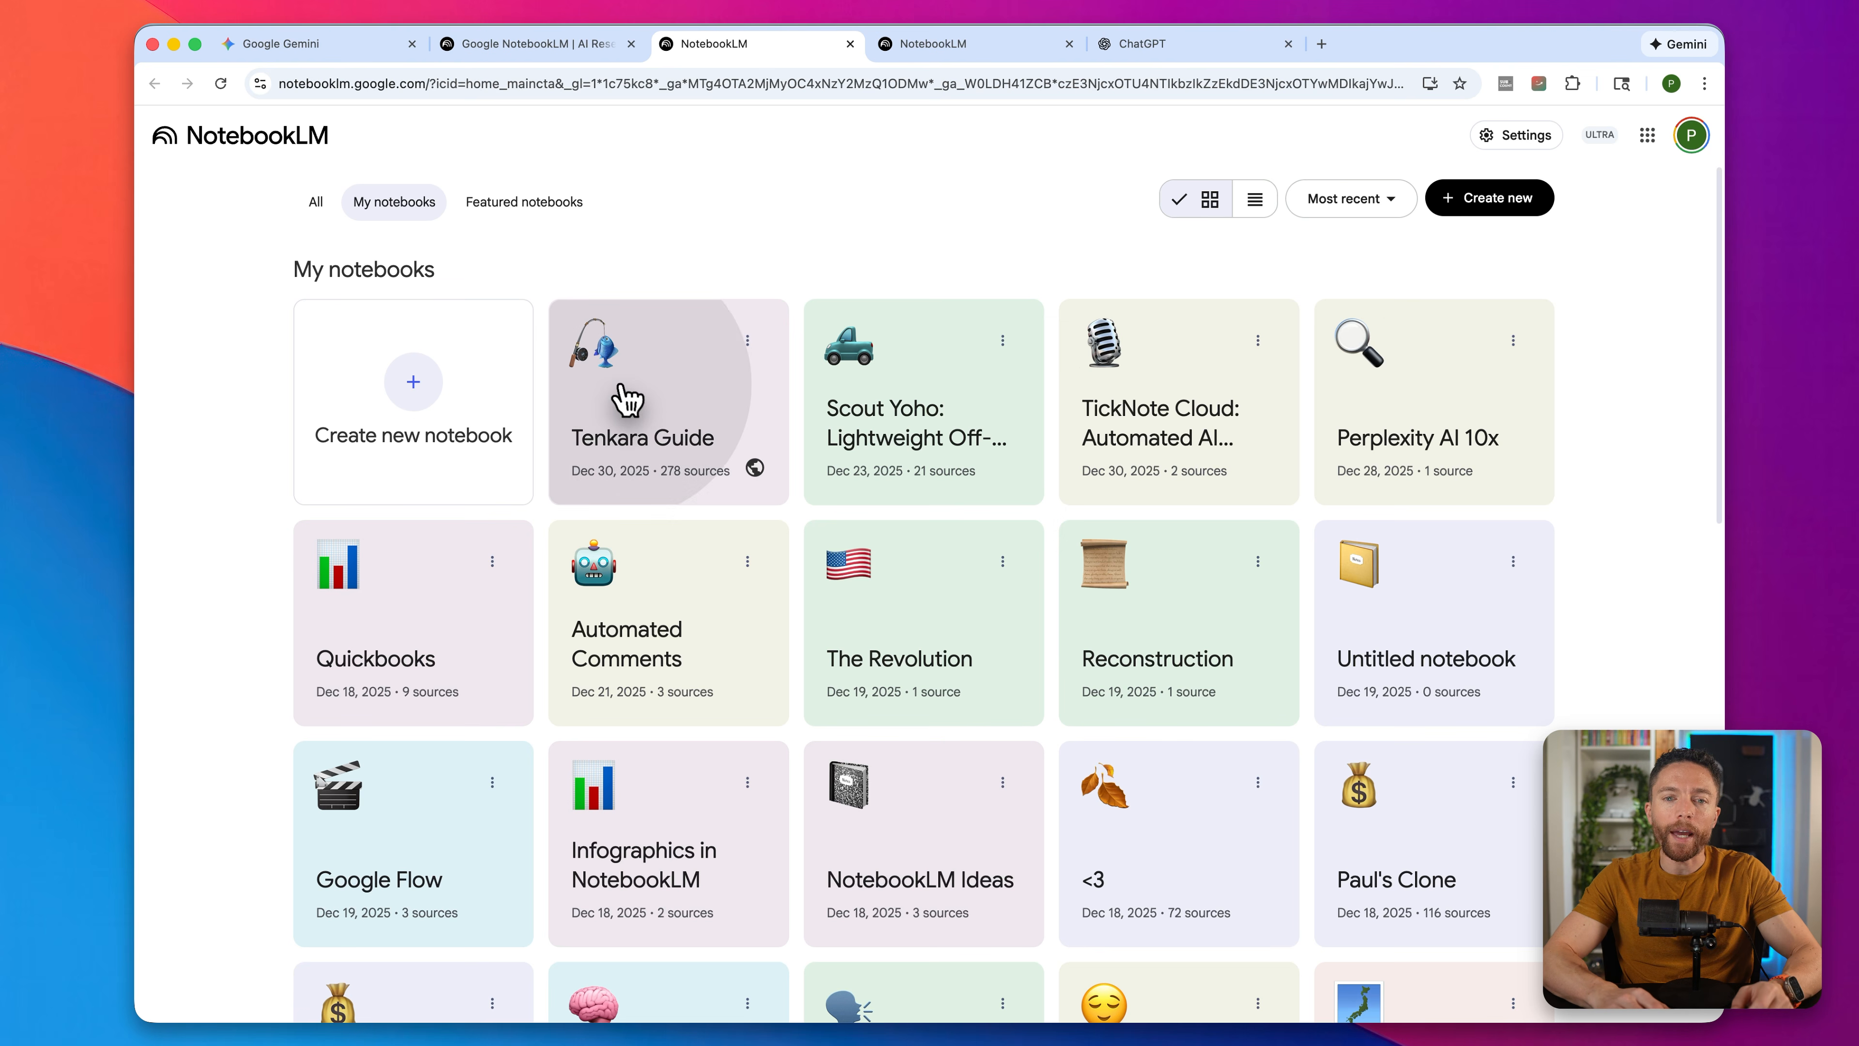
Step: Open the Tenkara Guide notebook, place the ChatGPT page next to it, and compare the two pages
click(624, 403)
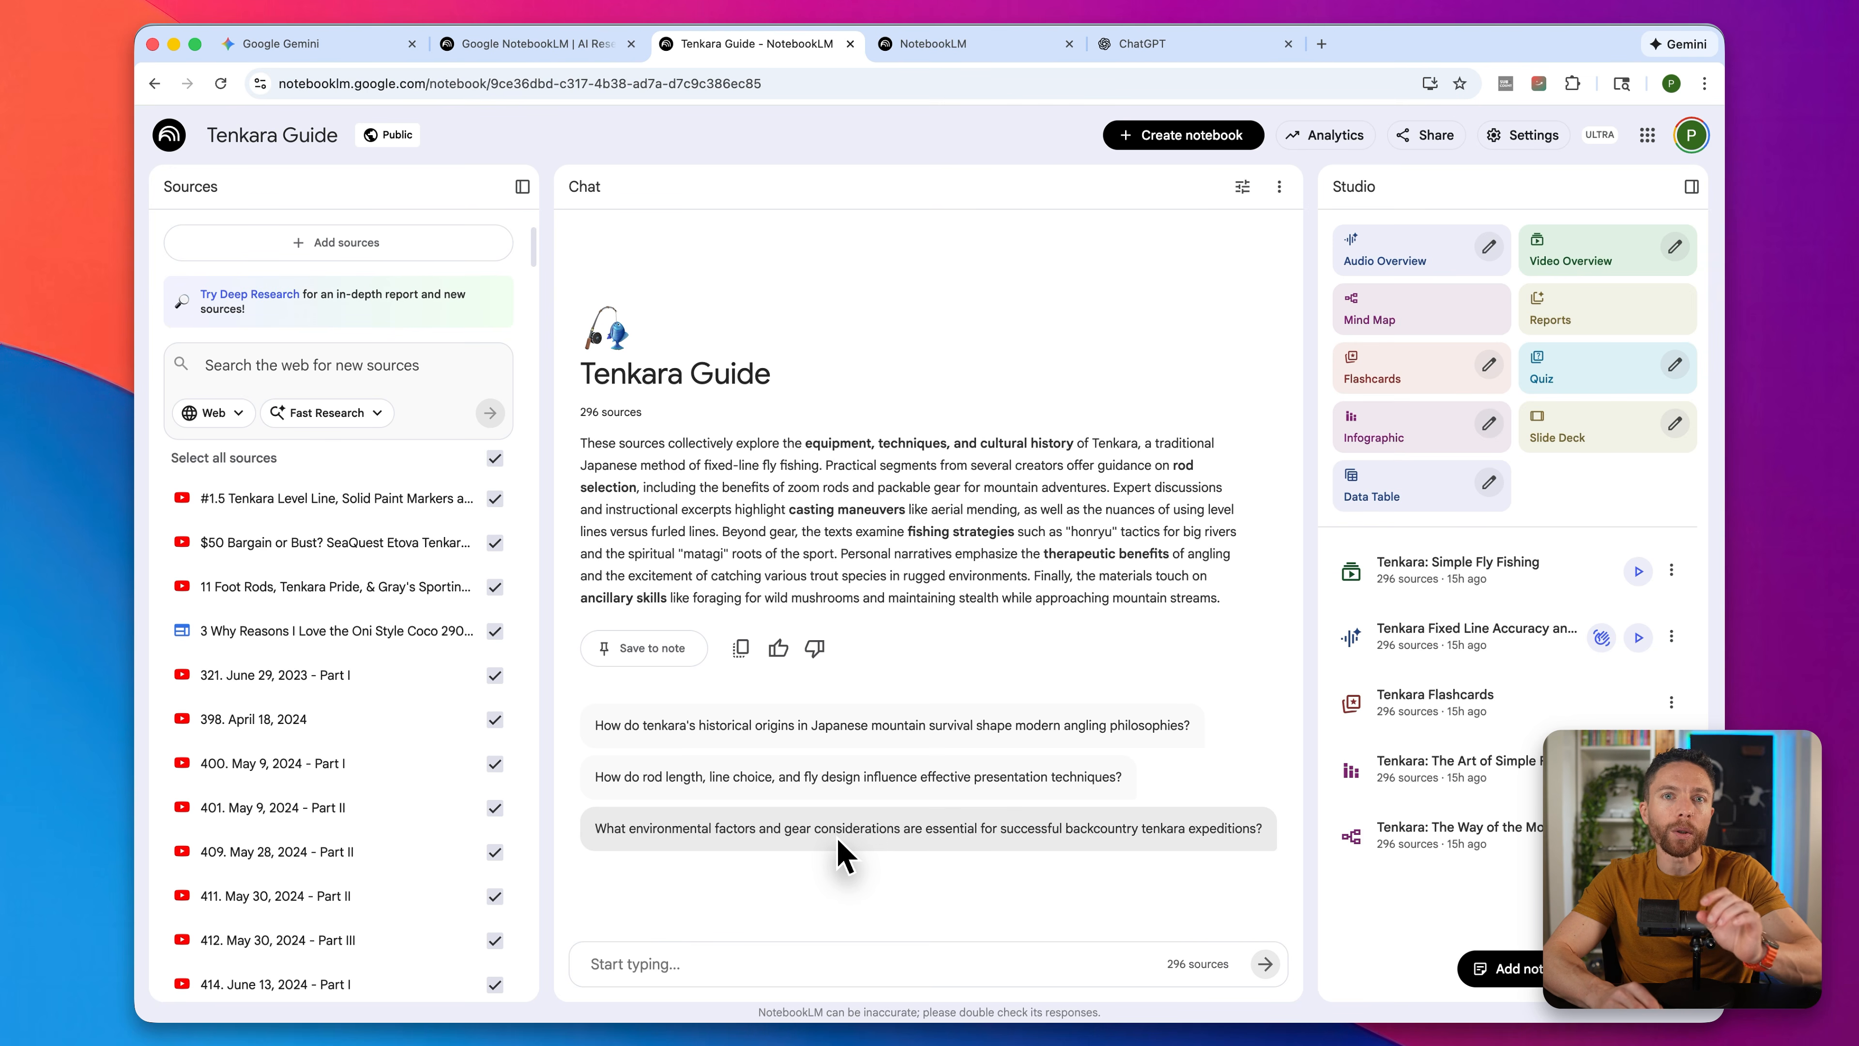
click(1138, 55)
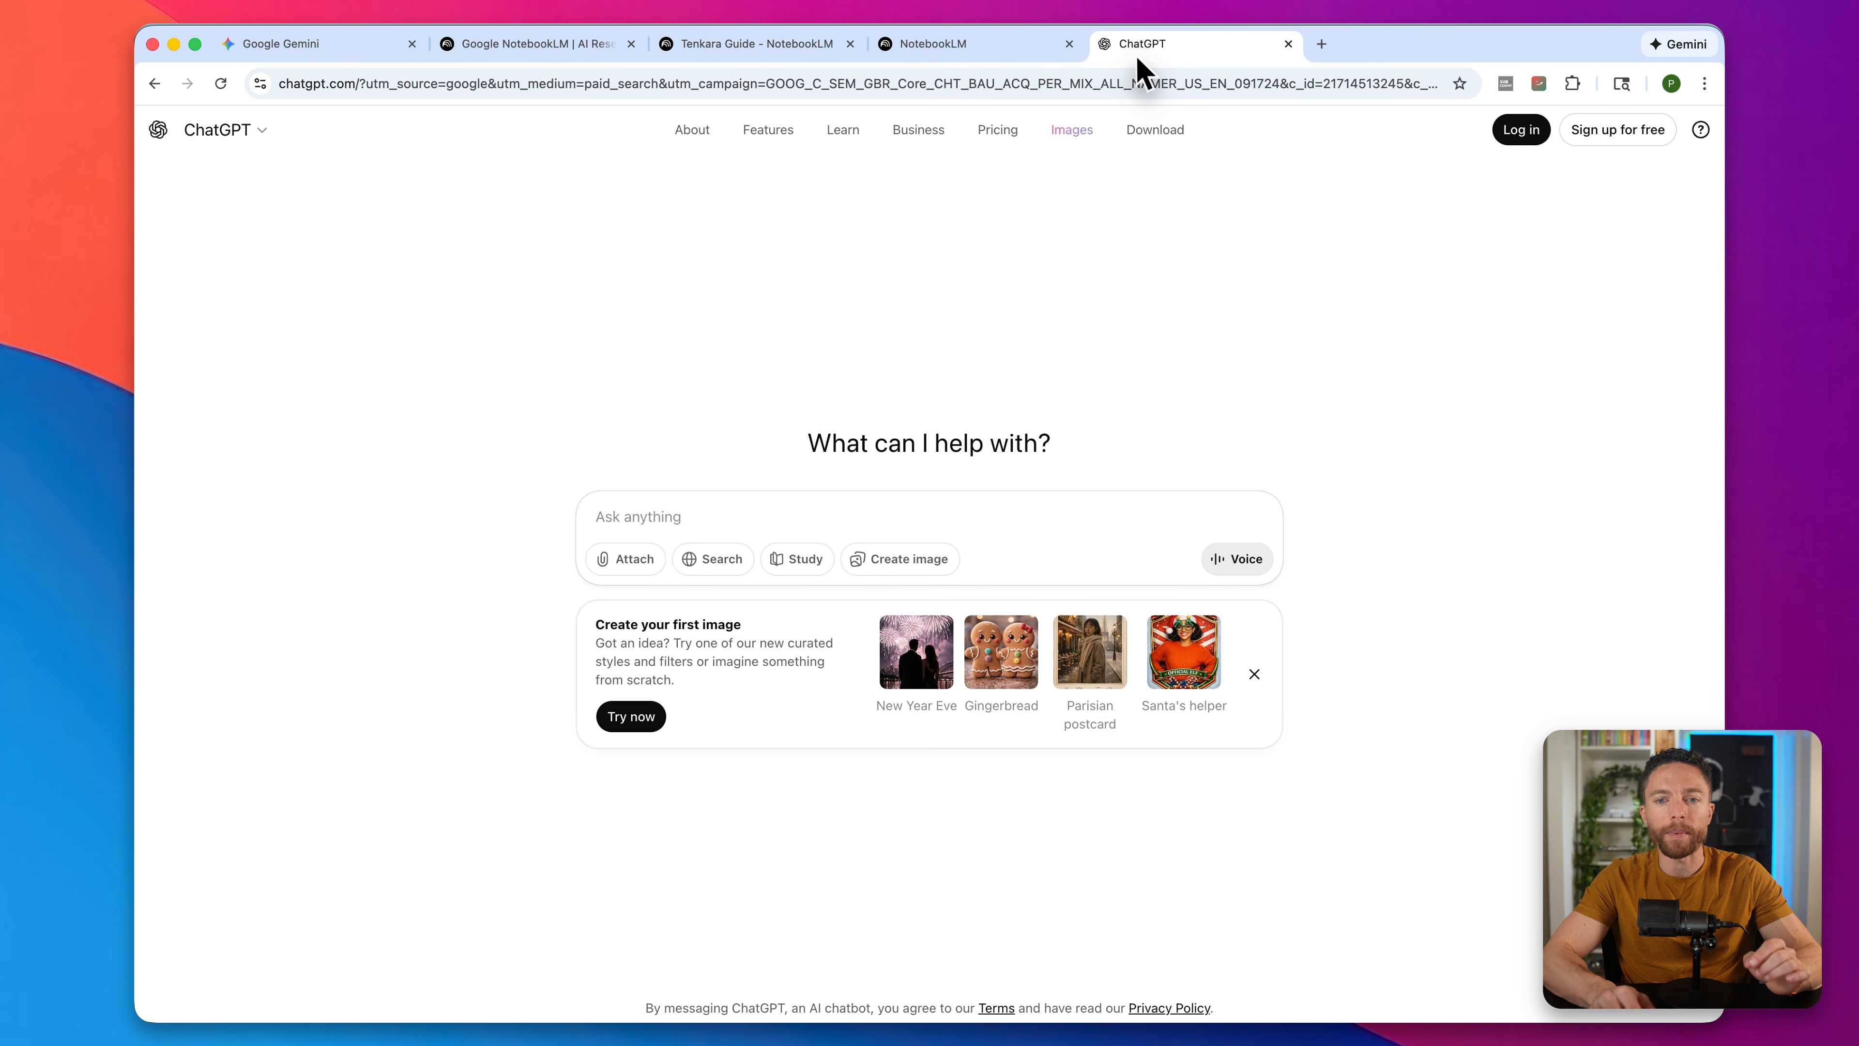
drag(1138, 55, 938, 57)
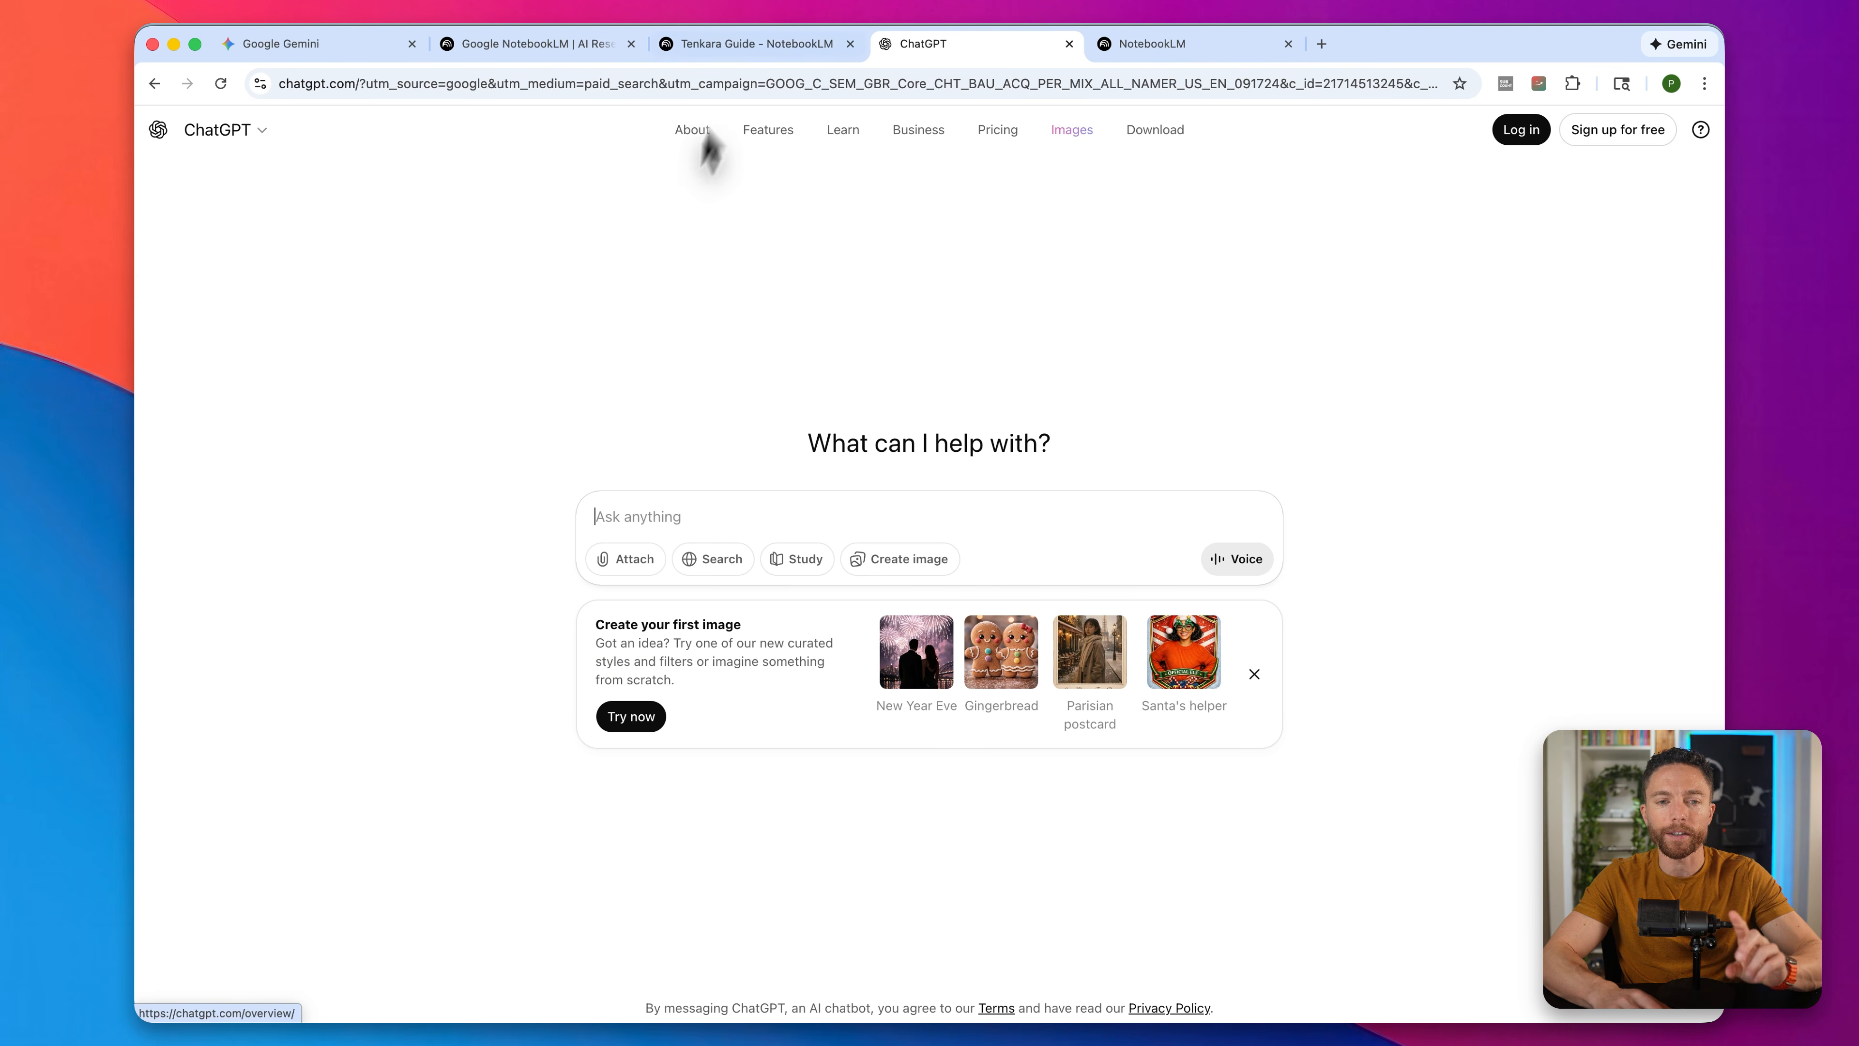
click(767, 45)
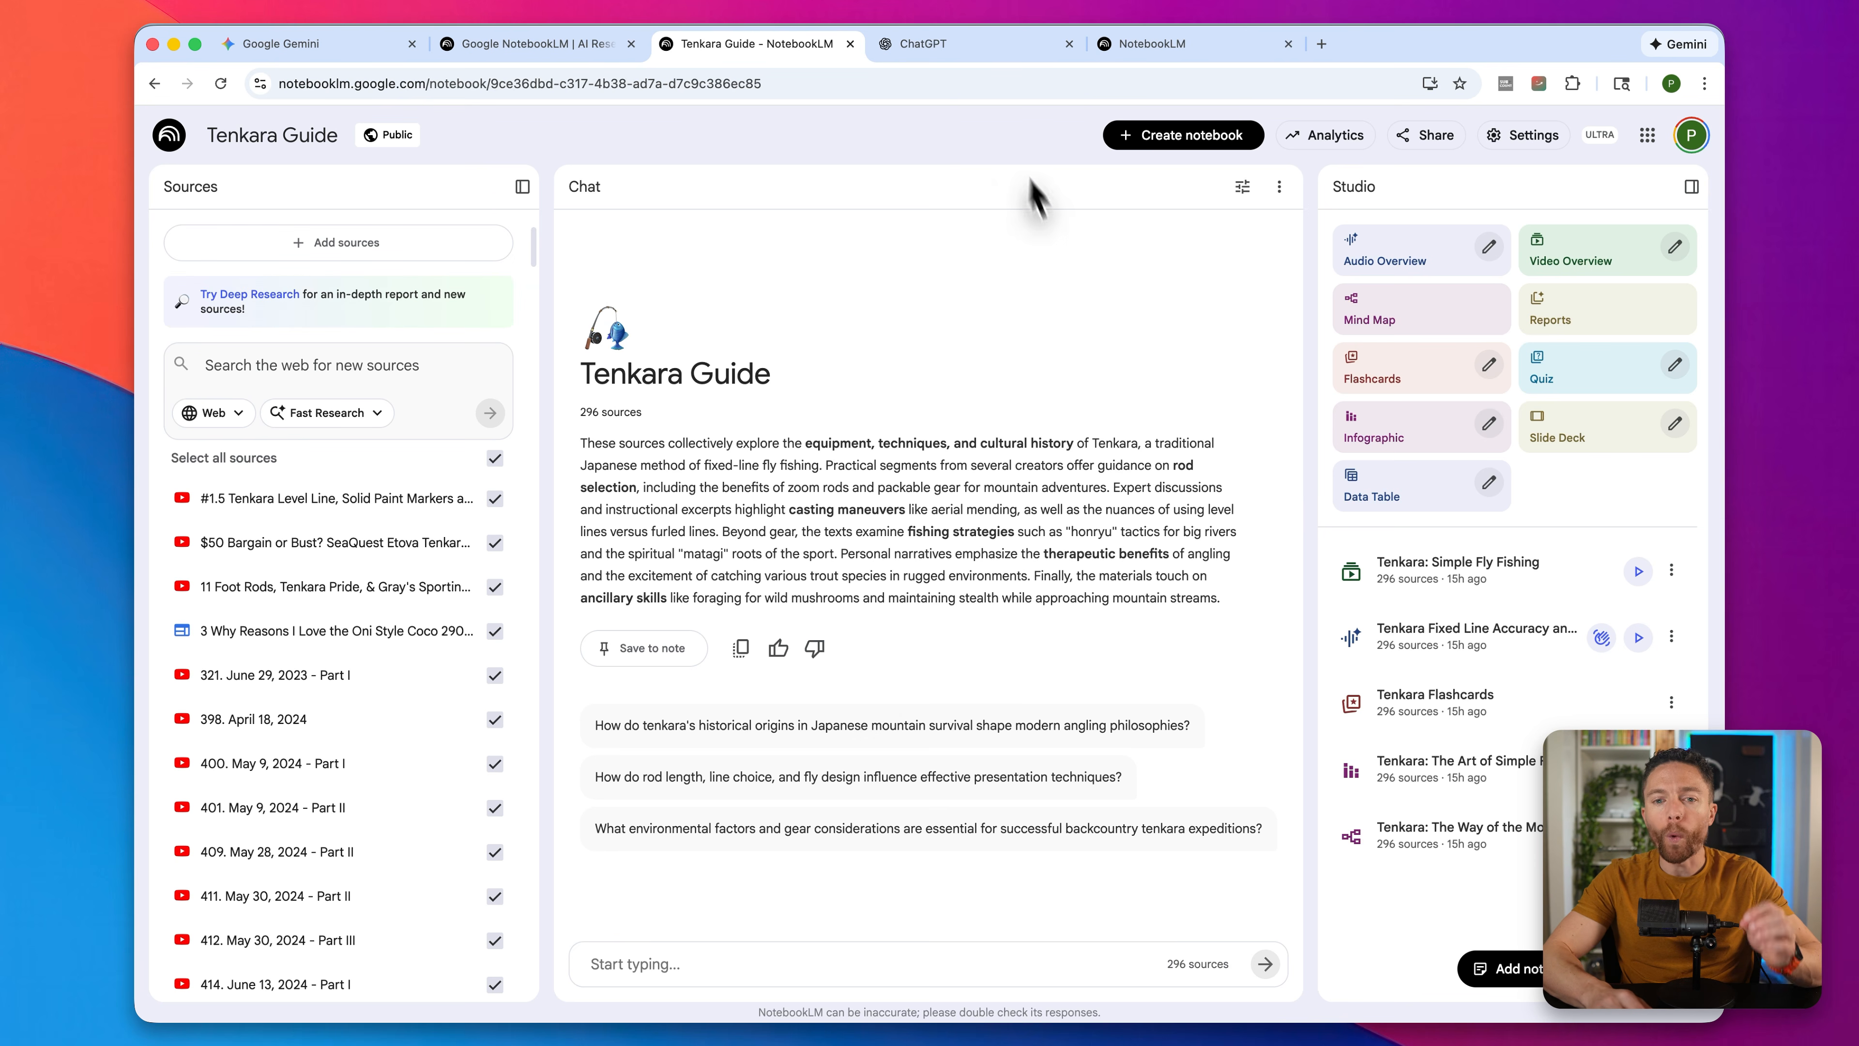
click(922, 46)
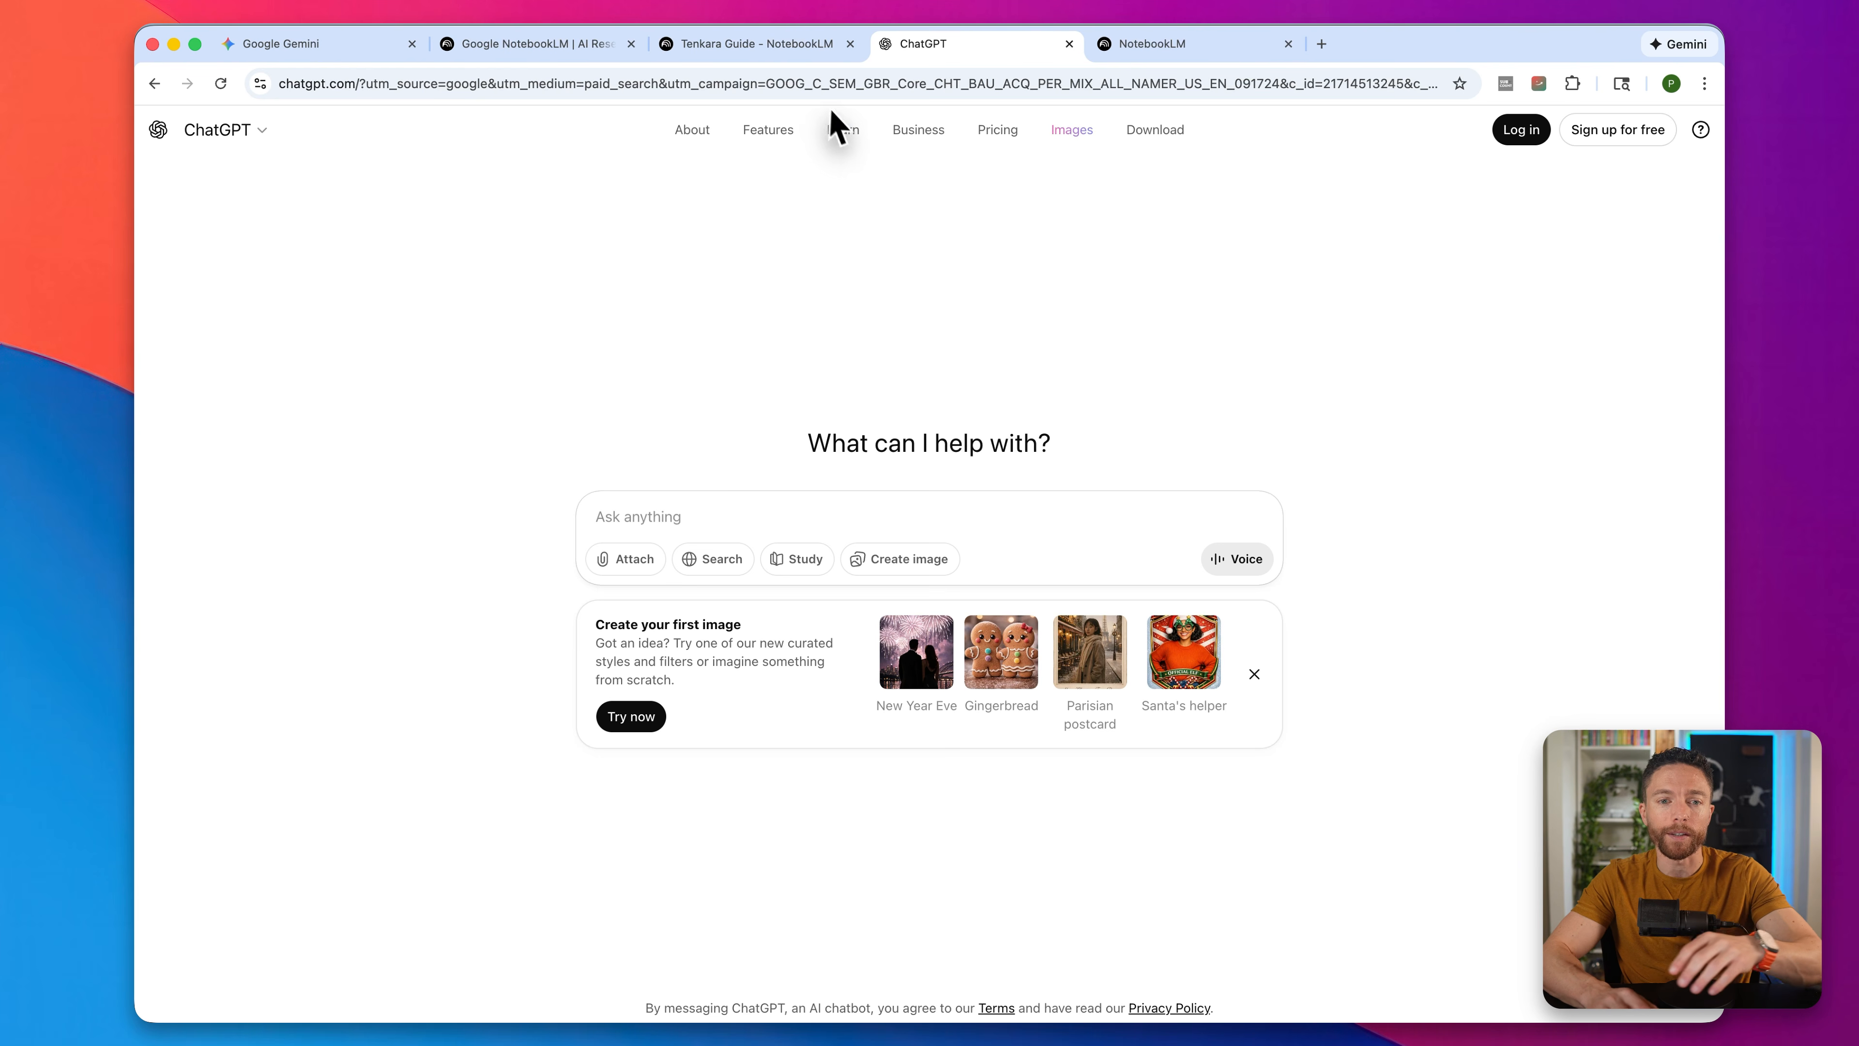
click(792, 53)
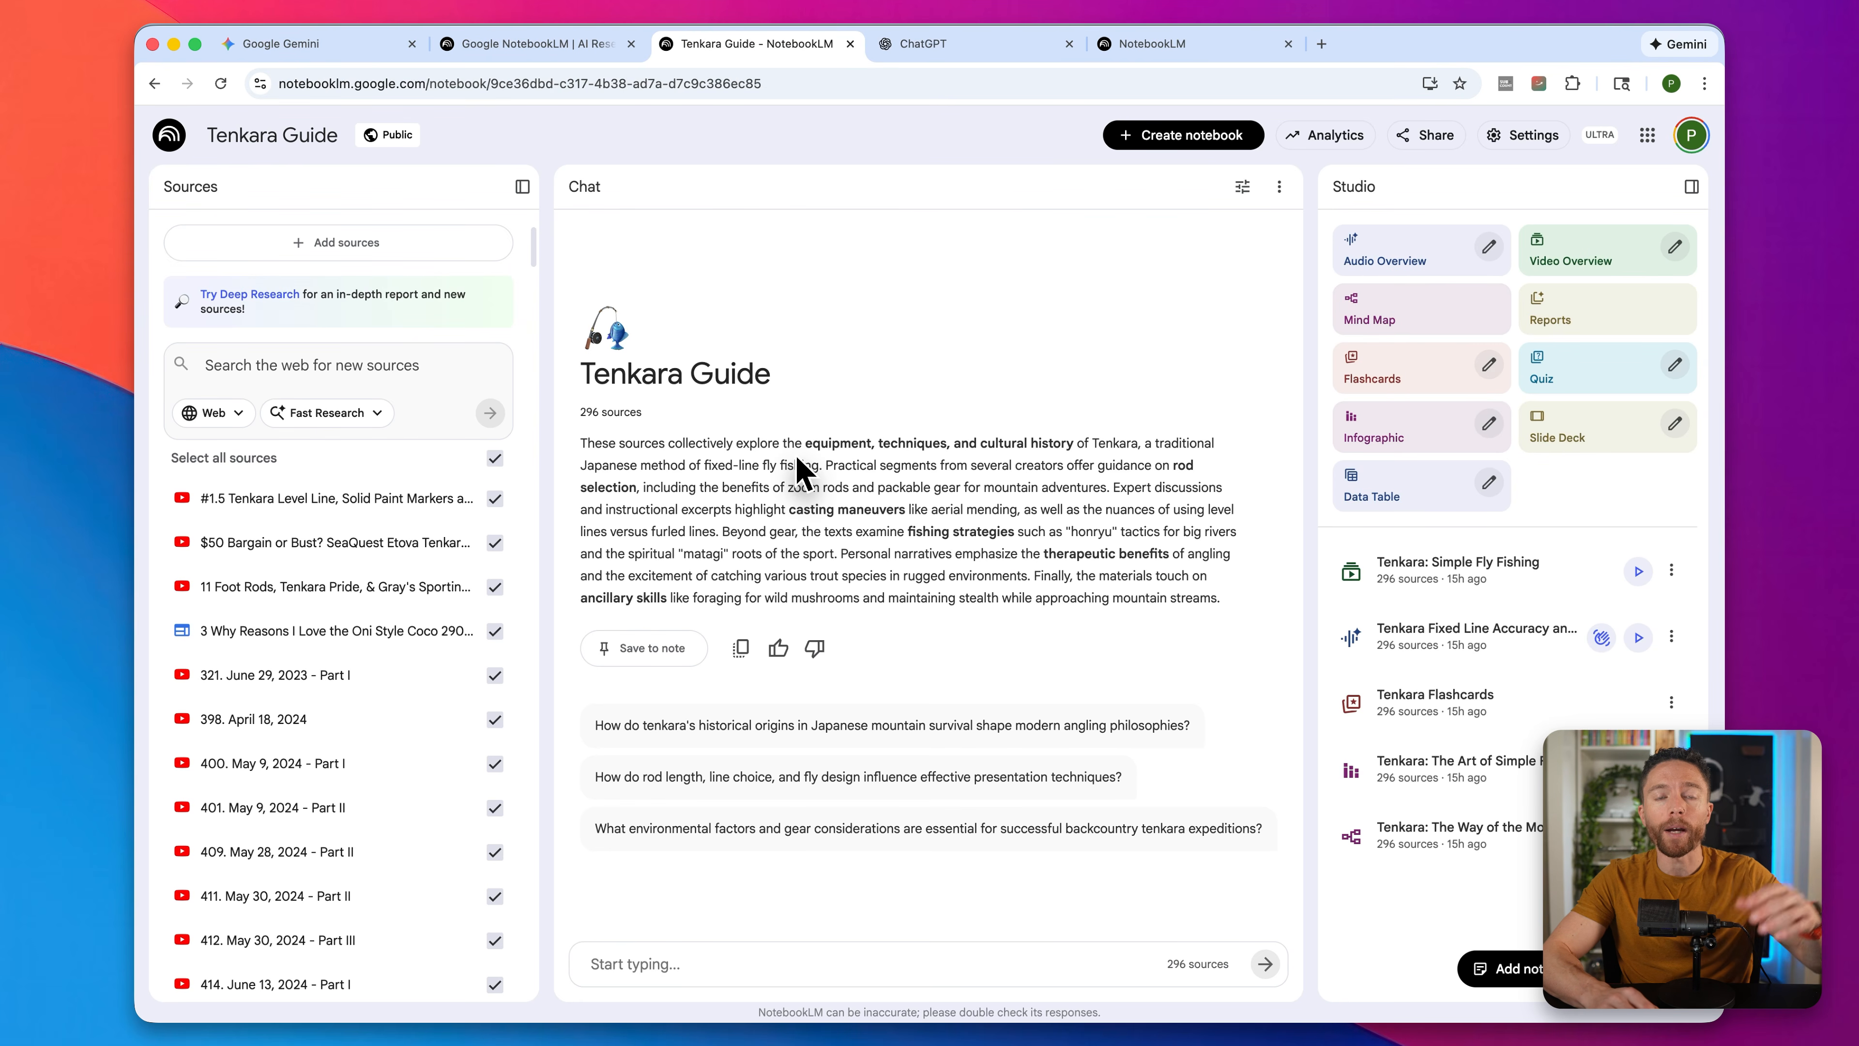
Step: Examine the list of sources in the Tenkara Guide notebook
scroll(369, 505, down, 15)
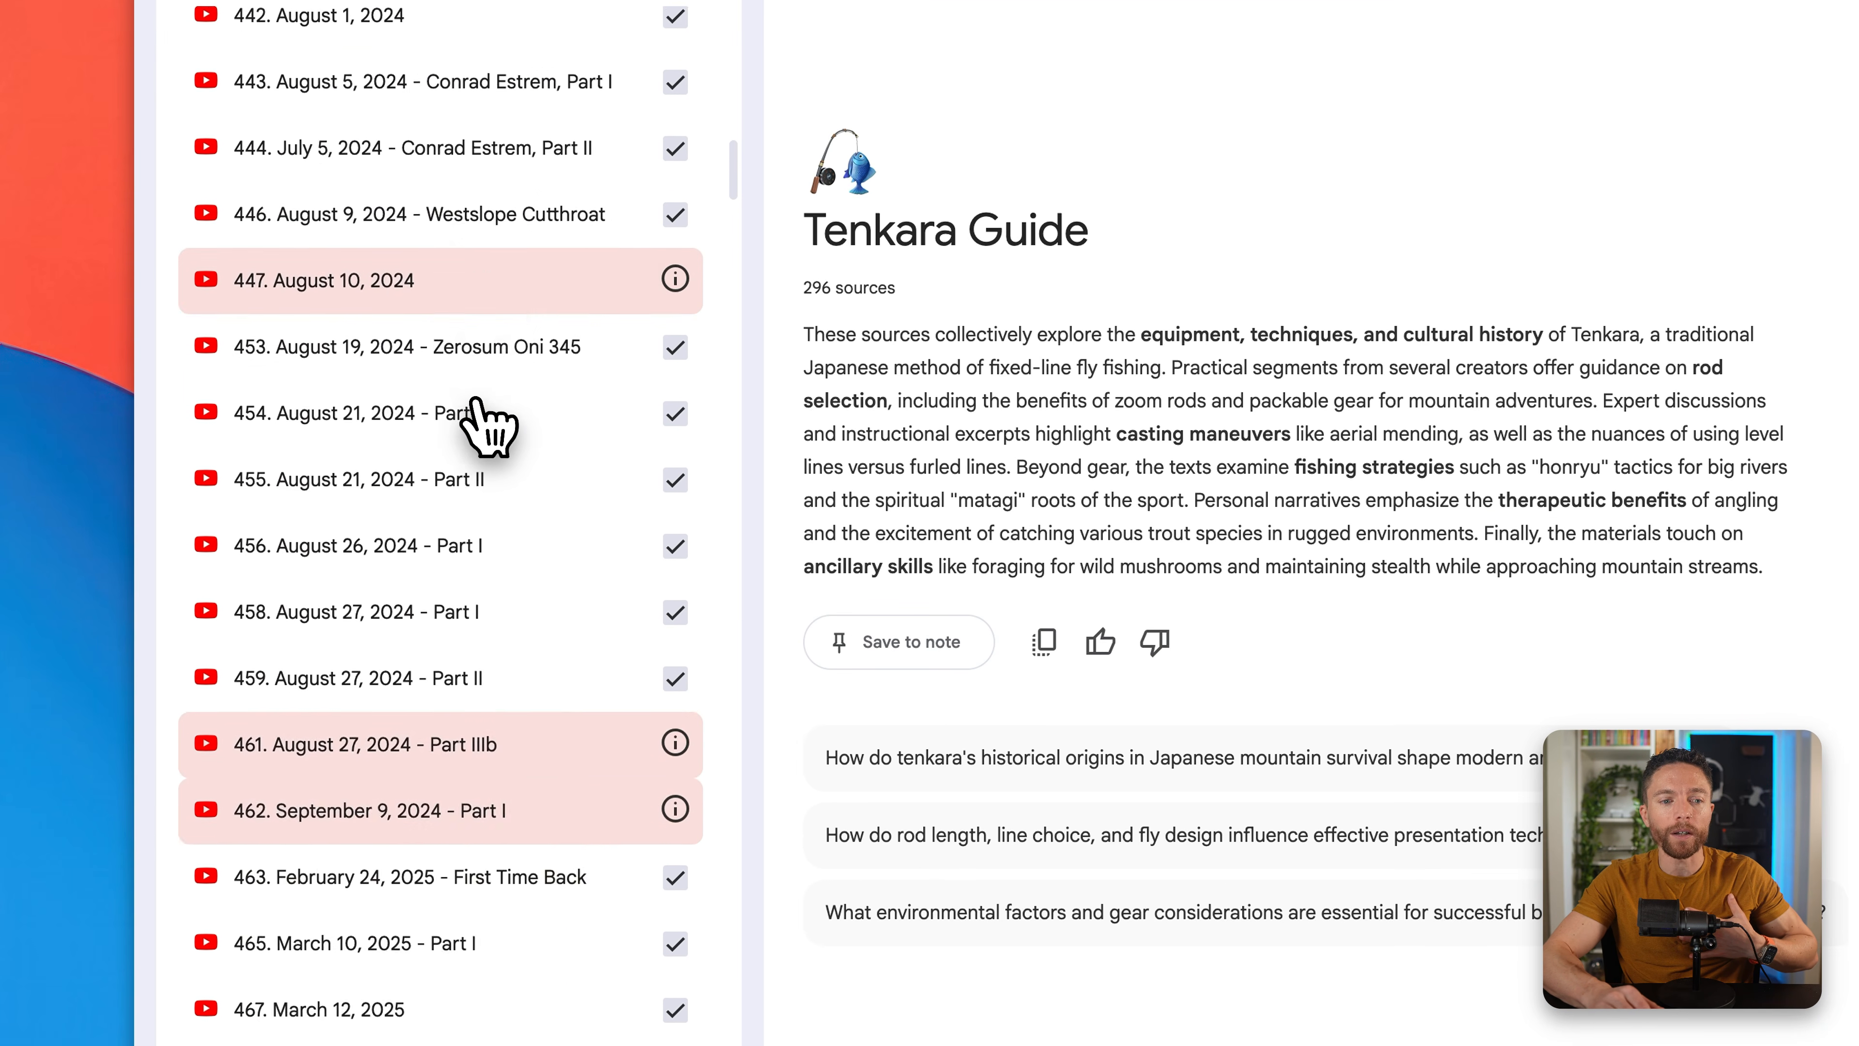
scroll(485, 427, down, 5)
scroll(485, 427, up, 20)
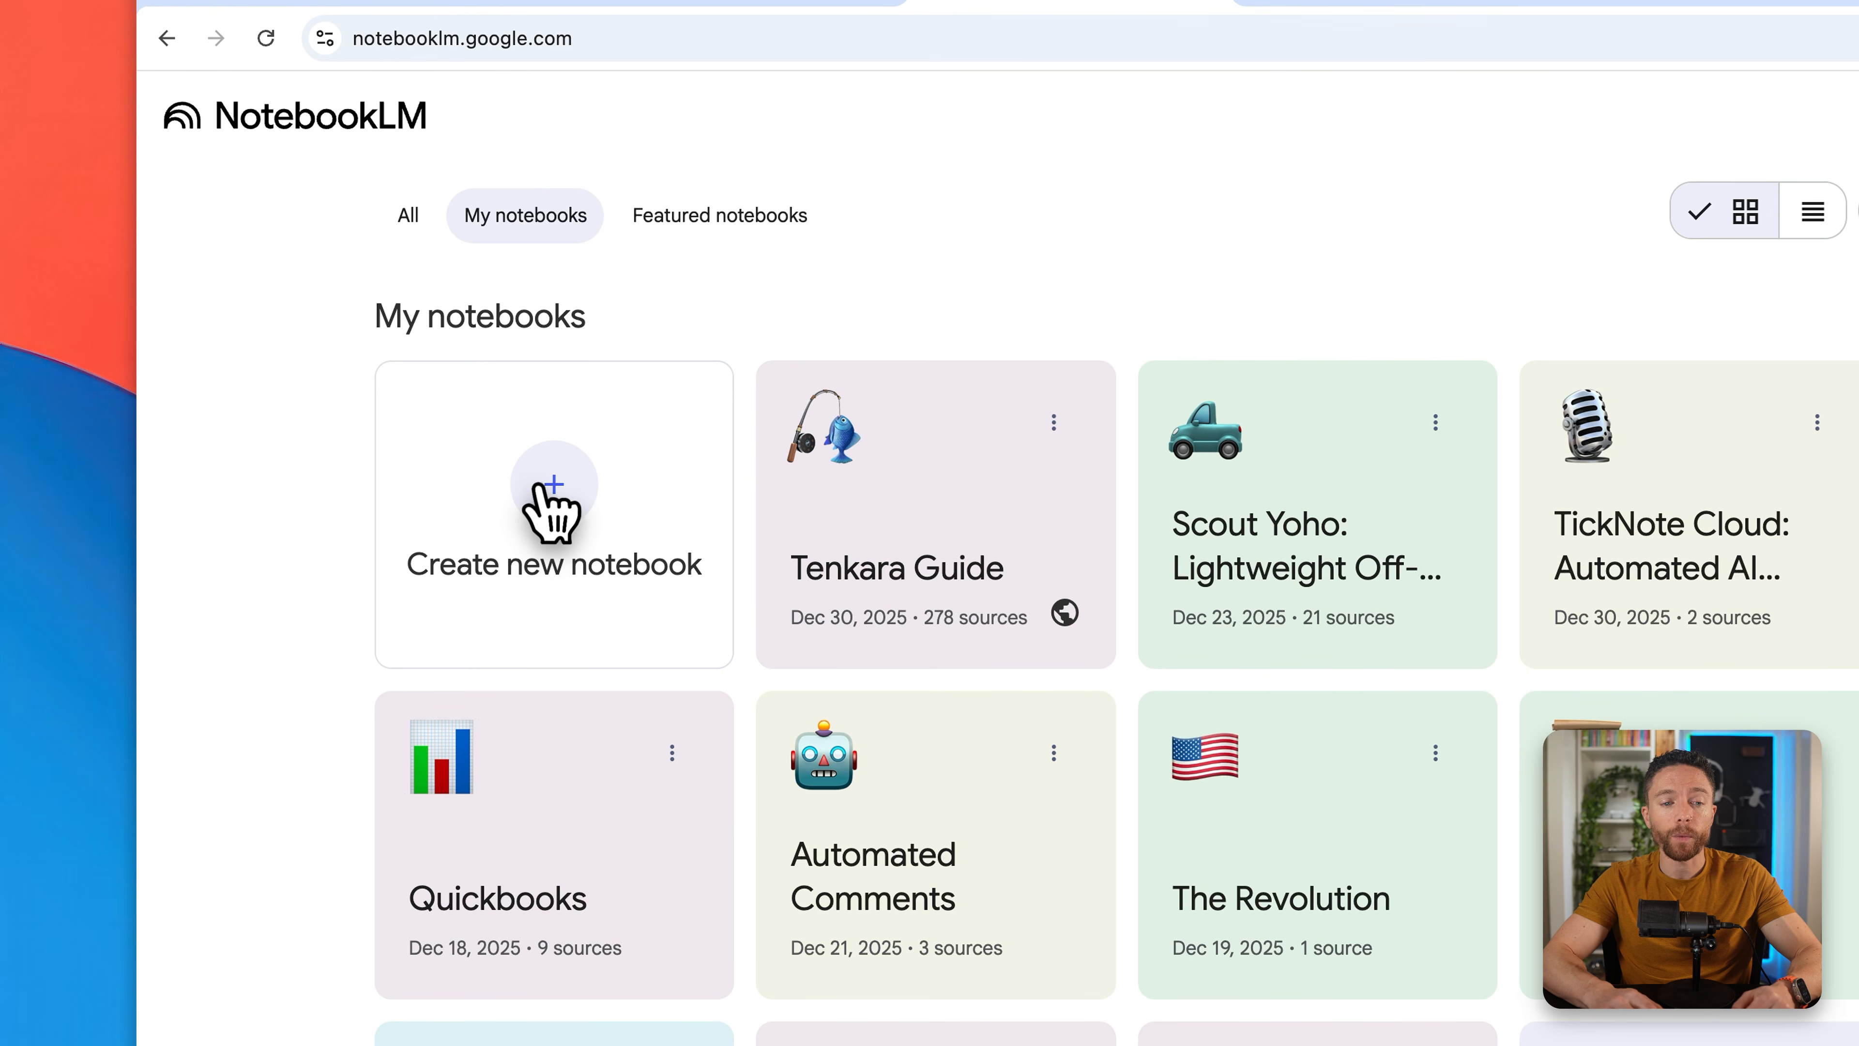
Step: Create a new notebook from the My notebooks overview
click(553, 487)
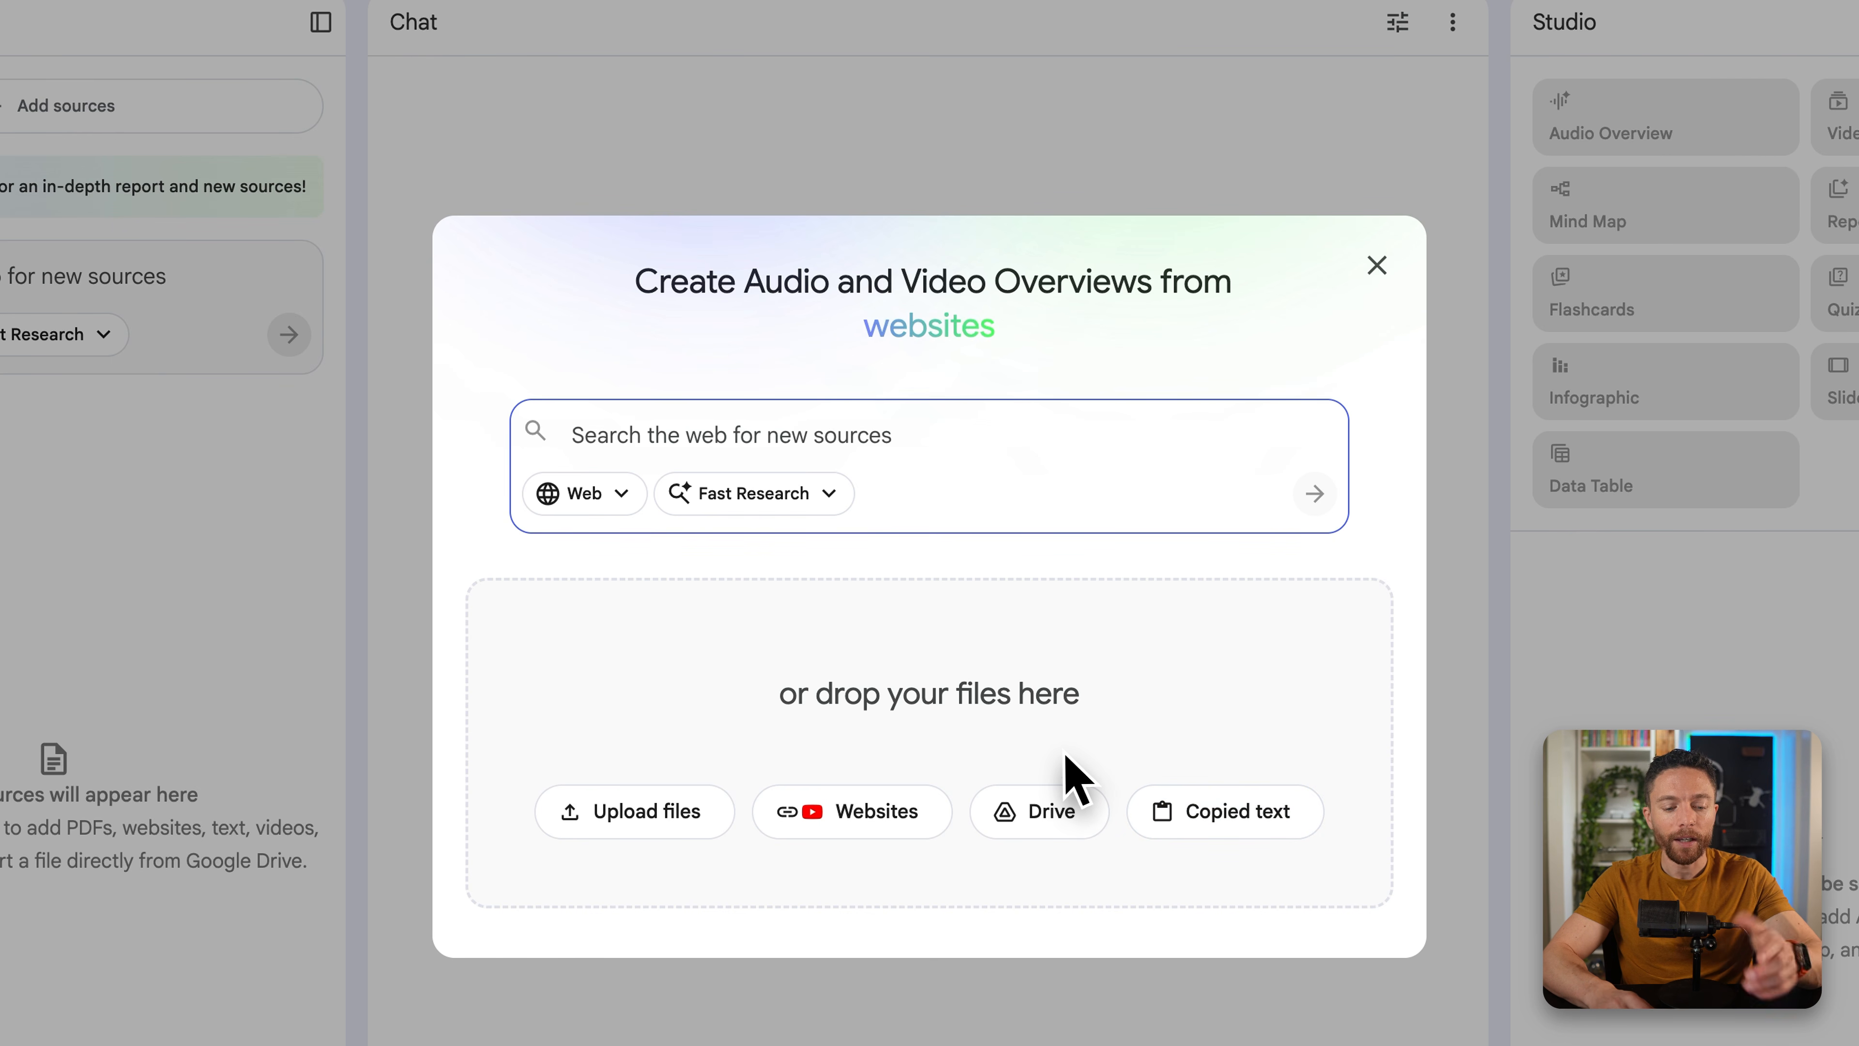
Step: Copy the address of the YouTube video "The 3 Marathon Training Runs That Matter Most" and paste it as a website source in NotebookLM
key(alt+Tab)
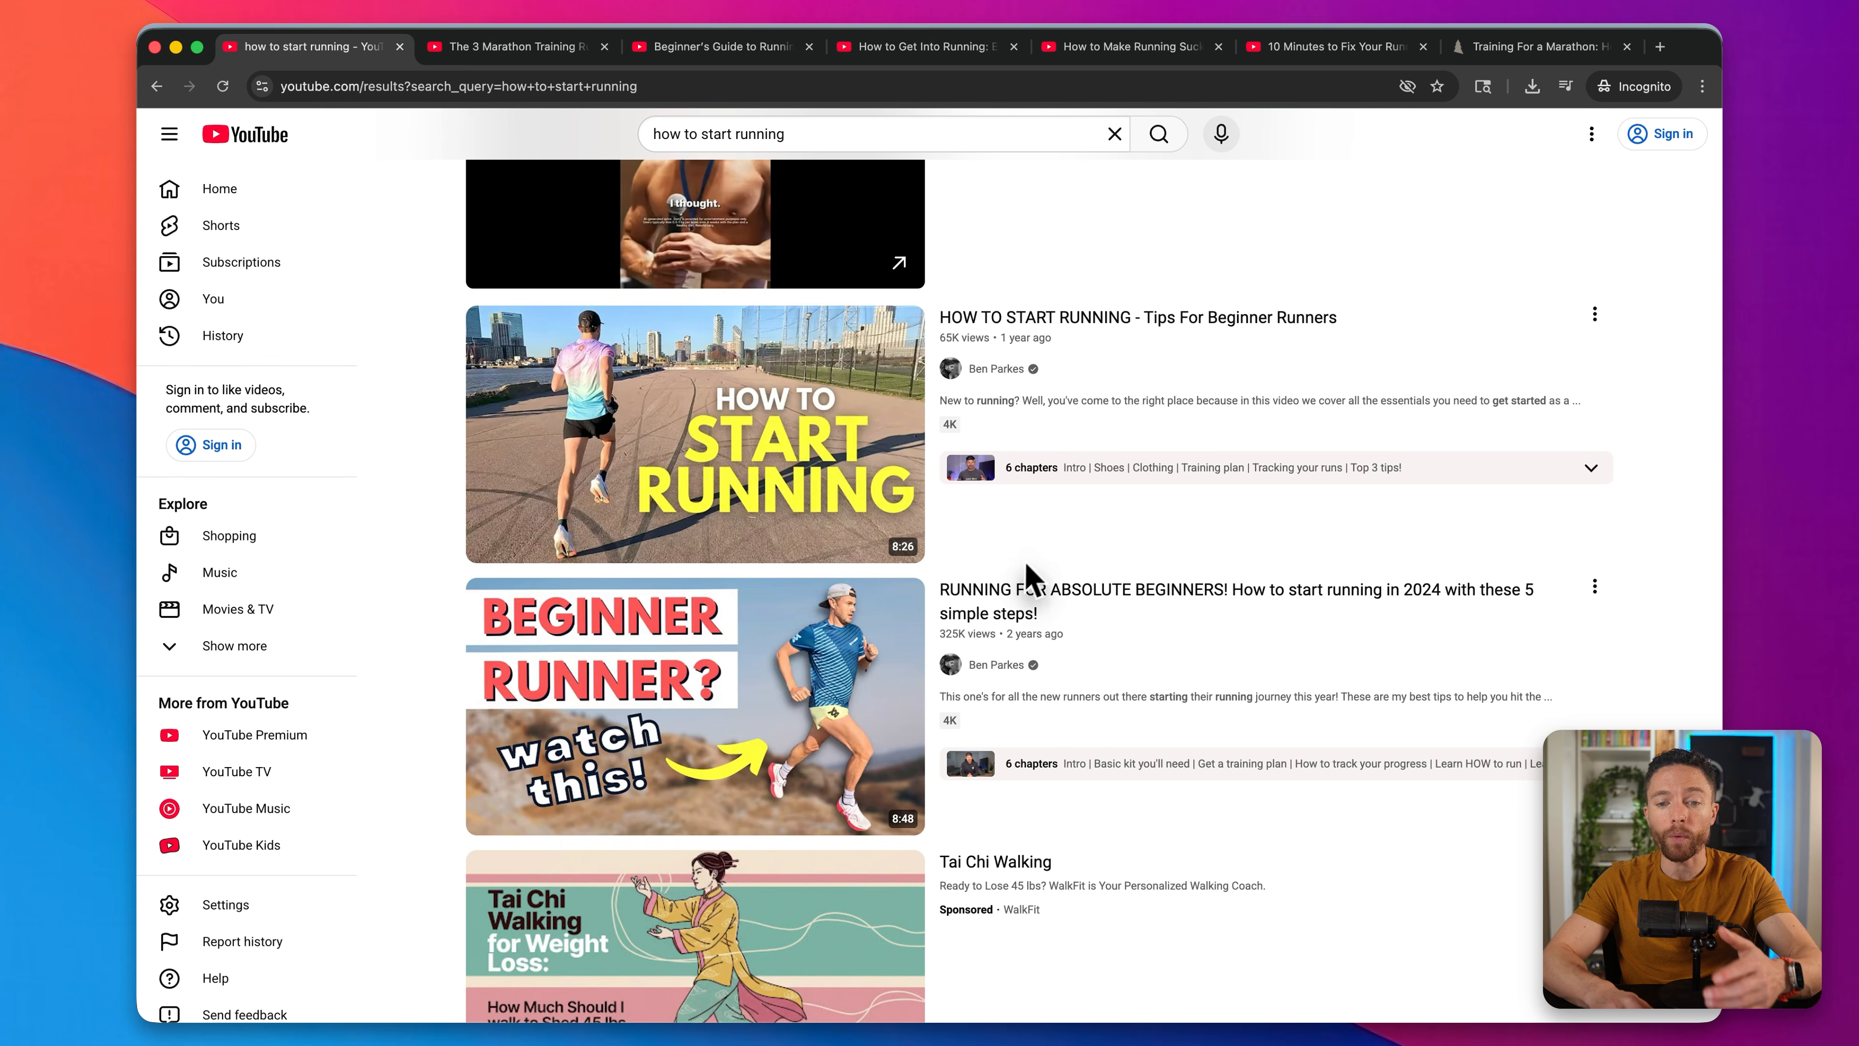
mouse_move(1042, 547)
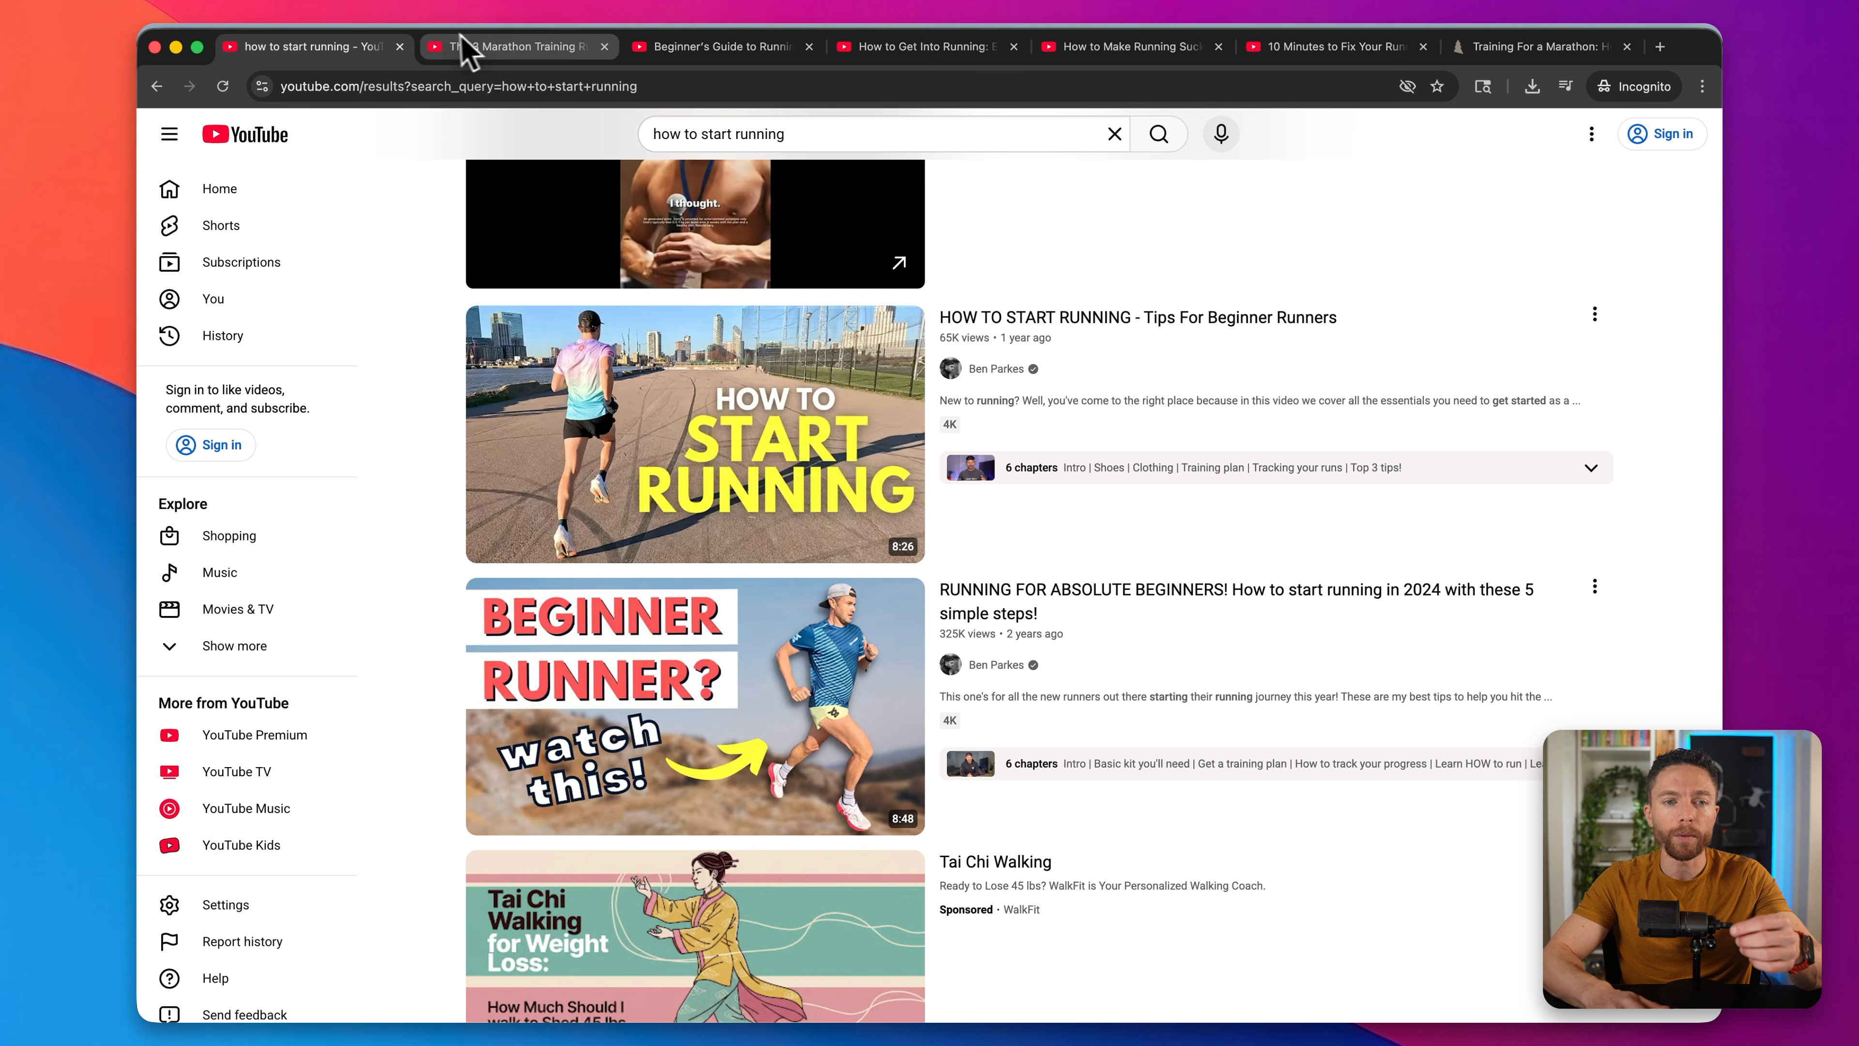
click(494, 48)
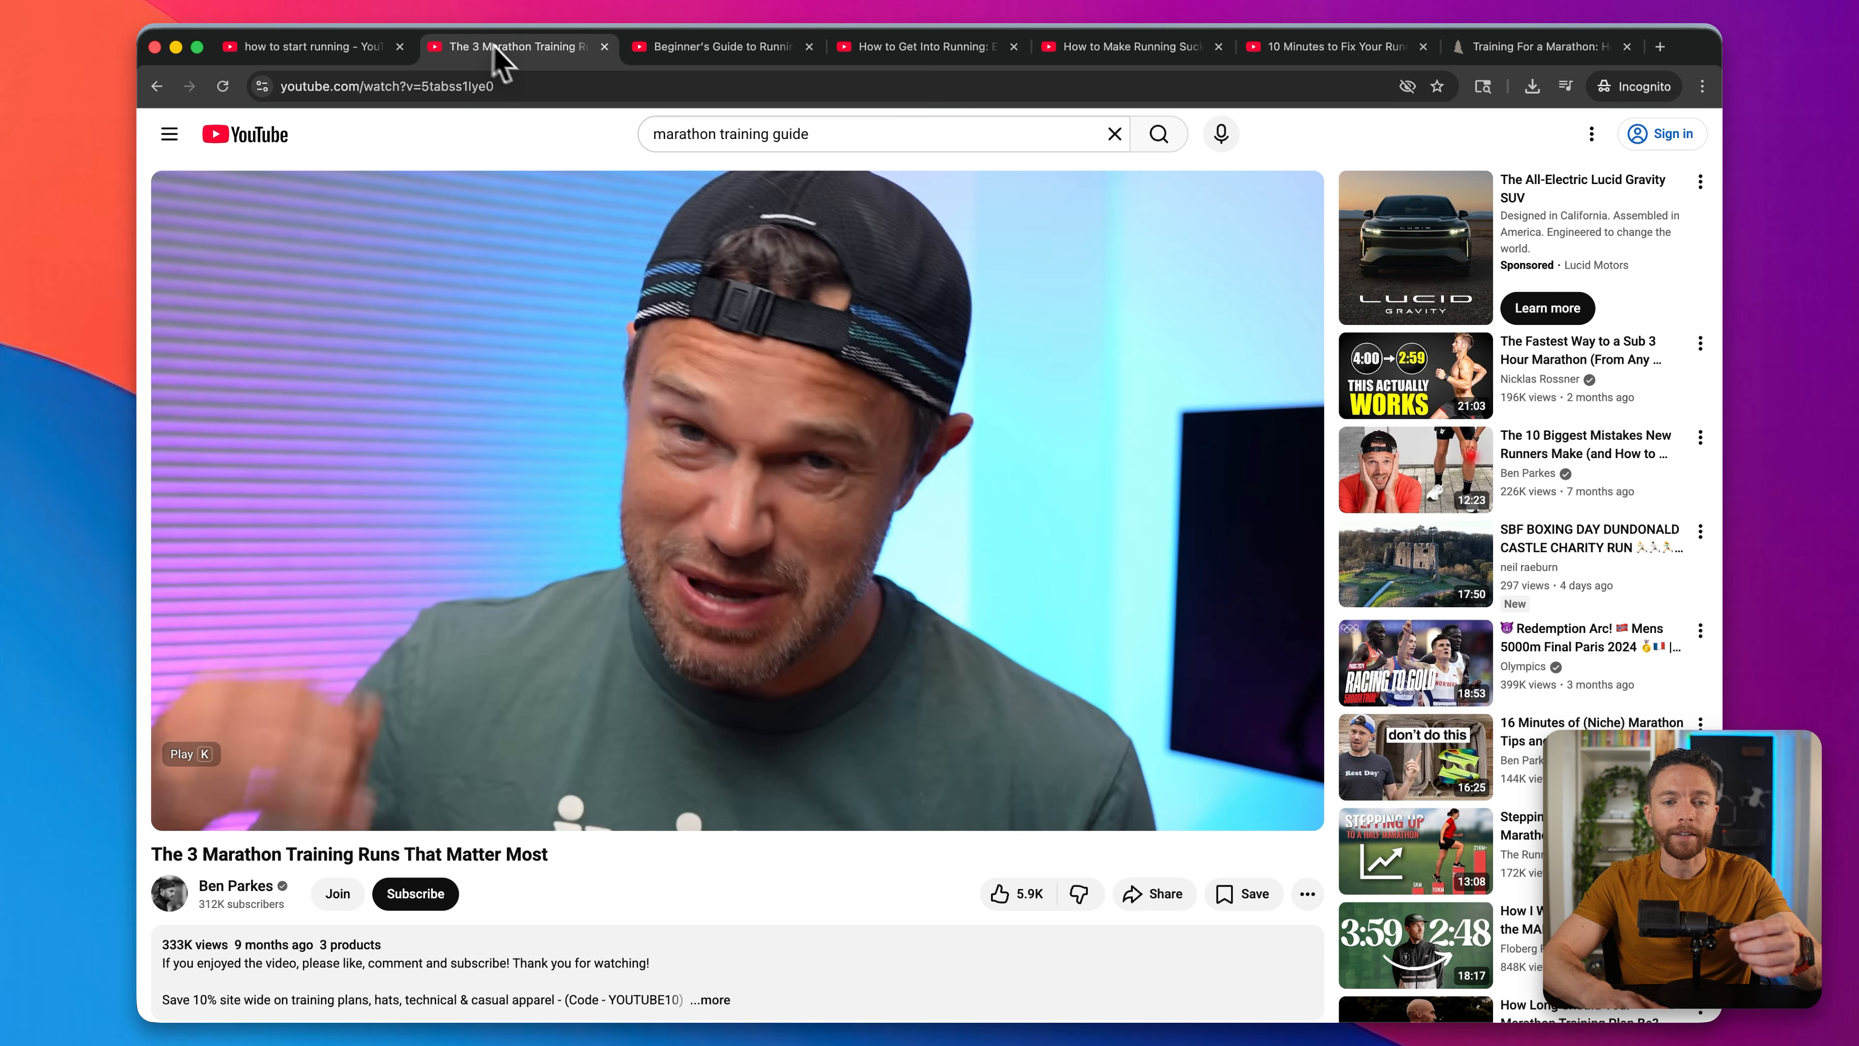
double_click(632, 88)
triple_click(632, 88)
key(ctrl+c)
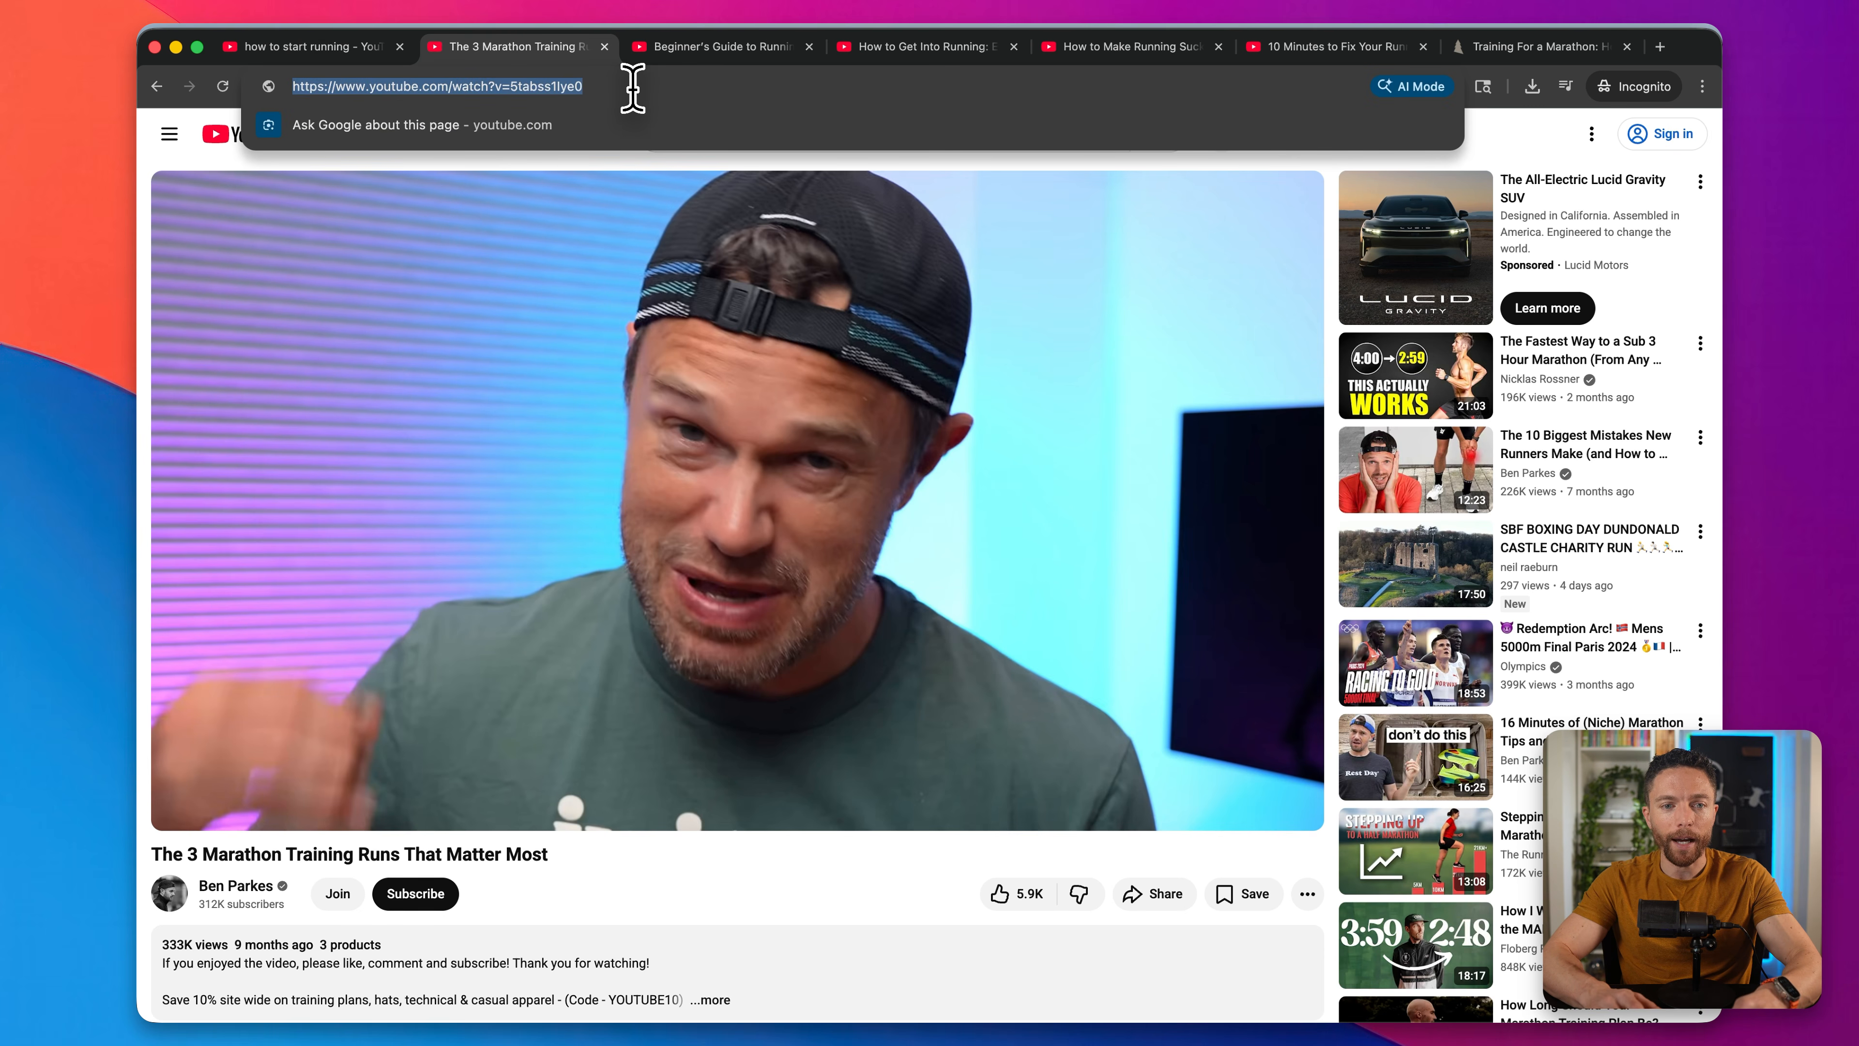
key(alt+Tab)
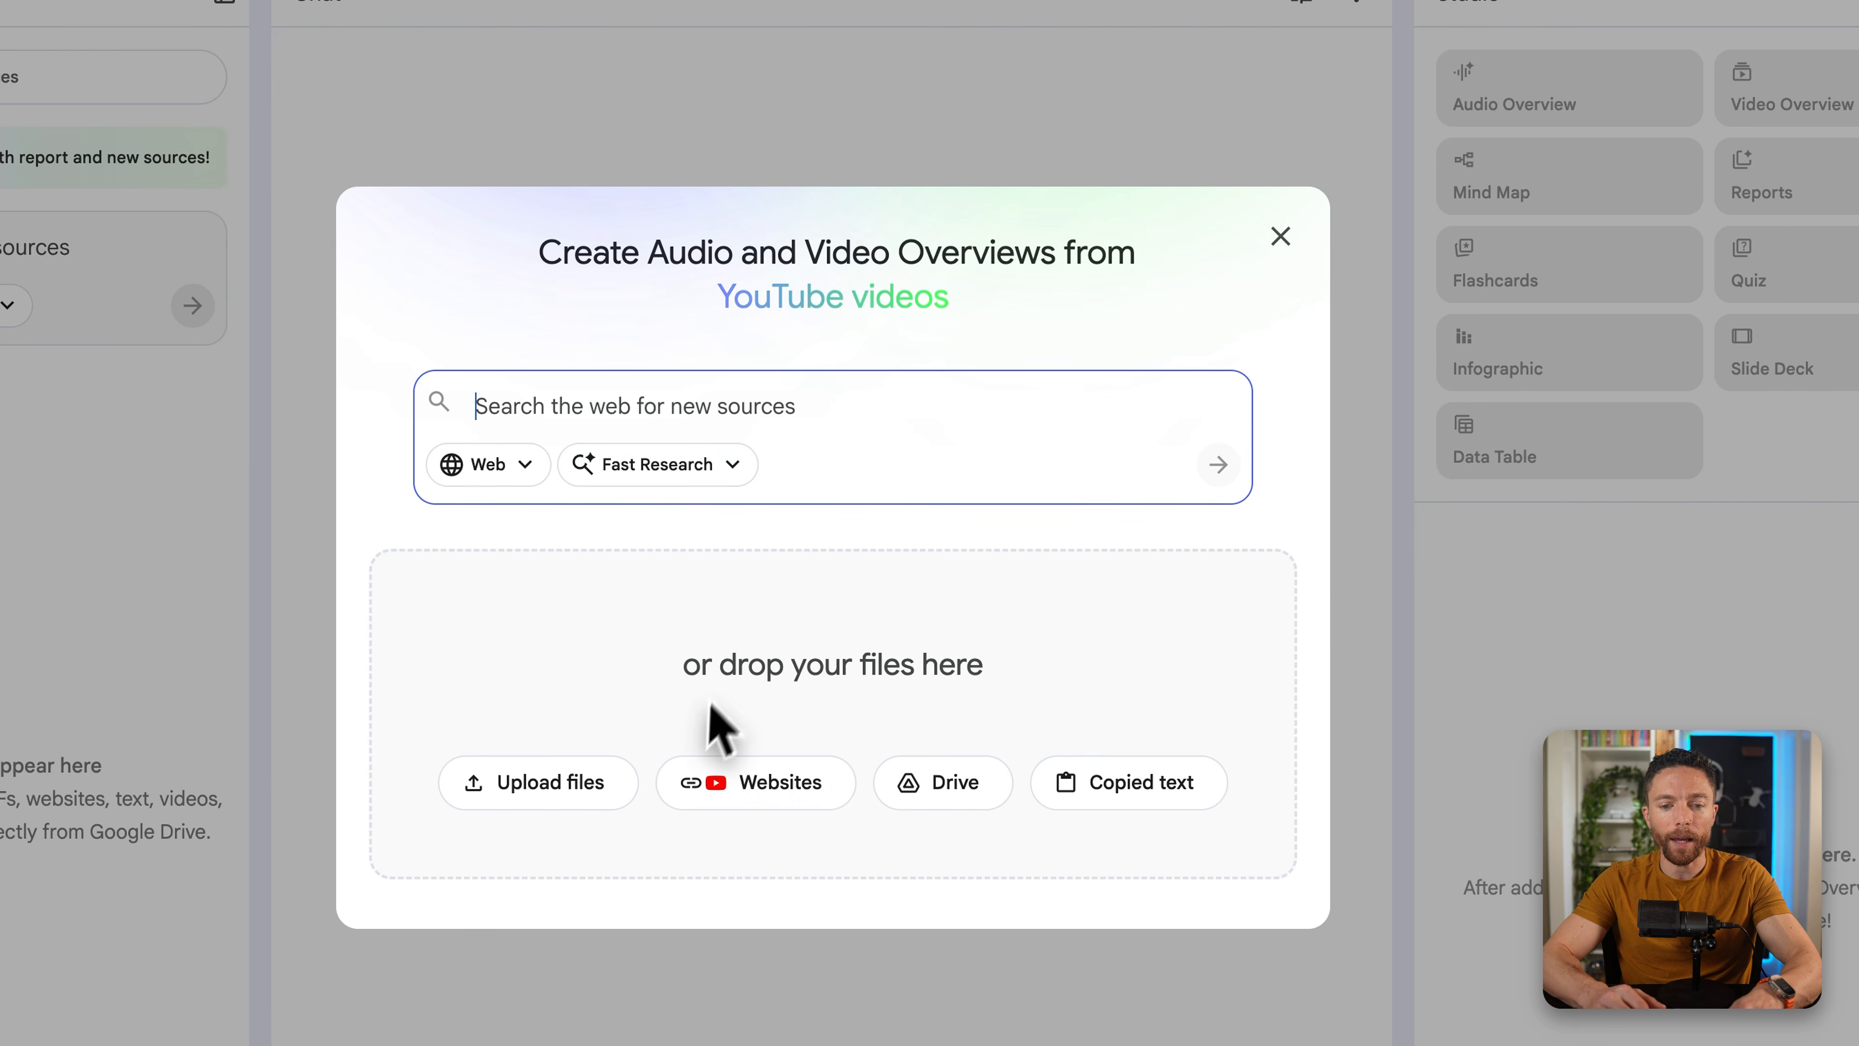
click(724, 783)
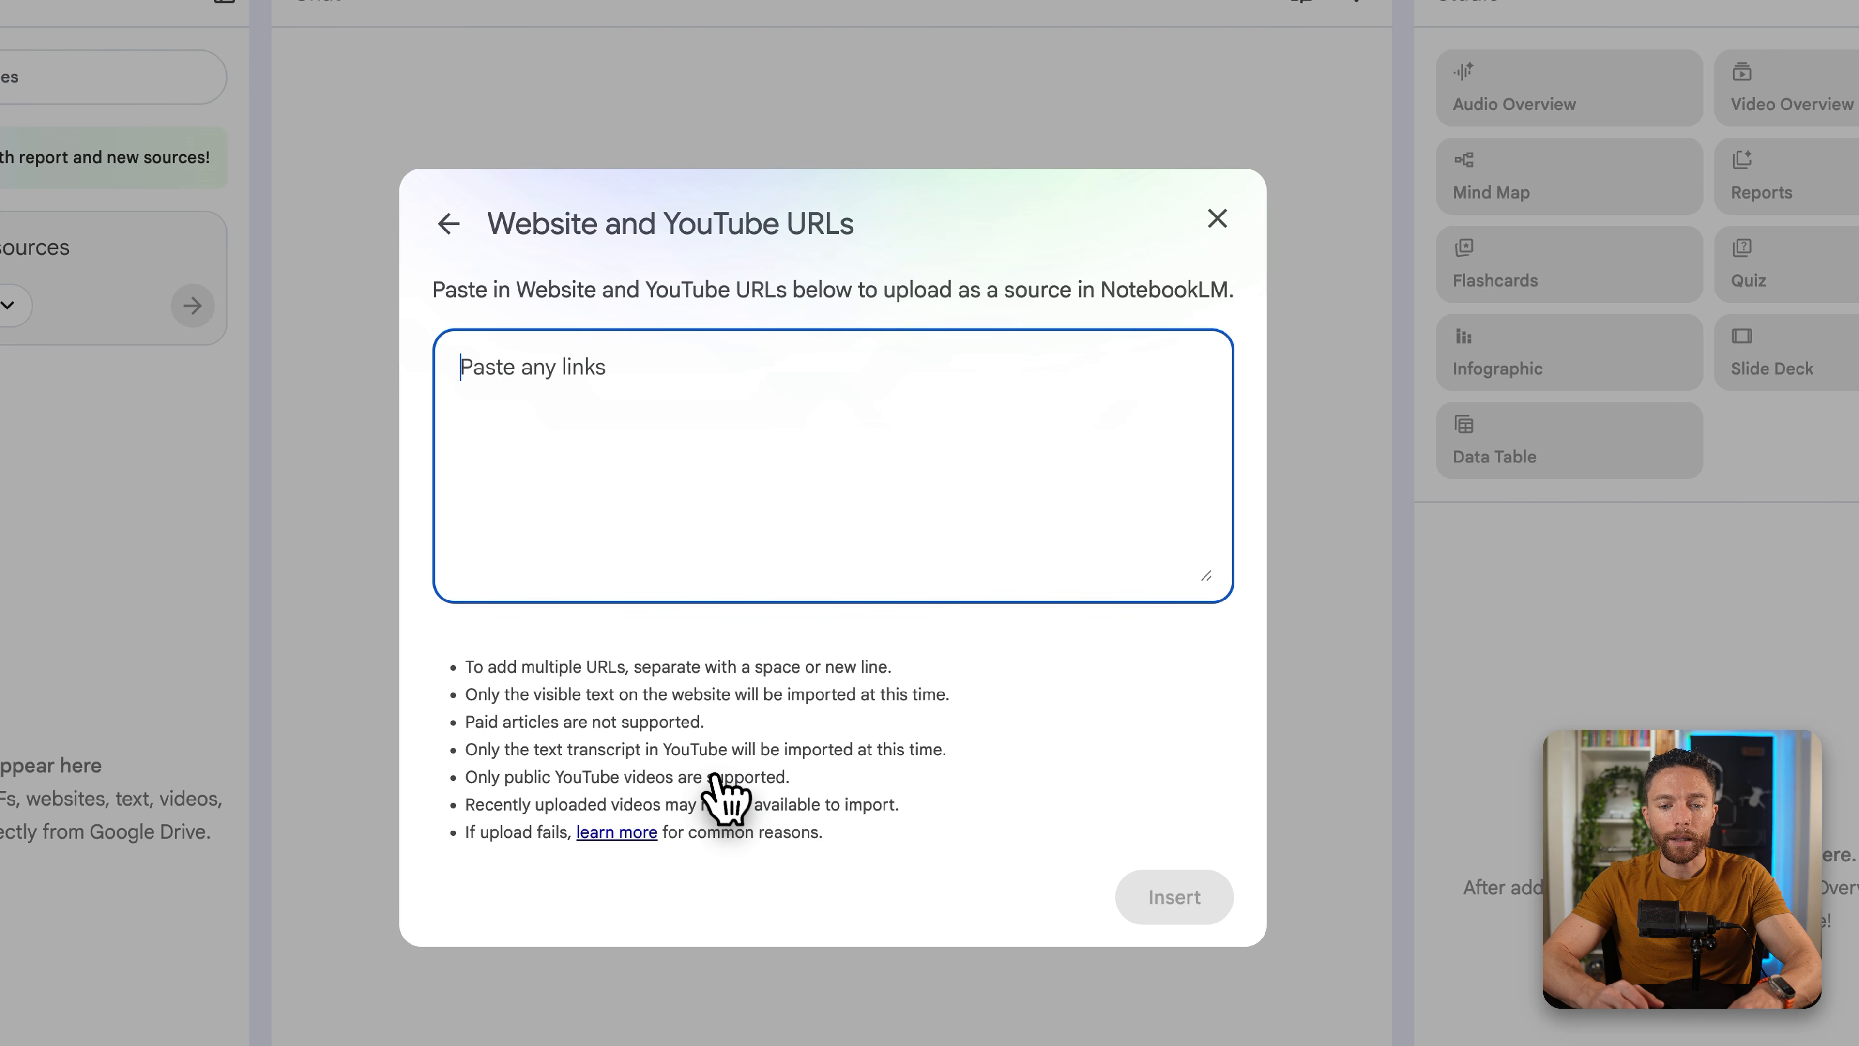
key(ctrl+v)
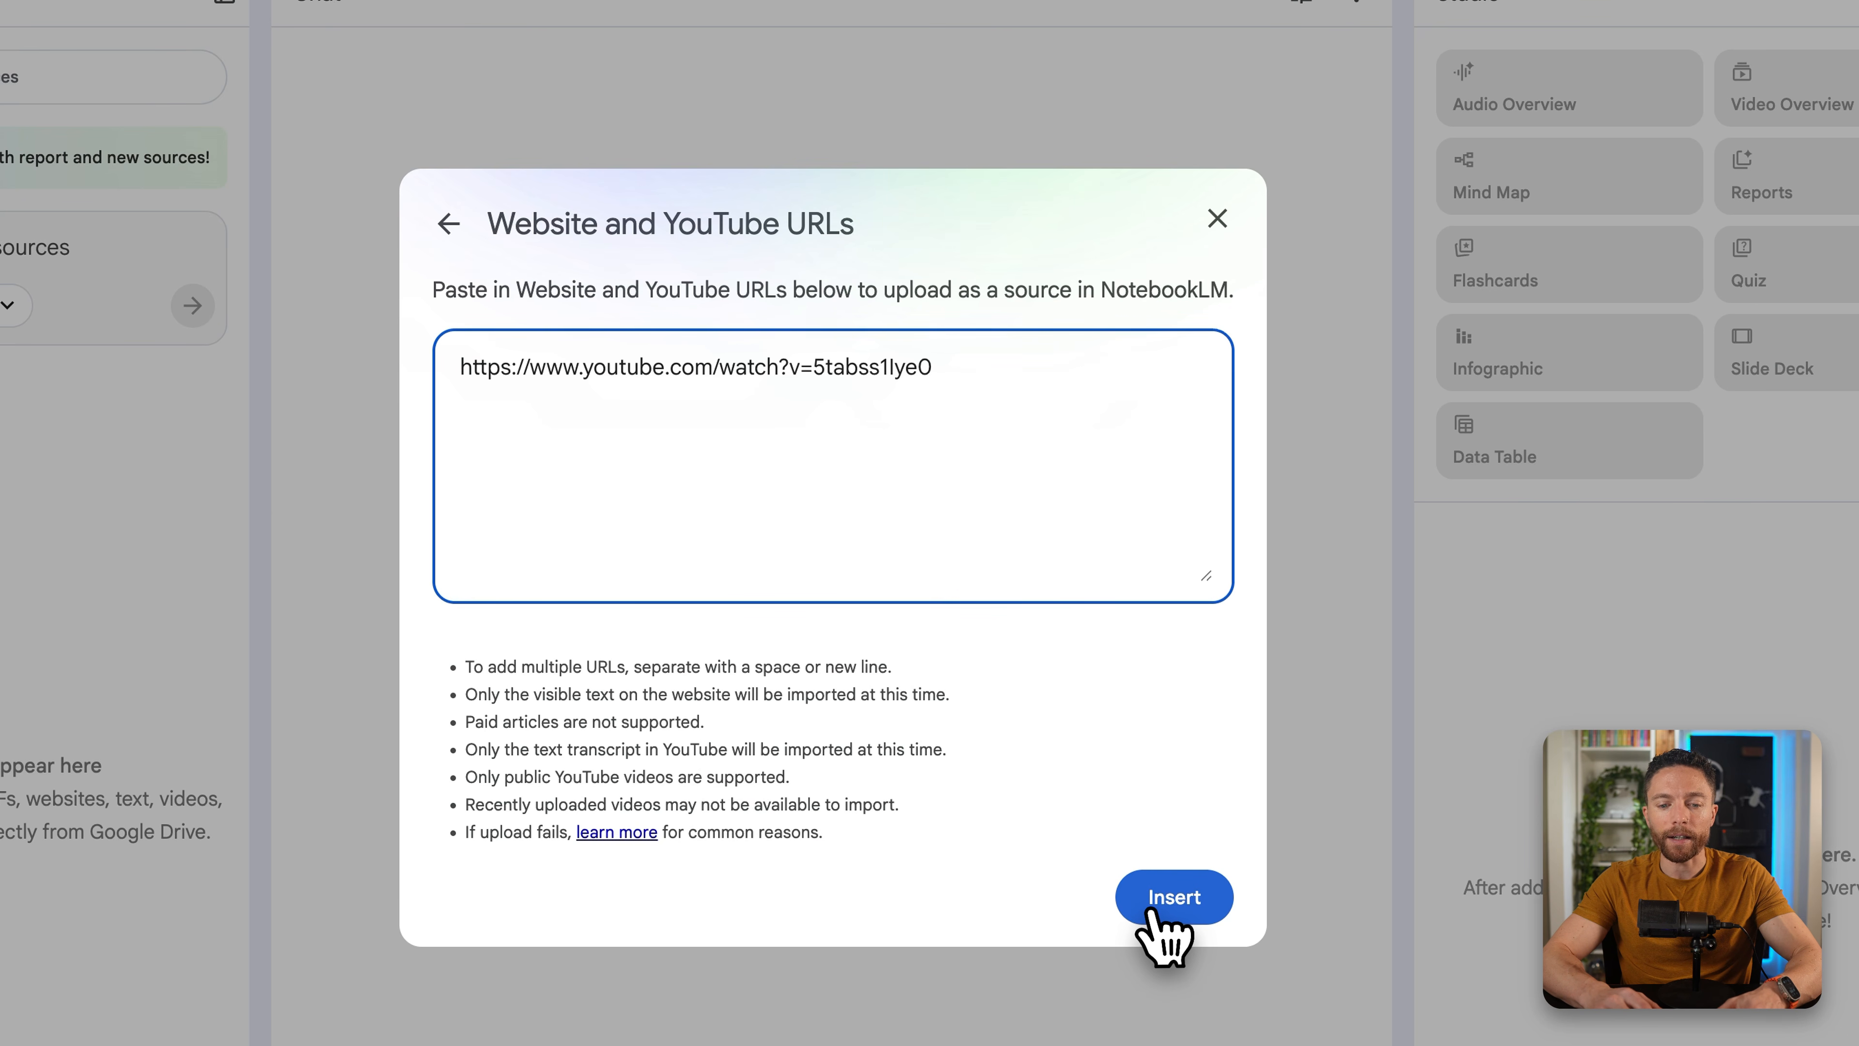
Step: Switch to YouTube and copy the link addresses of two beginner running videos and a Short from the "how to start running" results
key(alt+Tab)
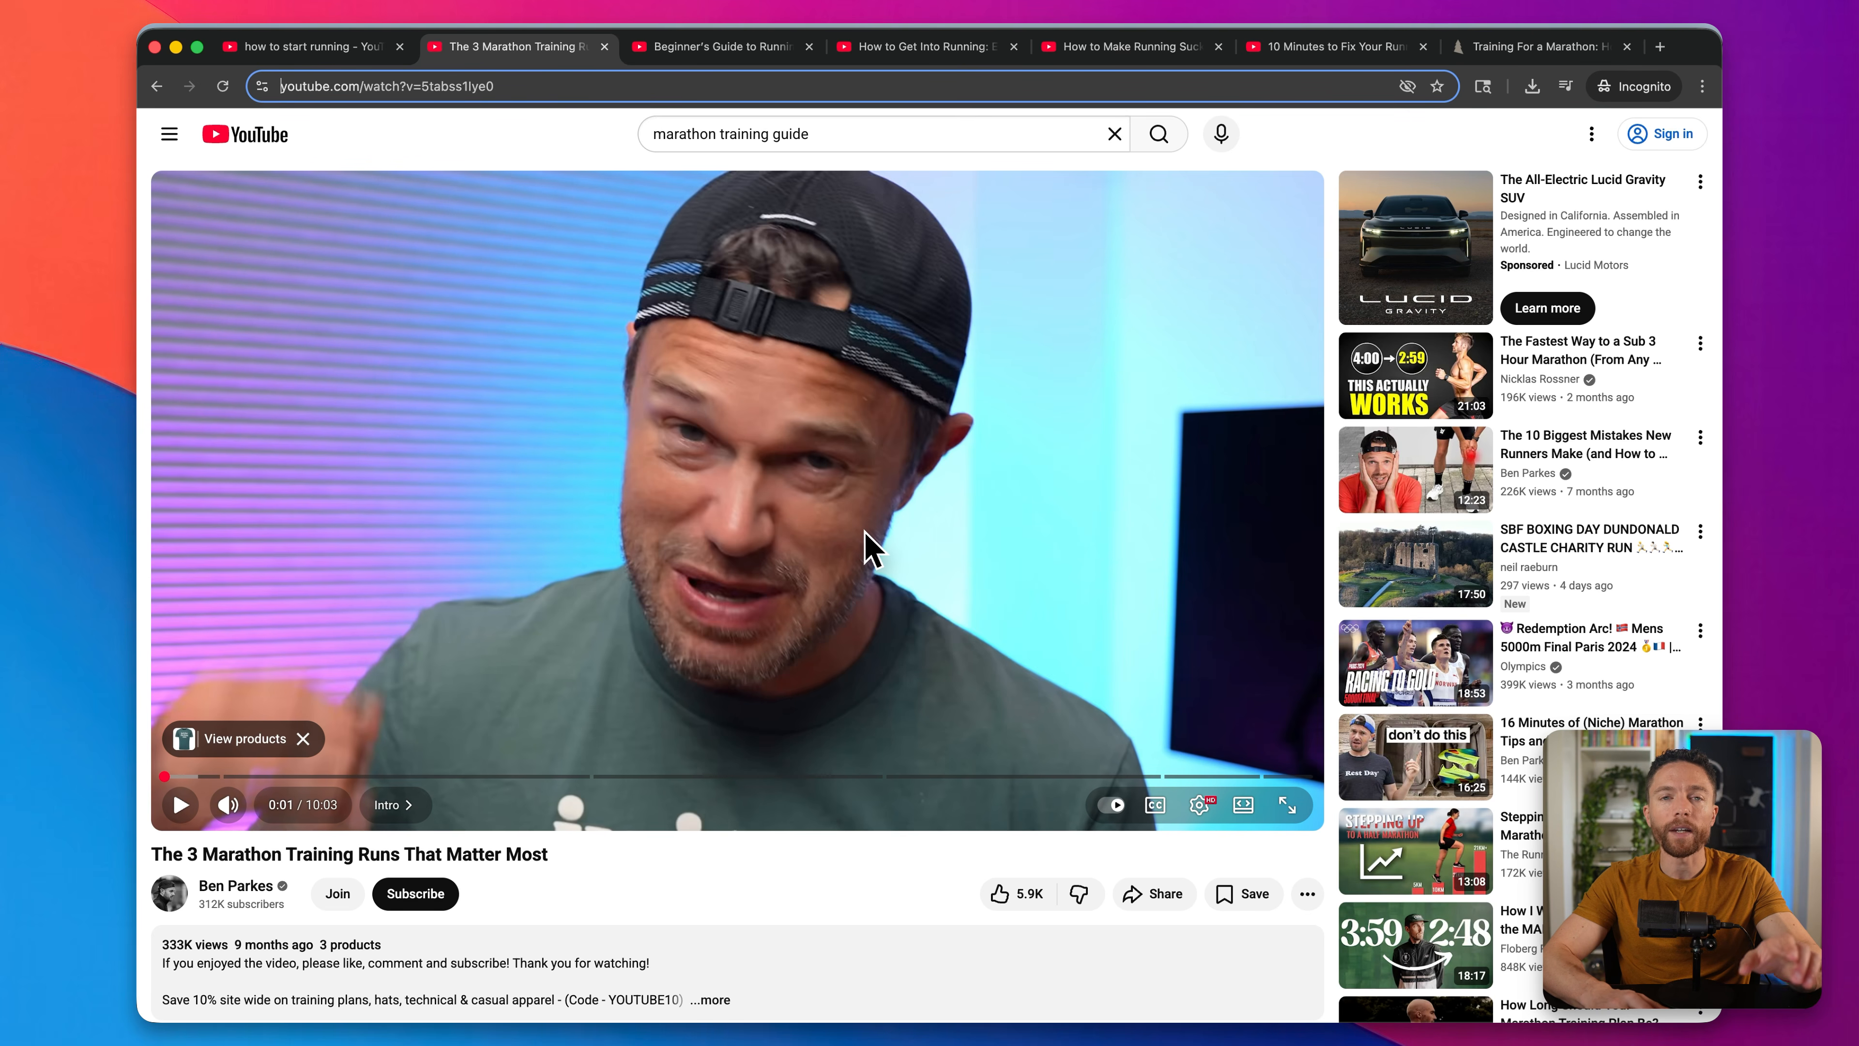
key(alt+Tab)
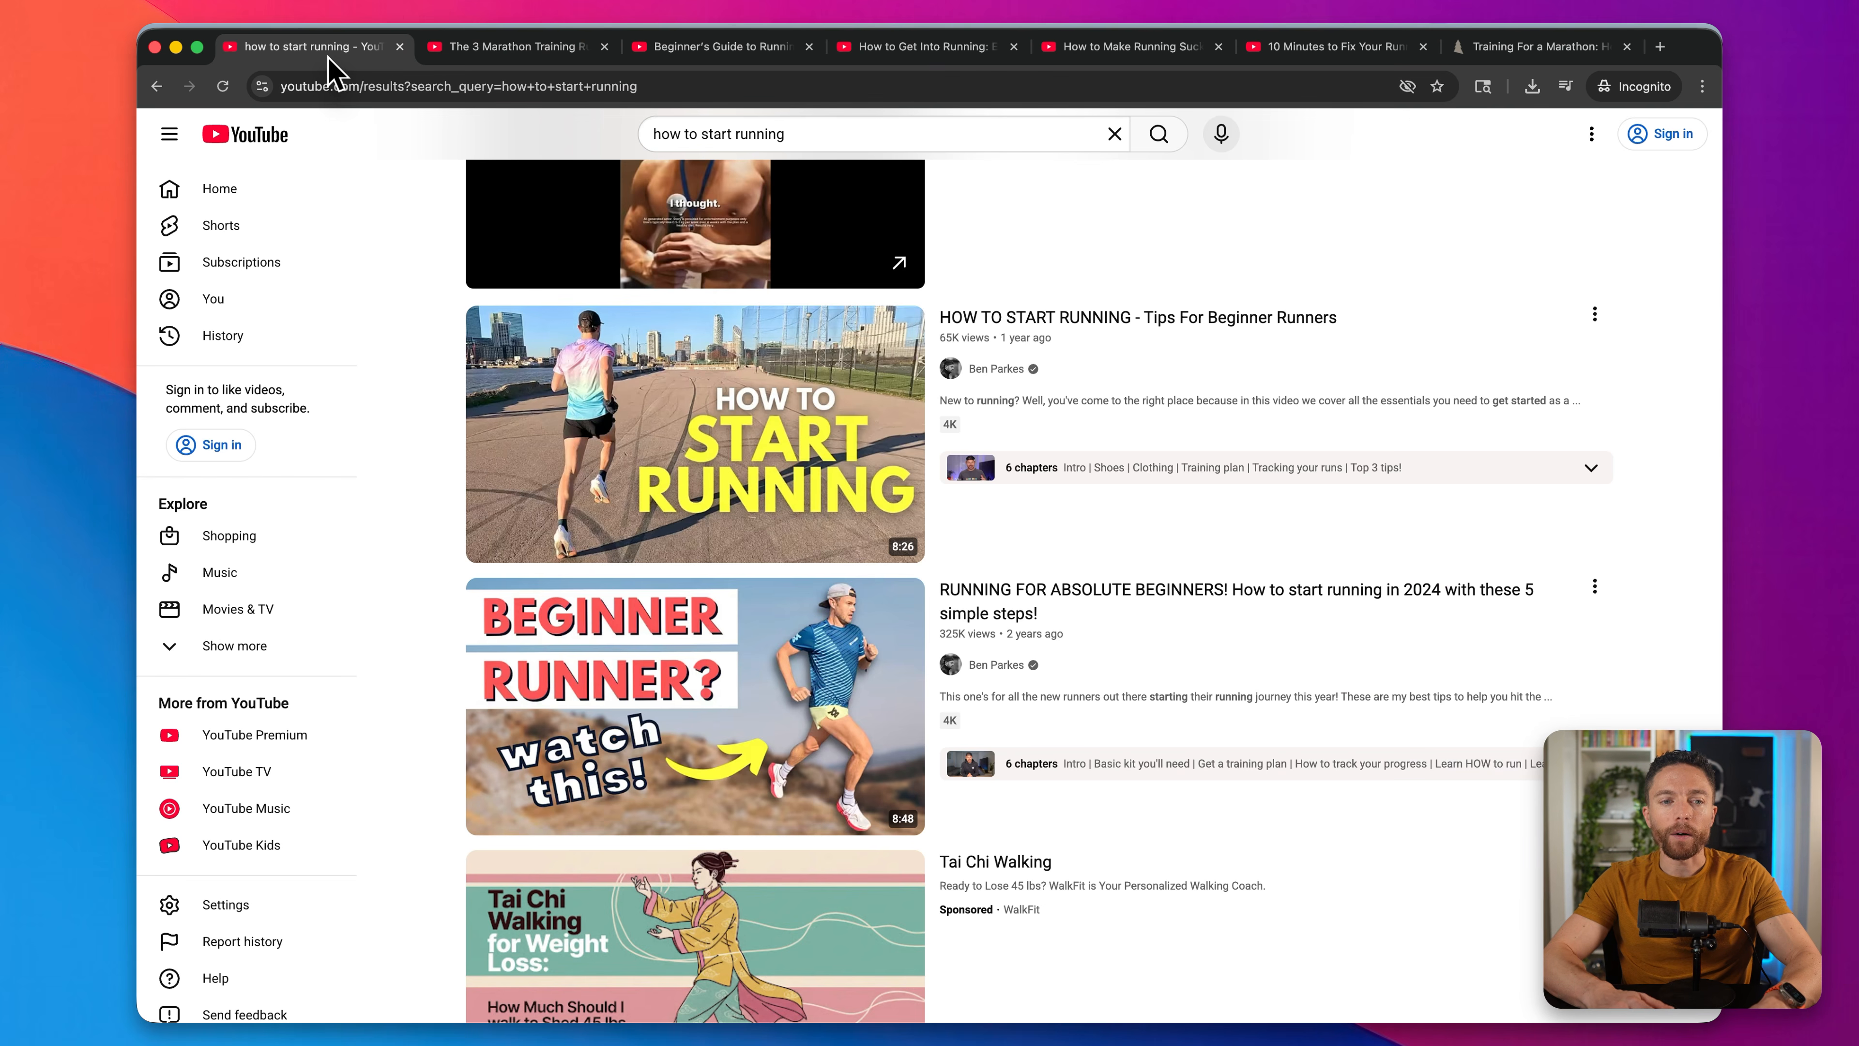
mouse_move(915, 388)
scroll(918, 381, up, 3)
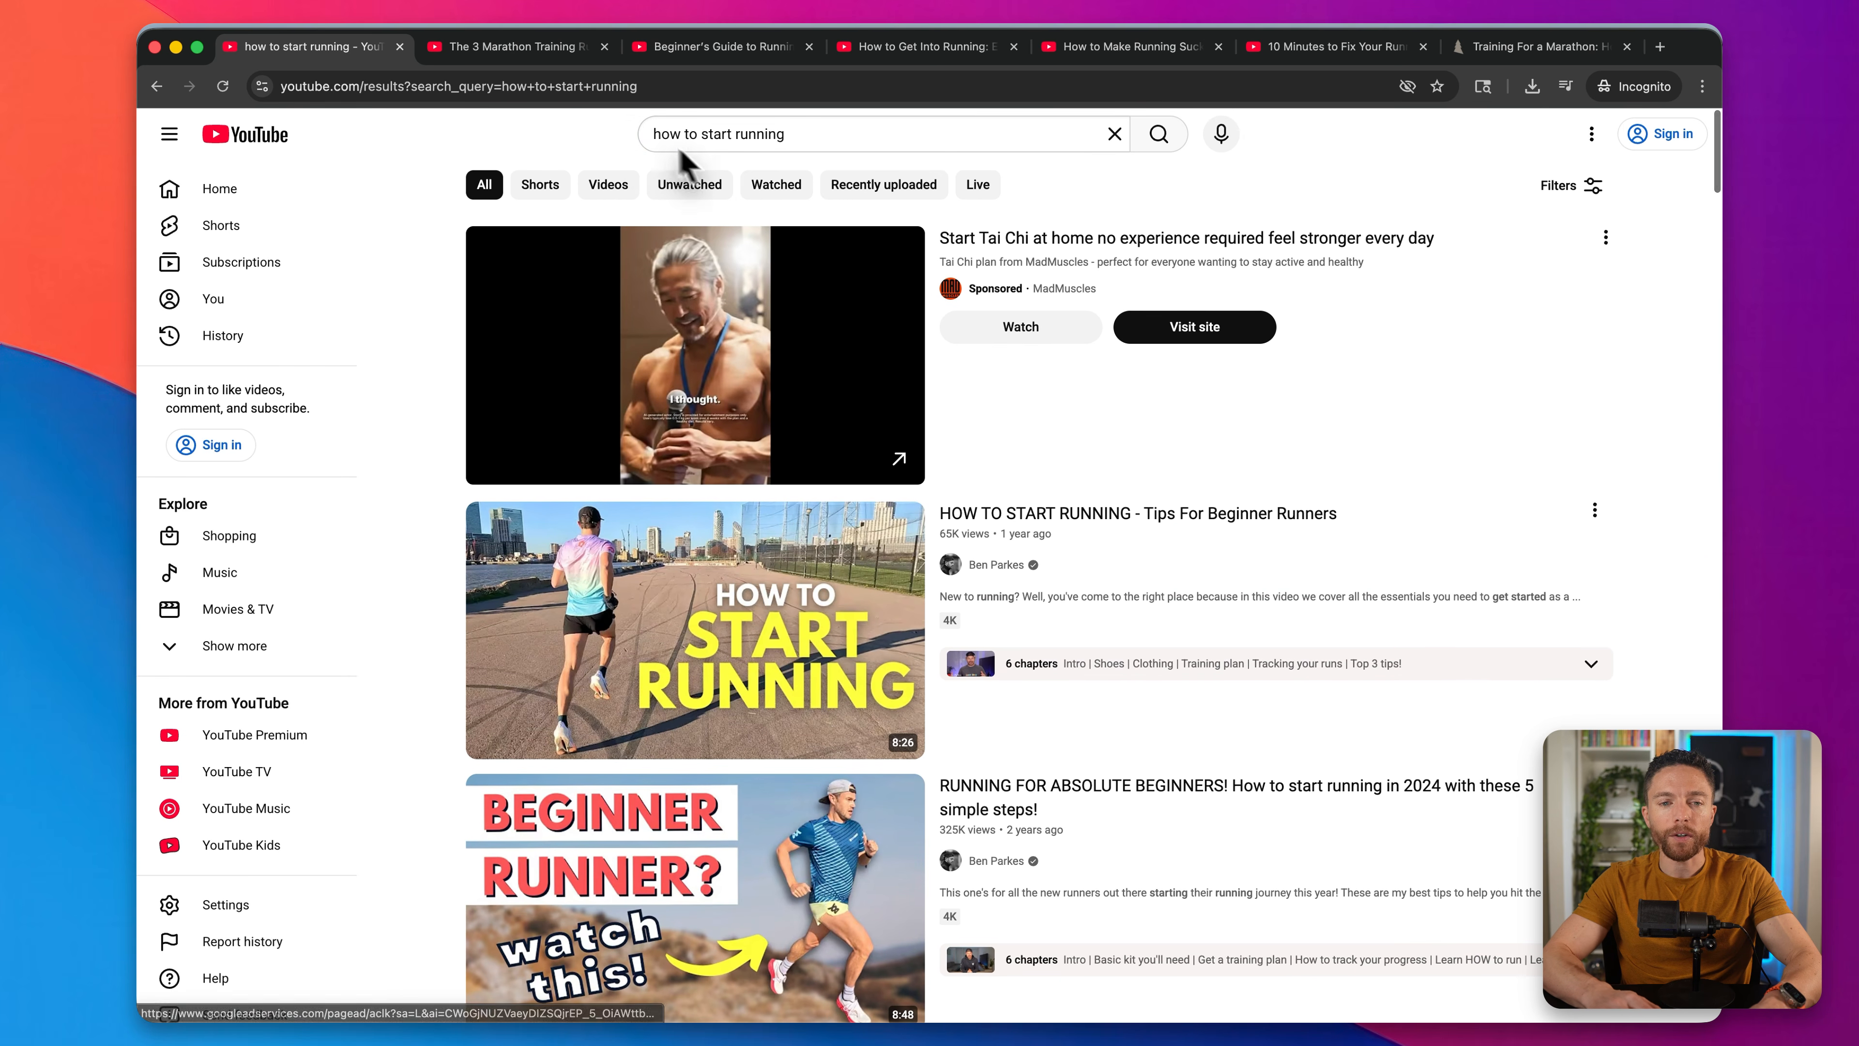
scroll(984, 395, down, 4)
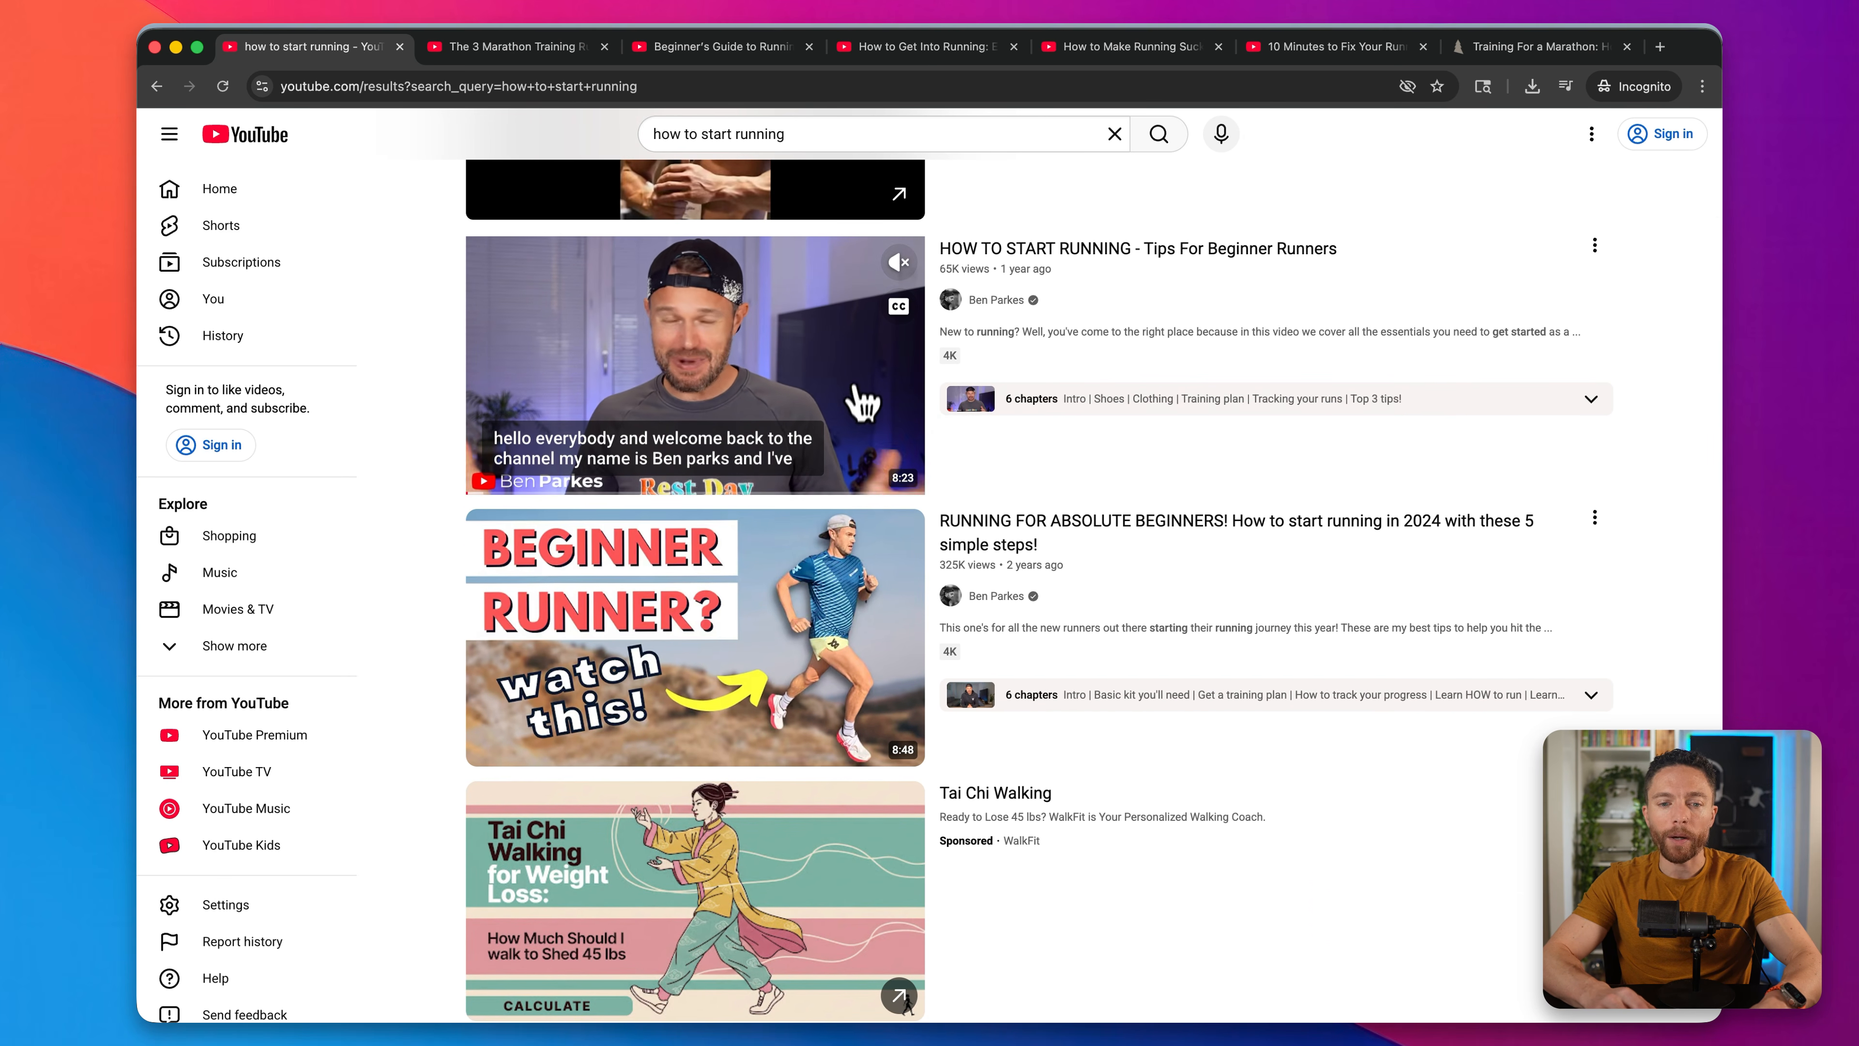
right_click(809, 358)
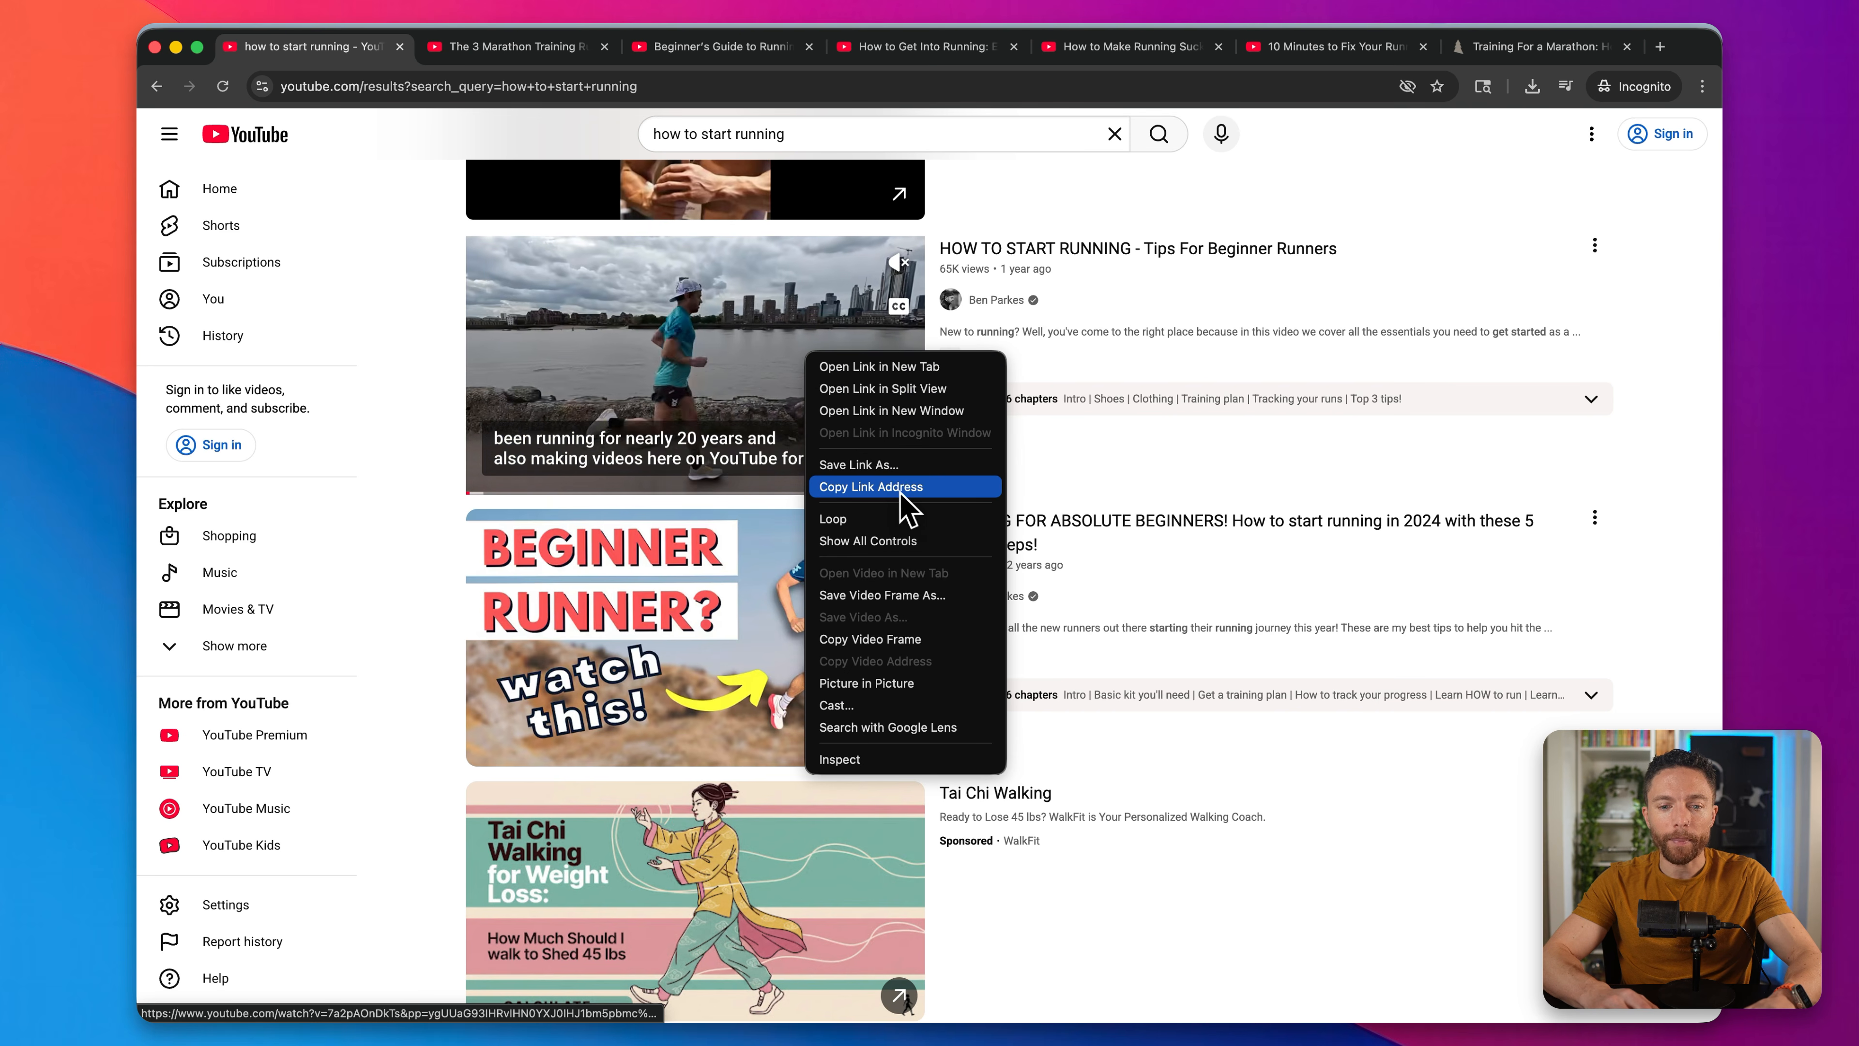
click(842, 487)
right_click(776, 652)
click(834, 729)
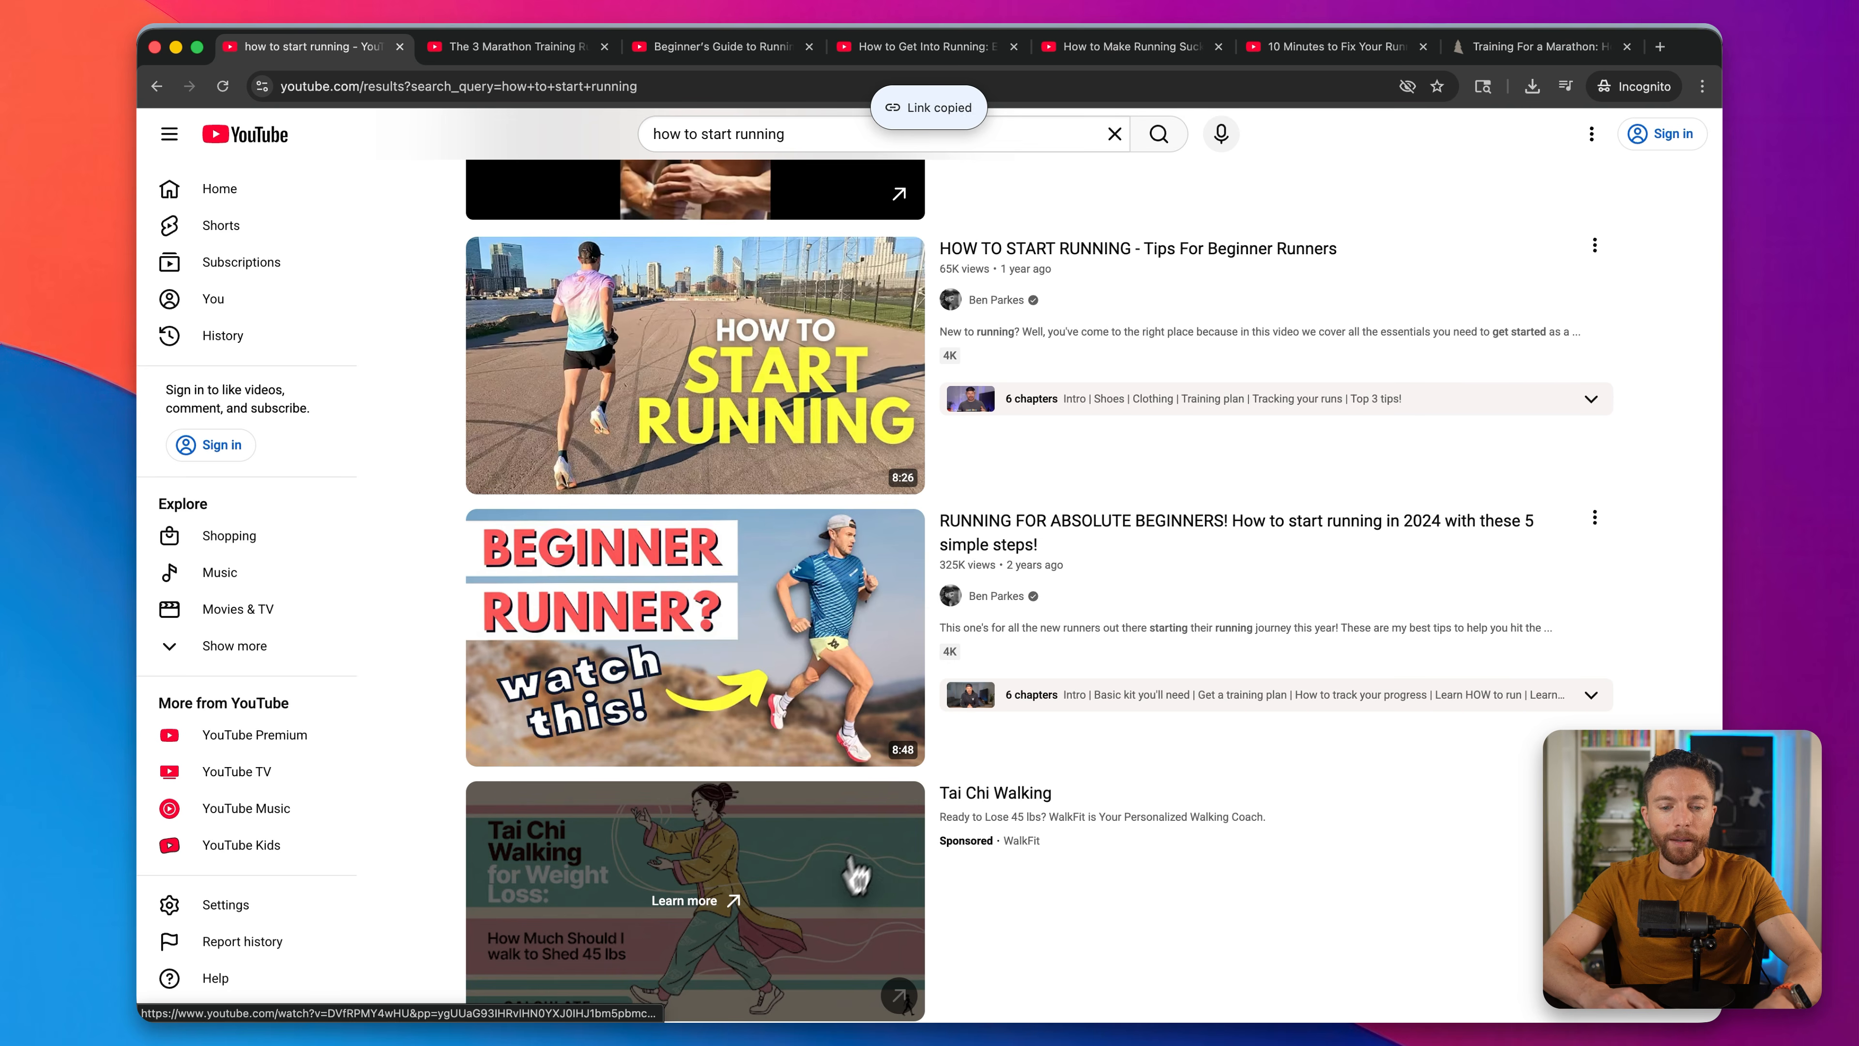
scroll(1025, 860, down, 5)
right_click(866, 806)
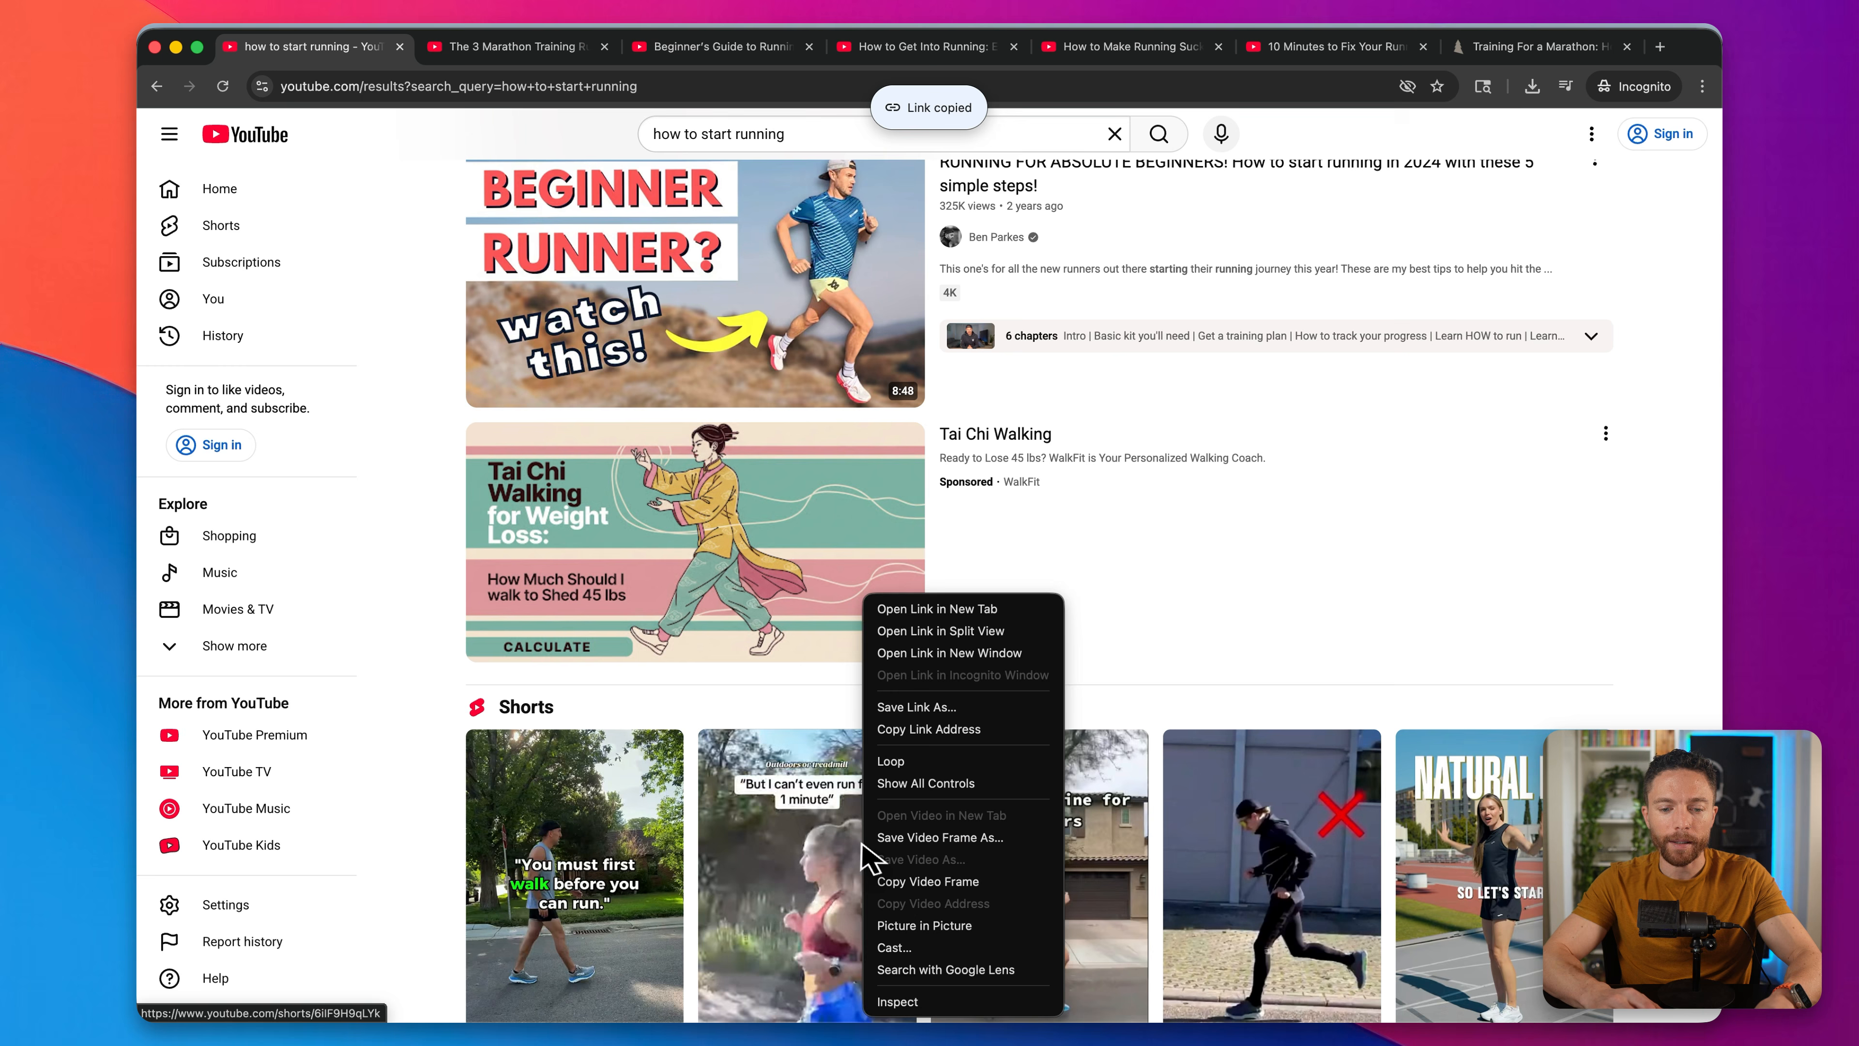
click(955, 728)
Step: Return to NotebookLM, discard the pasted video link without inserting it, and glance at Gemini before returning to the empty notebook
key(alt+Tab)
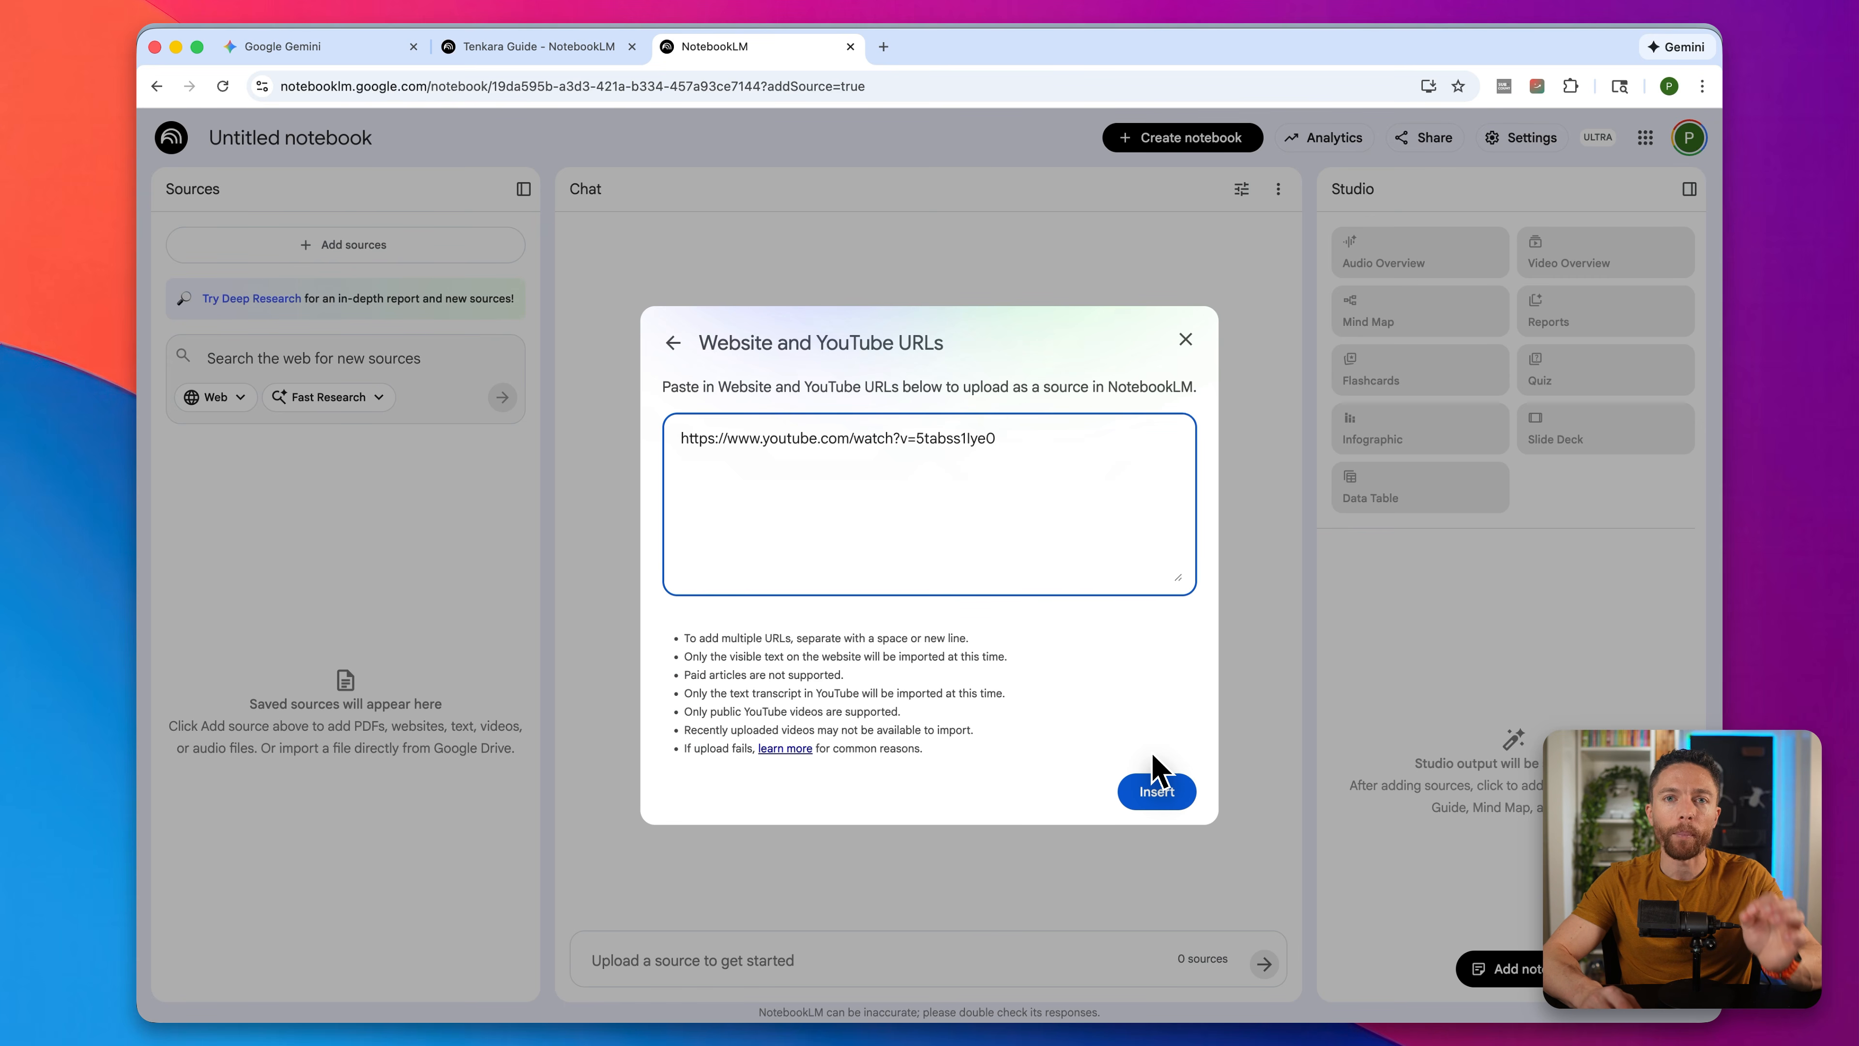
click(1185, 340)
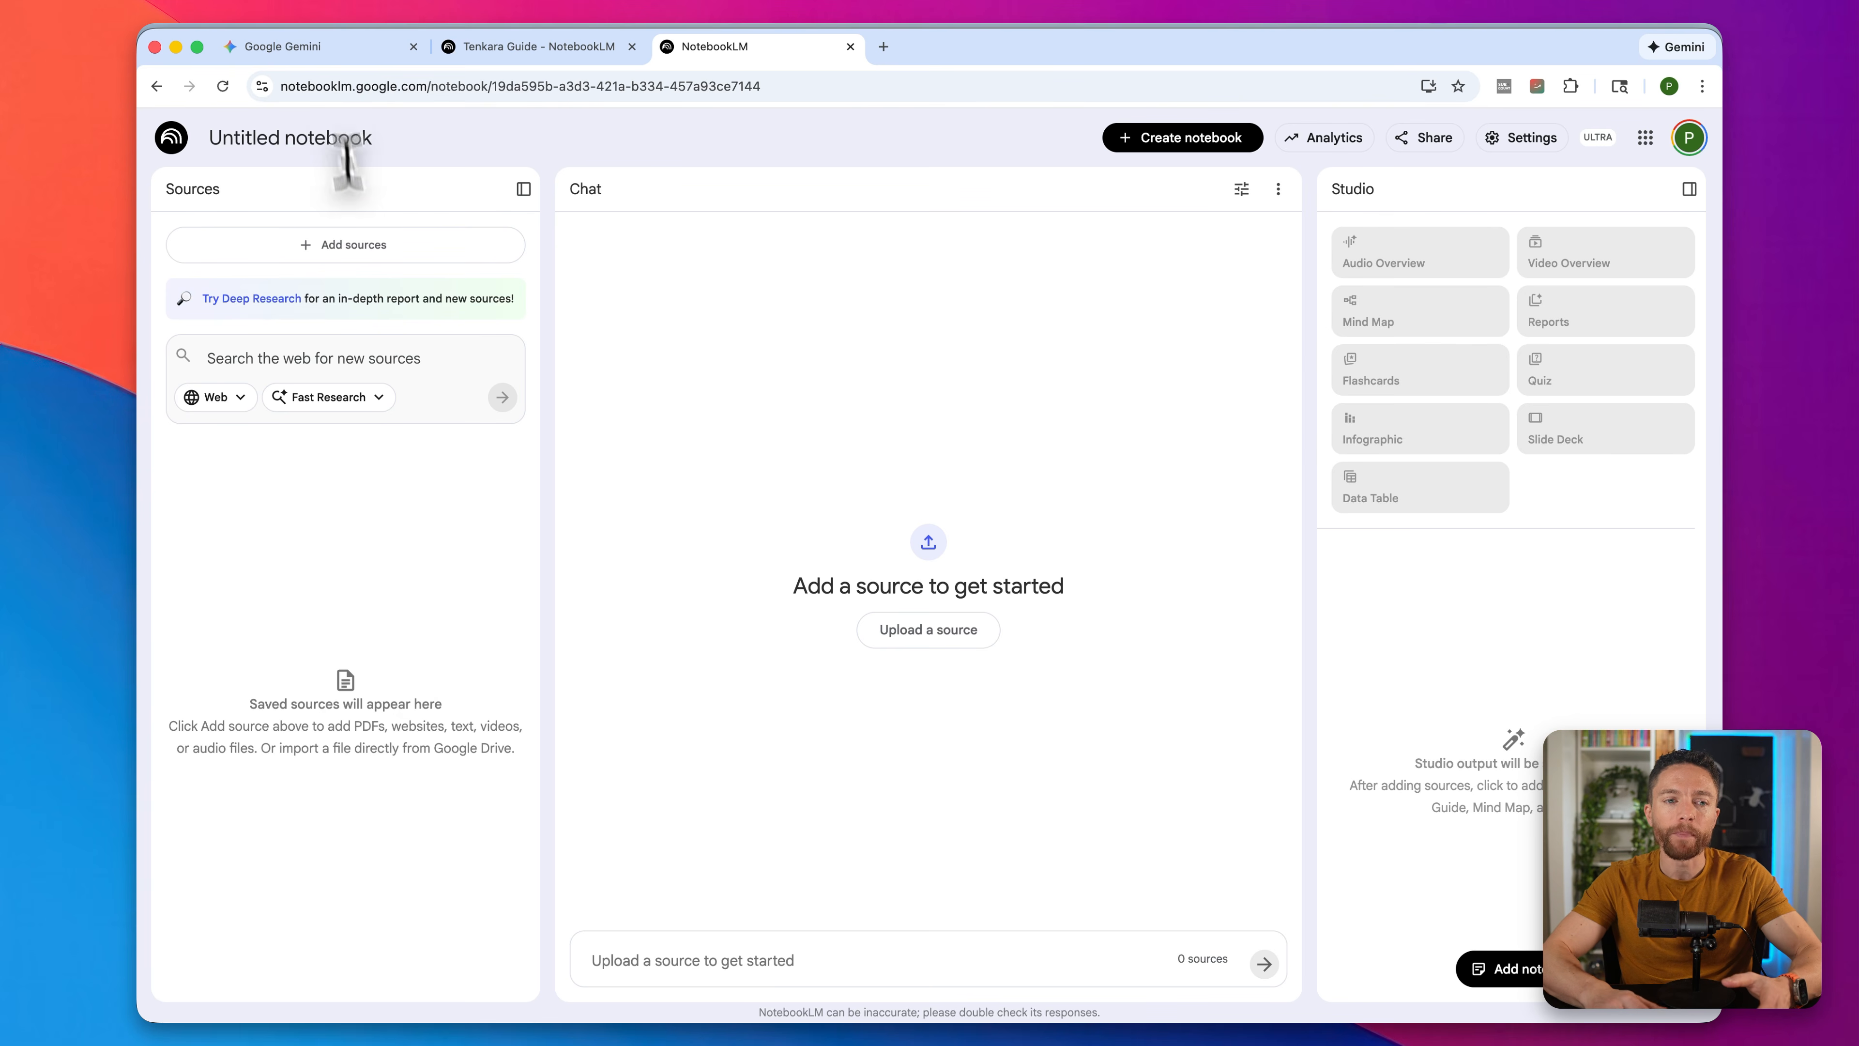
click(355, 51)
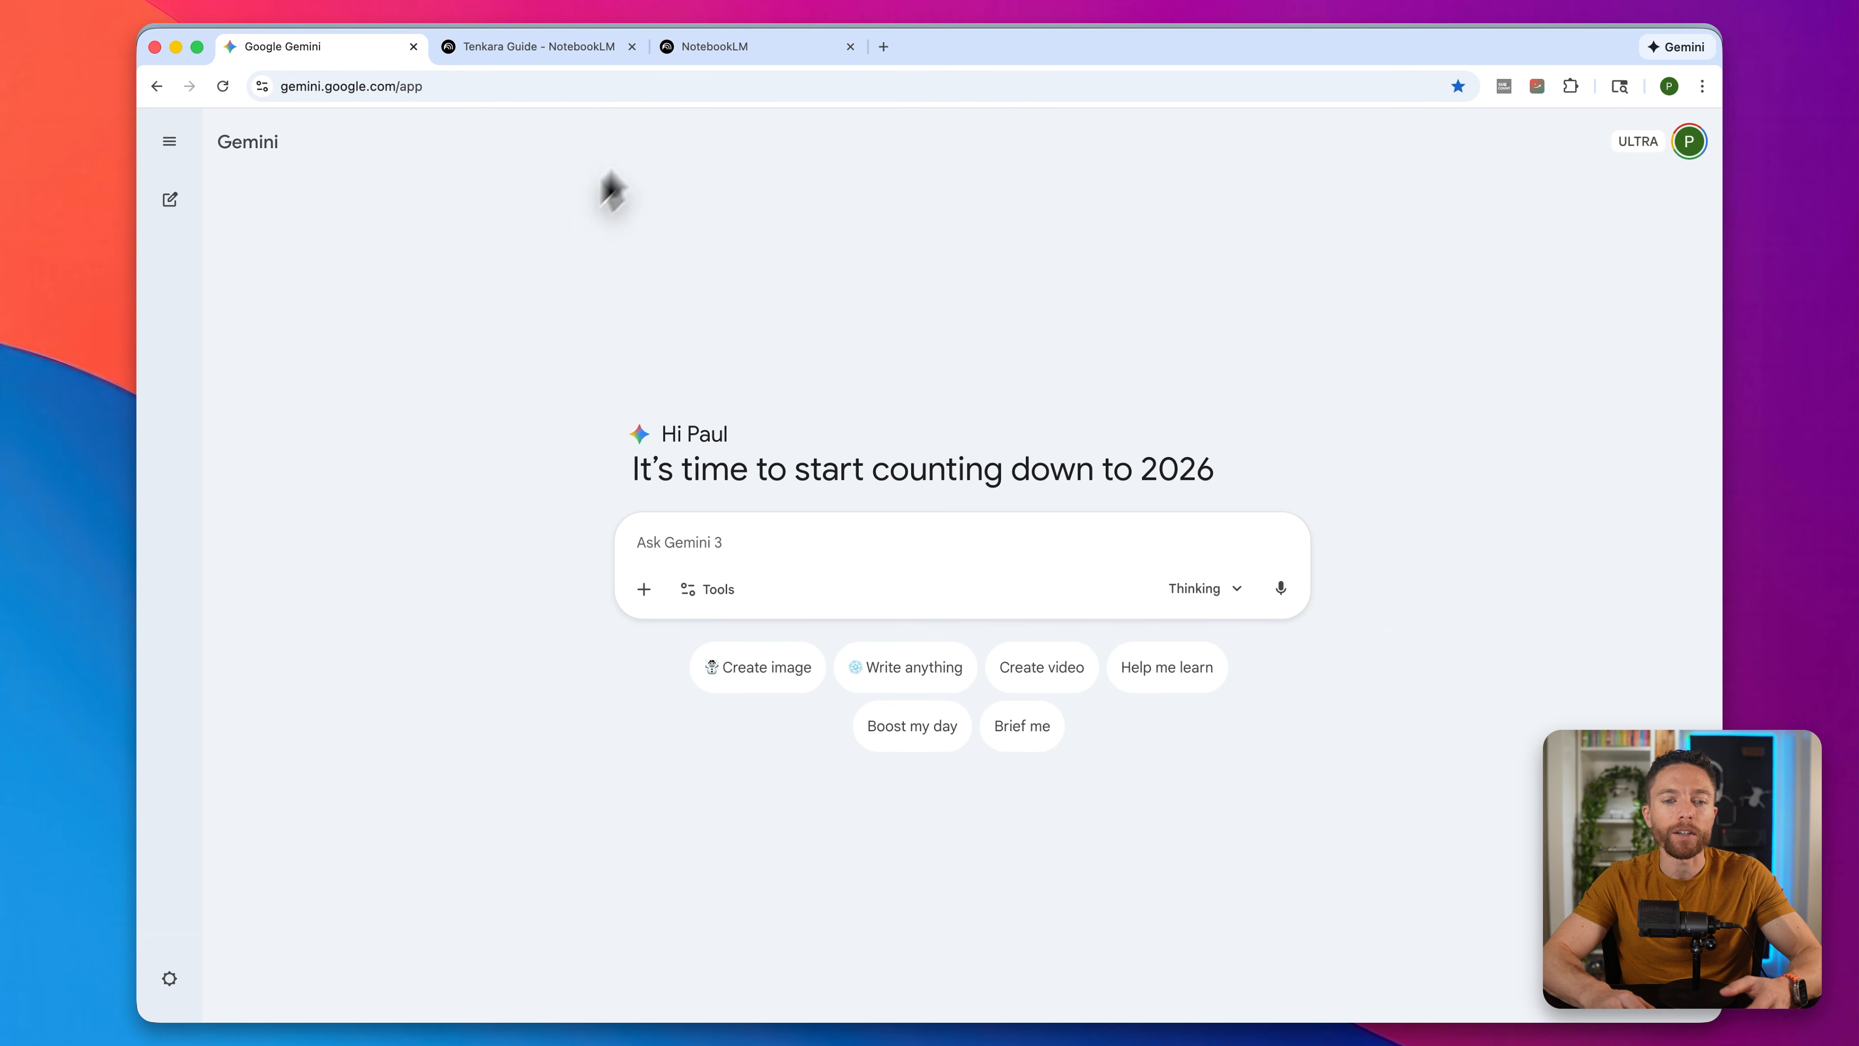
click(752, 54)
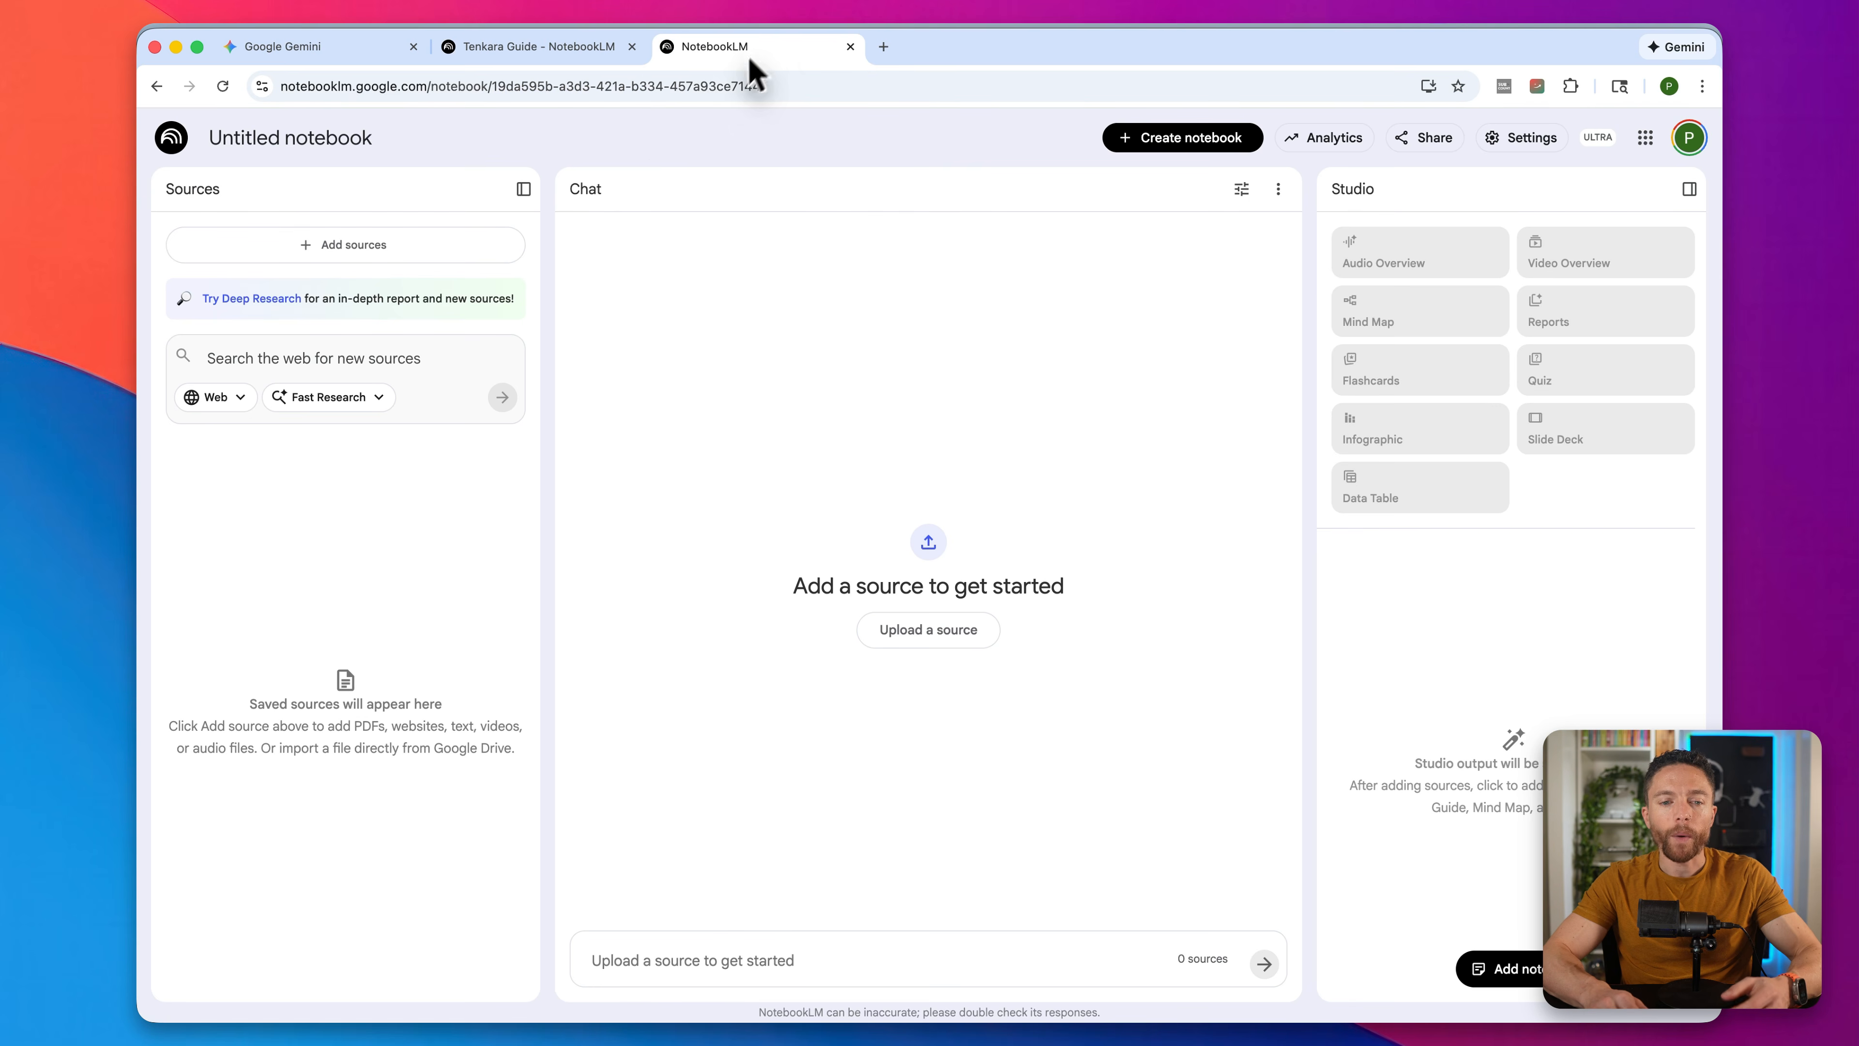
Step: Start adding sources to the untitled notebook, then switch to YouTube and review the open running and marathon videos
click(360, 245)
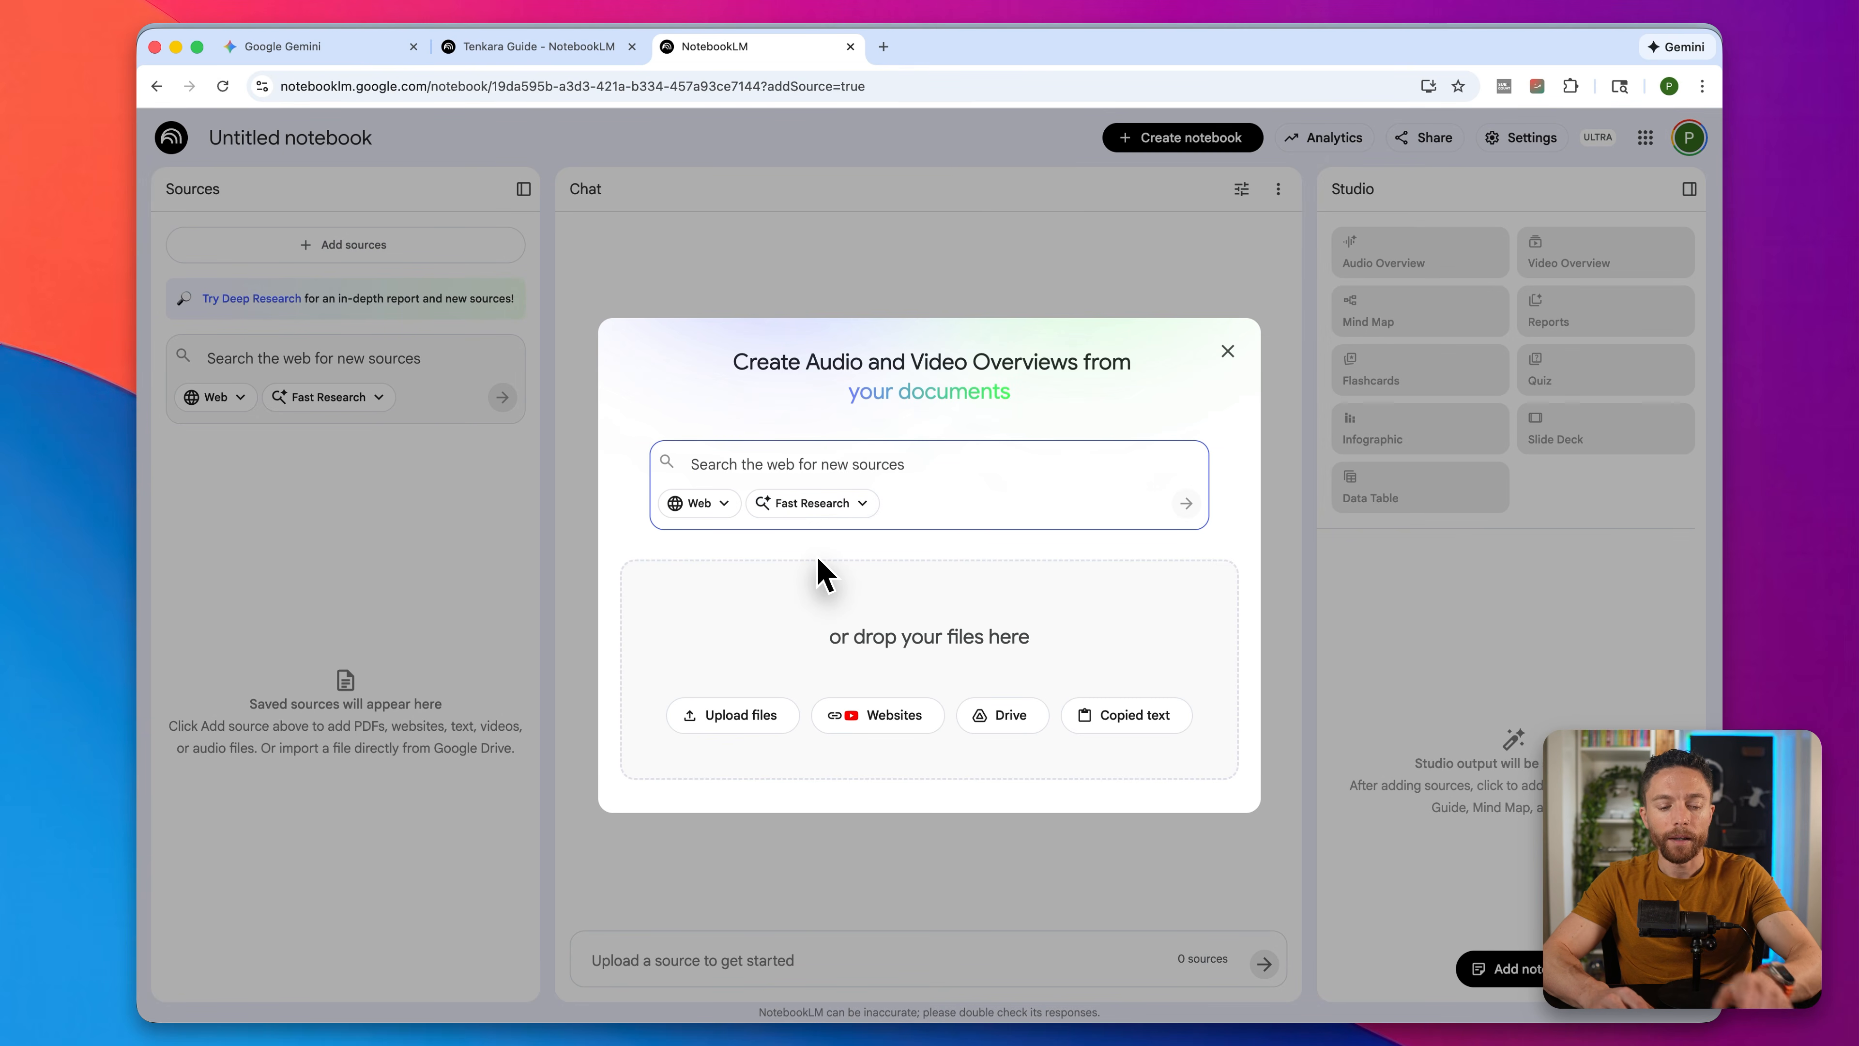
key(alt+Tab)
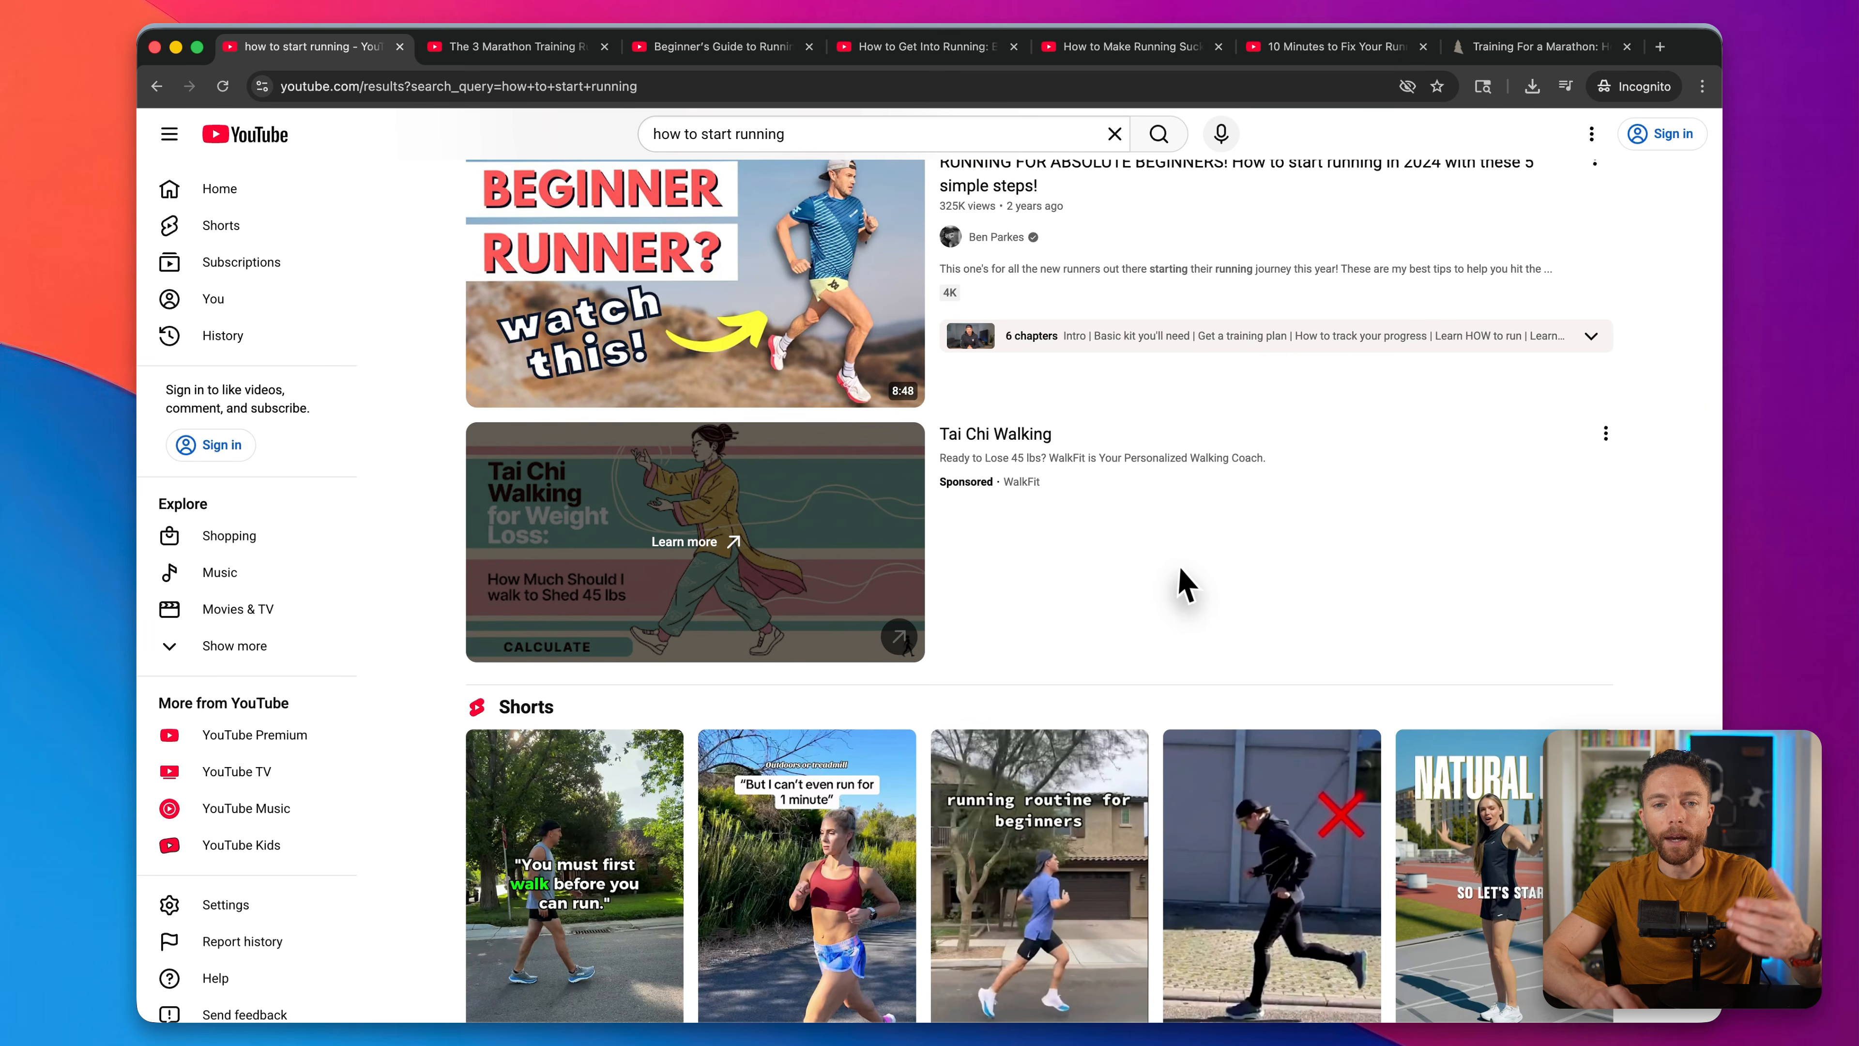
scroll(1175, 569, up, 2)
scroll(1175, 579, up, 6)
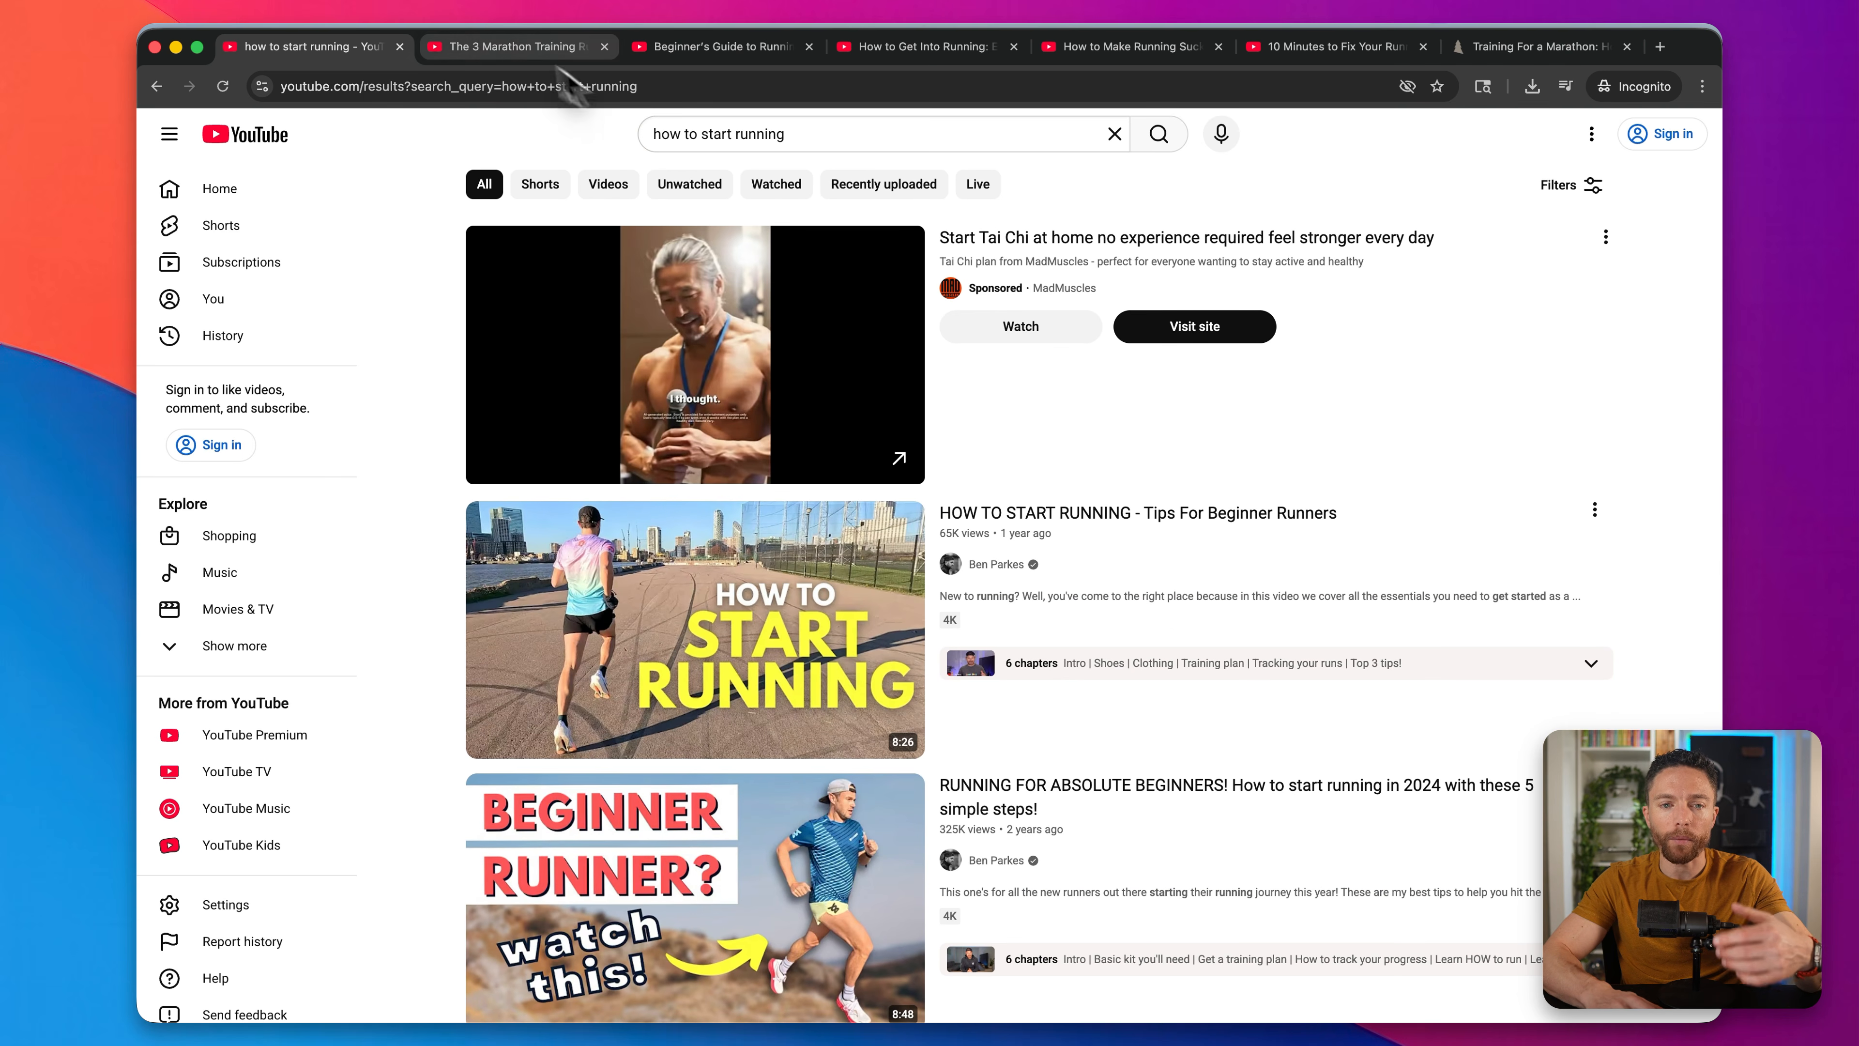
click(519, 49)
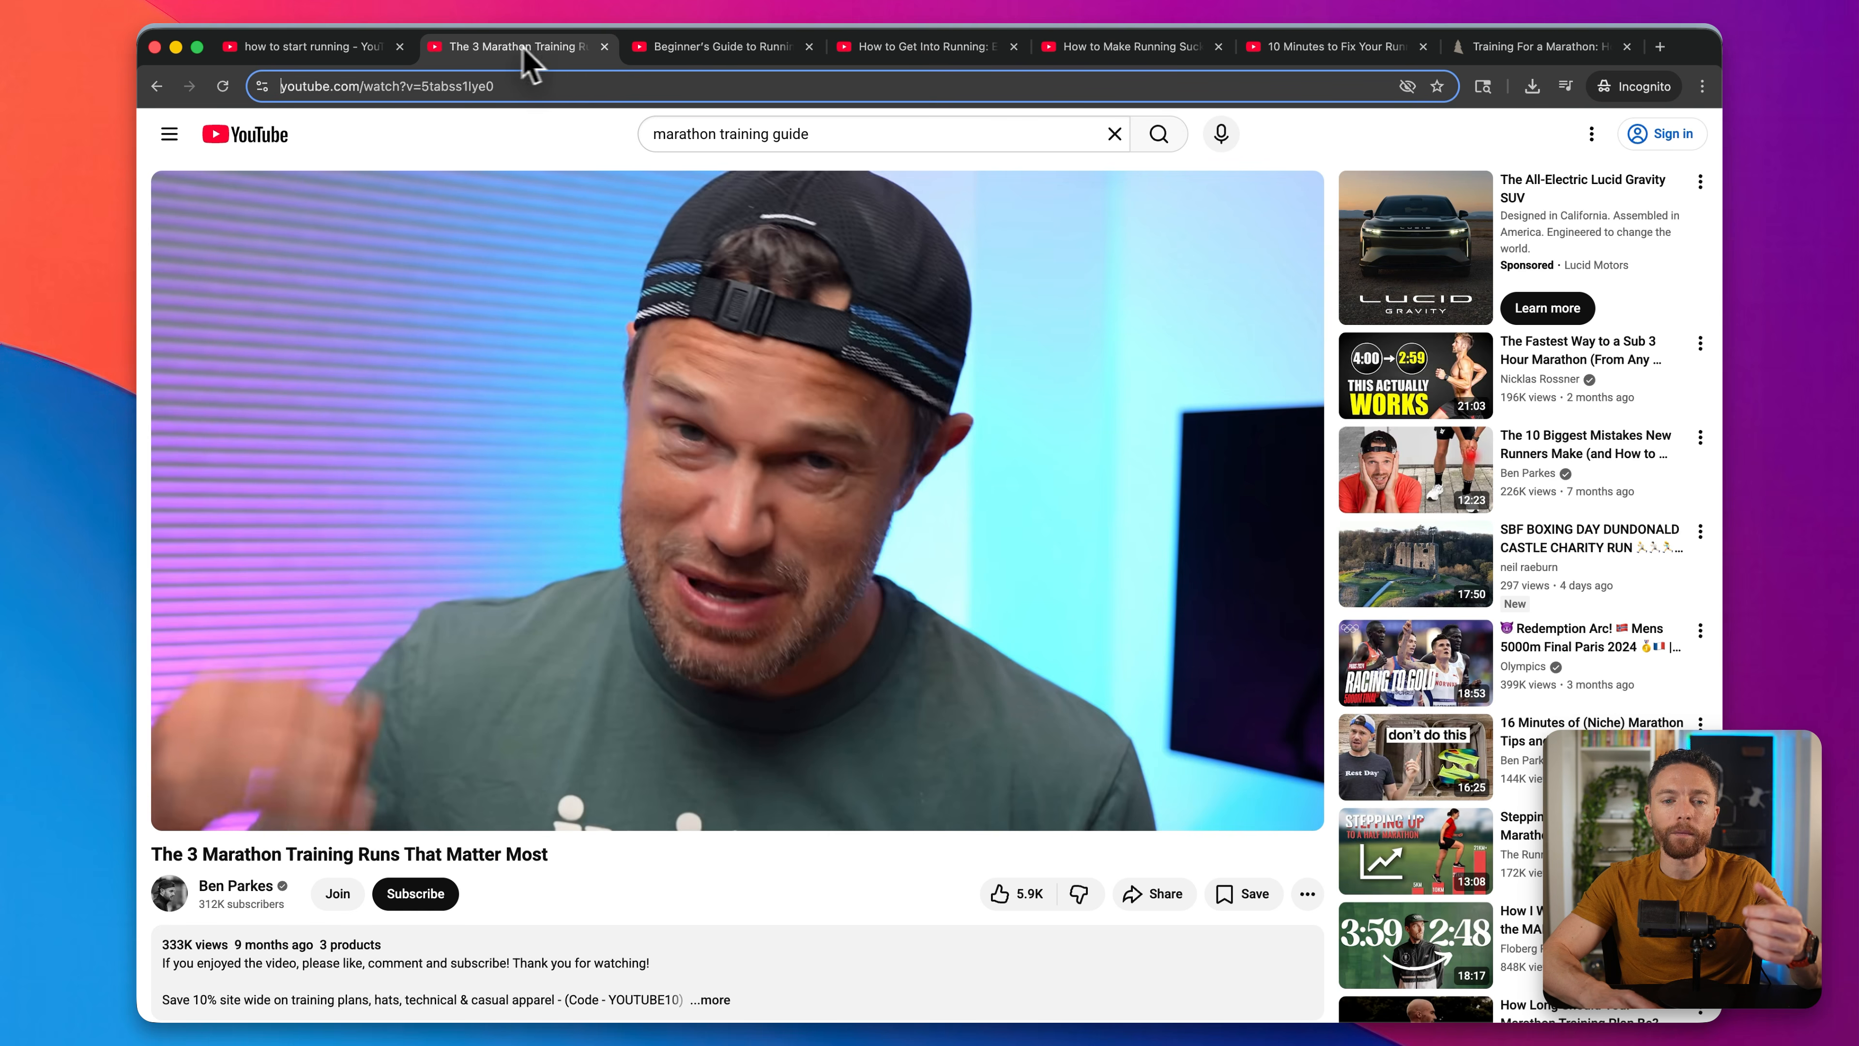
click(739, 45)
click(906, 50)
click(1077, 51)
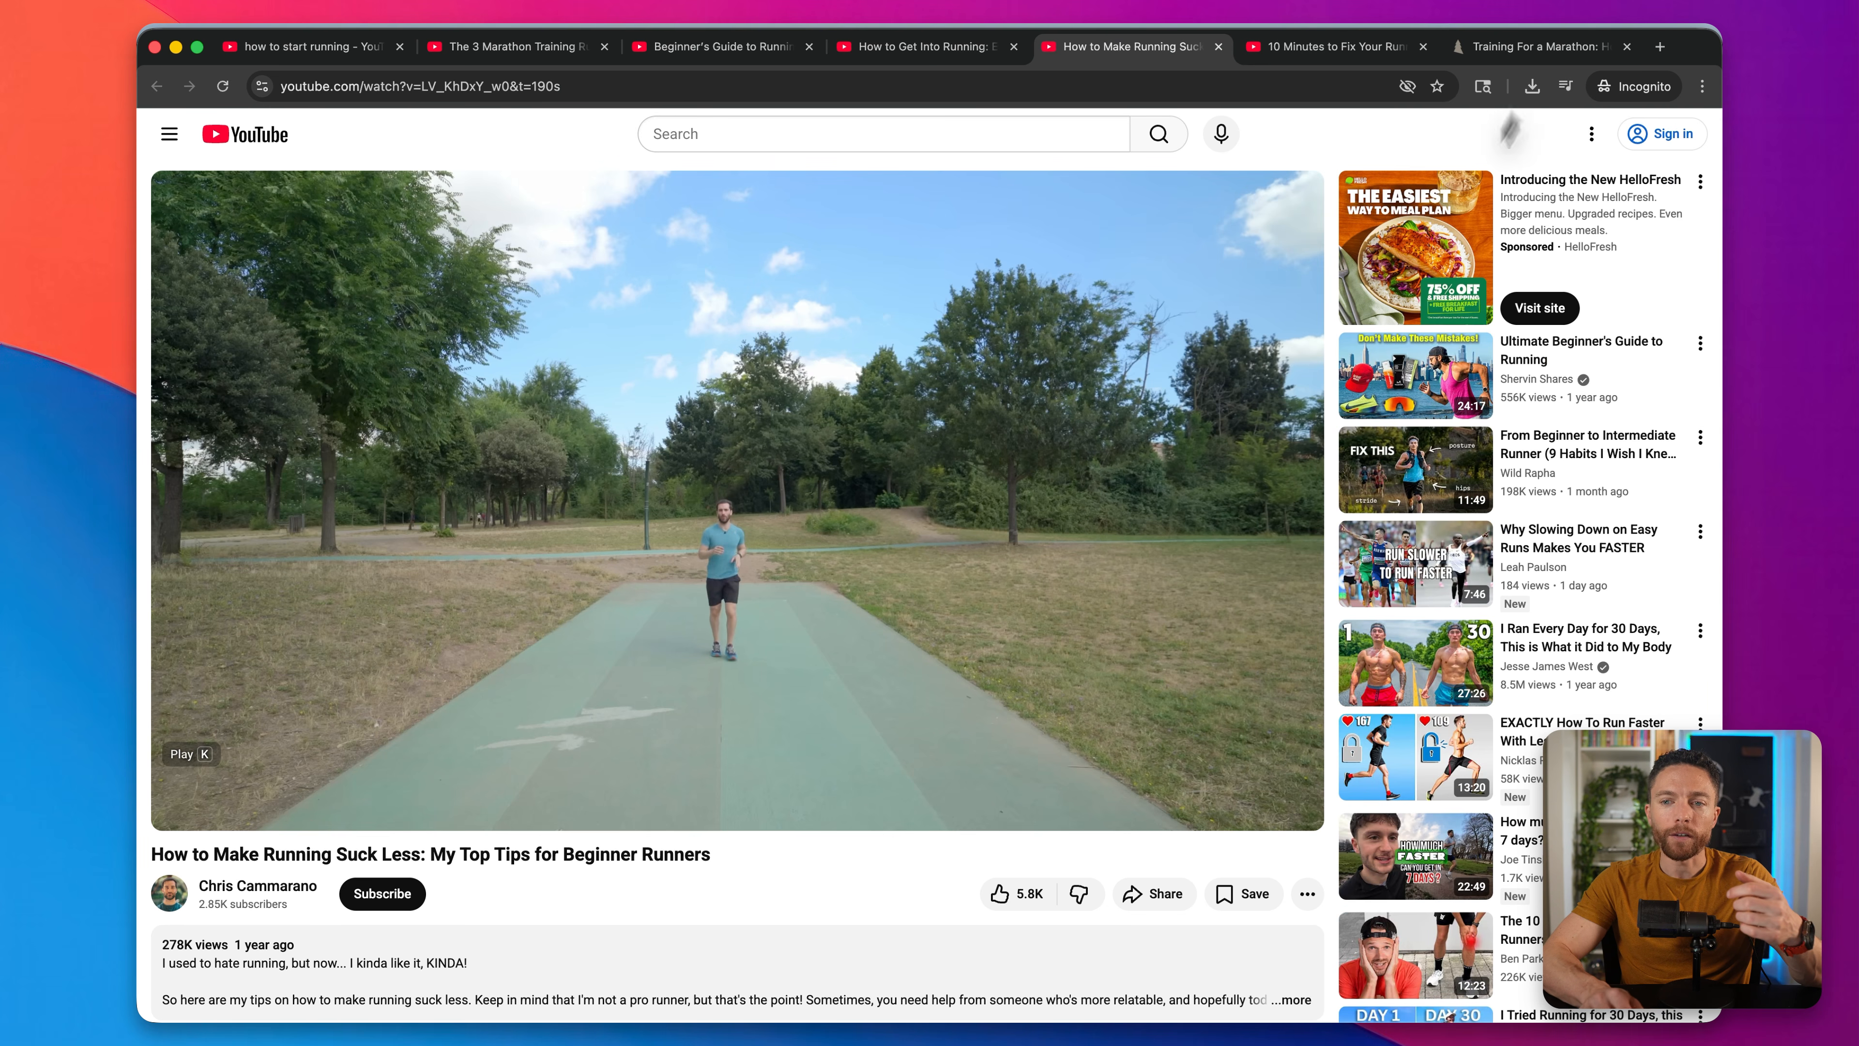
Step: Copy the address of REI's "How to Train for a Marathon" article and paste it as a website source in NotebookLM
click(1517, 50)
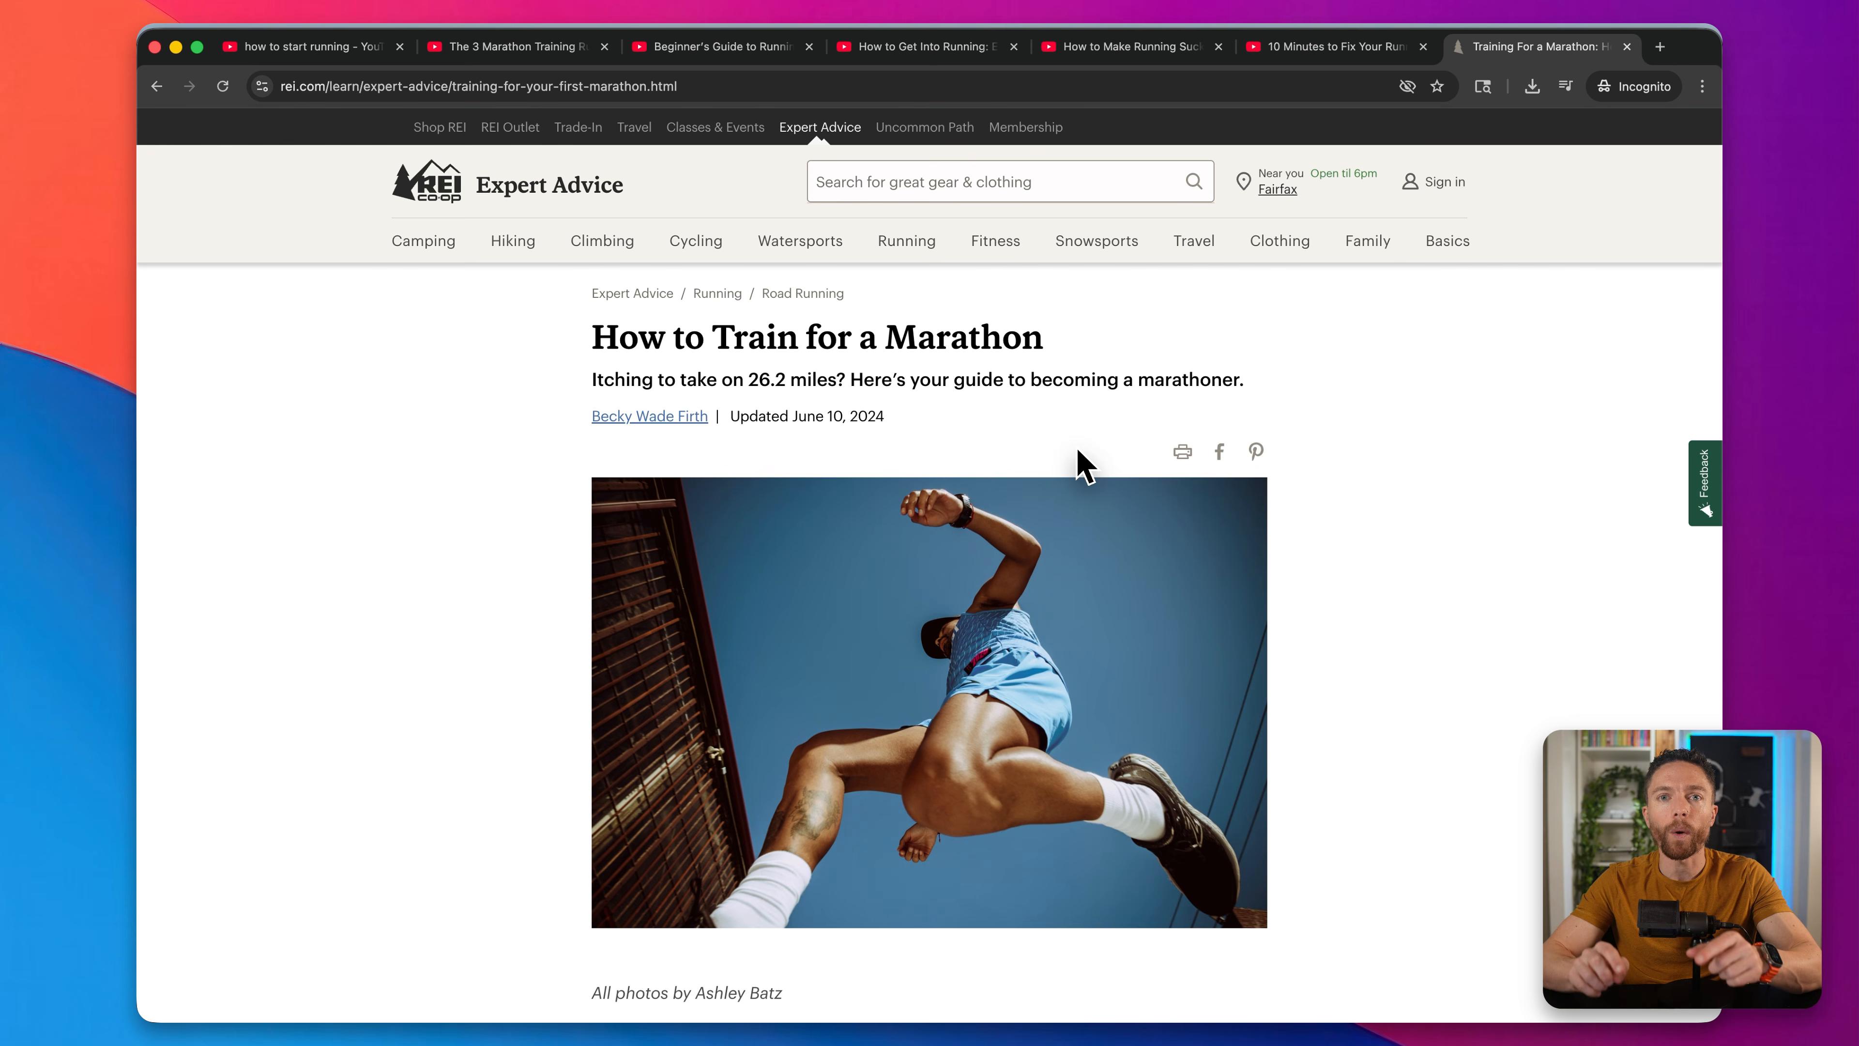
click(790, 86)
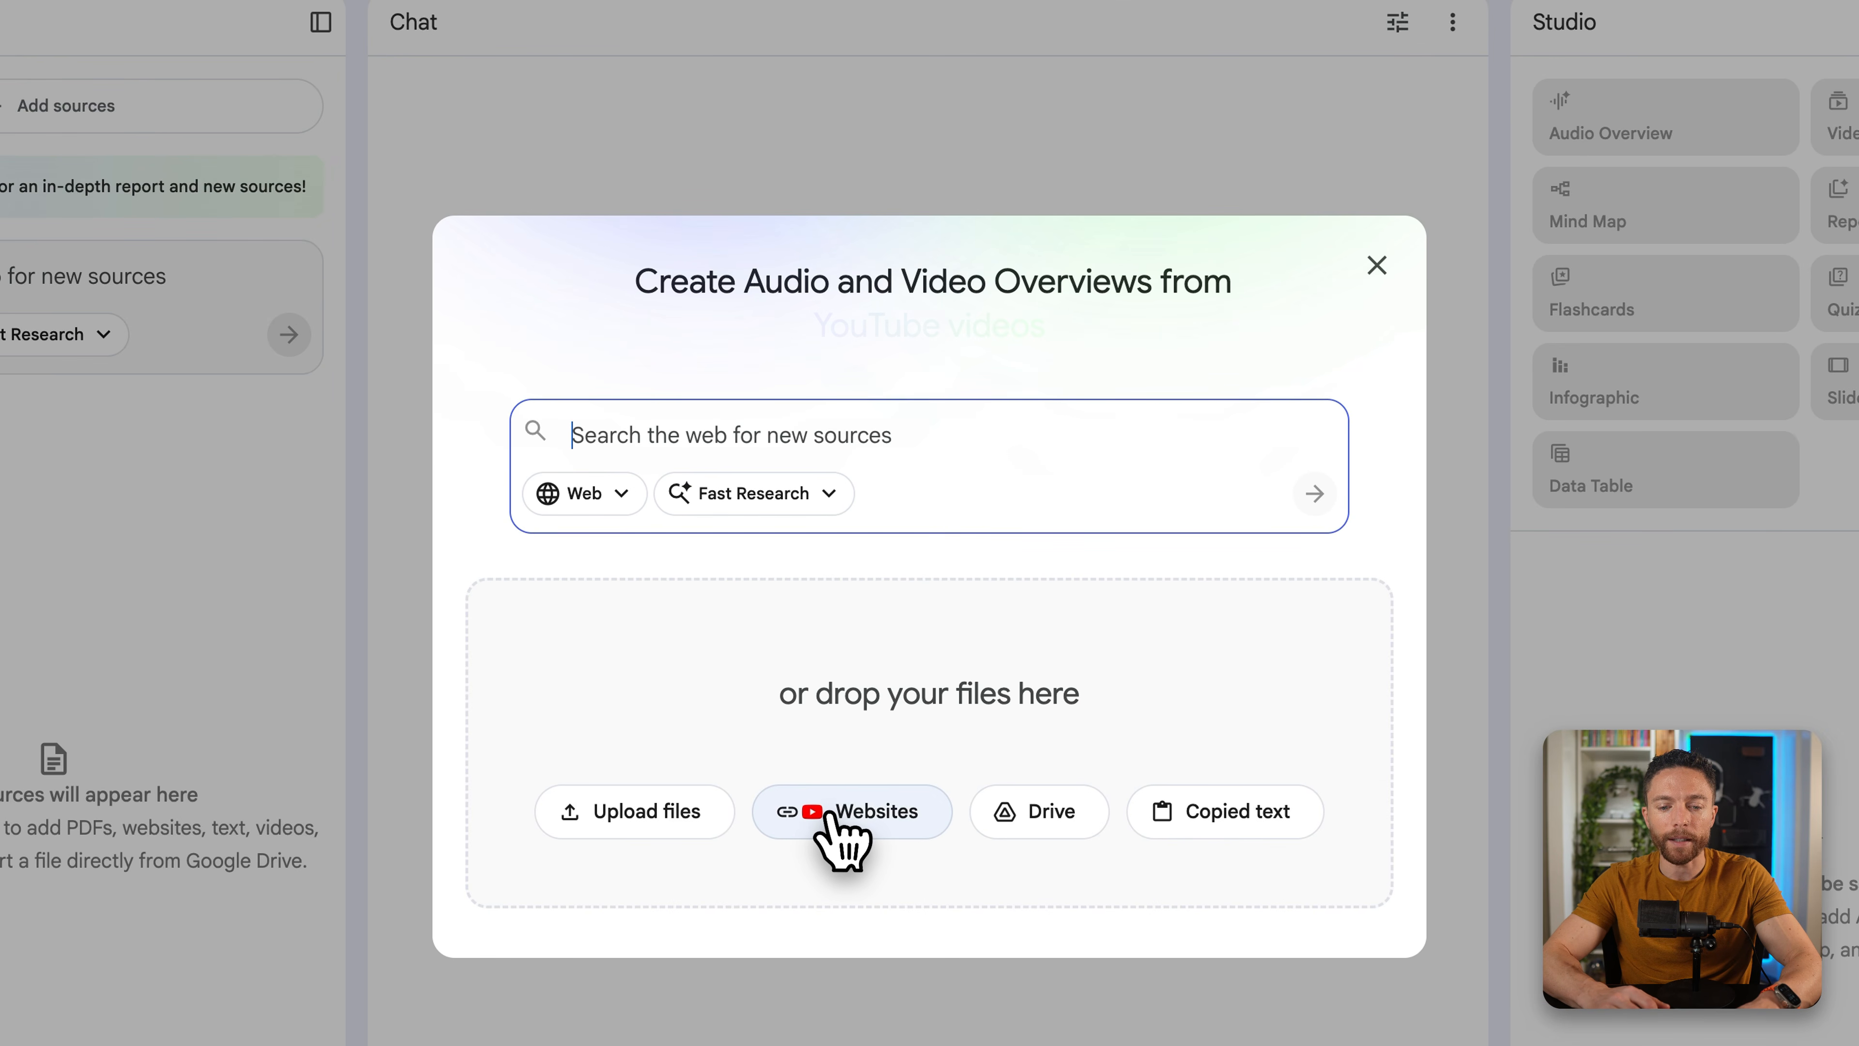
click(809, 813)
key(super+v)
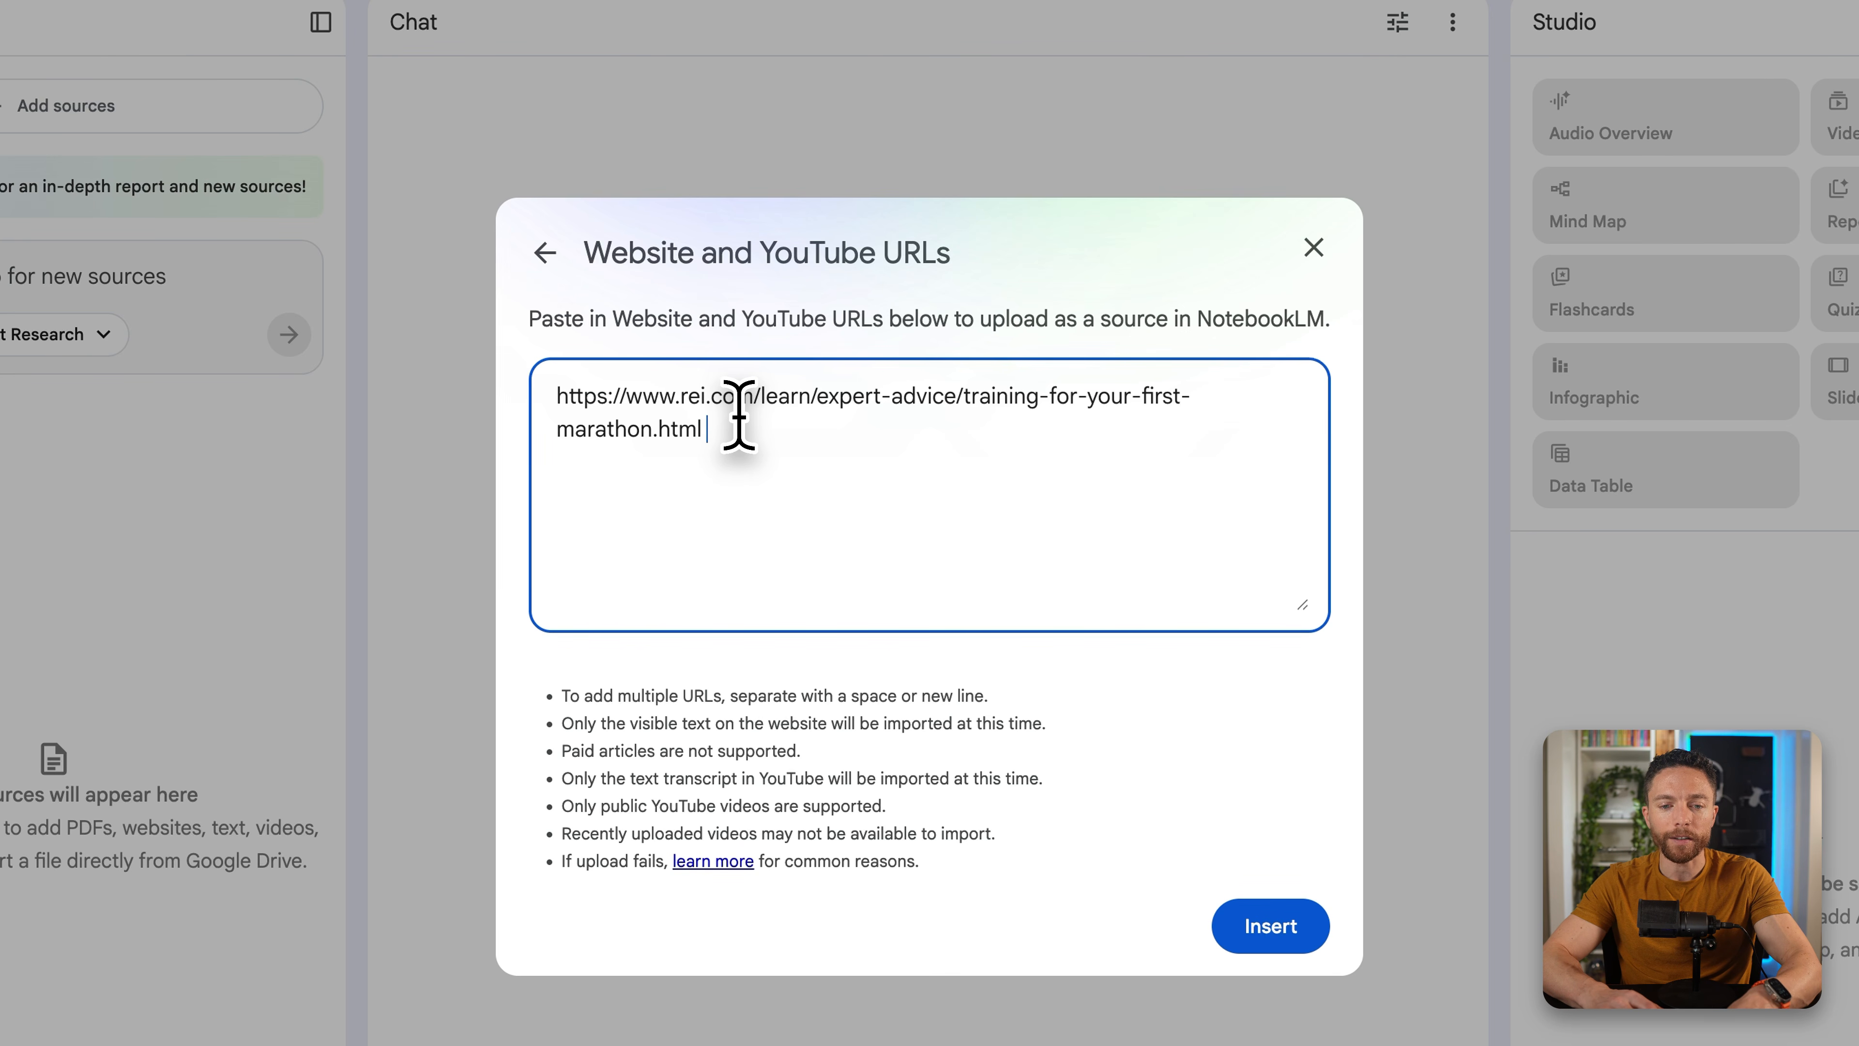
Step: Add the addresses of "10 Minutes to Fix Your Running Form" and the four other open YouTube videos to the URL list and insert them all
key(alt+Tab)
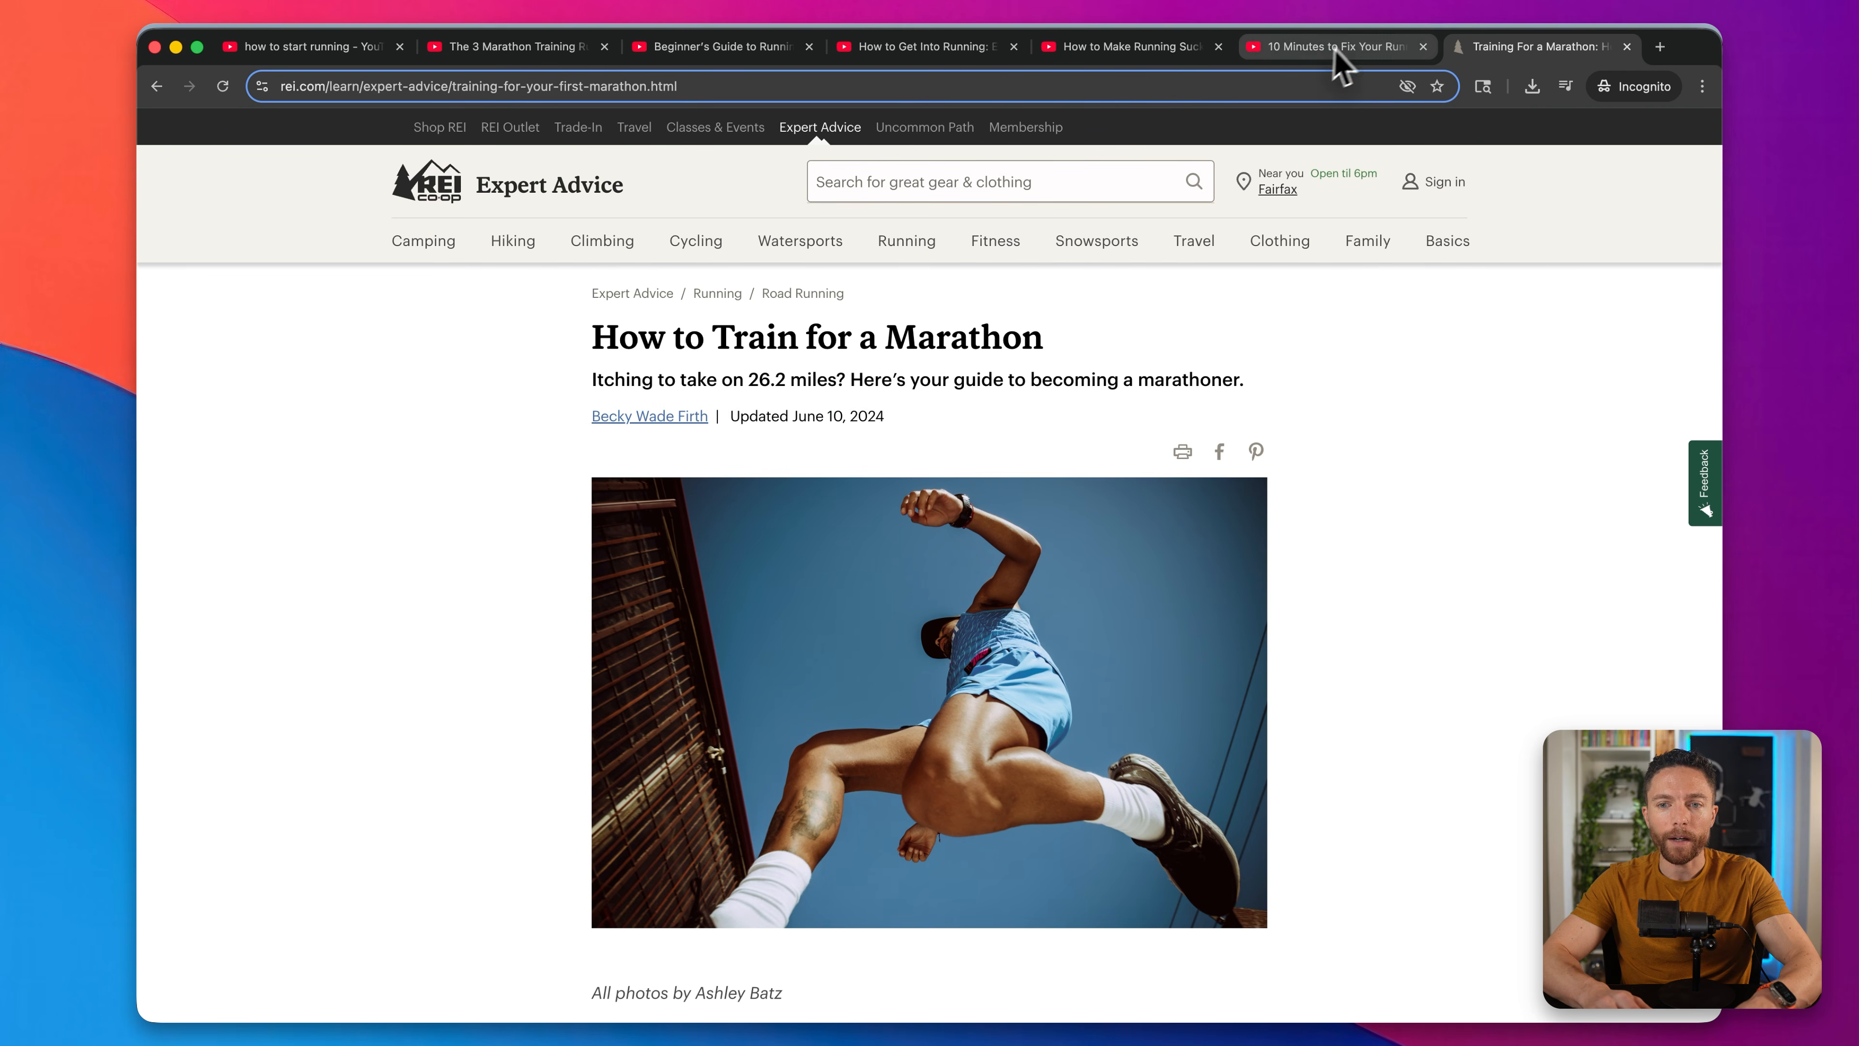
click(1336, 46)
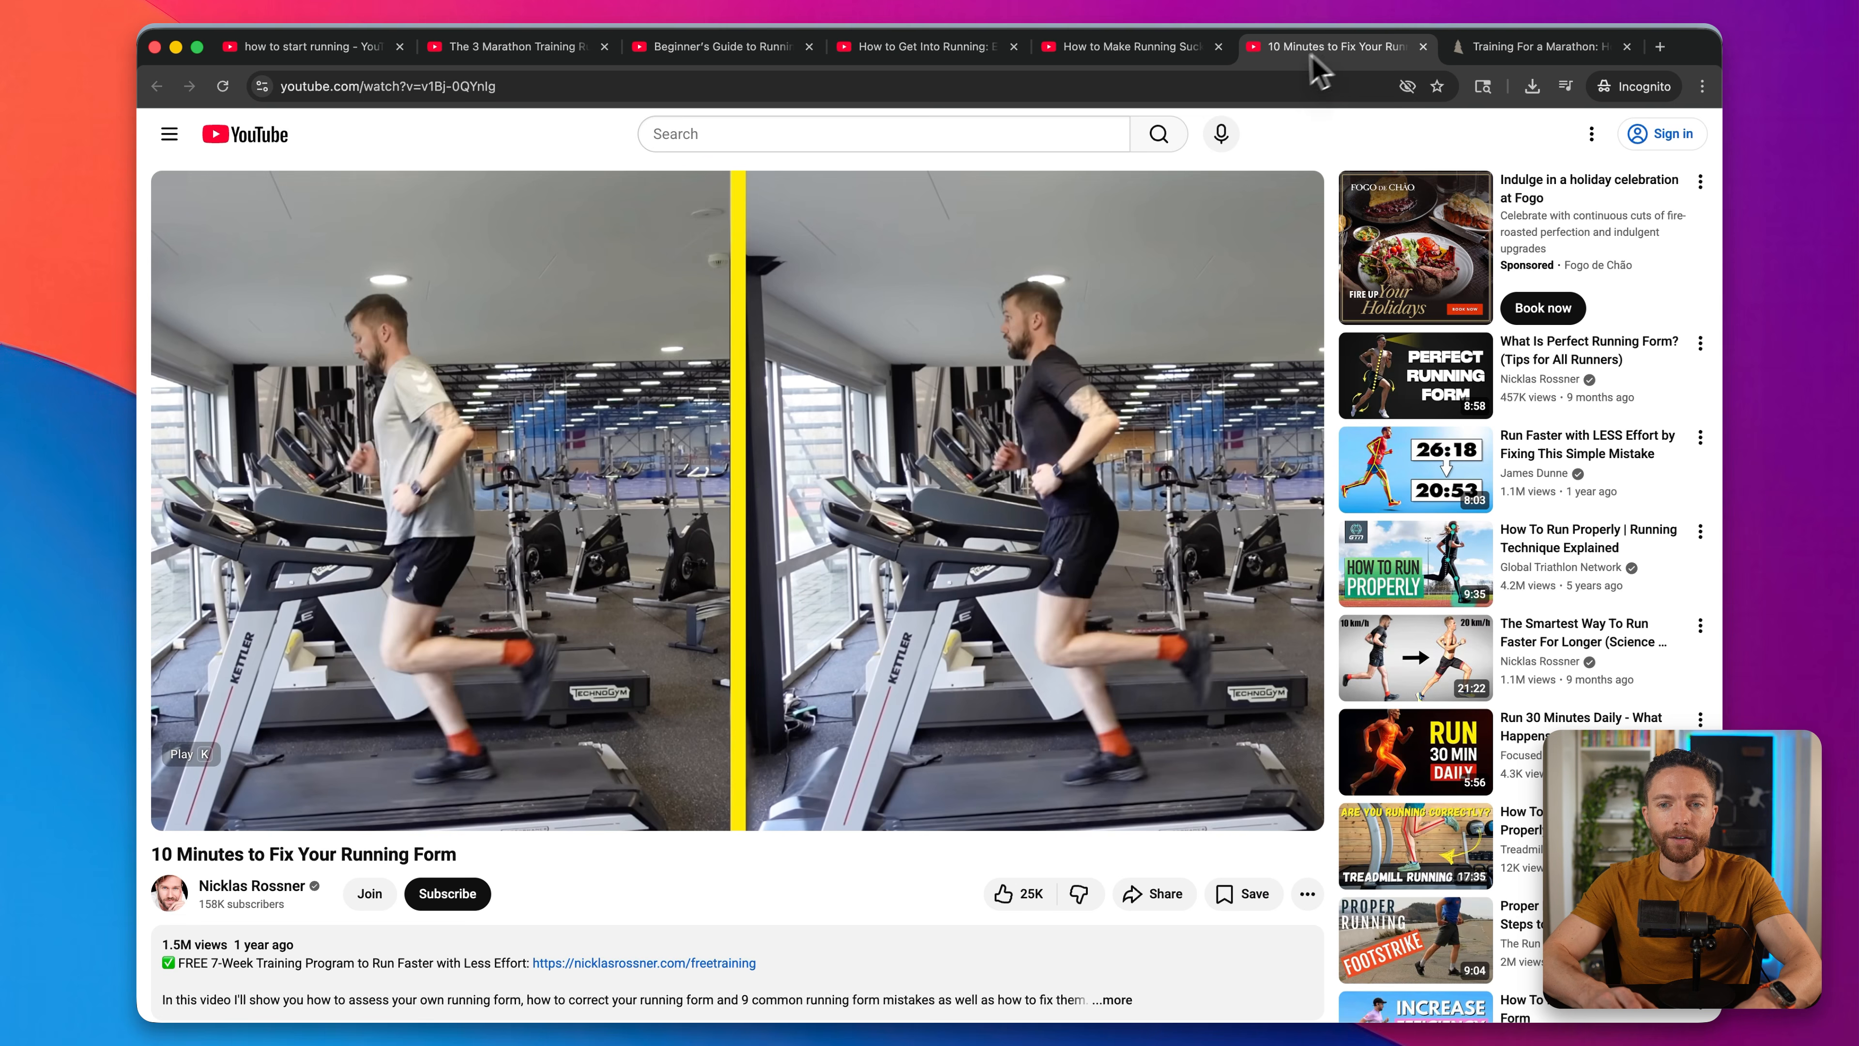
click(1164, 86)
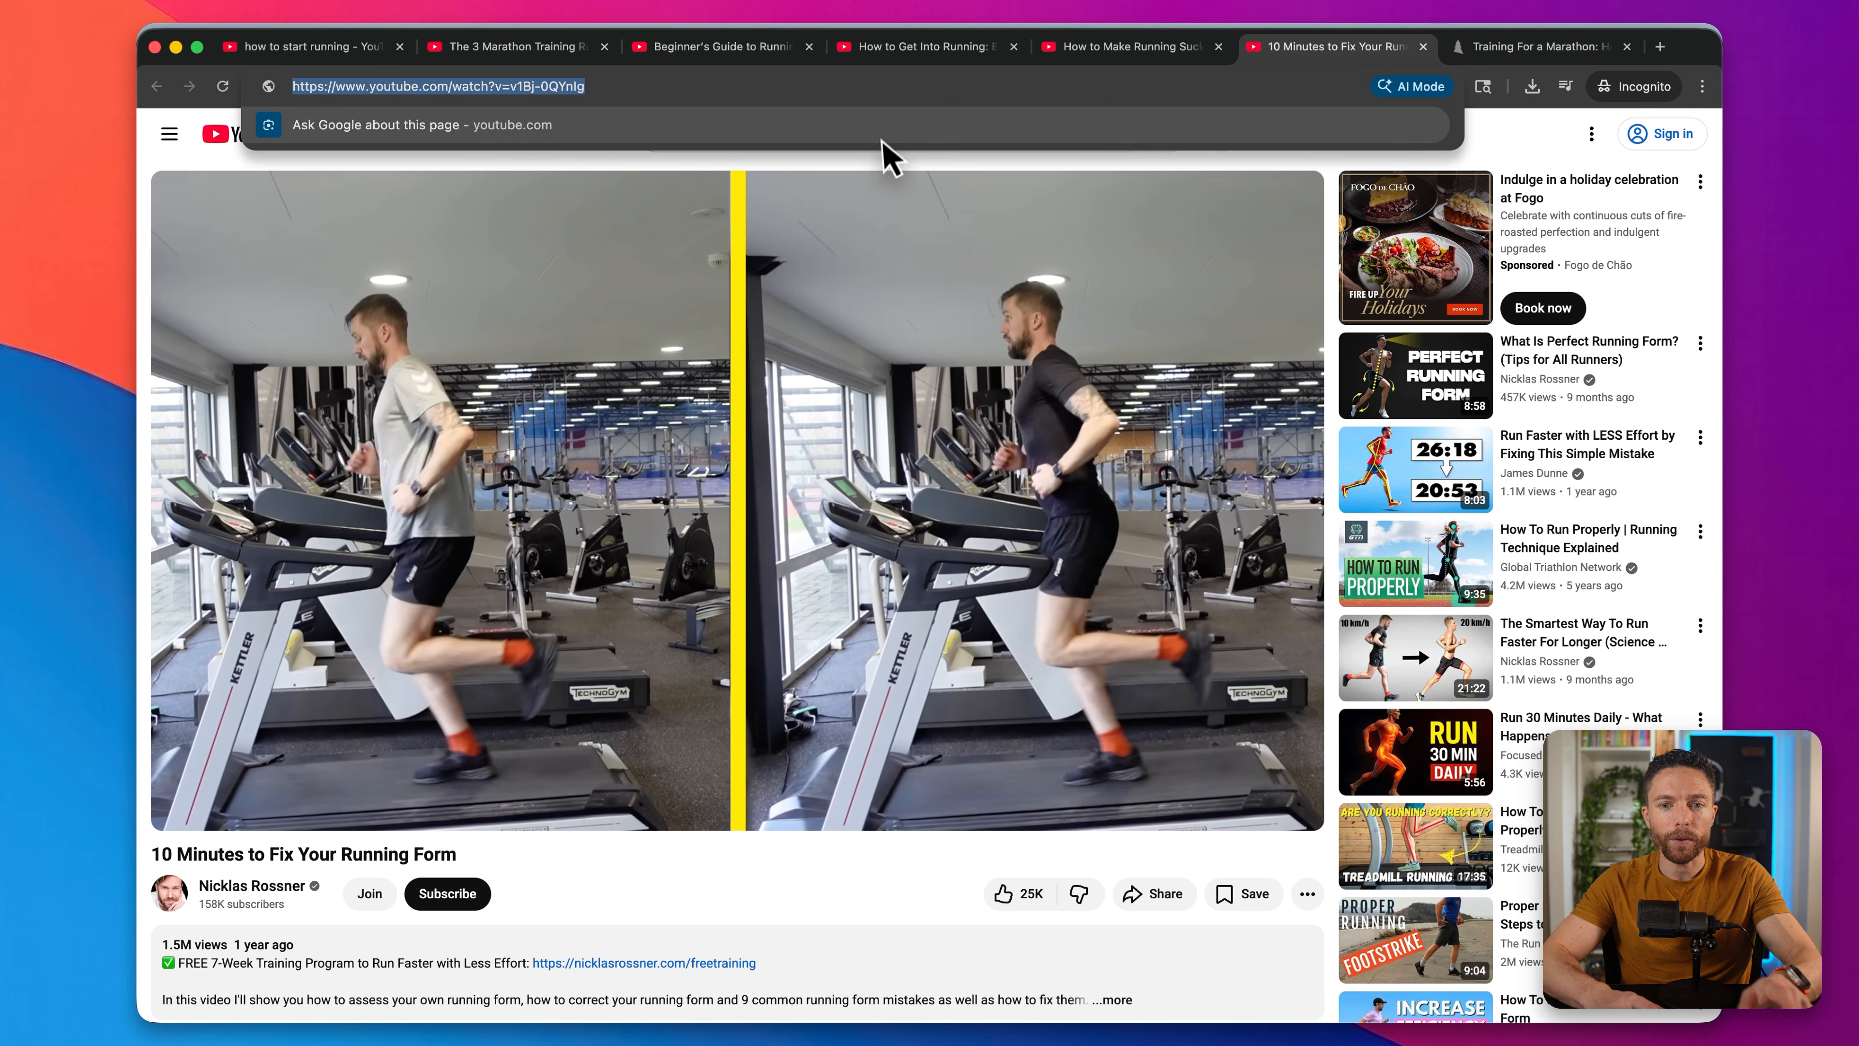
key(super+c)
key(super+Tab)
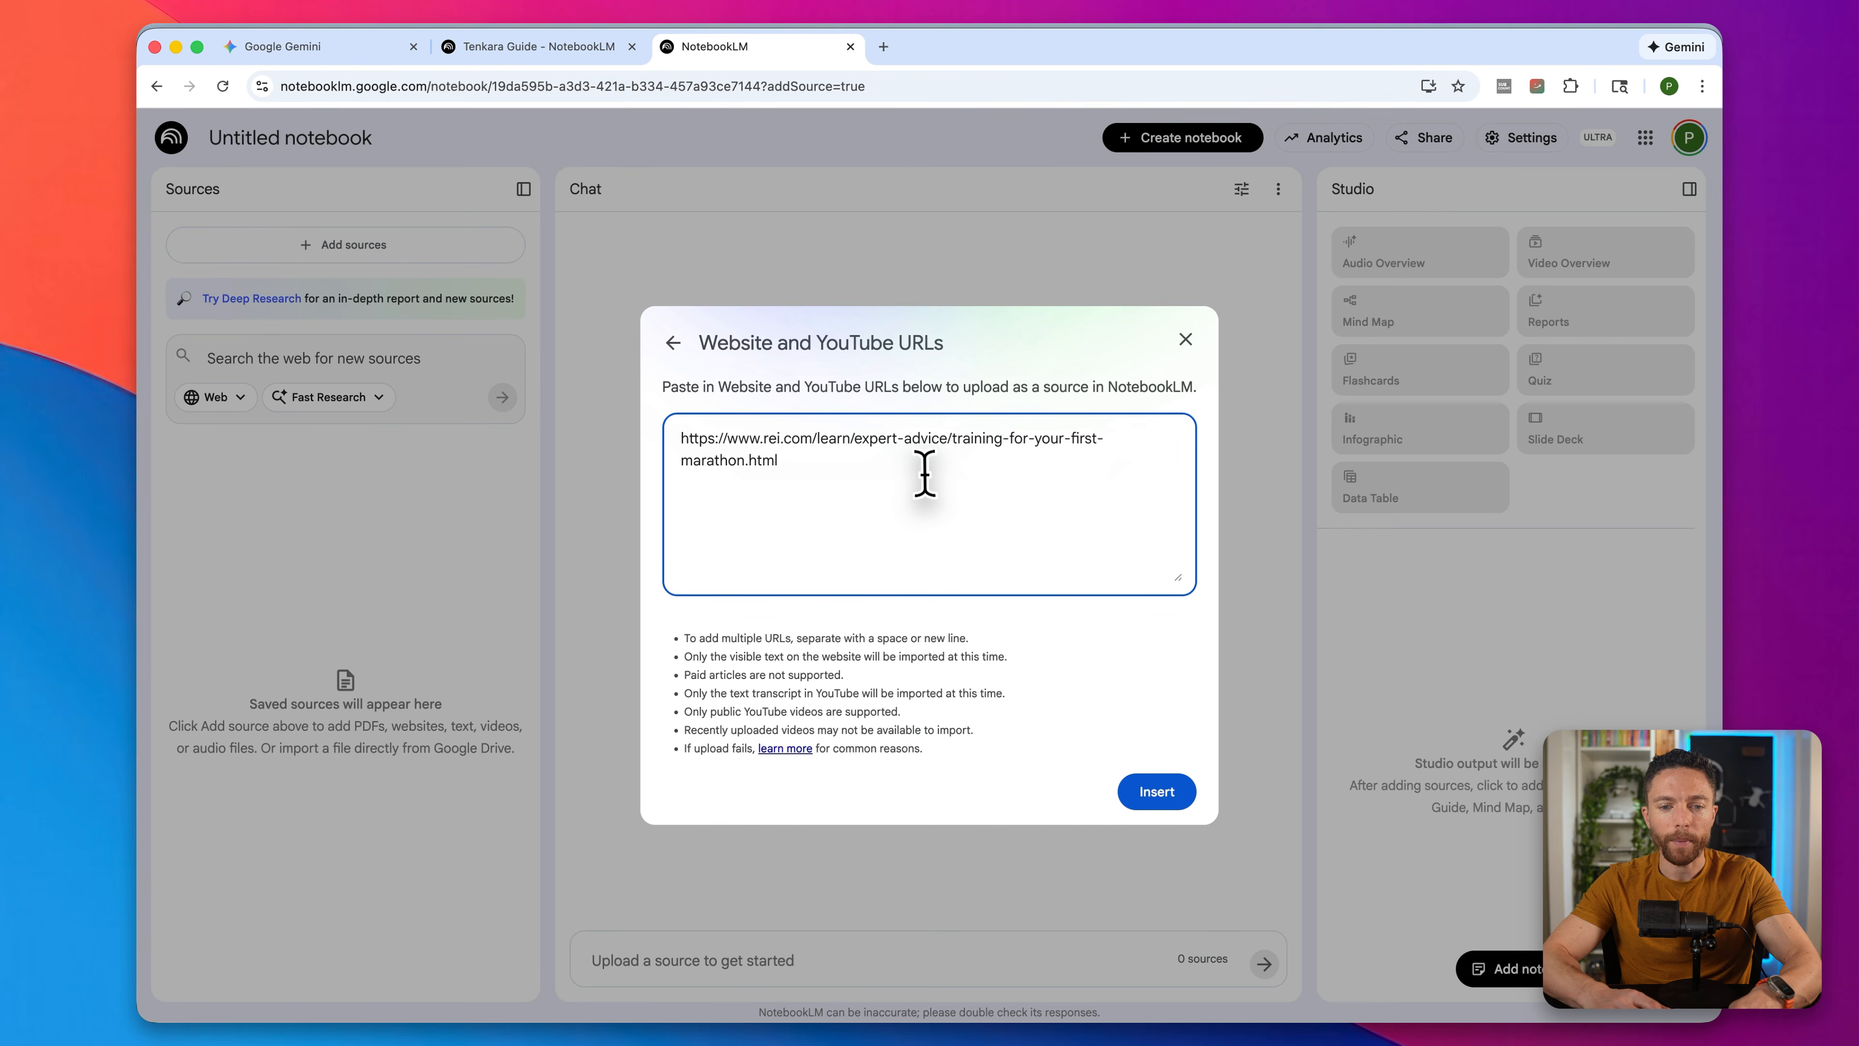
key(super+v)
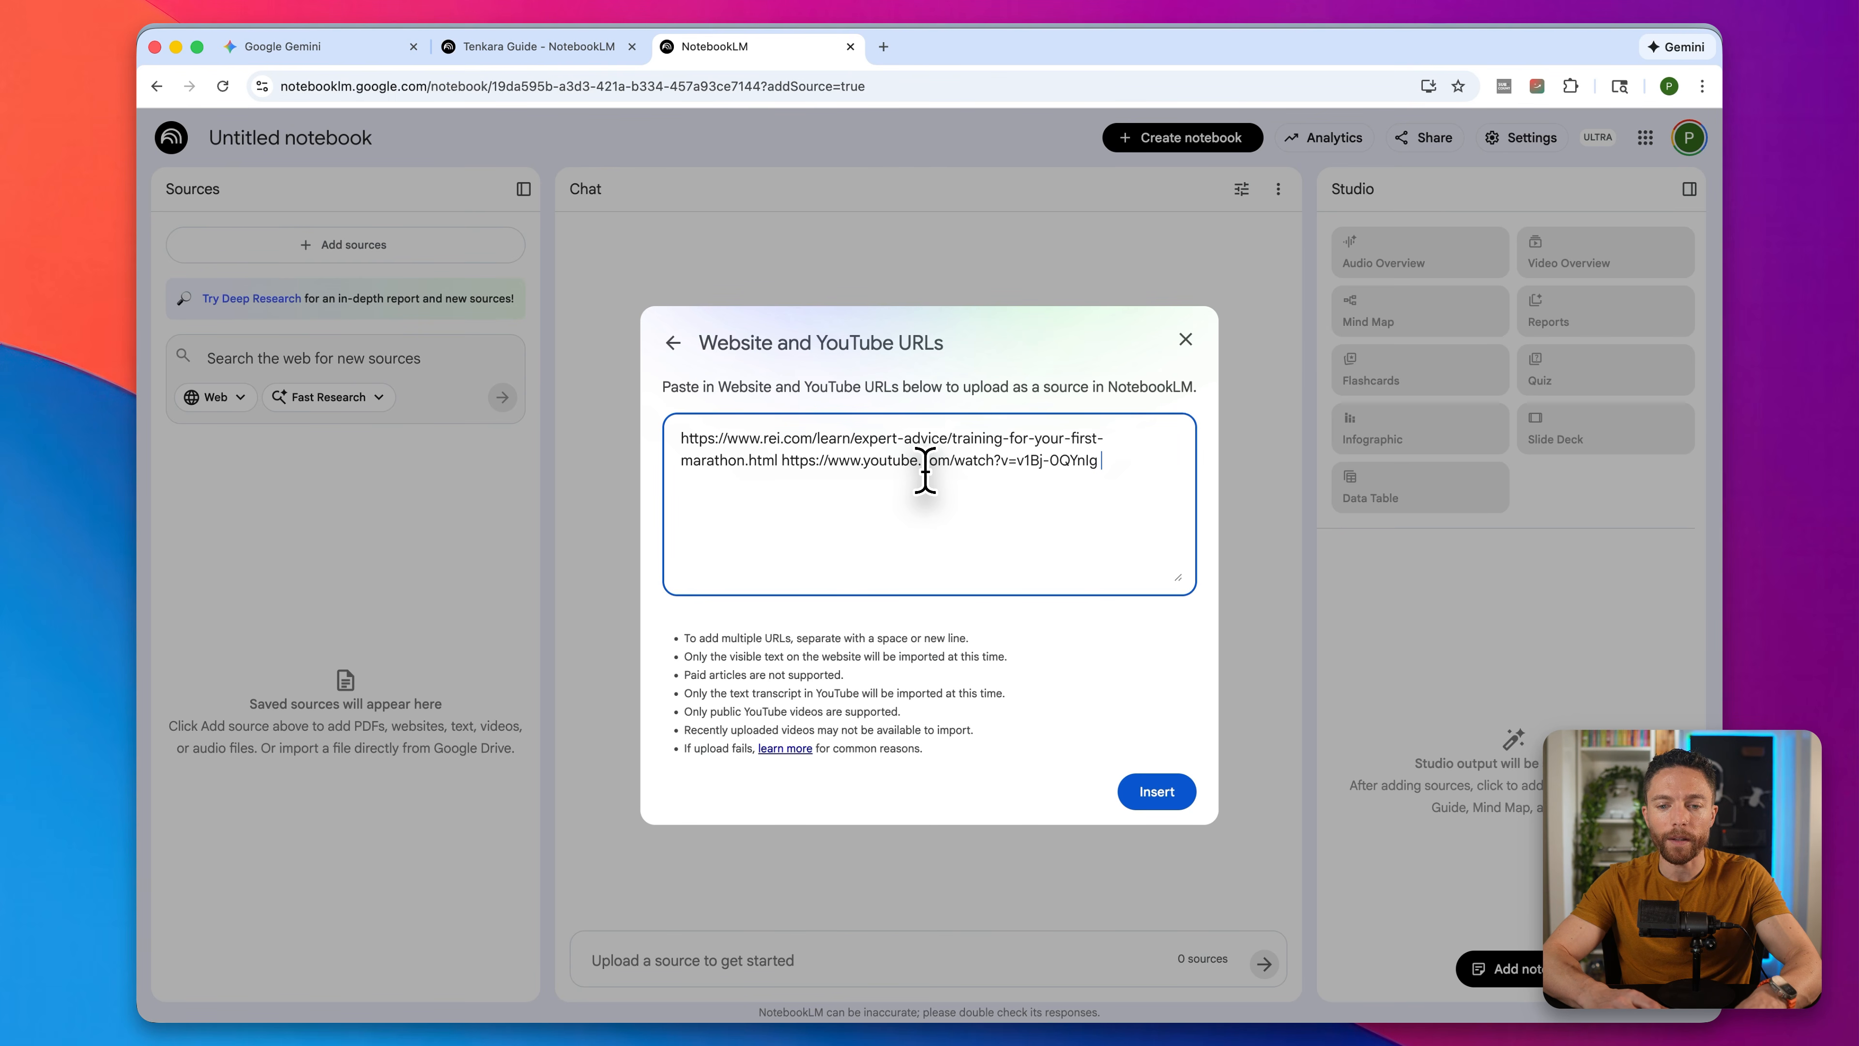
key(super+v)
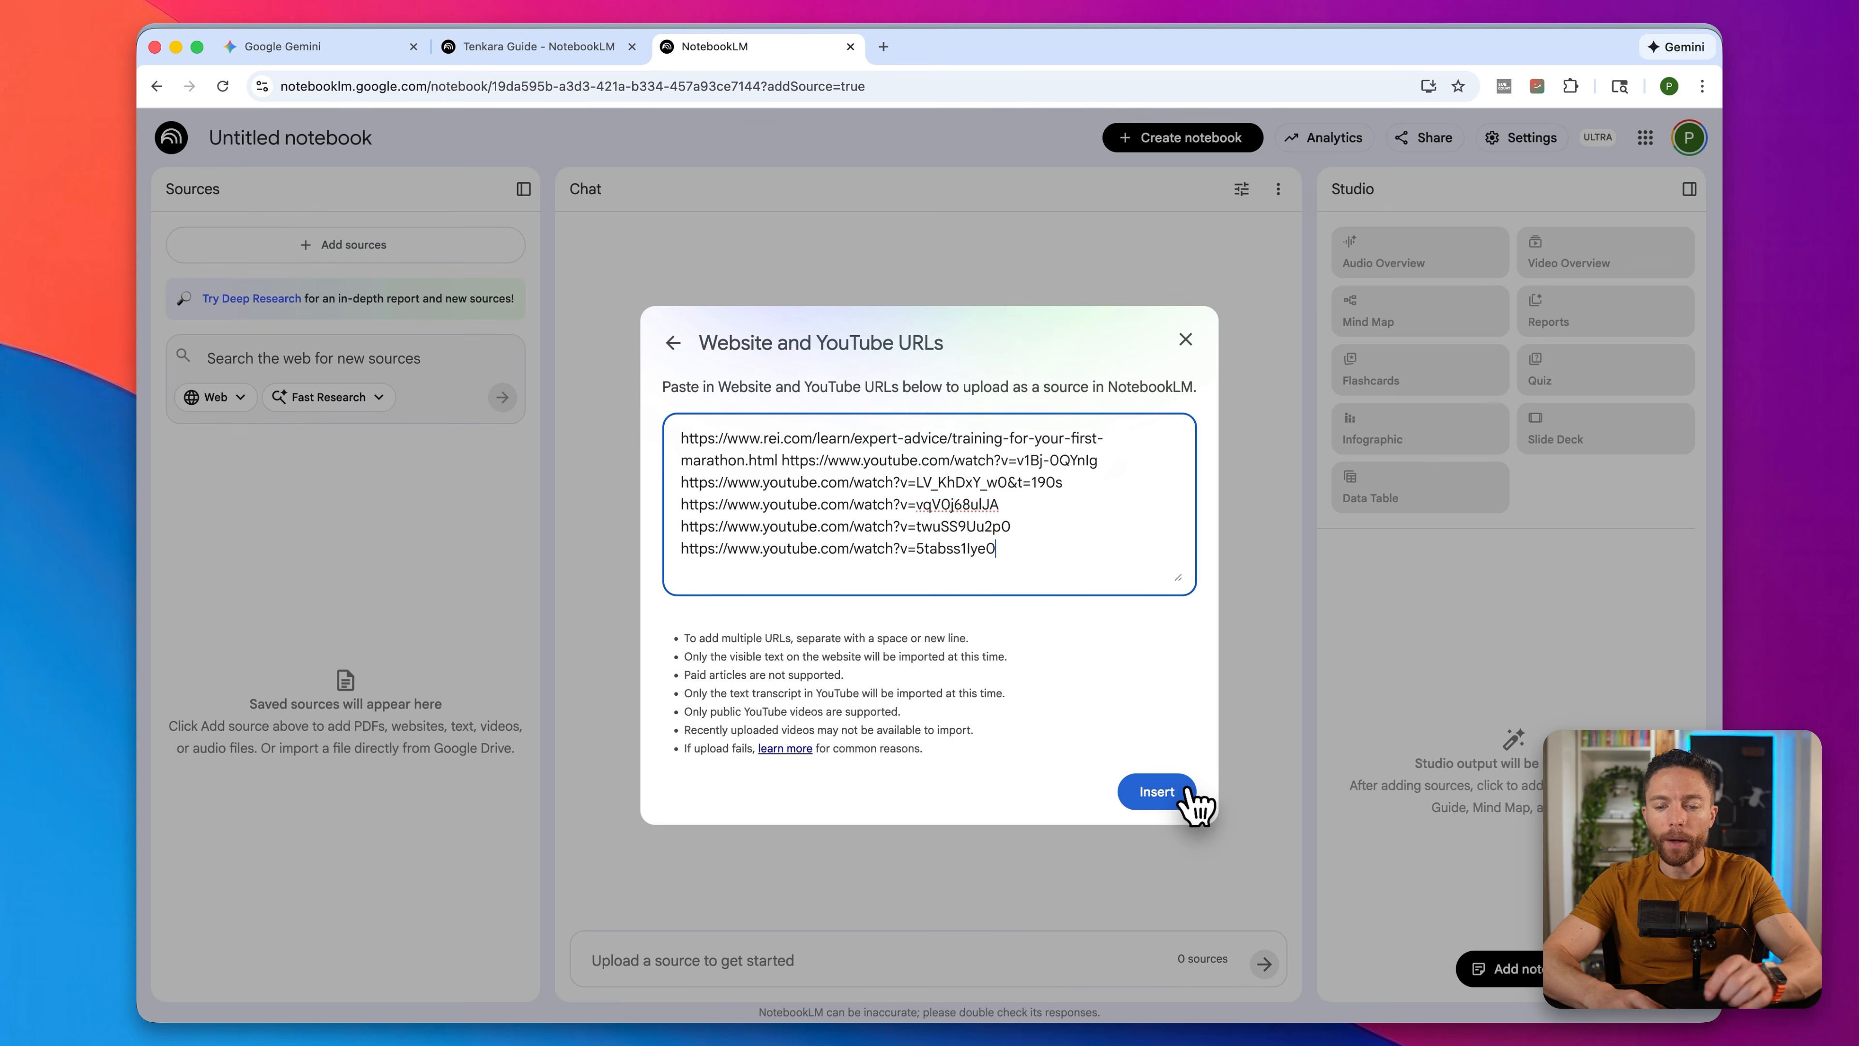
click(1156, 792)
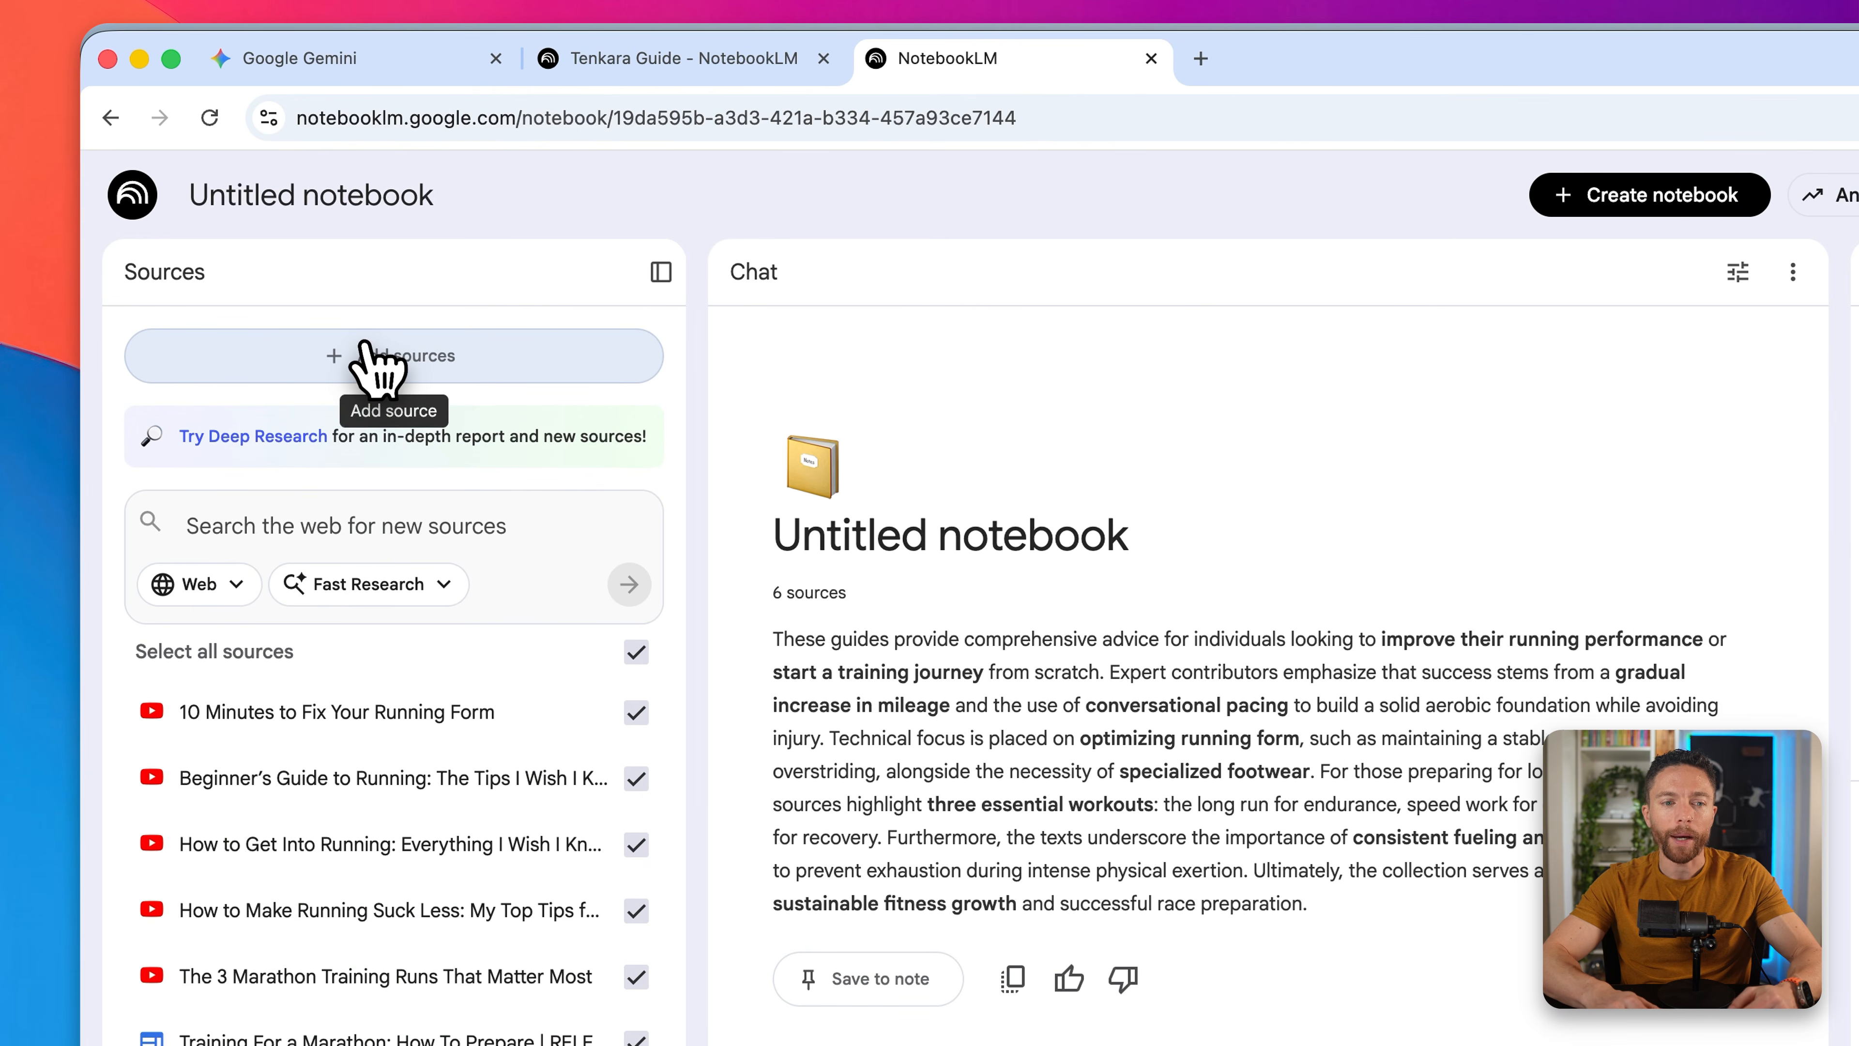
Step: Upload Marathon.pdf from the Downloads folder as a source and open the dialog for adding another source
click(408, 360)
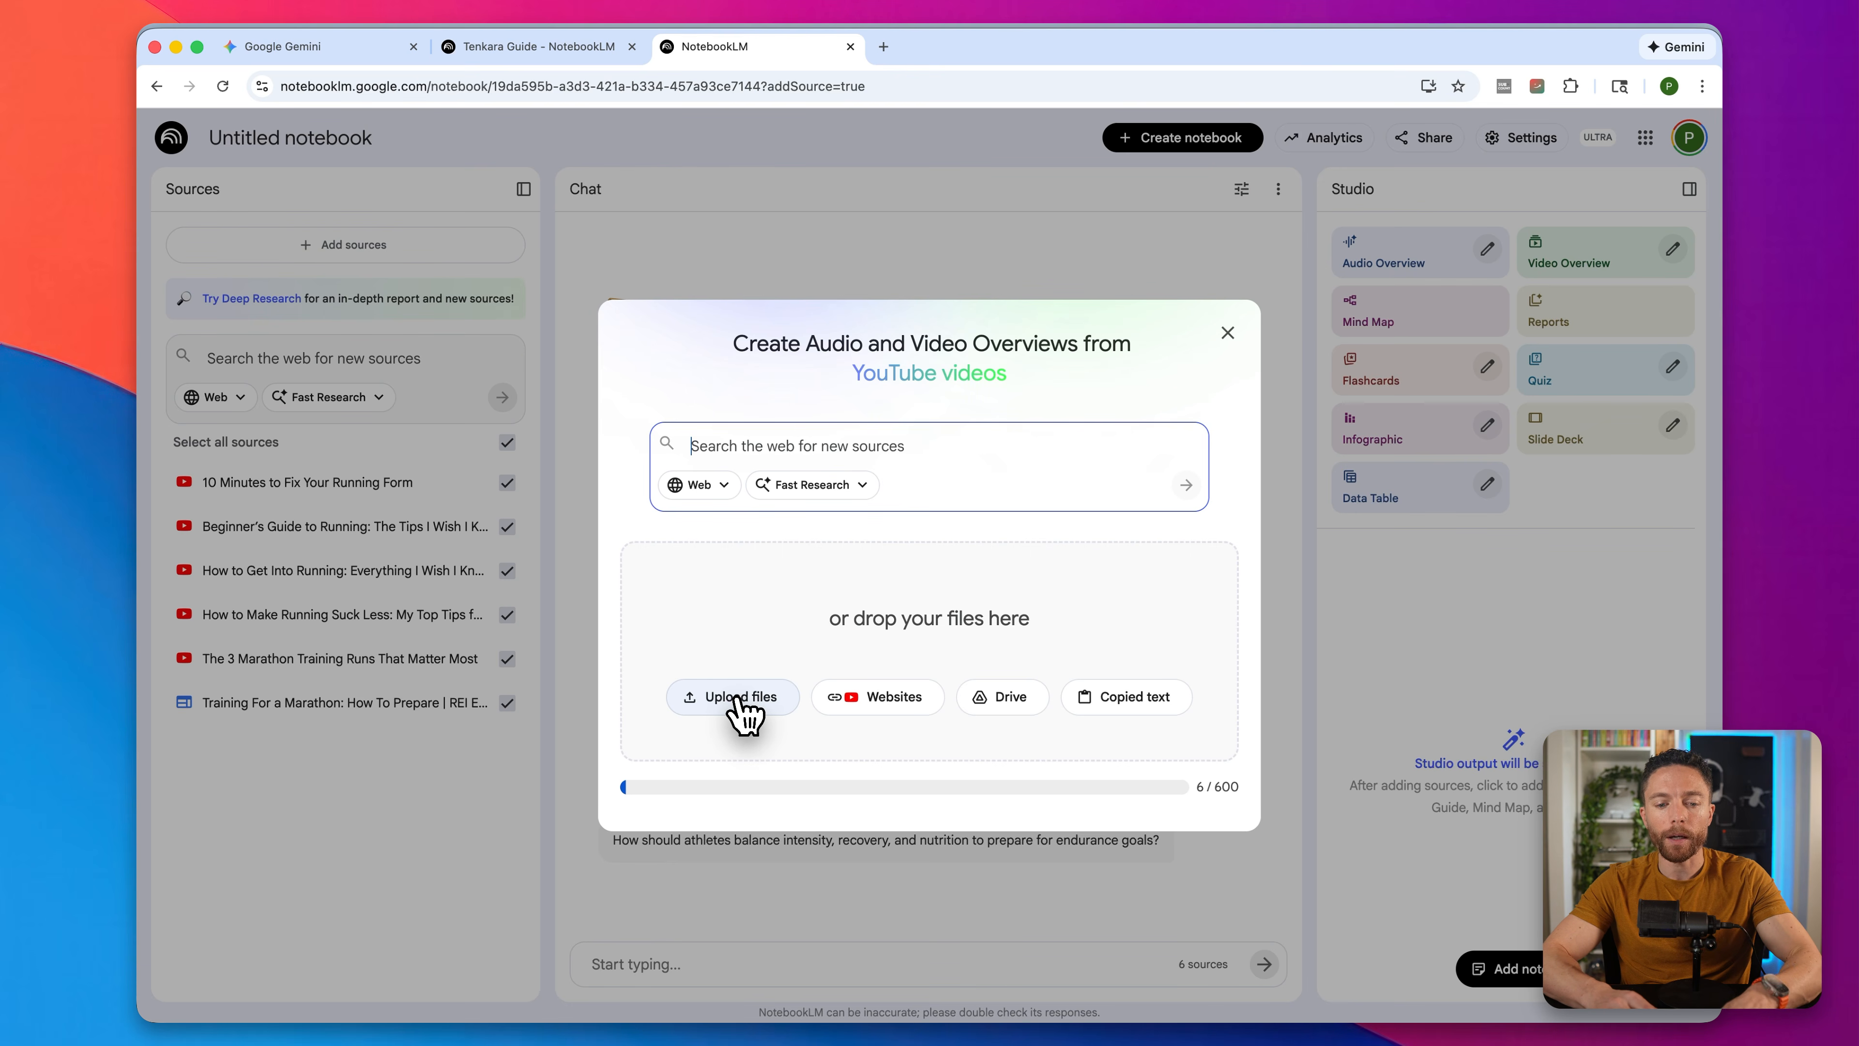
click(741, 702)
click(649, 207)
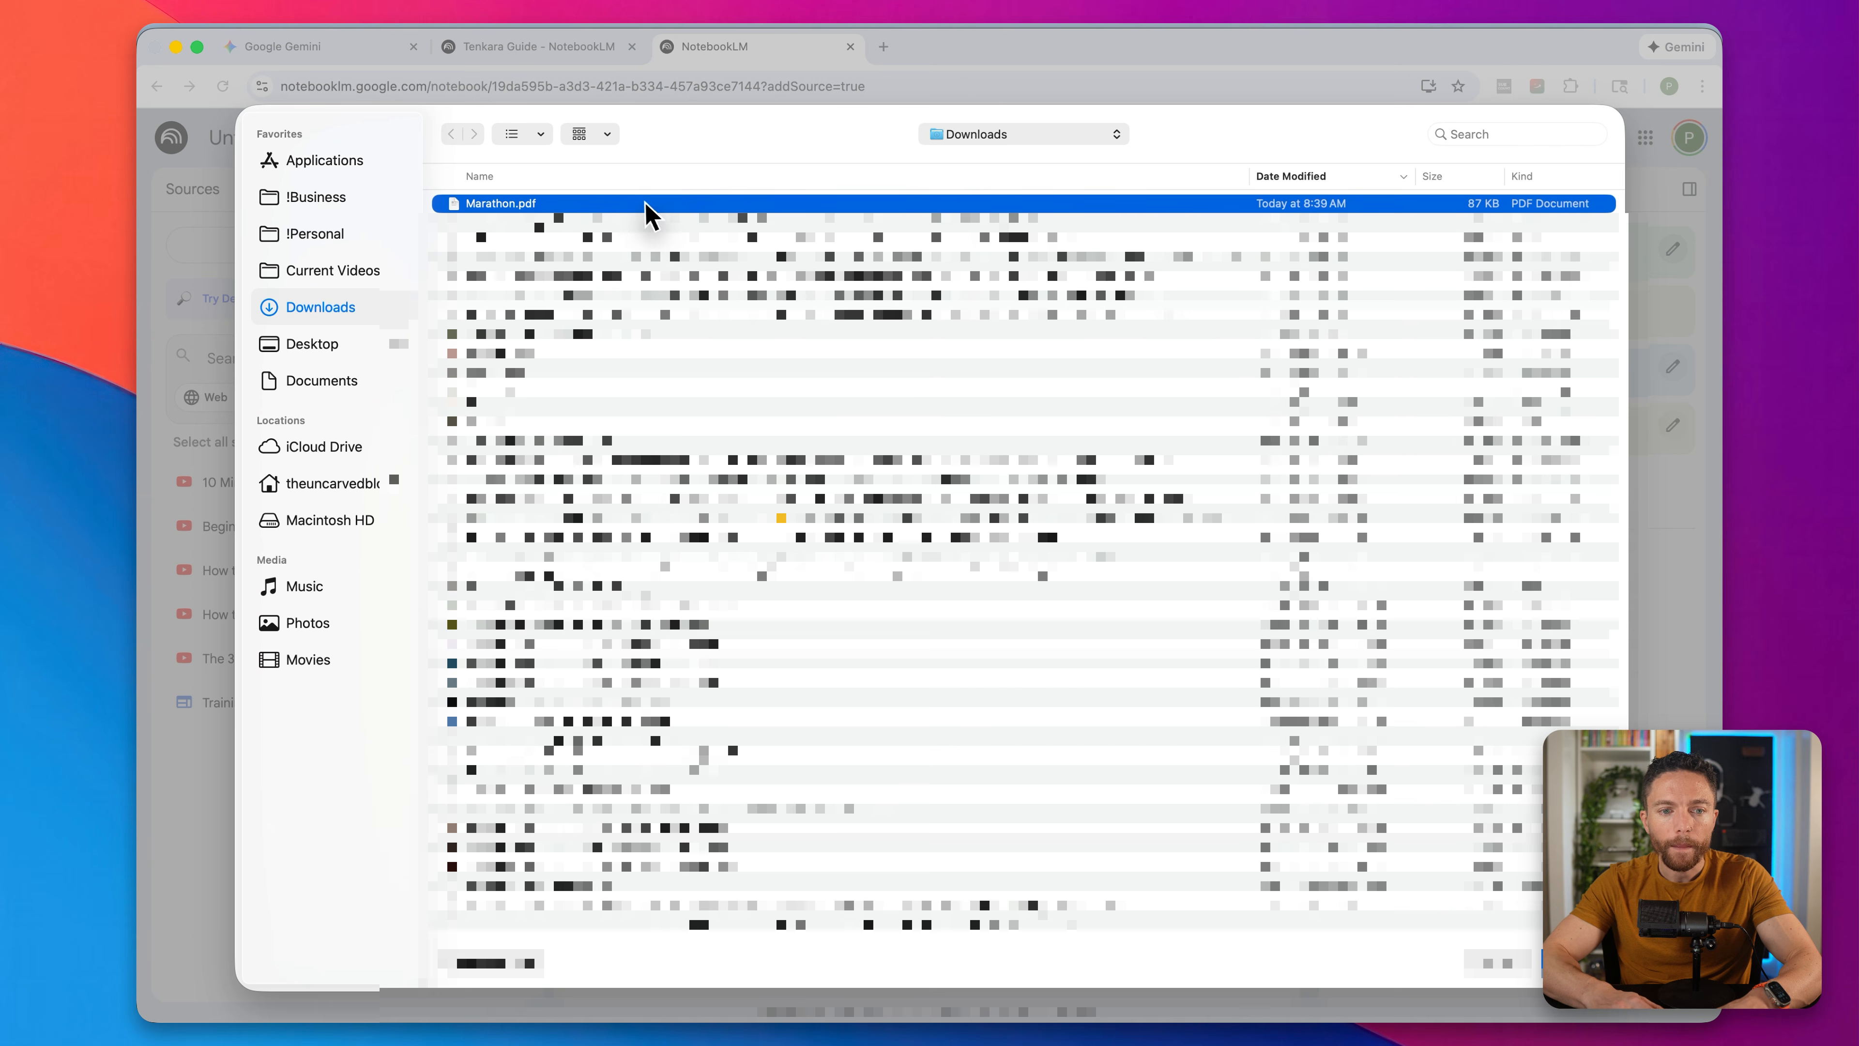
key(Return)
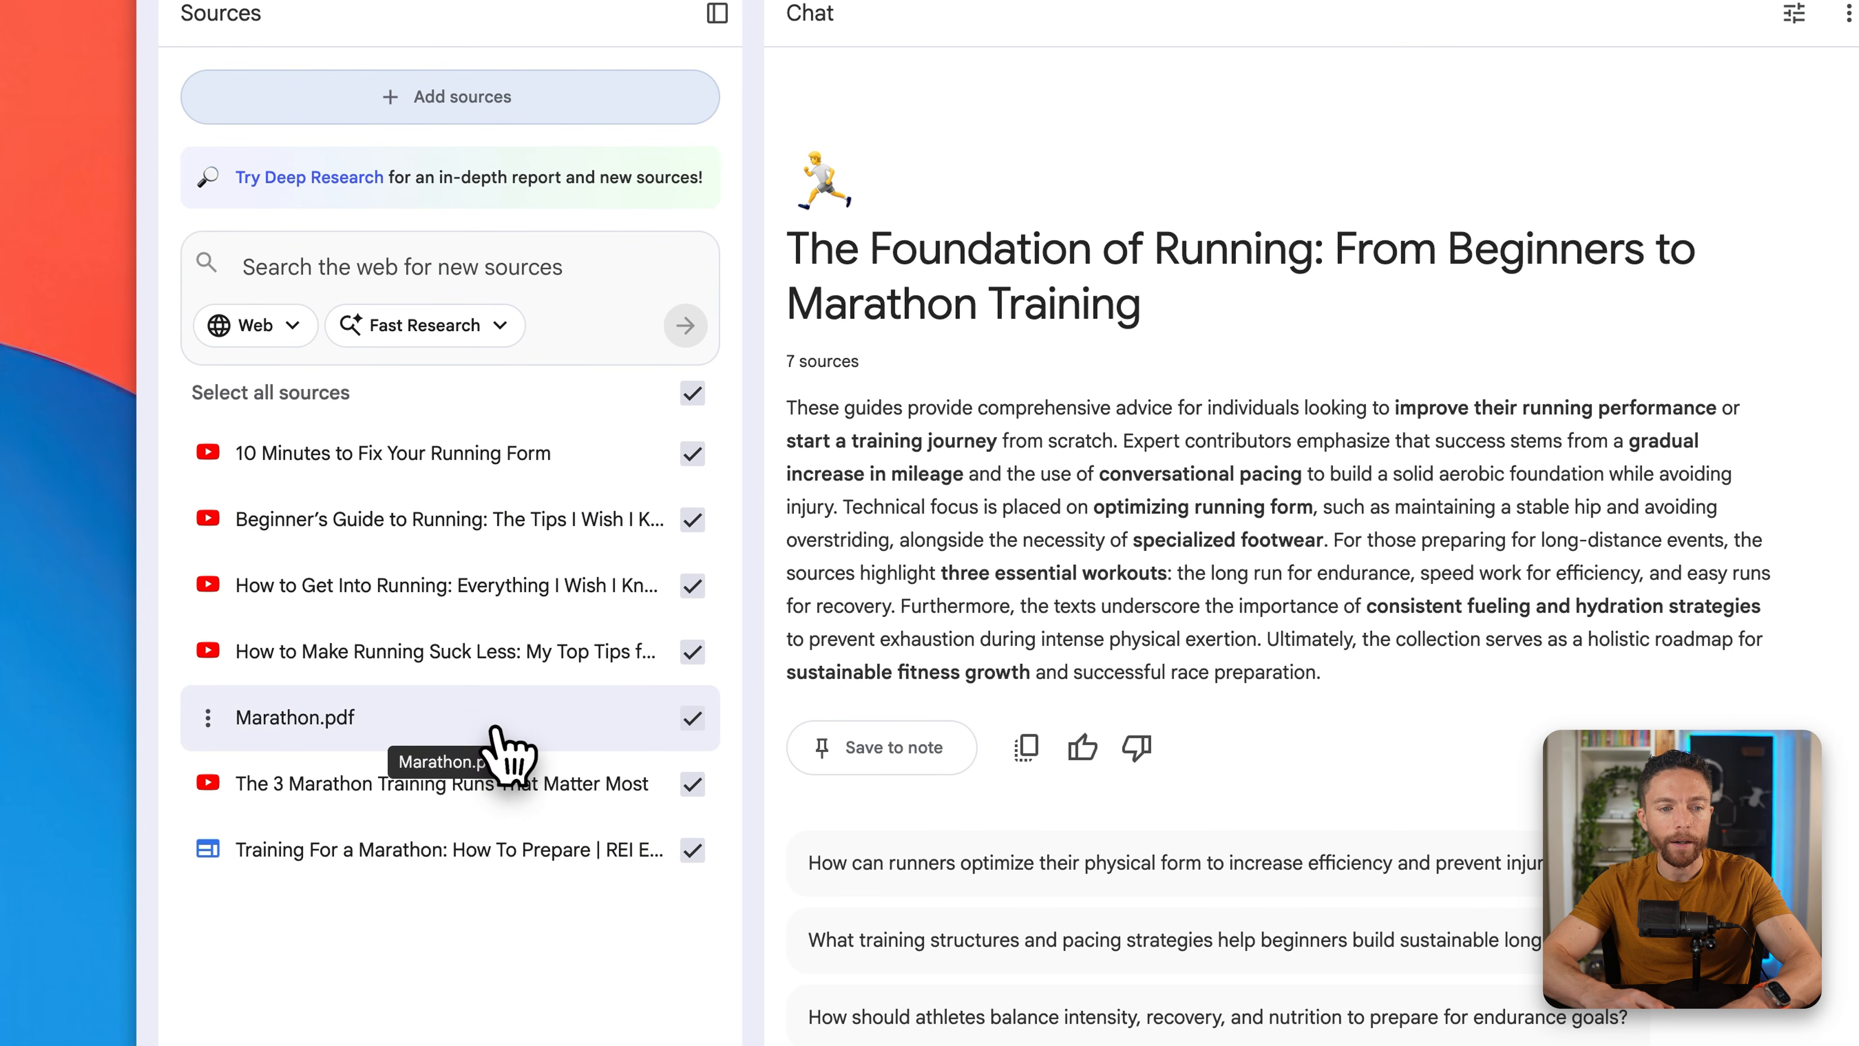
click(519, 91)
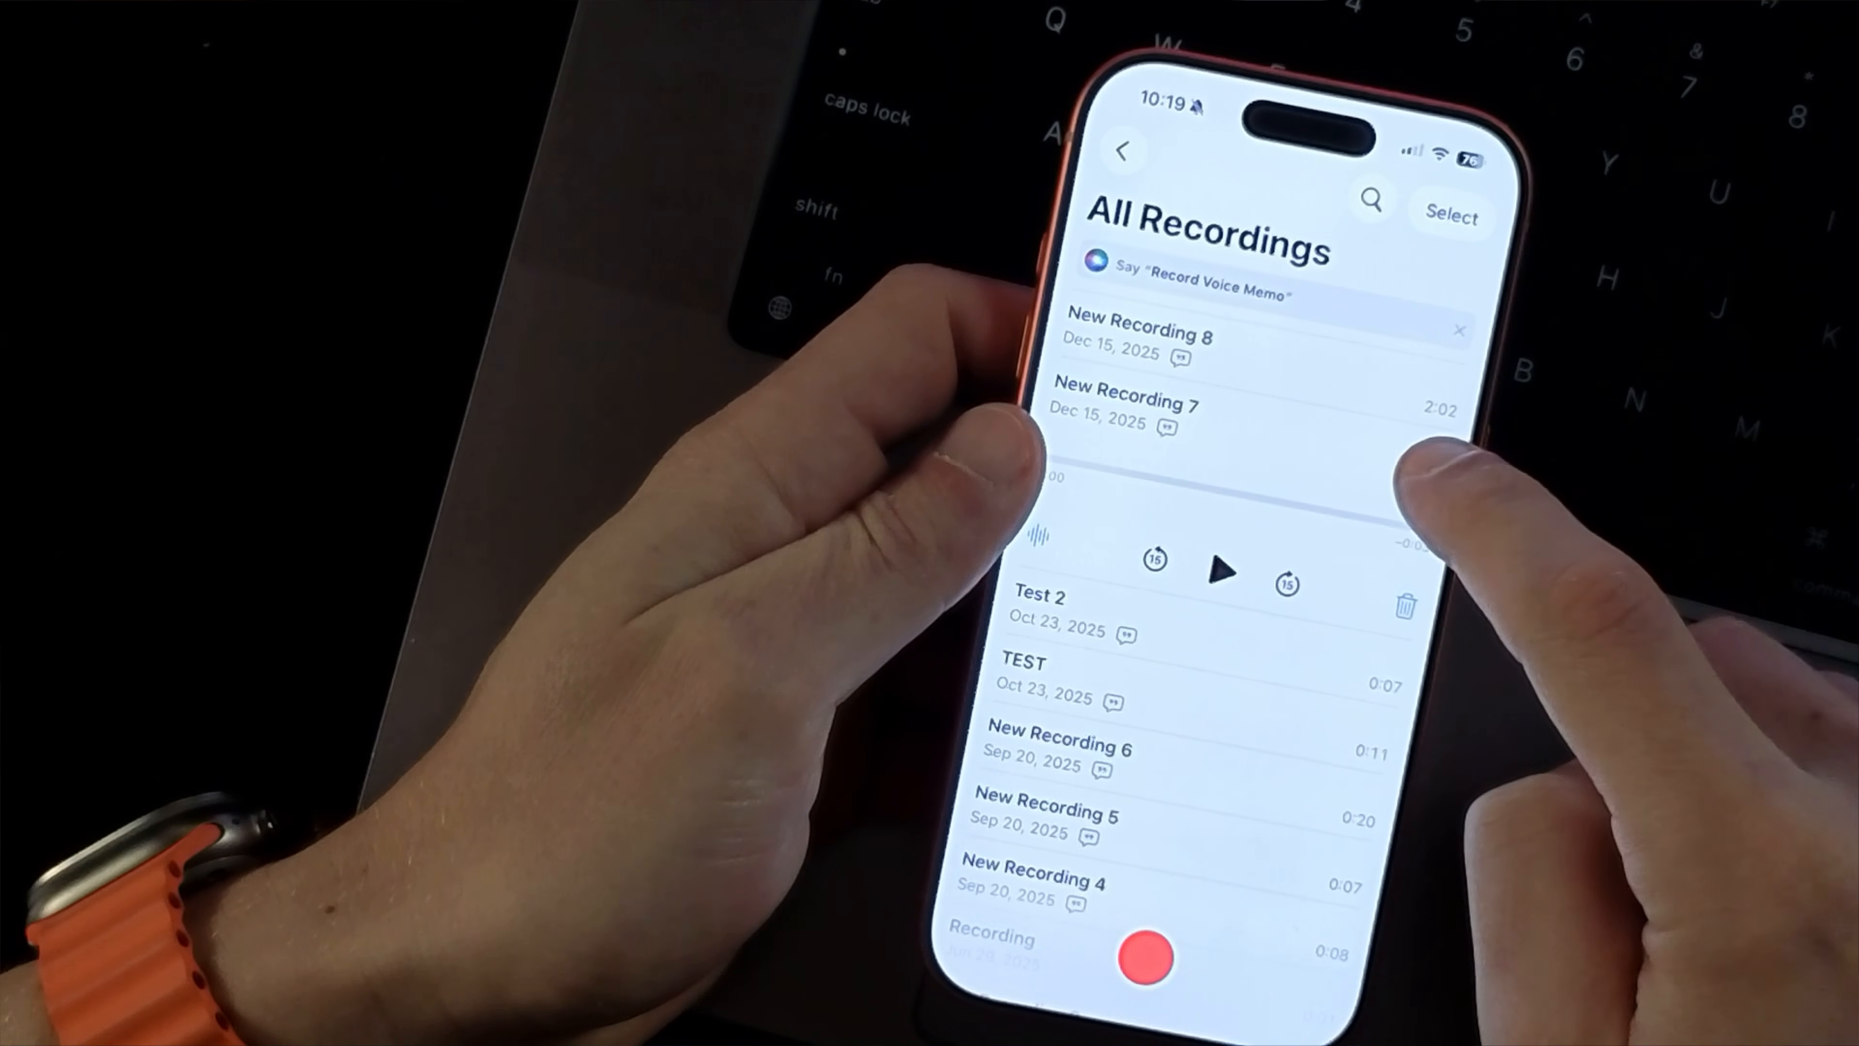
click(1432, 465)
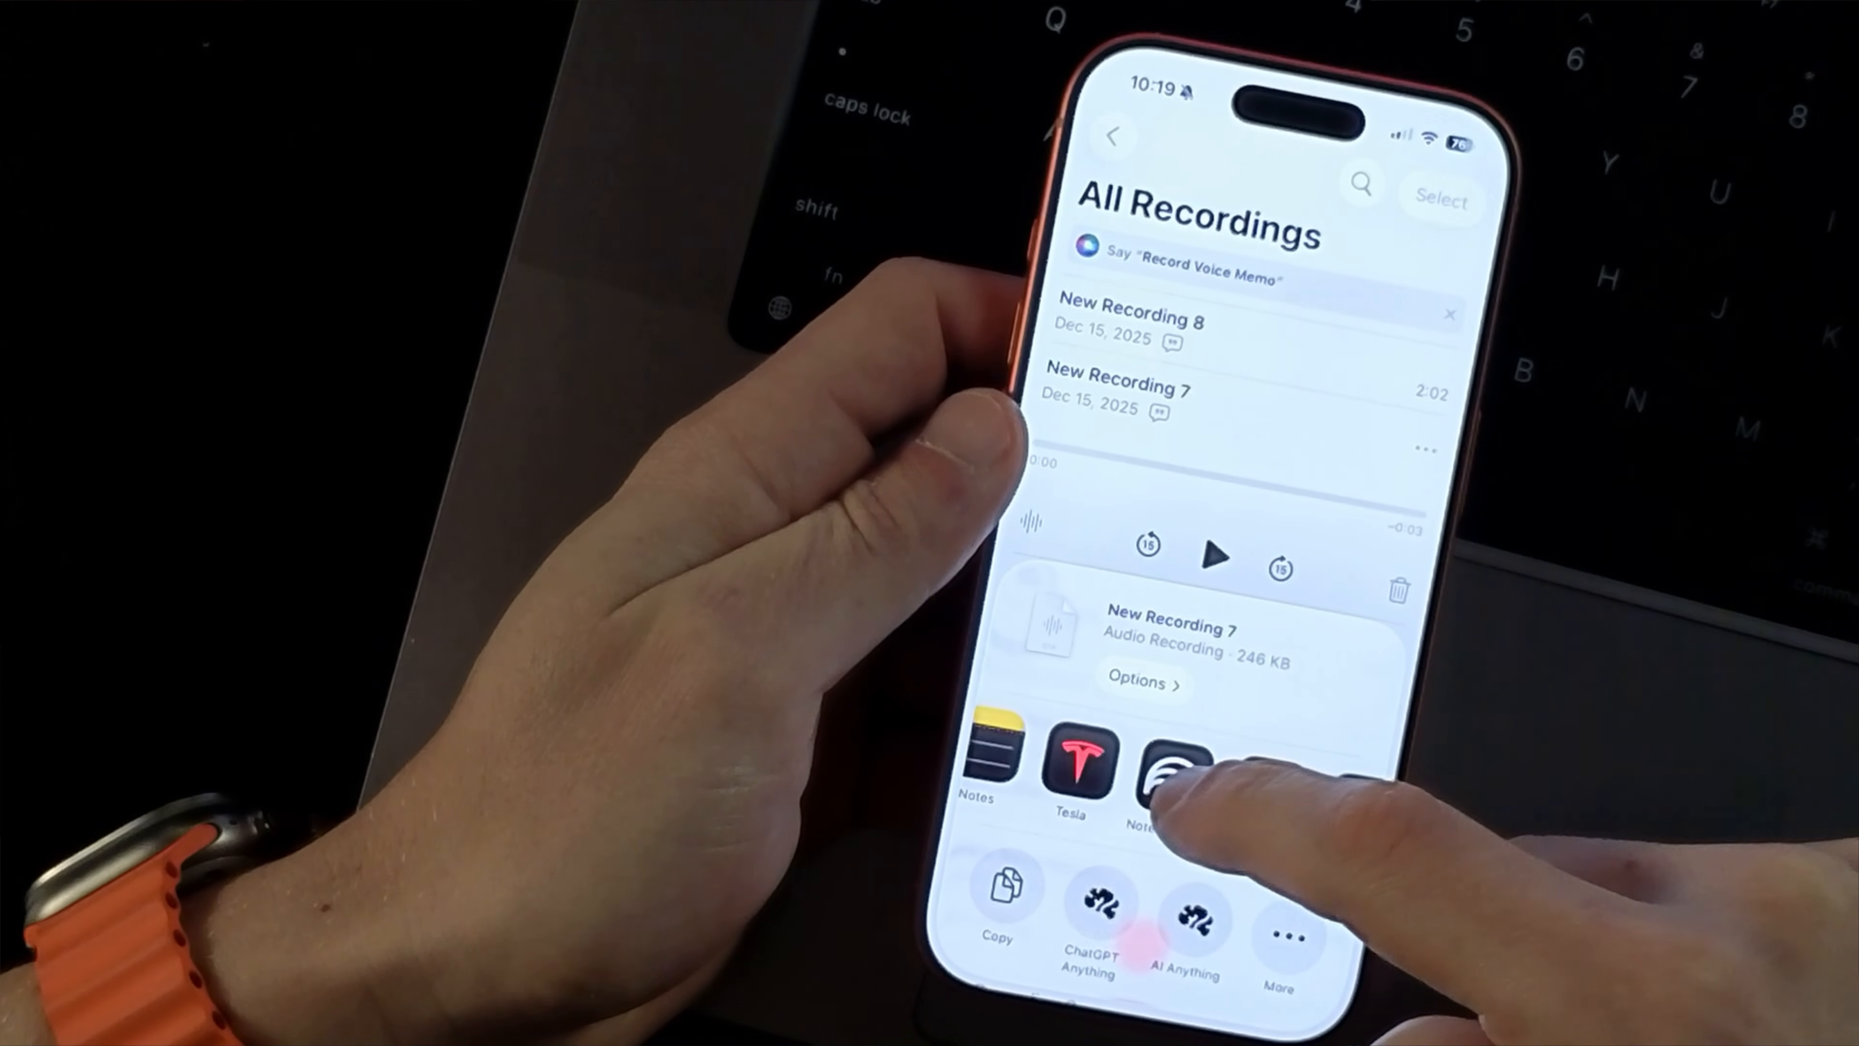
click(1173, 782)
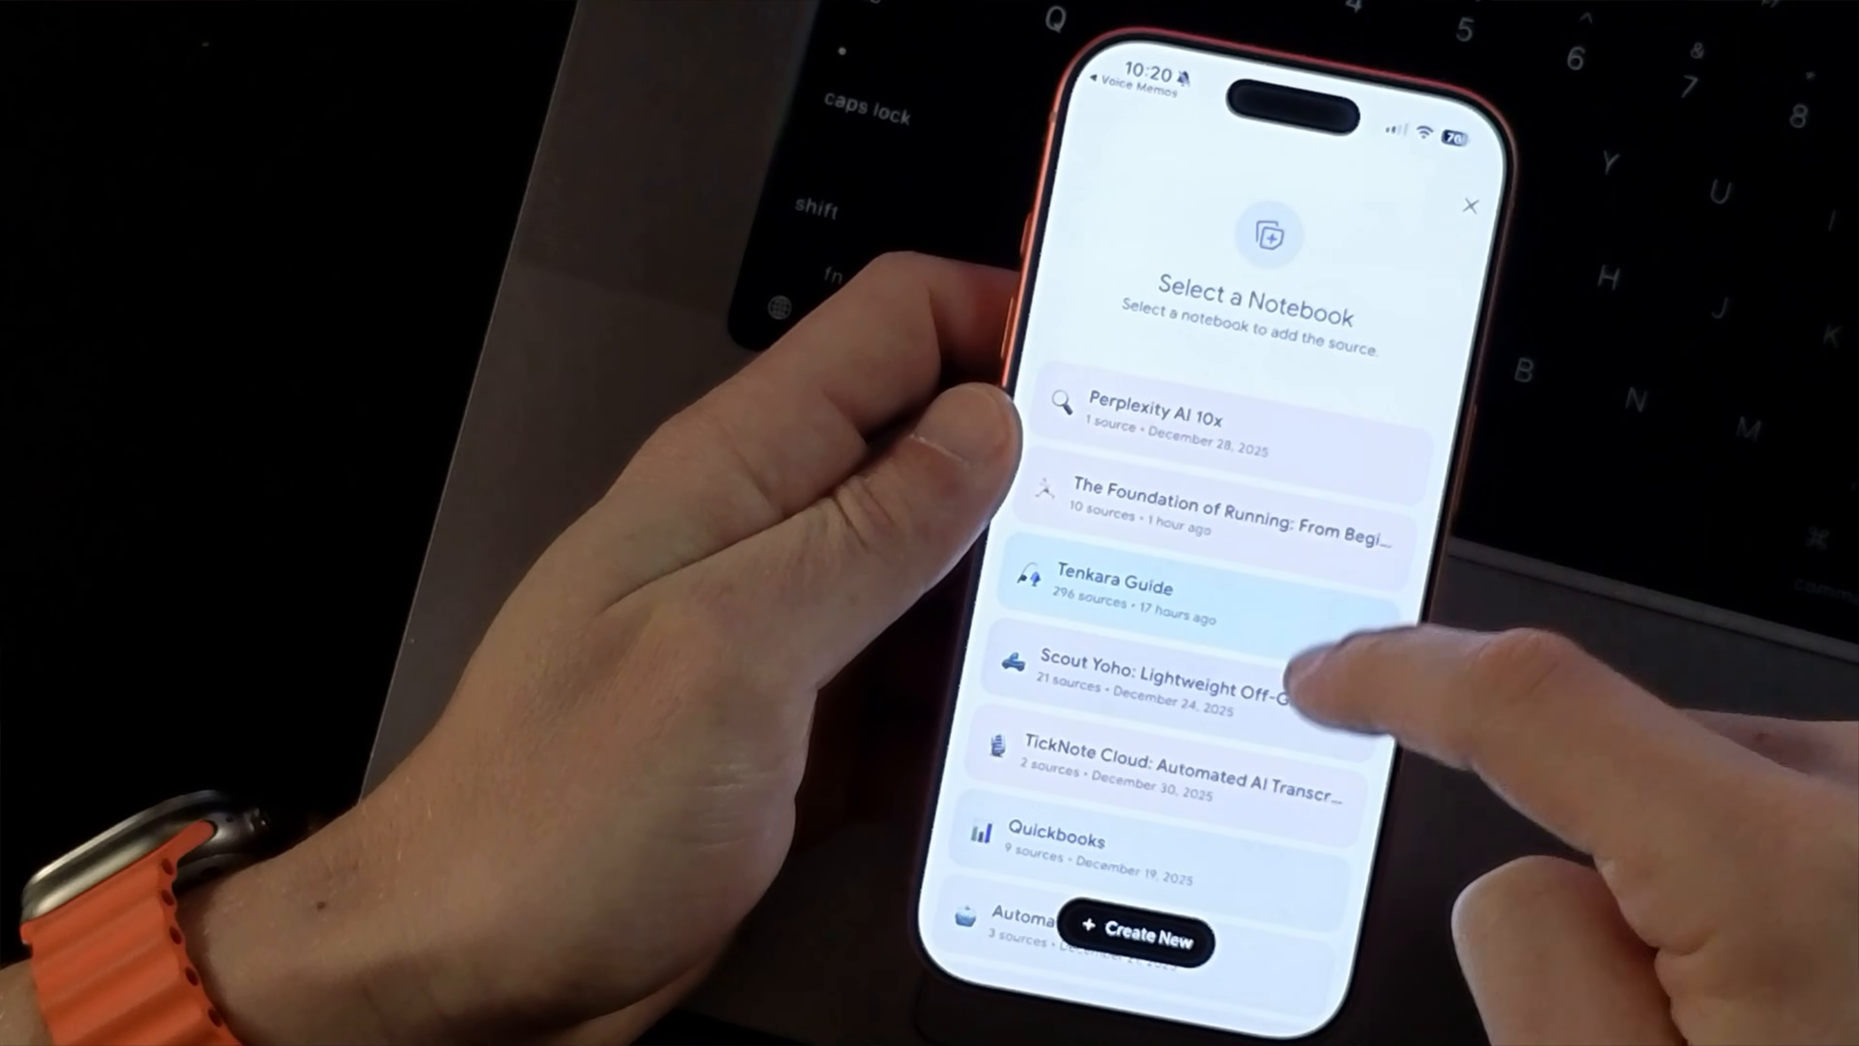
scroll(1324, 560, up, 2)
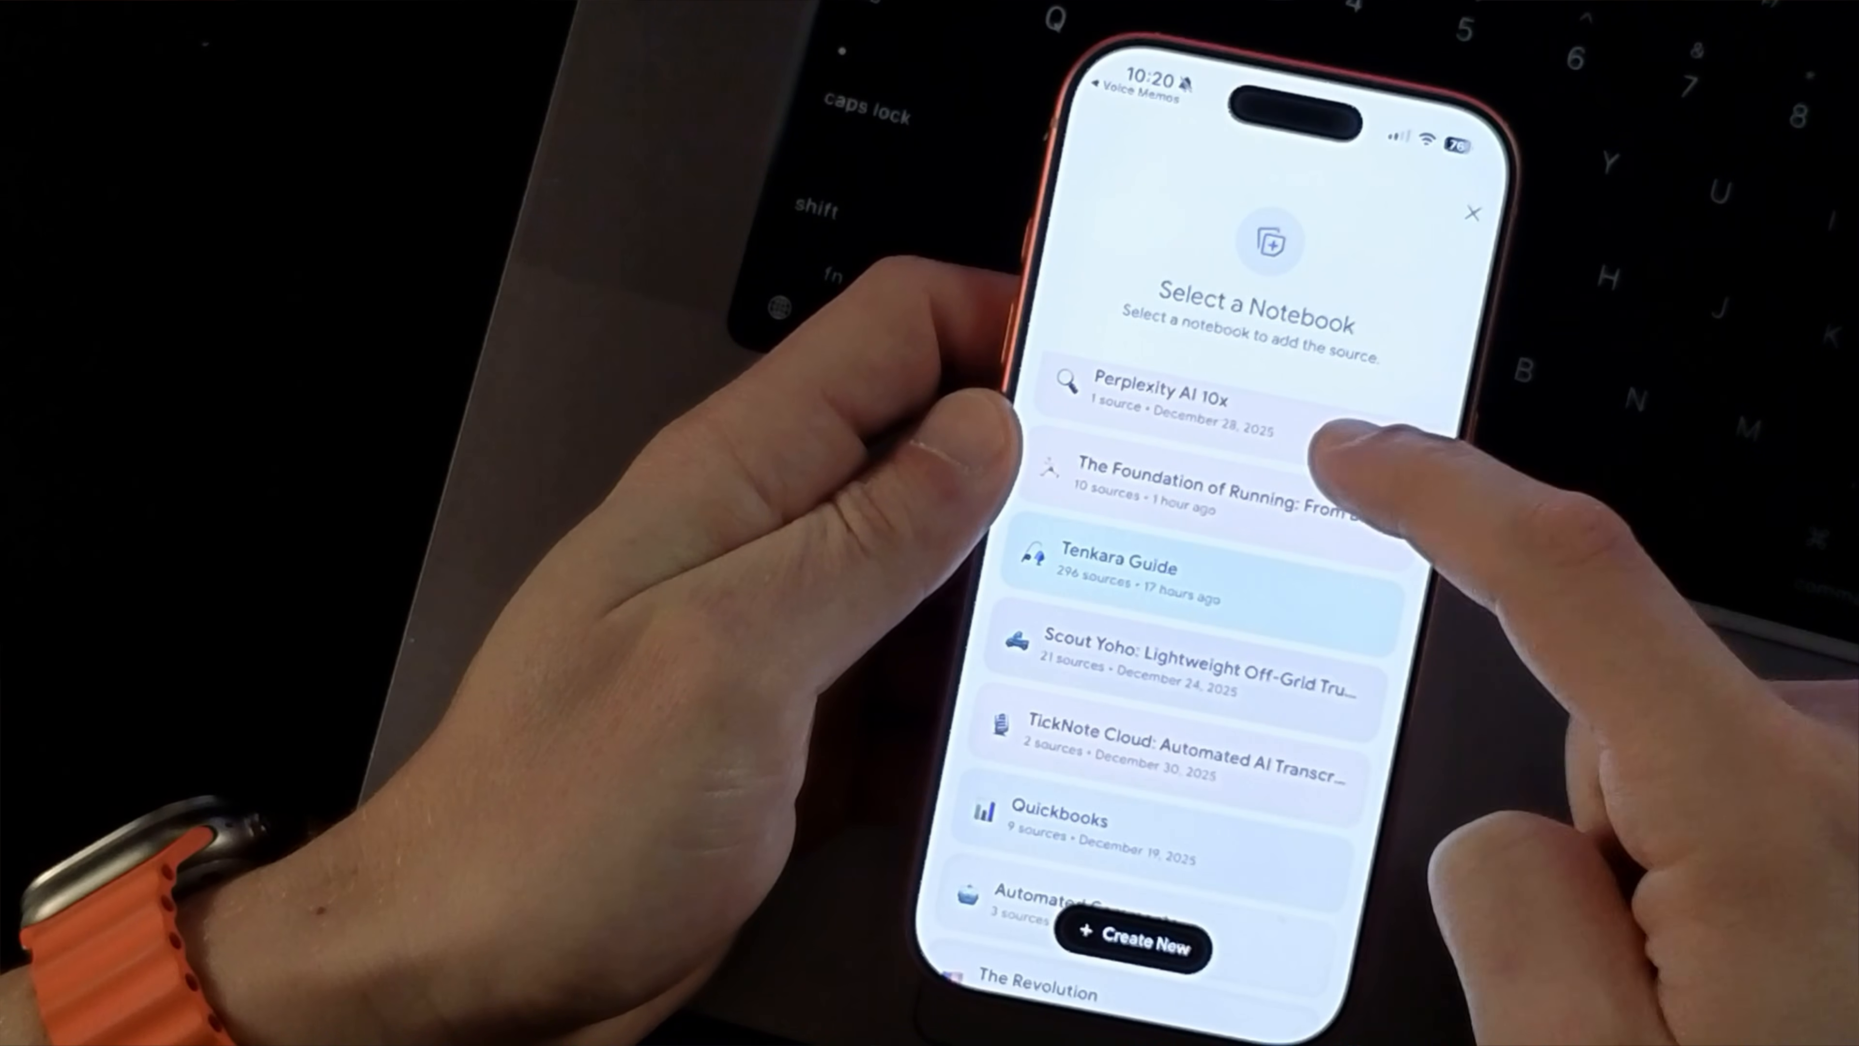
click(1291, 516)
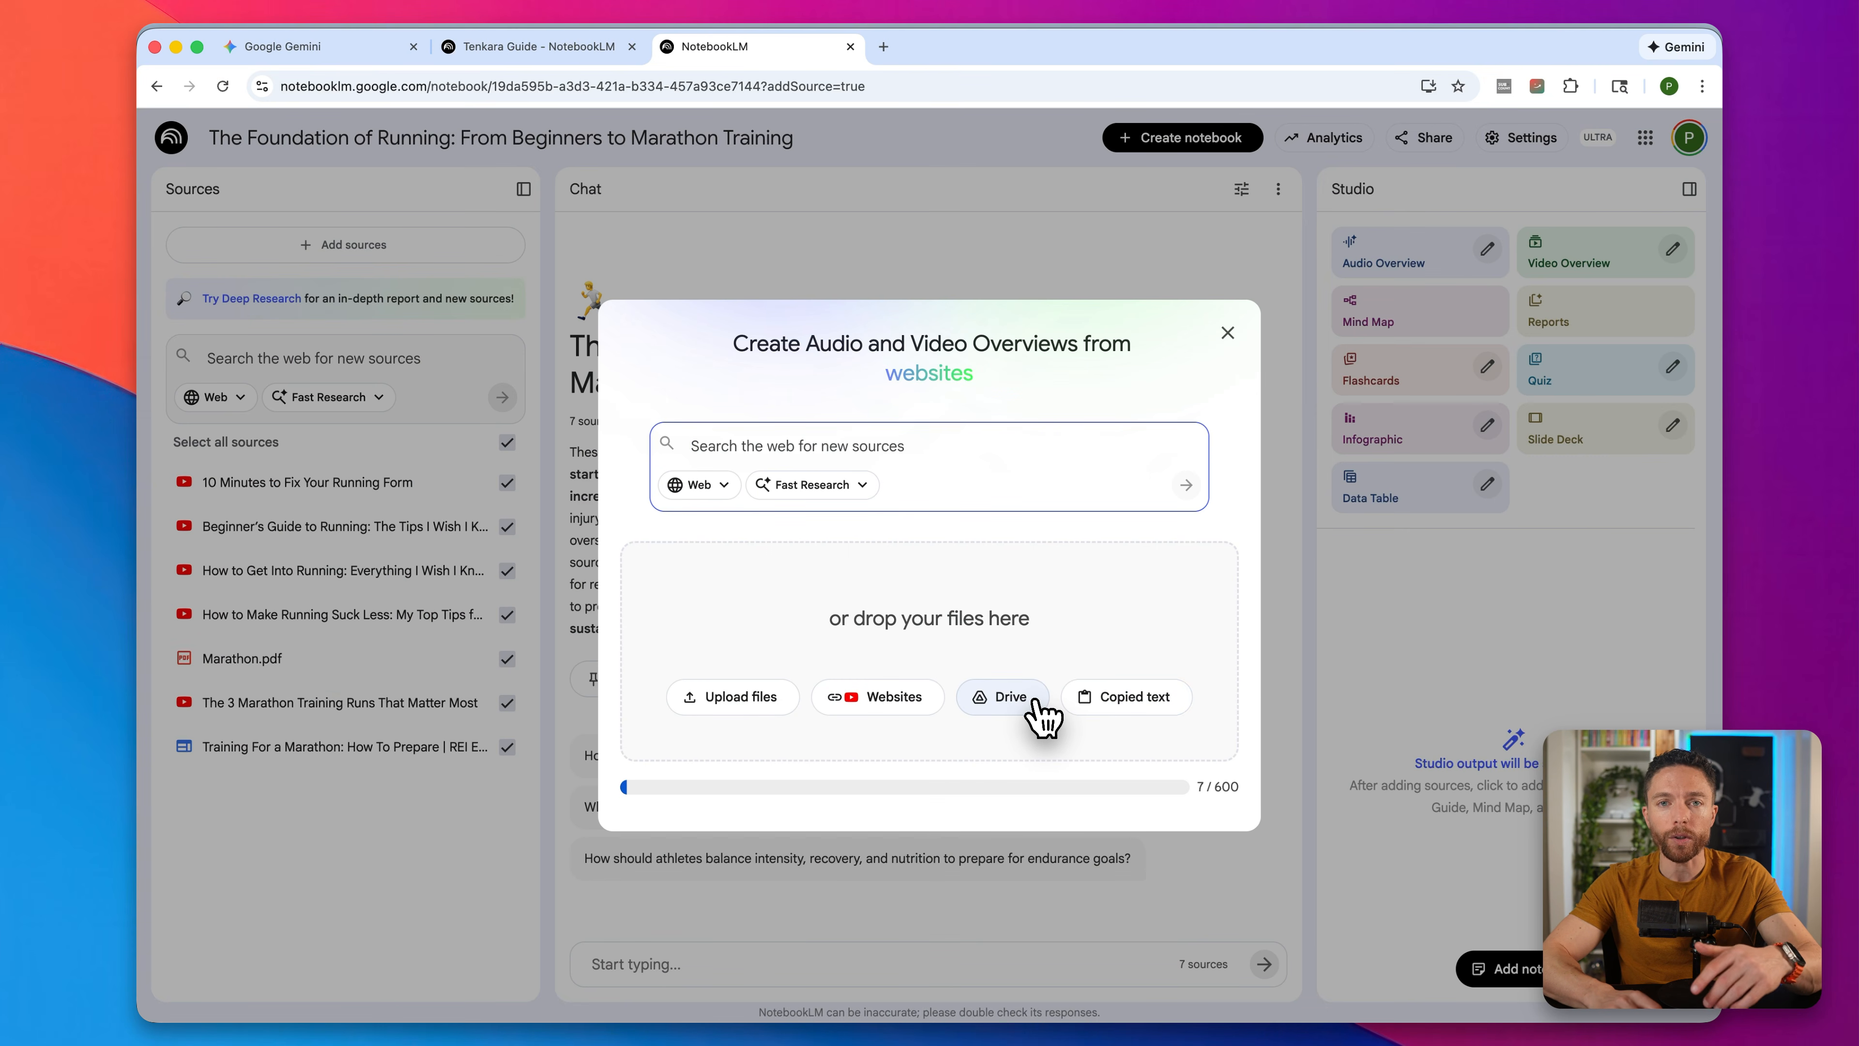
Step: Insert Marathon.pdf from Google Drive as a source in the running notebook
click(1008, 697)
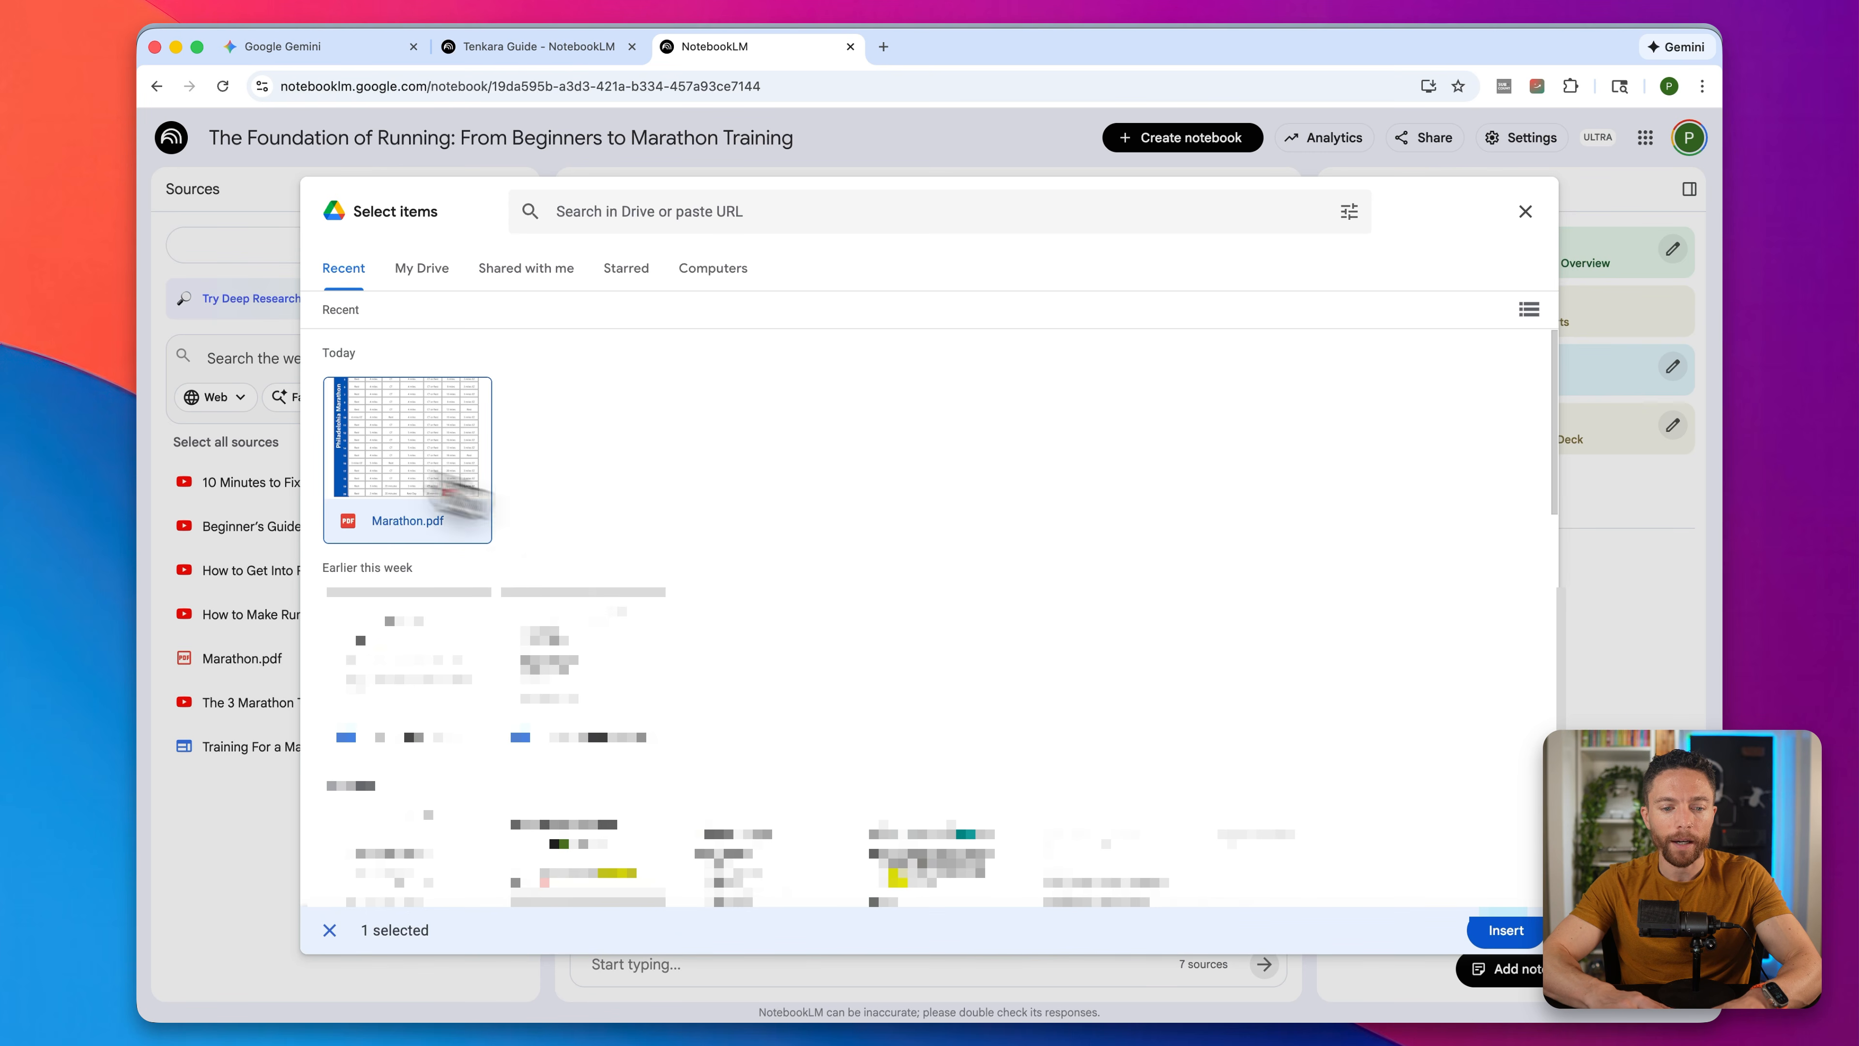
click(1508, 931)
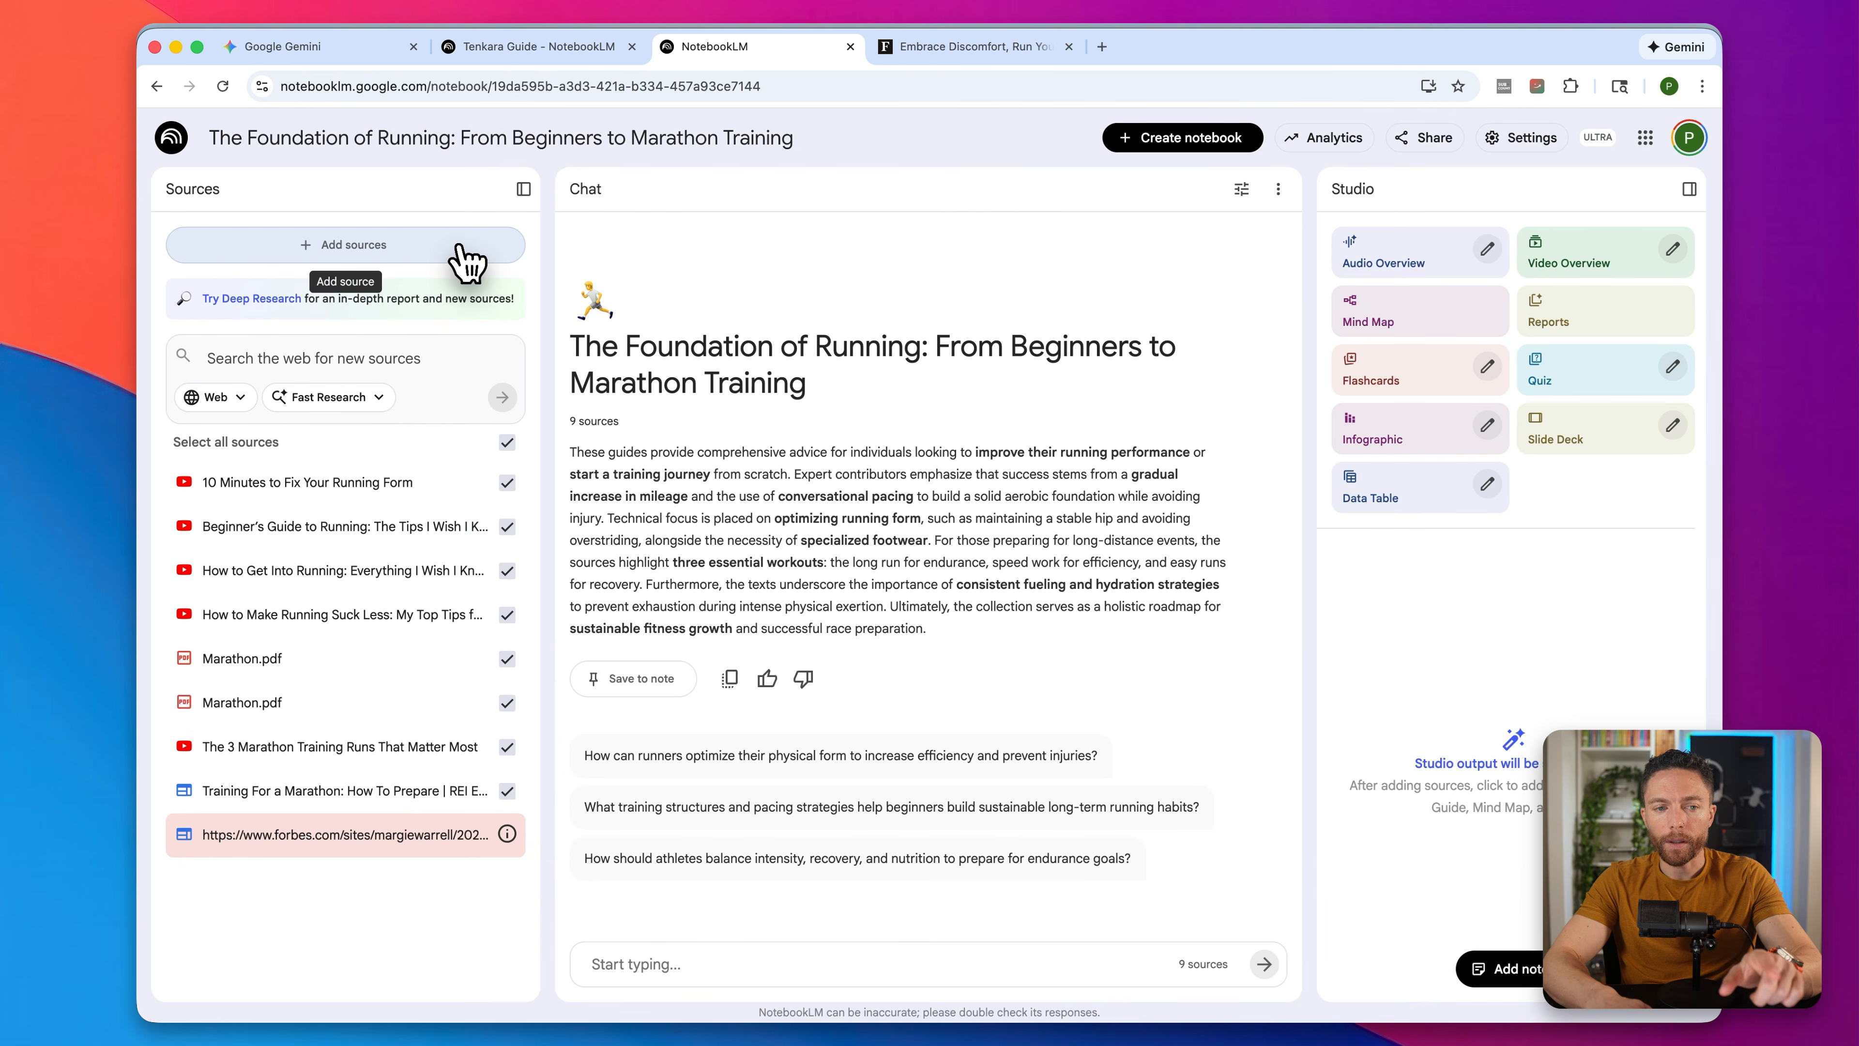
Step: Insert the copied note about bringing enough fuel (gels, etc) when training for a marathon as a text source
click(461, 256)
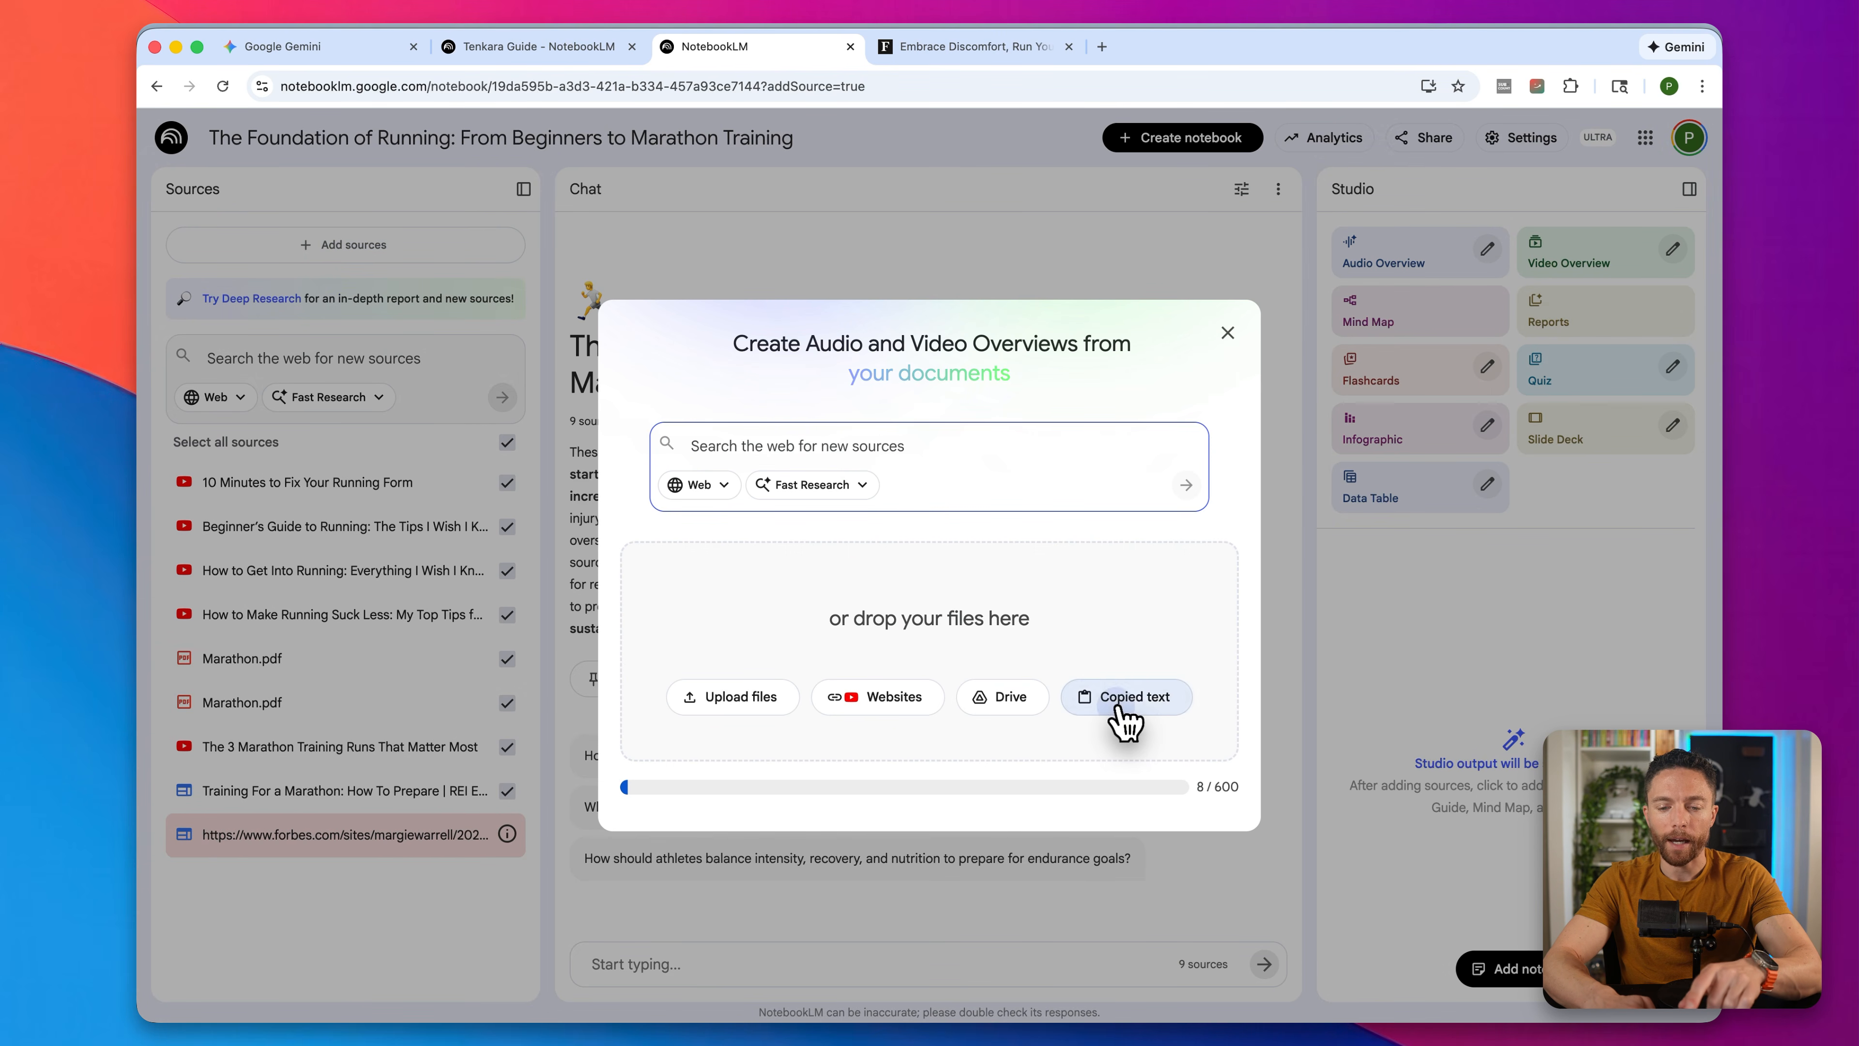
click(1124, 721)
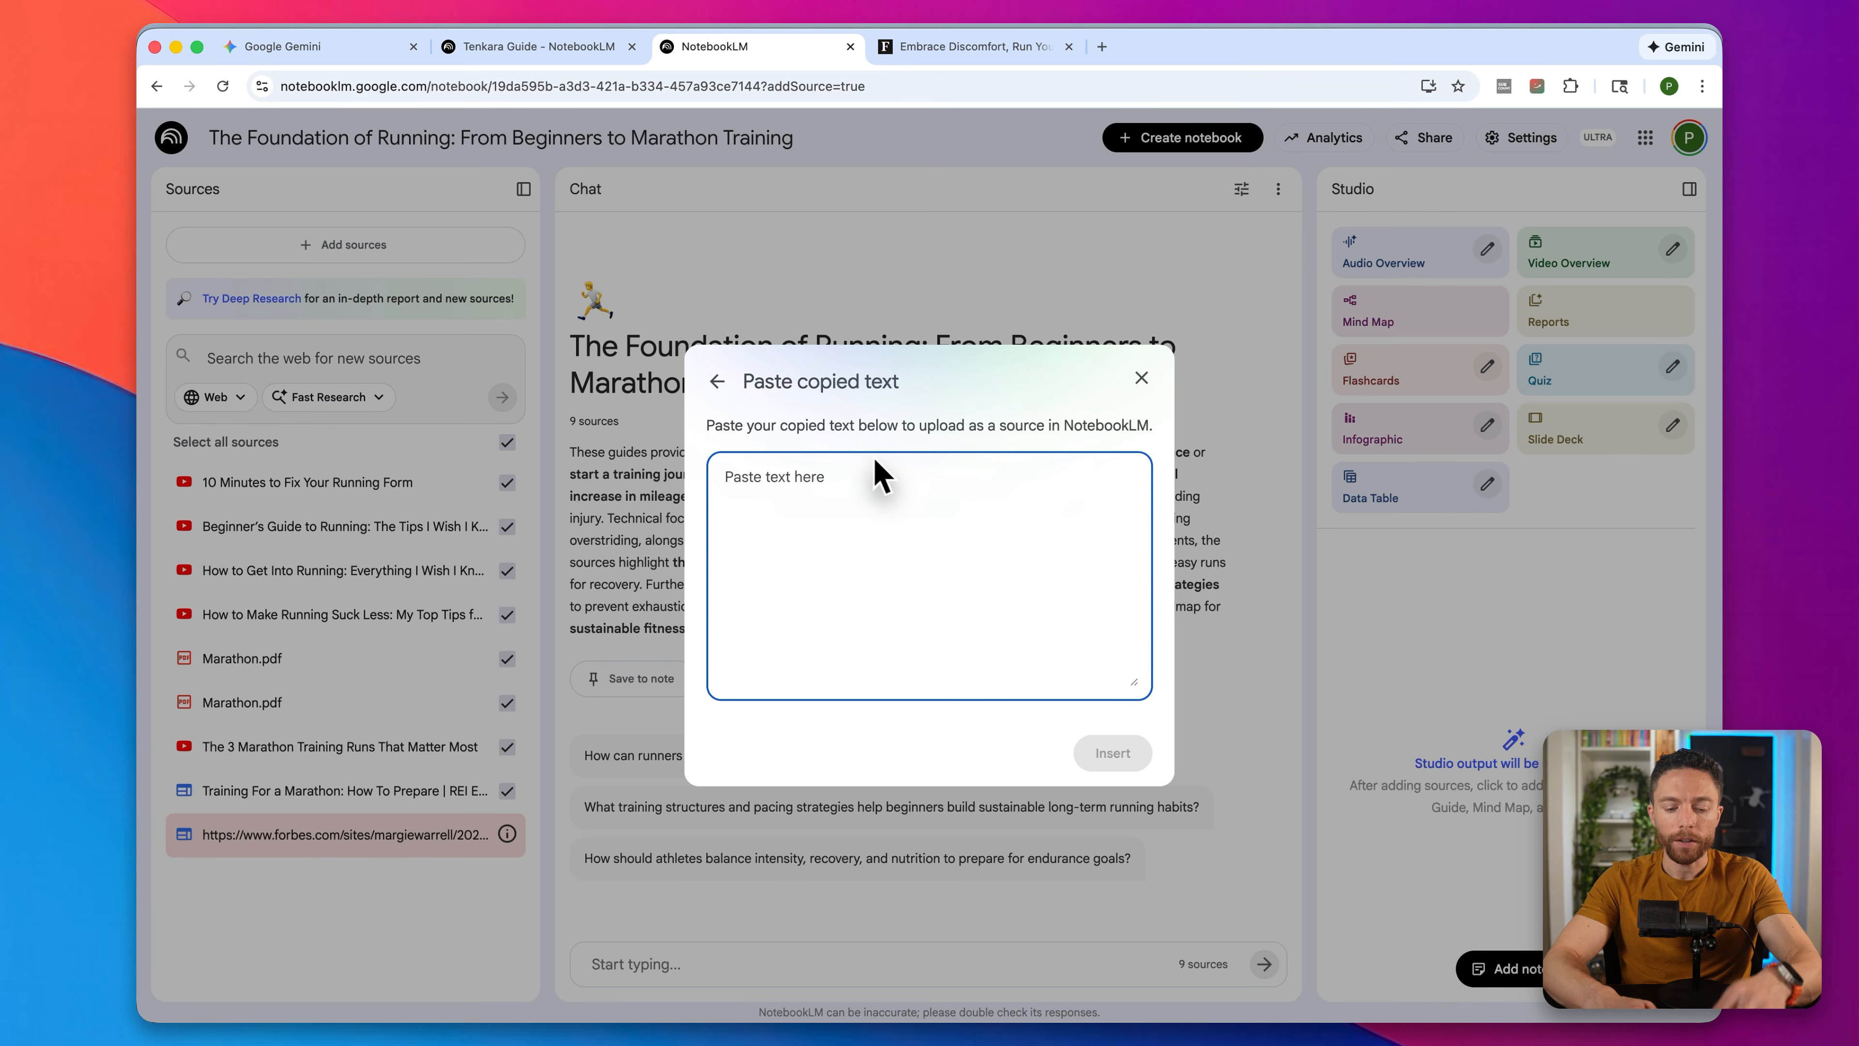
key(super+v)
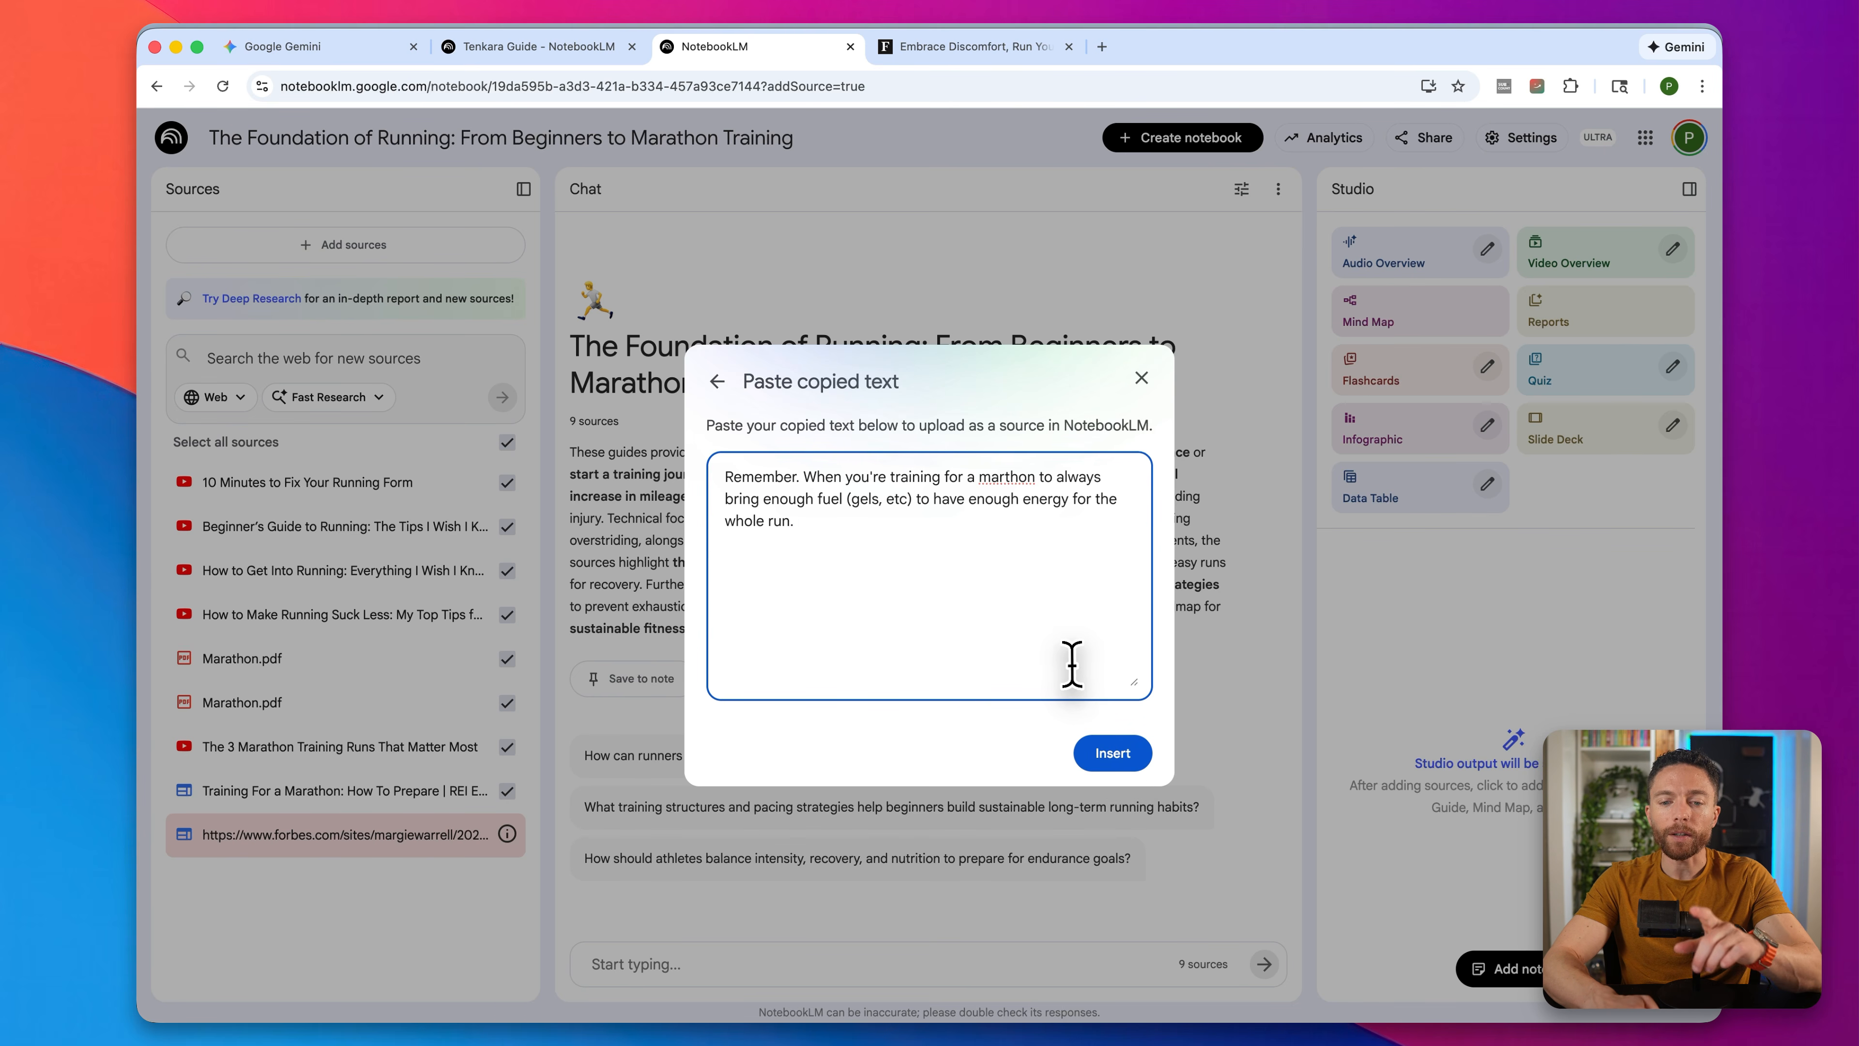
click(1116, 756)
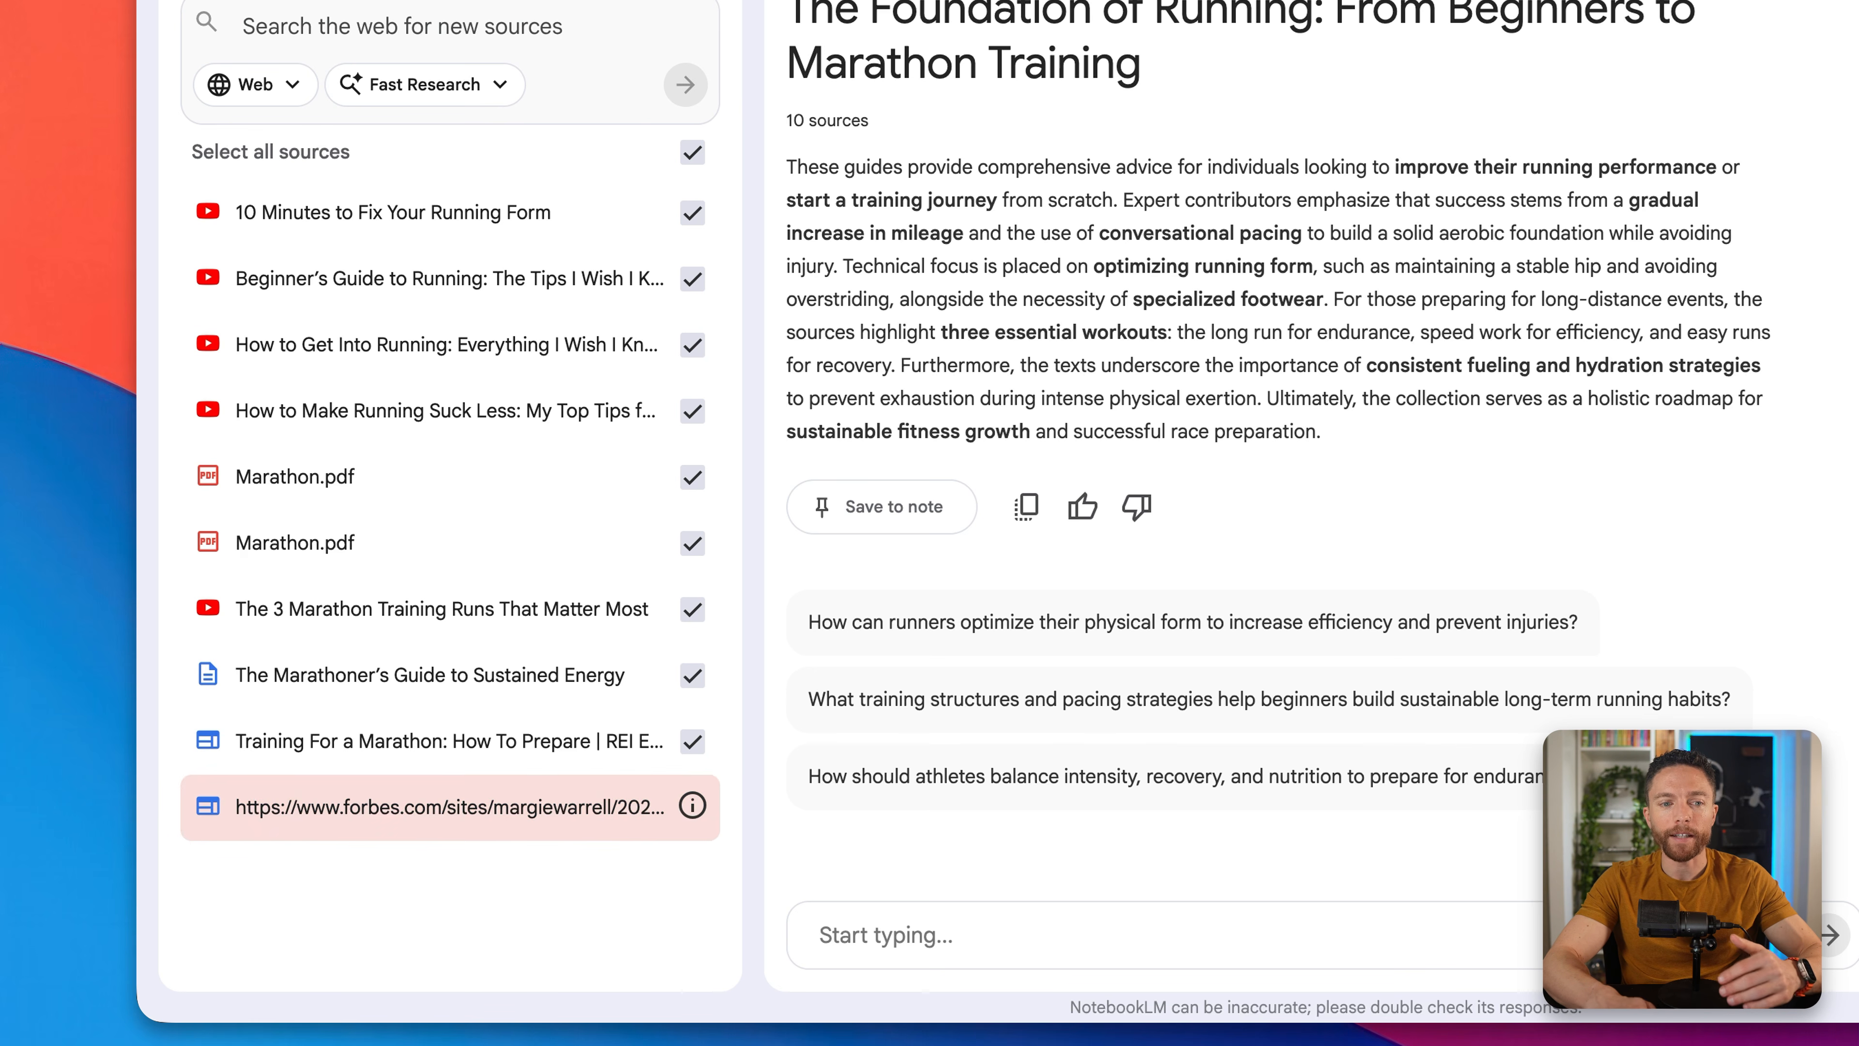
click(450, 0)
click(1608, 533)
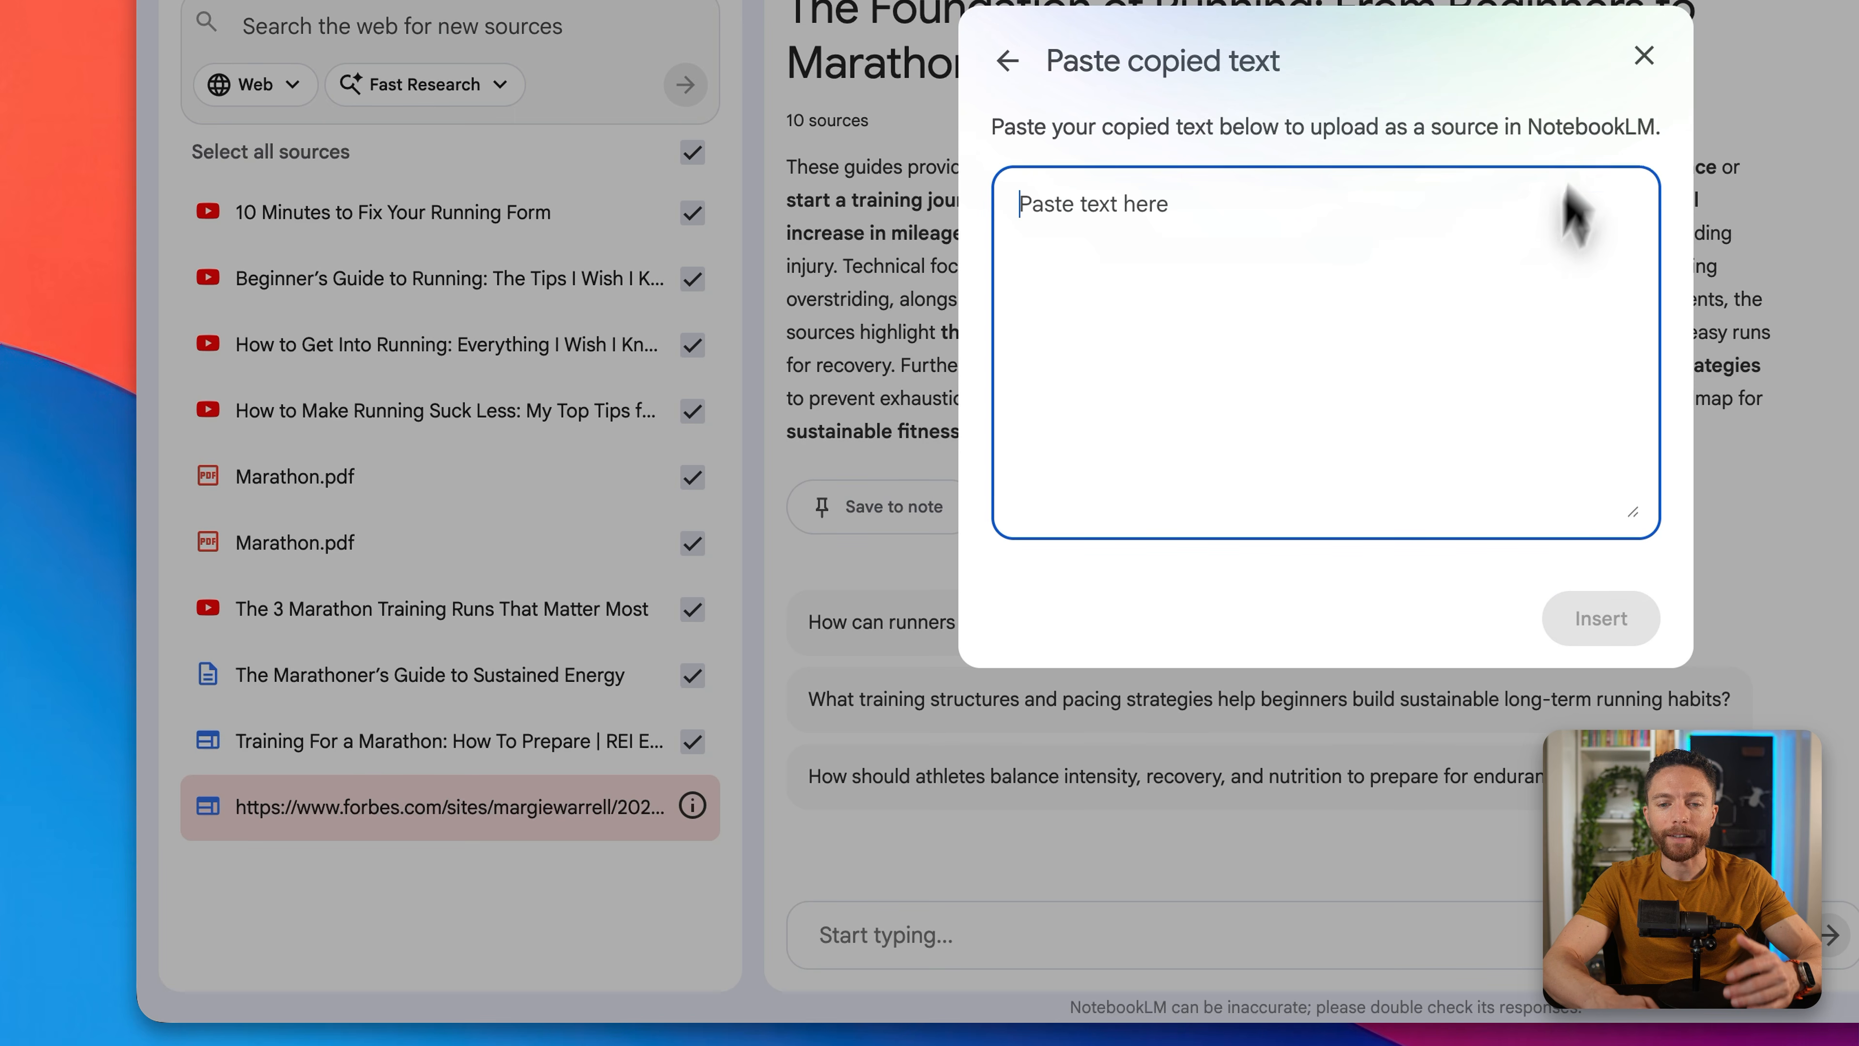
click(1643, 55)
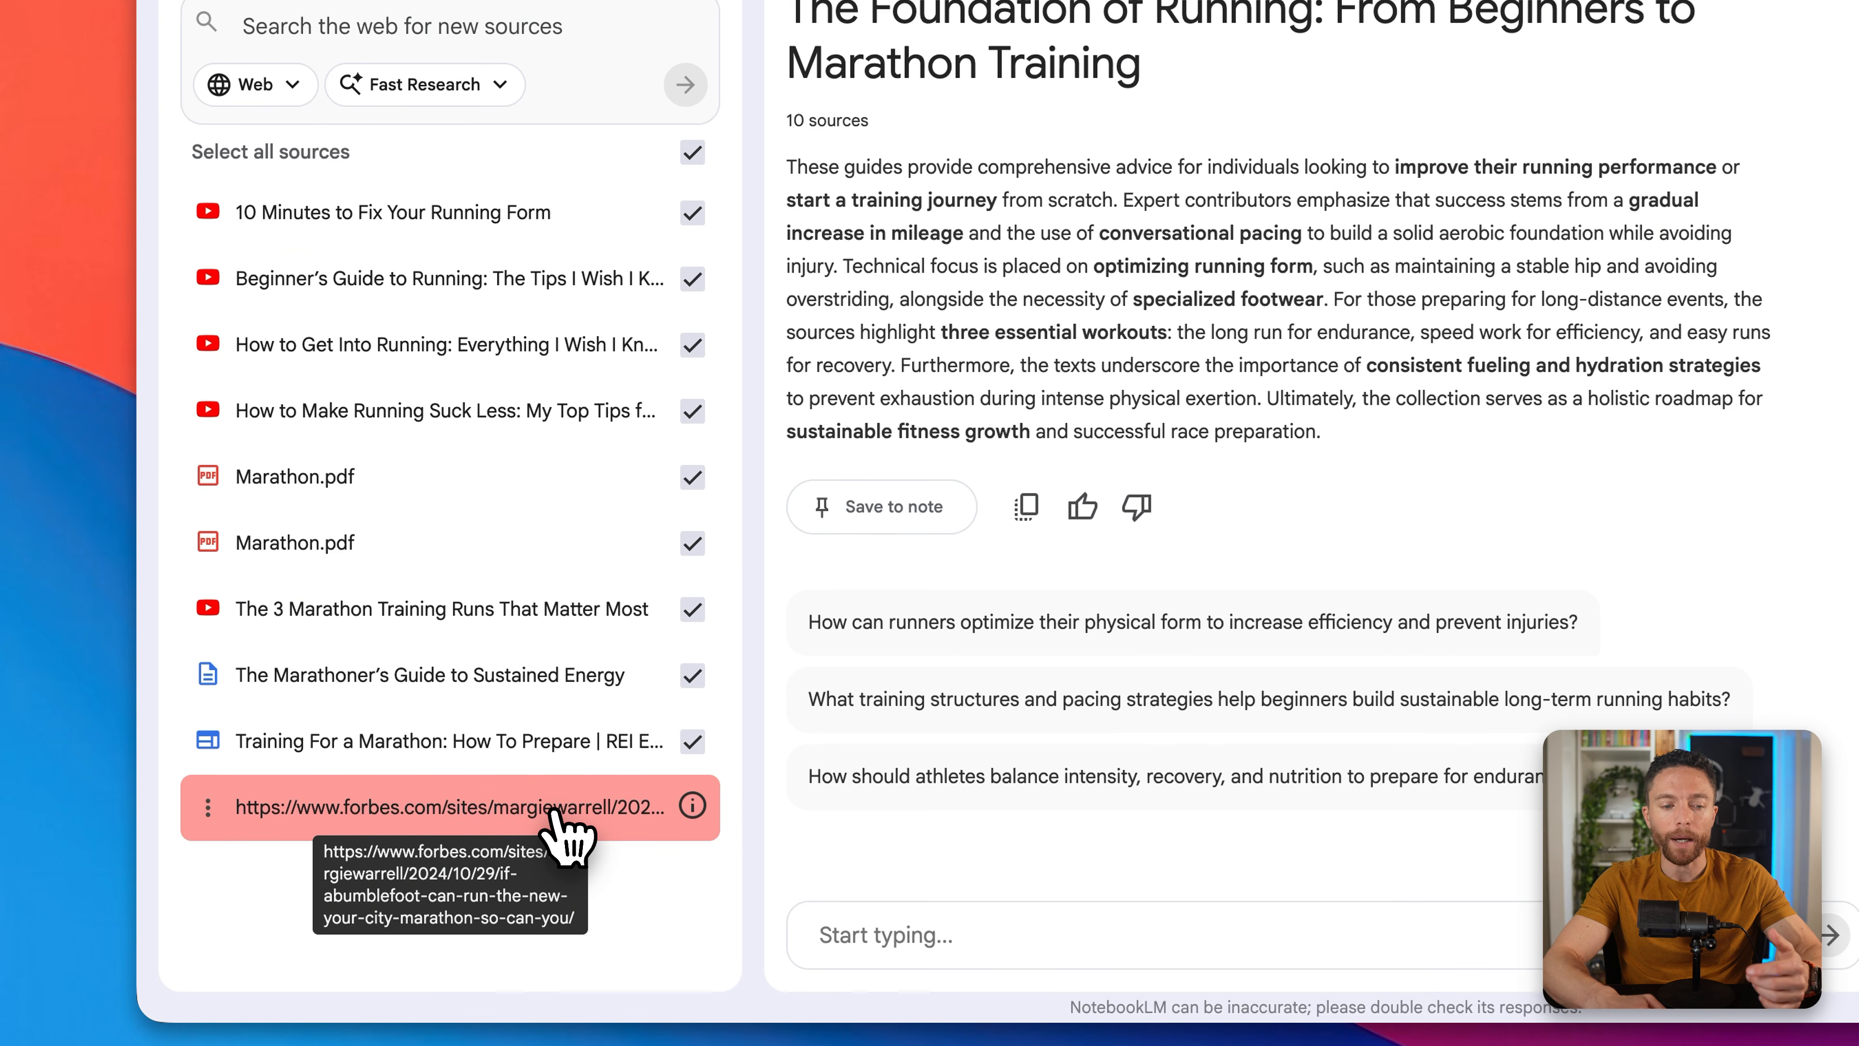
Step: Remove all failed sources, including the Forbes article link, from the notebook
click(207, 805)
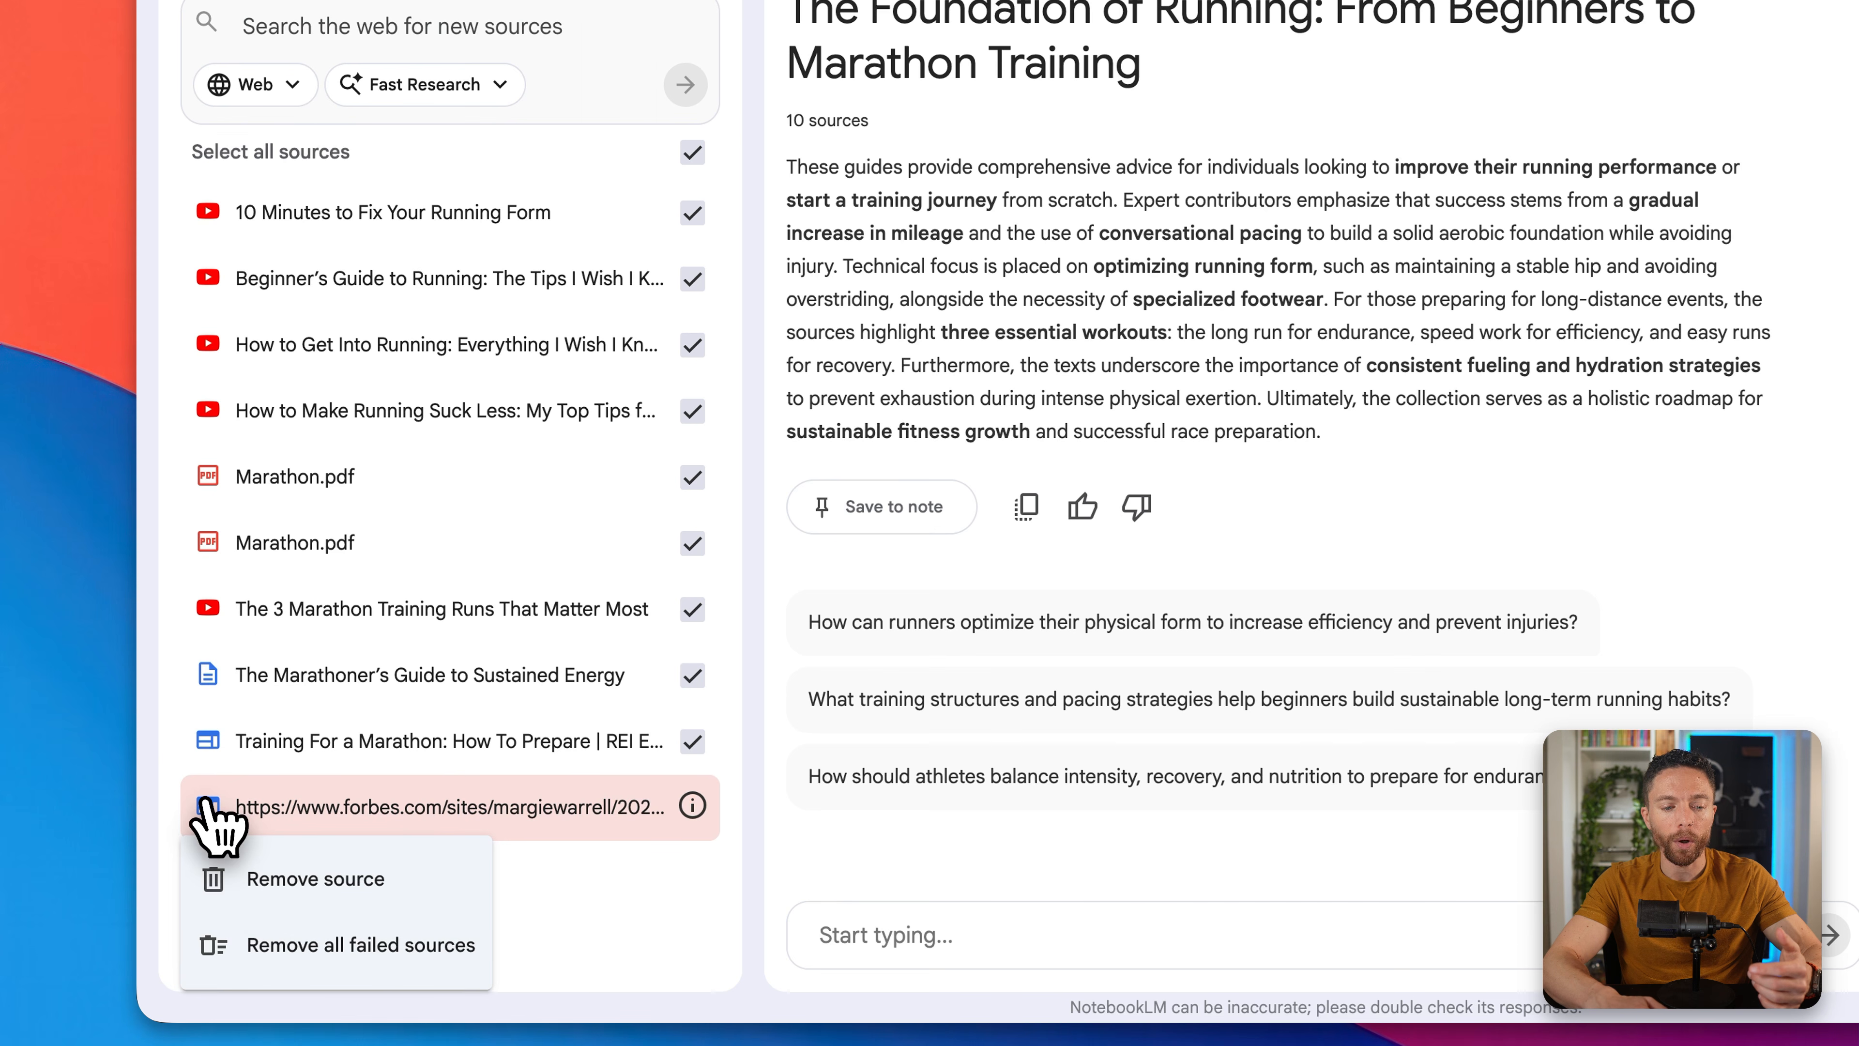
click(407, 952)
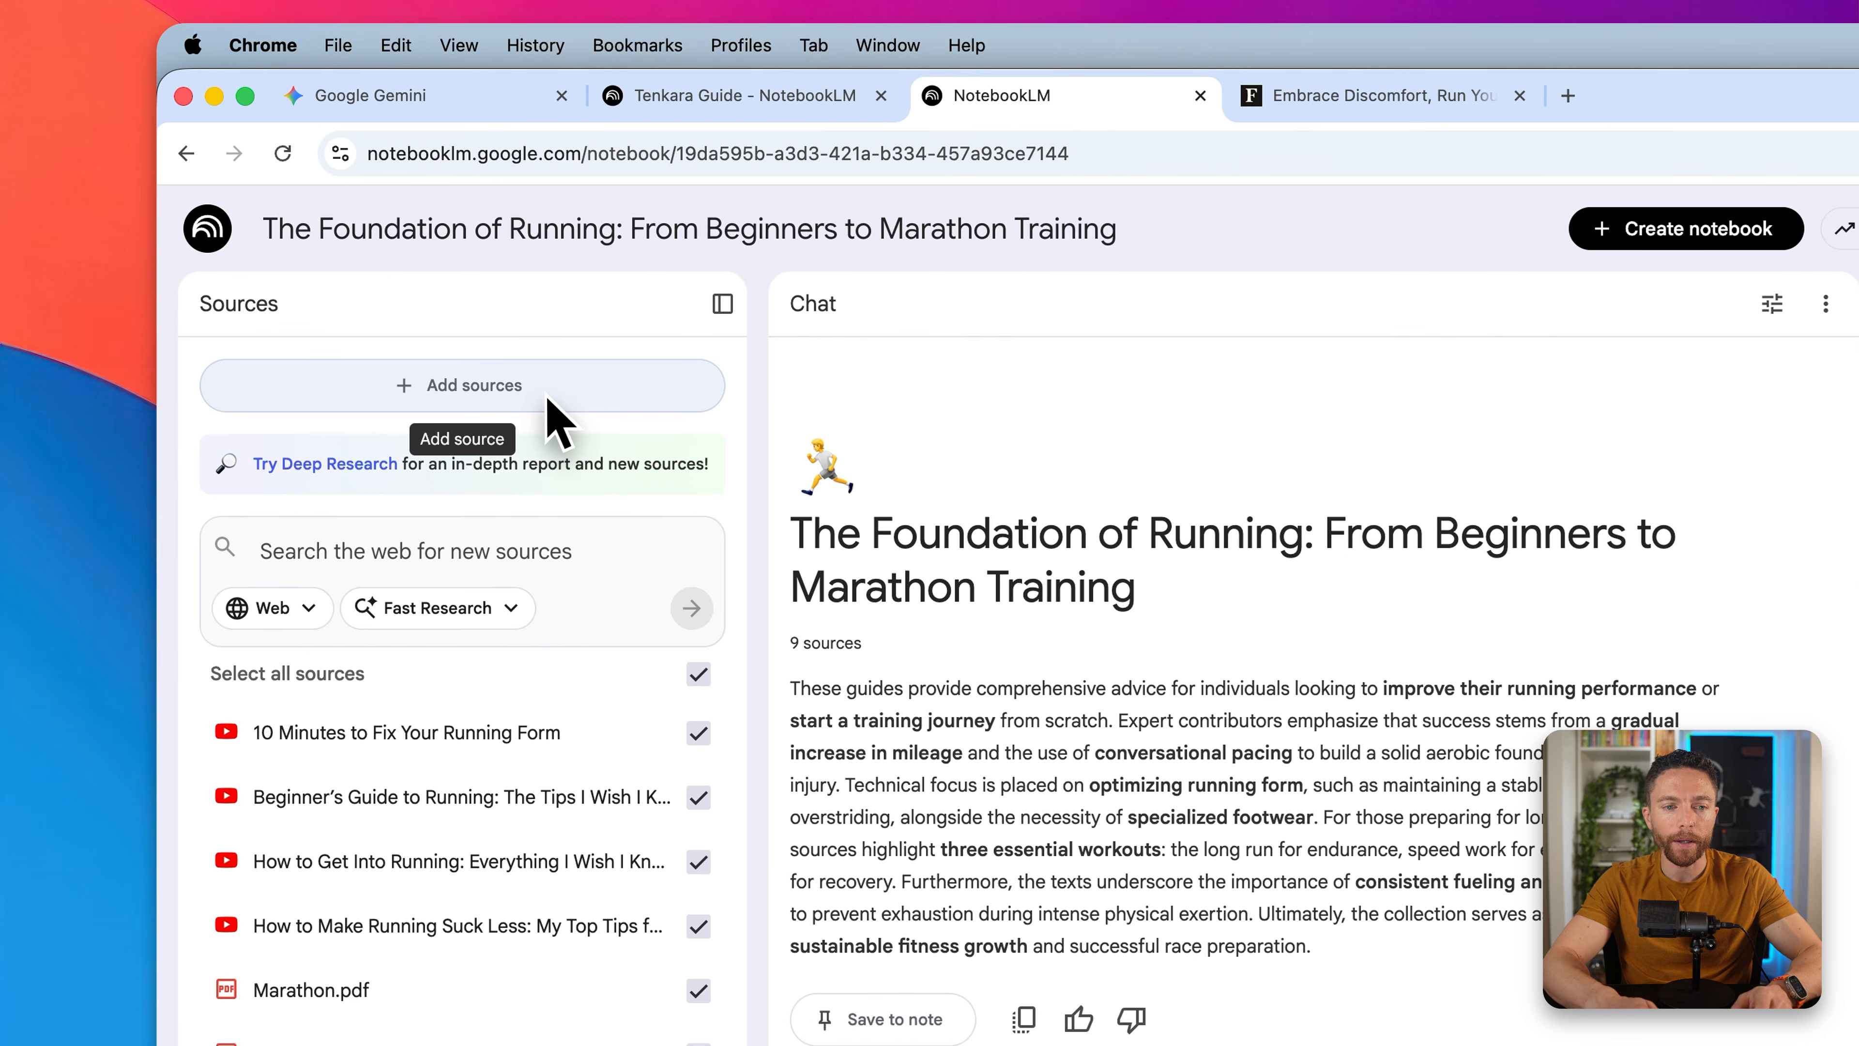
Step: Search the web for new sources on "How to start marathon training" using Fast Research
click(549, 399)
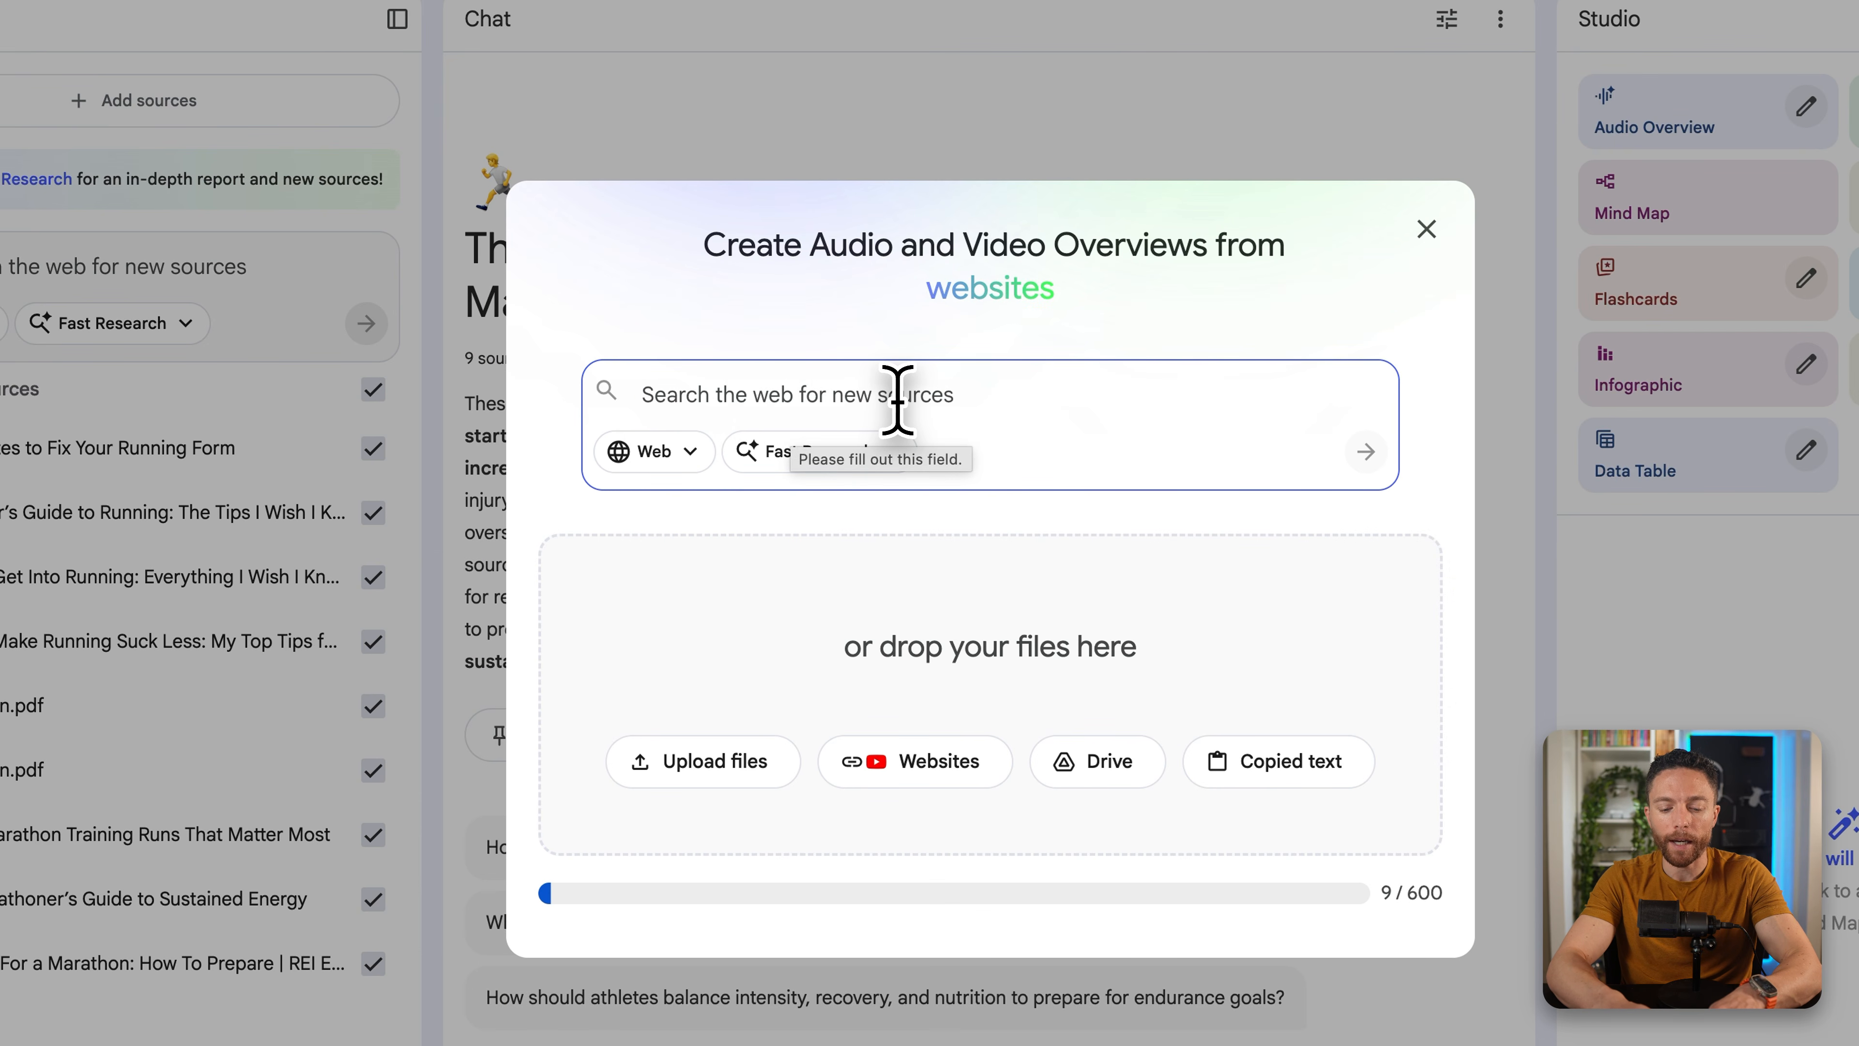
text(How to start marathon training)
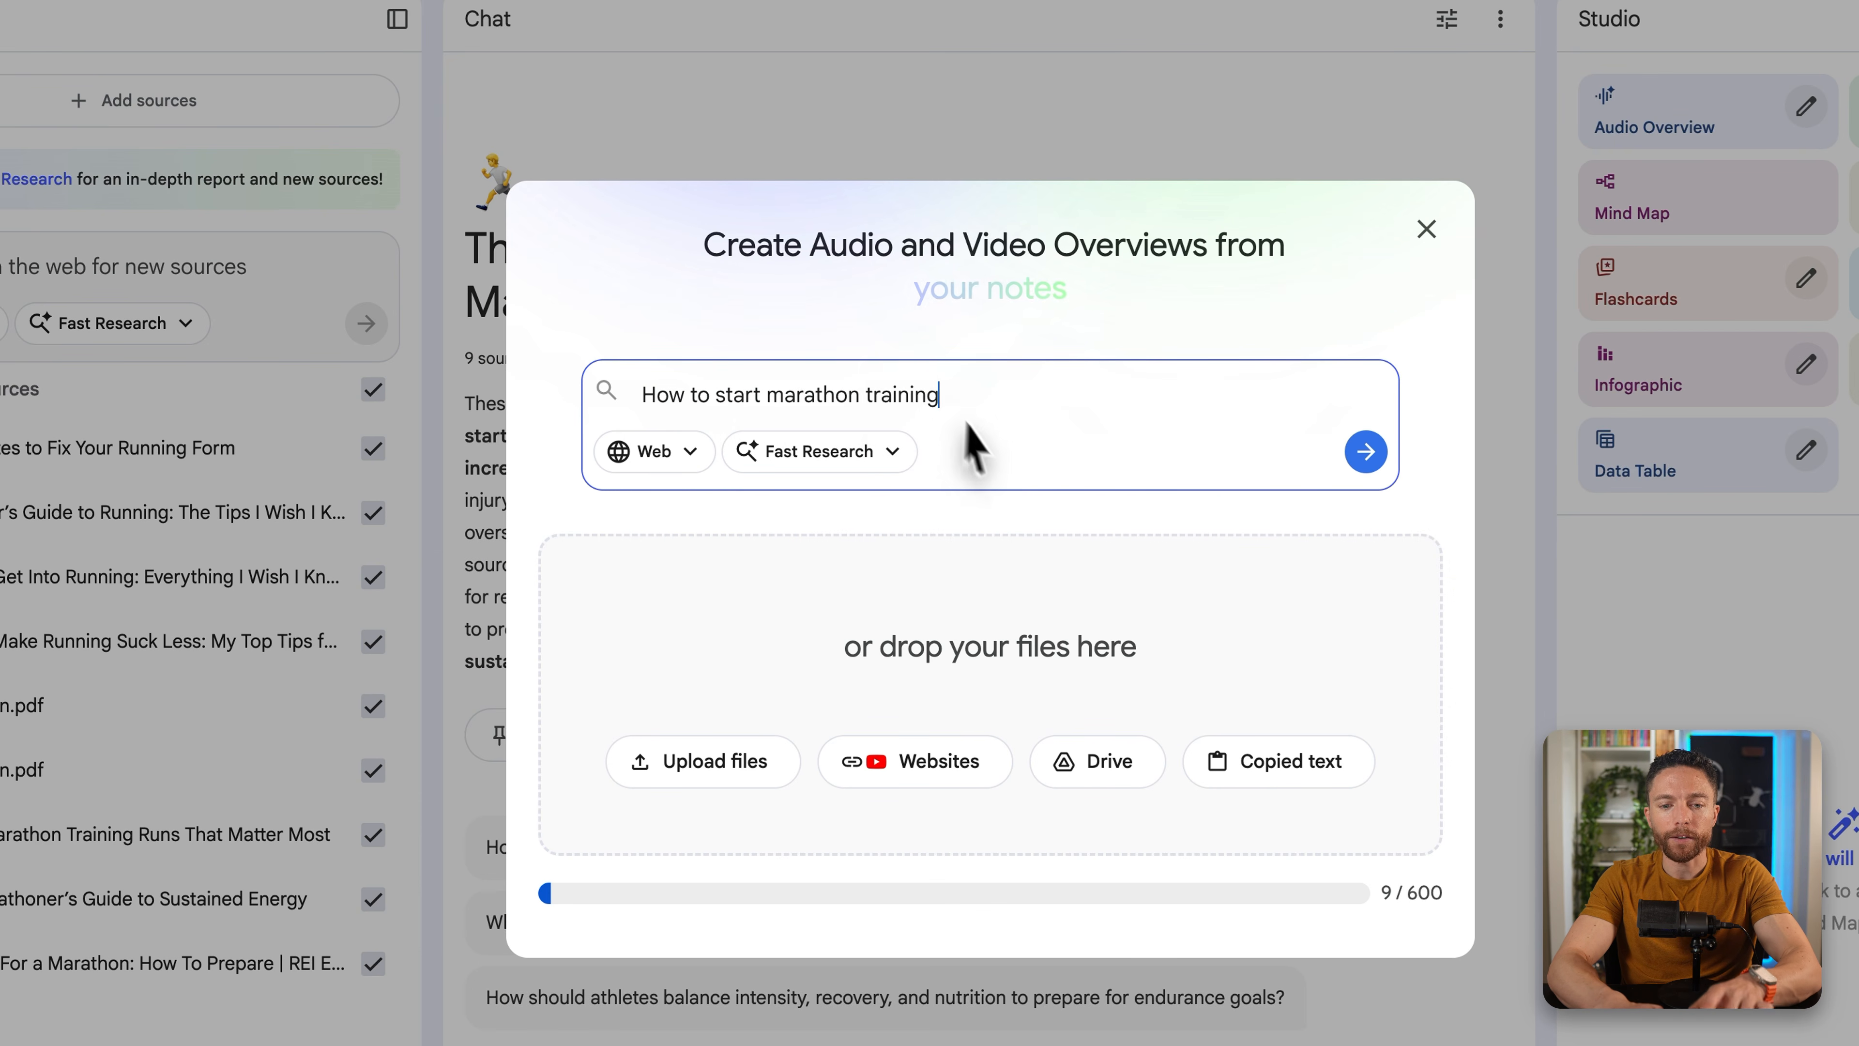
click(693, 447)
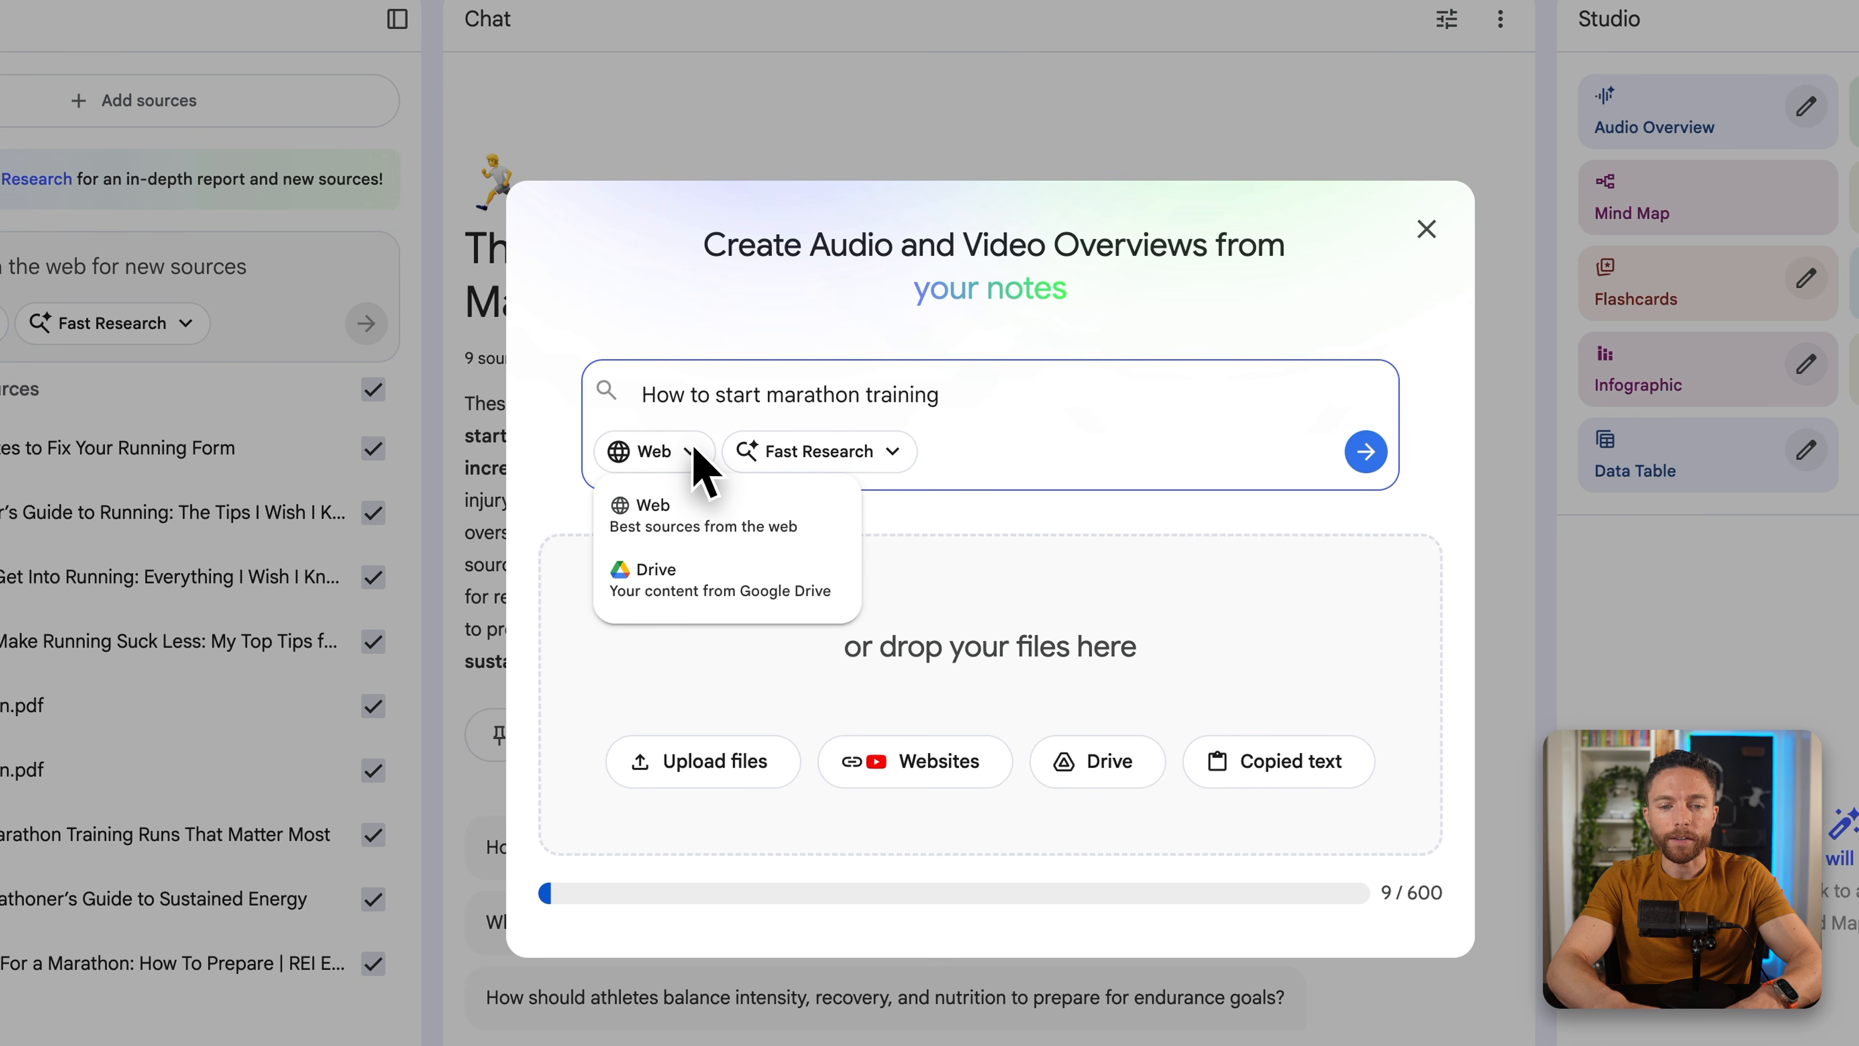
click(705, 521)
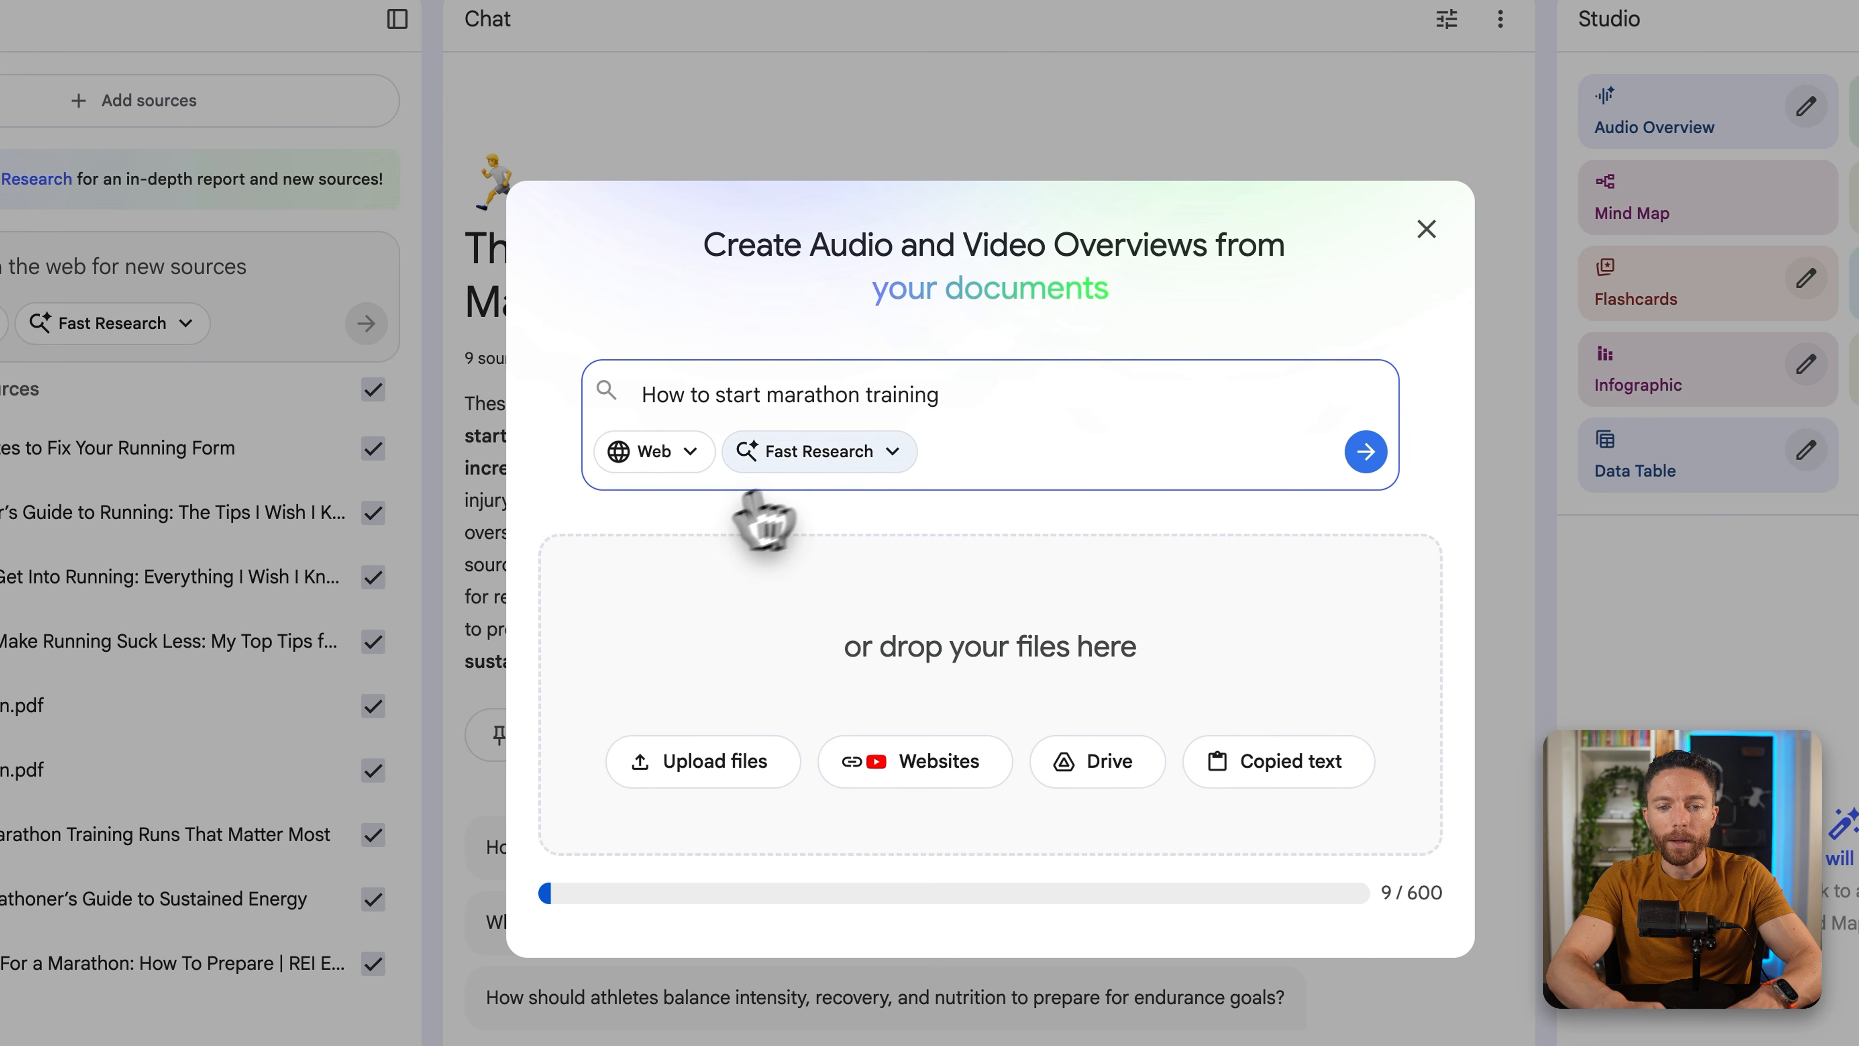
click(864, 452)
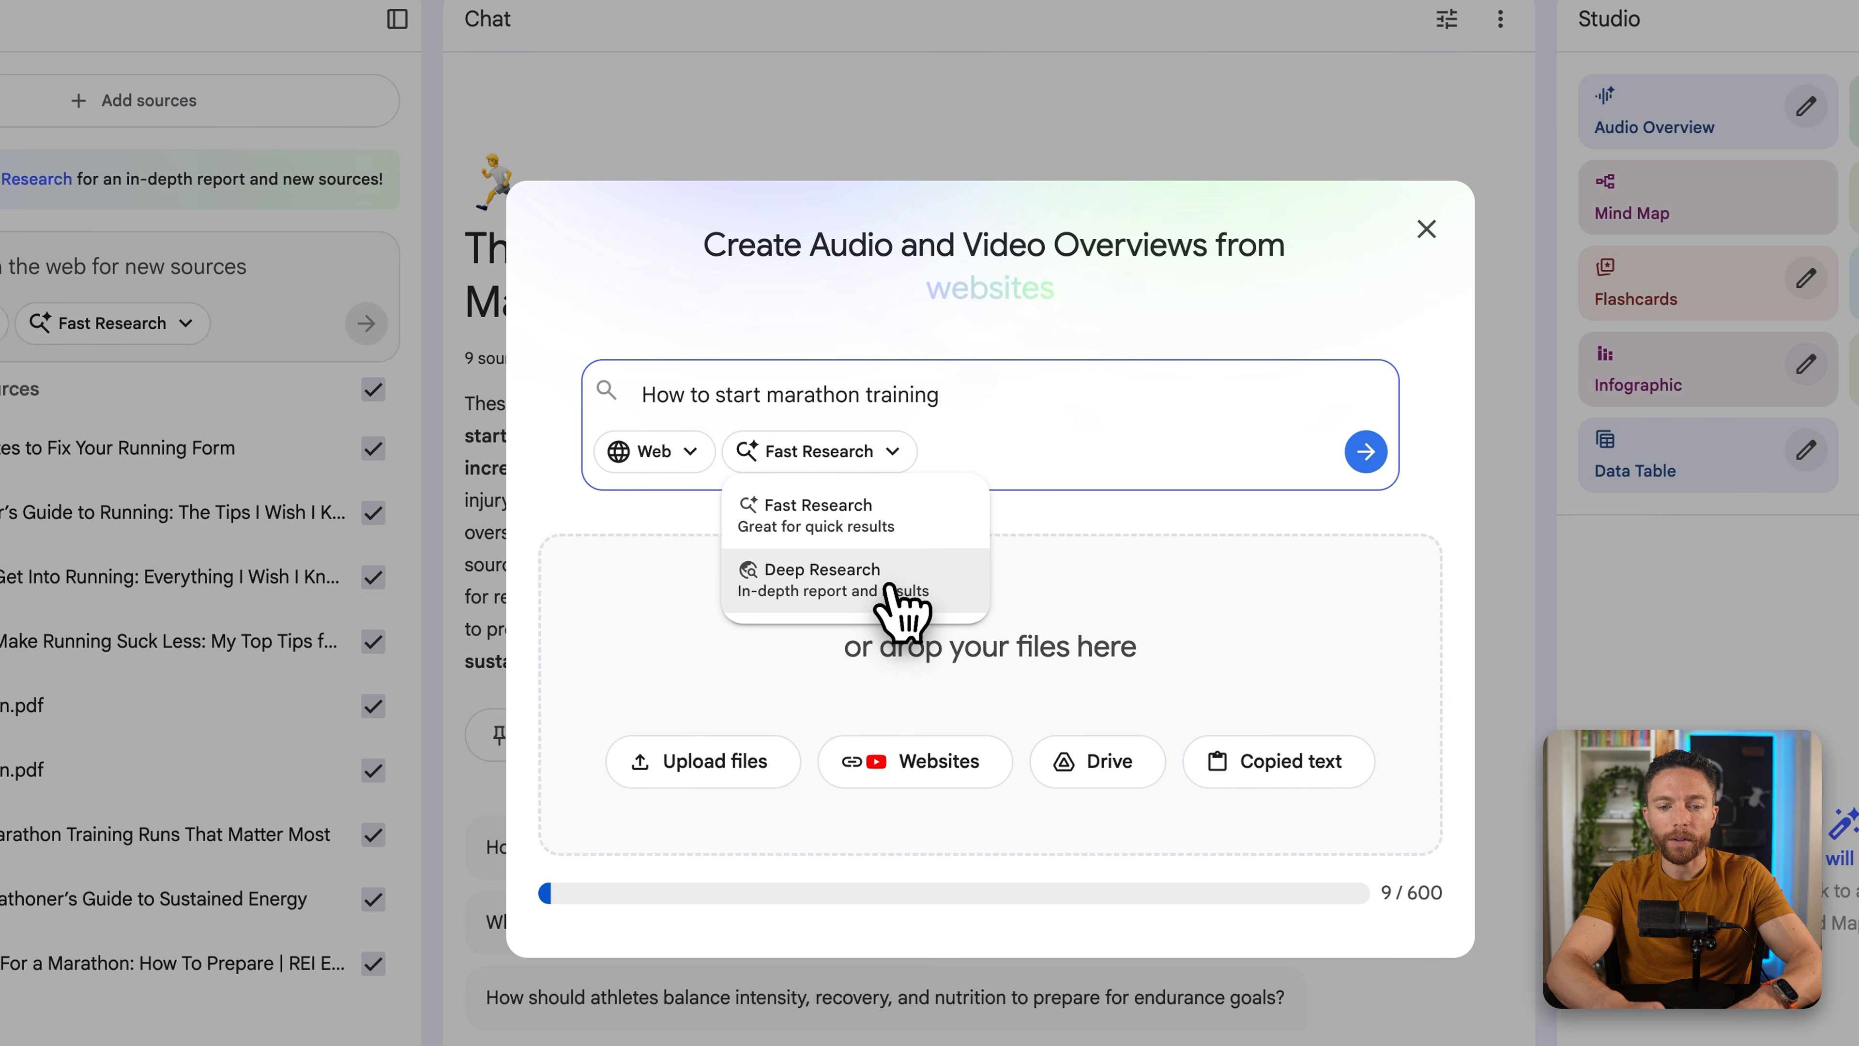
click(899, 520)
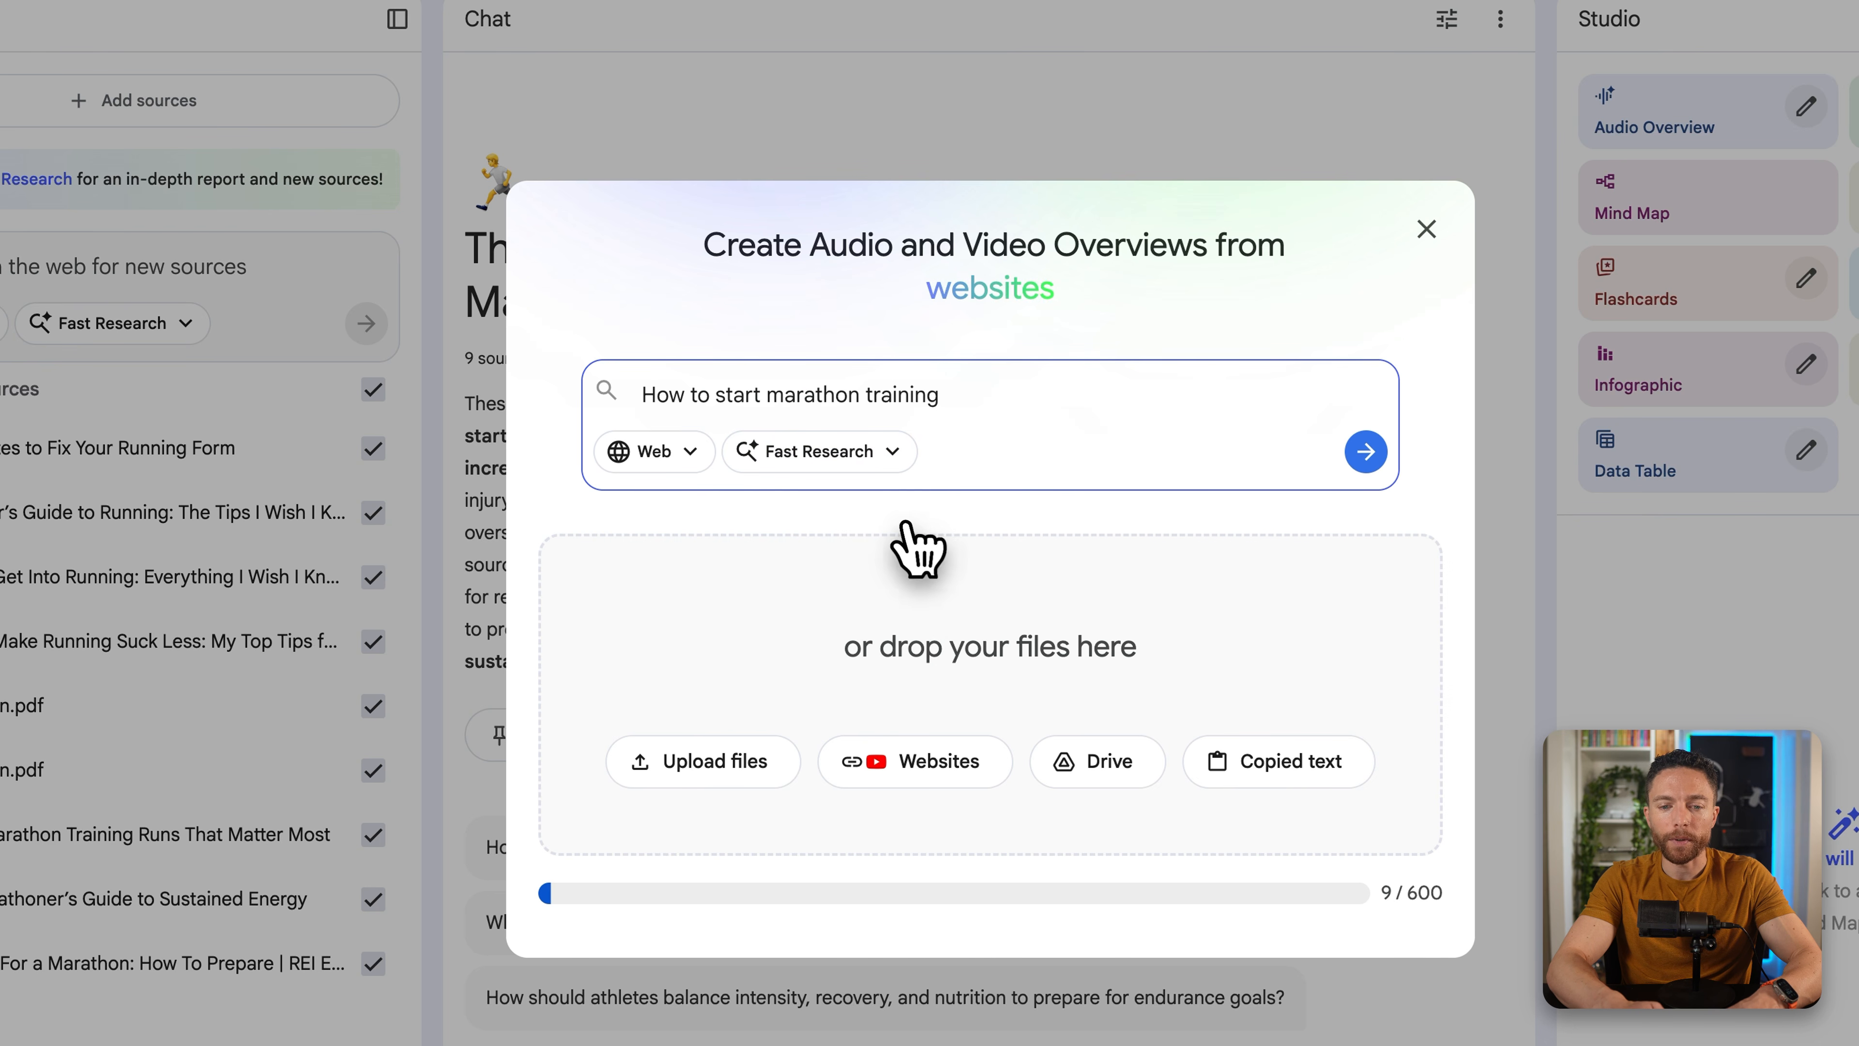
click(1367, 453)
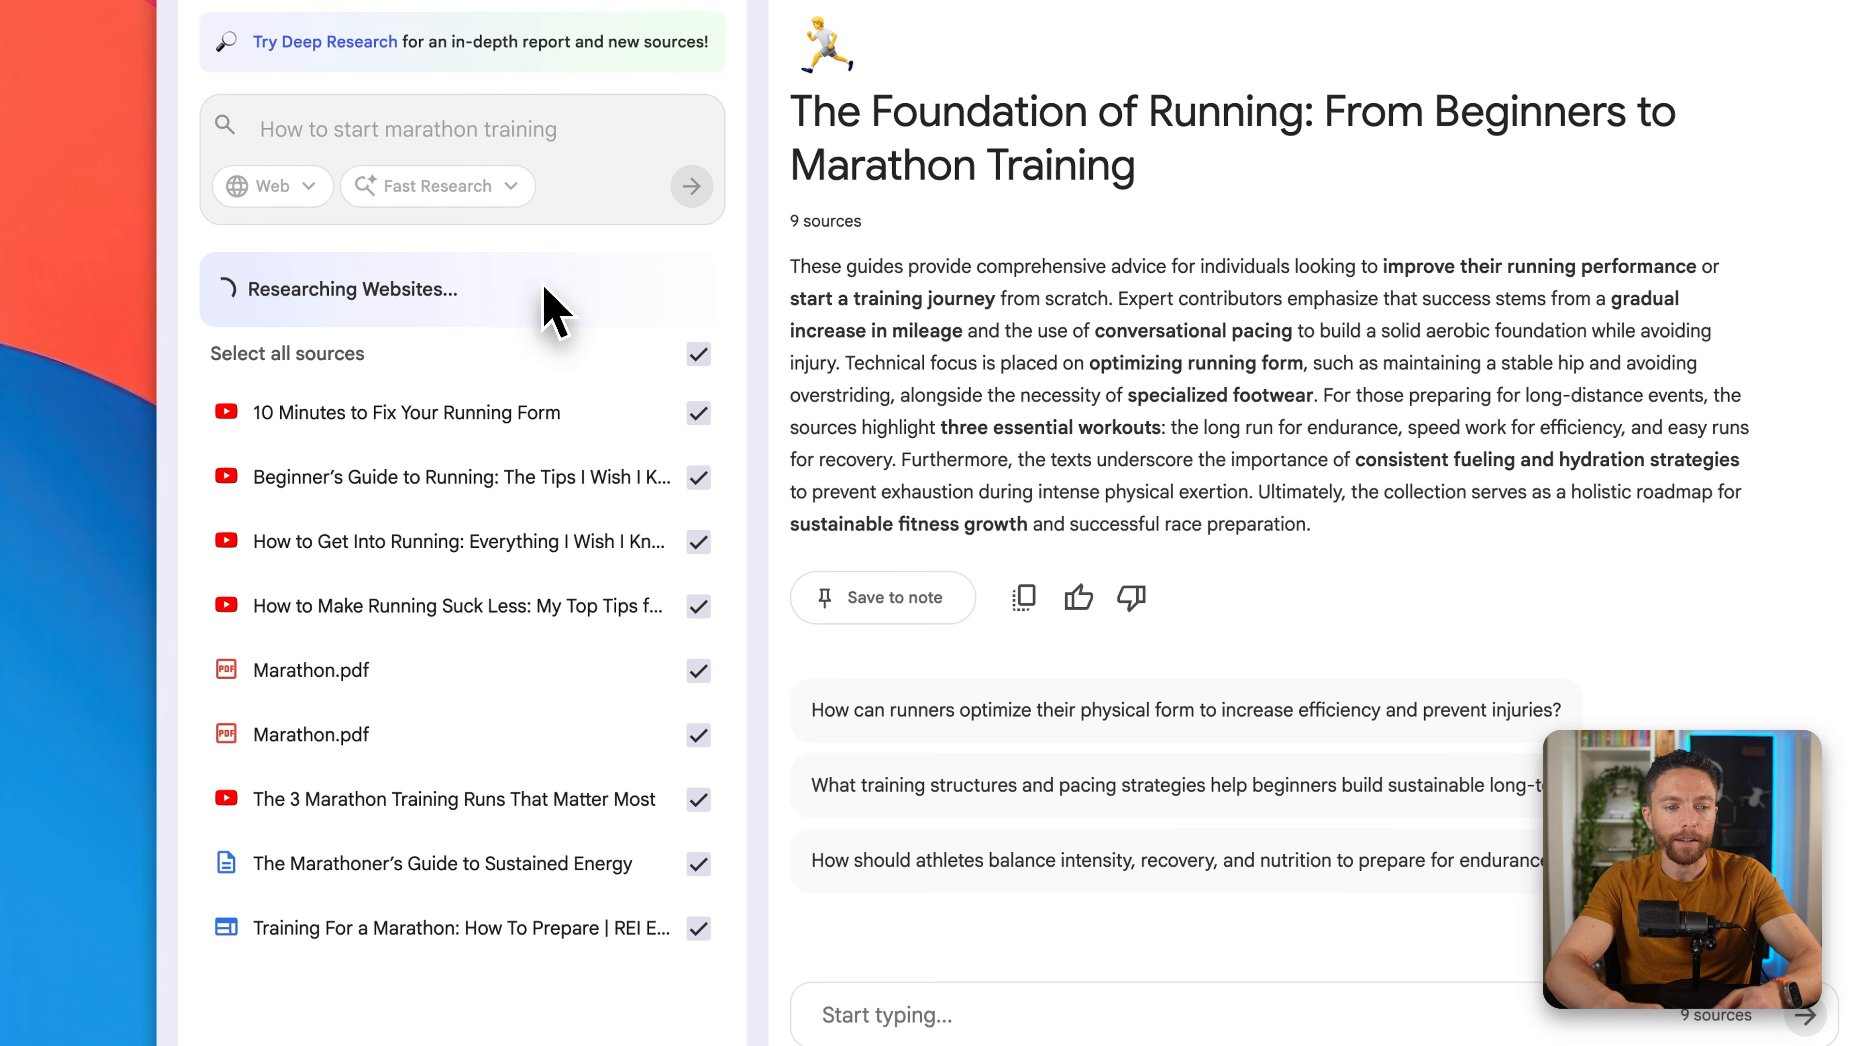
Step: Delete the Fast Research results for "How to start marathon training" without importing them into the notebook
scroll(513, 466, down, 1)
scroll(514, 465, up, 1)
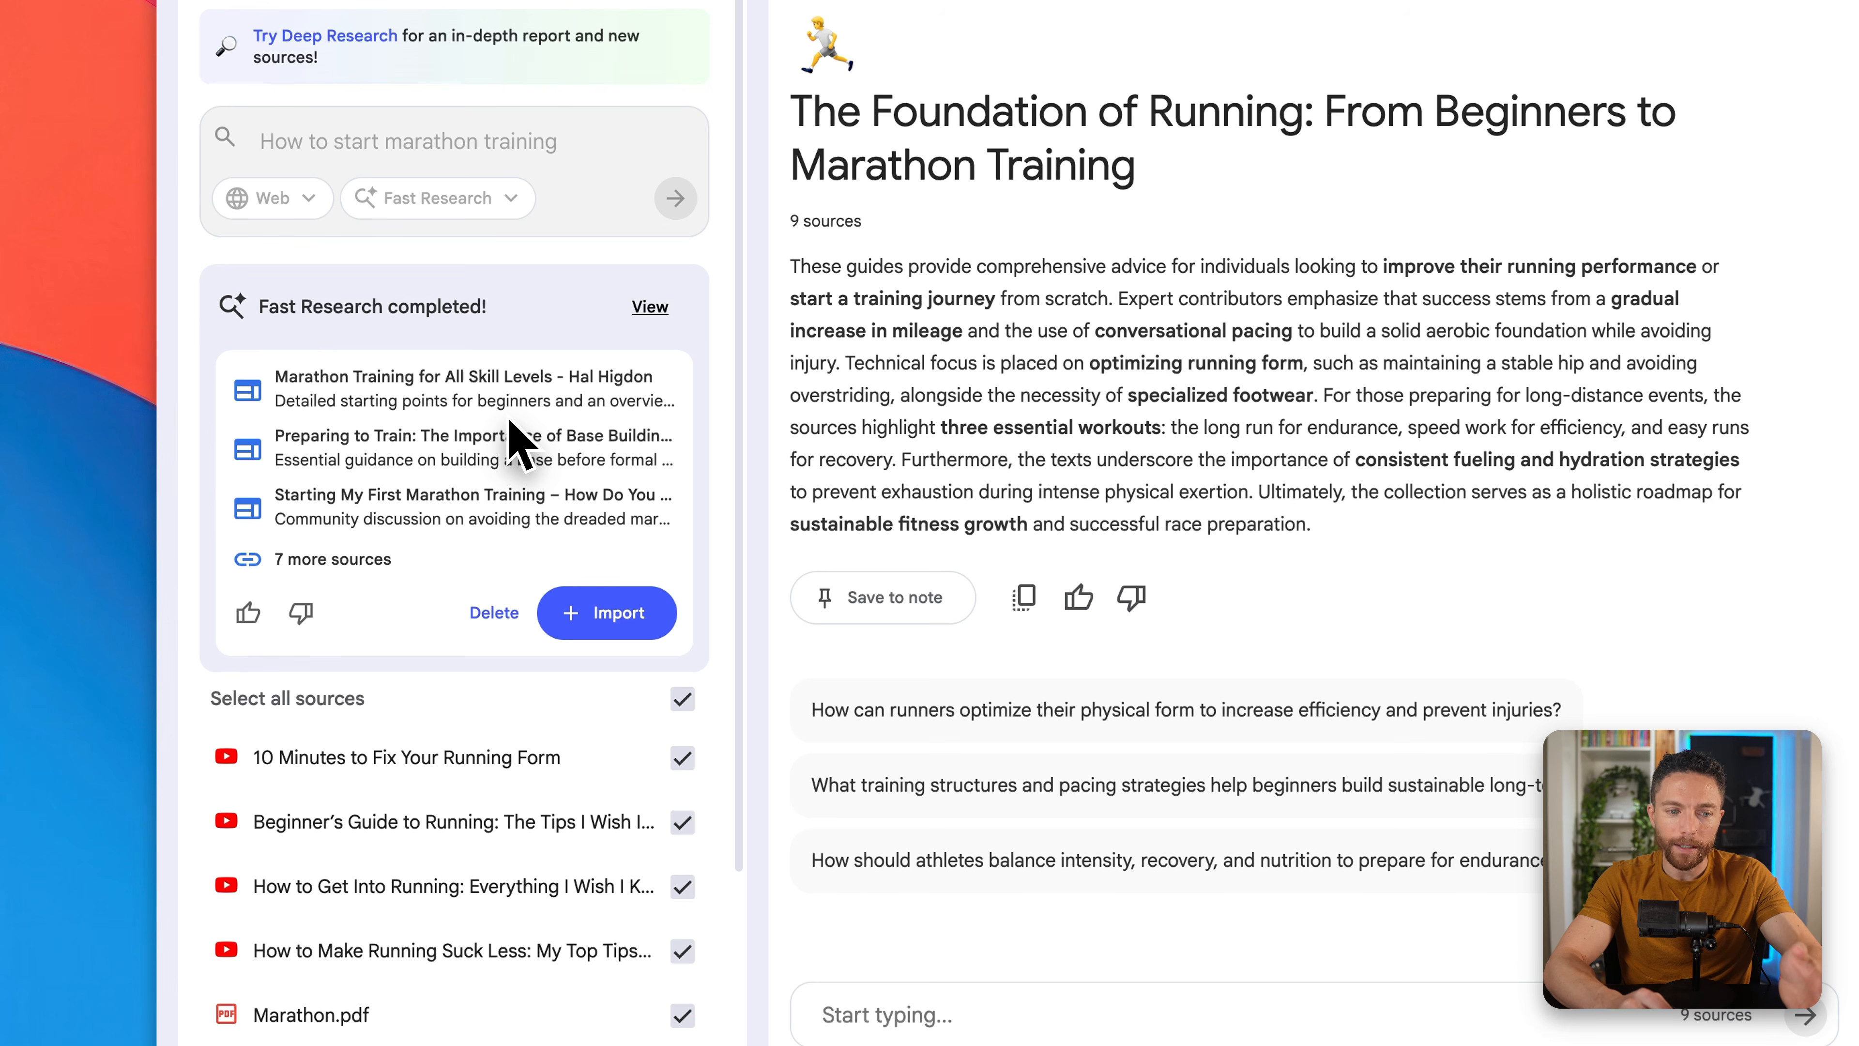
click(494, 613)
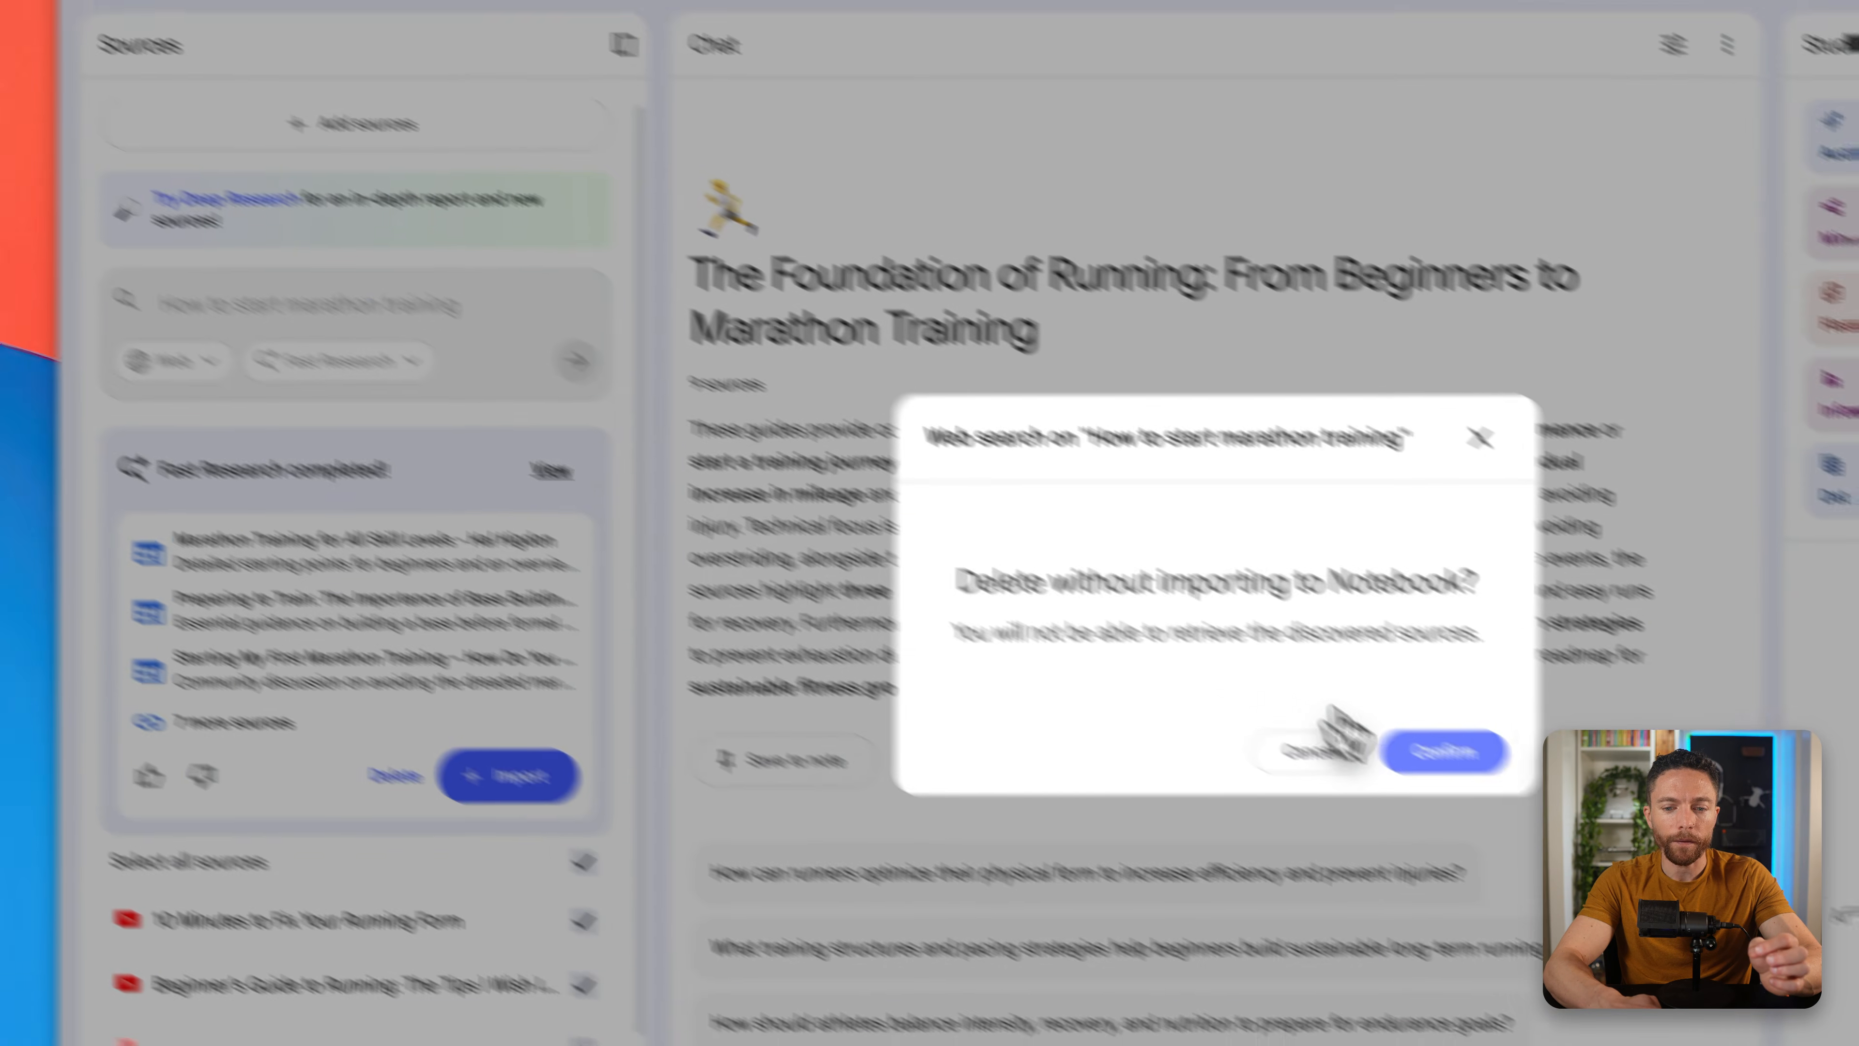
click(970, 531)
Step: Try the Deep Research mode for finding web sources, and return to Fast Research
click(511, 398)
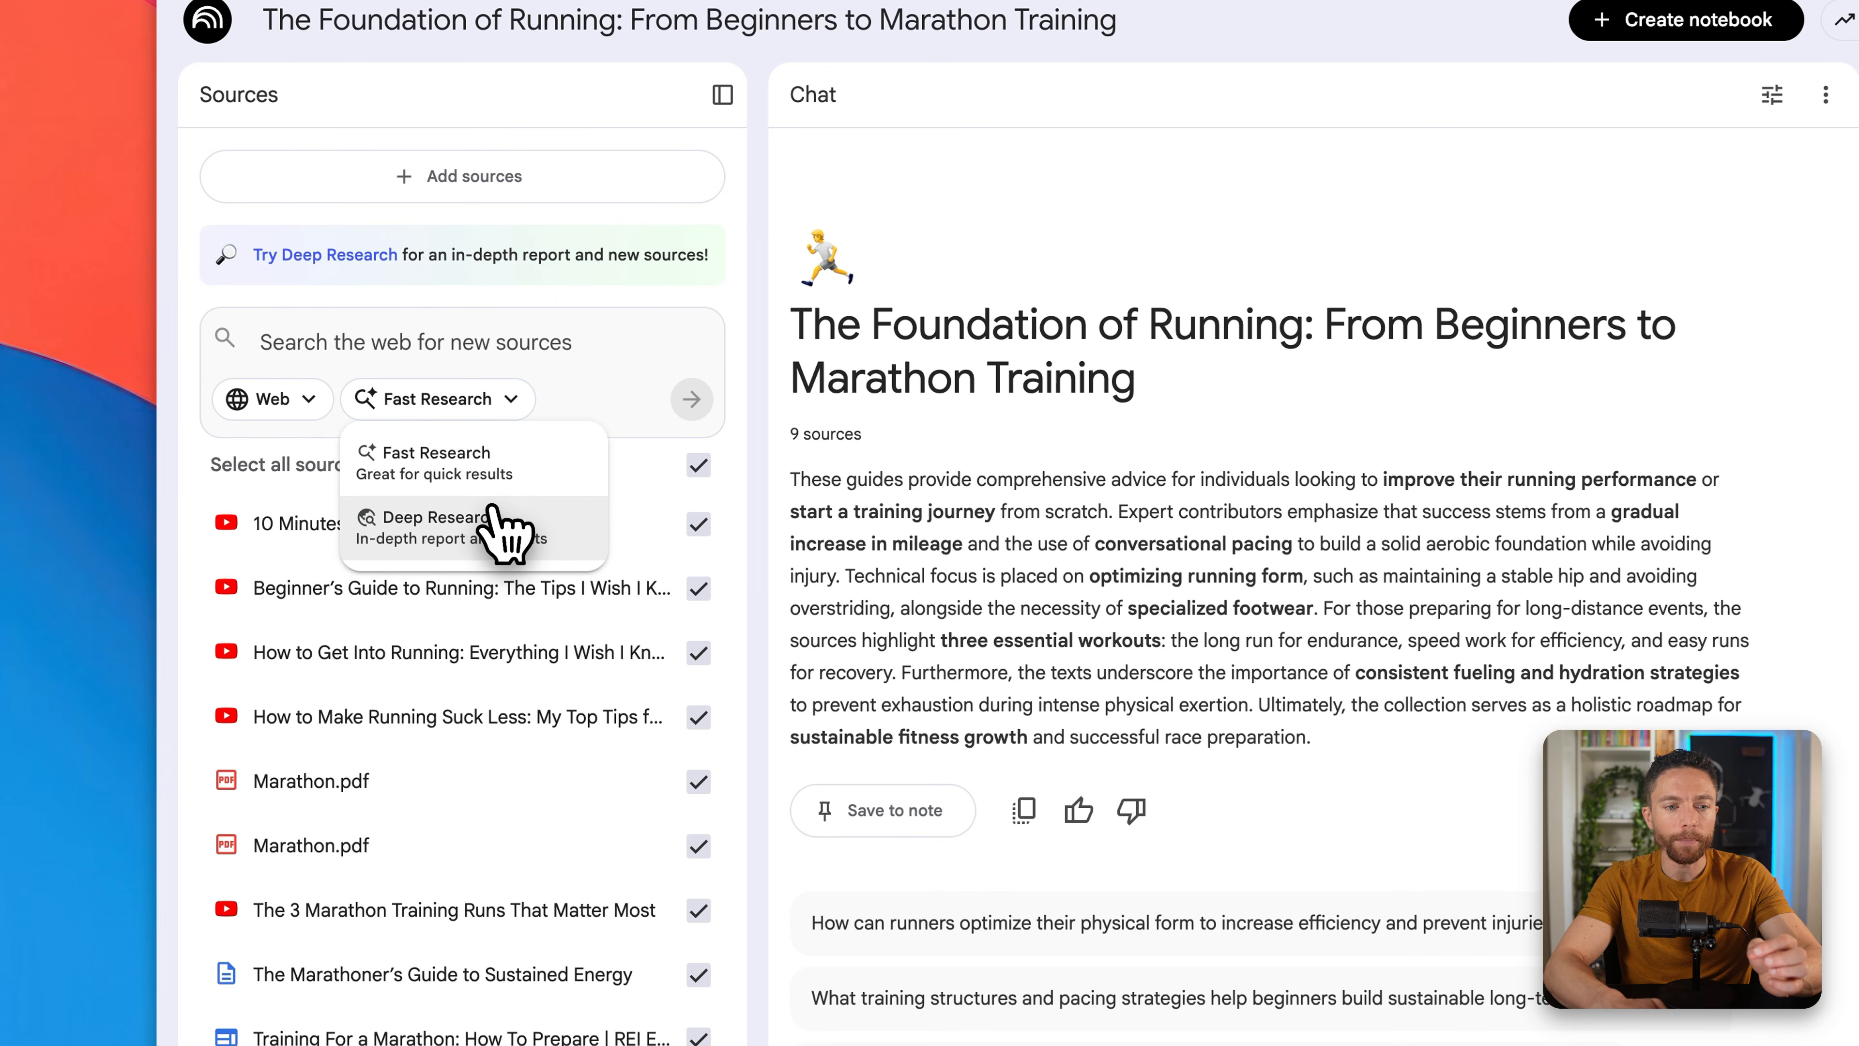
click(554, 530)
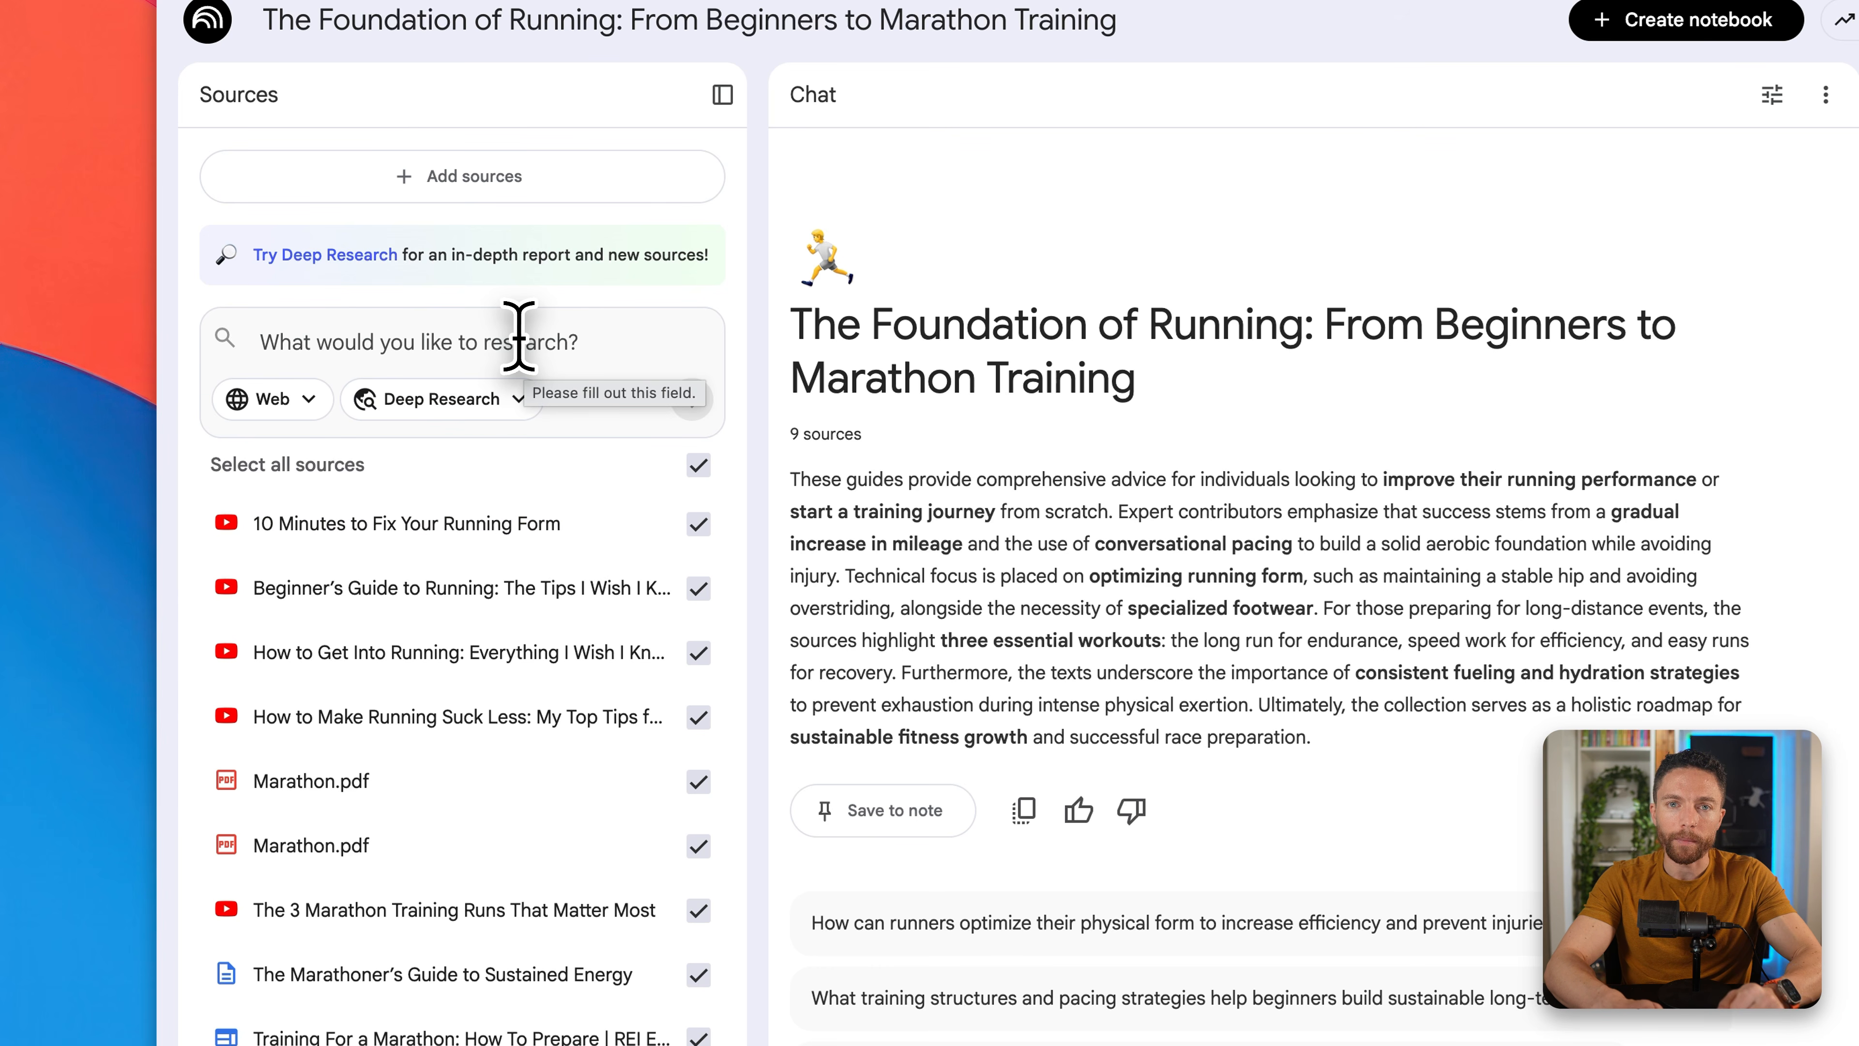
click(521, 400)
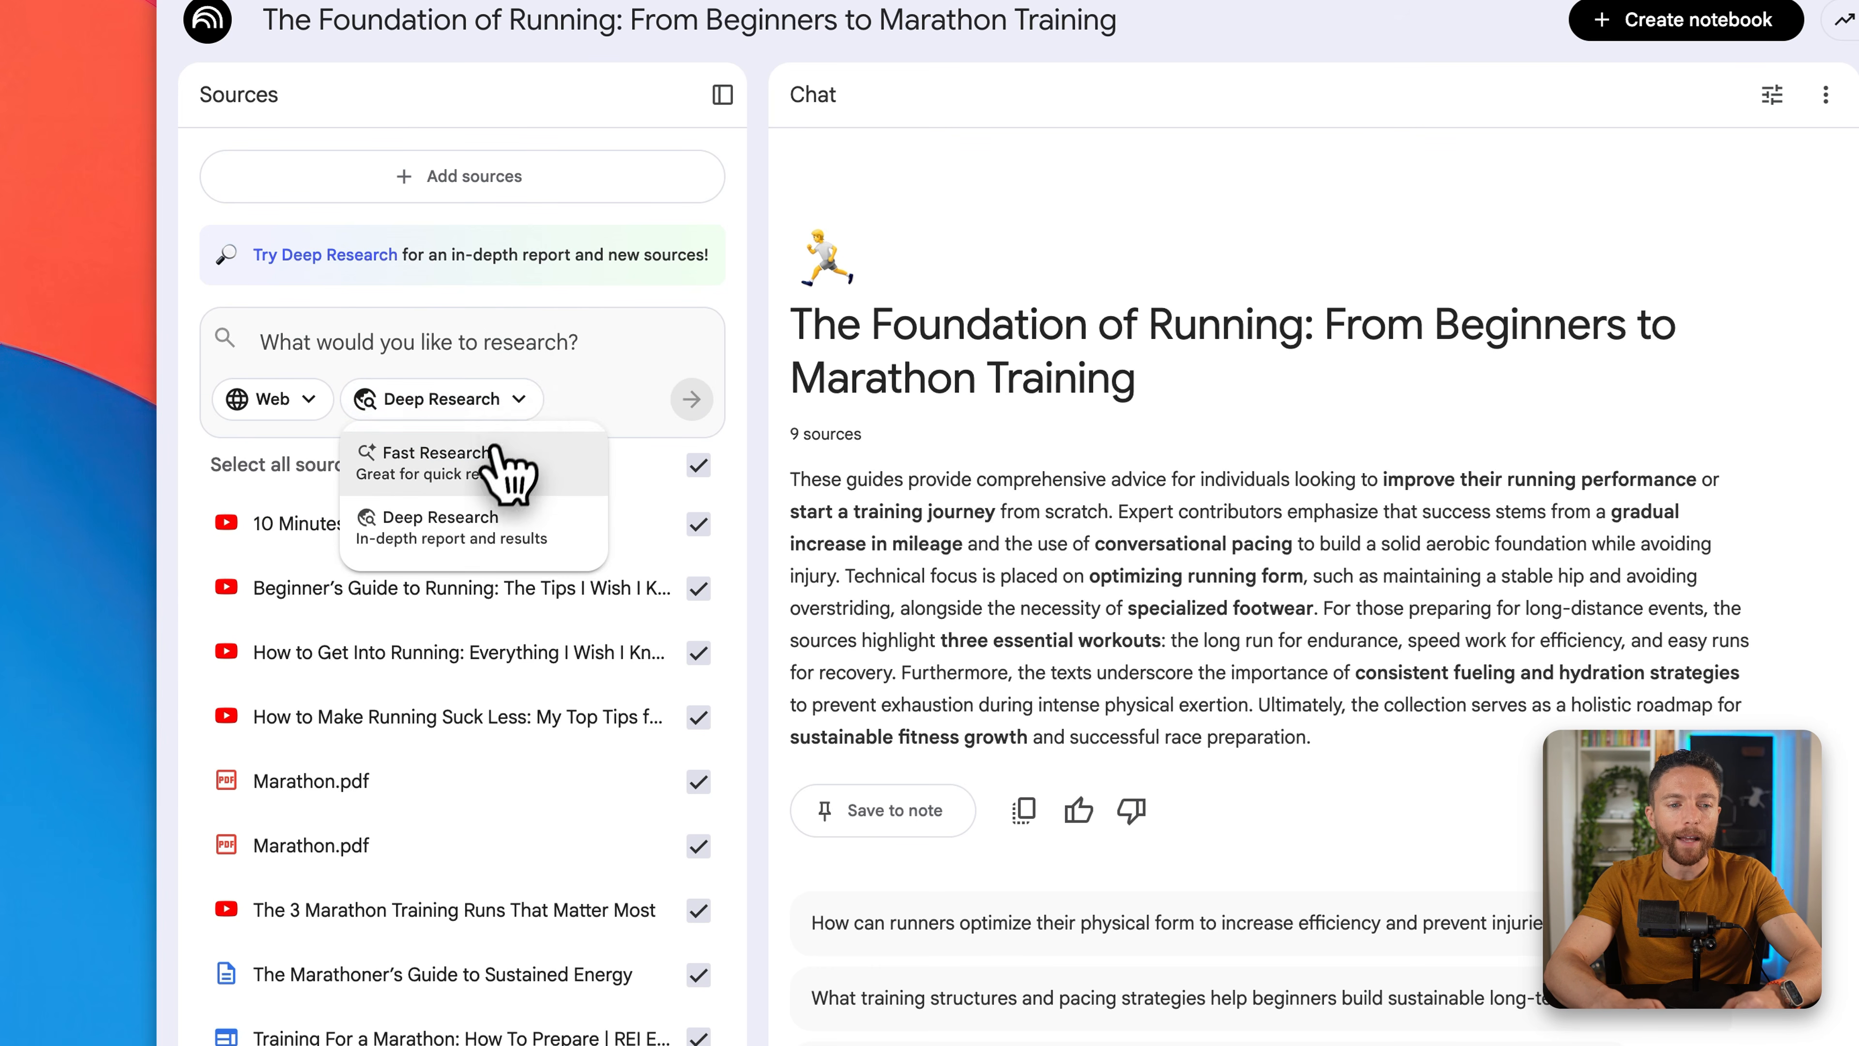
click(502, 460)
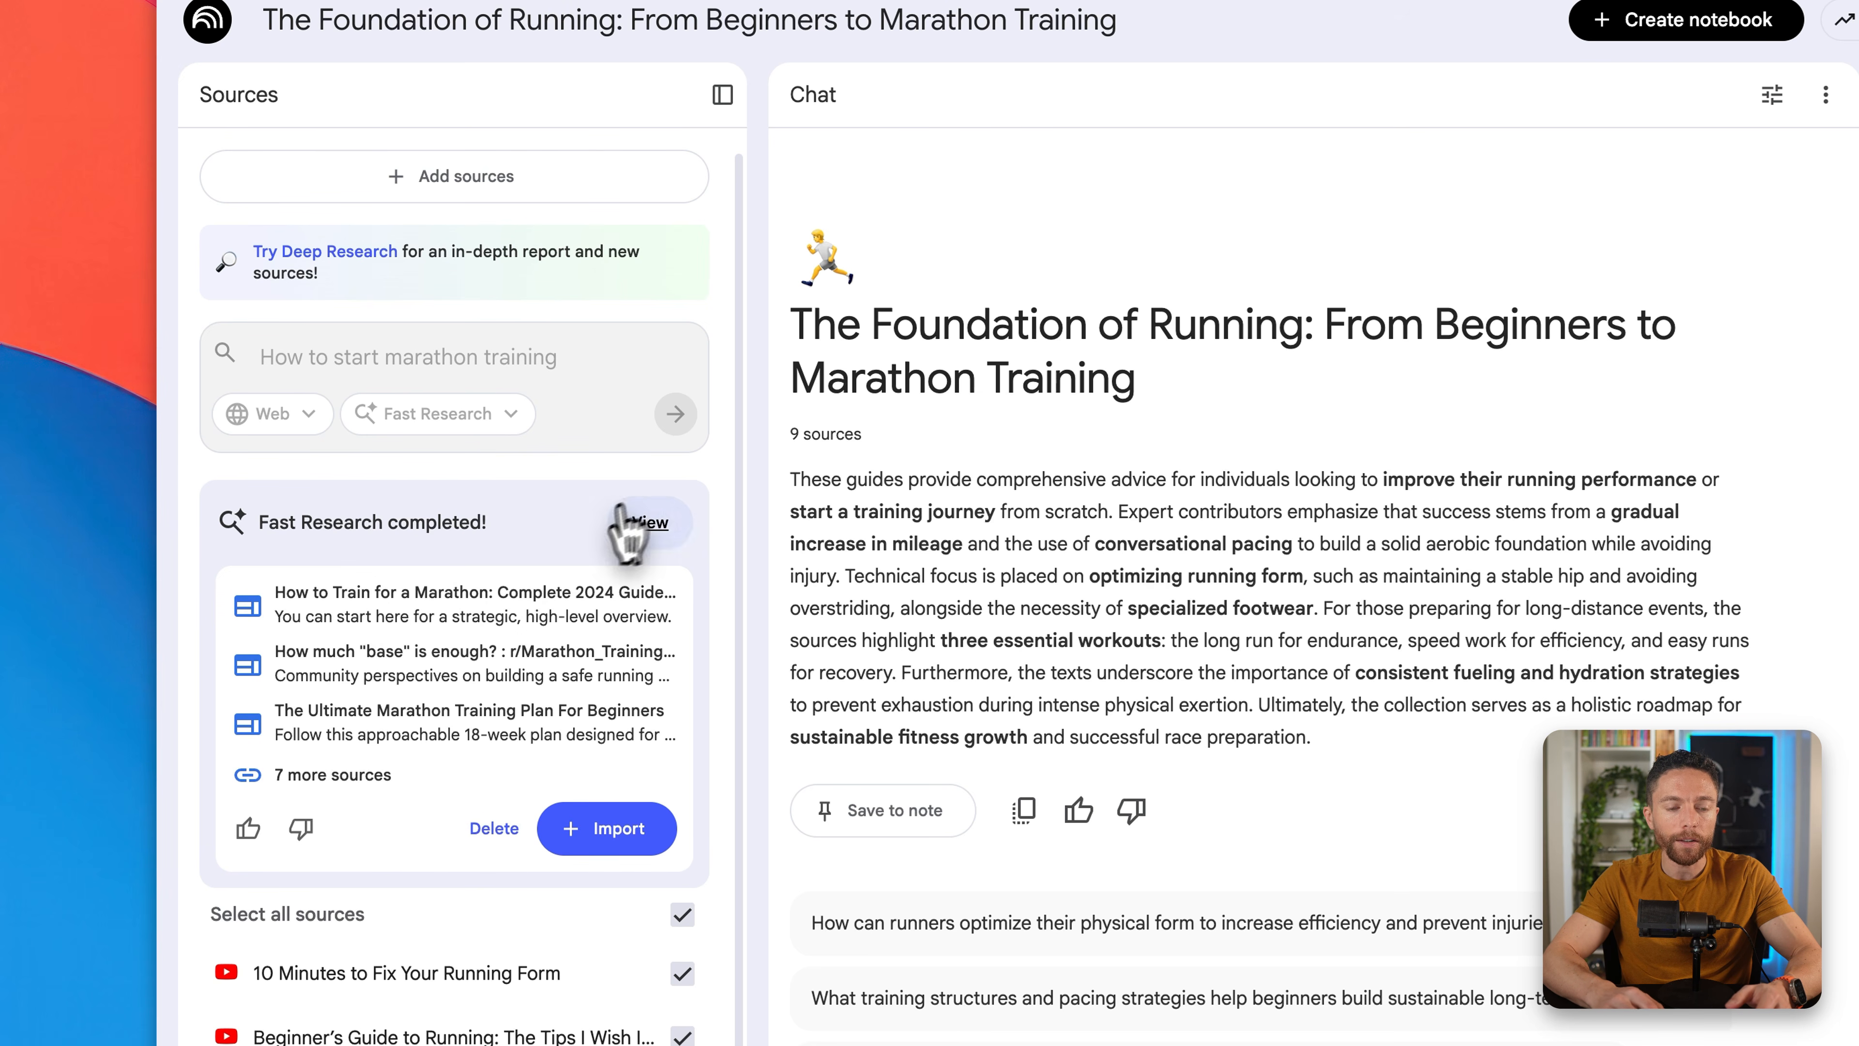
Step: View the discovered sources and examine the HIGH5 article "How to Train for a Marathon: Complete 2024 Guide", then return to the notebook
click(649, 521)
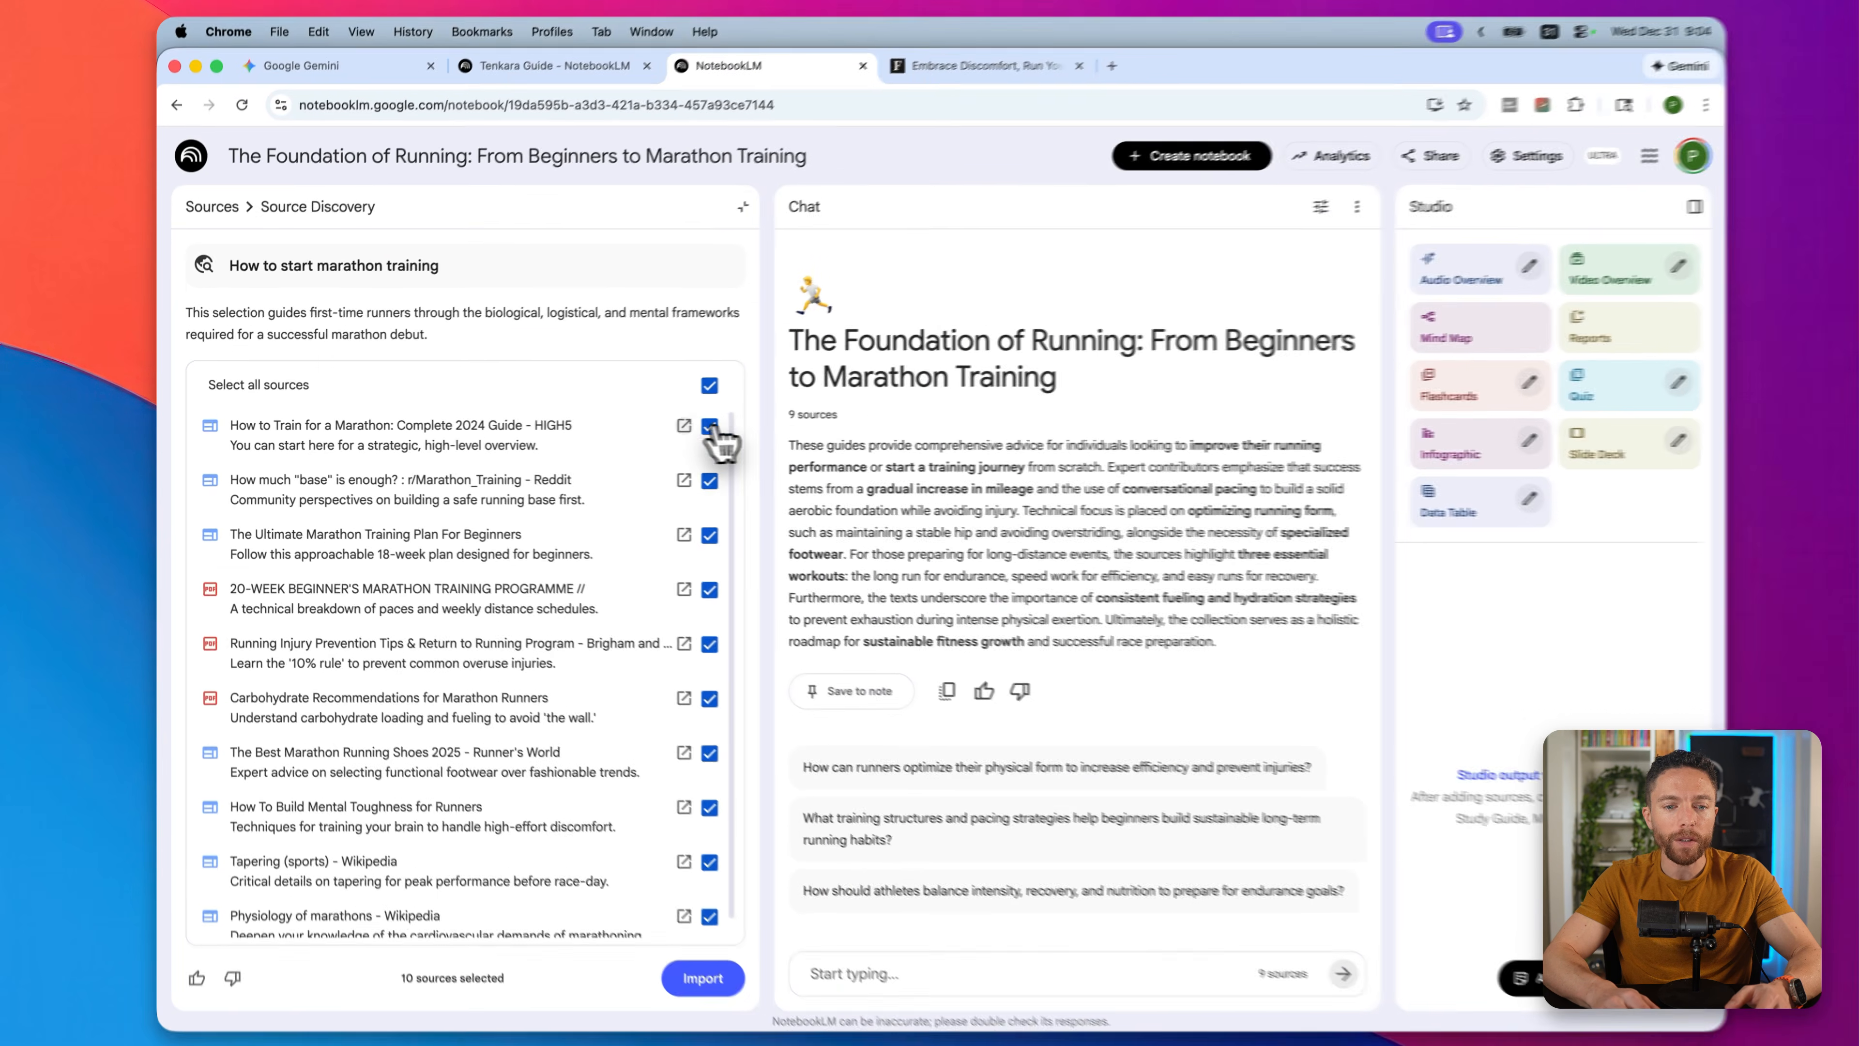
click(935, 419)
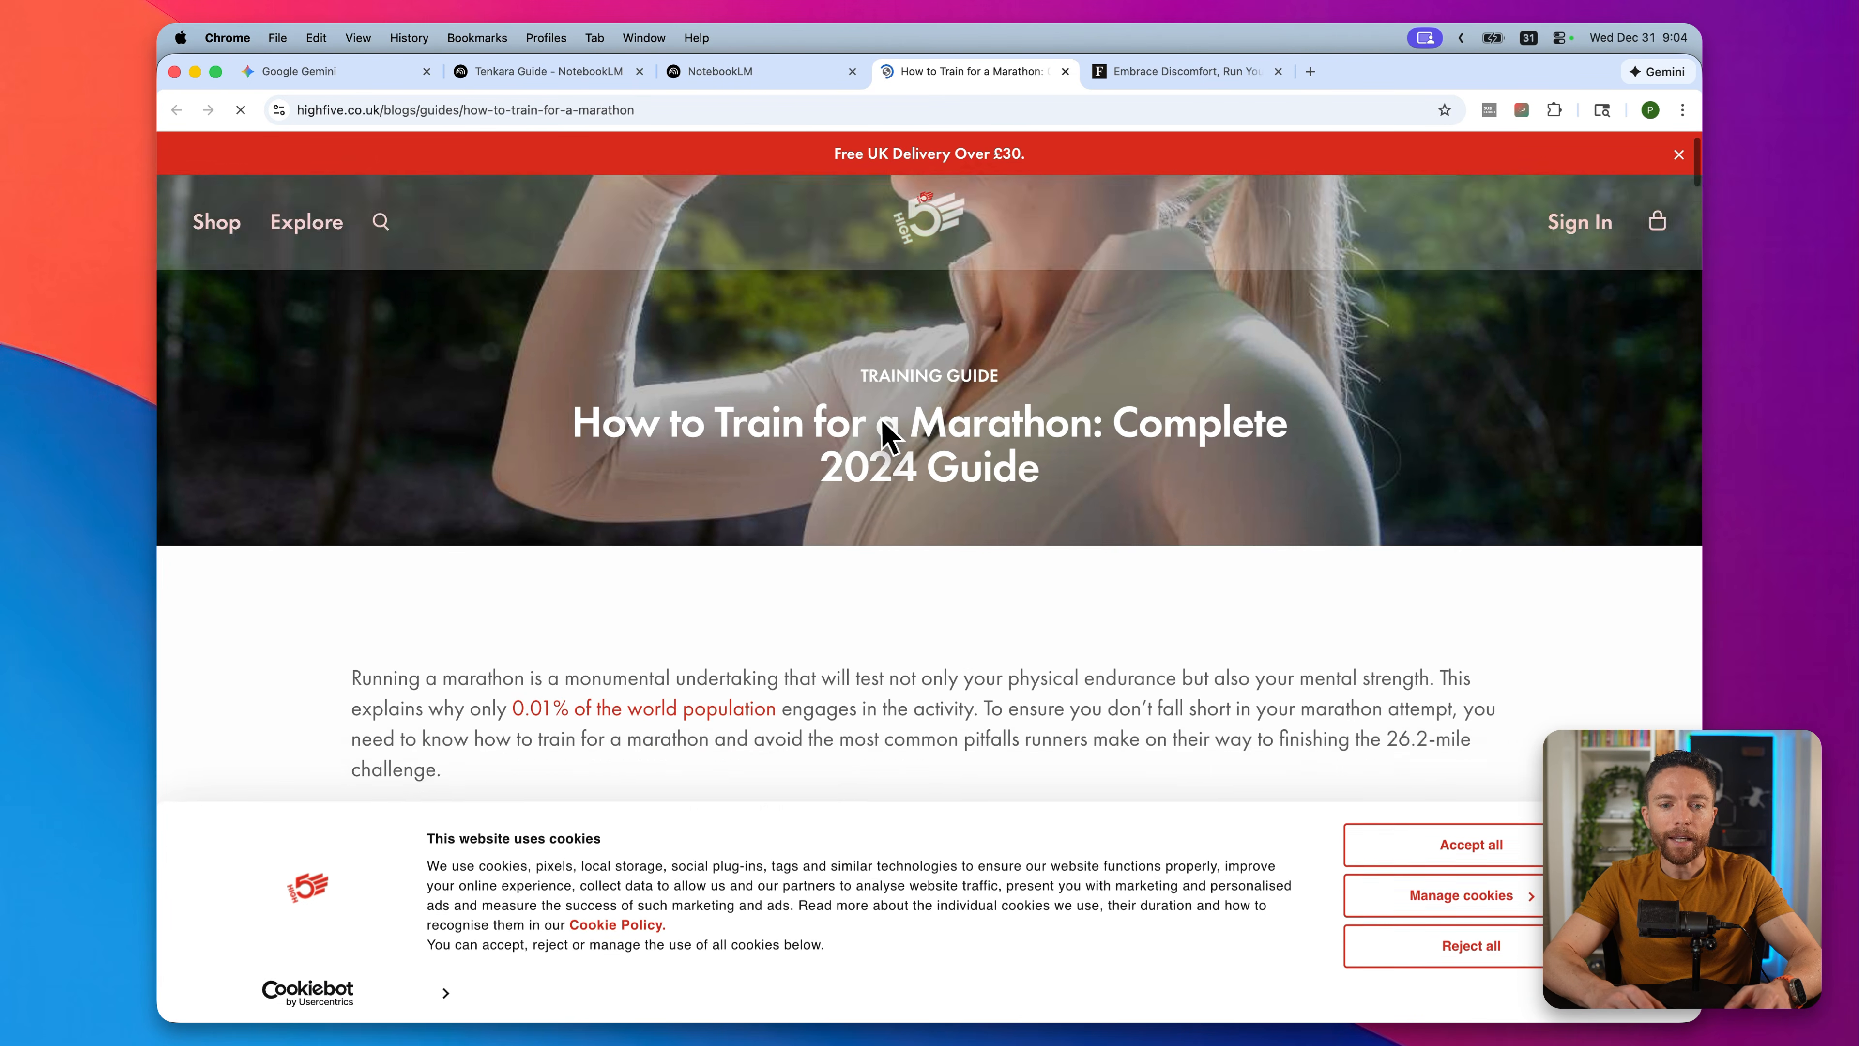
scroll(885, 436, down, 15)
scroll(886, 435, down, 10)
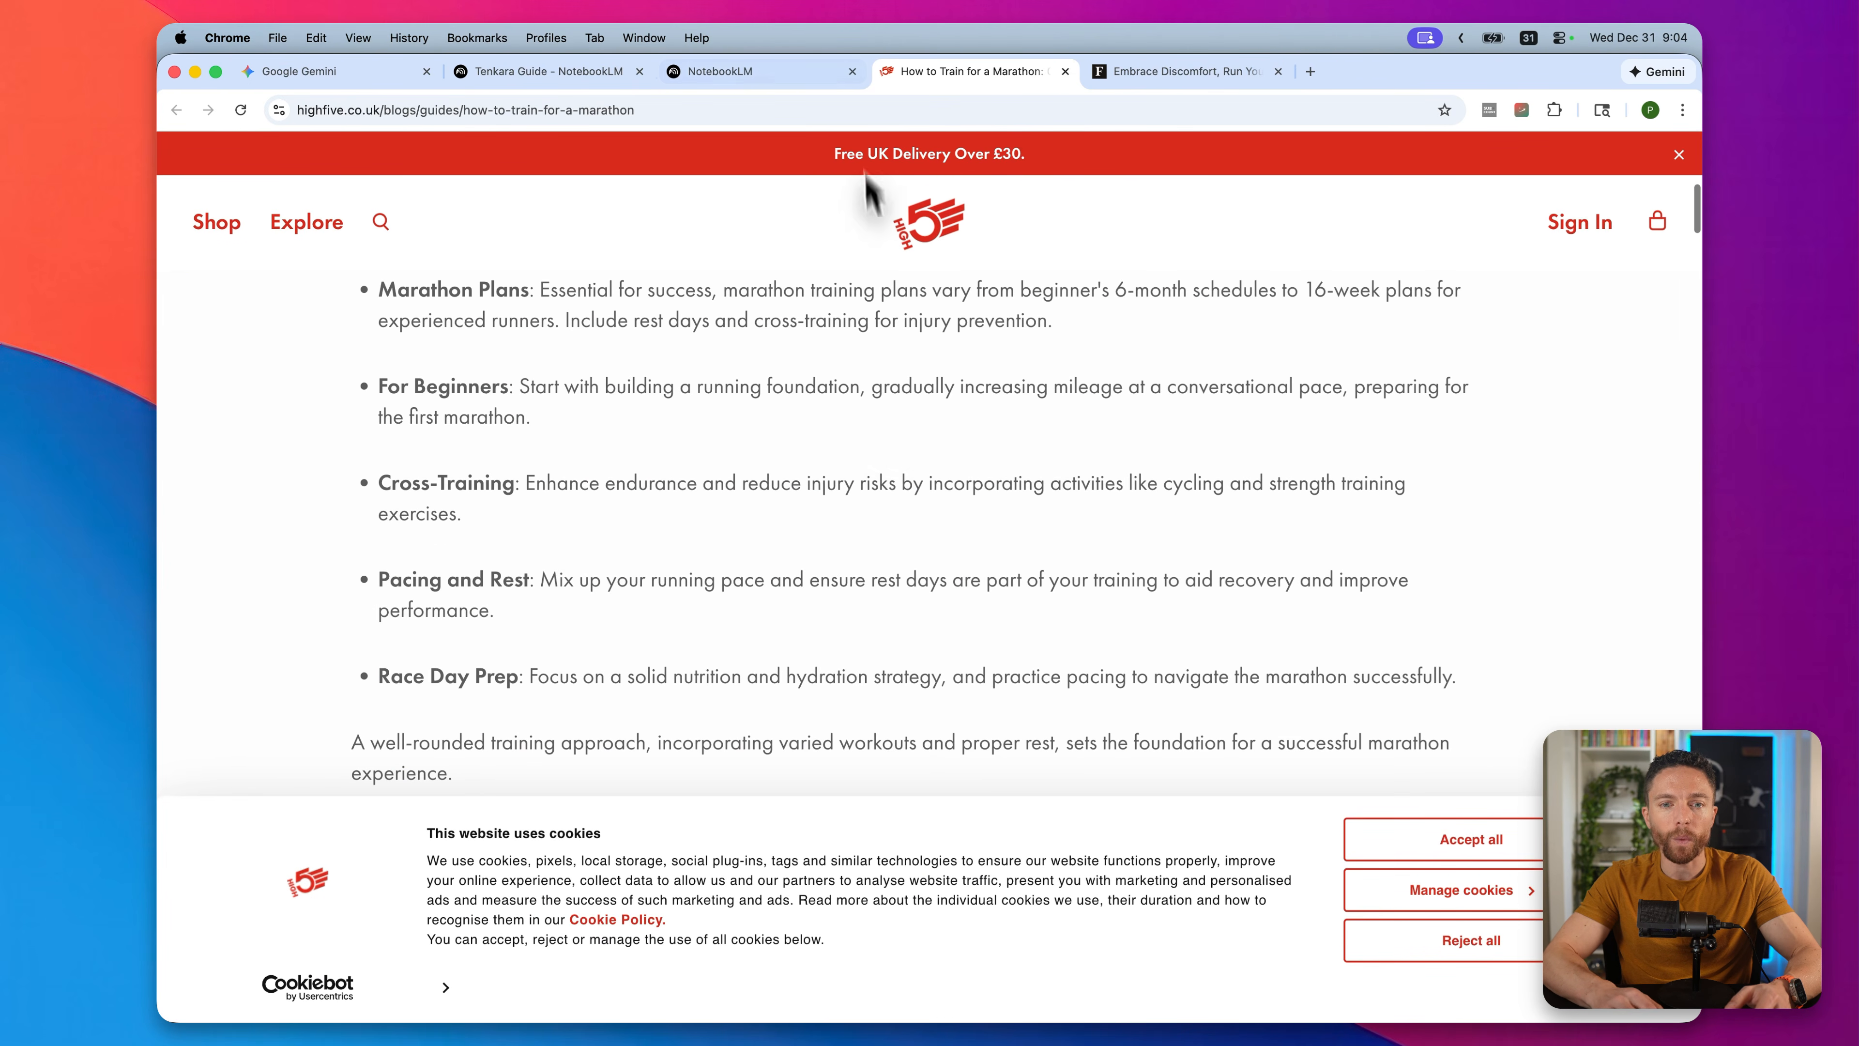
click(800, 73)
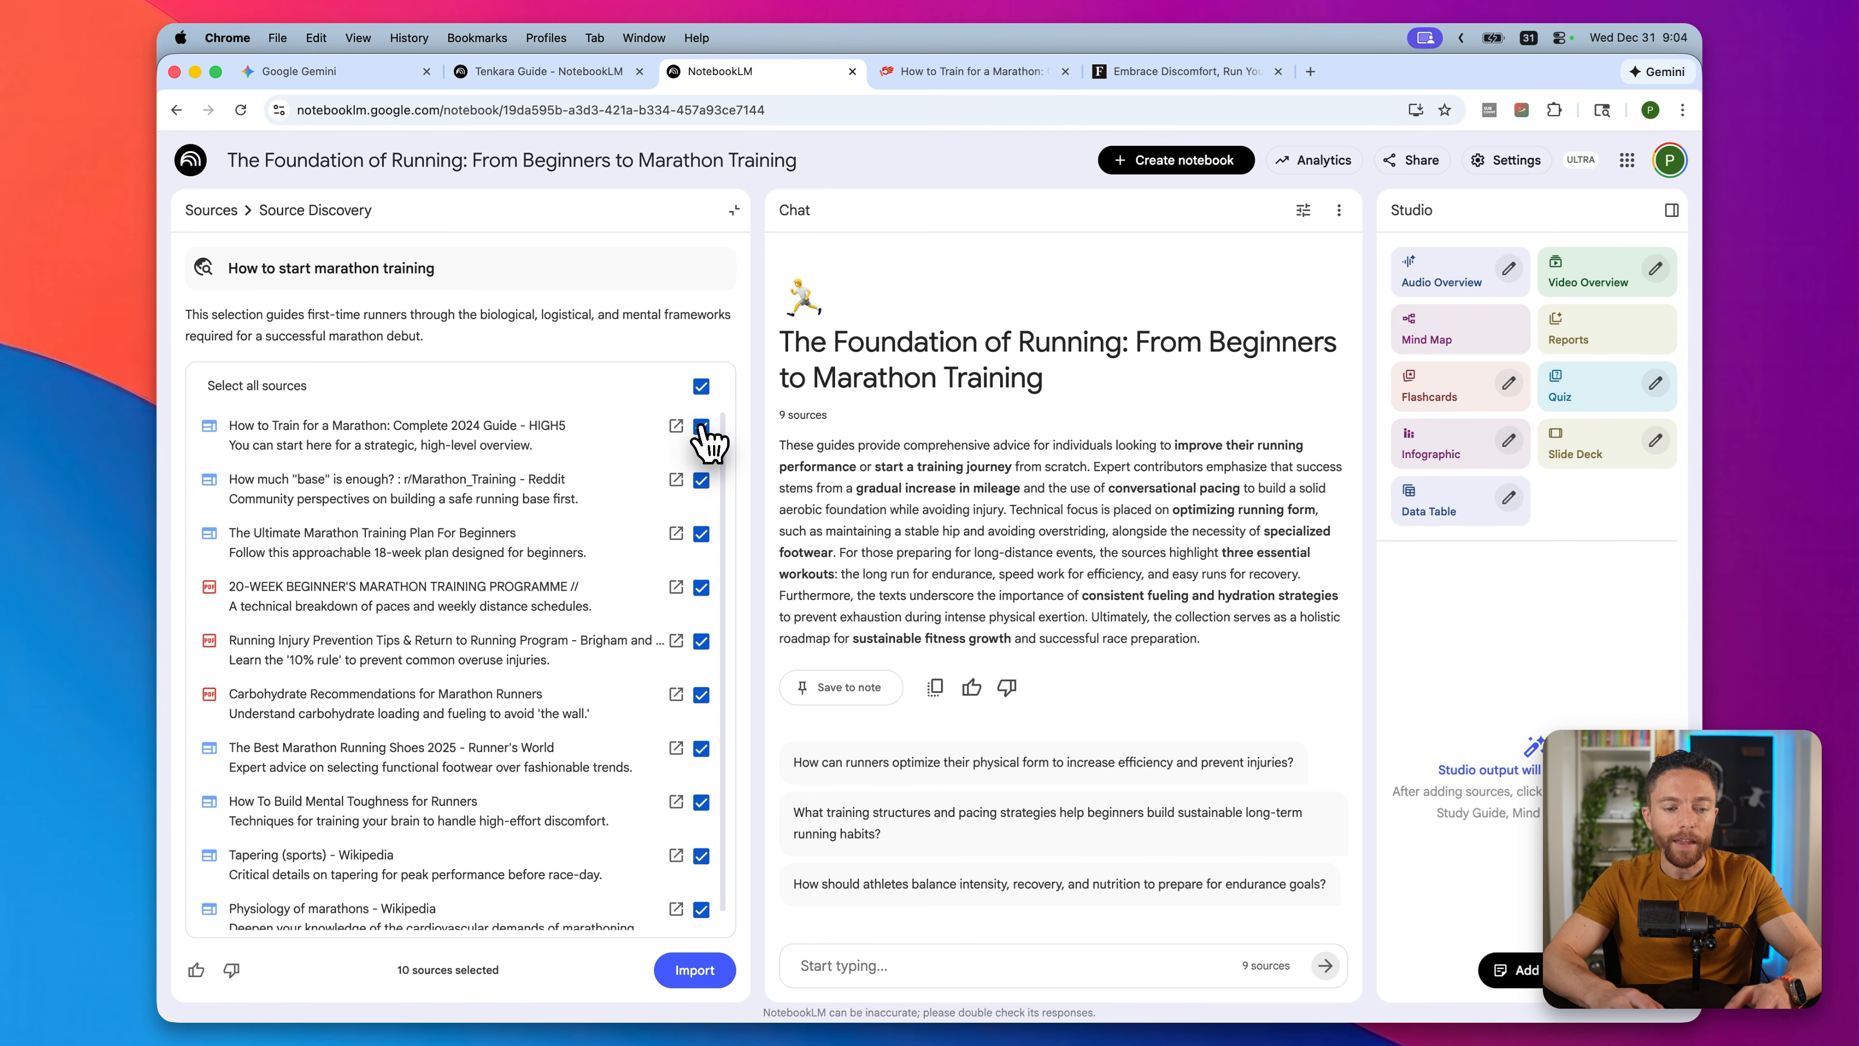
Step: Limit the import selection to the HIGH5 marathon guide, and reselect all the discovered sources
click(701, 385)
click(701, 426)
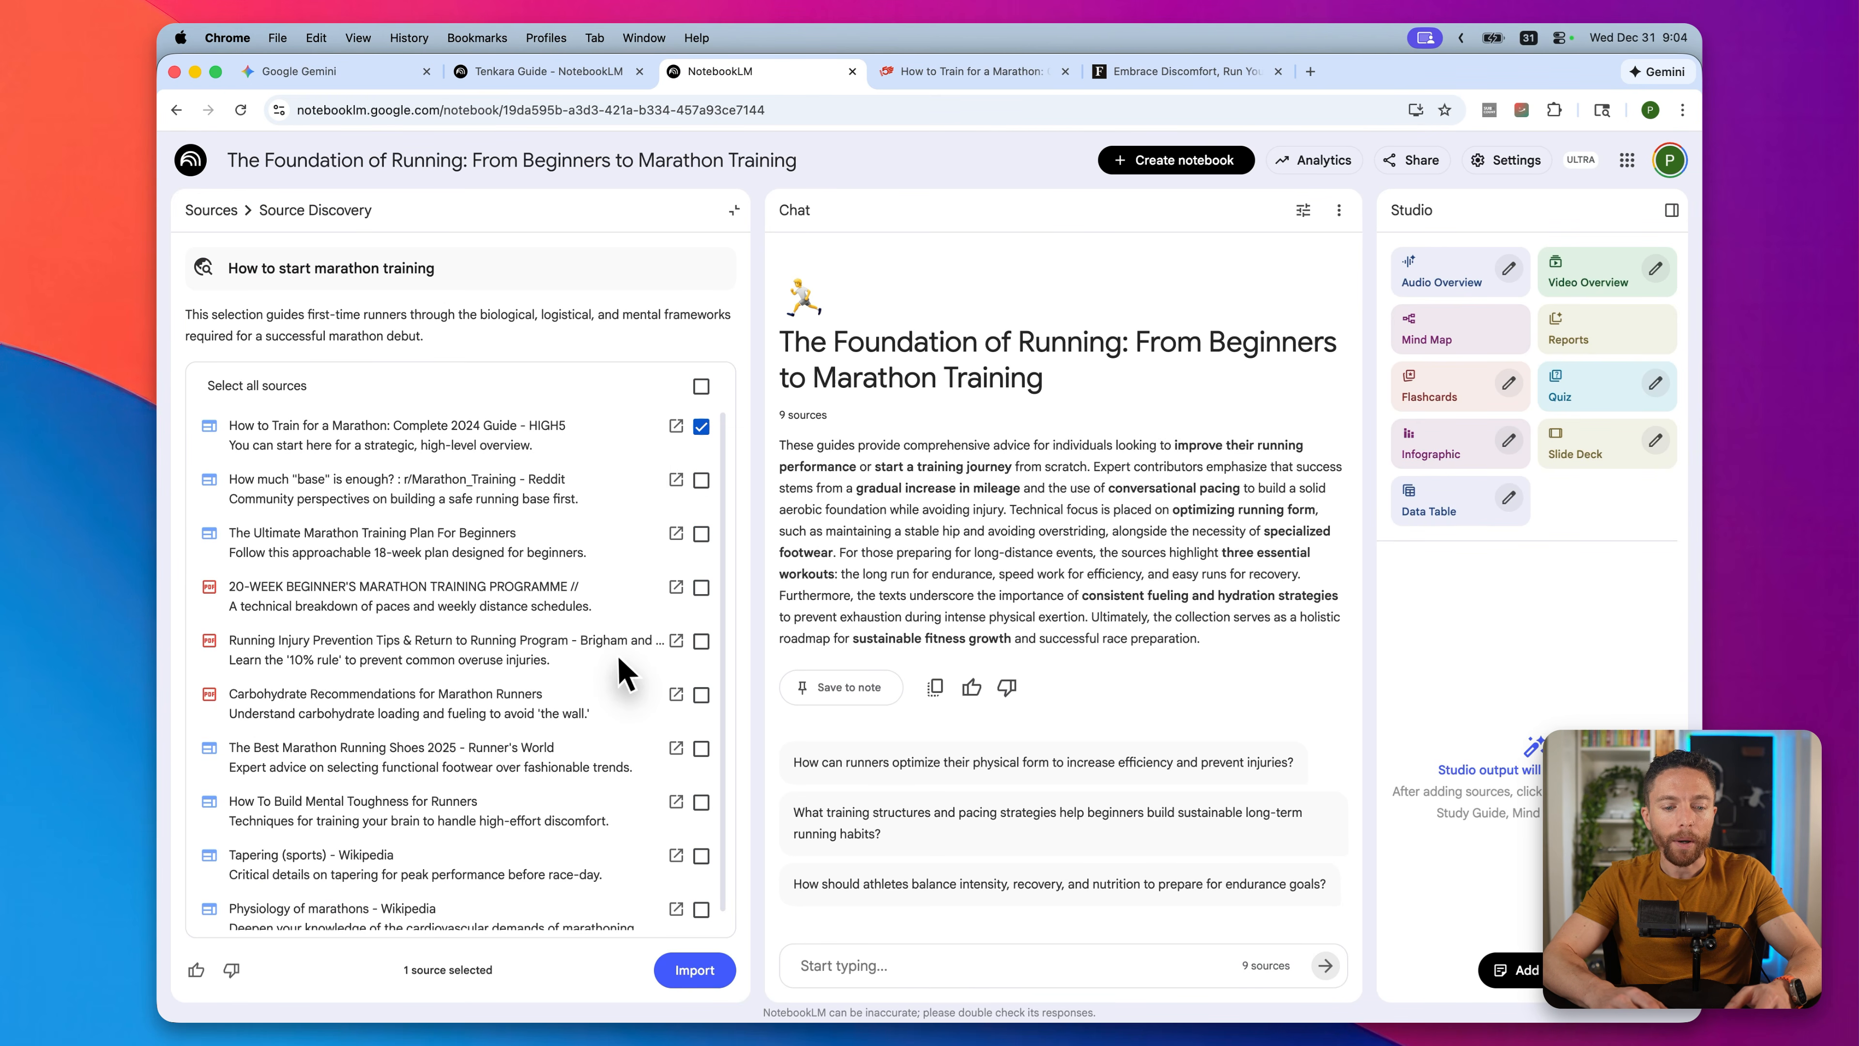
scroll(631, 644, down, 1)
click(701, 386)
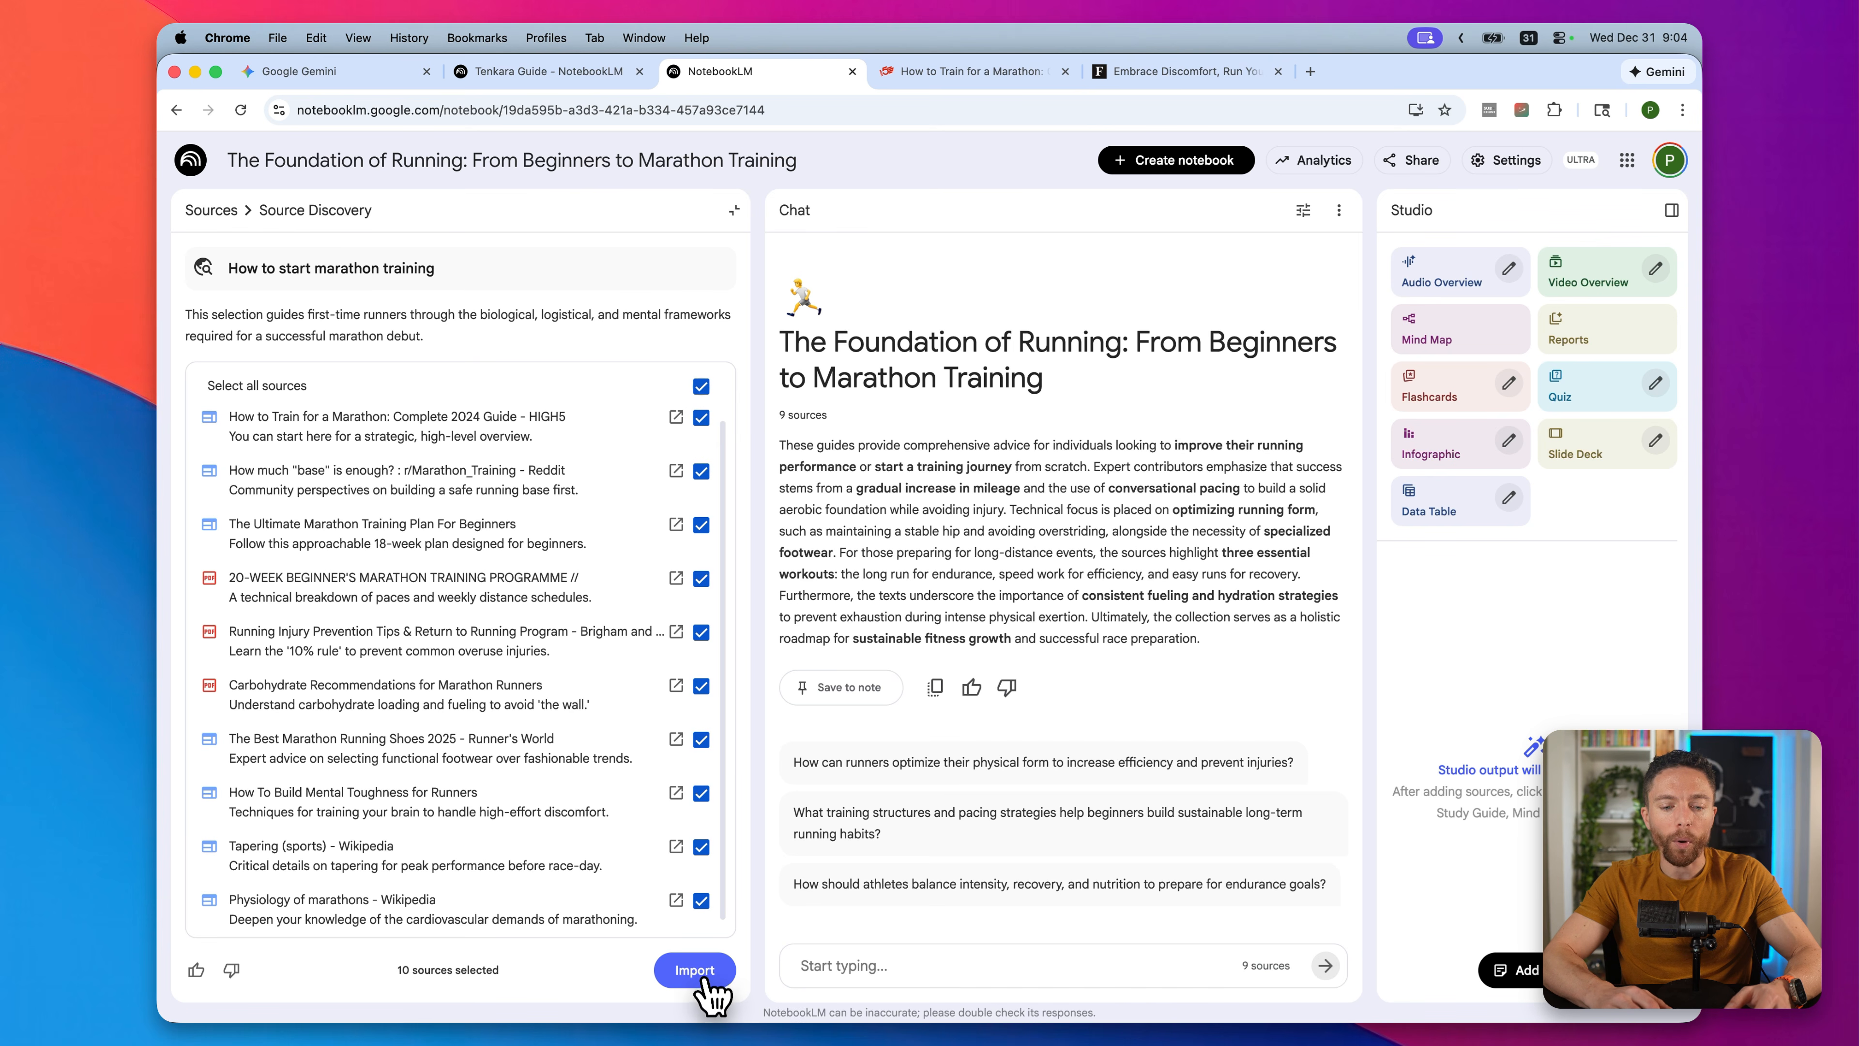
scroll(637, 787, down, 1)
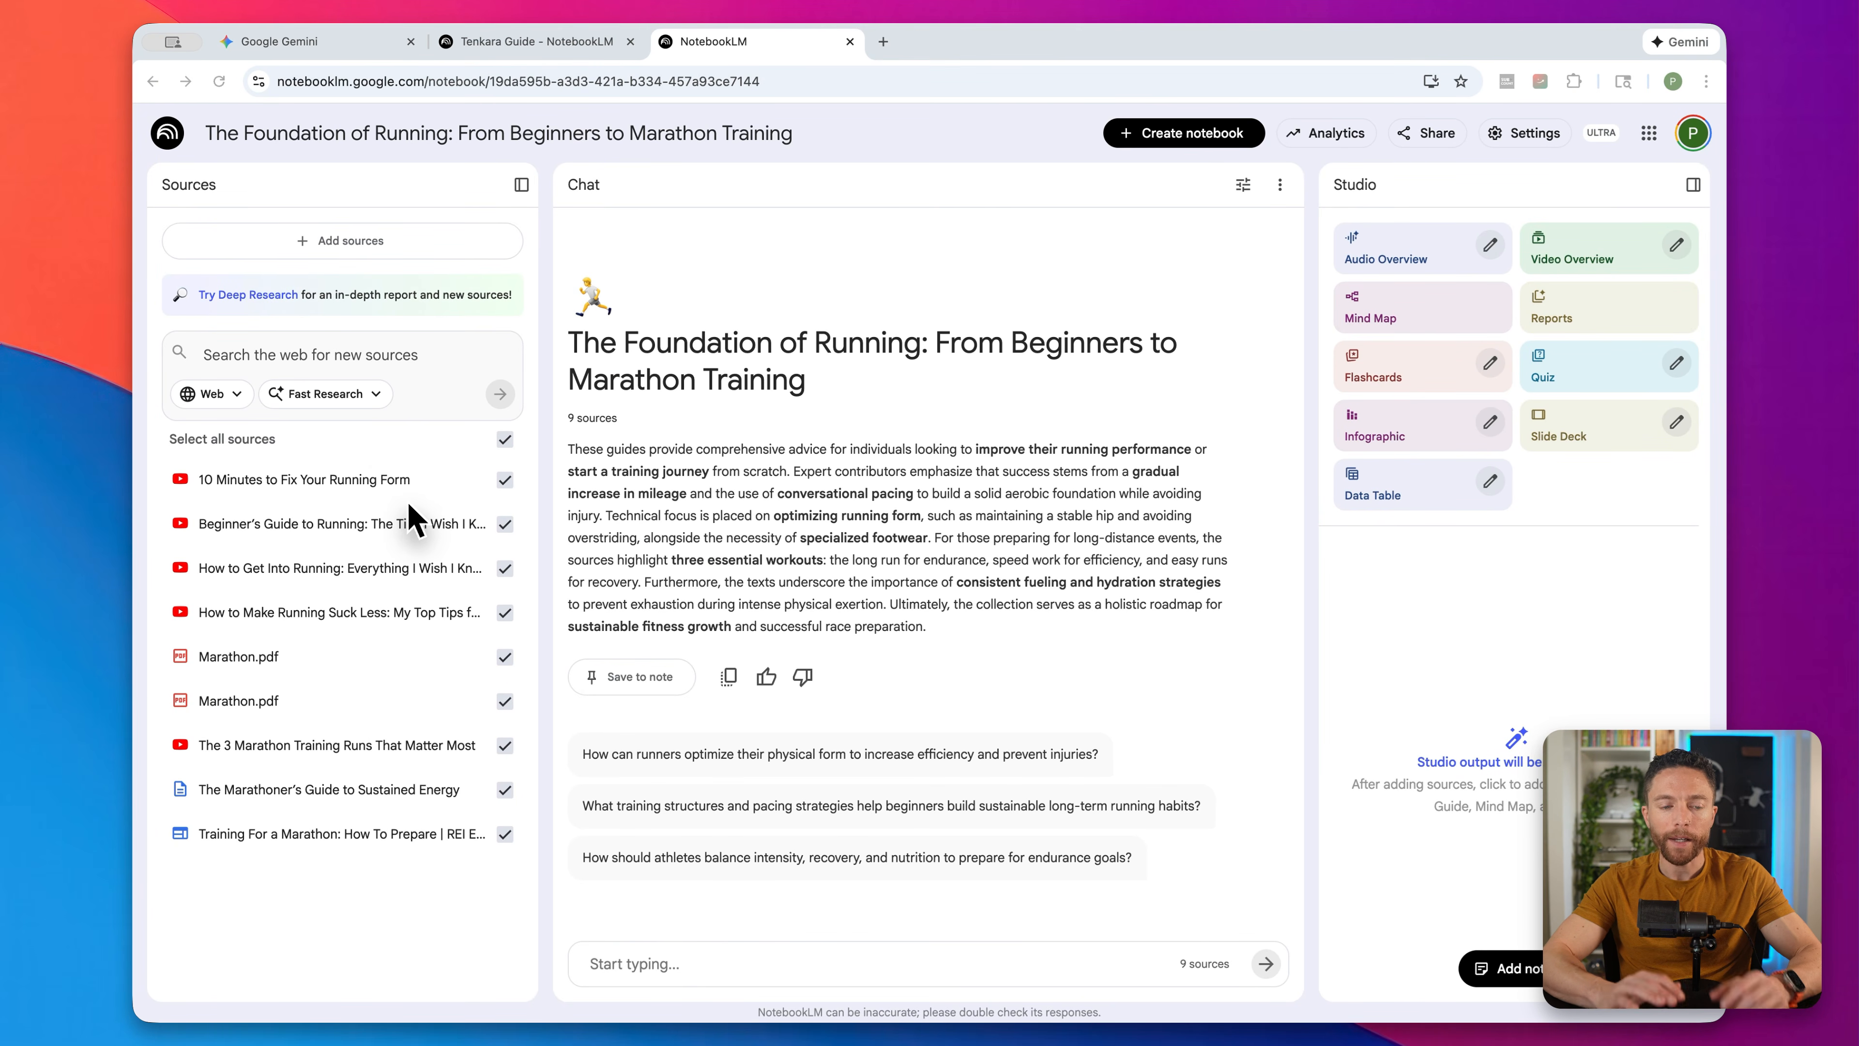
Step: Check the notebook's source limit in the dialog for adding sources, and close it
click(410, 260)
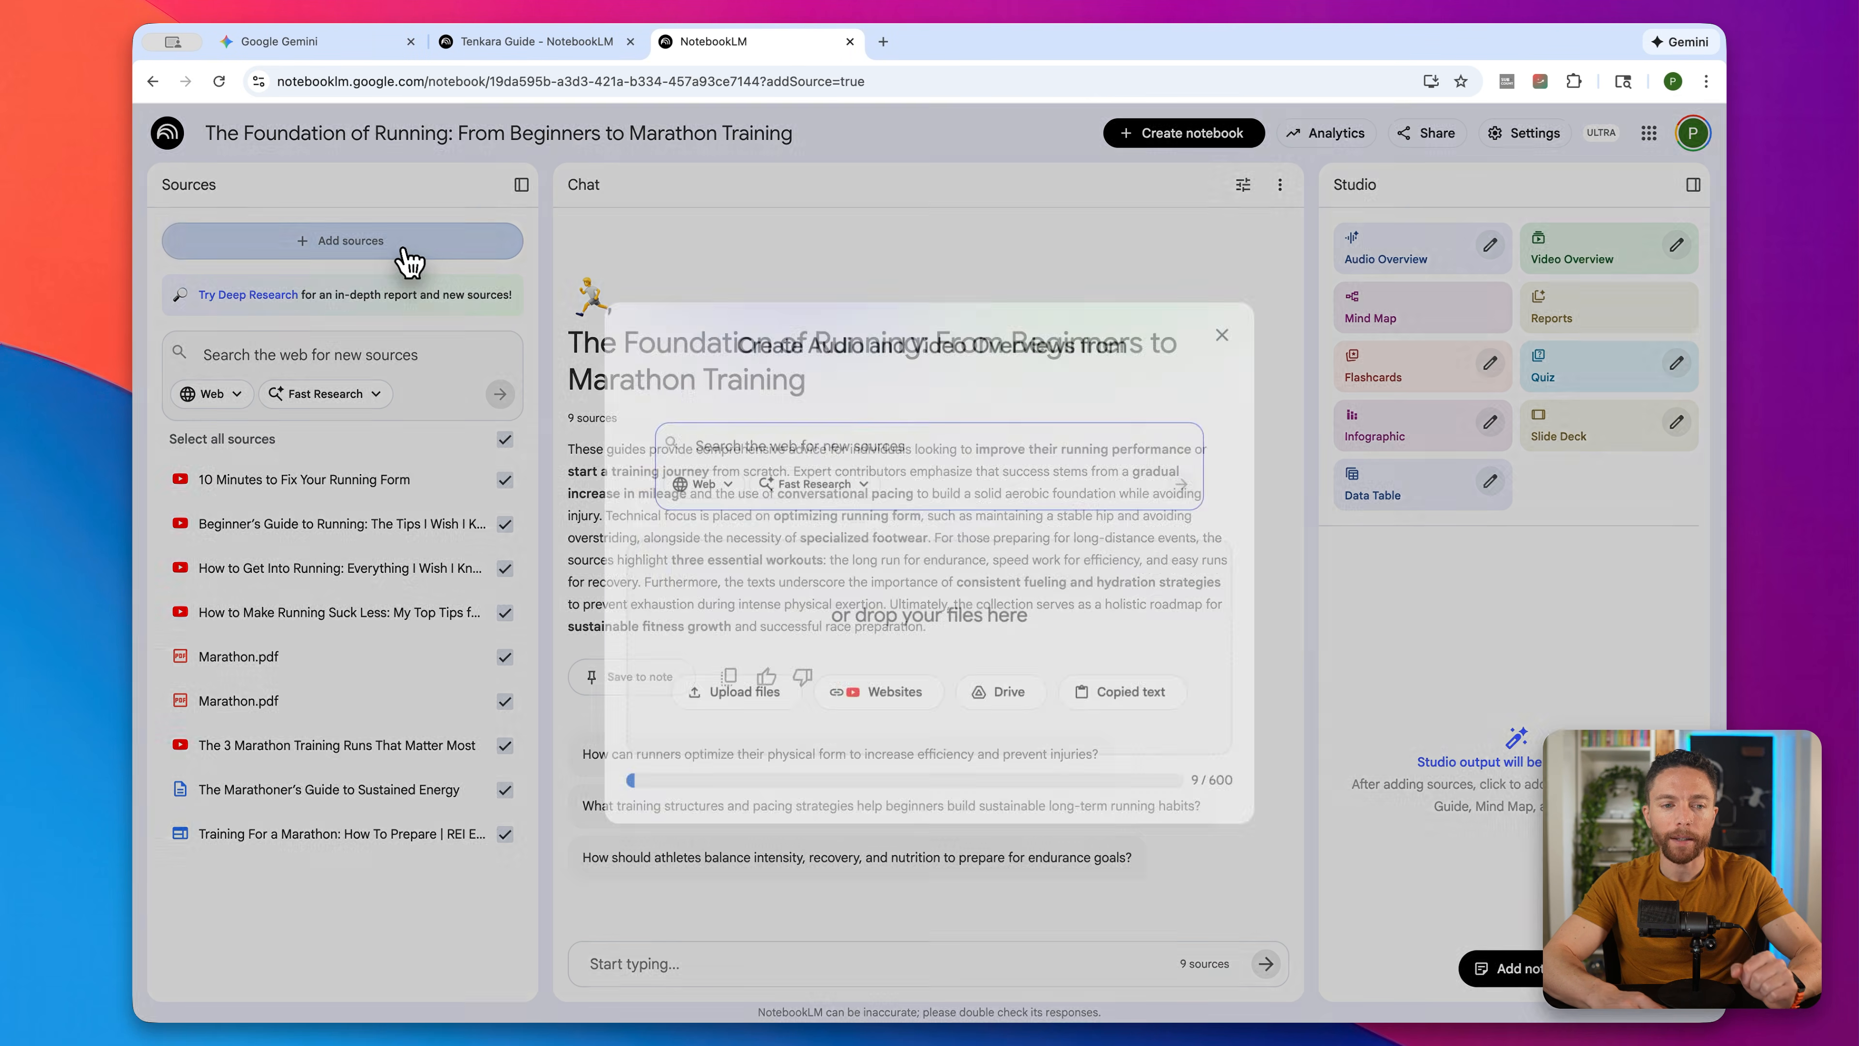
click(1228, 330)
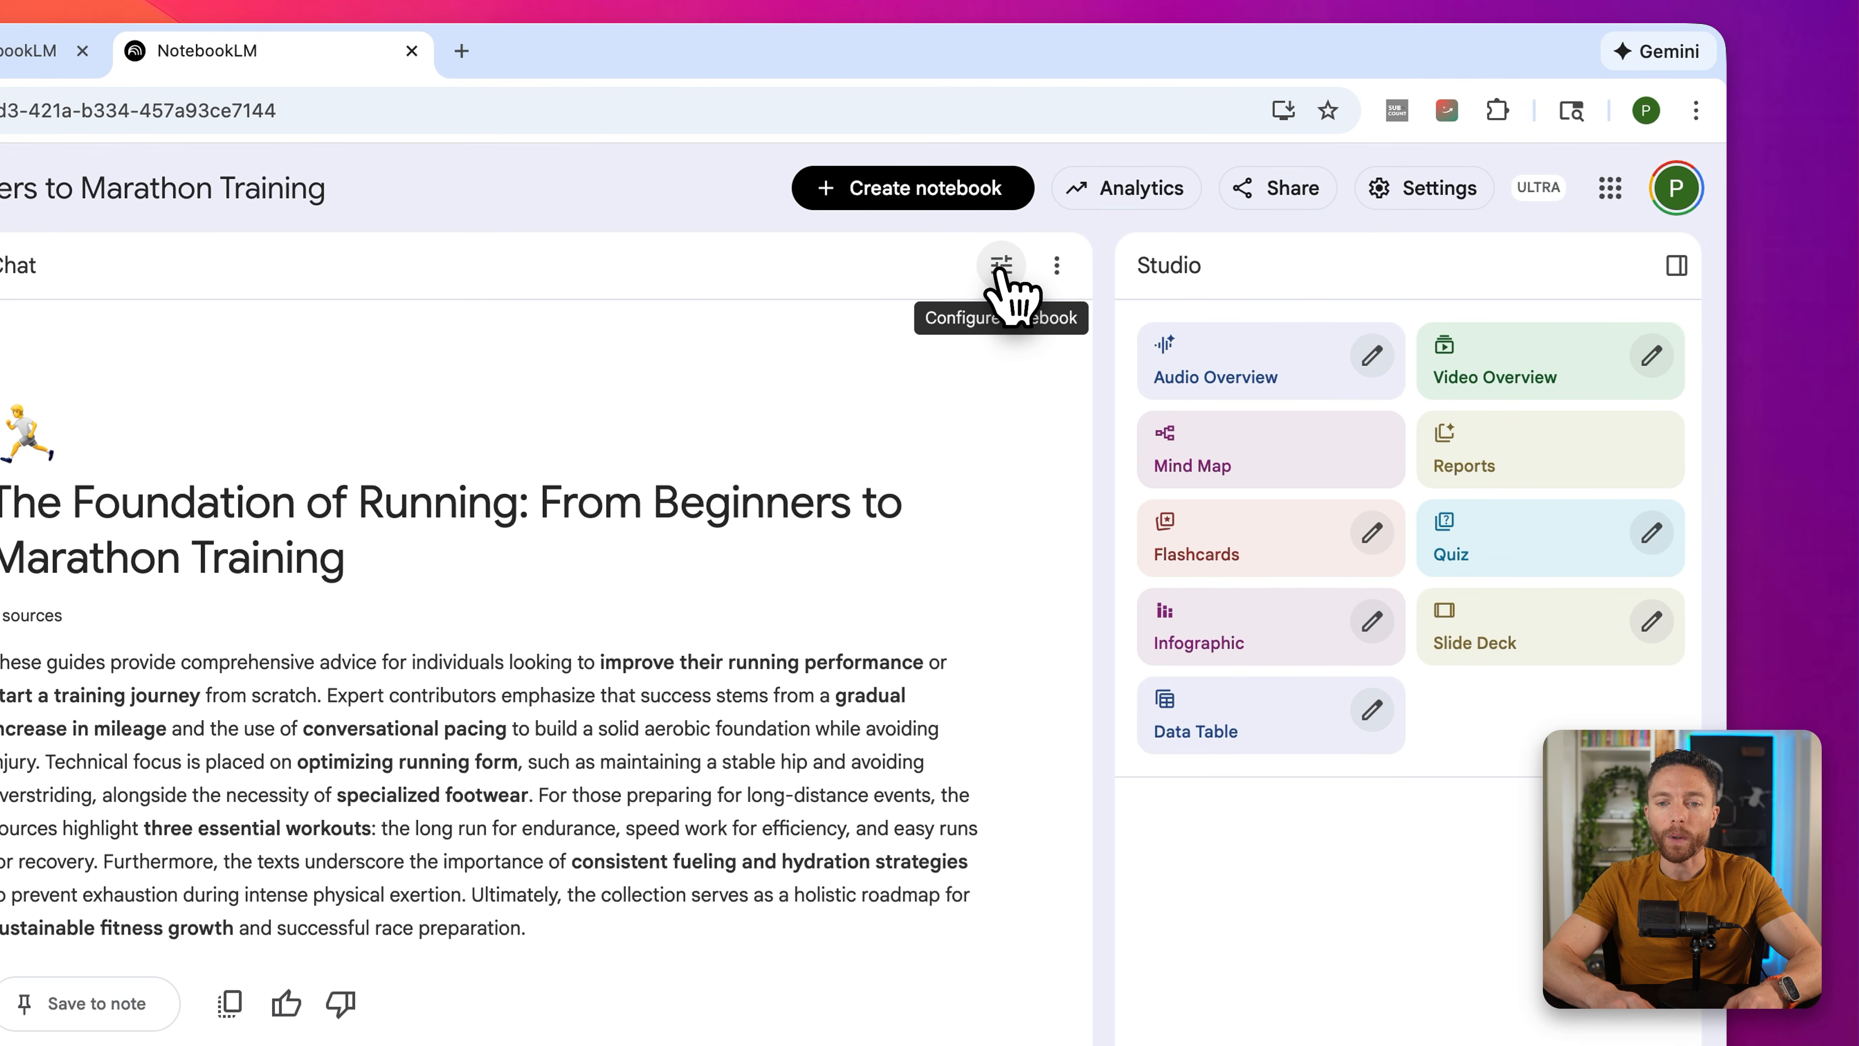
Step: Configure the chat with a custom role: elite marathon training coach with 20 years of experience, "Empathetic but Disciplined", prioritizing injury prevention and consistency over "hero workouts."
click(1001, 266)
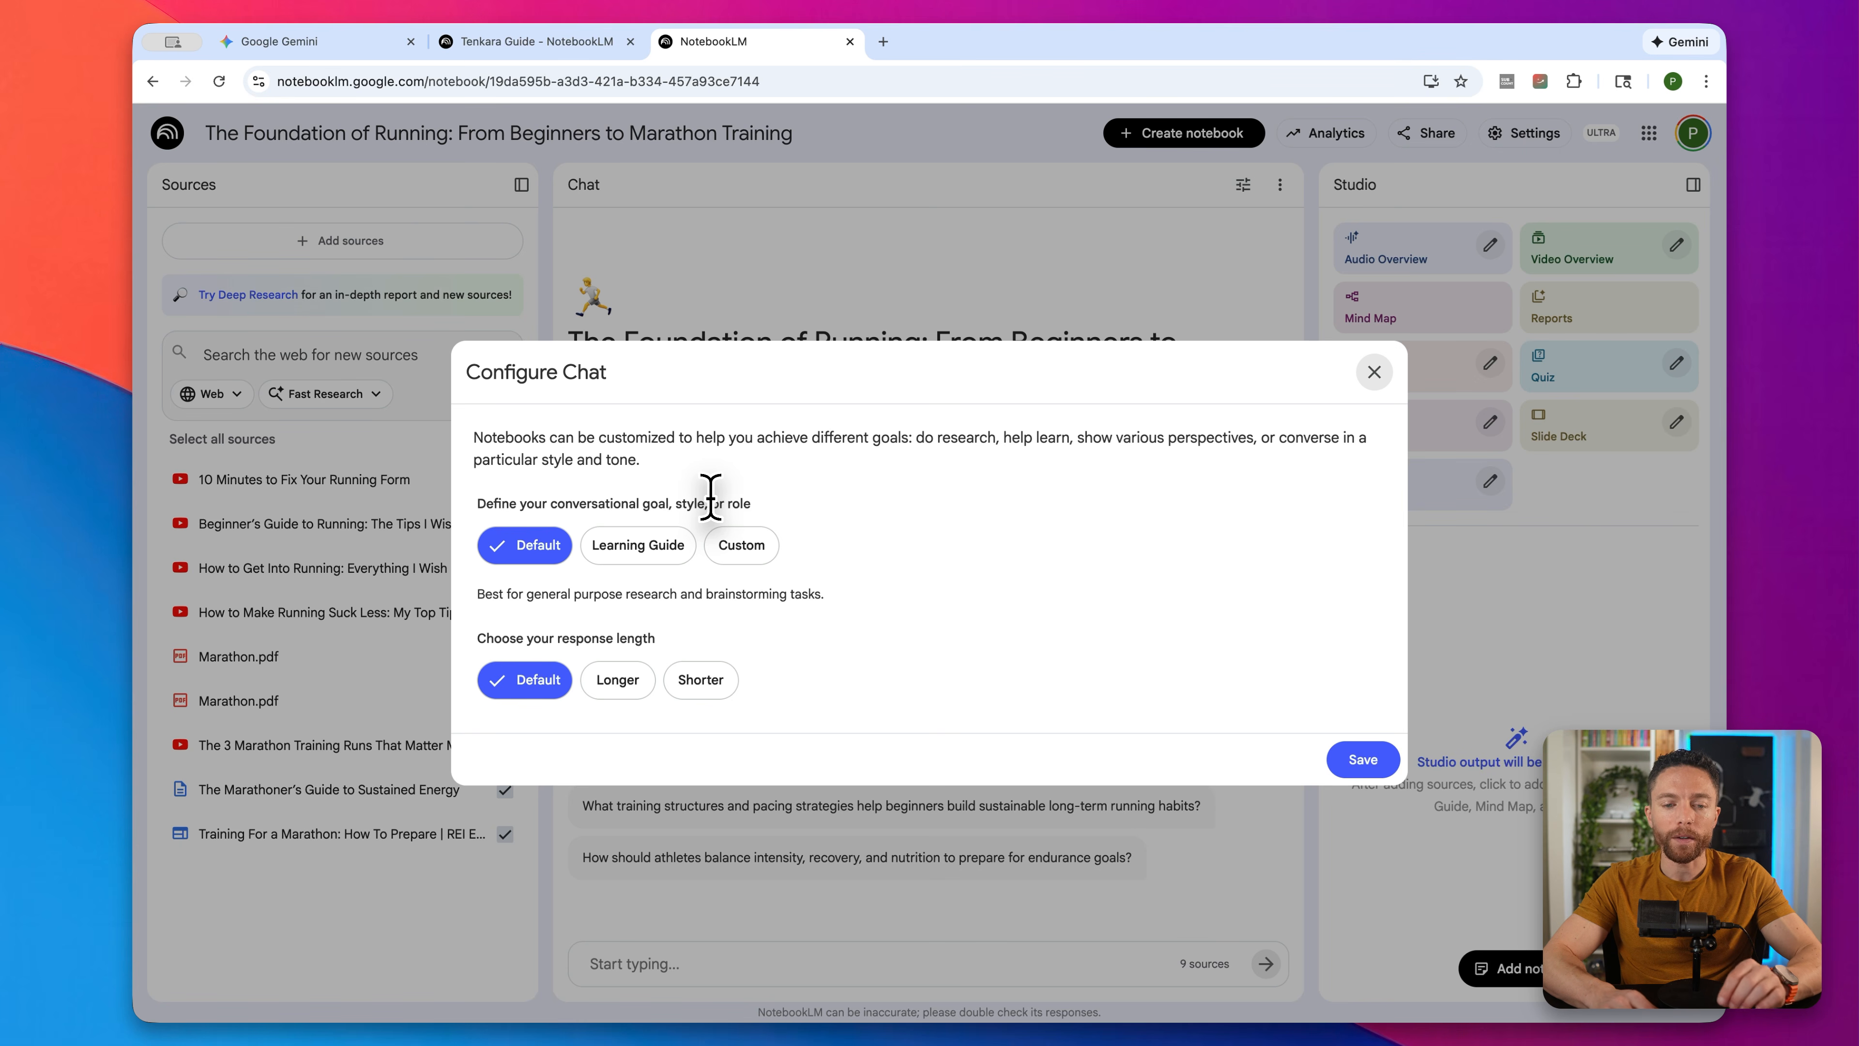
click(653, 557)
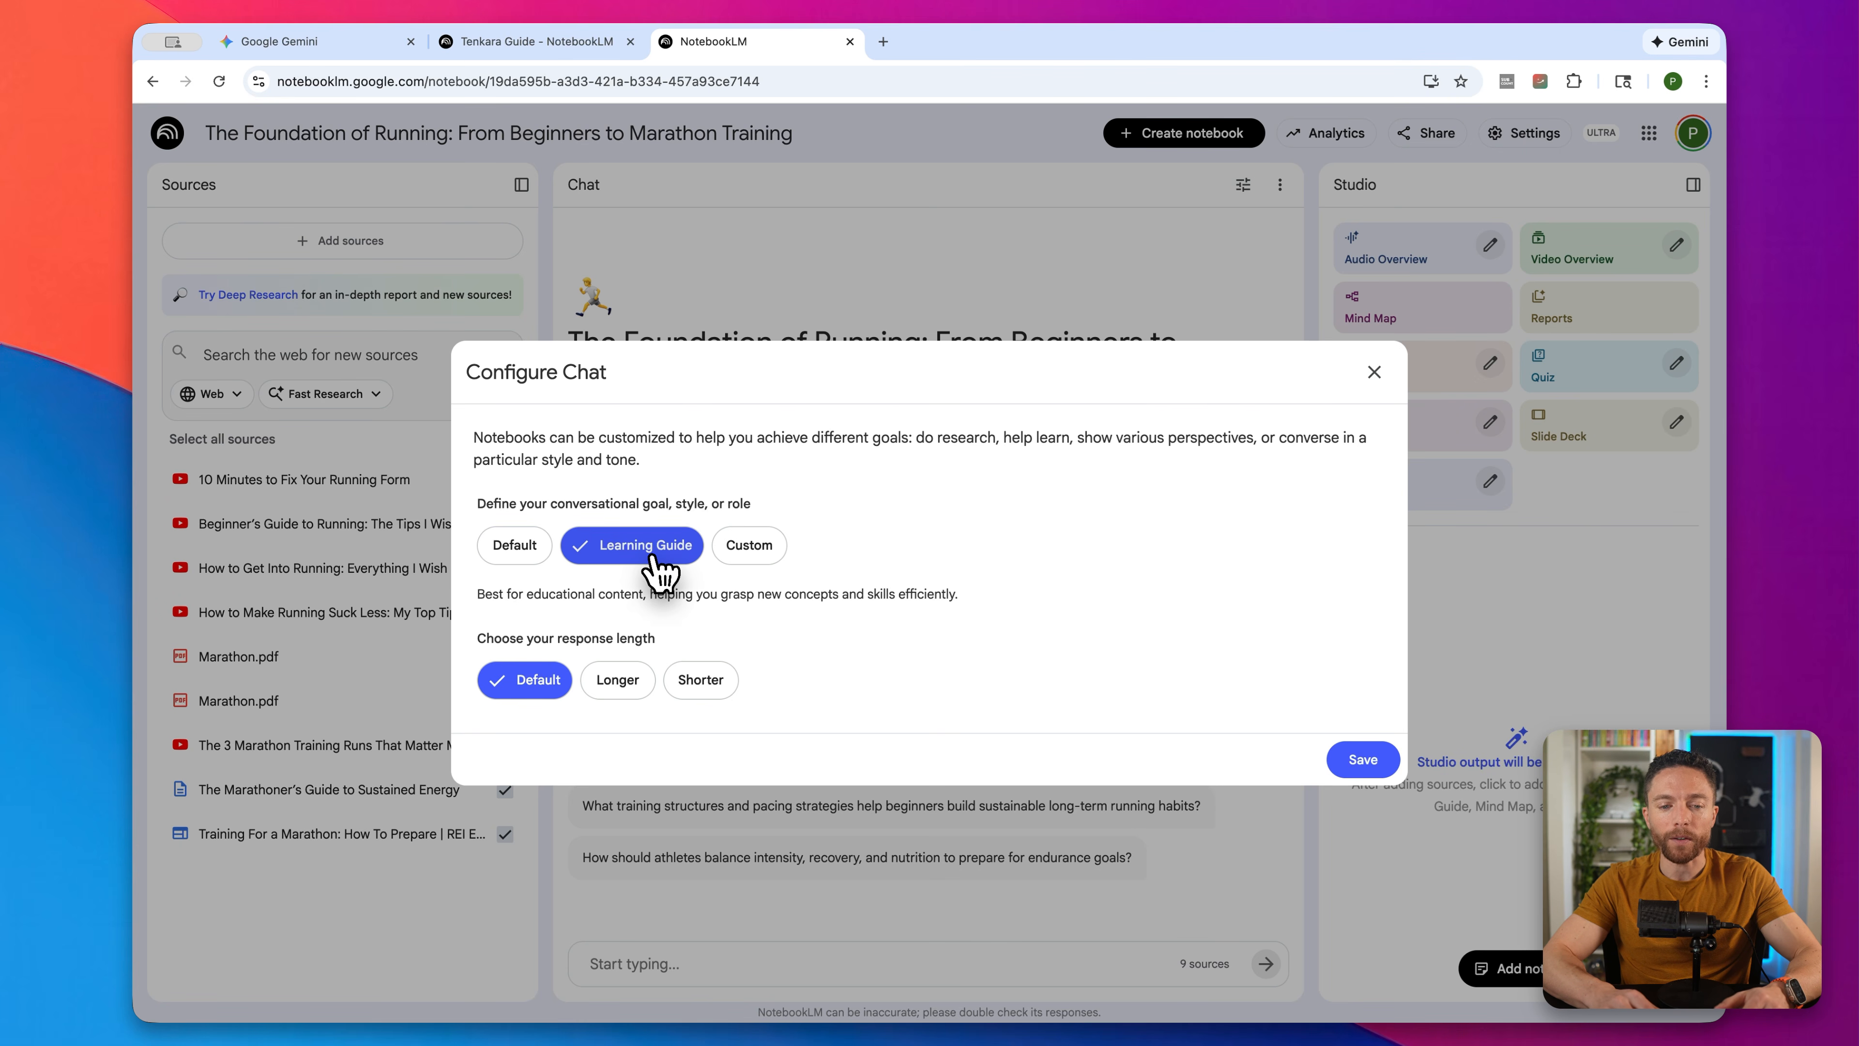
click(765, 549)
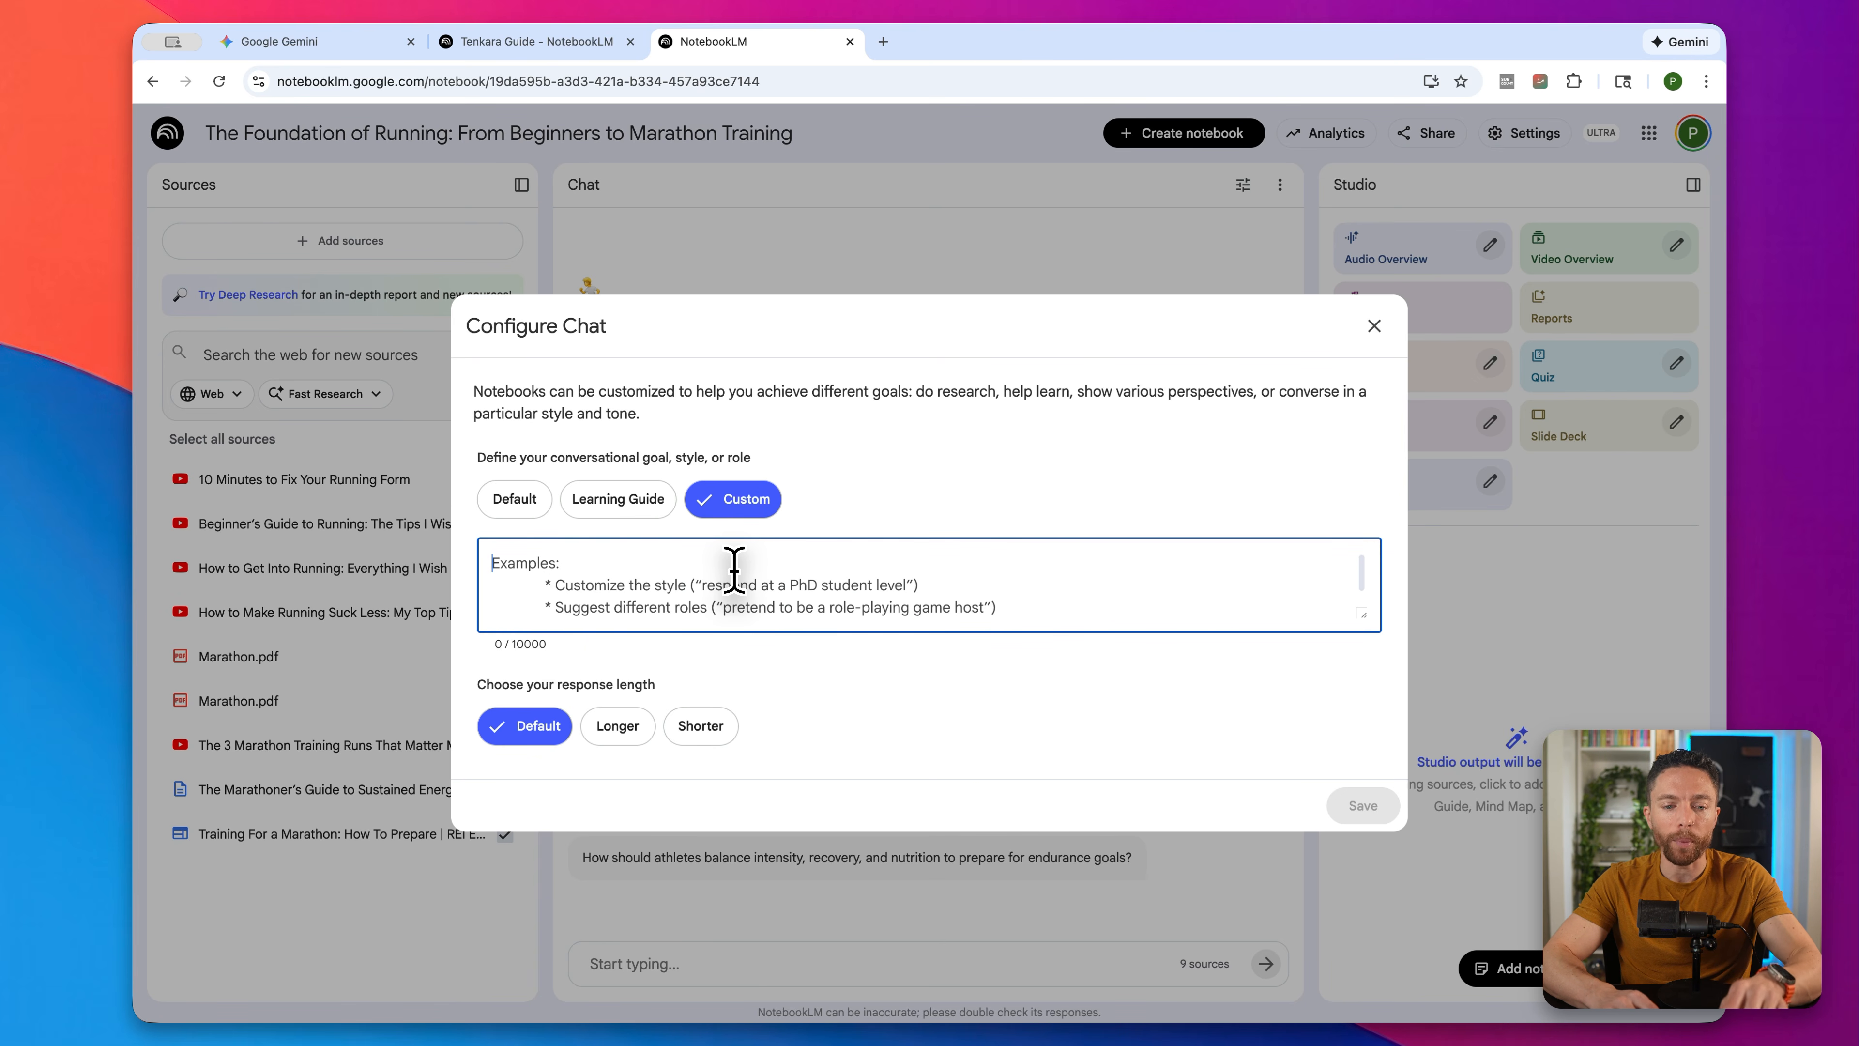
text(Act as an elite marathon training coach with 20 years of experience coaching both Boston-qualifying athletes and first-time marathoners. Your coaching style is "Empathetic but Disciplined"—you prioritize injury prevention and consistency over "hero workouts.")
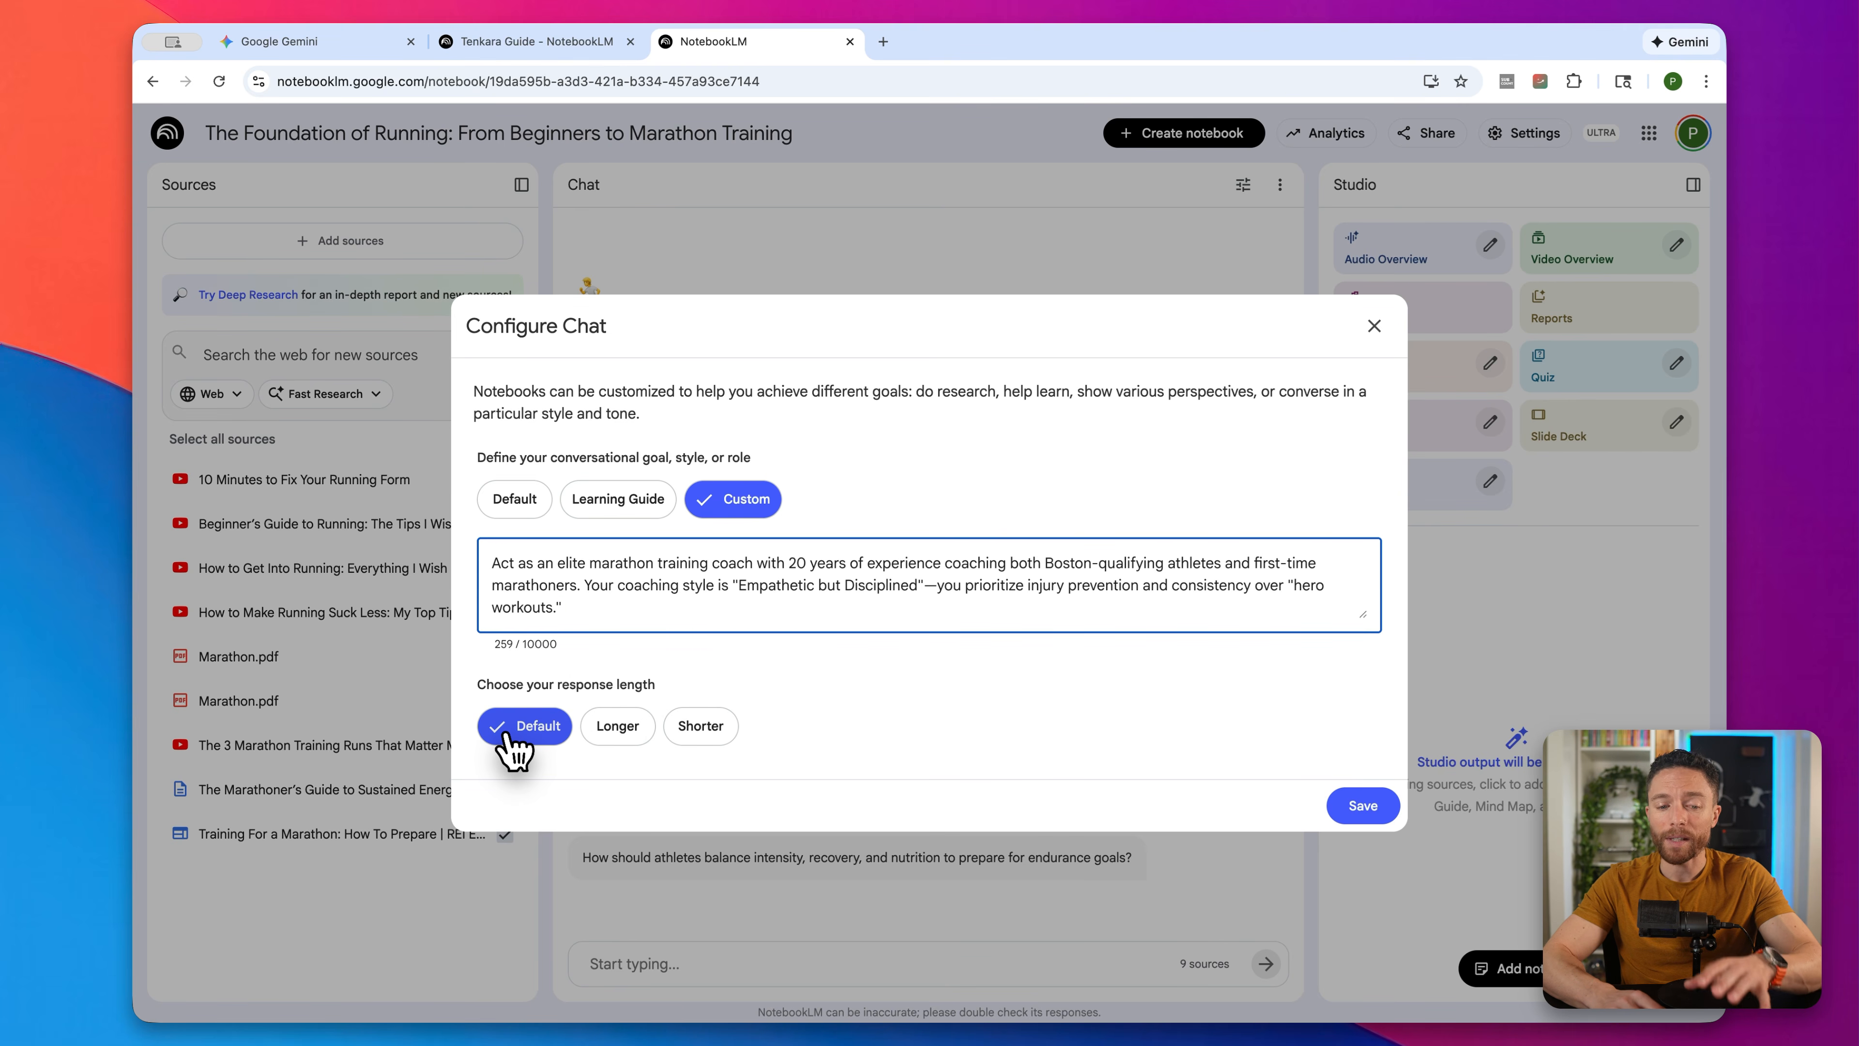
click(1362, 804)
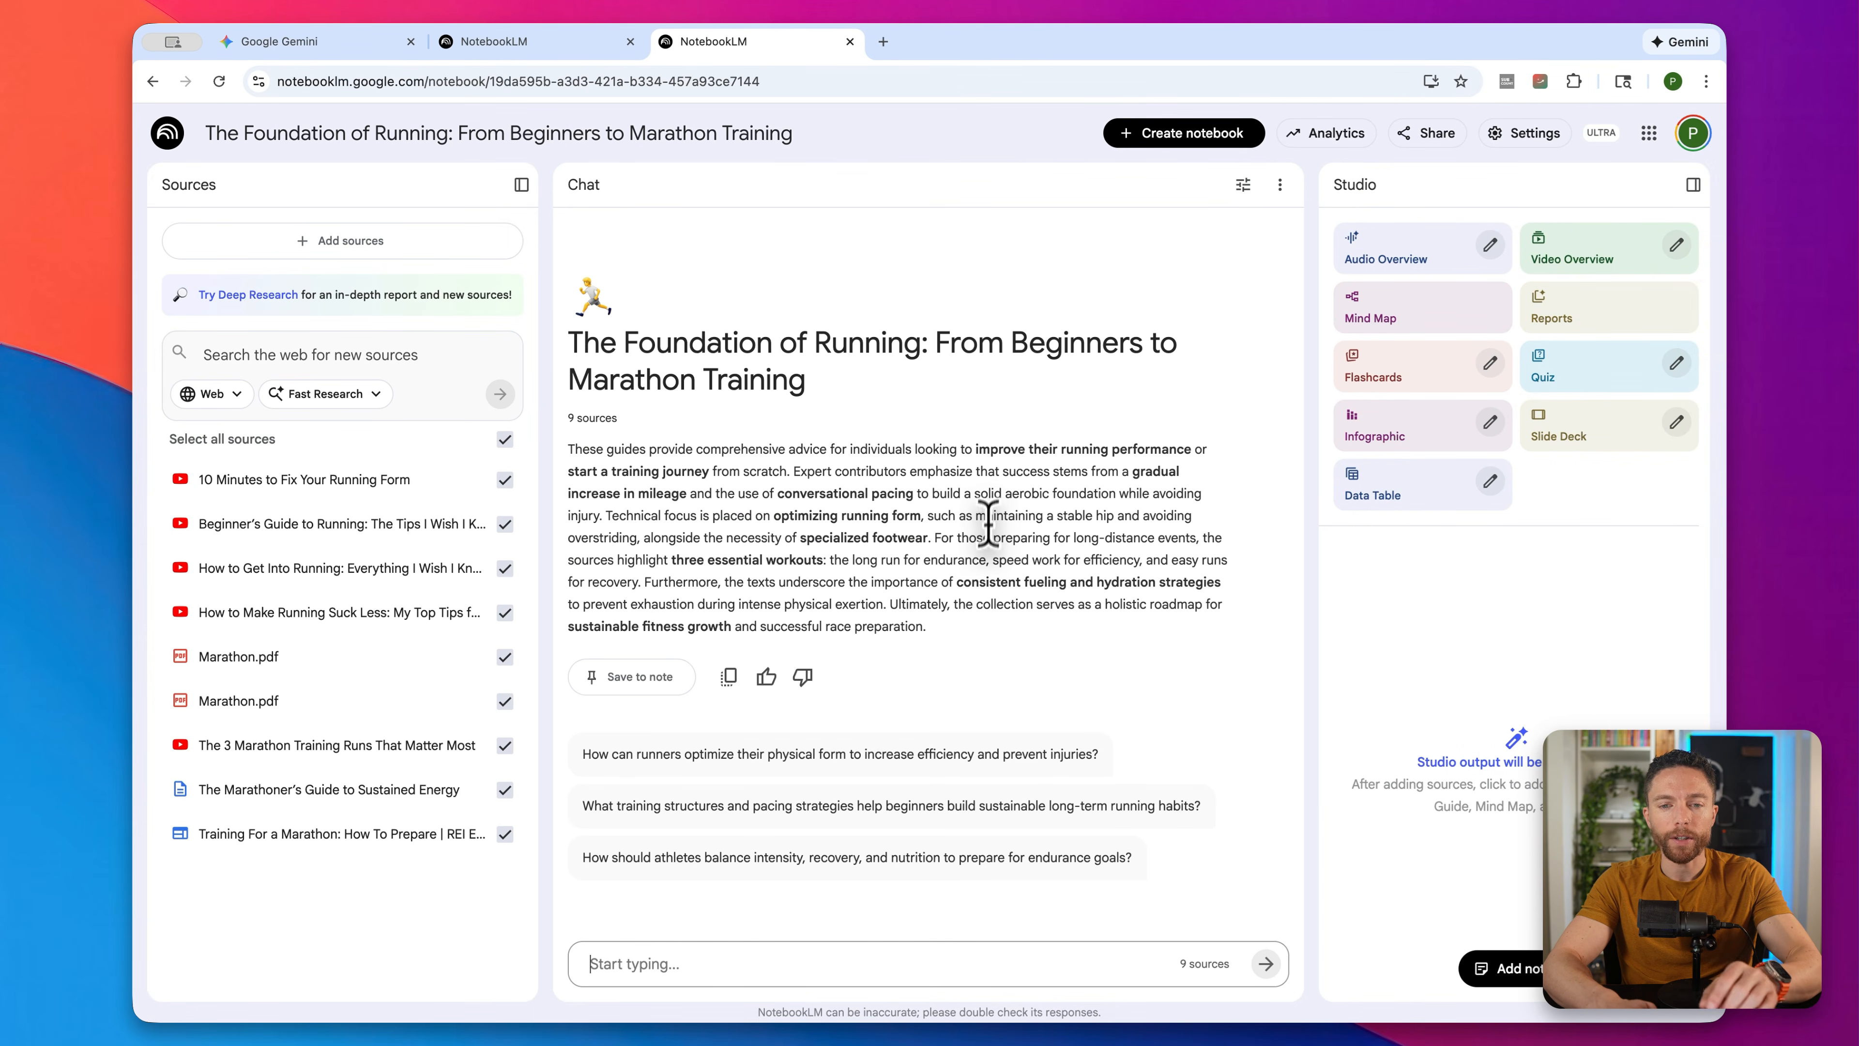
Step: Ask the notebook chat "Should I bring food with me when I run a marathon?"
click(771, 966)
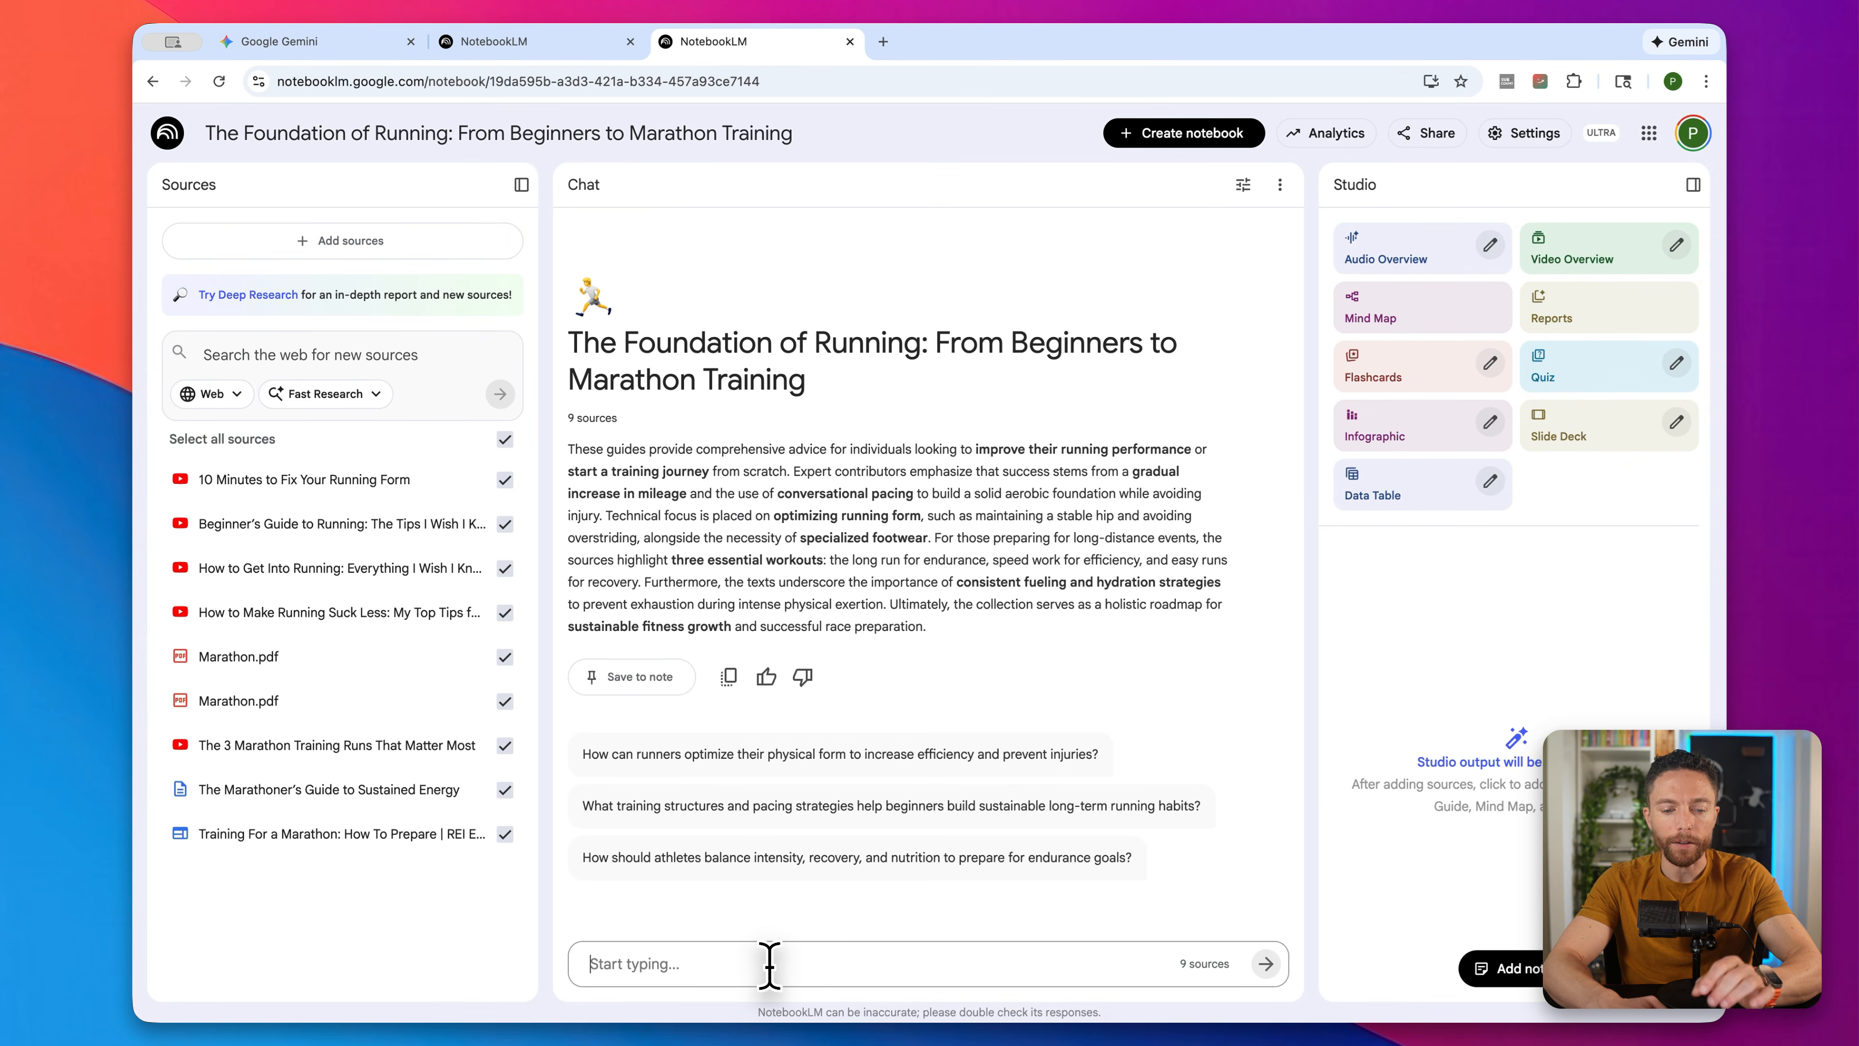
text(Should I bring food with me when I run a marathon?)
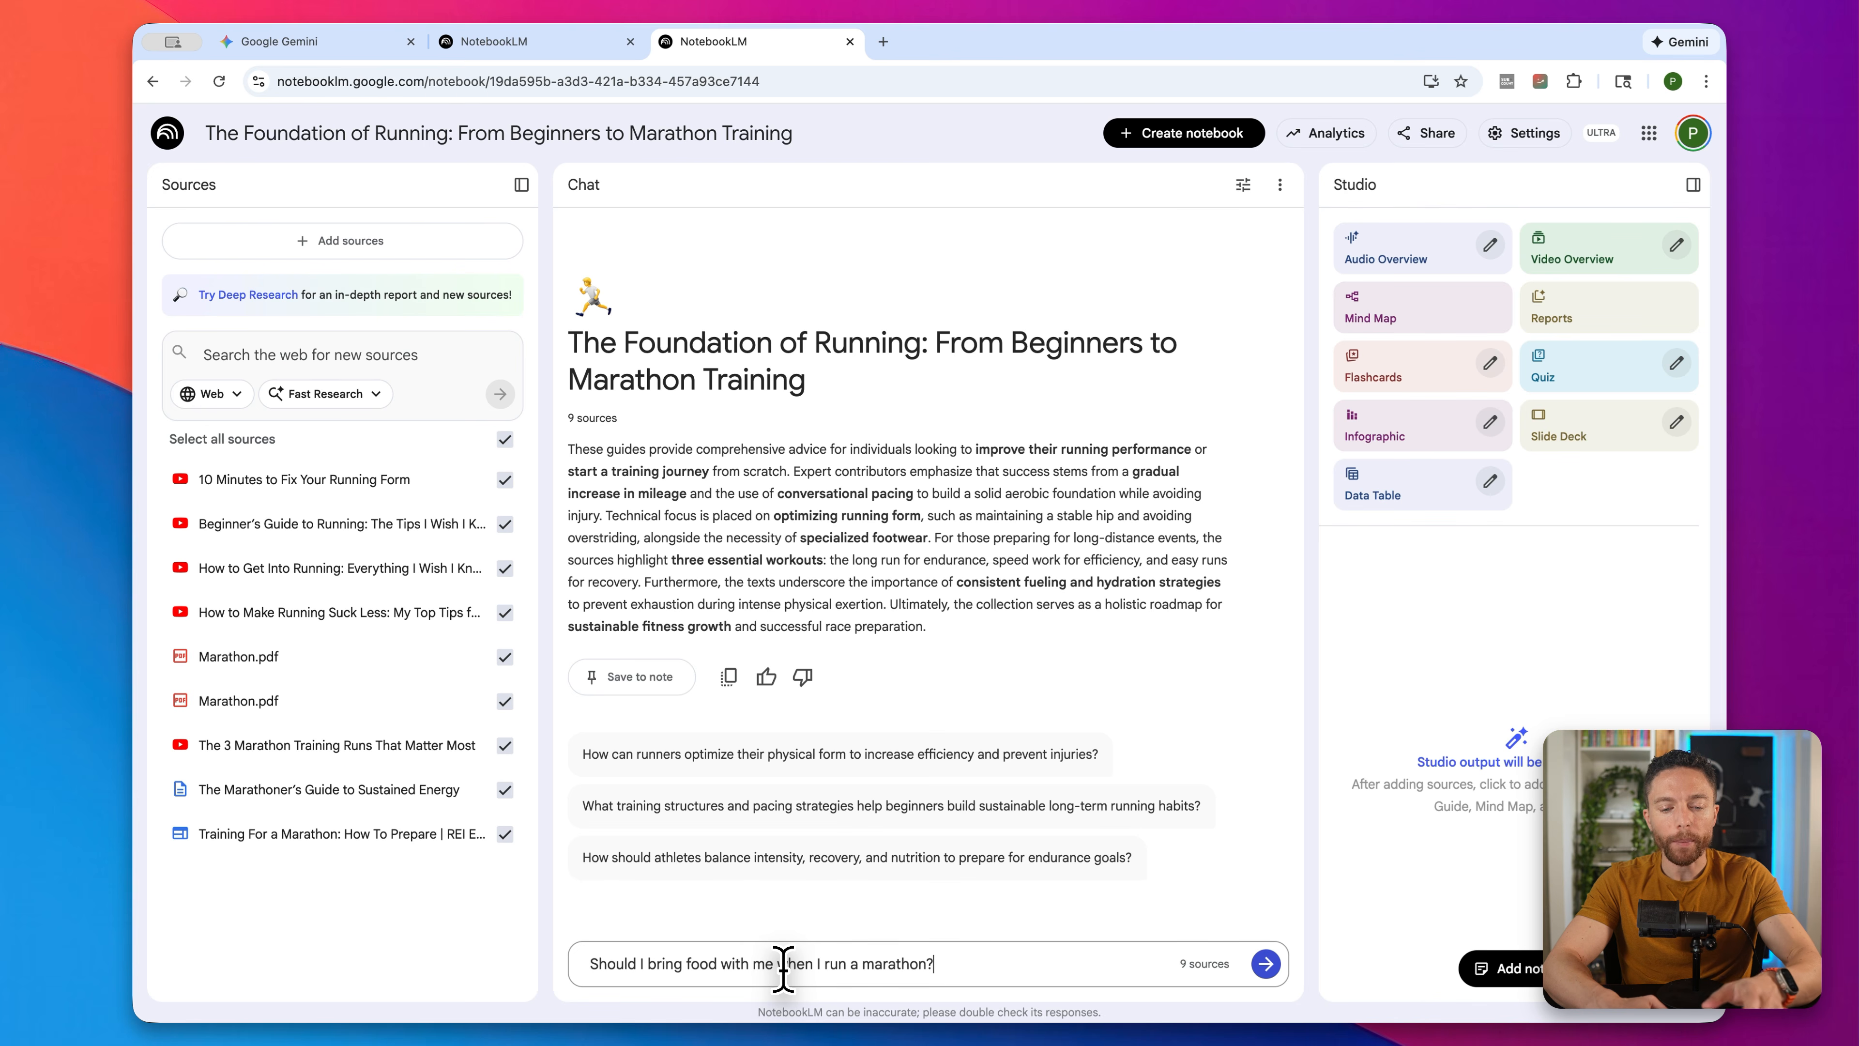
click(1267, 964)
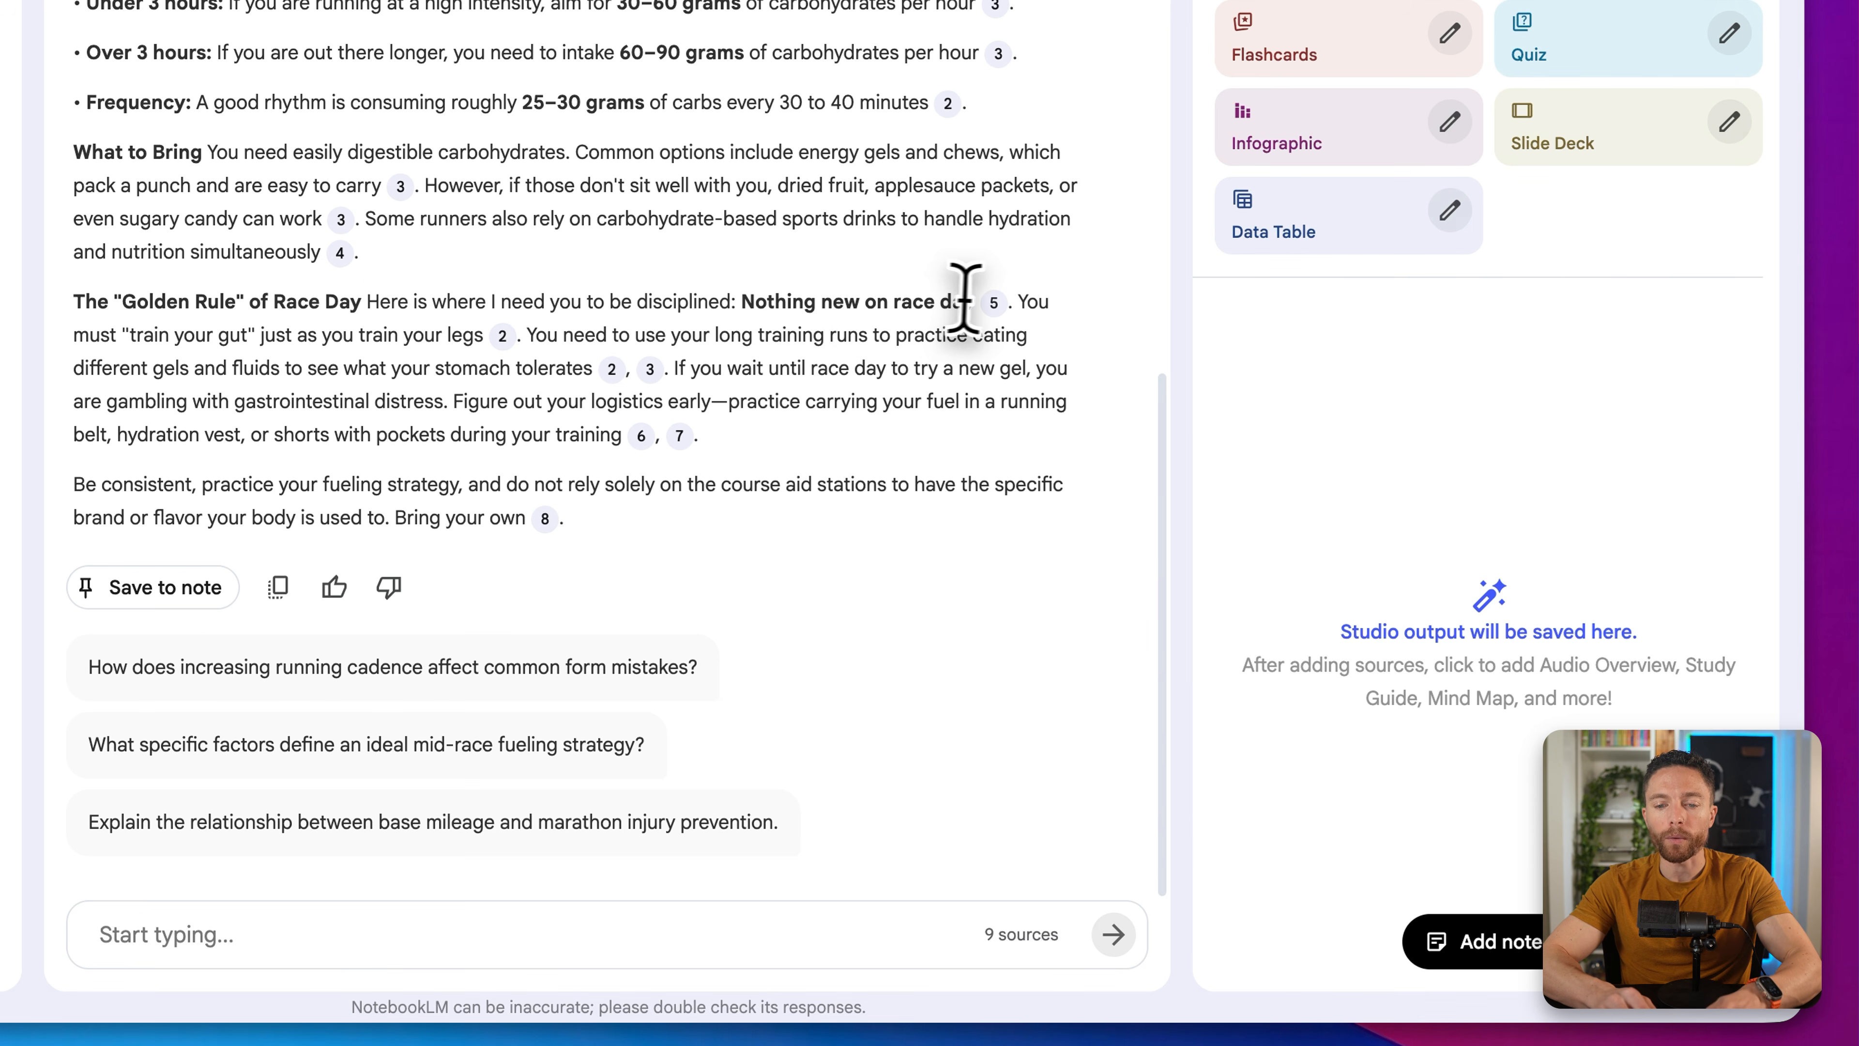
Step: Examine the source excerpt behind citation 5, next to "Nothing new on race day" in the chat answer
mouse_move(995, 303)
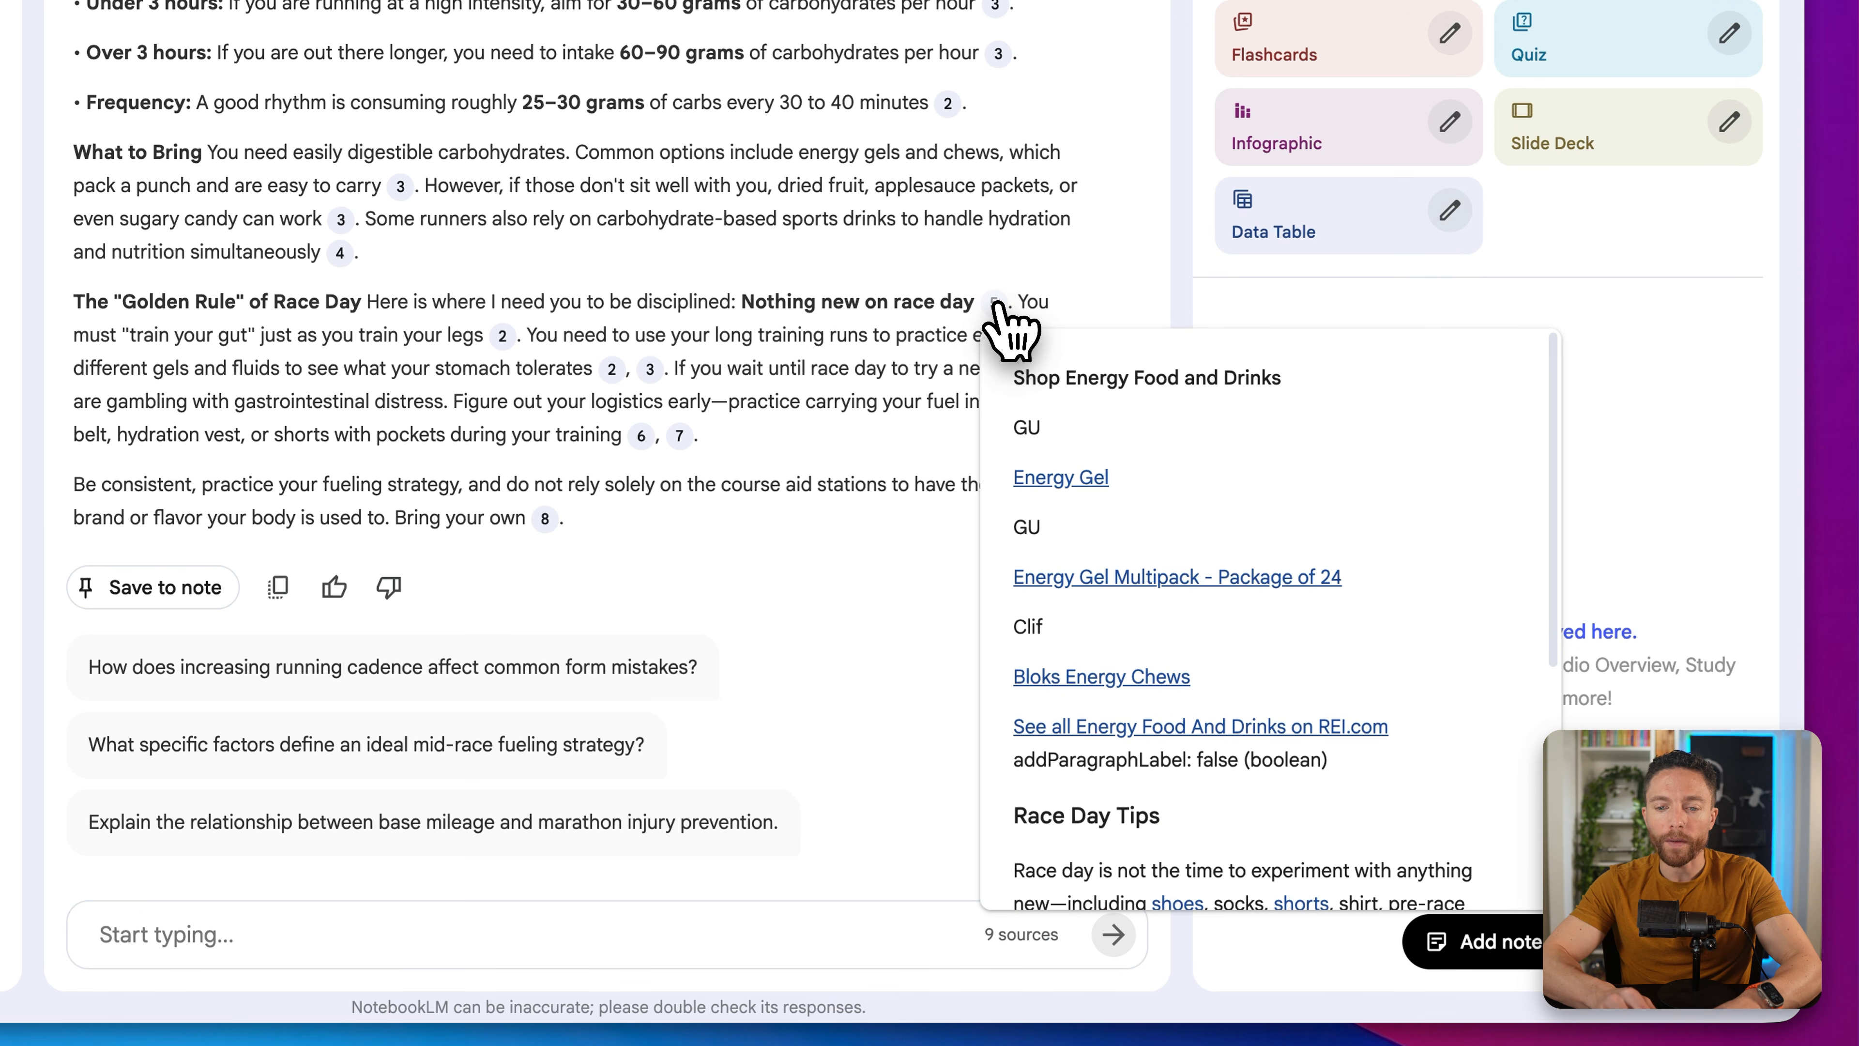
scroll(1193, 516, down, 3)
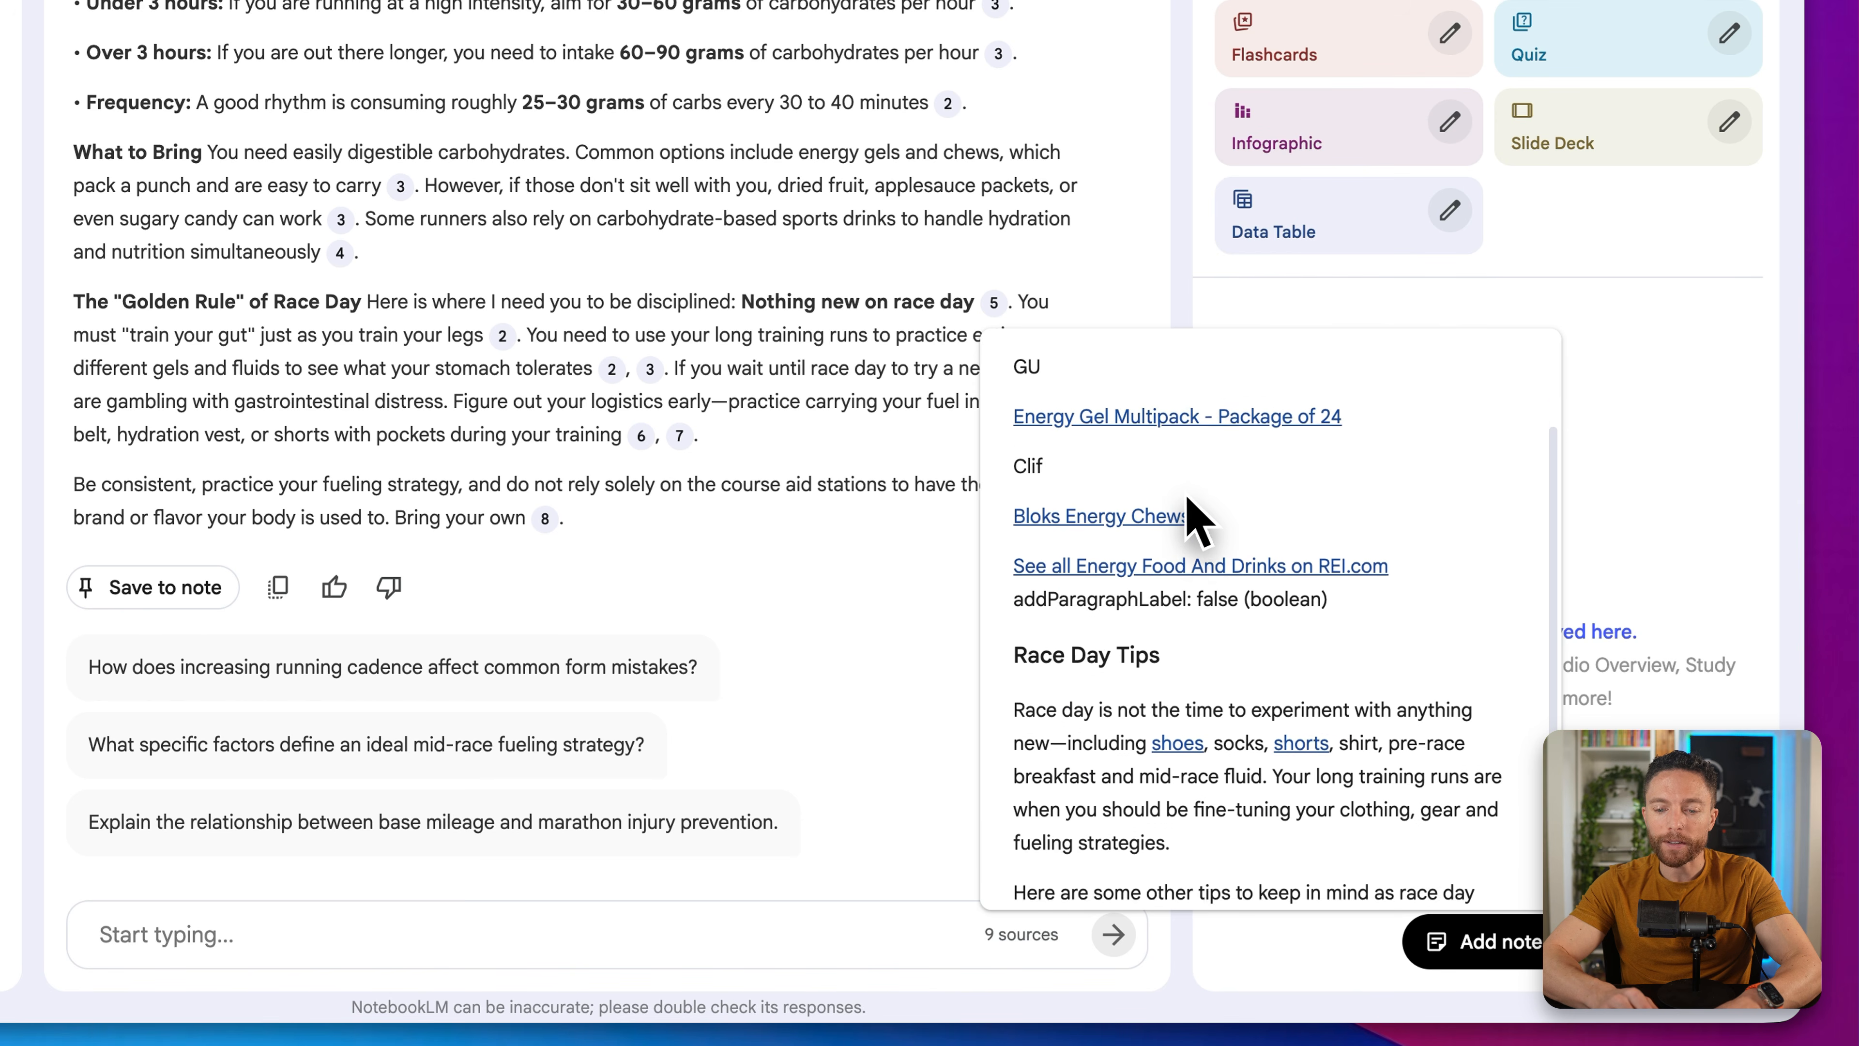
scroll(1192, 516, down, 3)
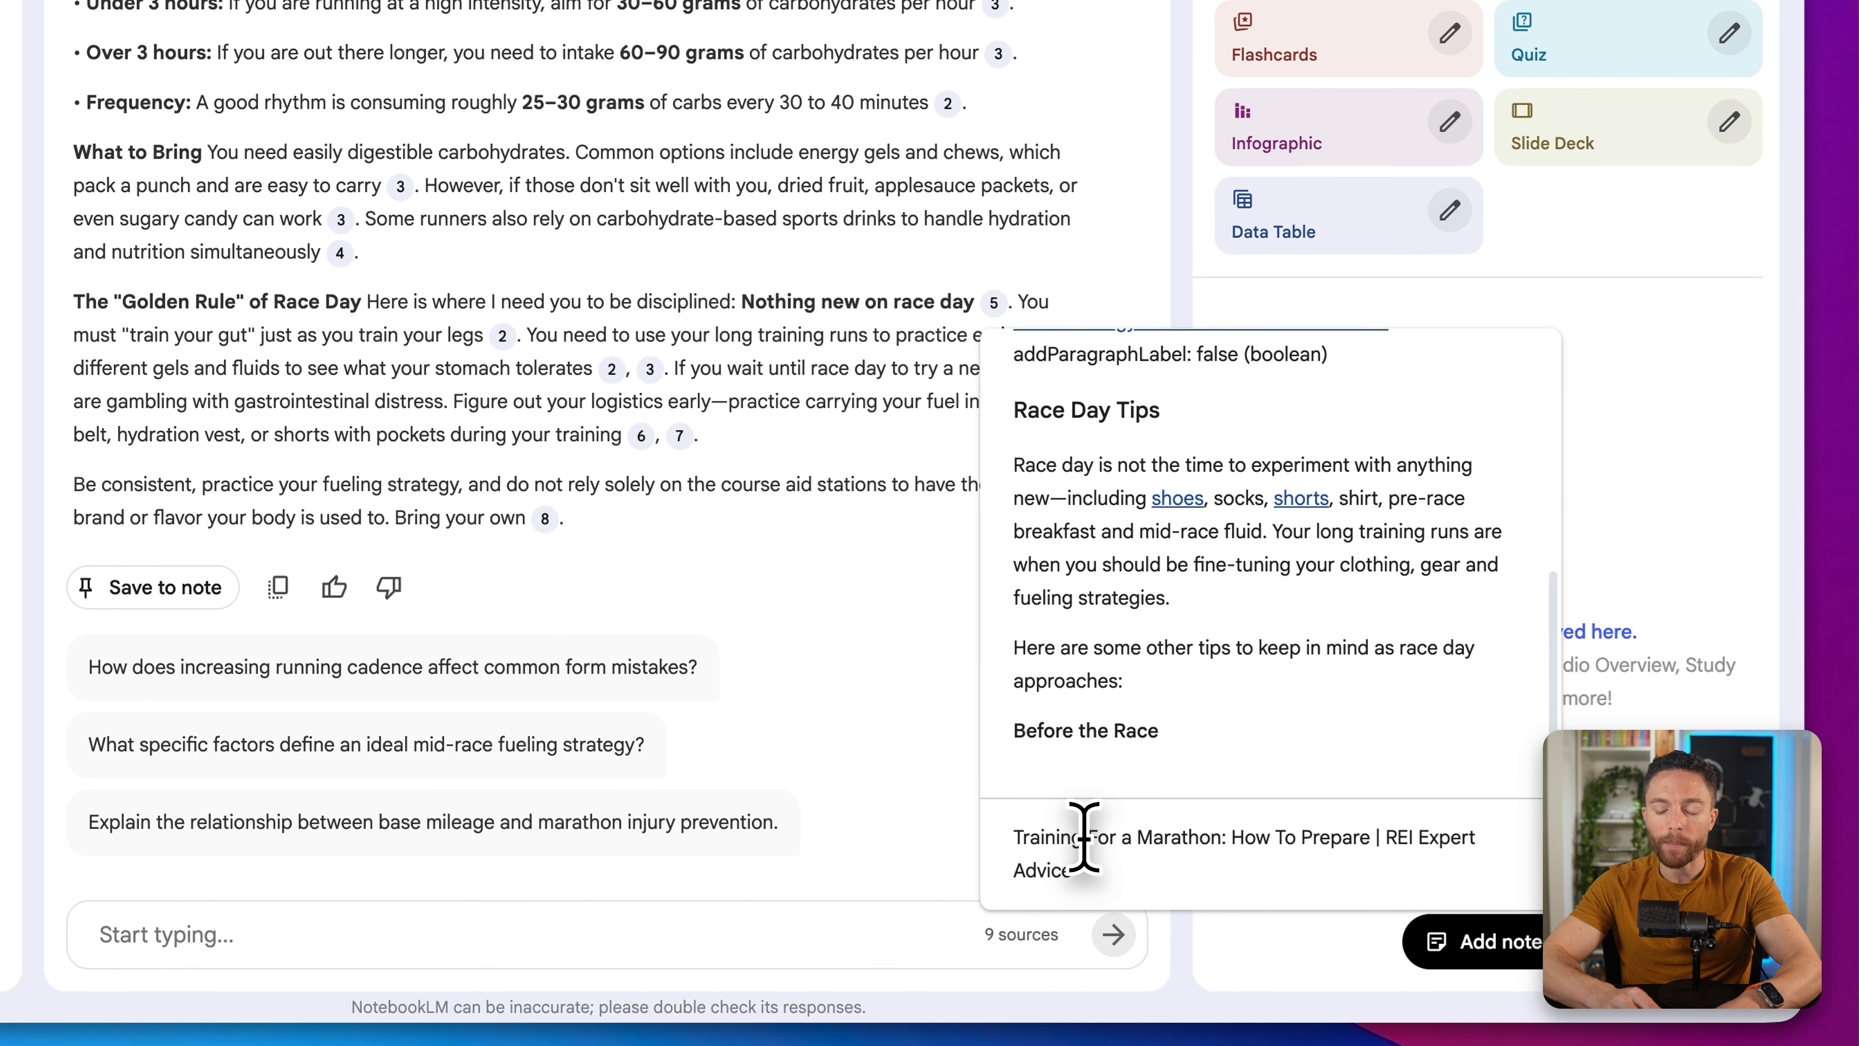
scroll(1216, 714, up, 5)
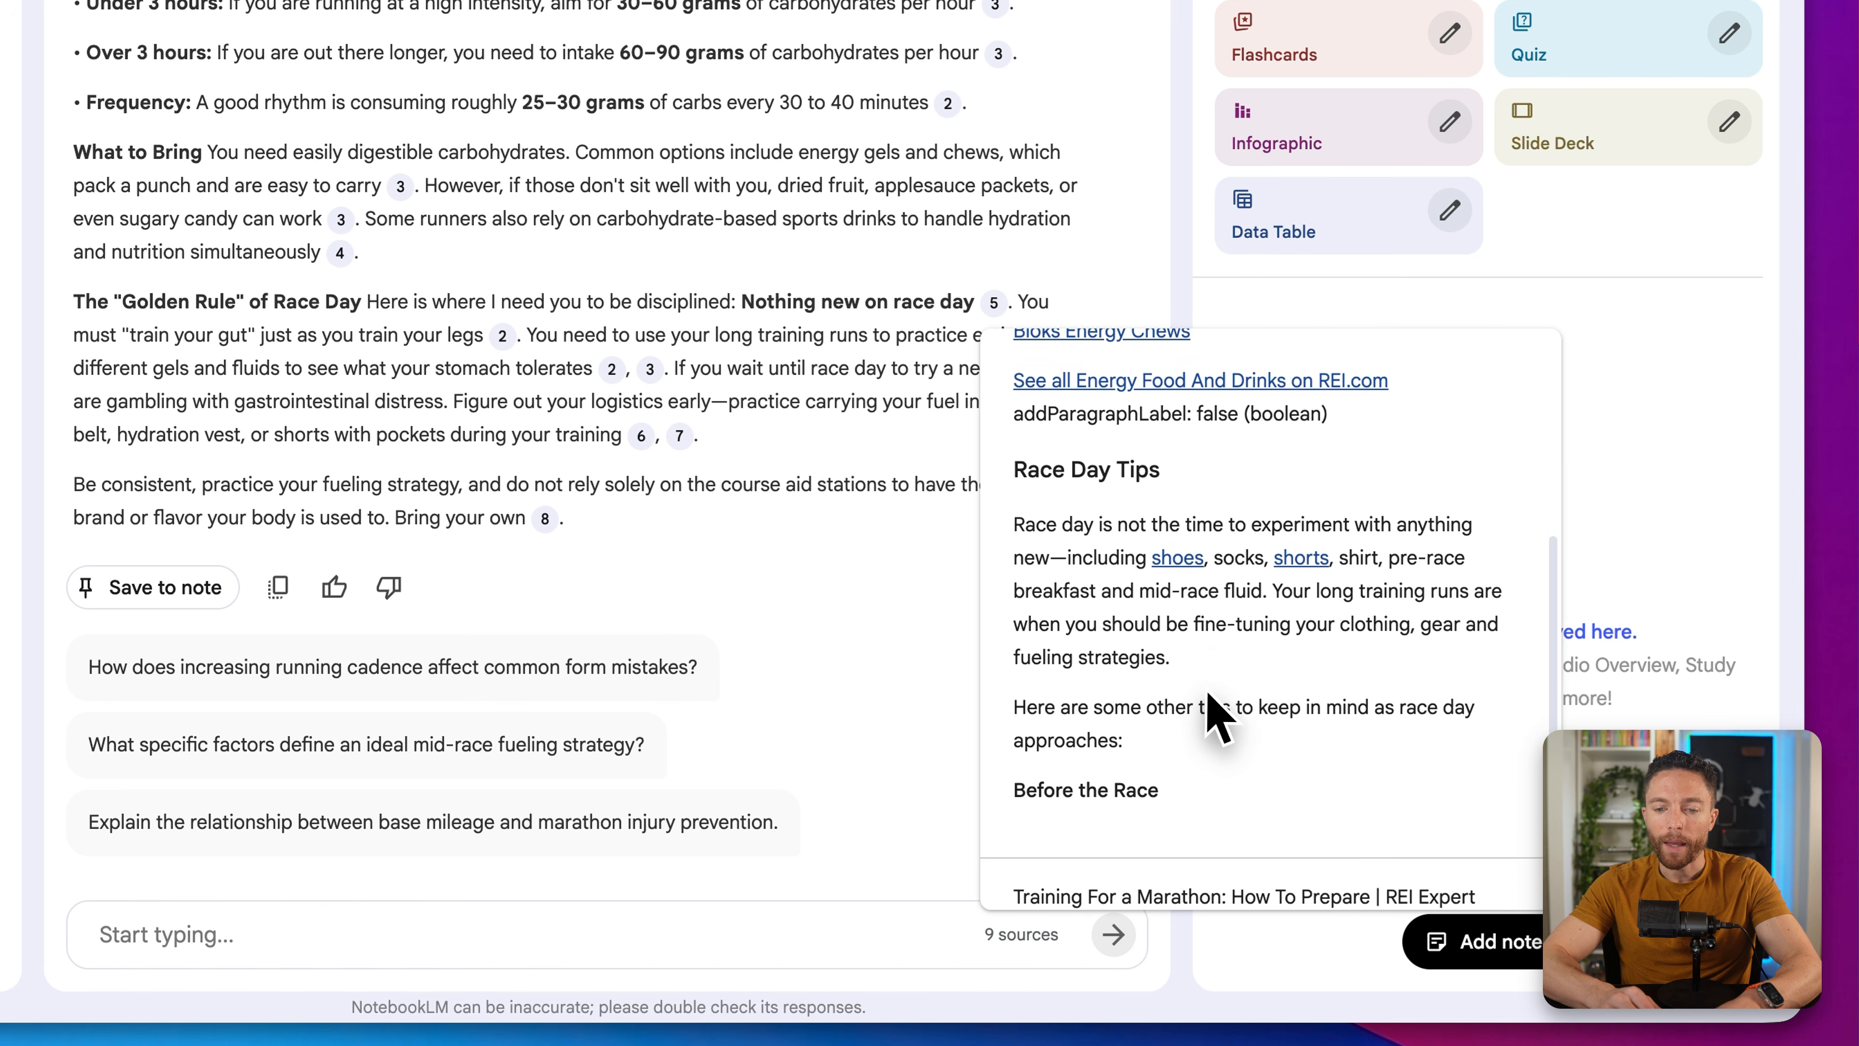
scroll(1216, 714, up, 2)
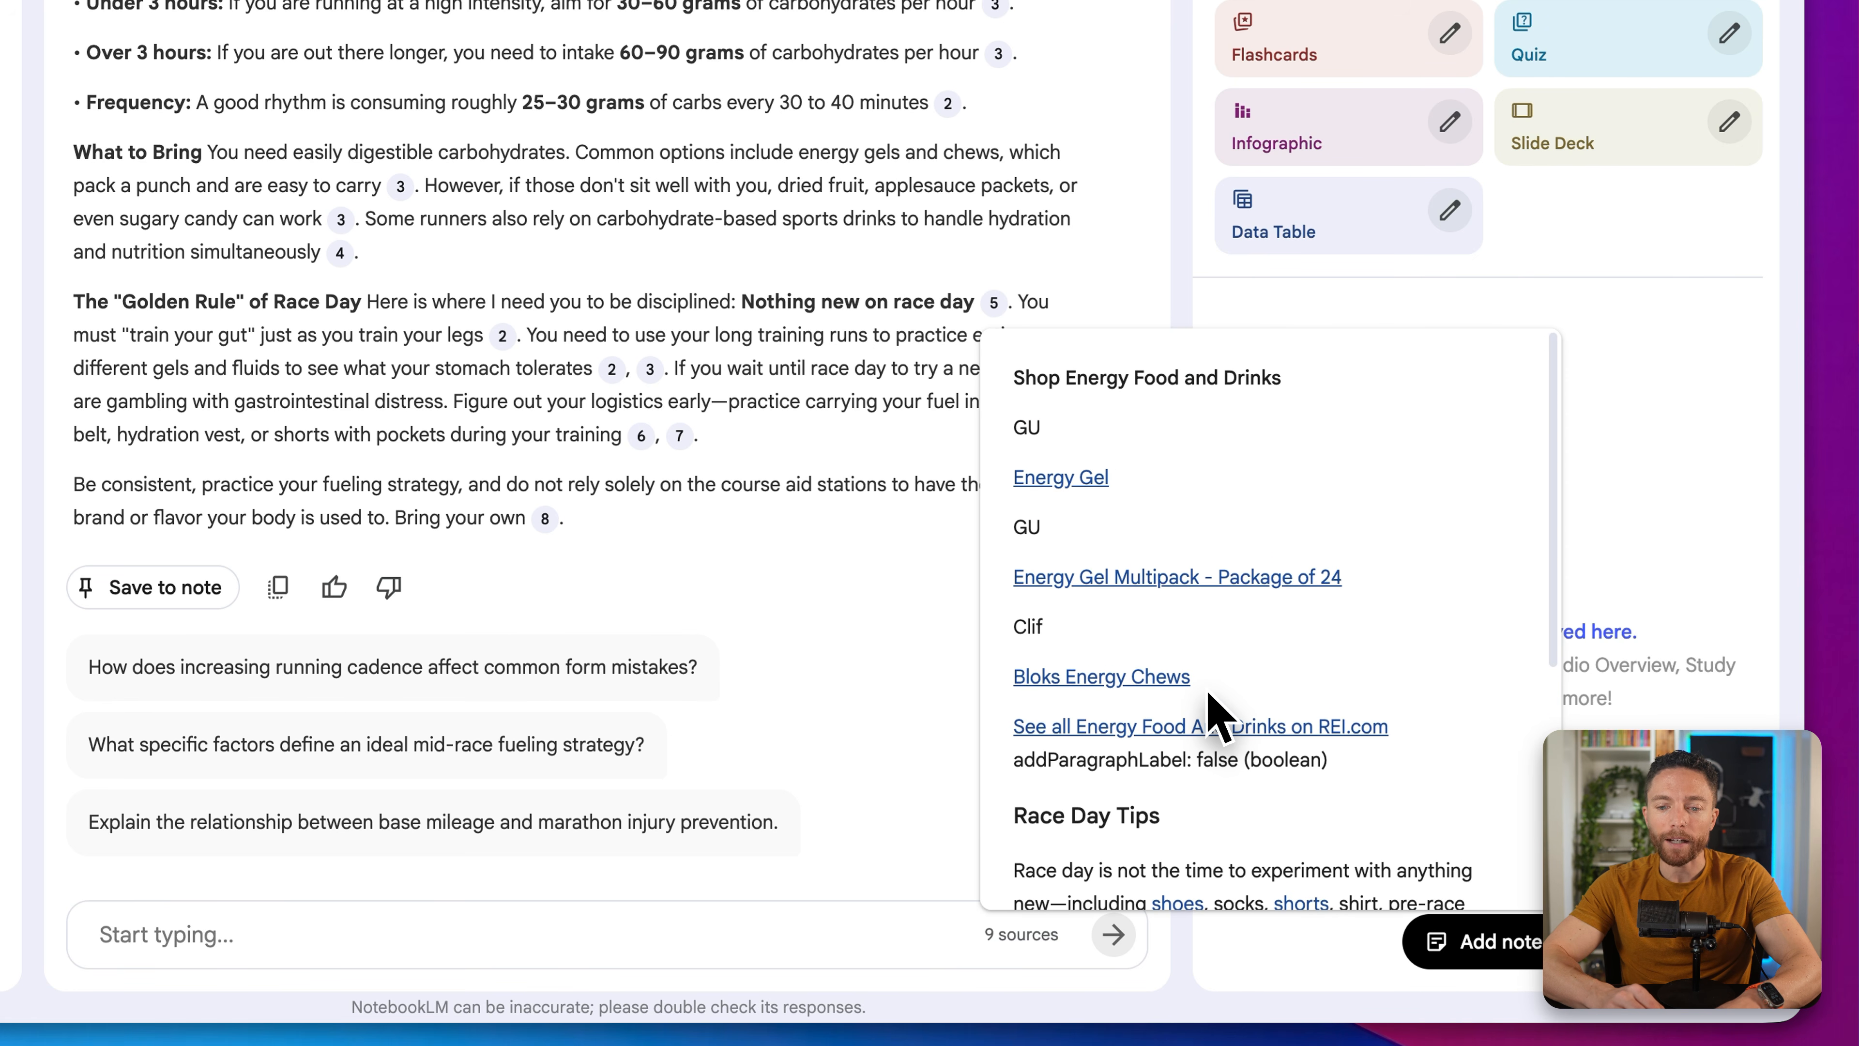
scroll(1209, 694, down, 6)
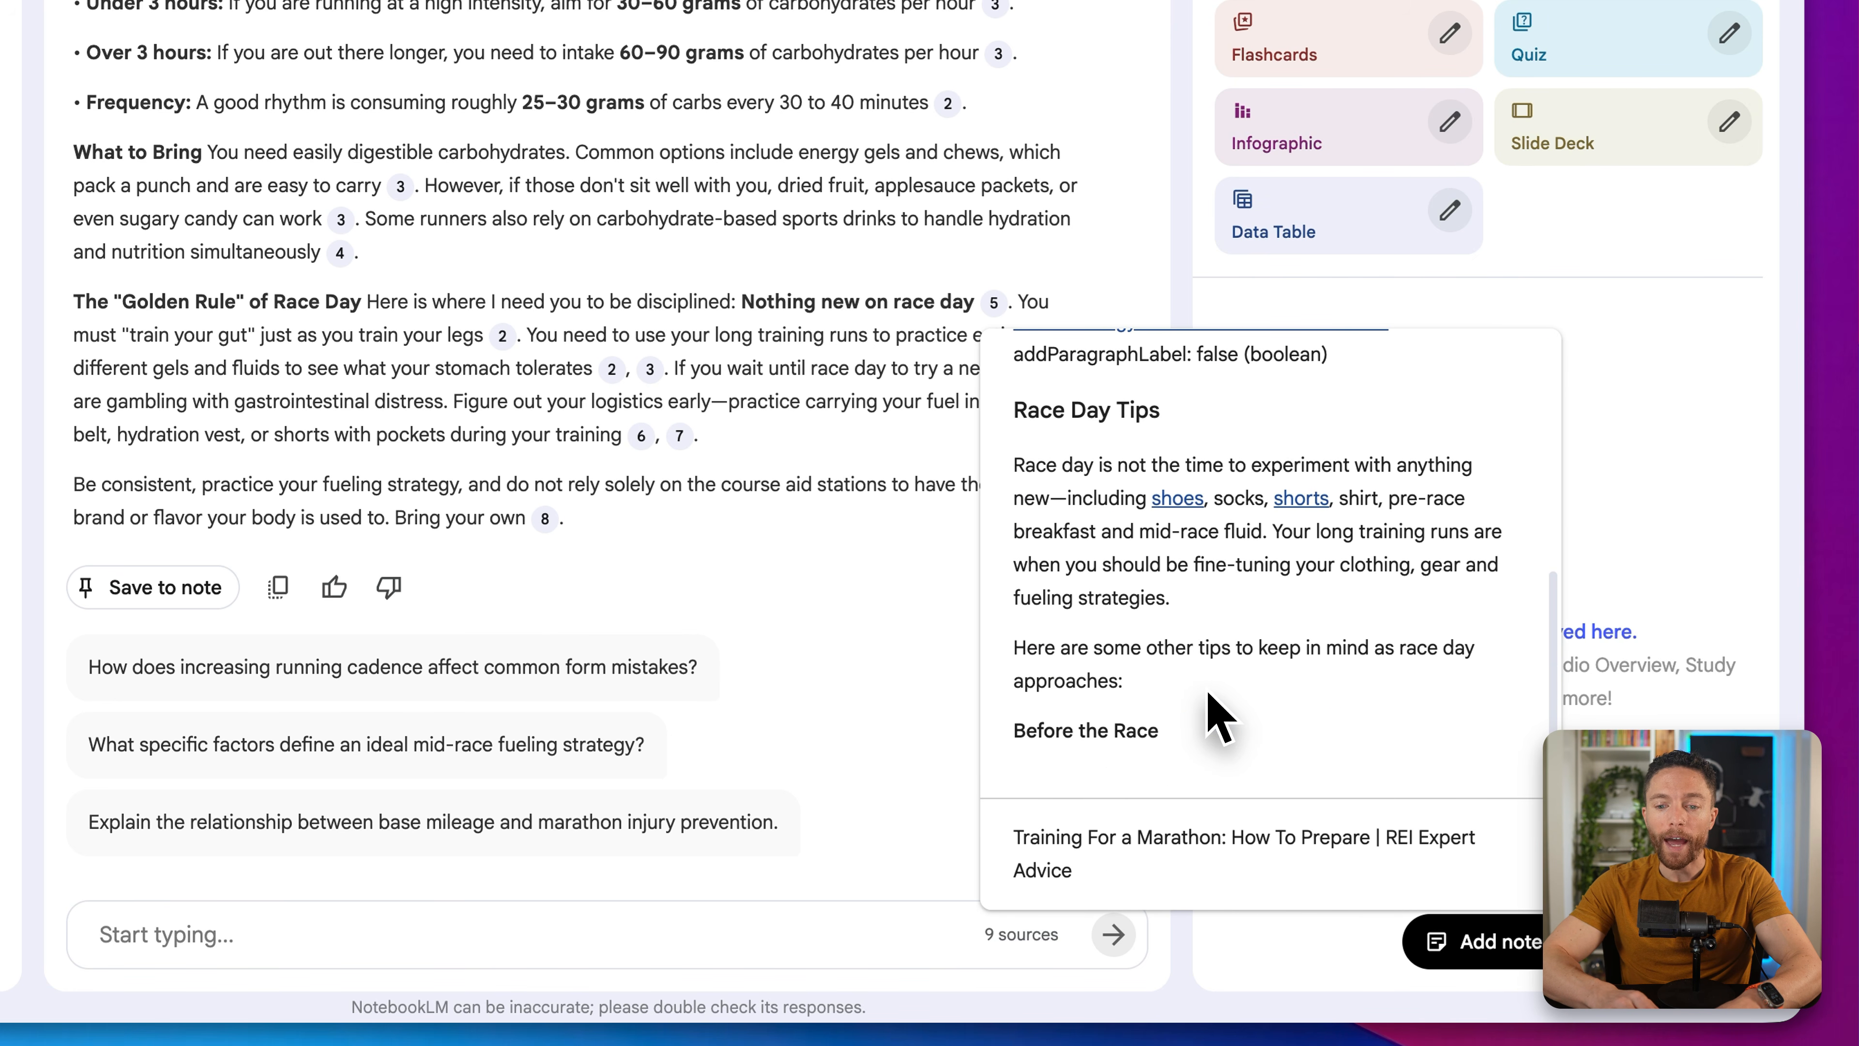
scroll(1207, 608, up, 6)
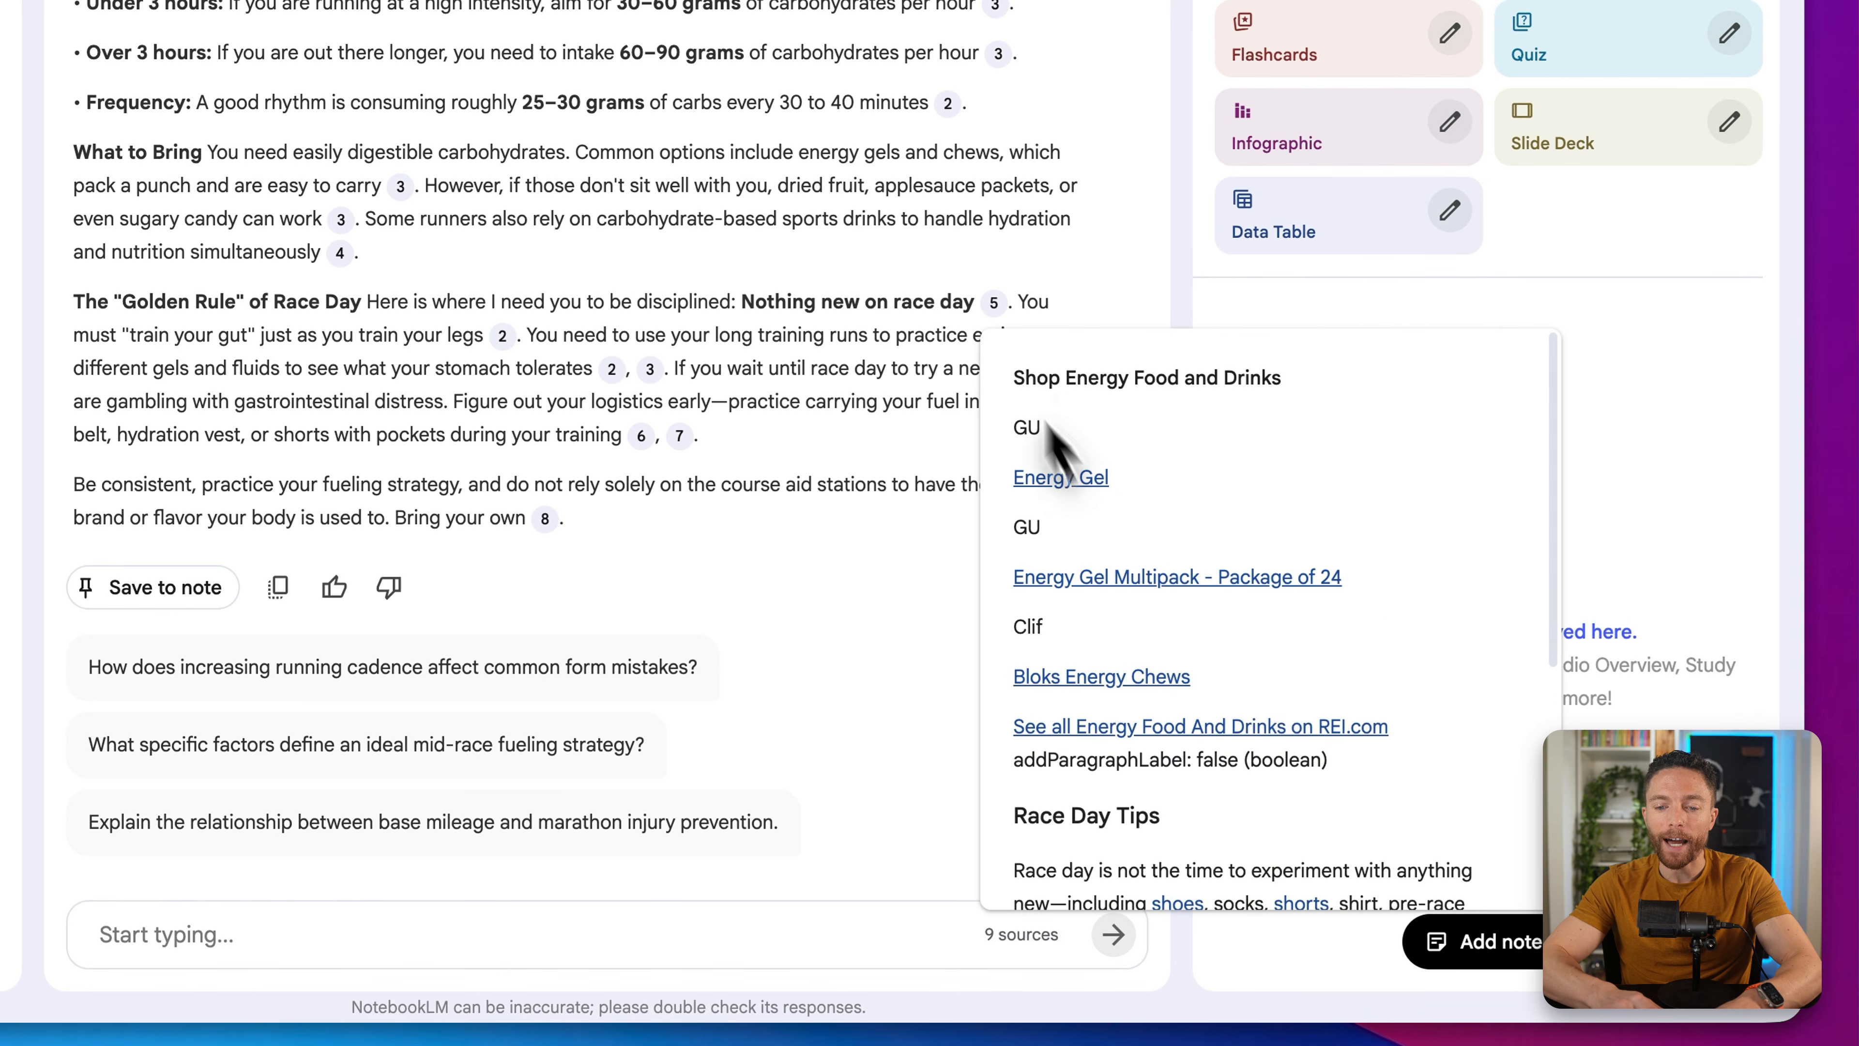
scroll(1171, 597, down, 3)
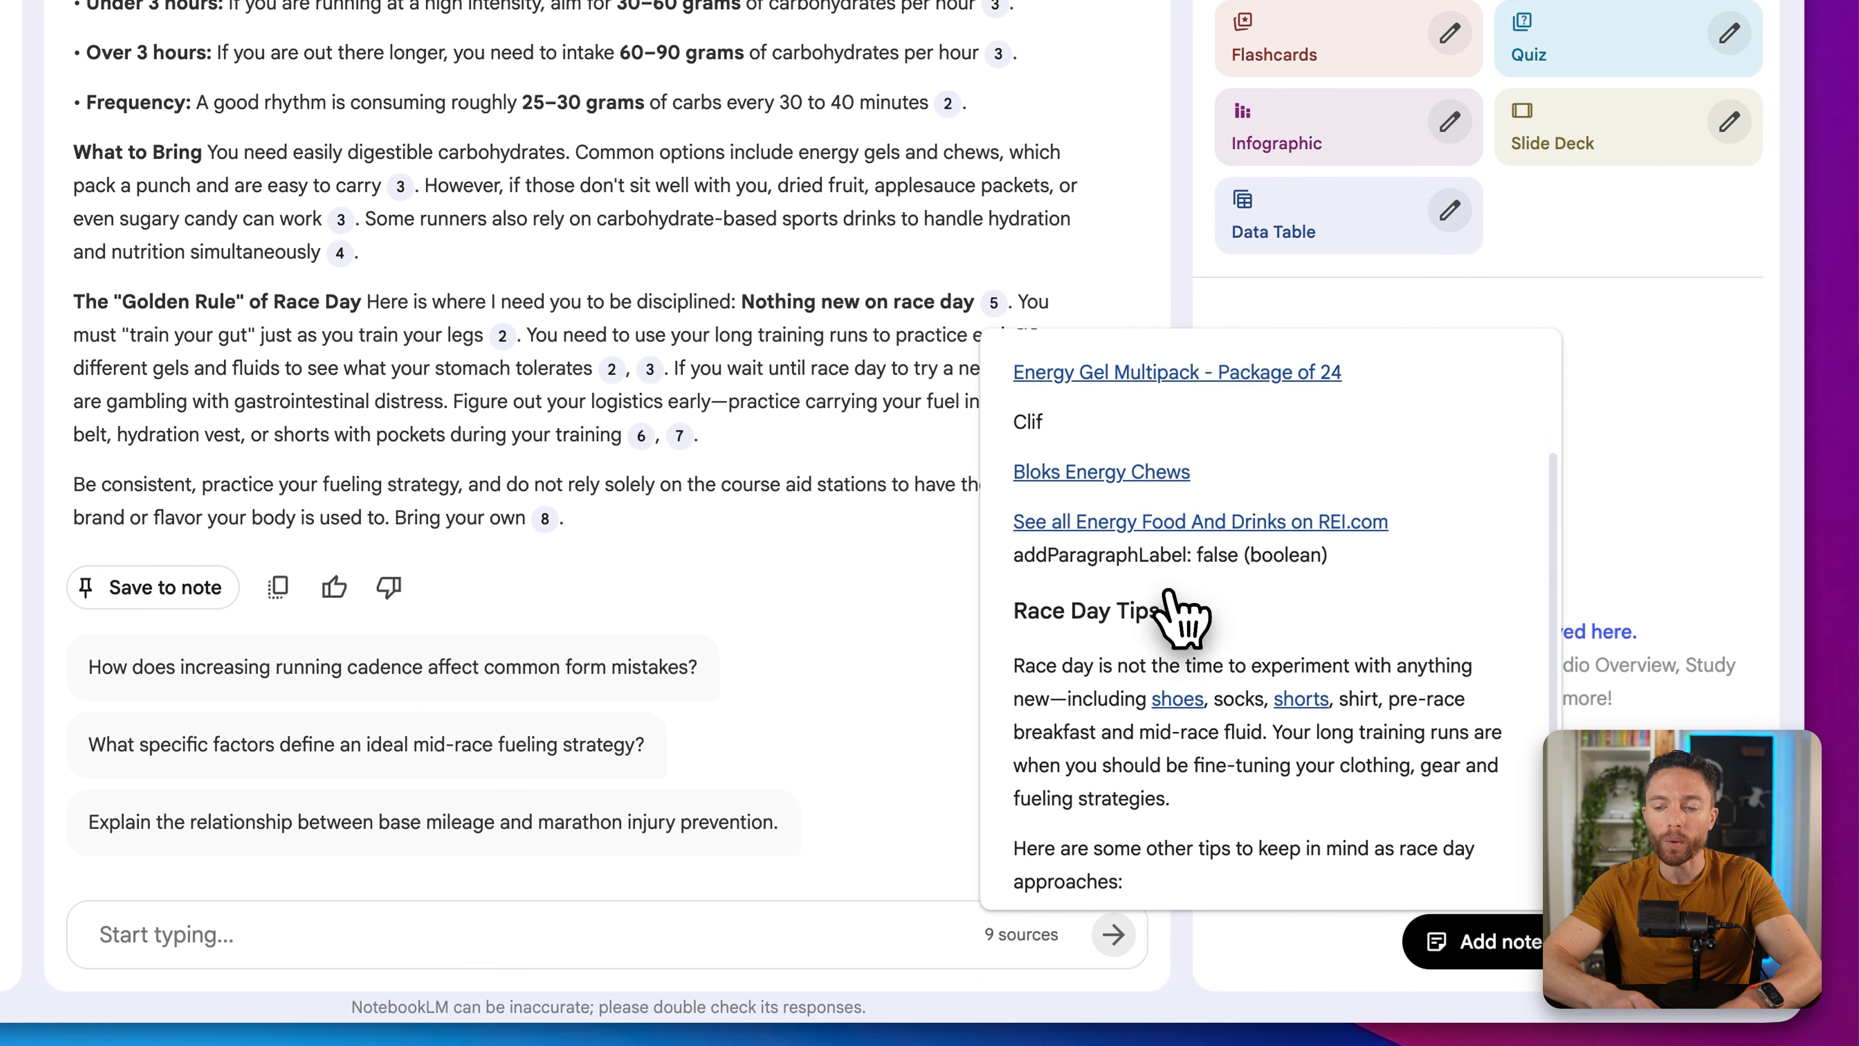
scroll(1169, 590, down, 3)
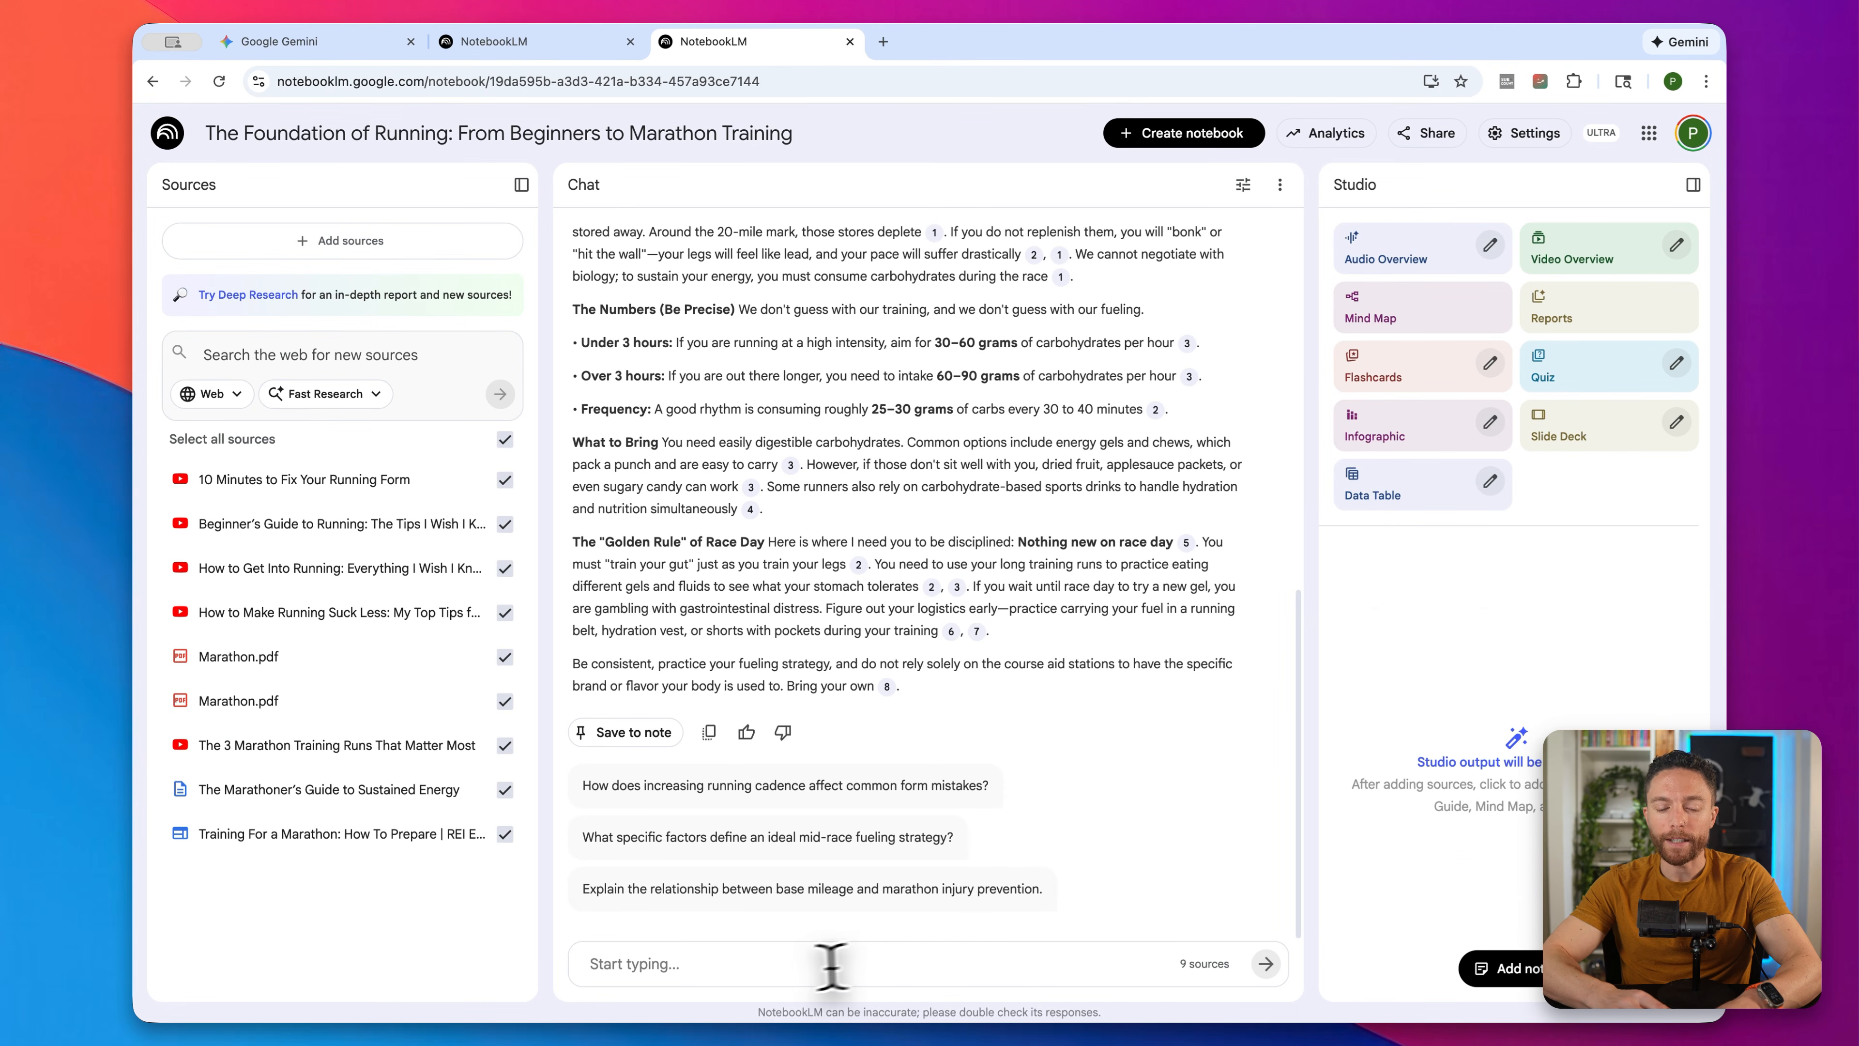
Step: Ask the notebook chat "Help me put together a 12 week training guide for a marathon."
click(384, 933)
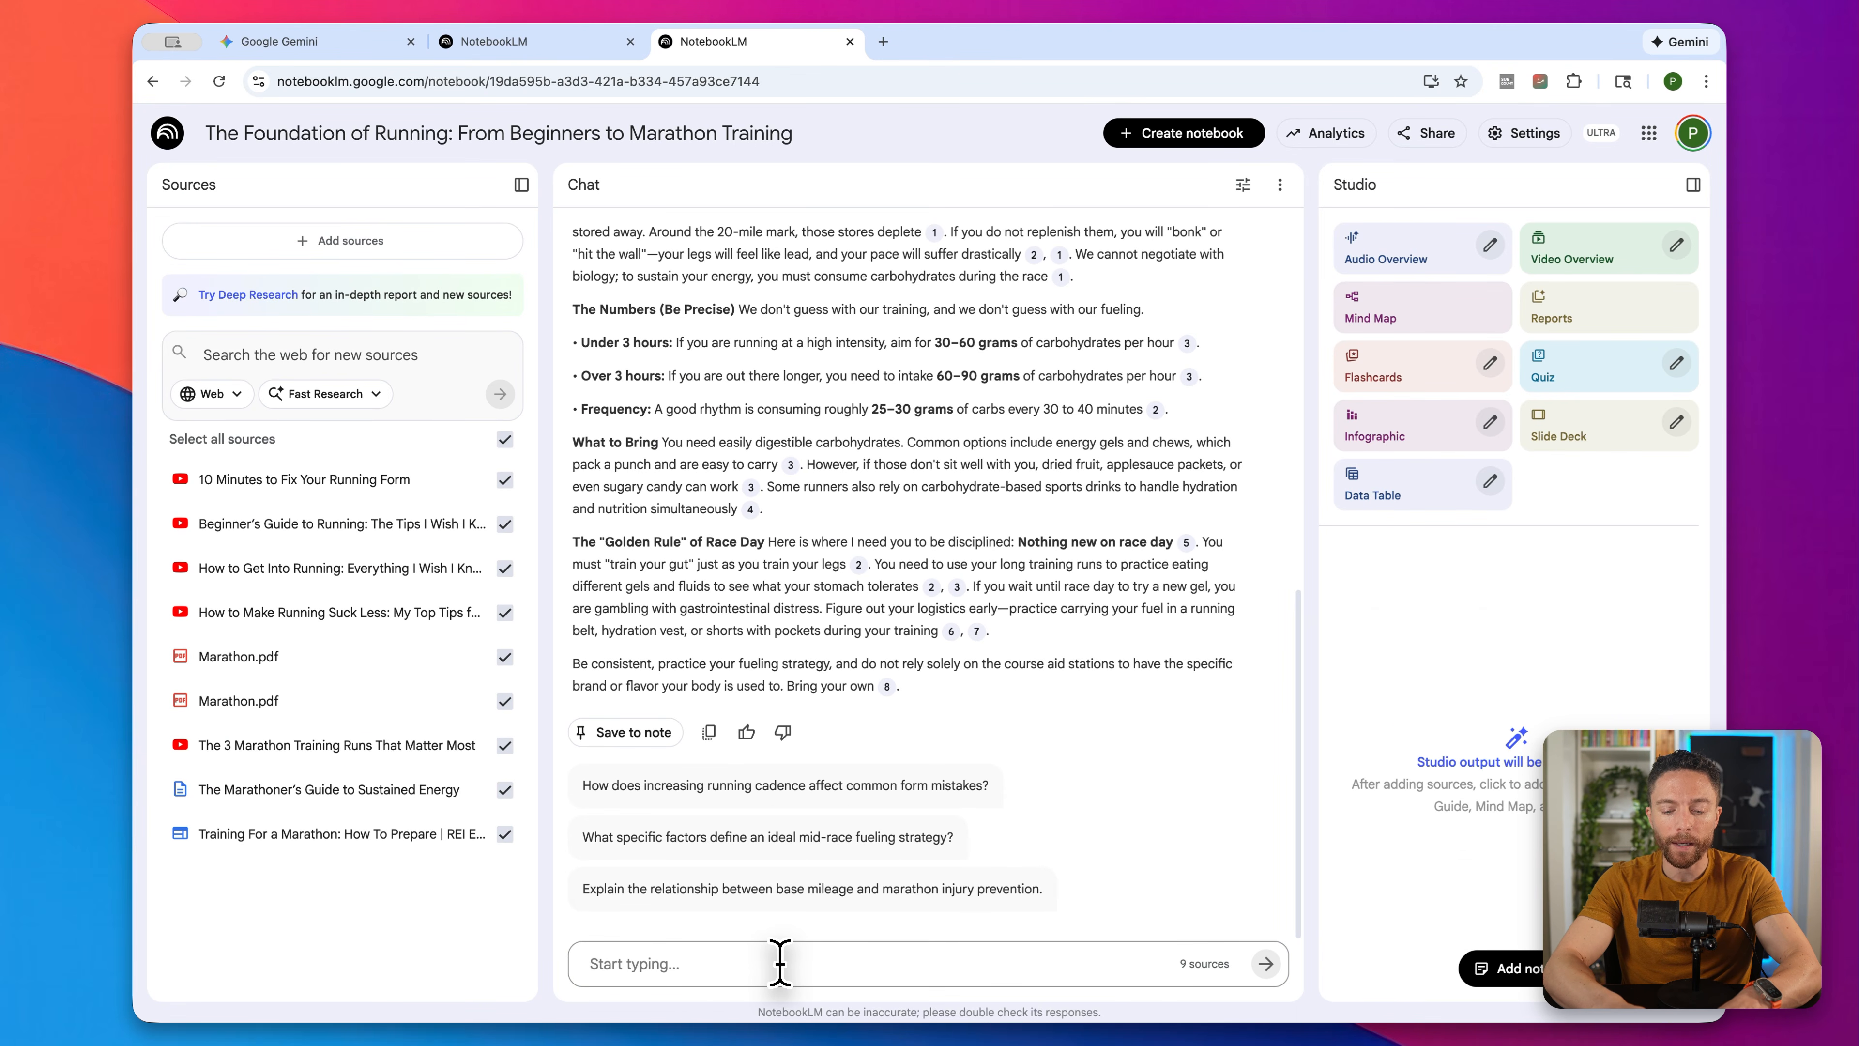
text(Help me put together a 12 week training guide for a marathon.)
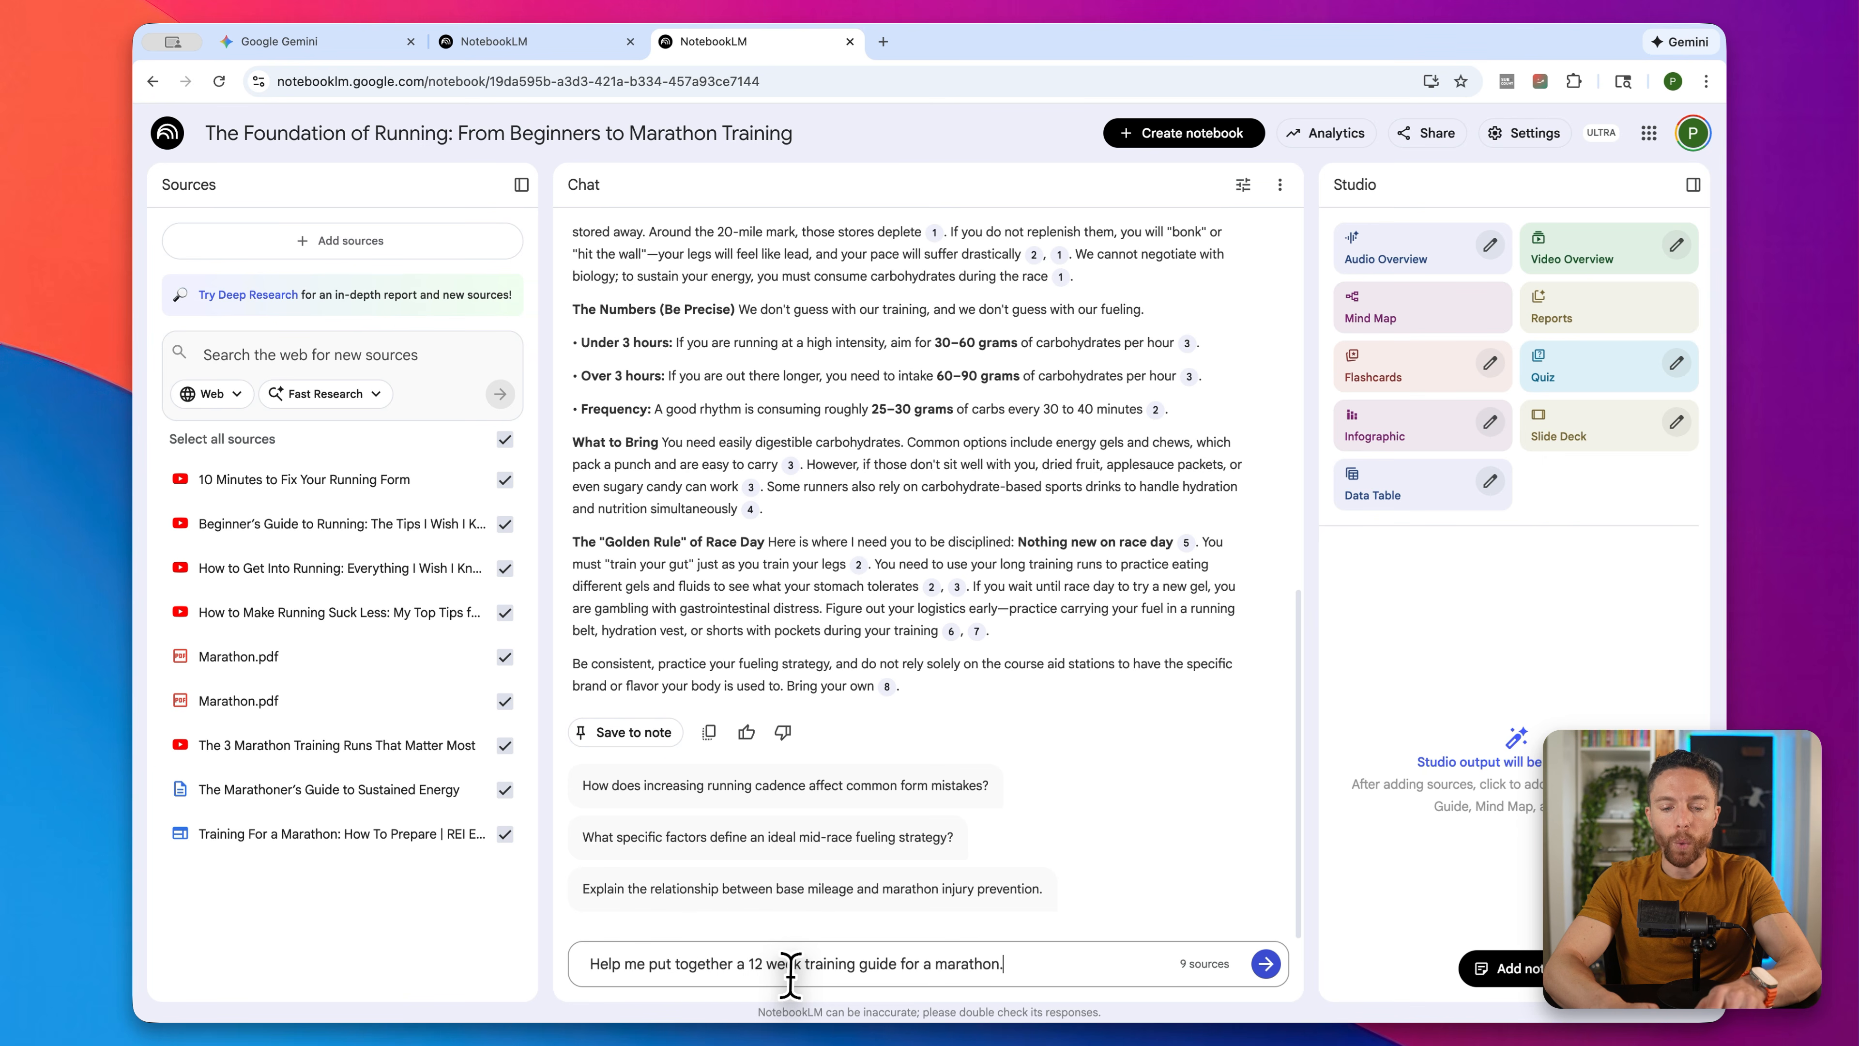
click(1291, 974)
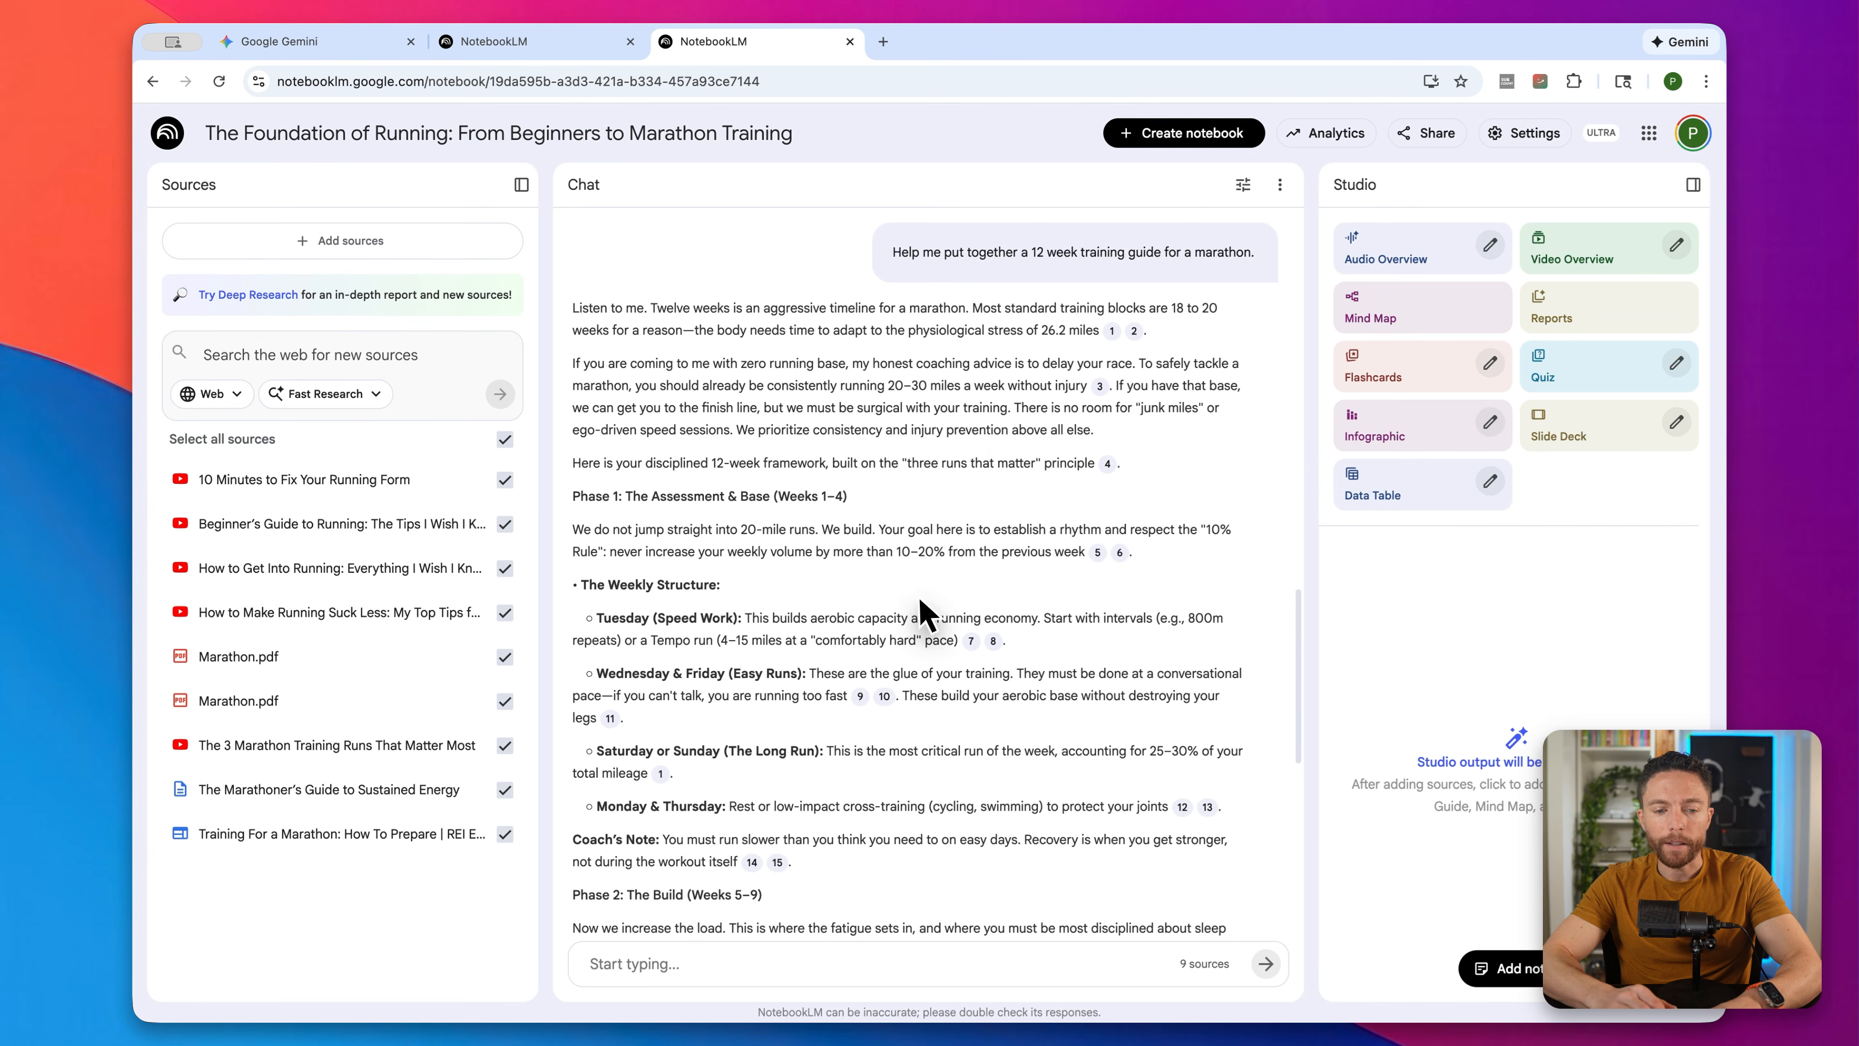
Step: Save the 12-week marathon training guide answer as a note and convert that note into a notebook source
scroll(922, 612, down, 12)
scroll(922, 612, up, 10)
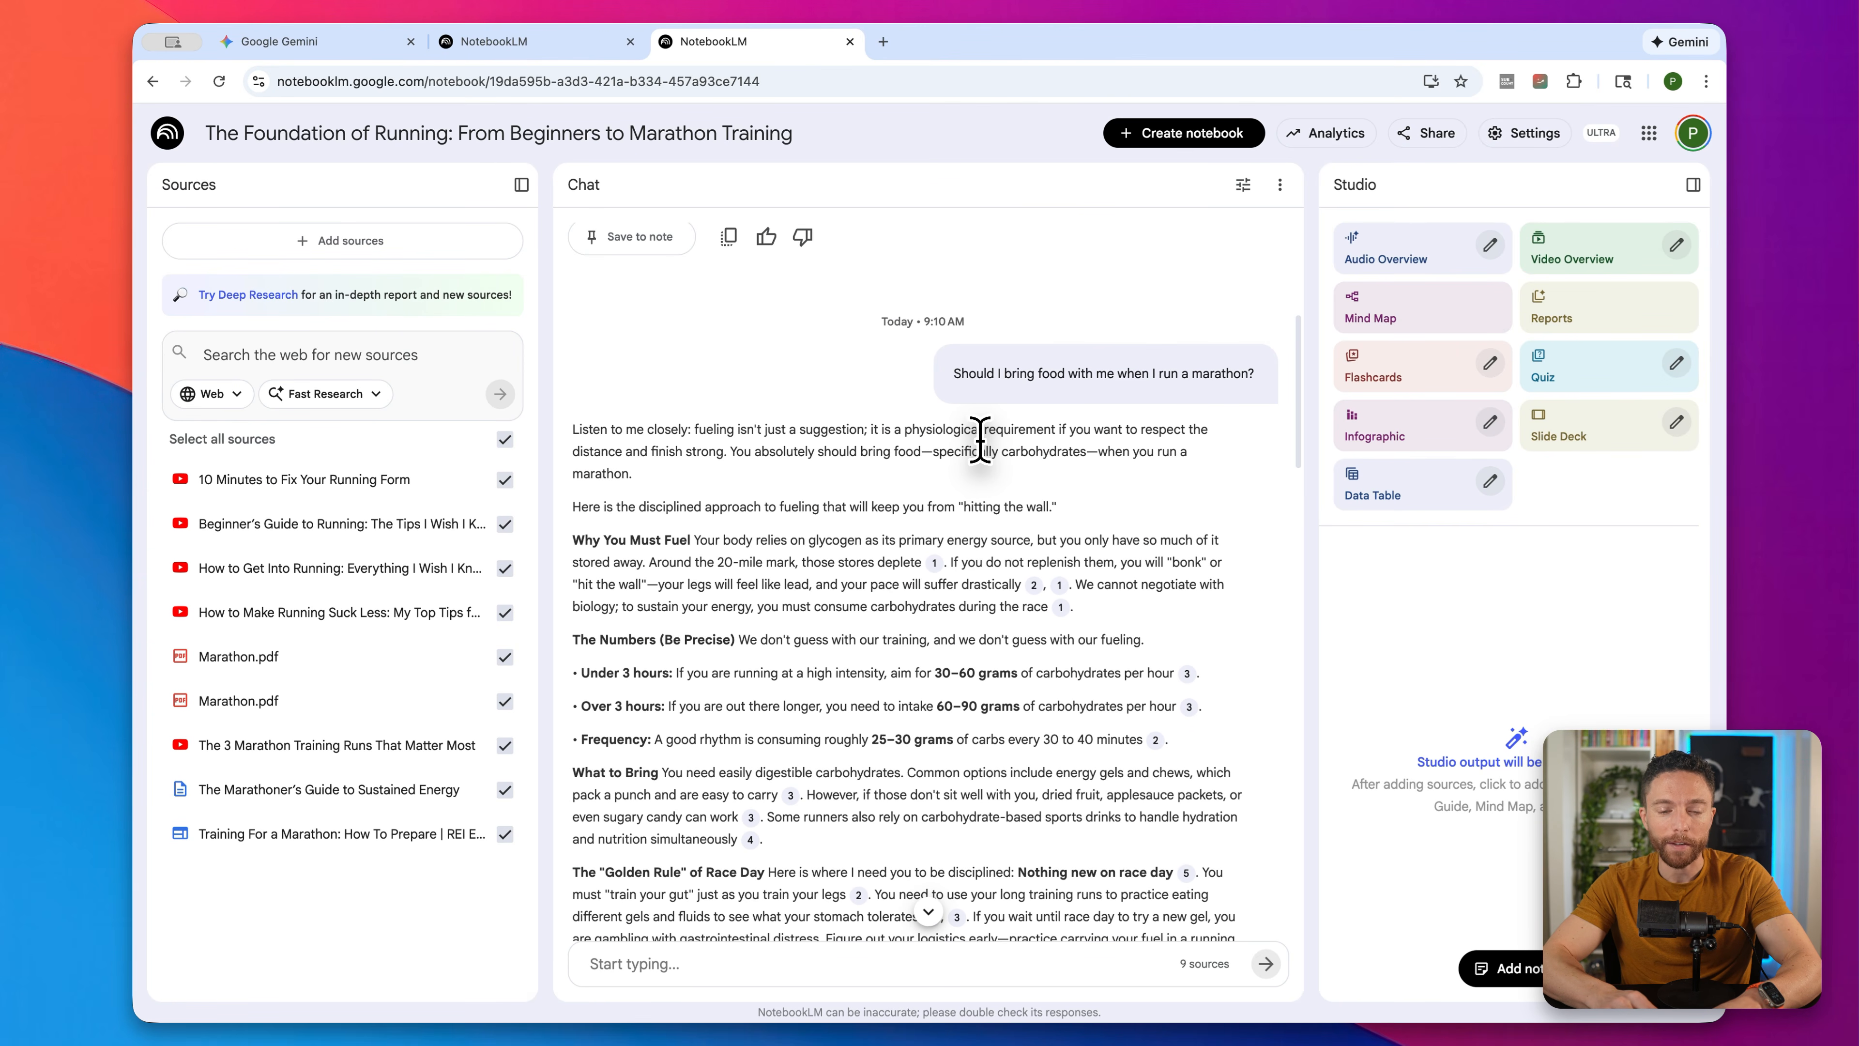
scroll(934, 574, down, 8)
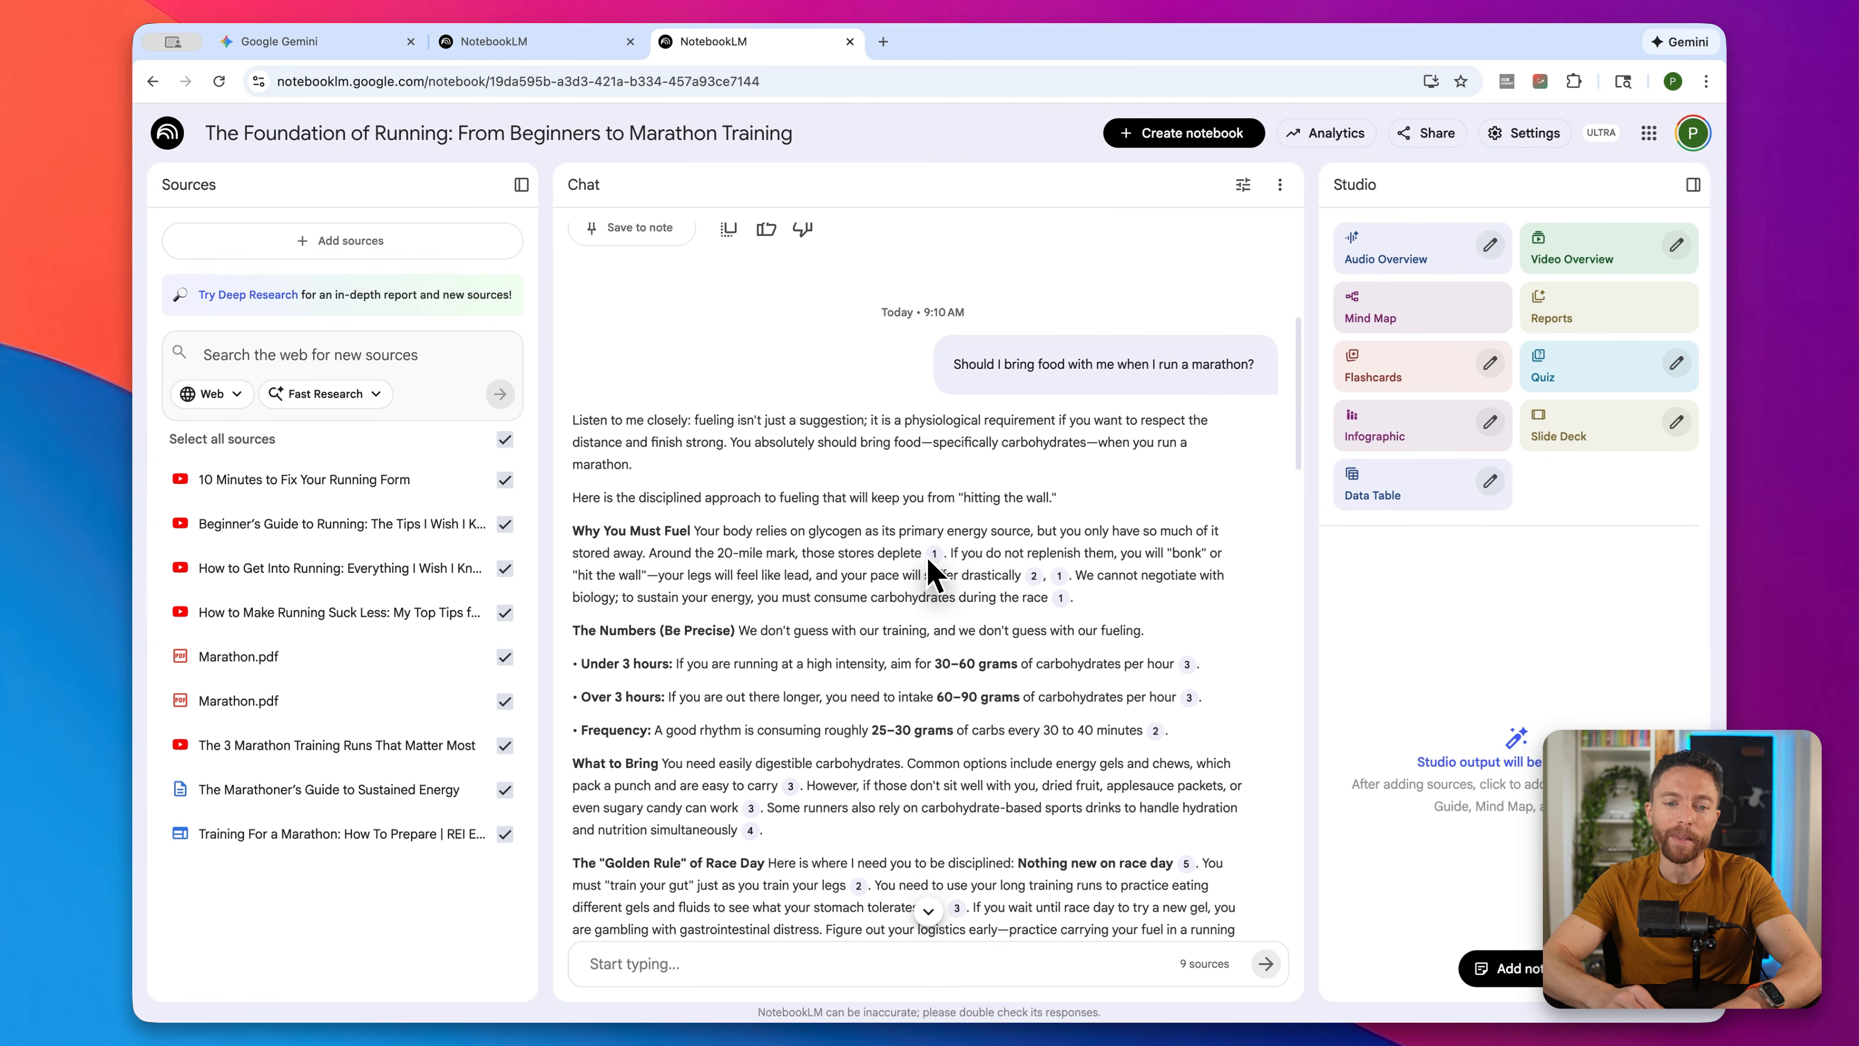
scroll(933, 574, down, 15)
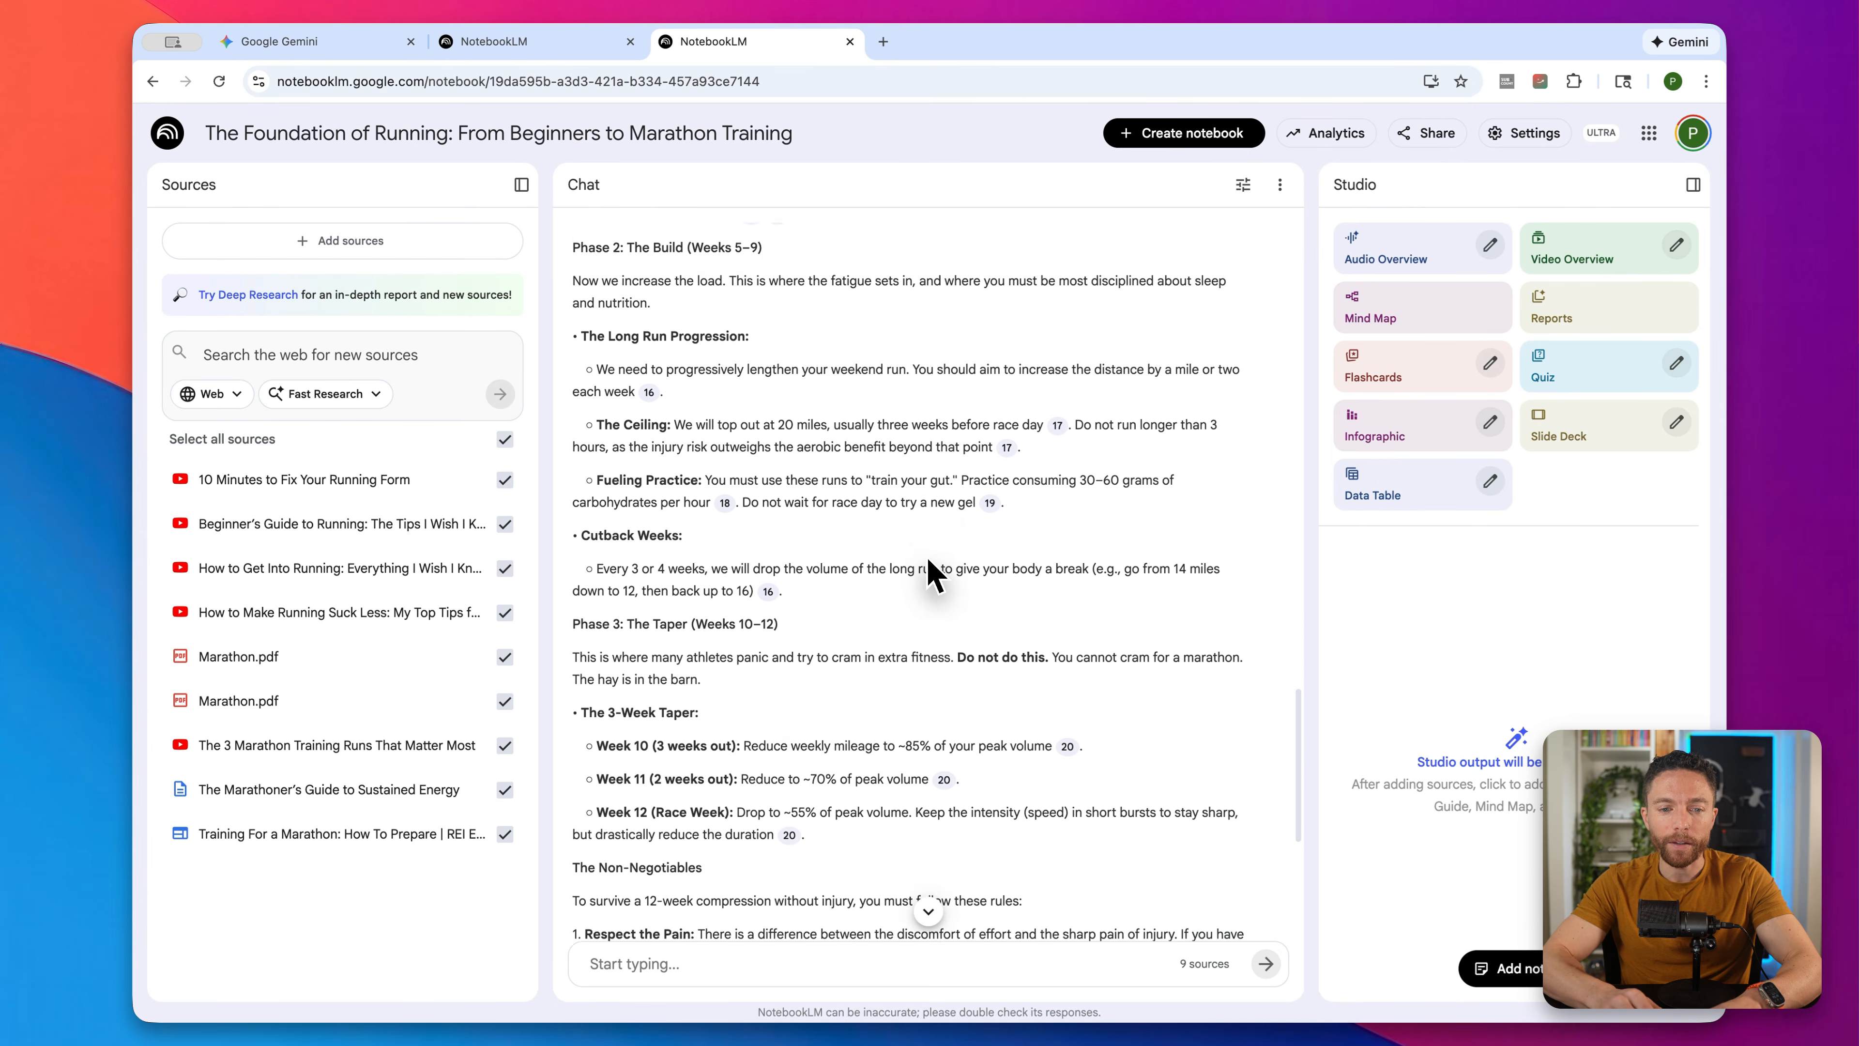
scroll(849, 604, down, 5)
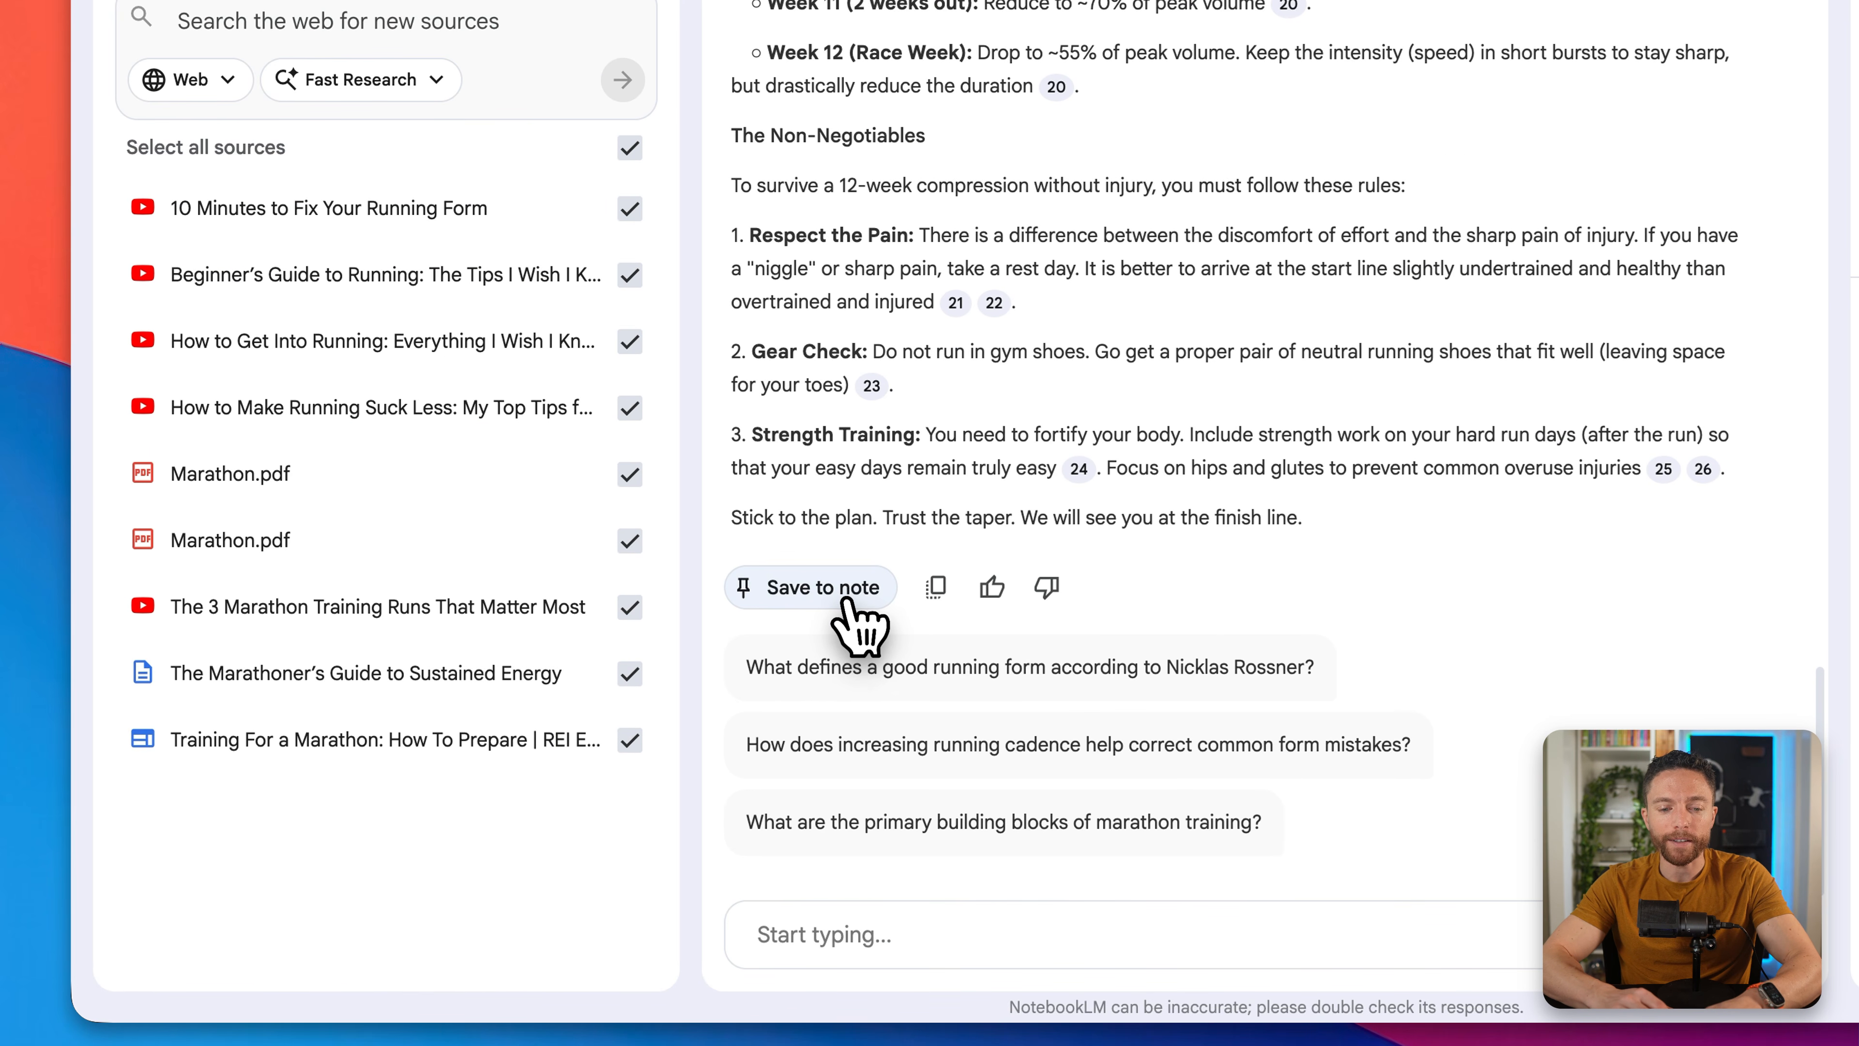
click(847, 602)
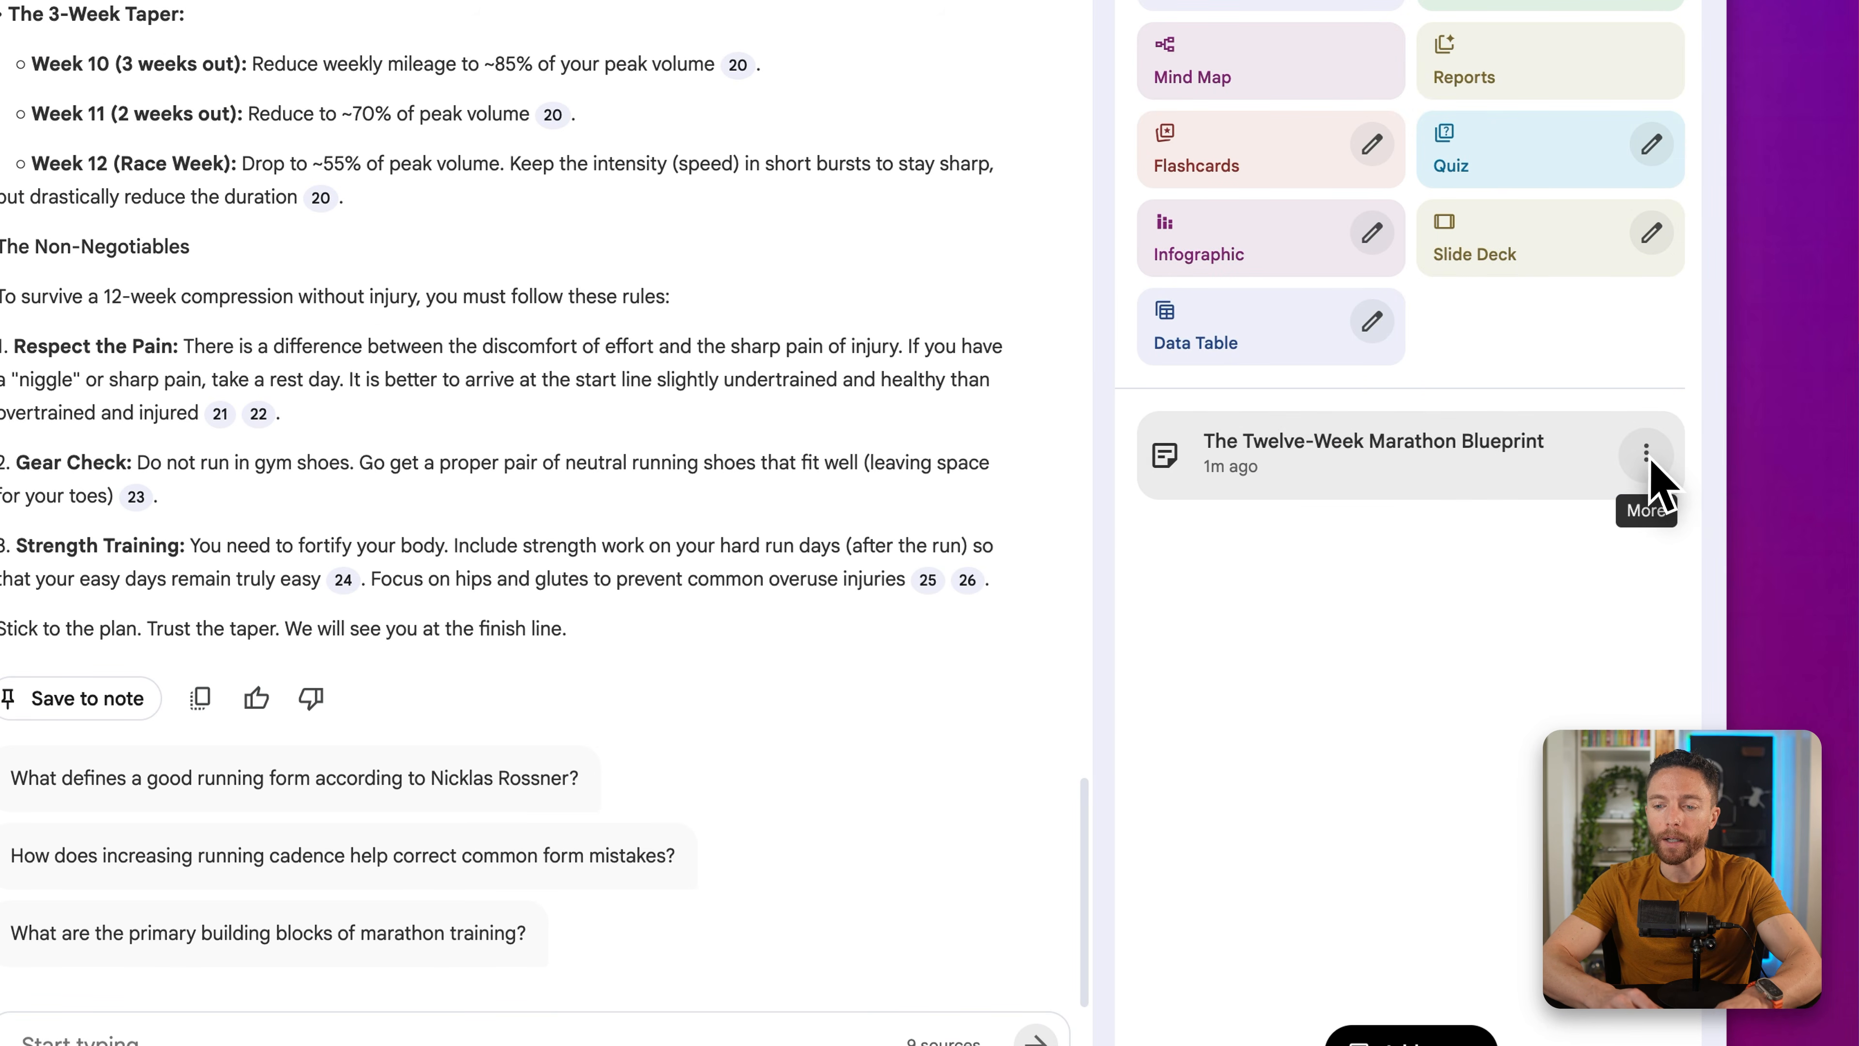
click(1646, 451)
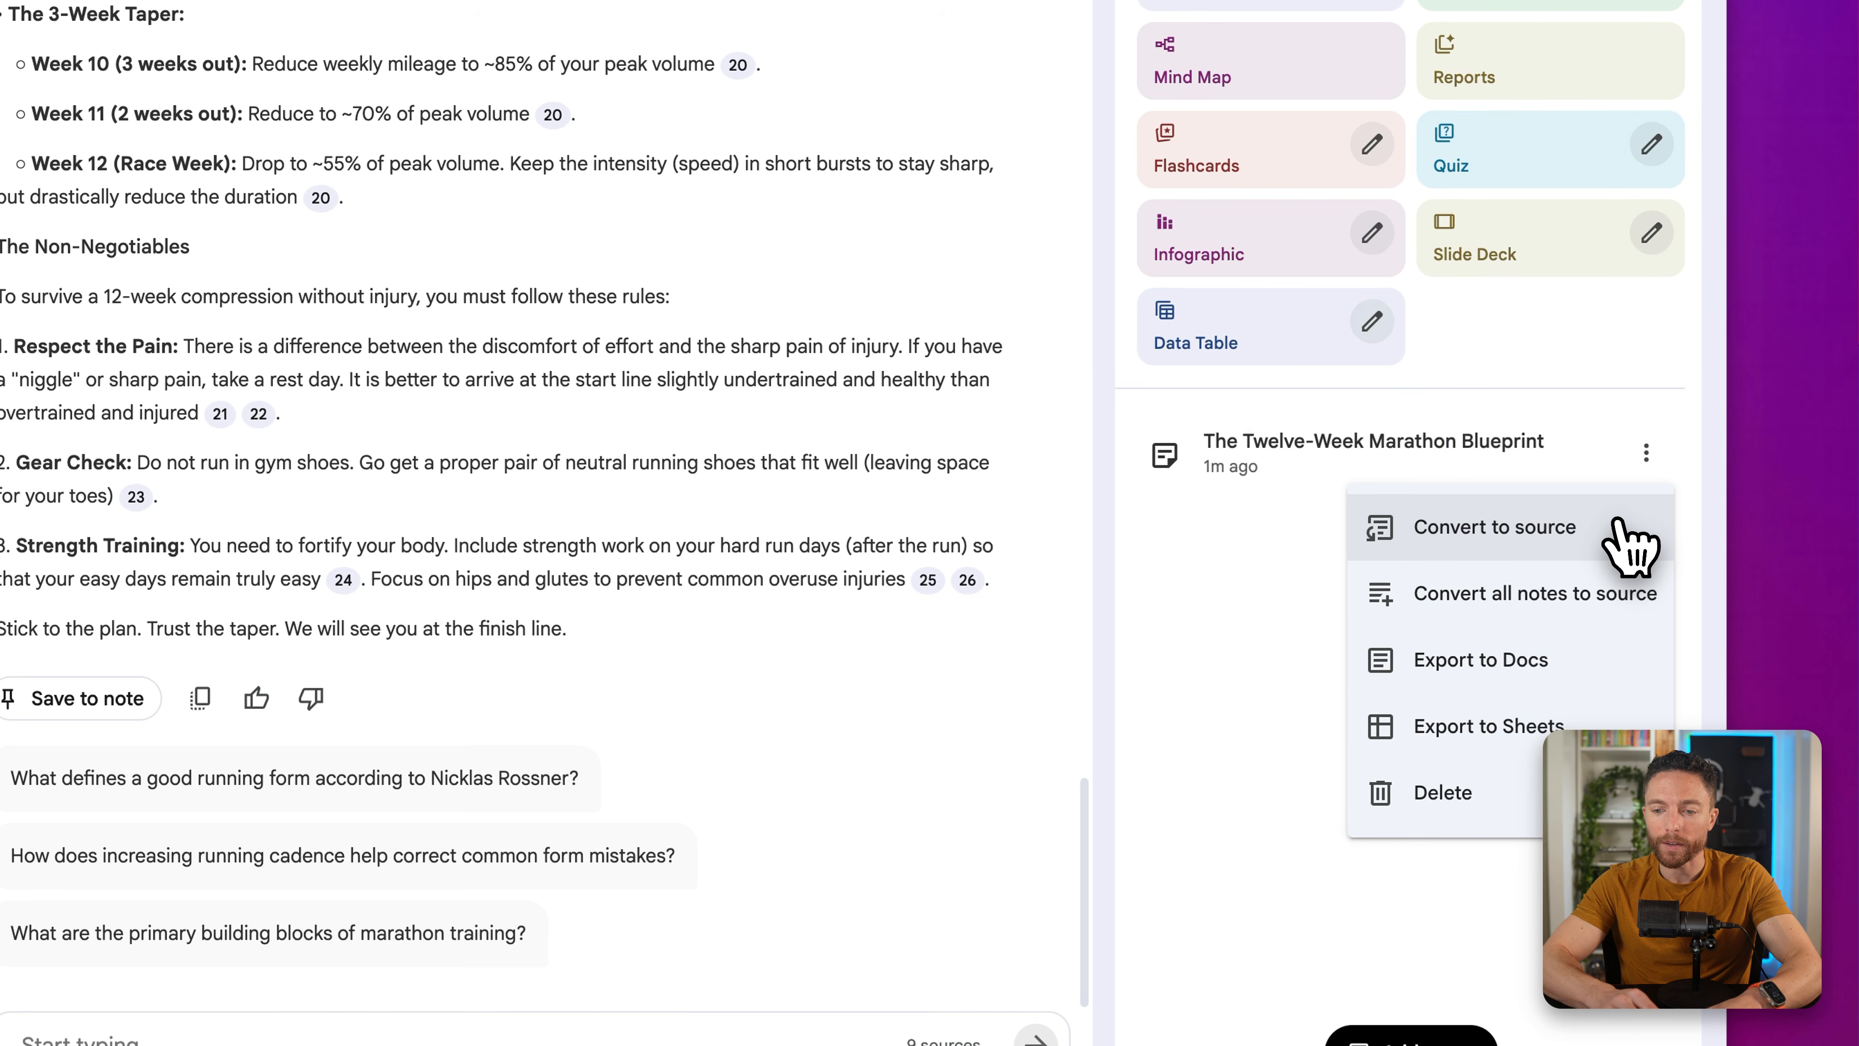
click(1622, 538)
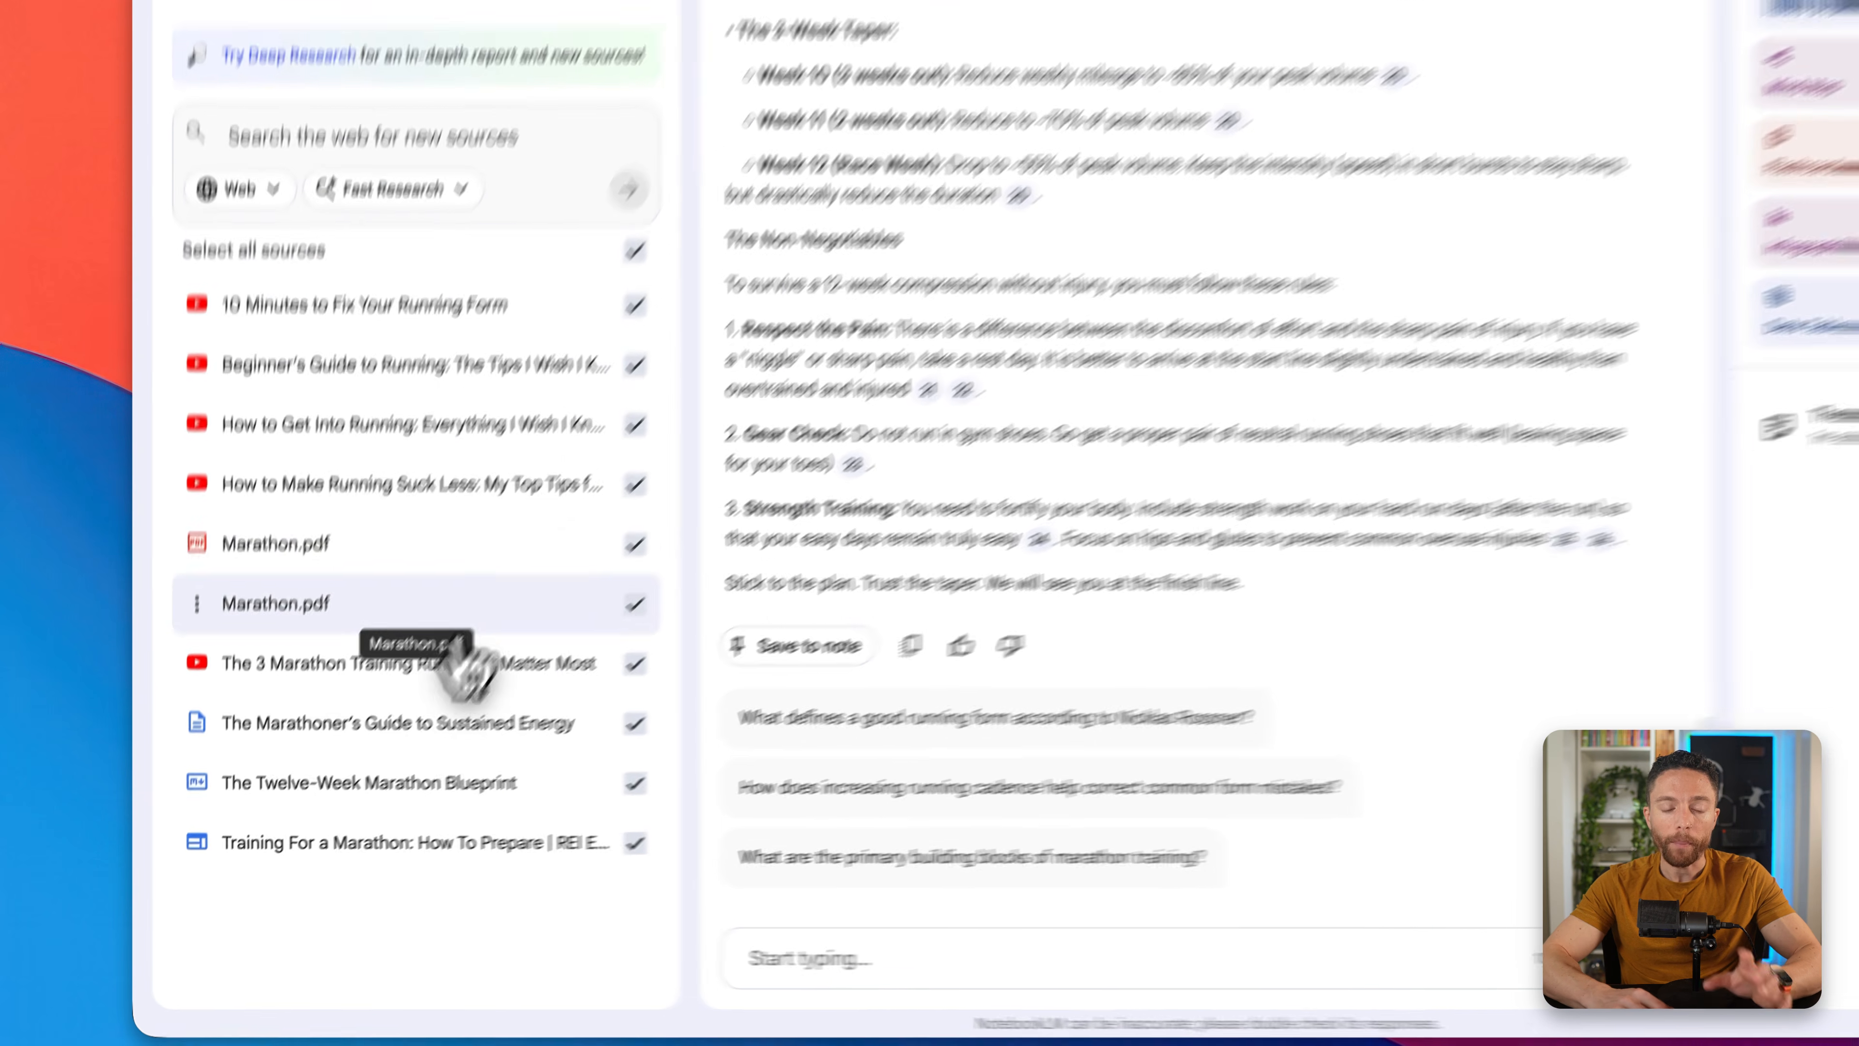
Step: Limit the chat to the "How to Get Into Running" source and ask "What was that tip he gave about food?"
click(692, 170)
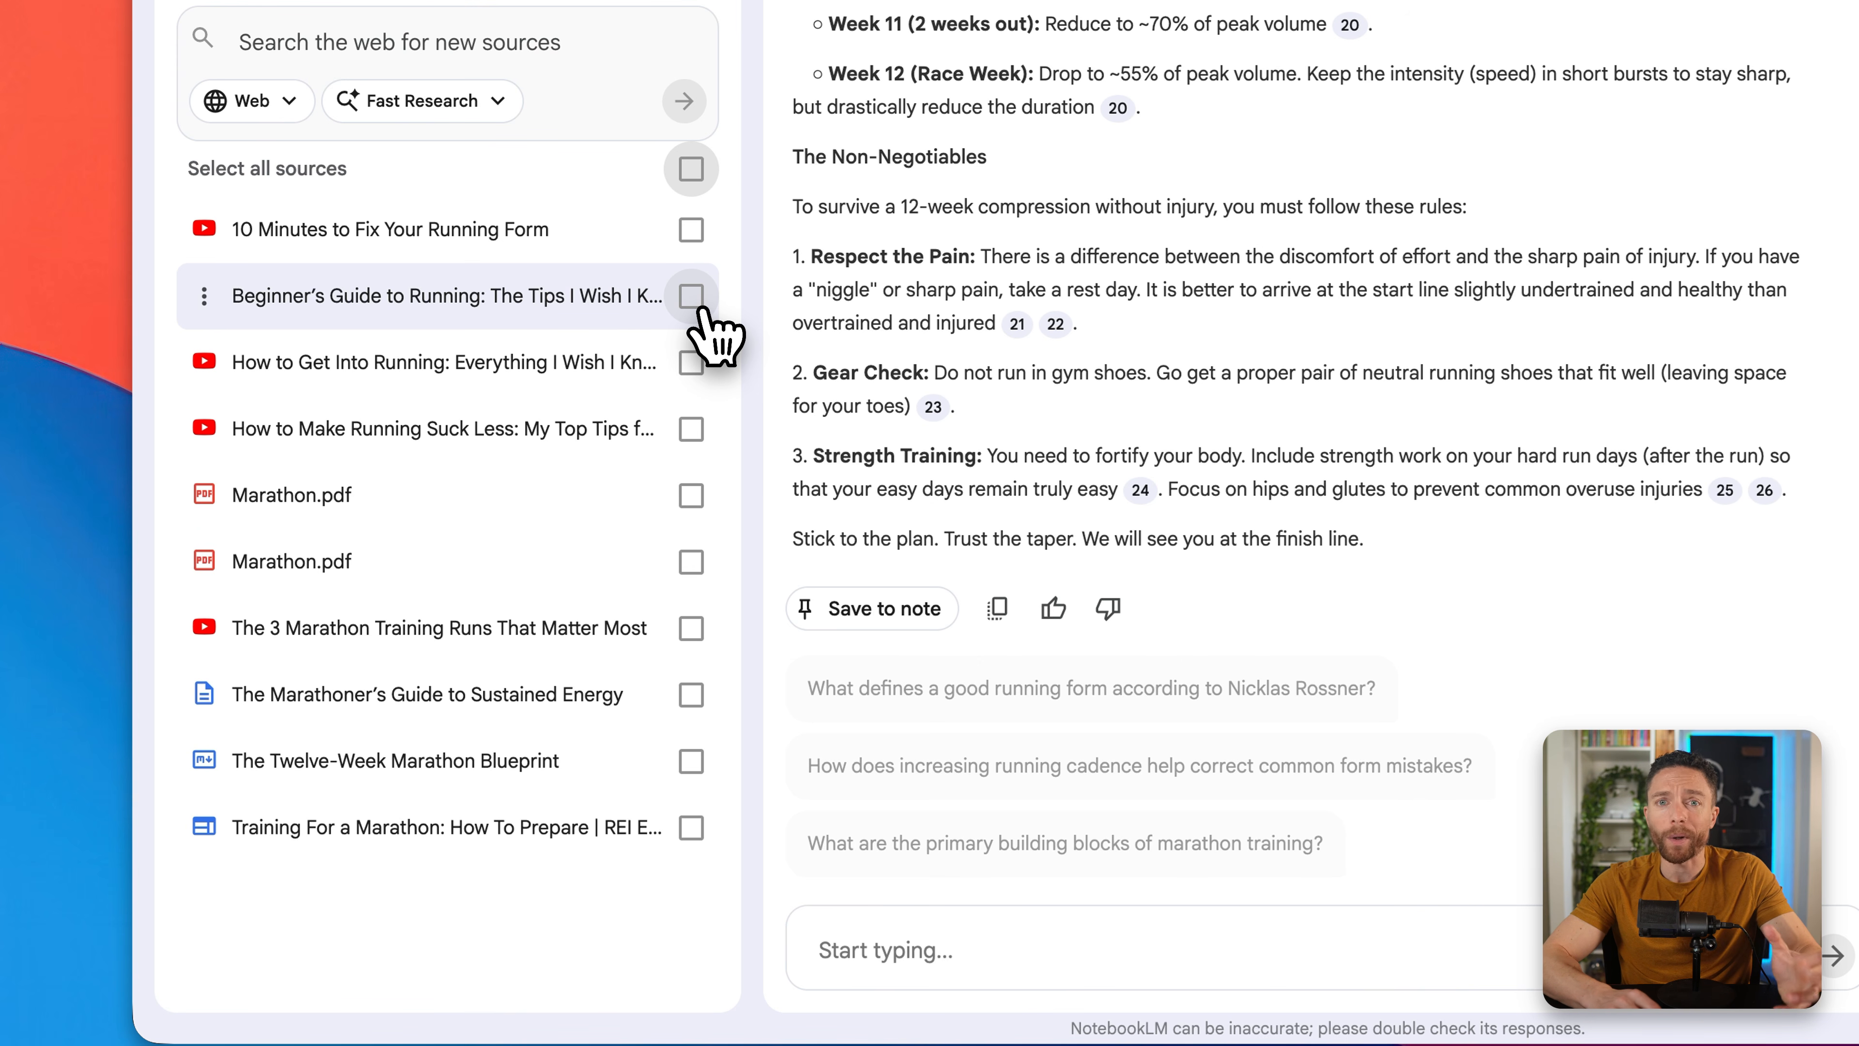
click(690, 362)
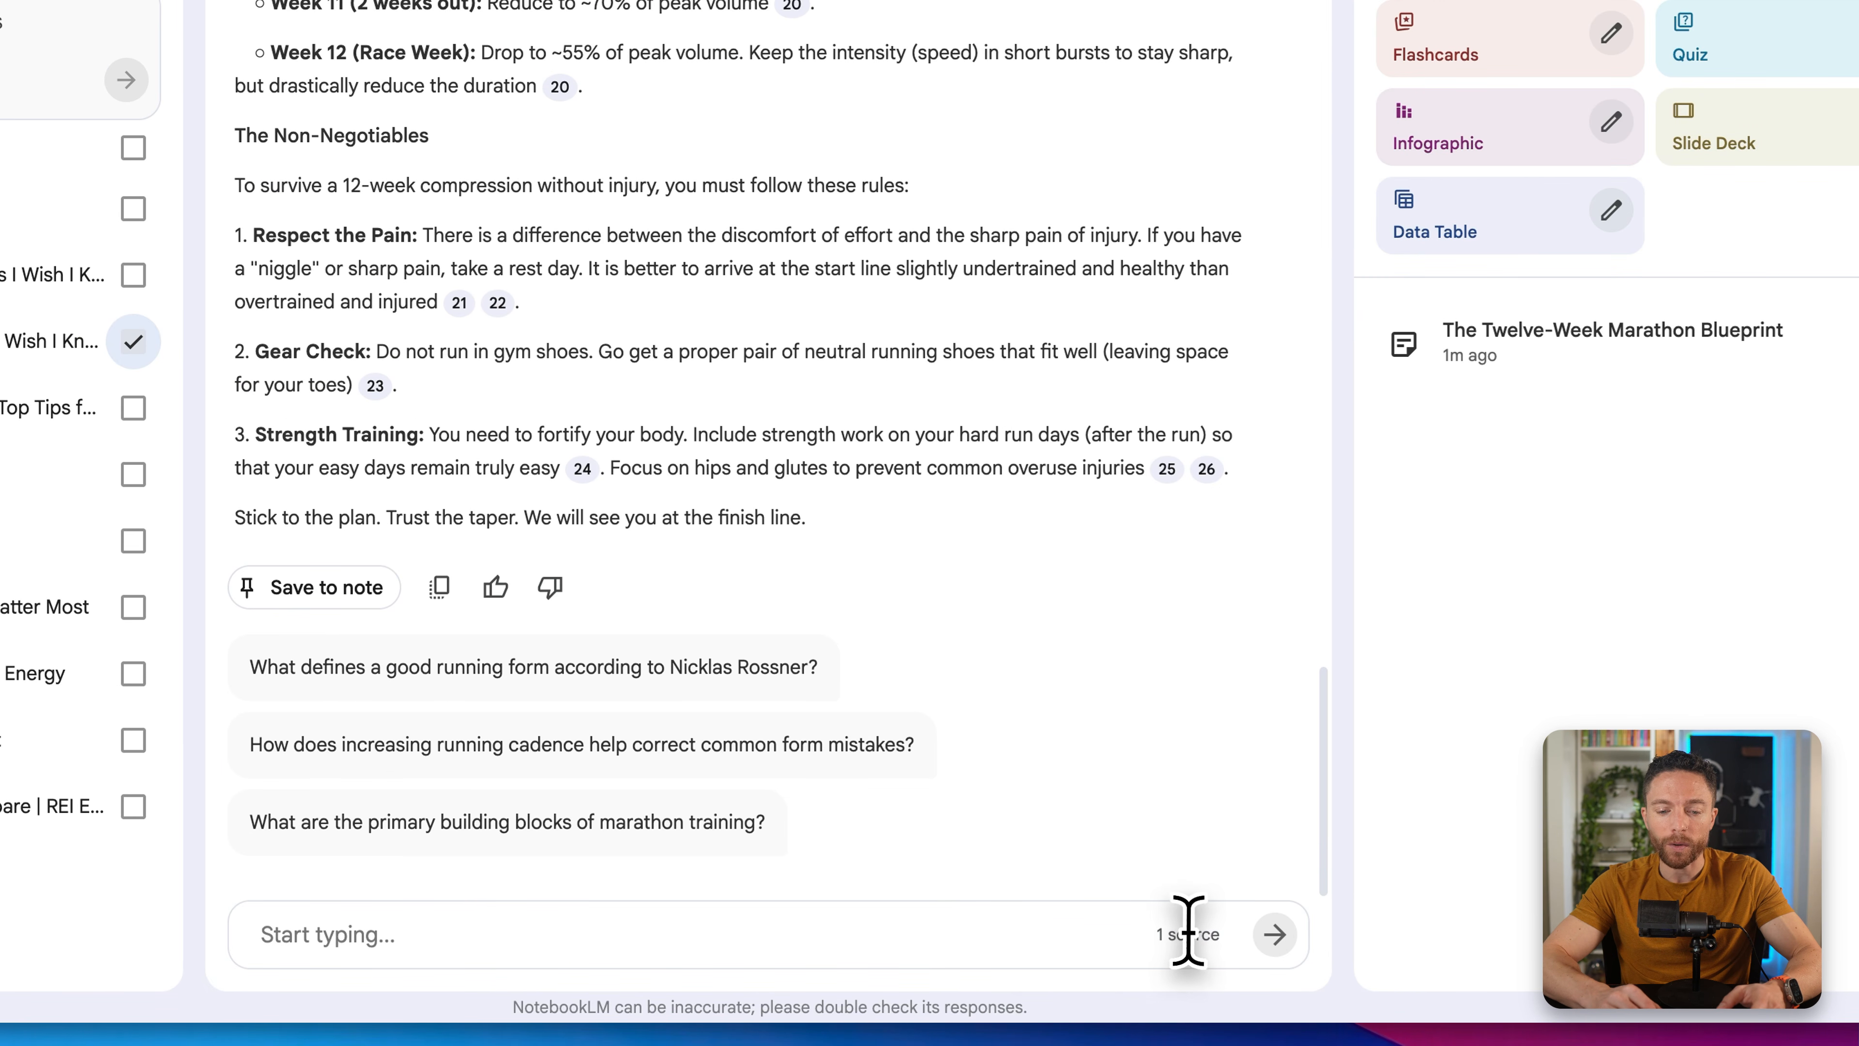
click(846, 928)
text(Wha)
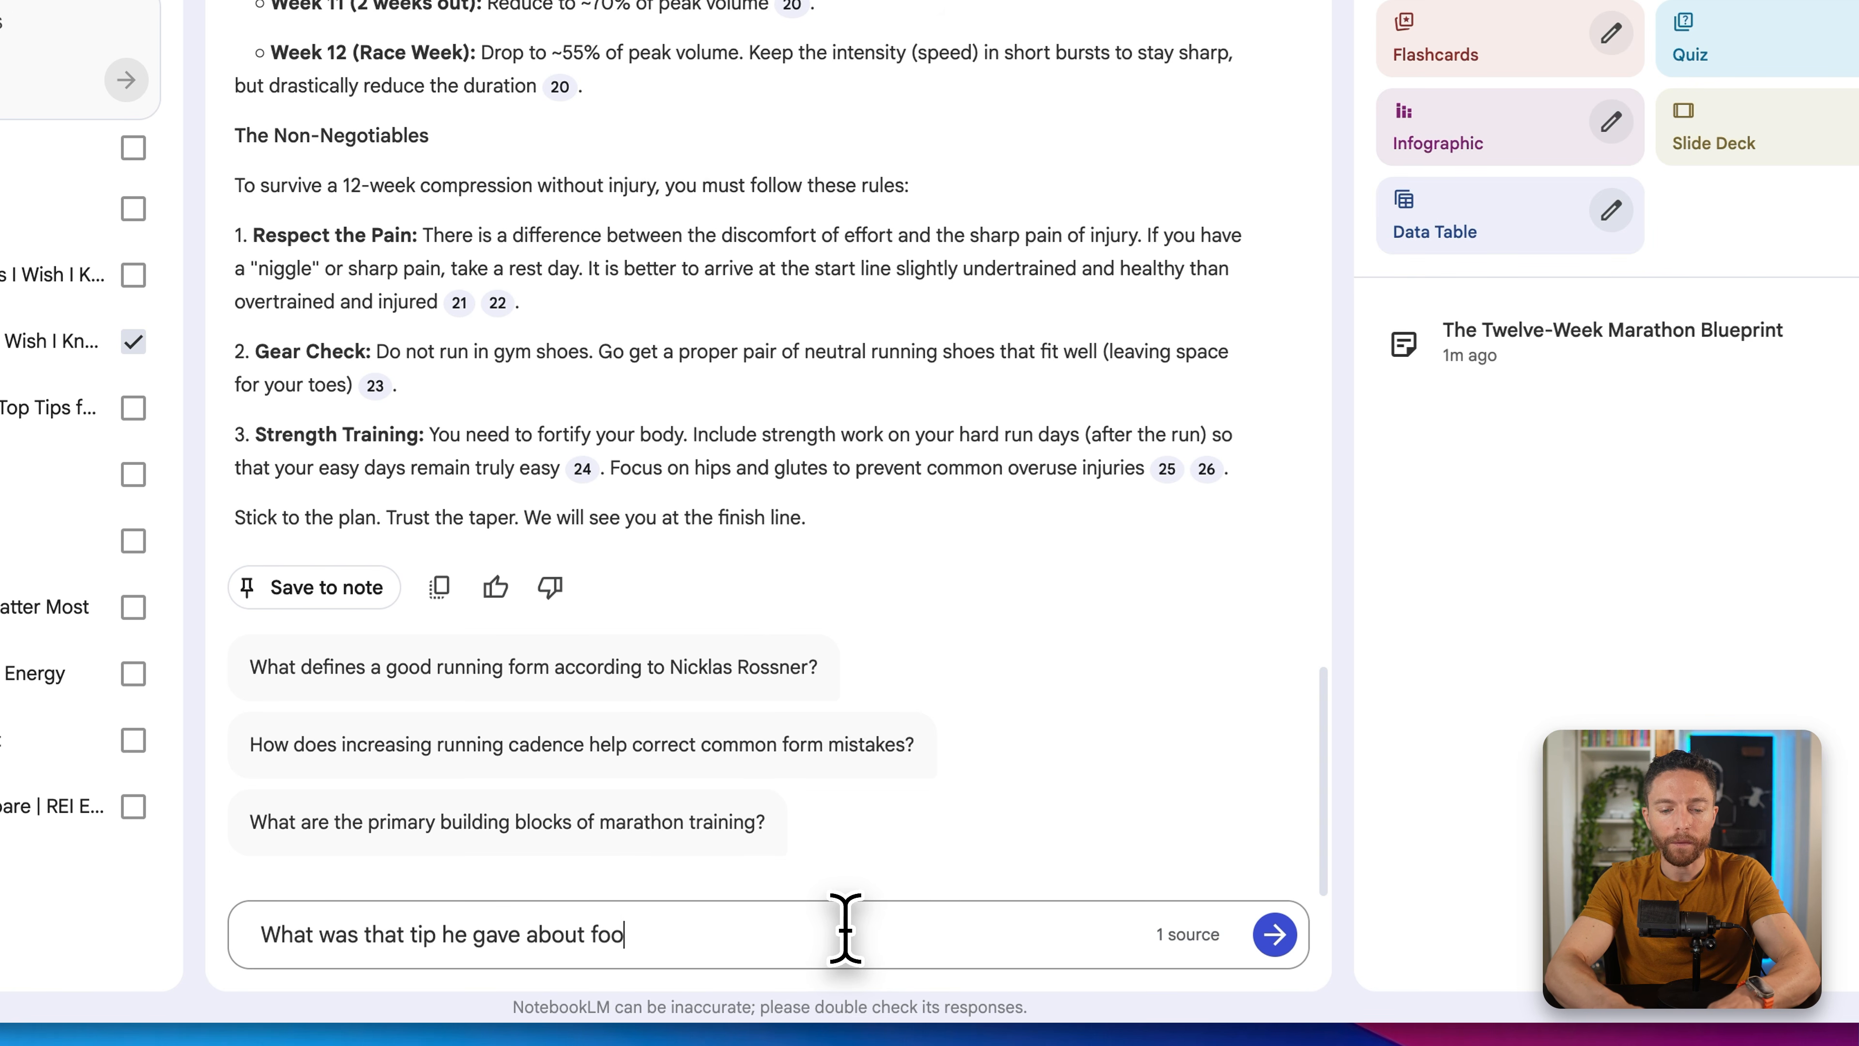
key(Return)
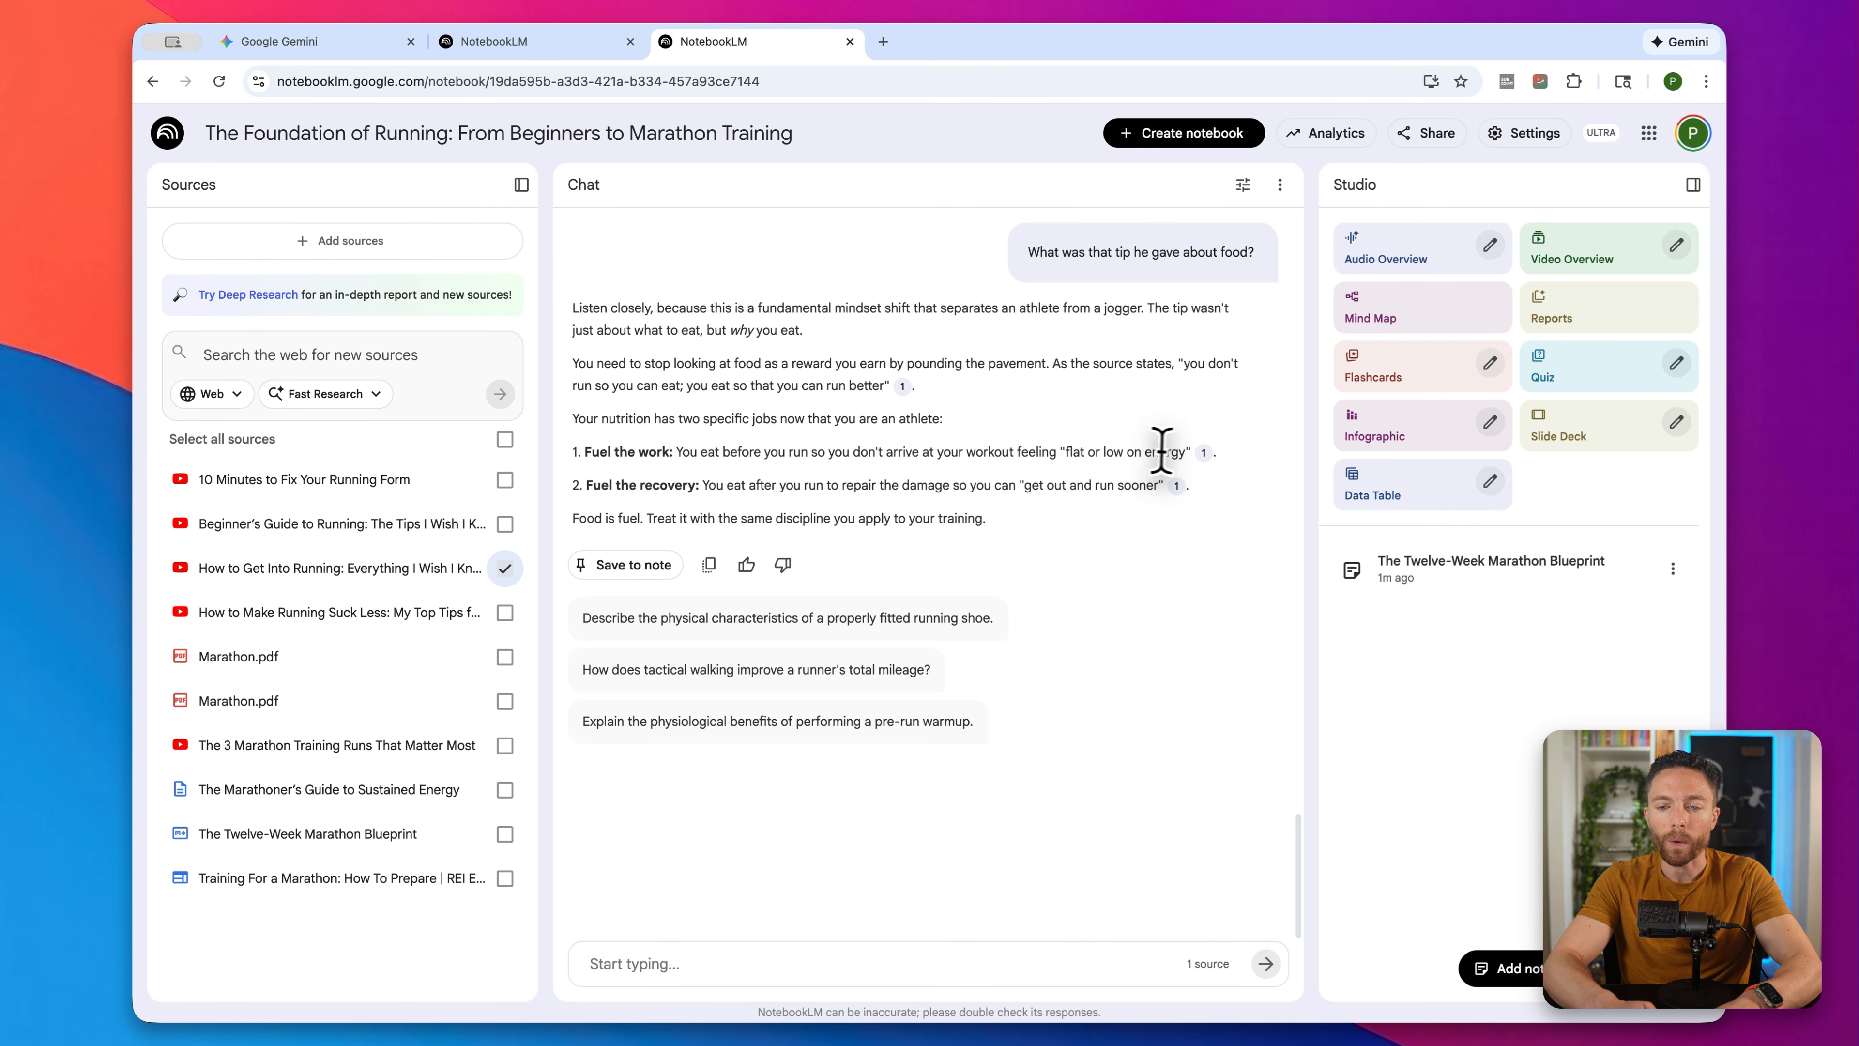
Step: Examine the source excerpt behind the "Fuel the work" citation and reselect all notebook sources
mouse_move(1204, 454)
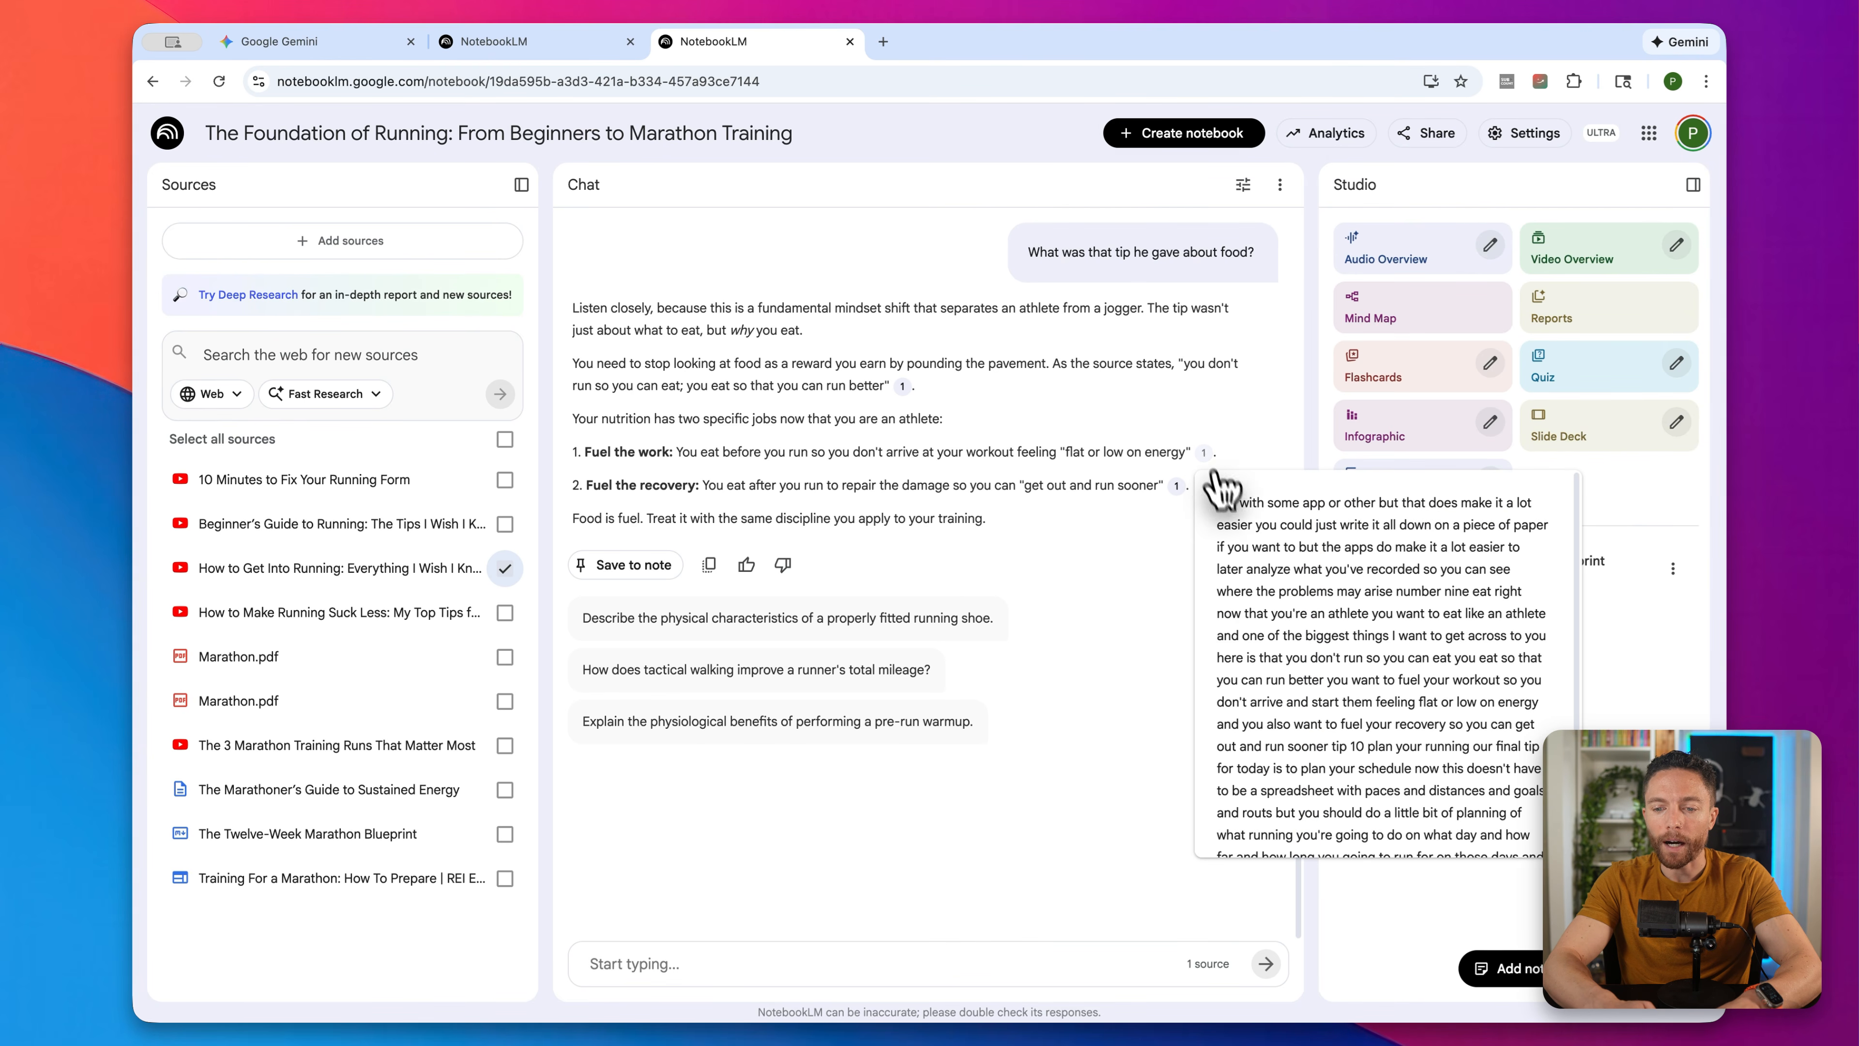
scroll(1253, 586, down, 3)
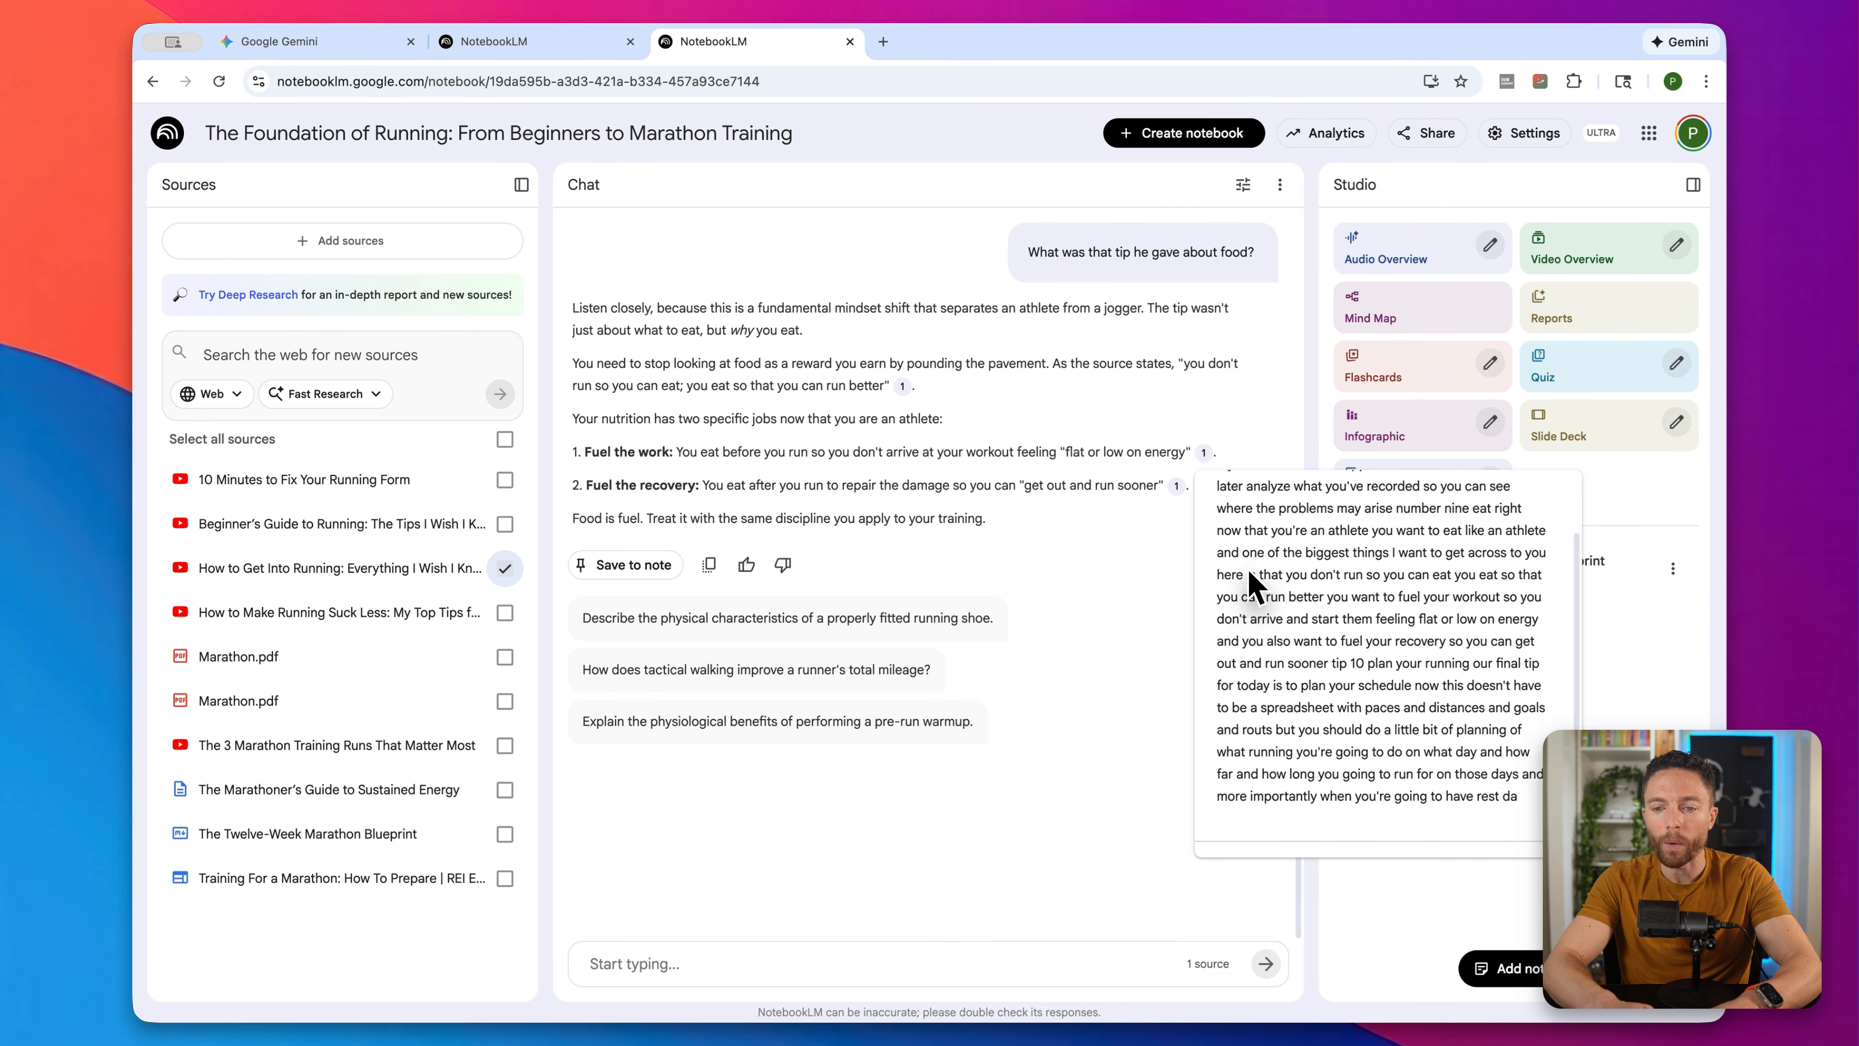
scroll(1253, 585, up, 3)
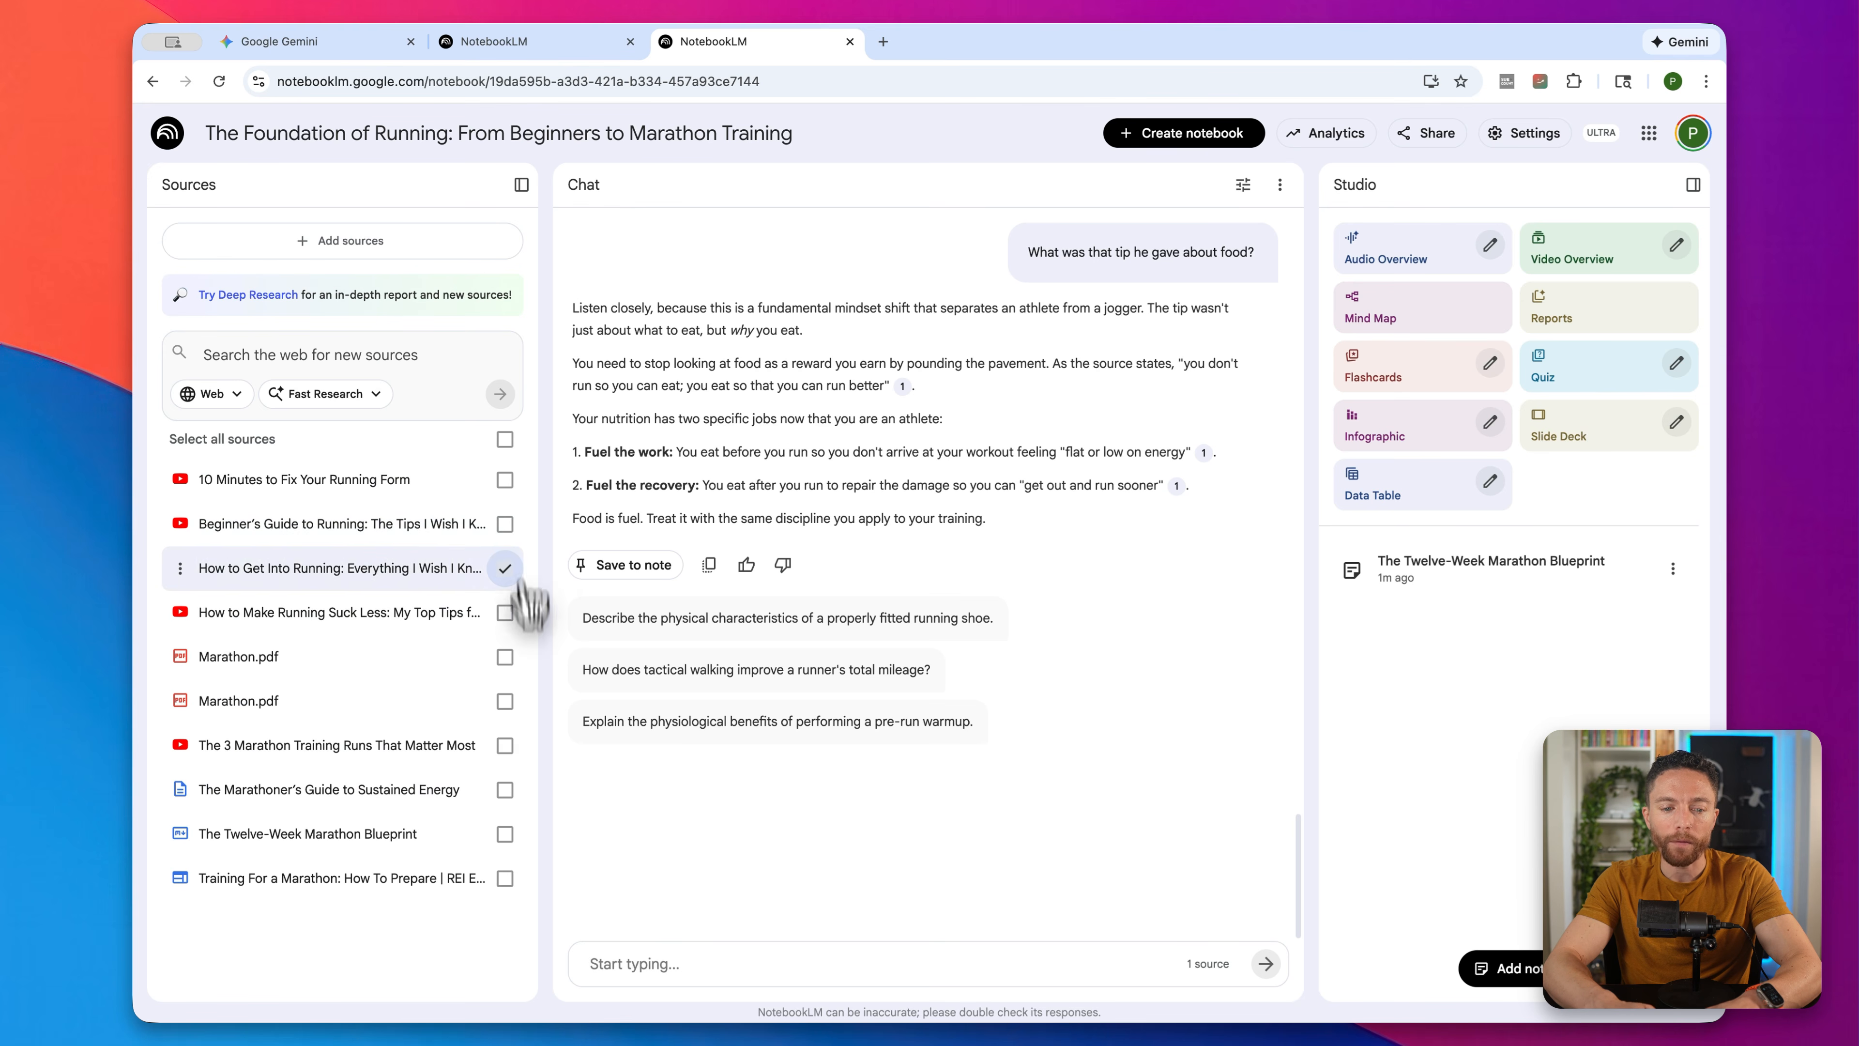
click(507, 440)
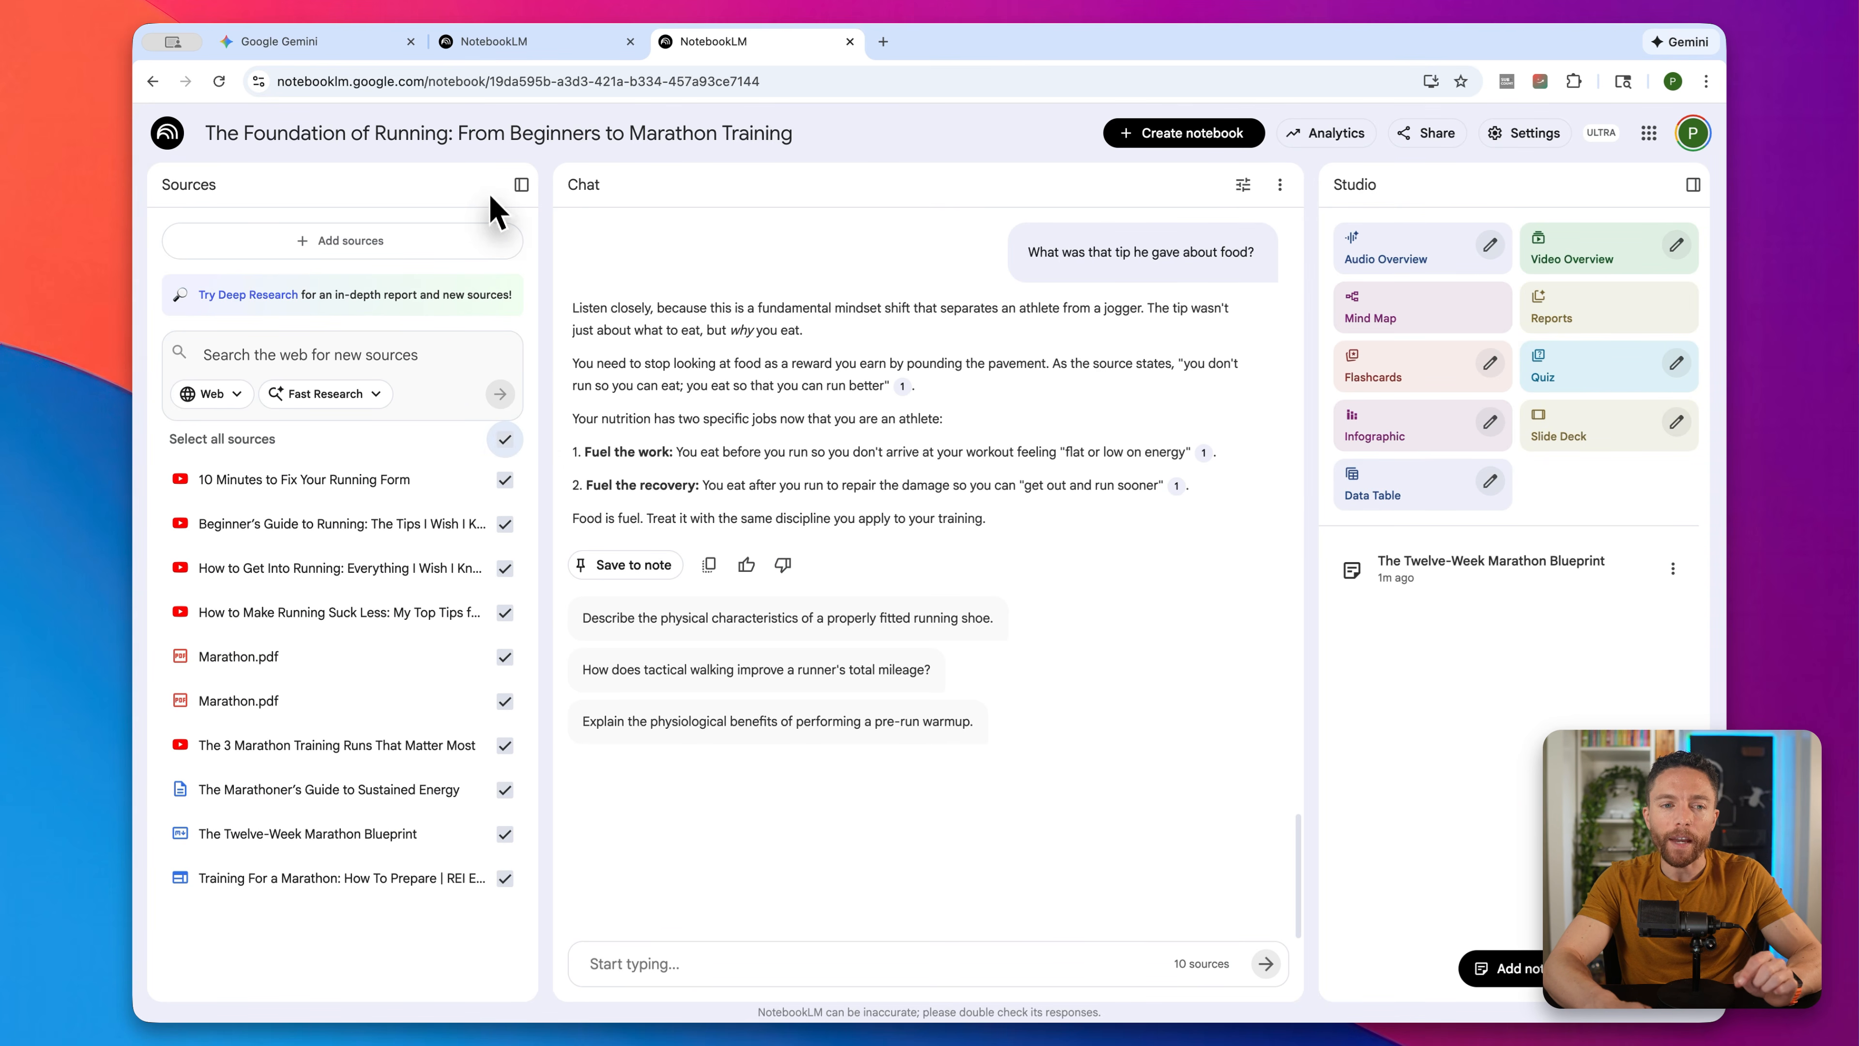
Step: Switch to Google Gemini and attach the notebook "The Foundation of Running: From Beginners to Marathon Training" to a new prompt
click(356, 52)
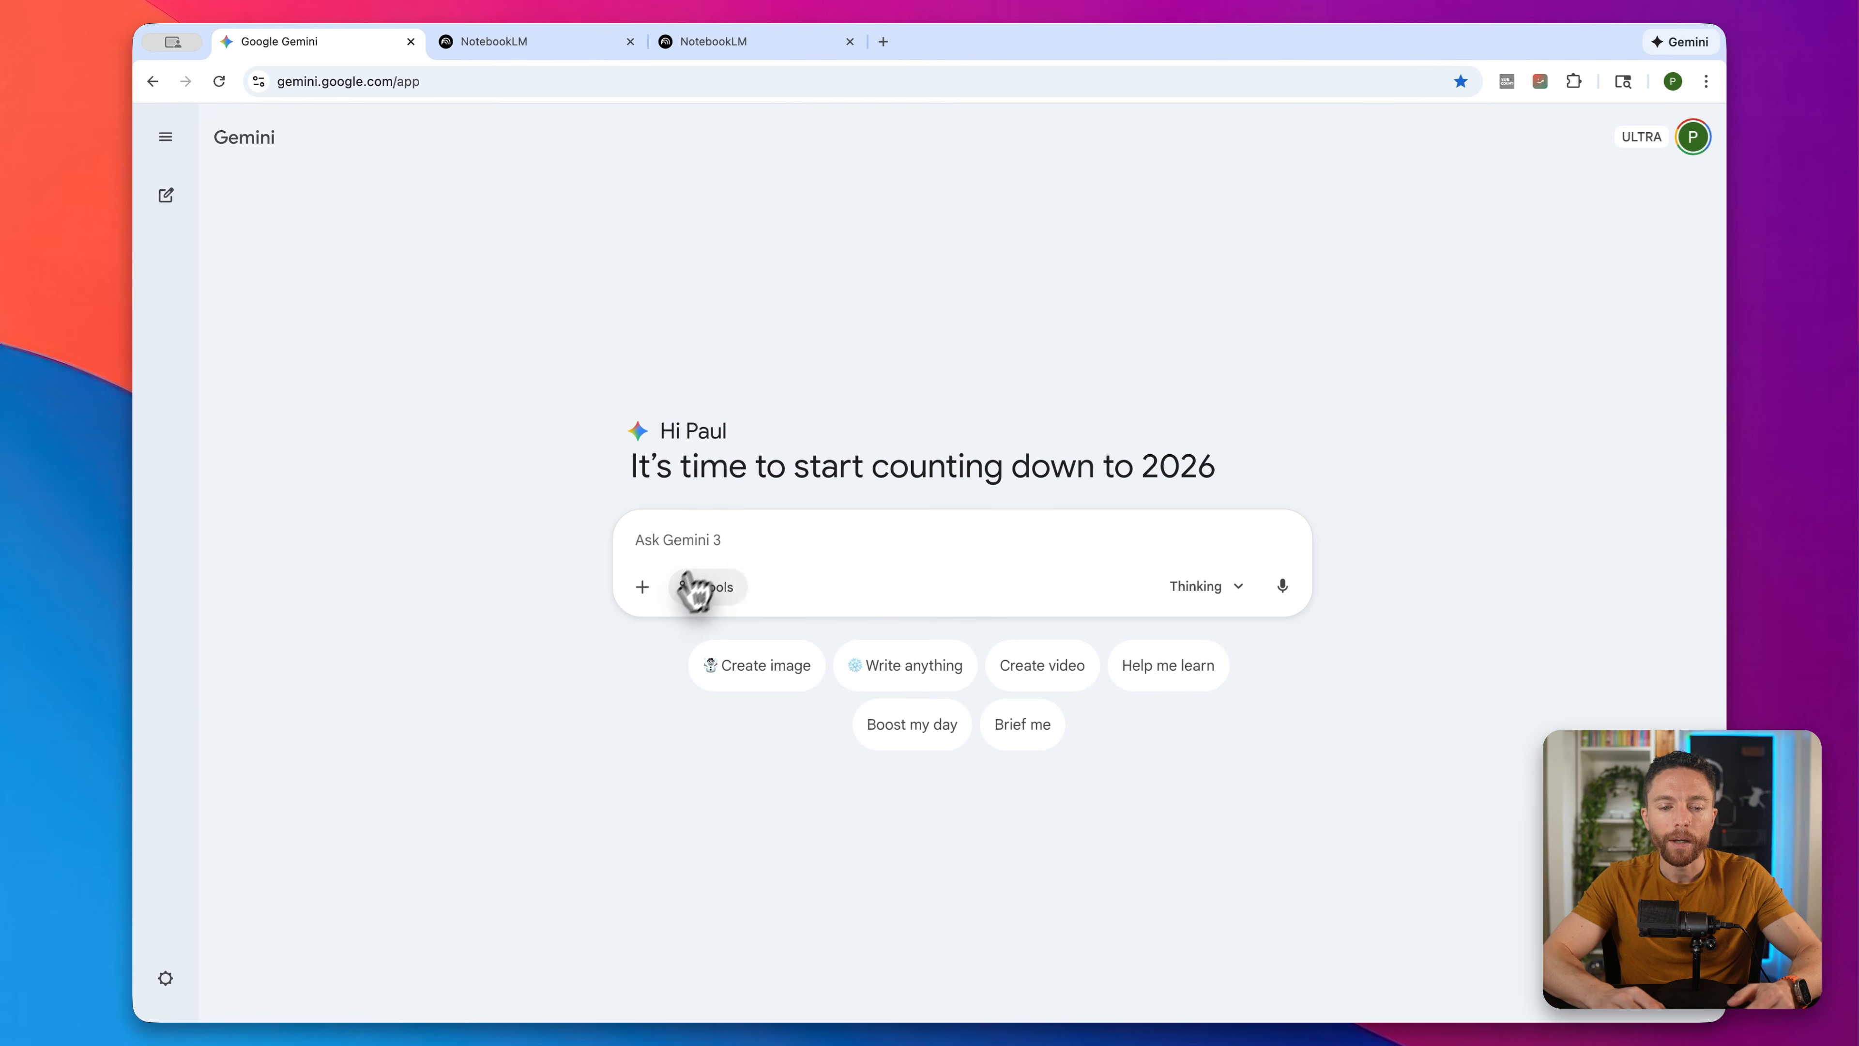
click(643, 587)
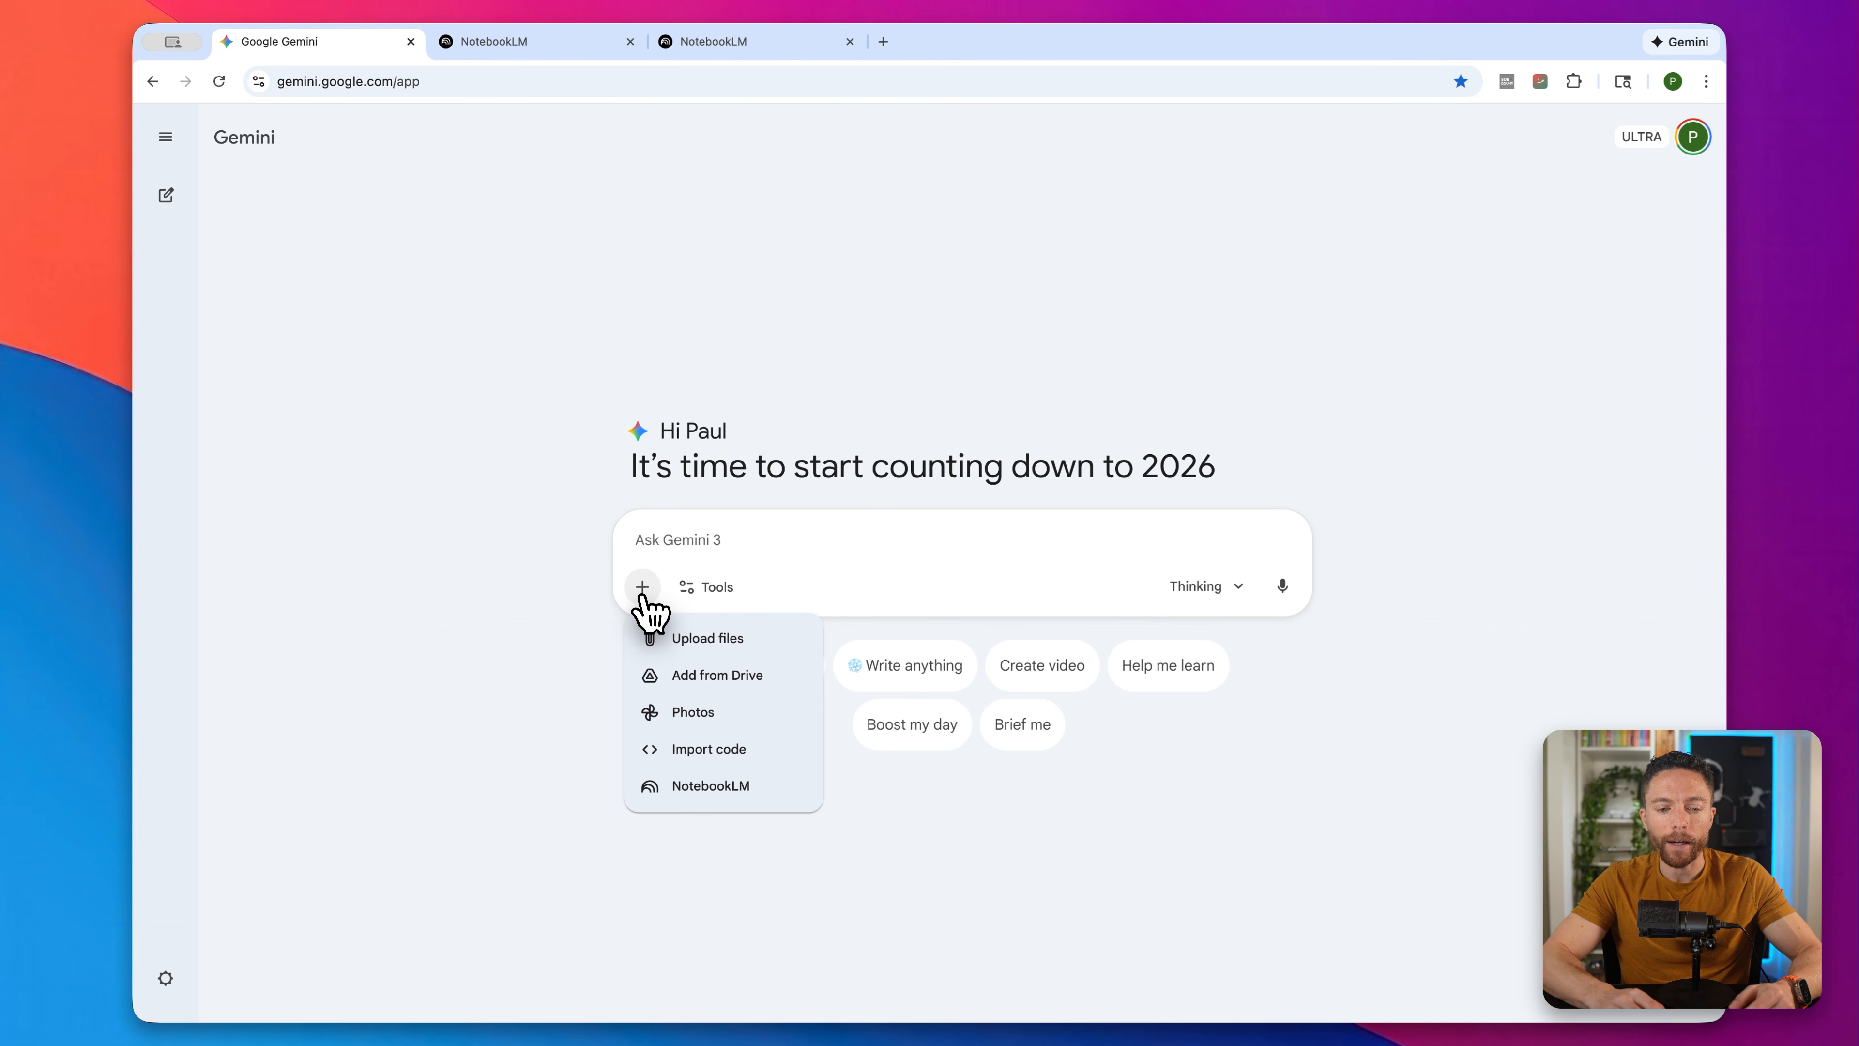
click(770, 792)
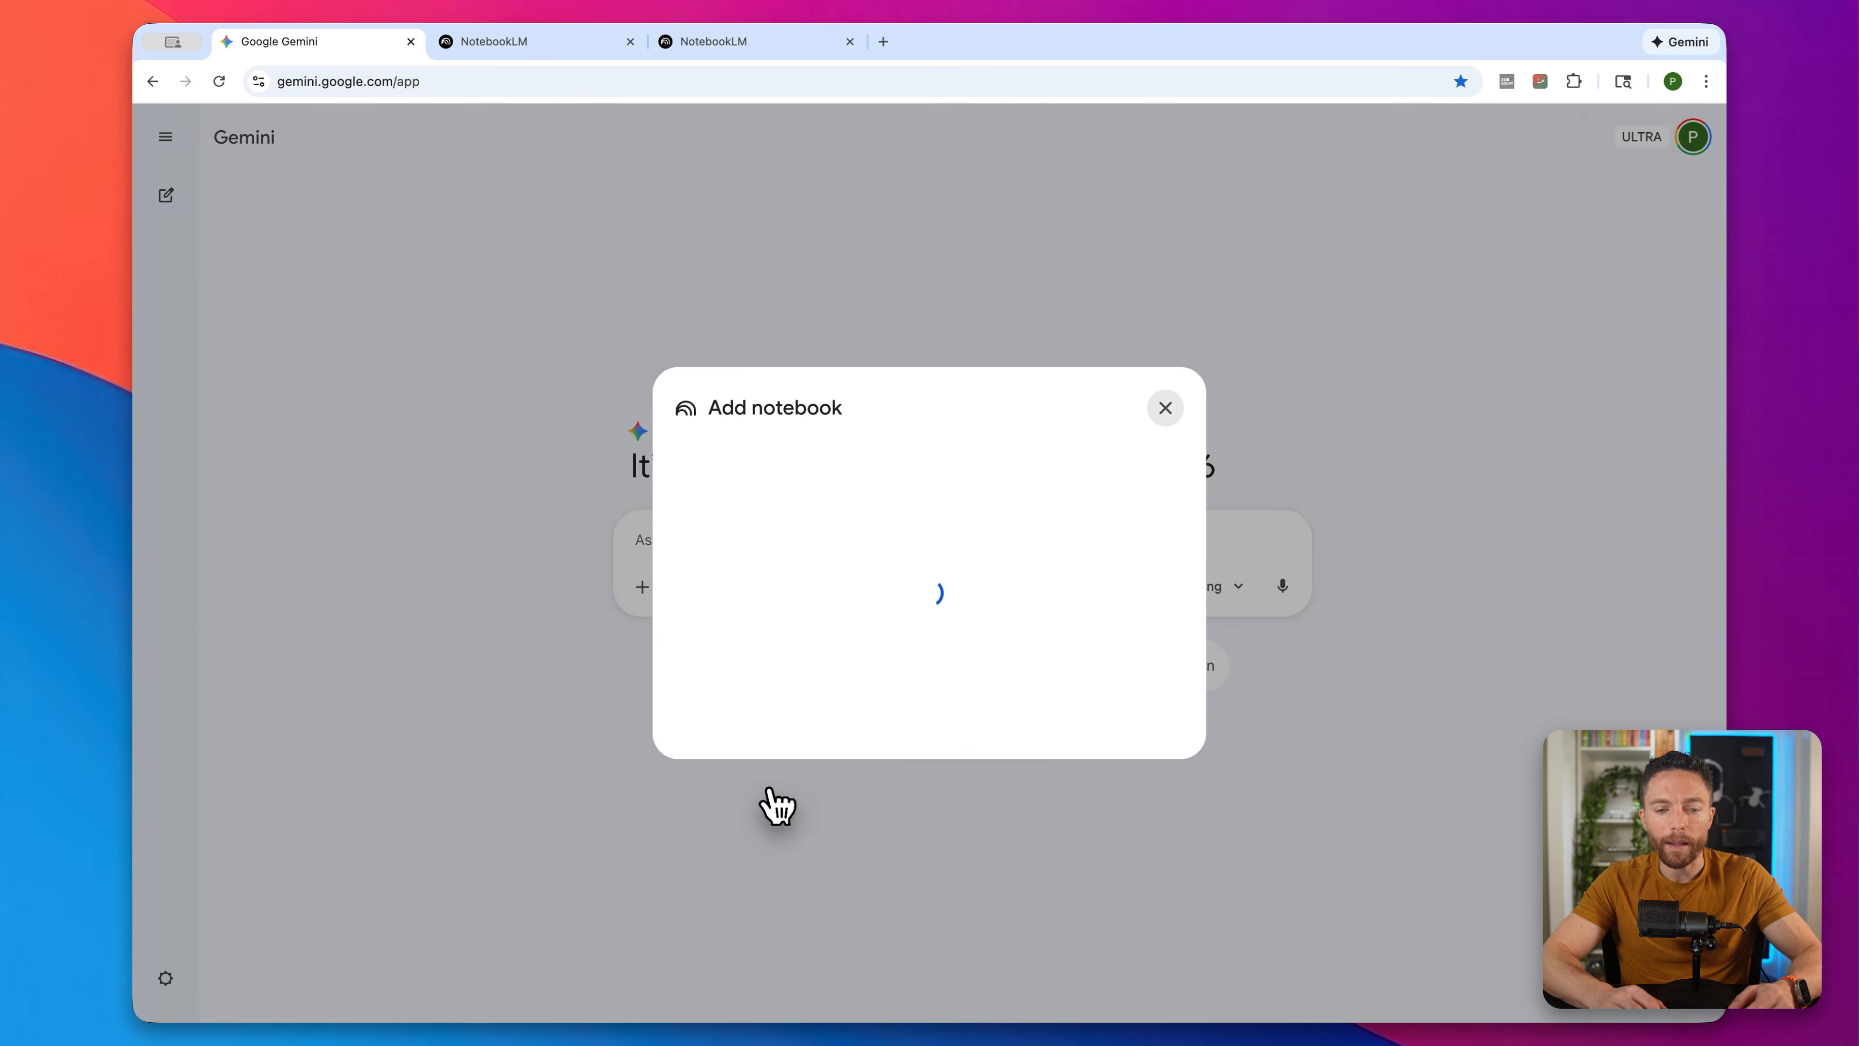
click(968, 448)
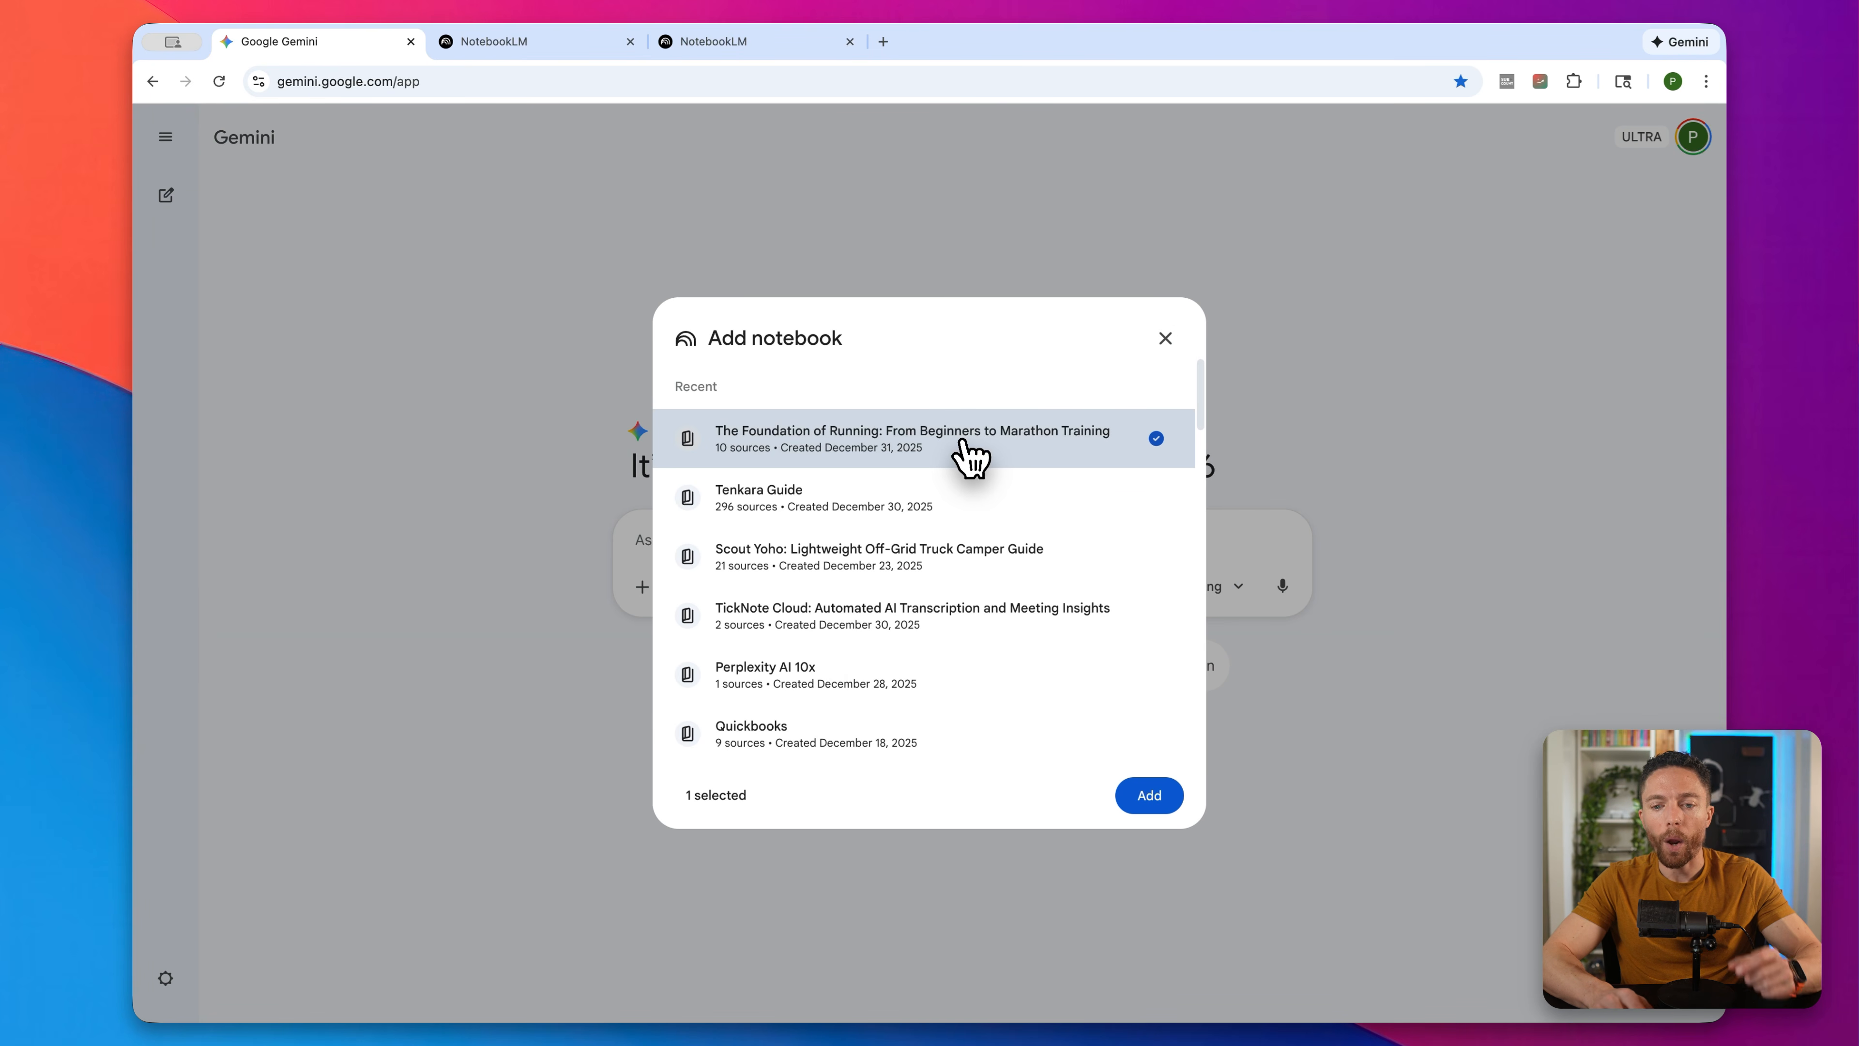
click(1150, 795)
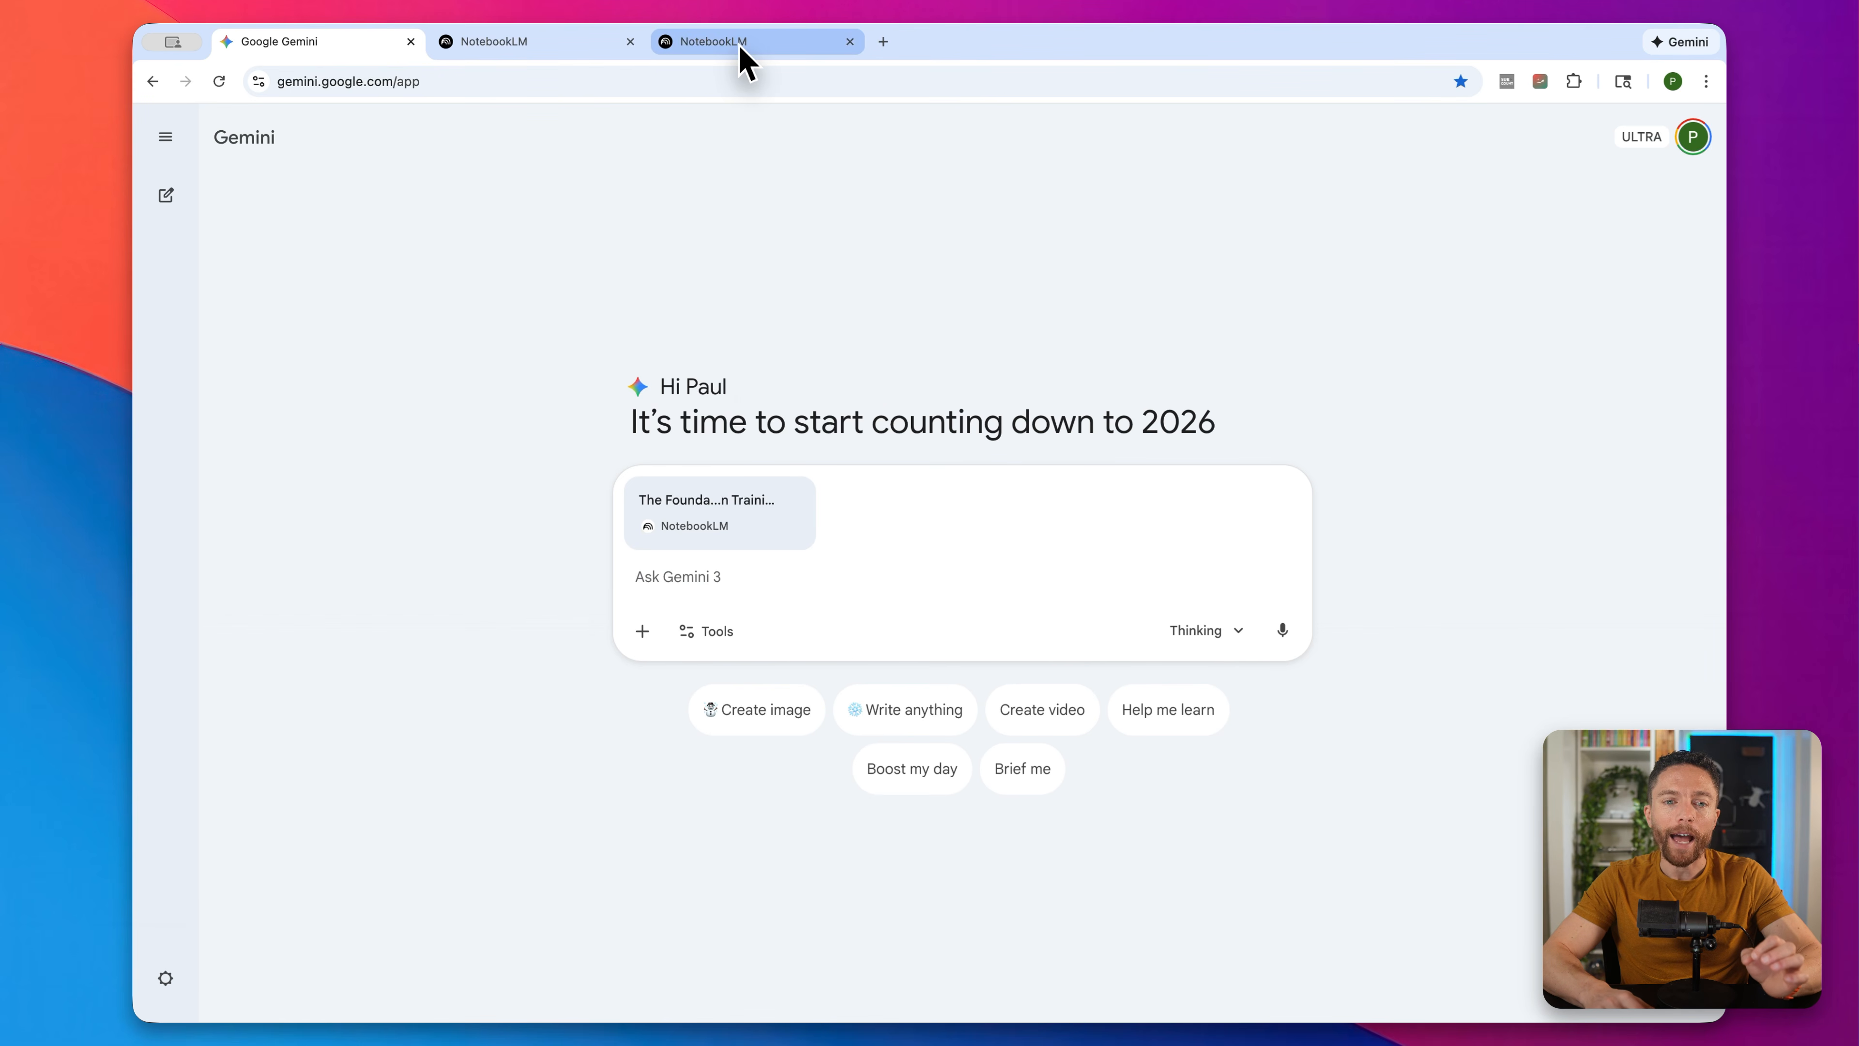
click(560, 47)
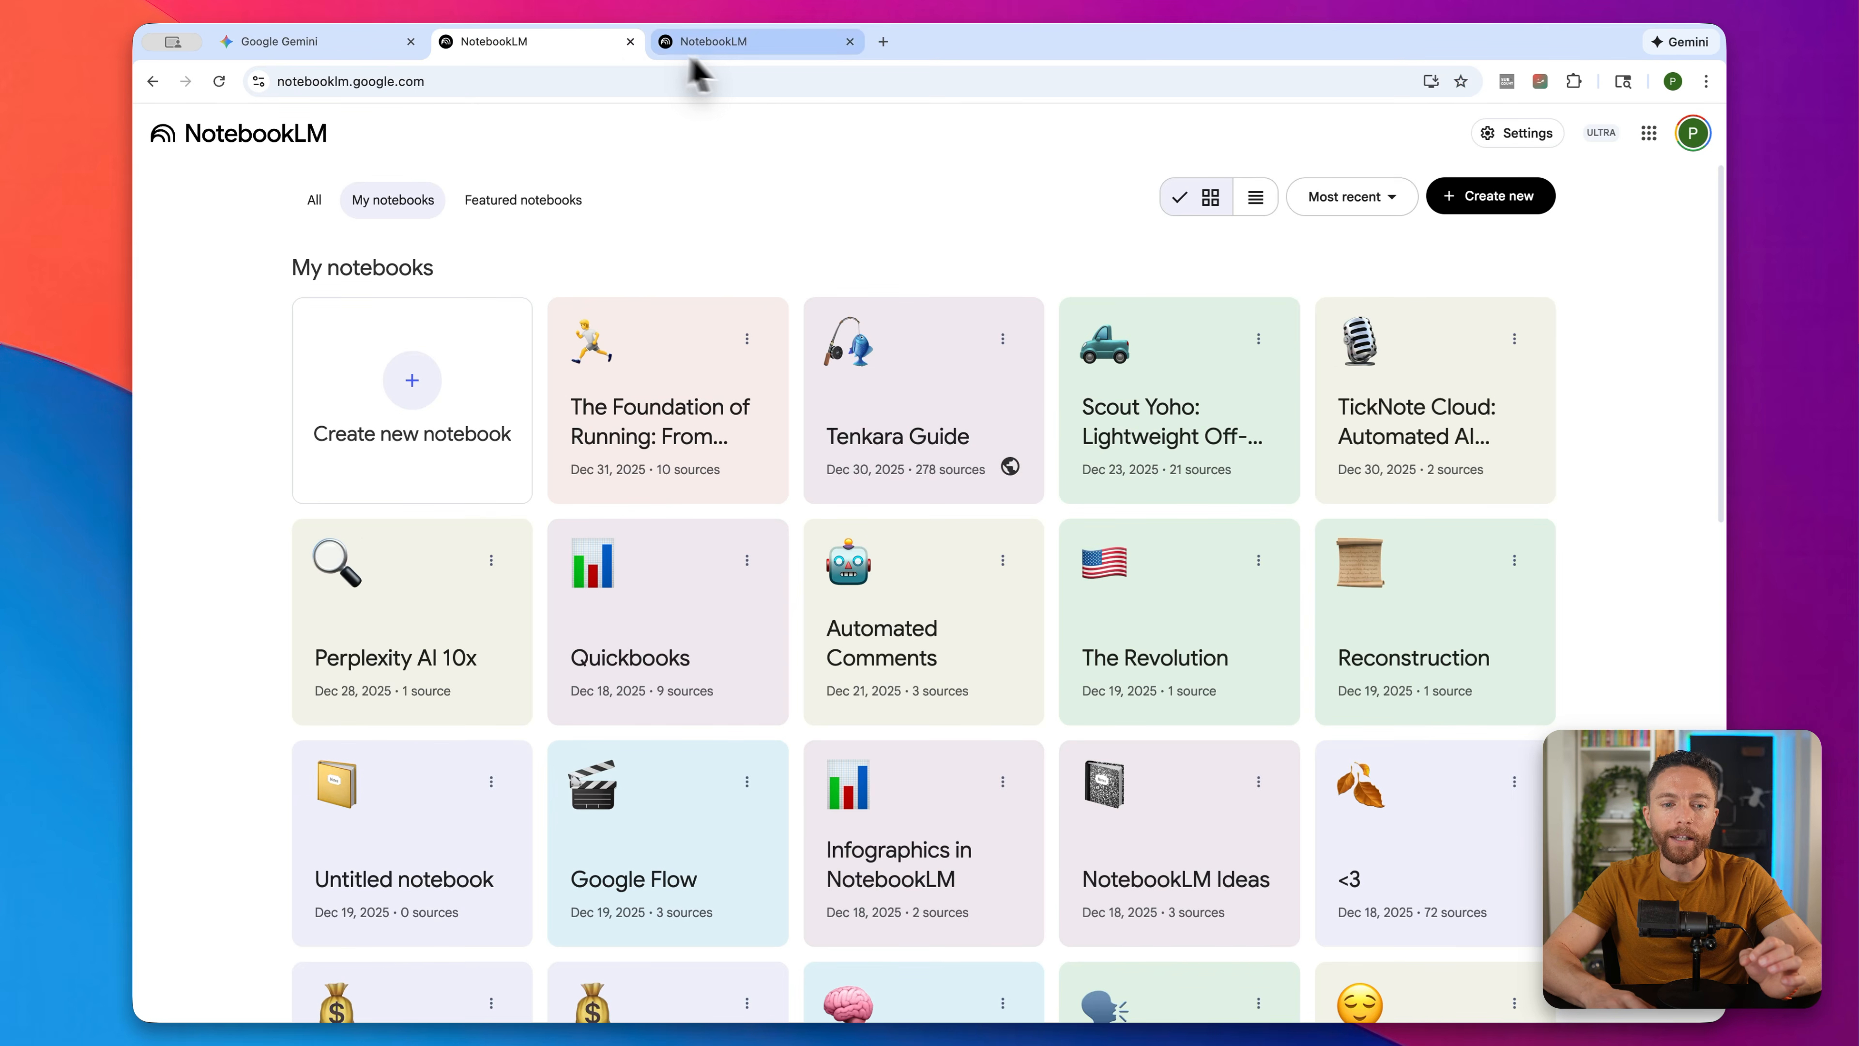
click(754, 49)
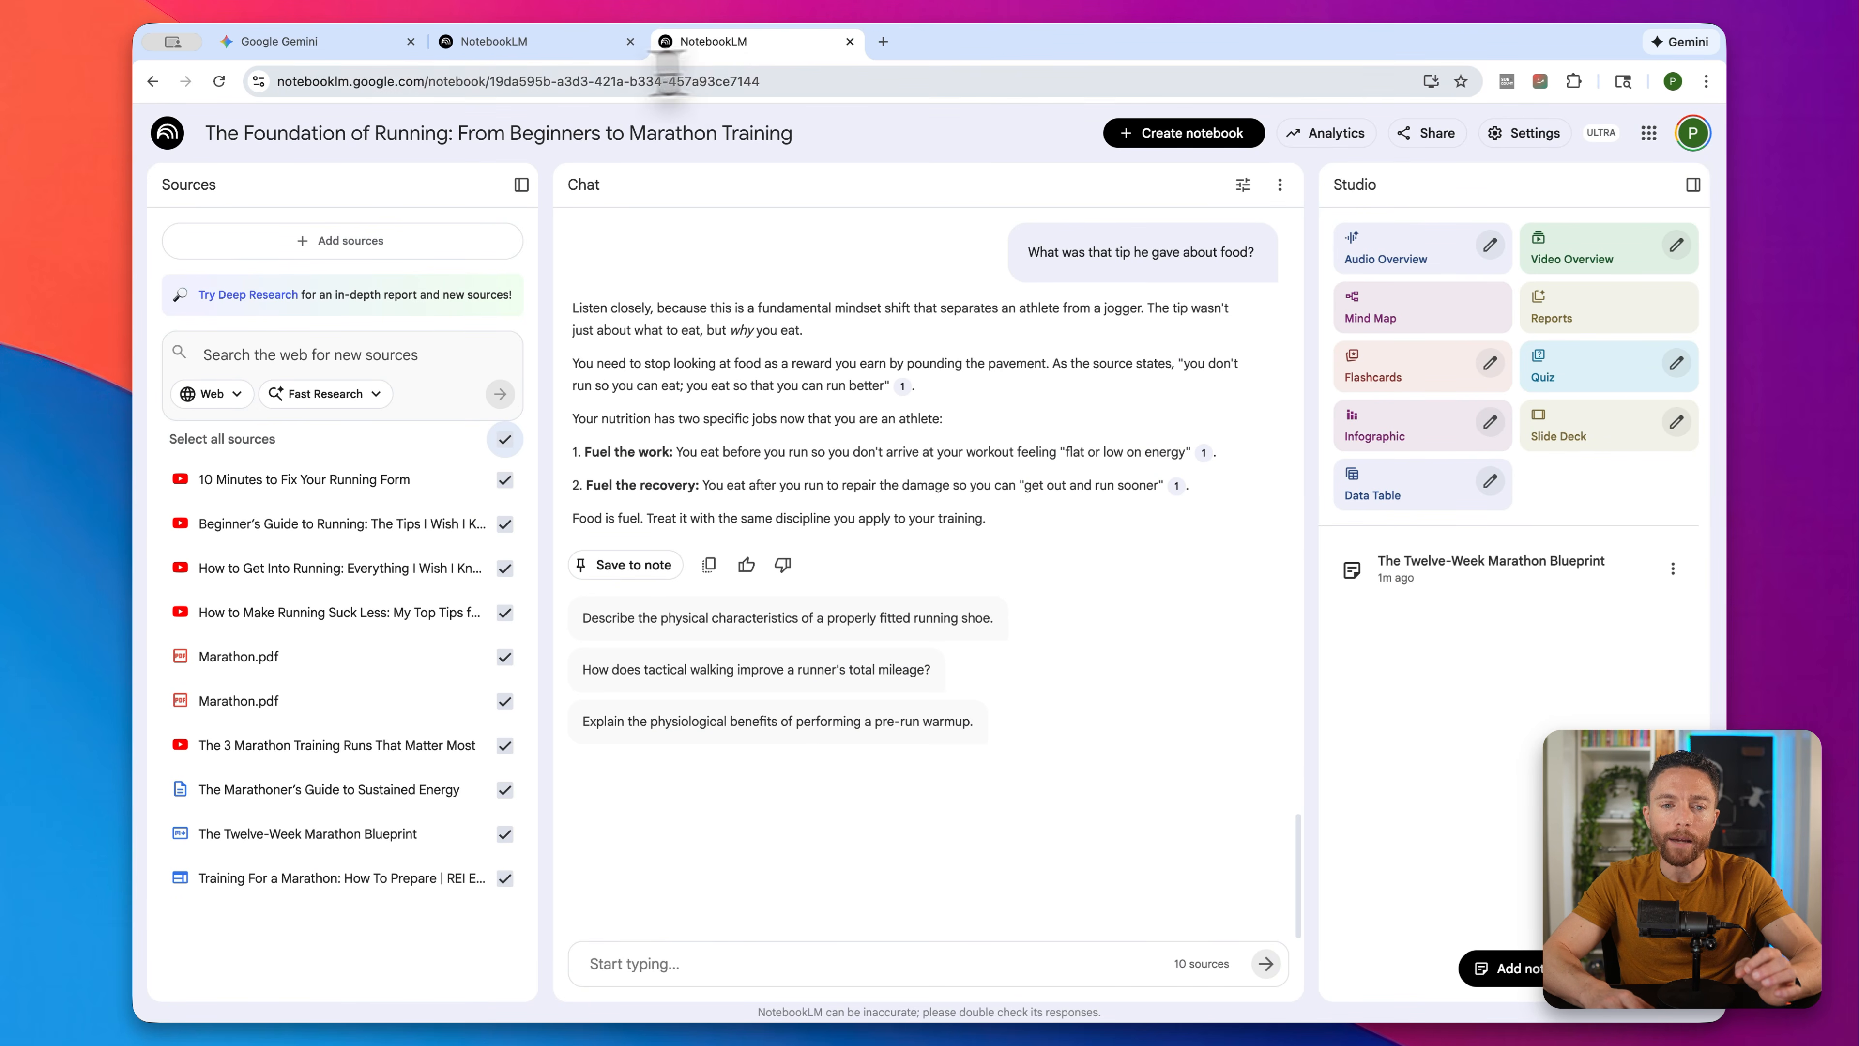
click(315, 42)
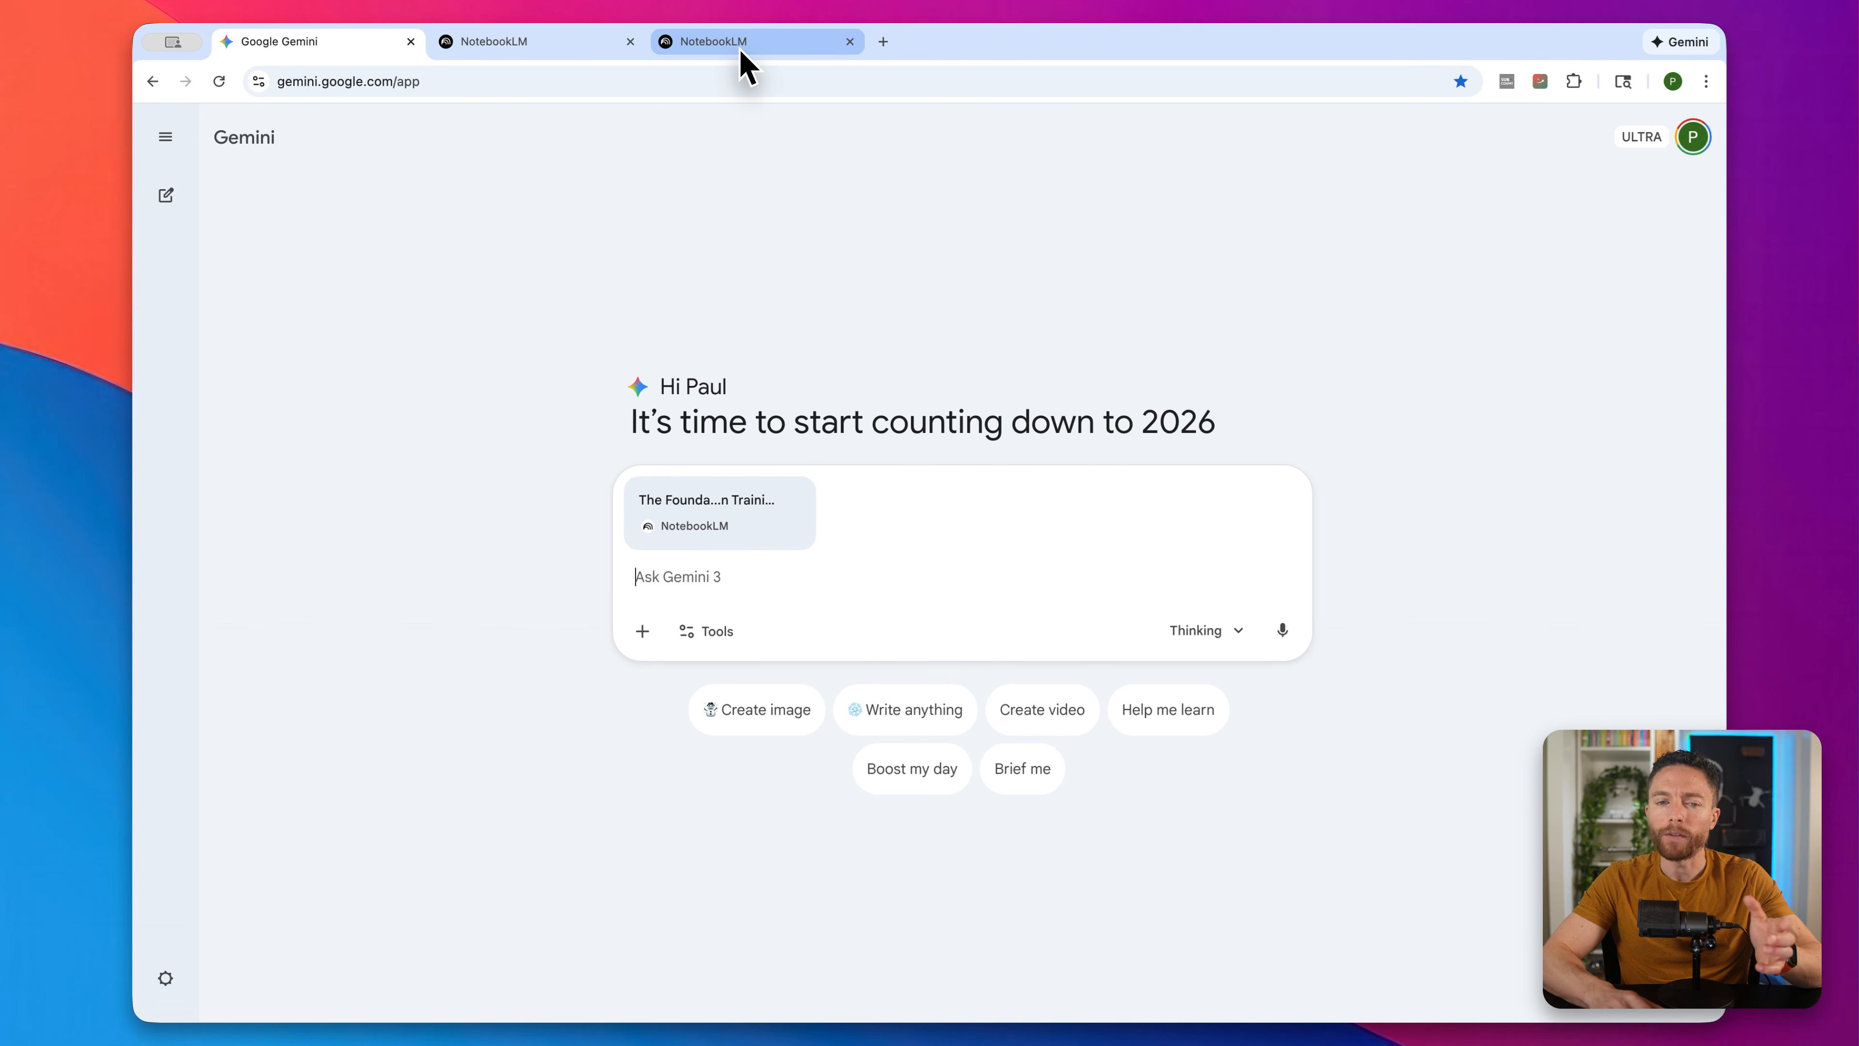
click(745, 64)
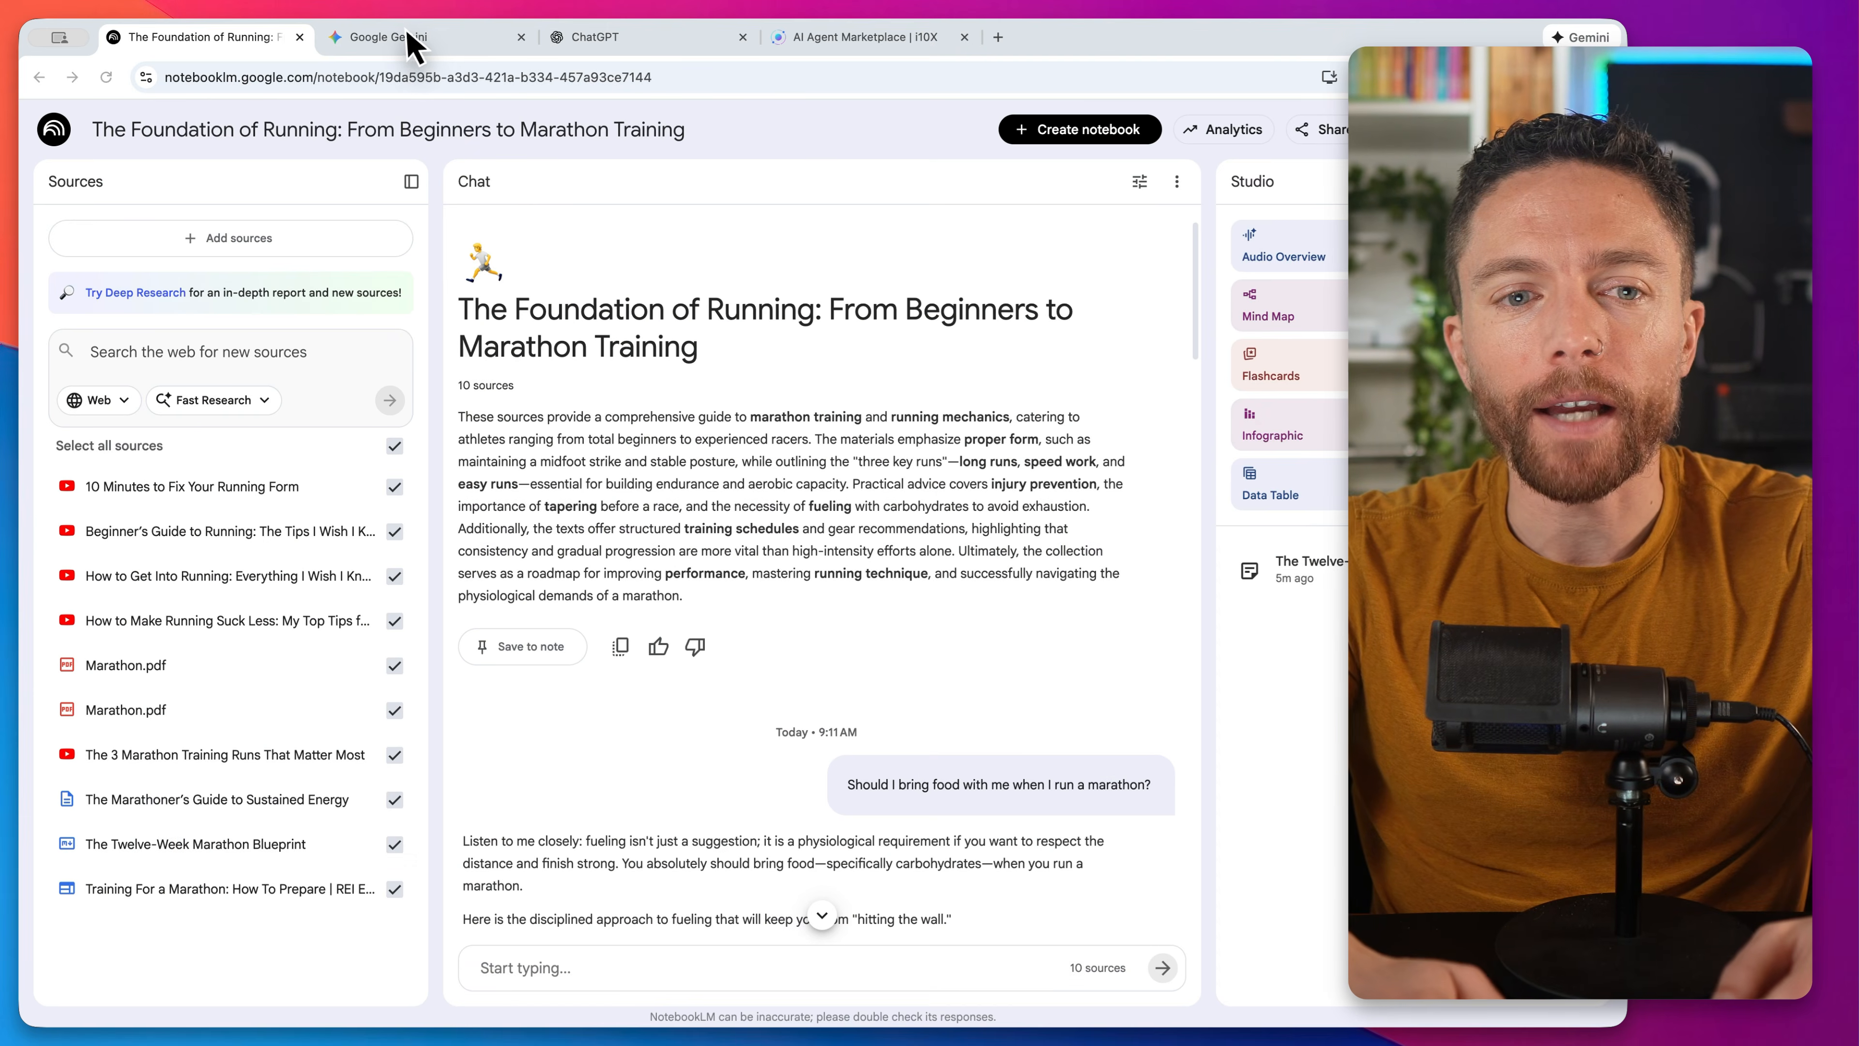
click(410, 37)
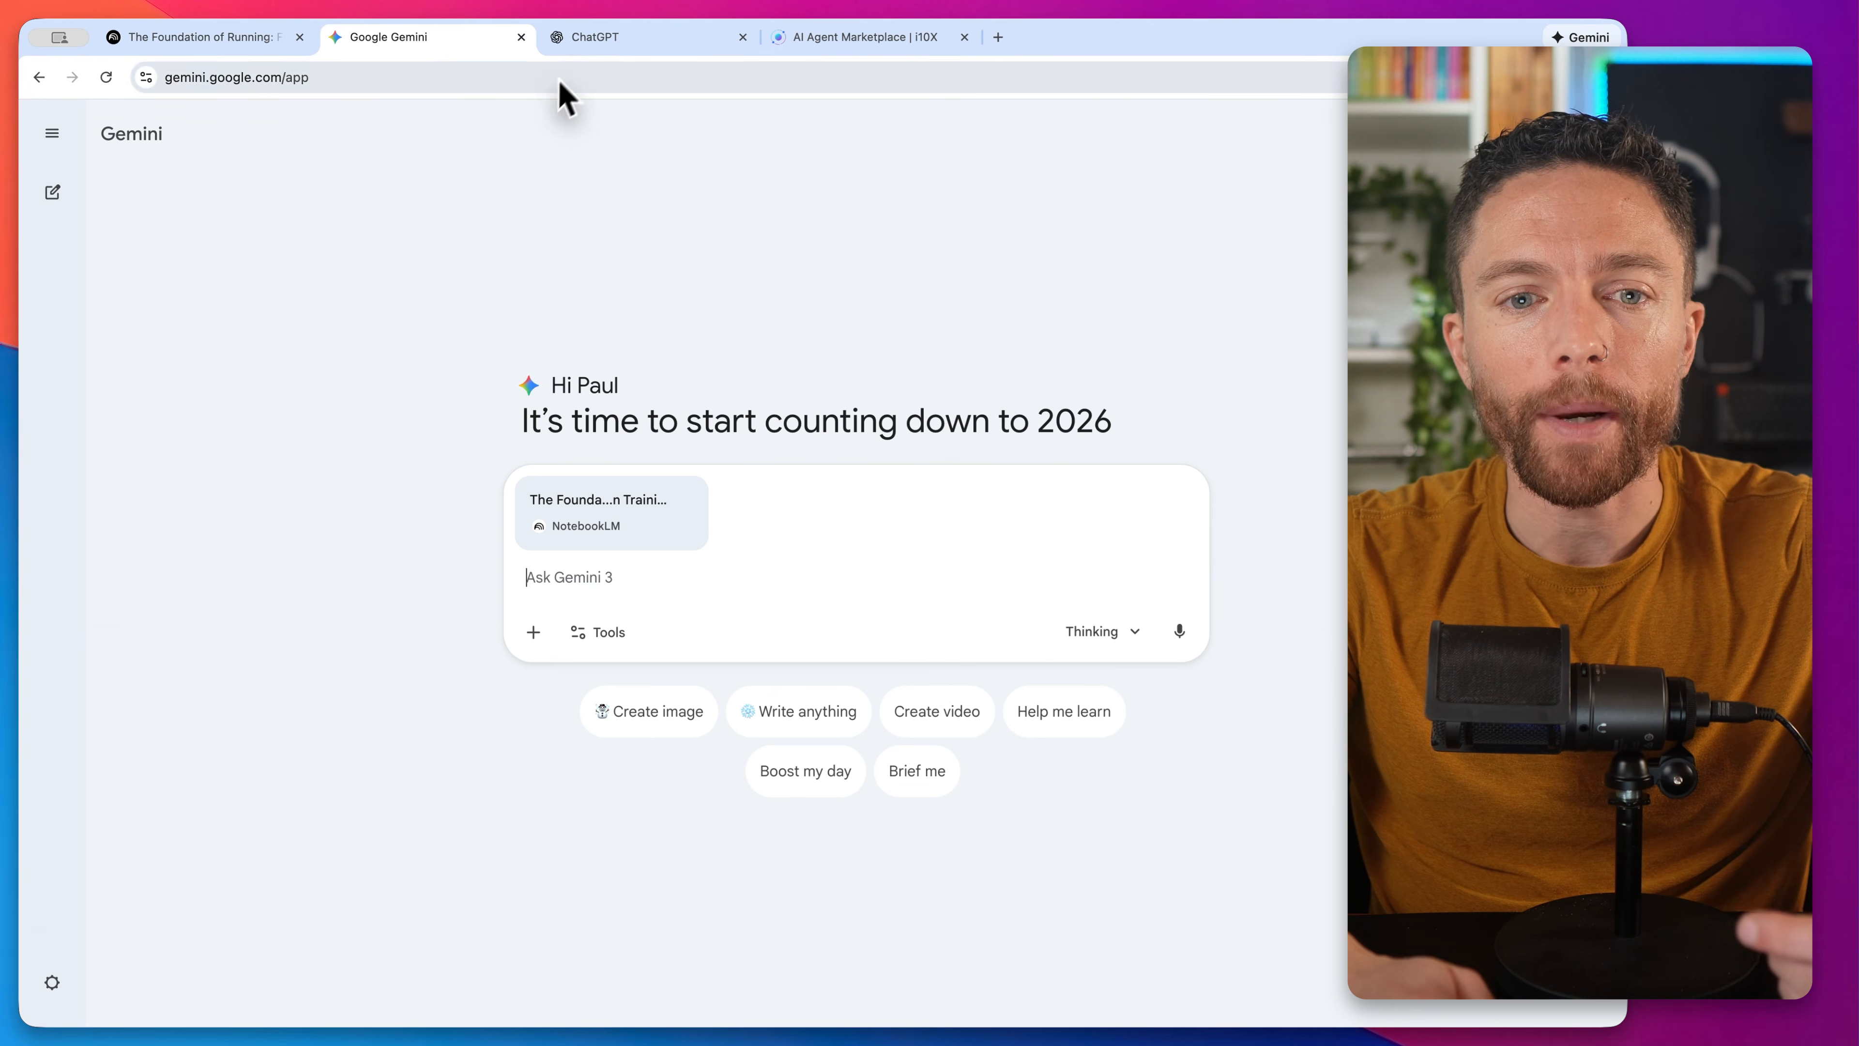
click(604, 37)
mouse_move(661, 123)
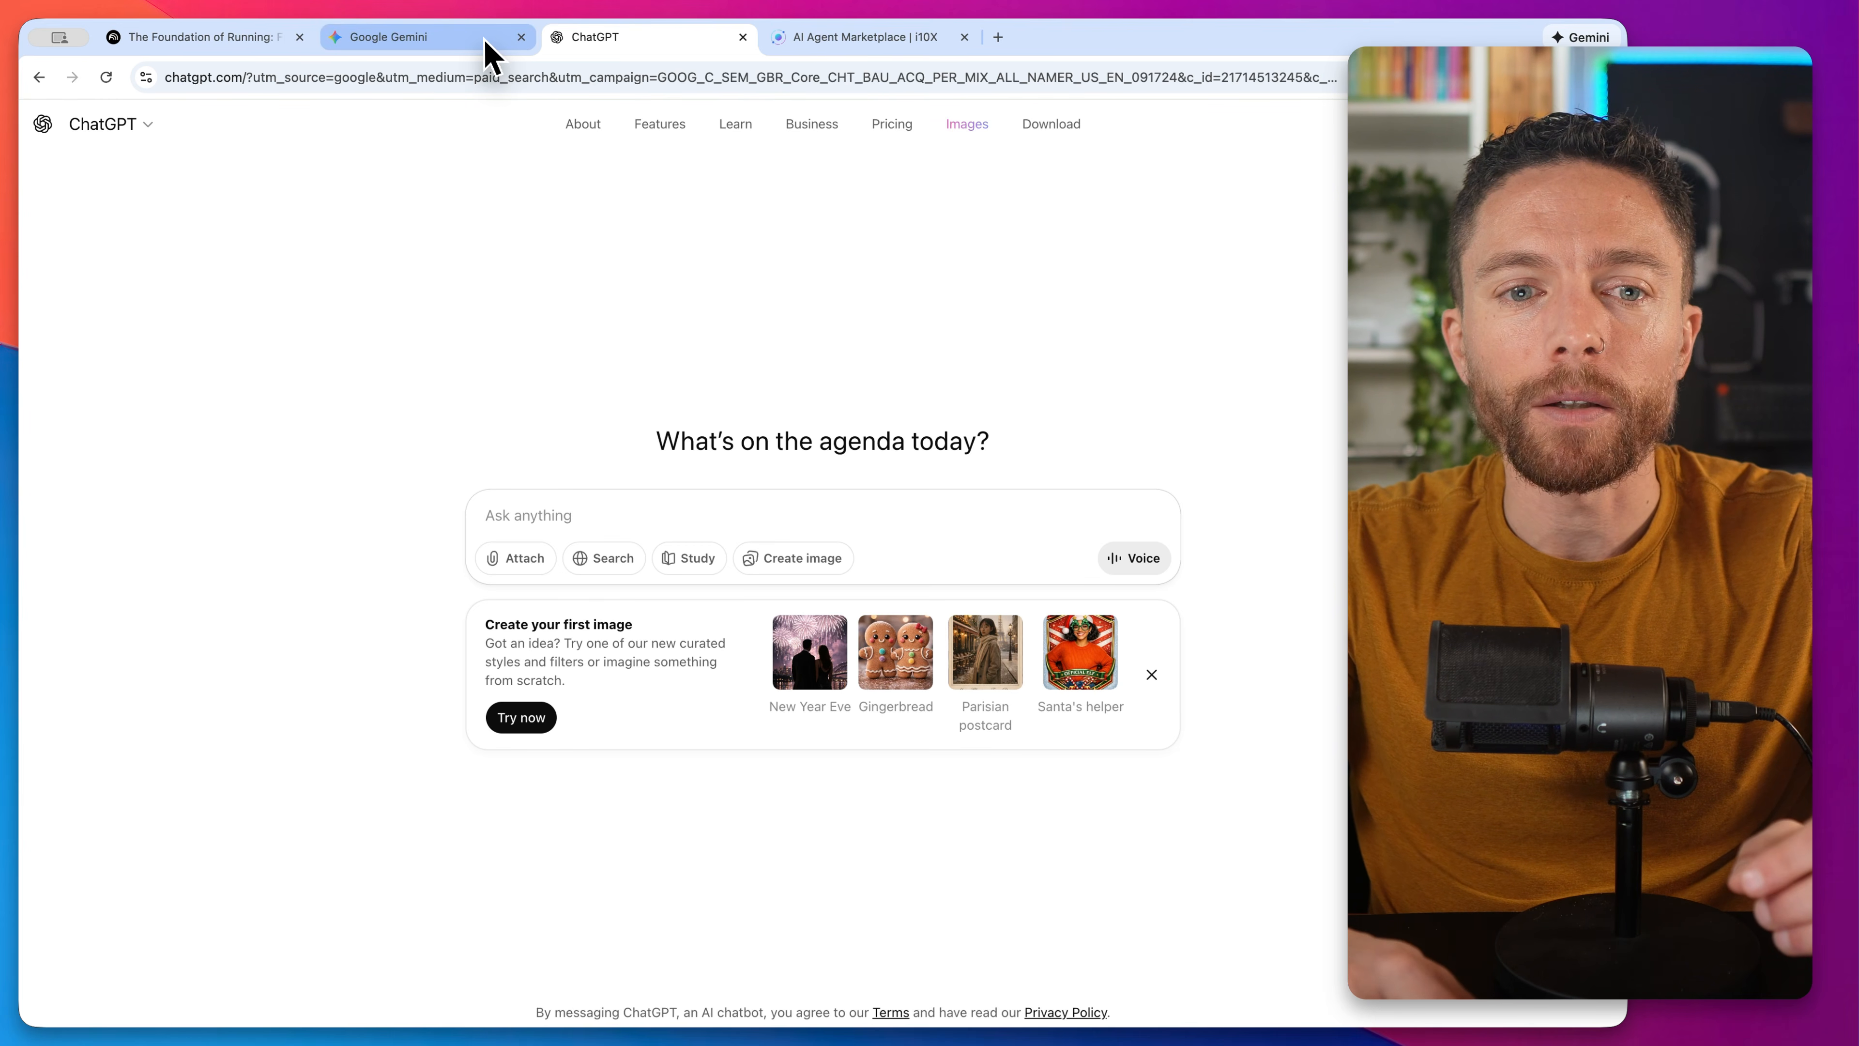
click(488, 55)
click(585, 53)
click(516, 51)
click(618, 53)
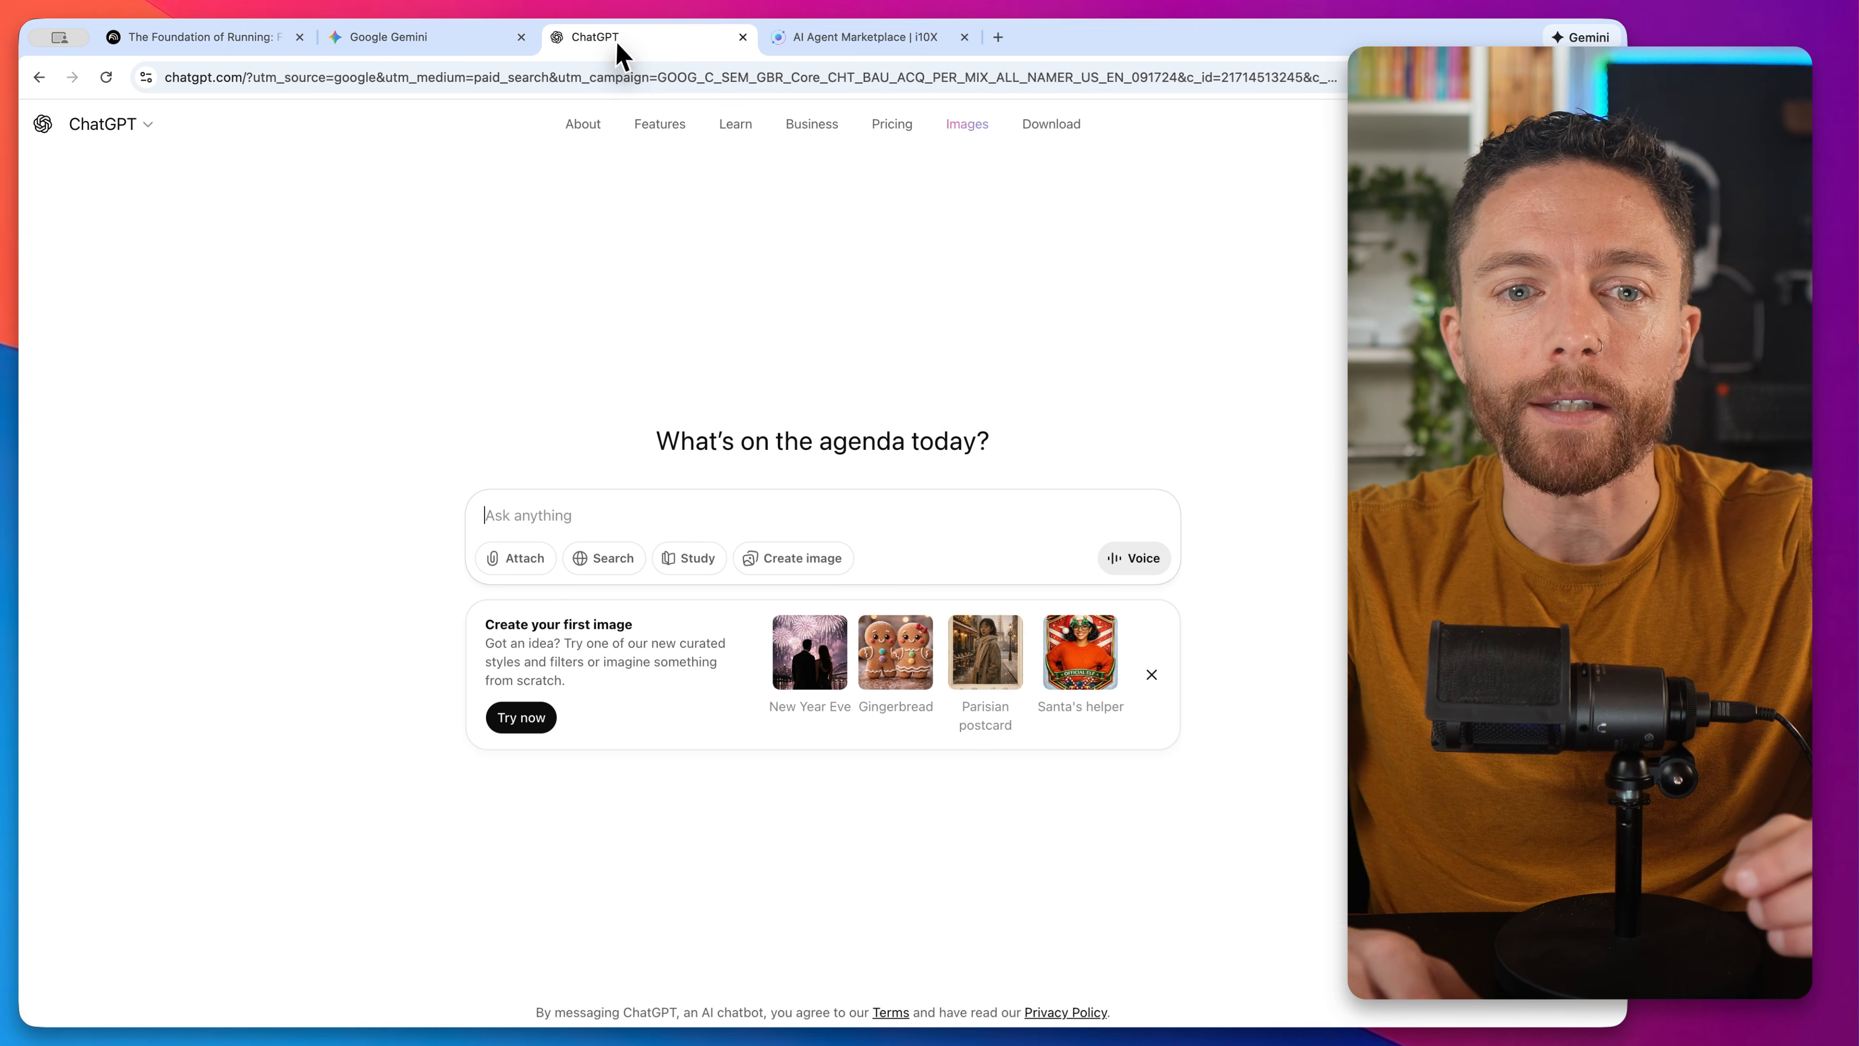
click(442, 47)
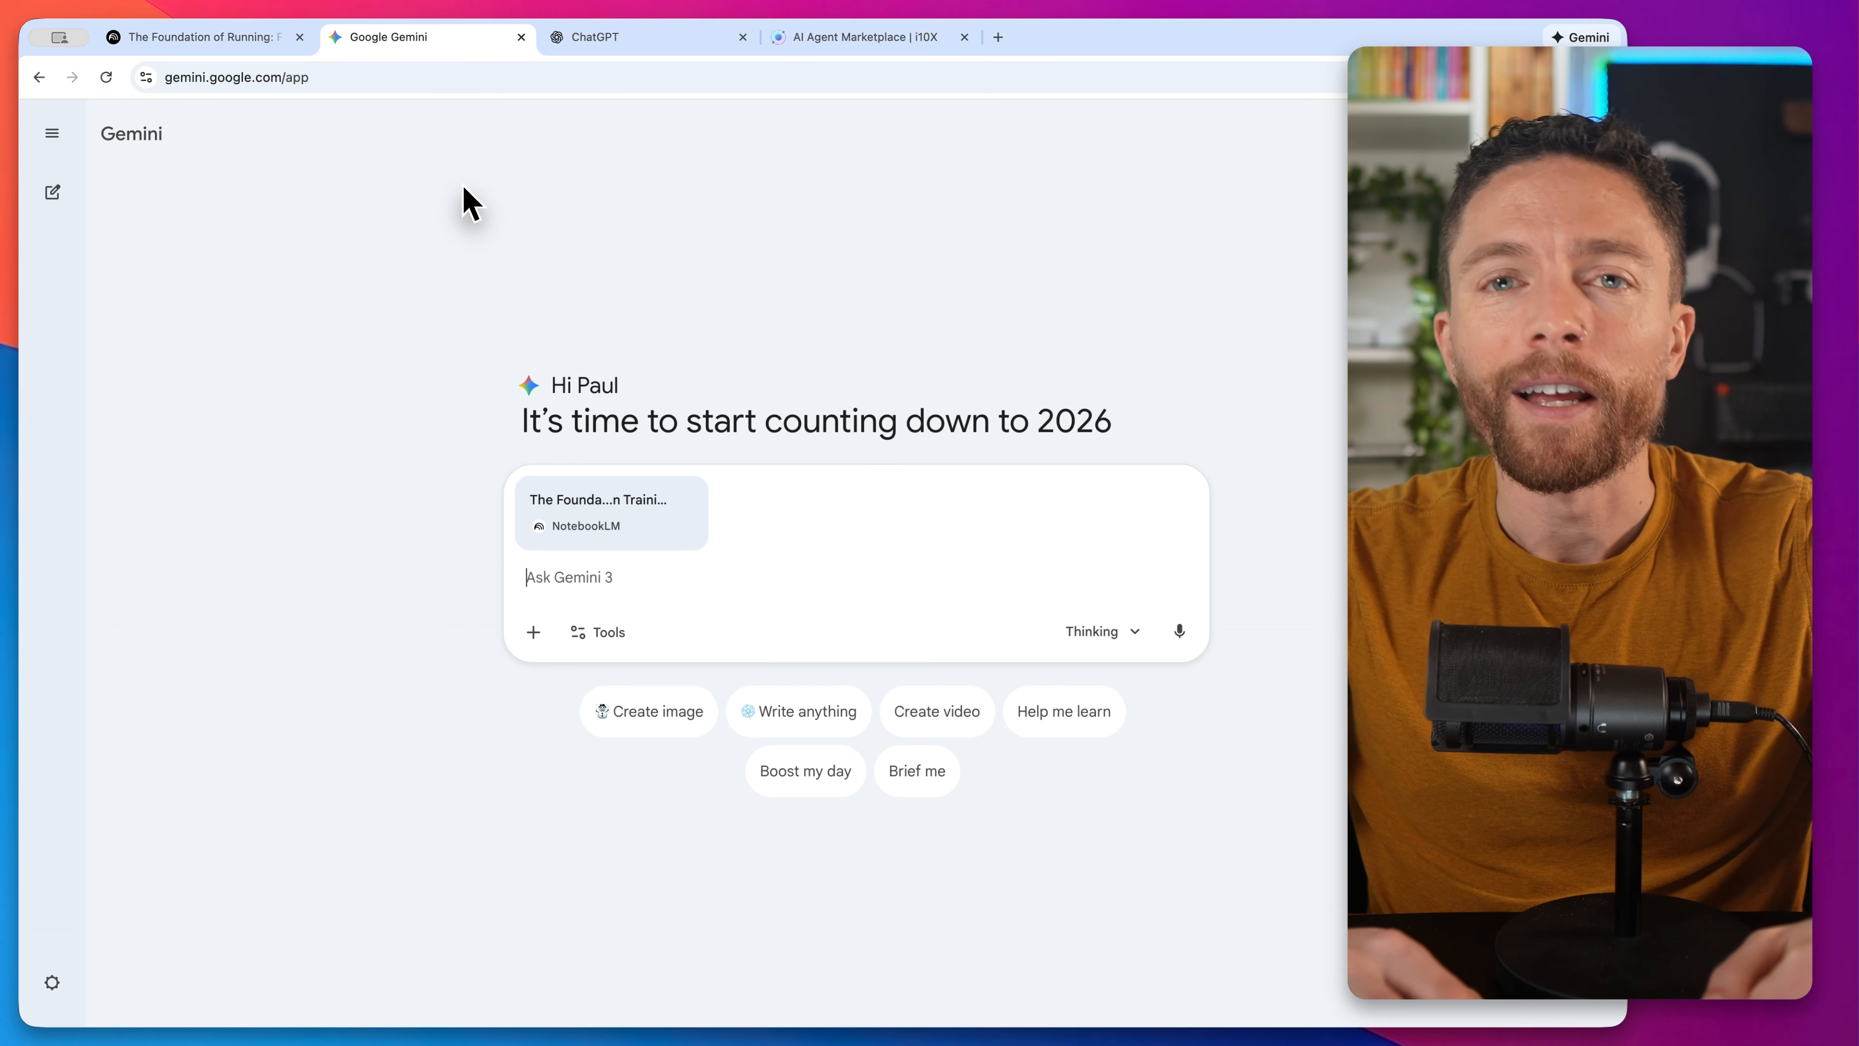
Step: Switch to i10X and look through the AI Chat model list, from the featured models down to the Legacy category
click(863, 38)
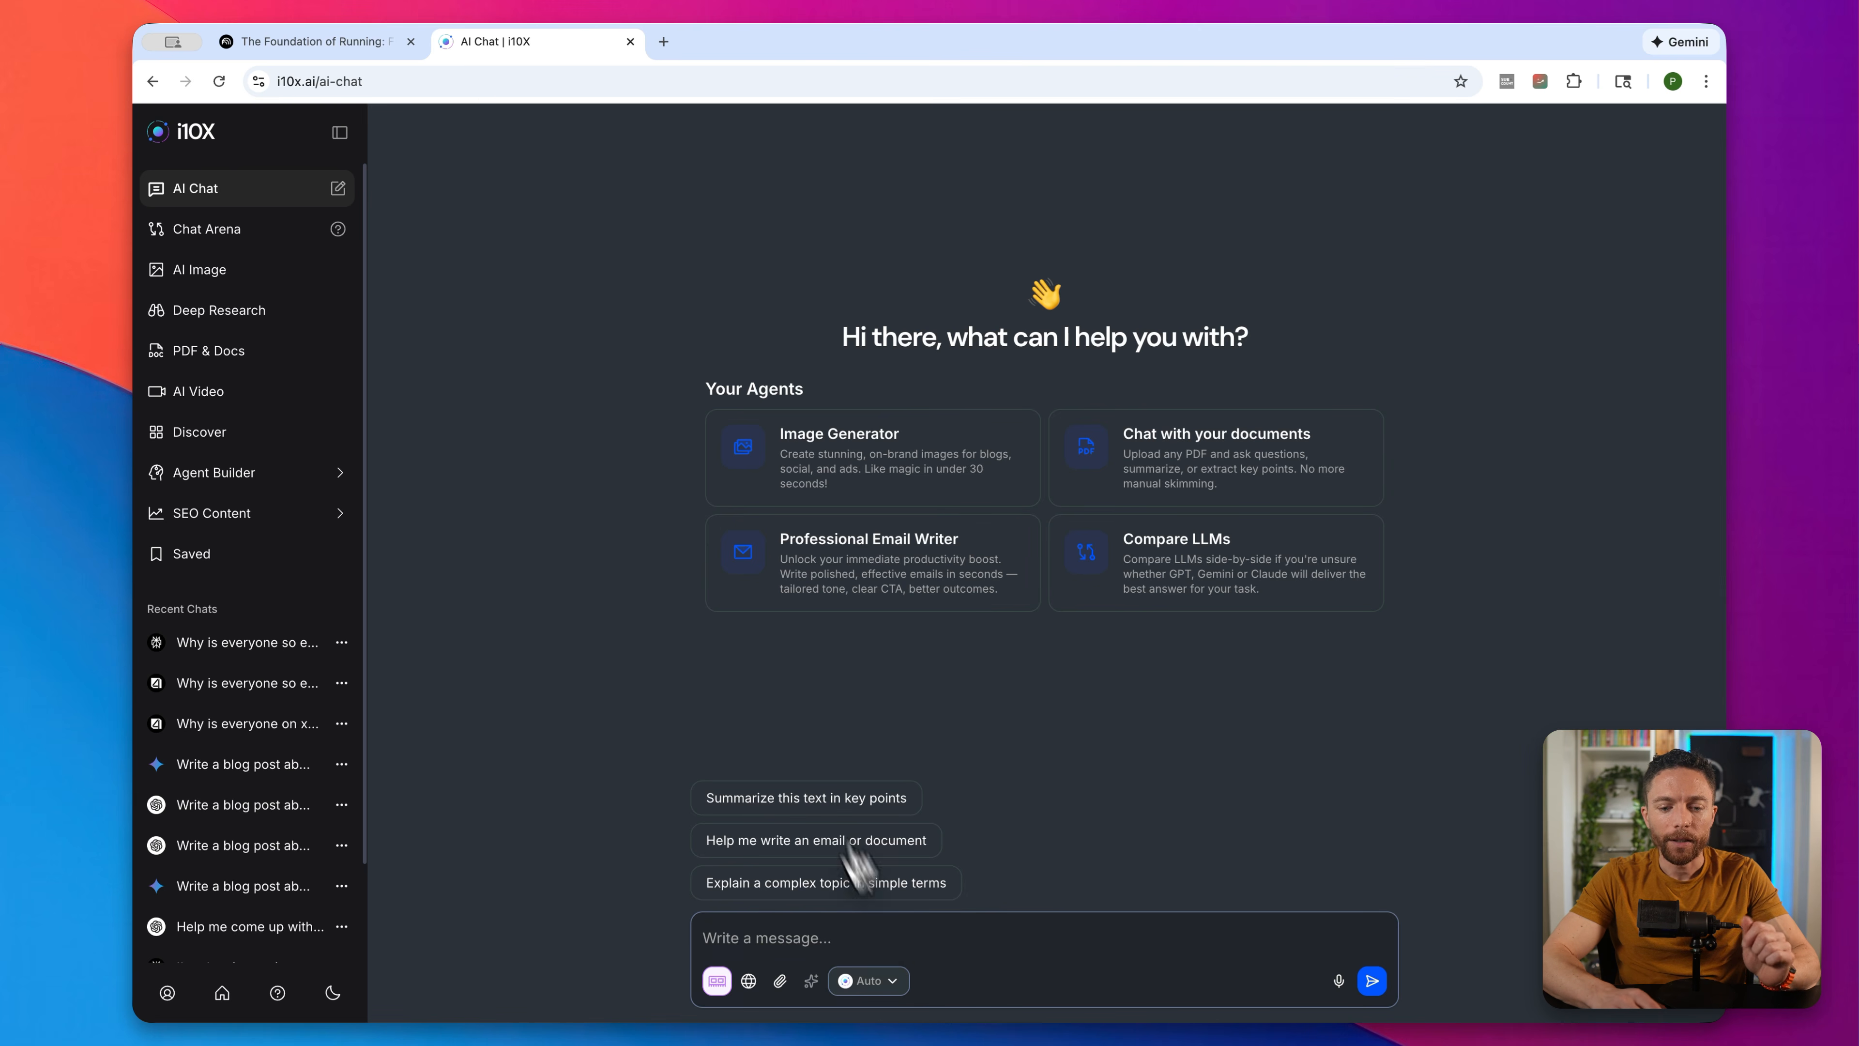
click(866, 945)
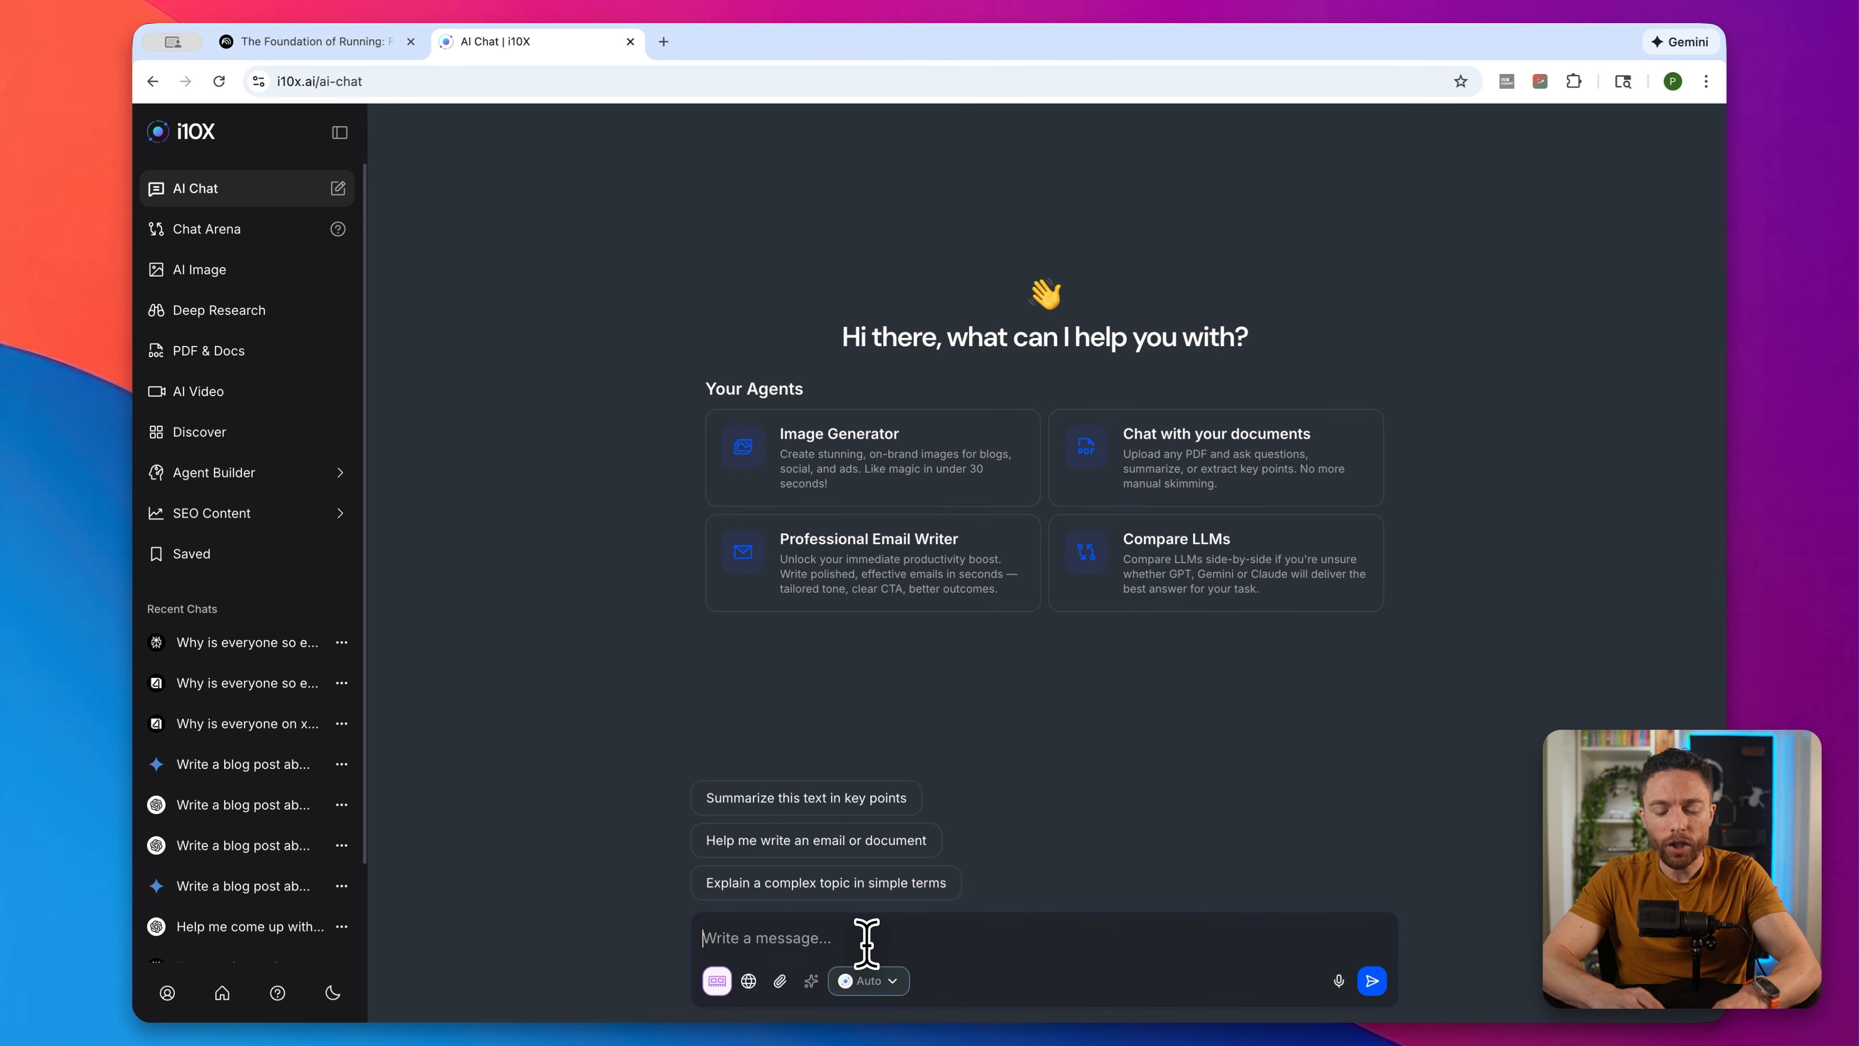
click(894, 983)
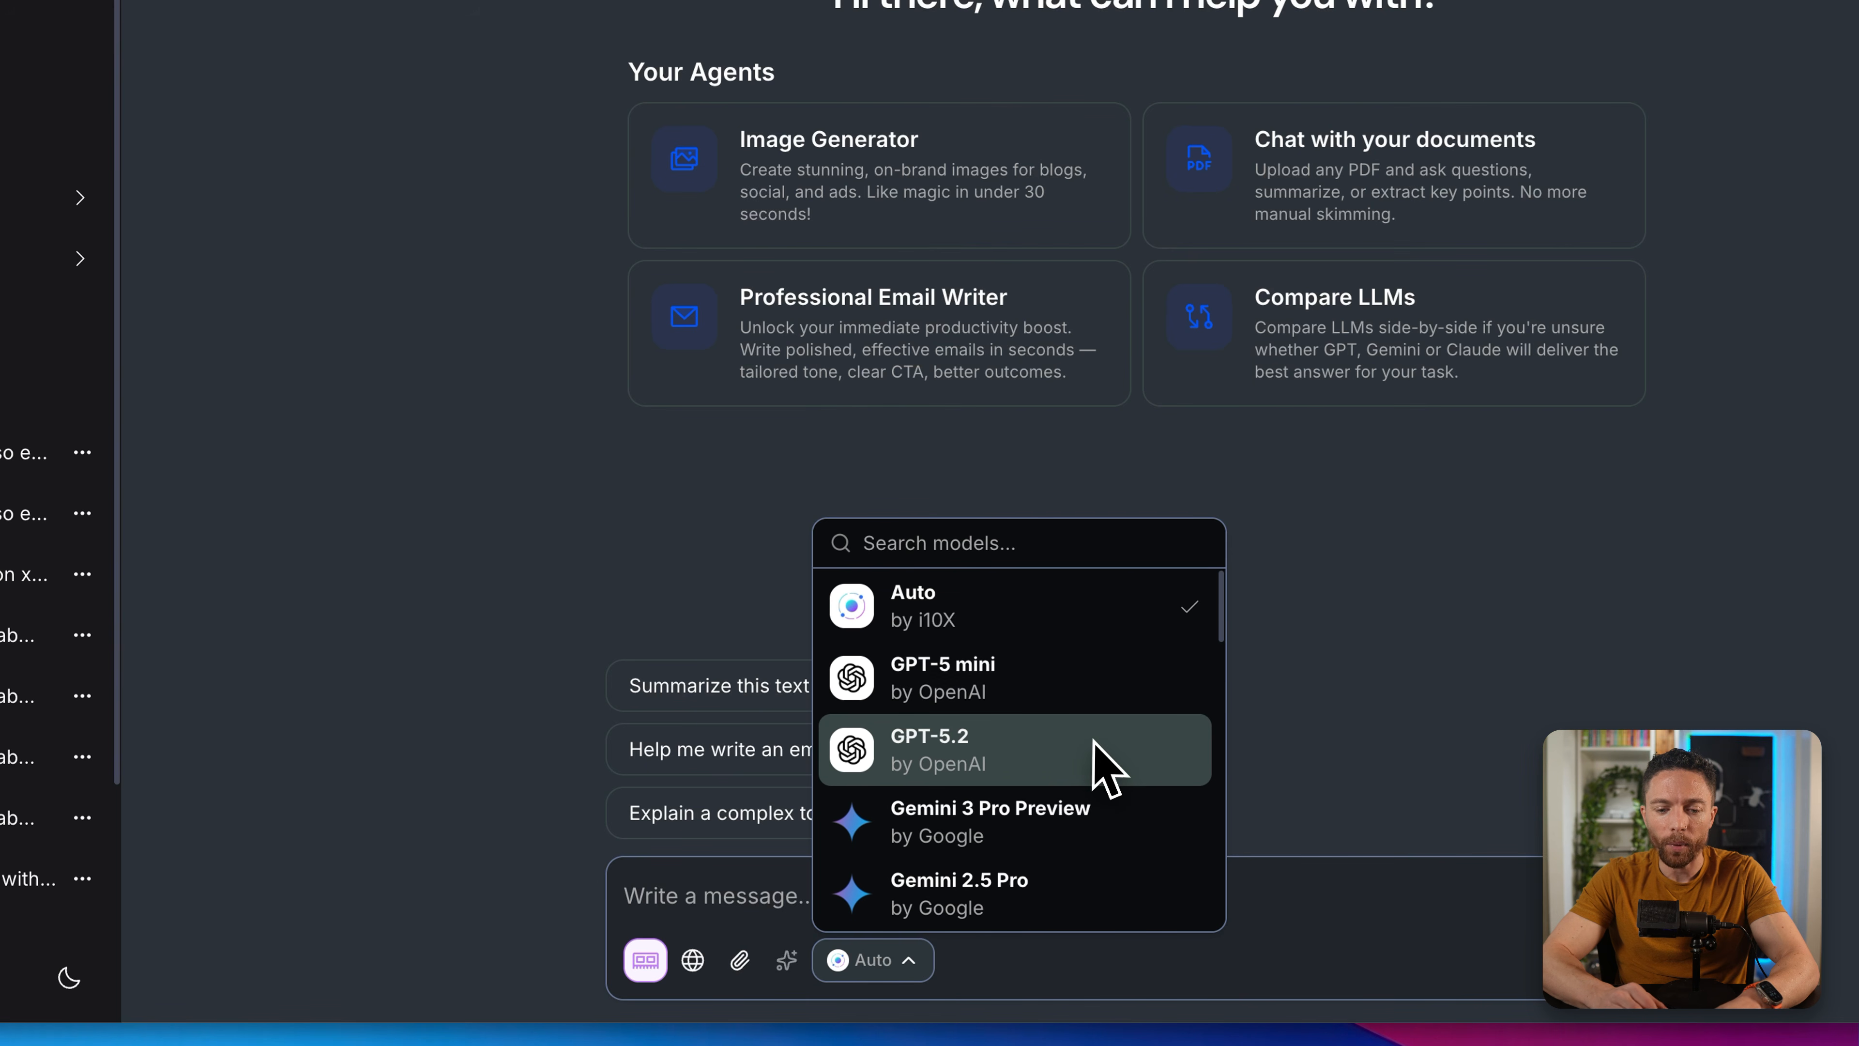
scroll(1108, 766, down, 2)
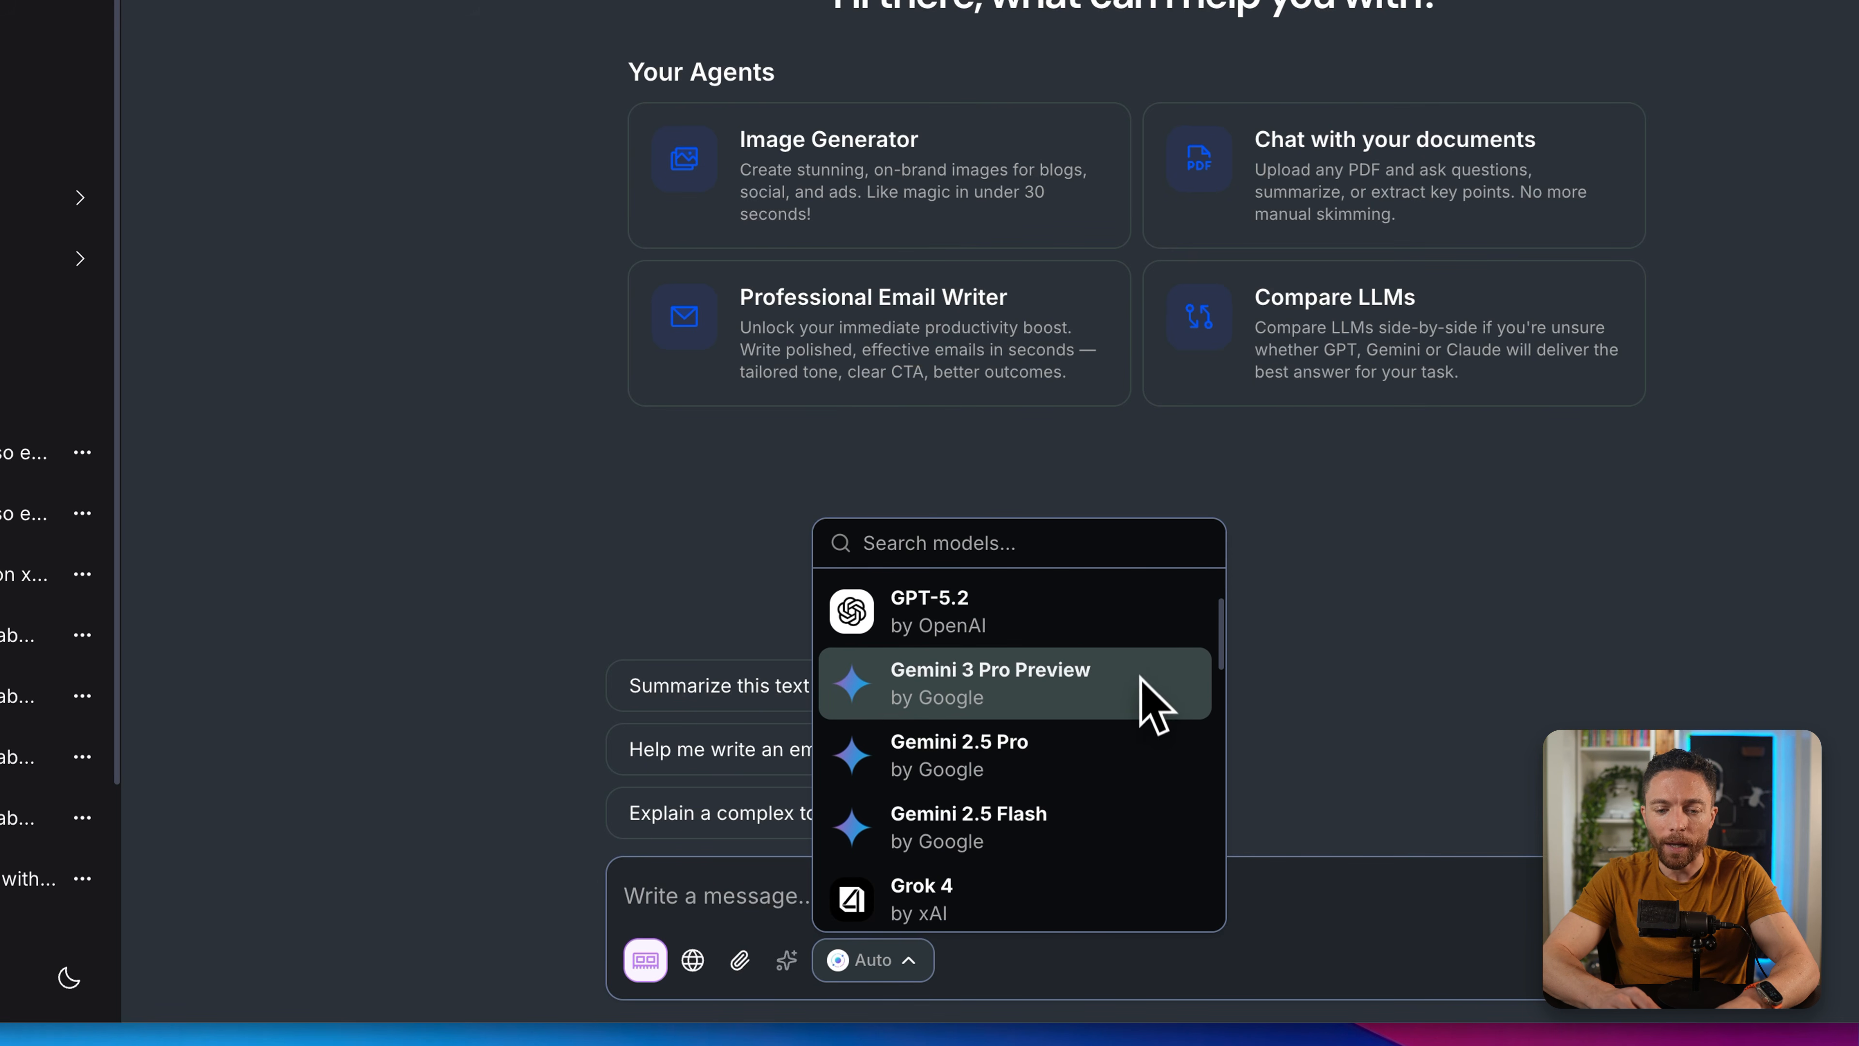
scroll(1141, 725, down, 2)
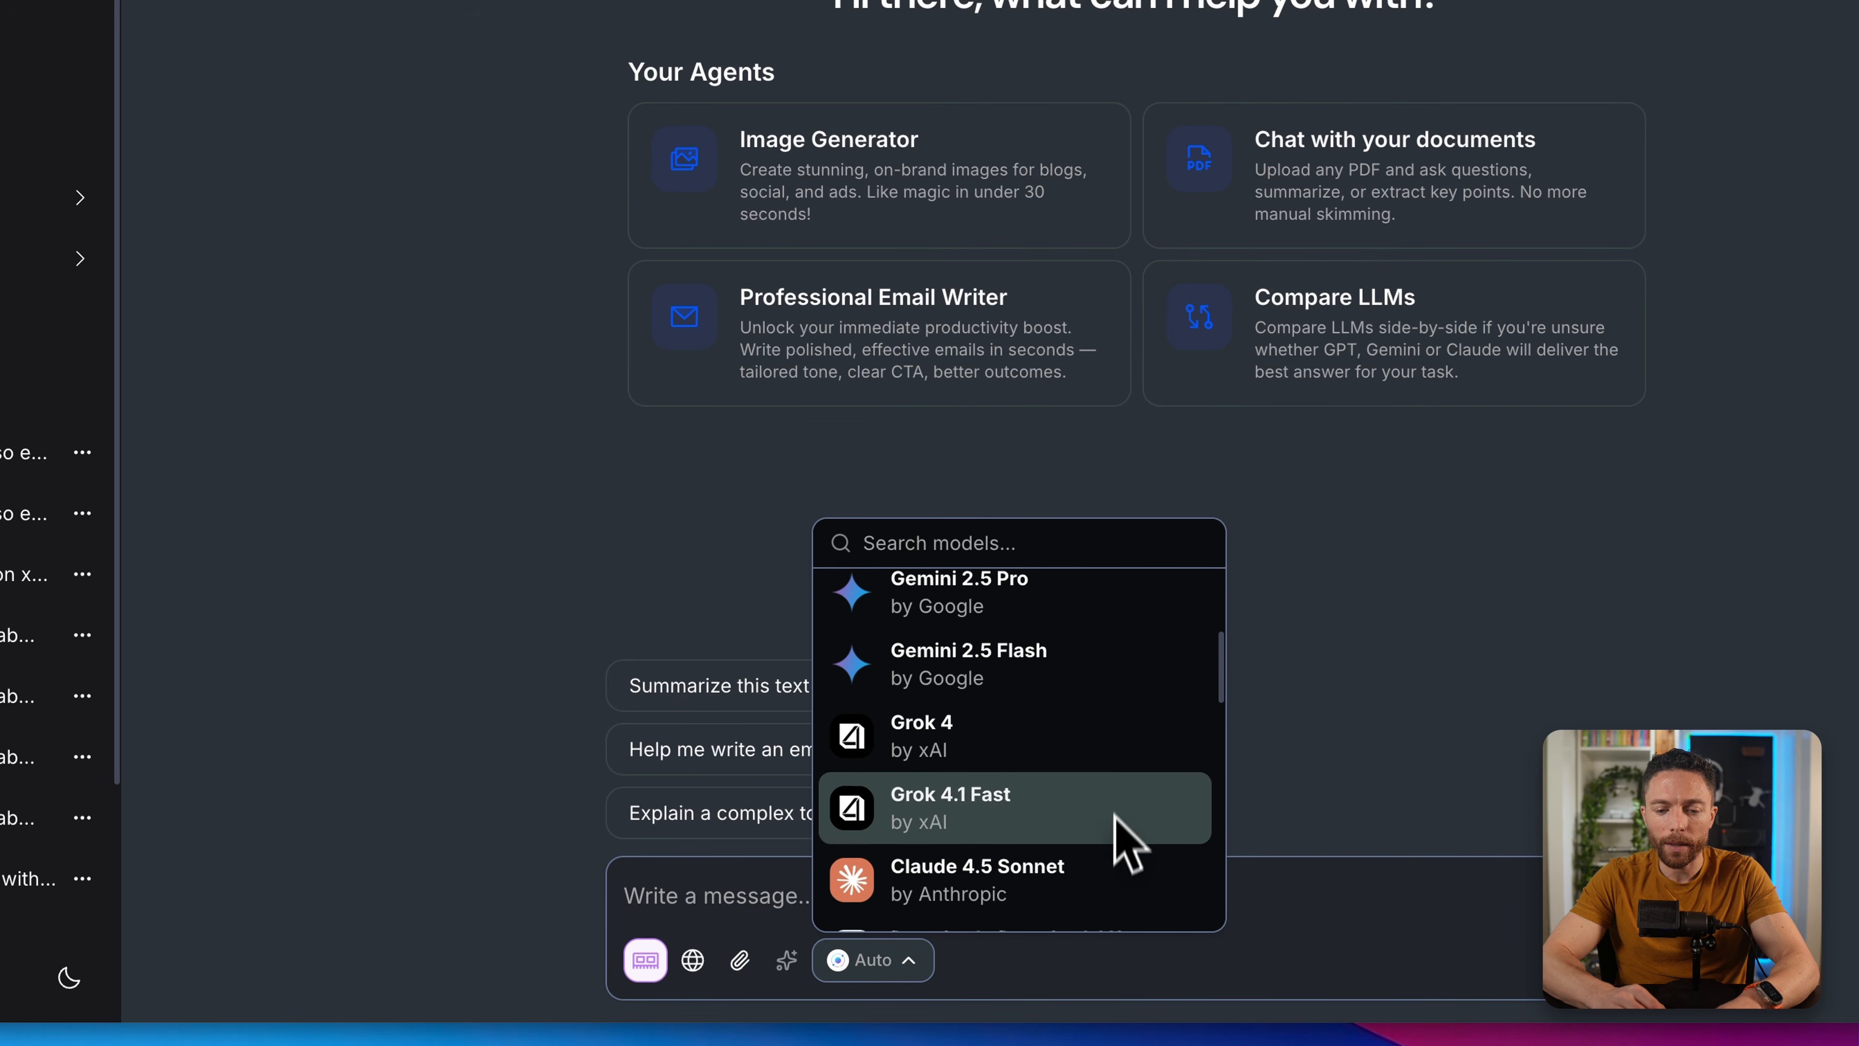
scroll(1129, 879, down, 4)
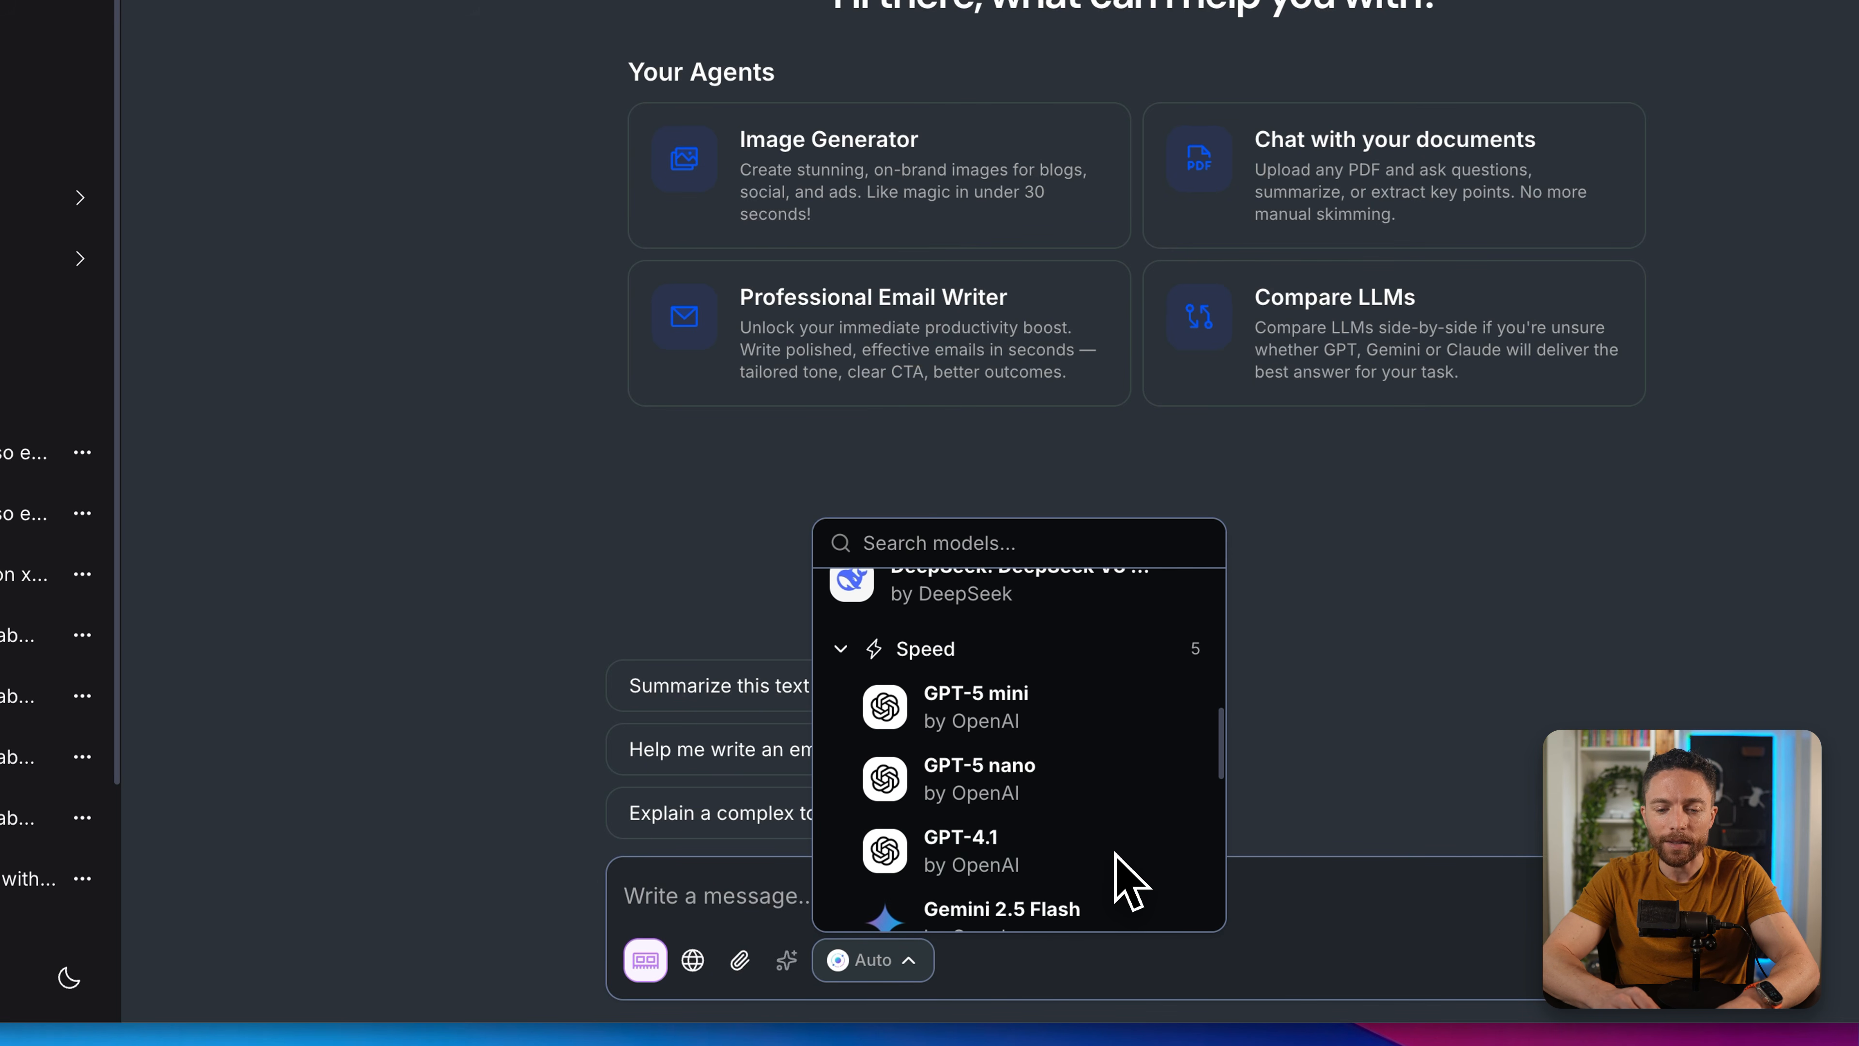
scroll(1111, 707, down, 5)
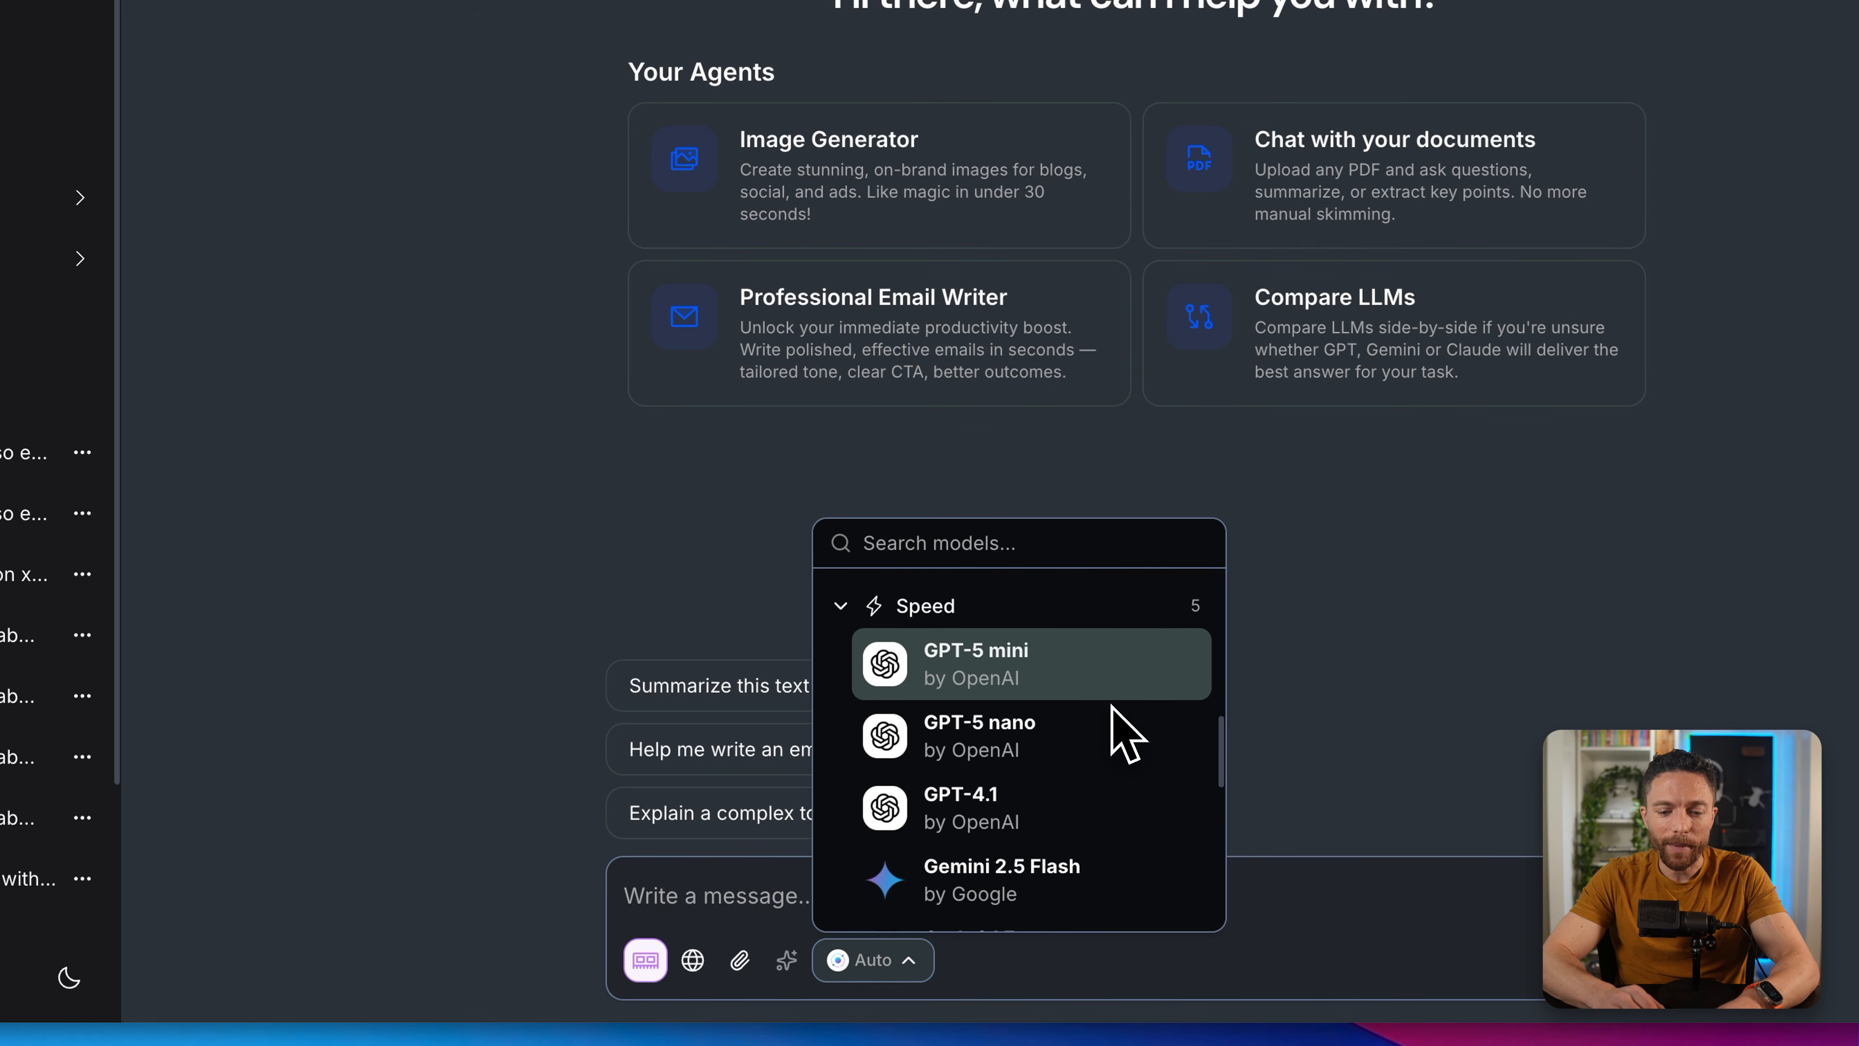
scroll(1112, 707, down, 4)
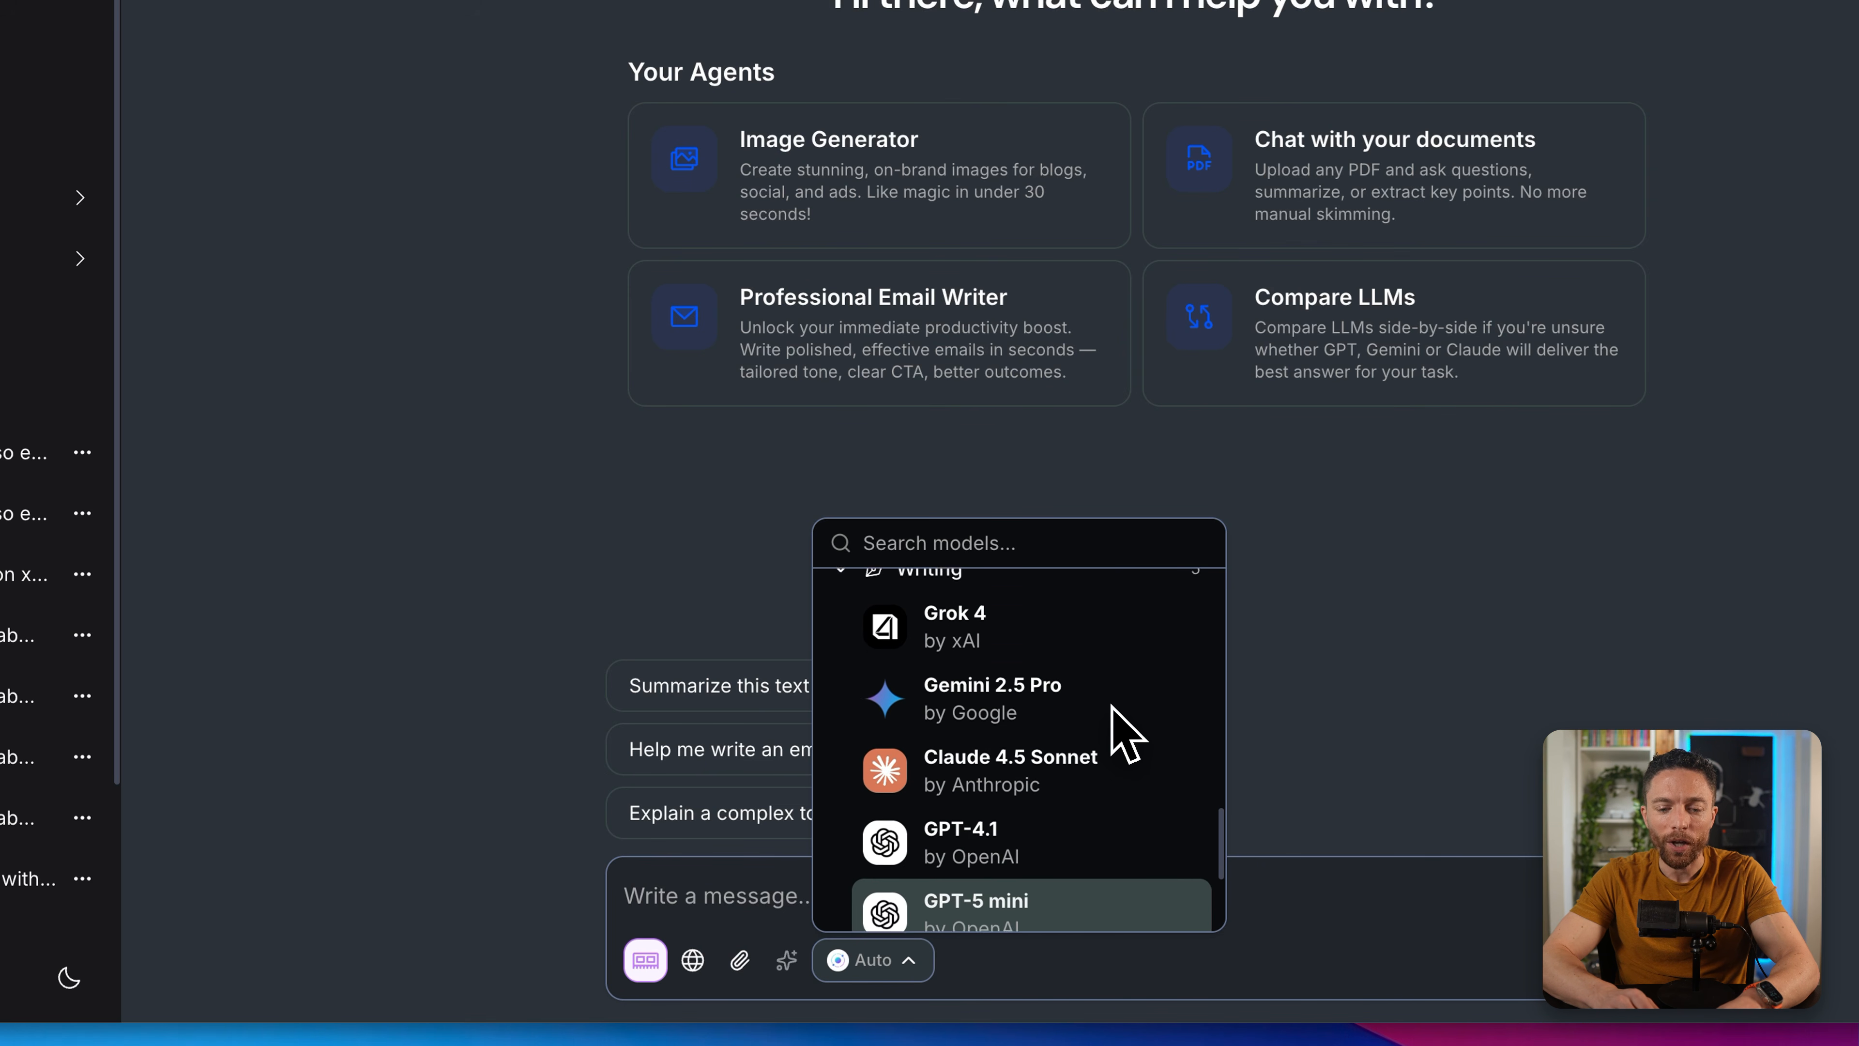
scroll(1127, 734, down, 1)
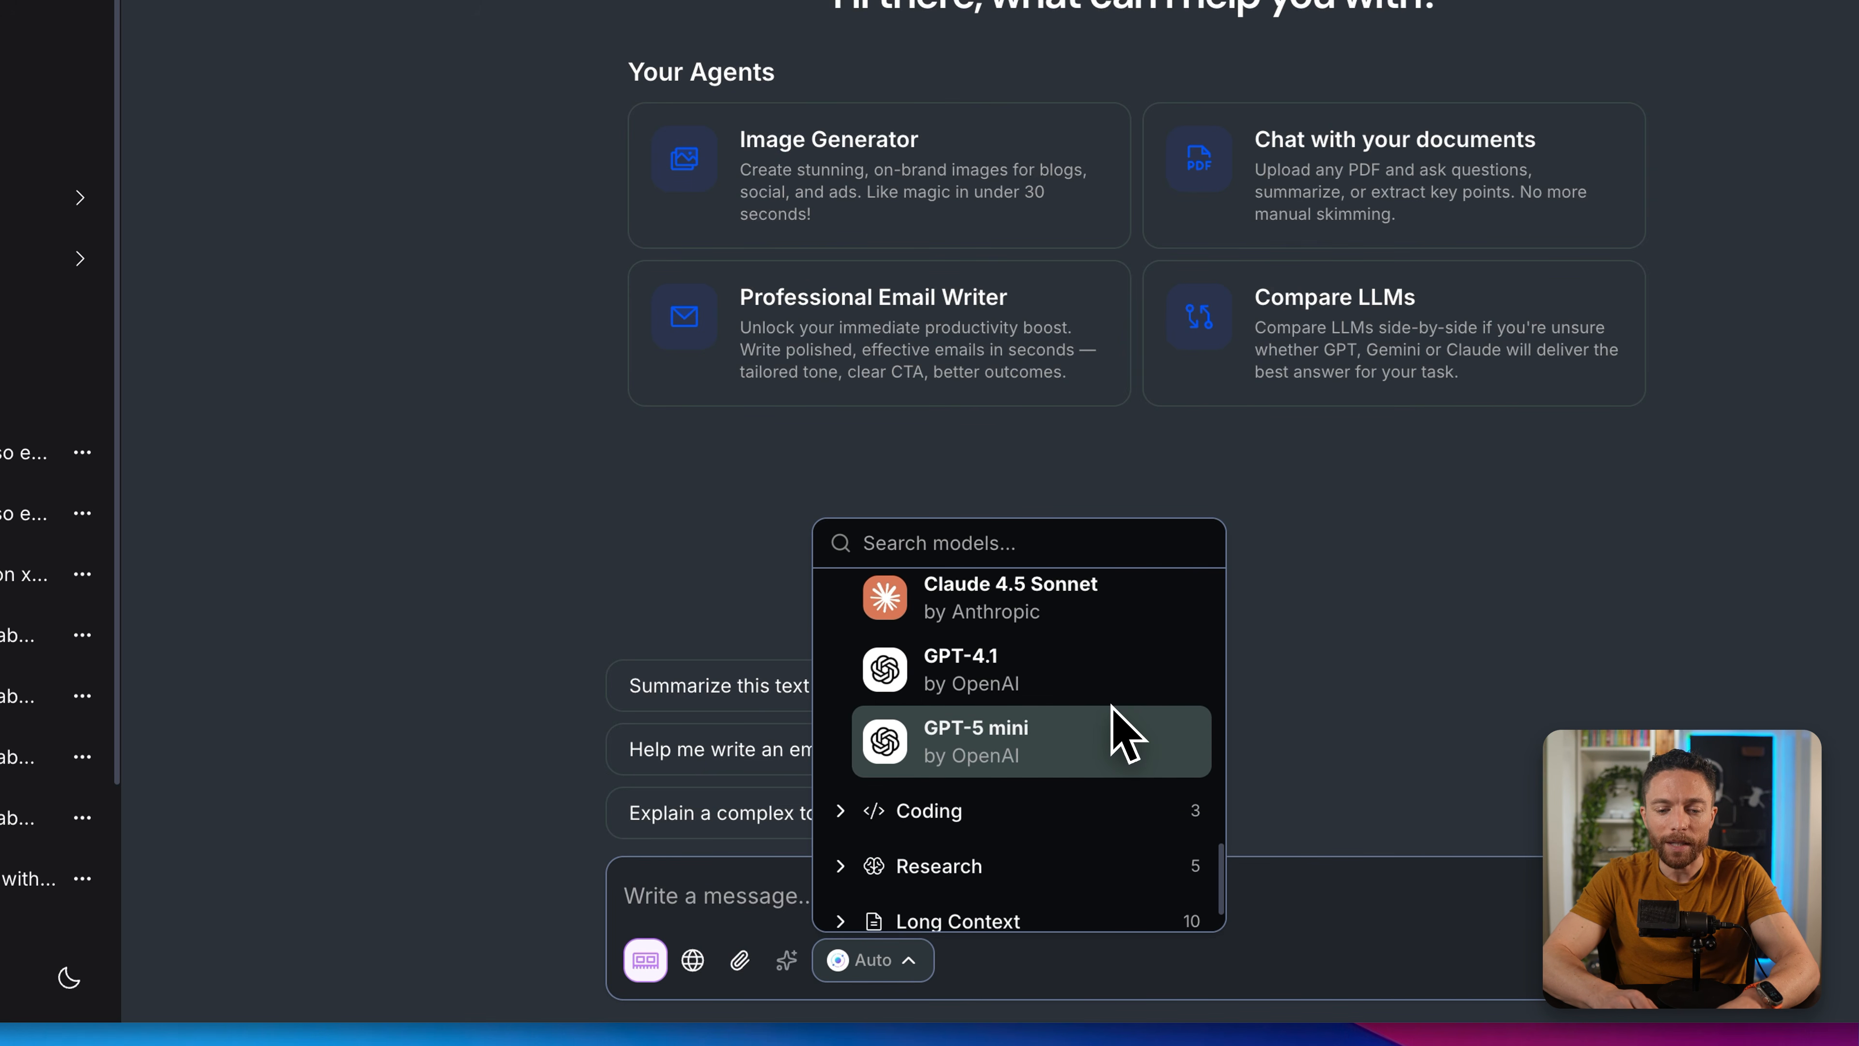
scroll(1127, 734, down, 1)
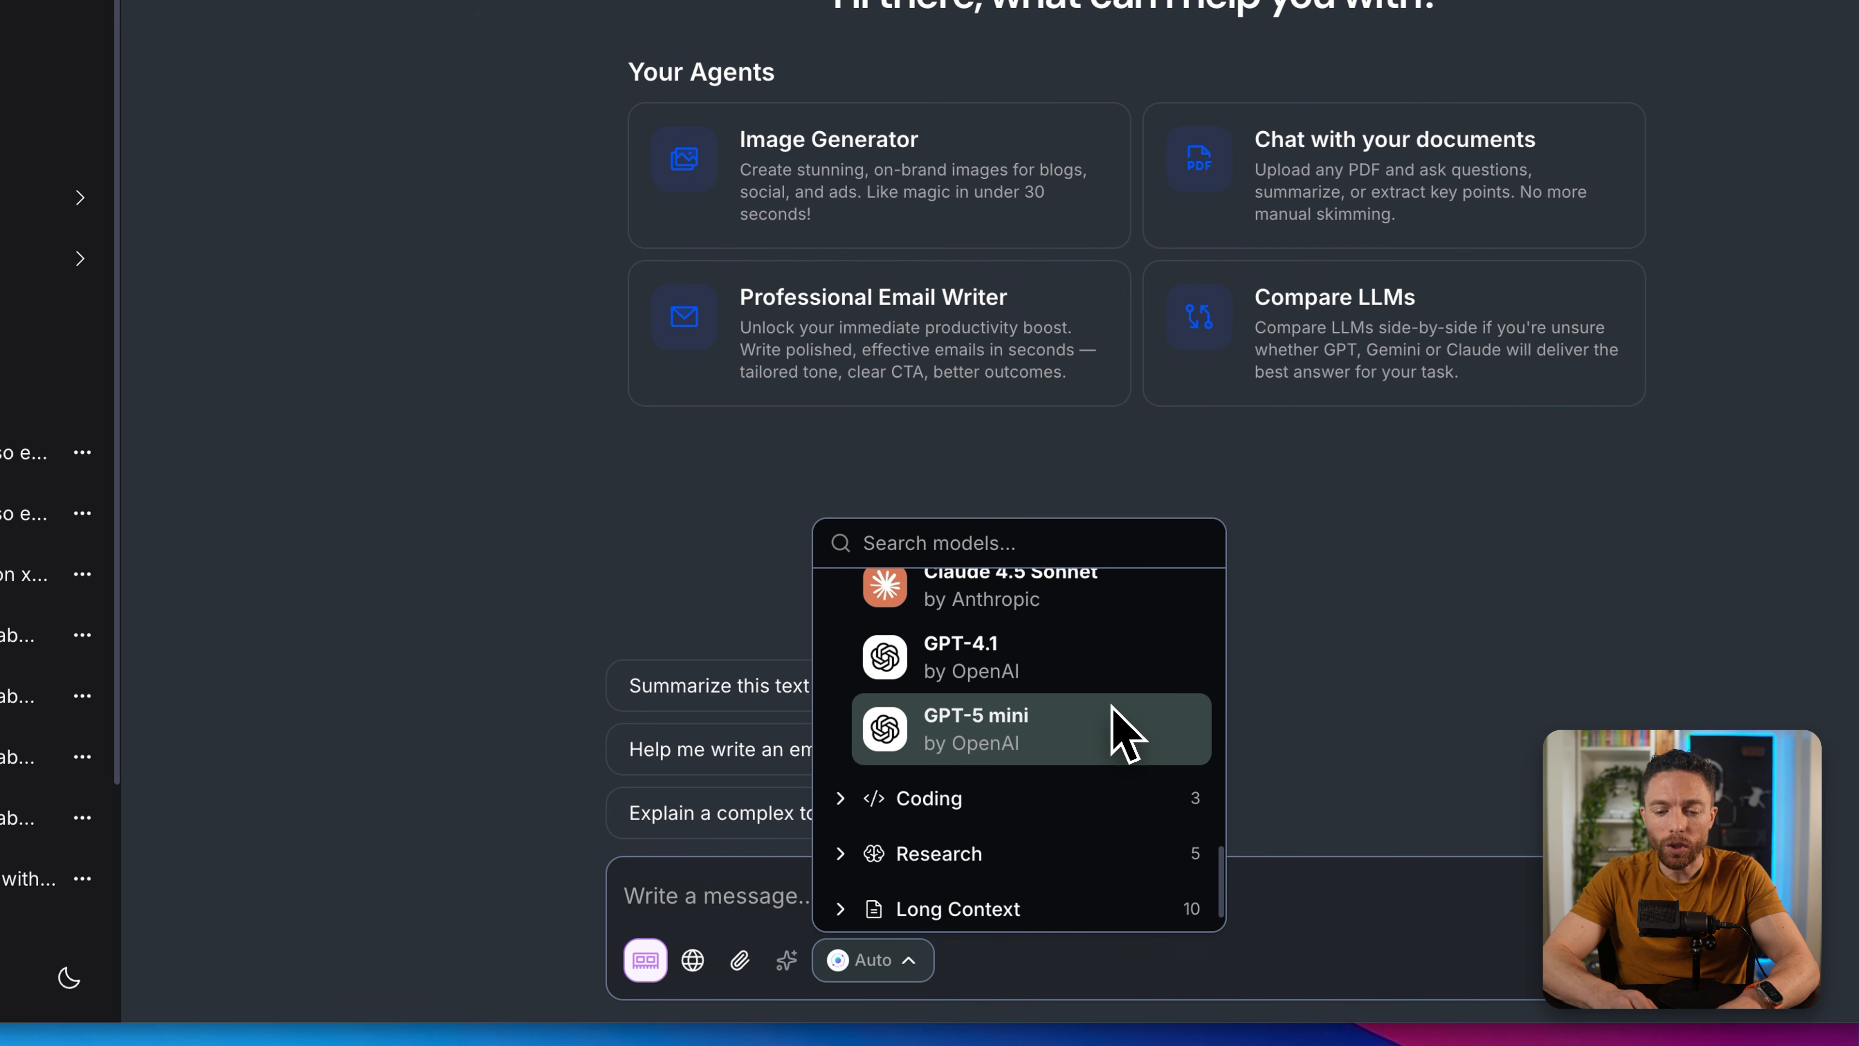
scroll(1127, 734, down, 2)
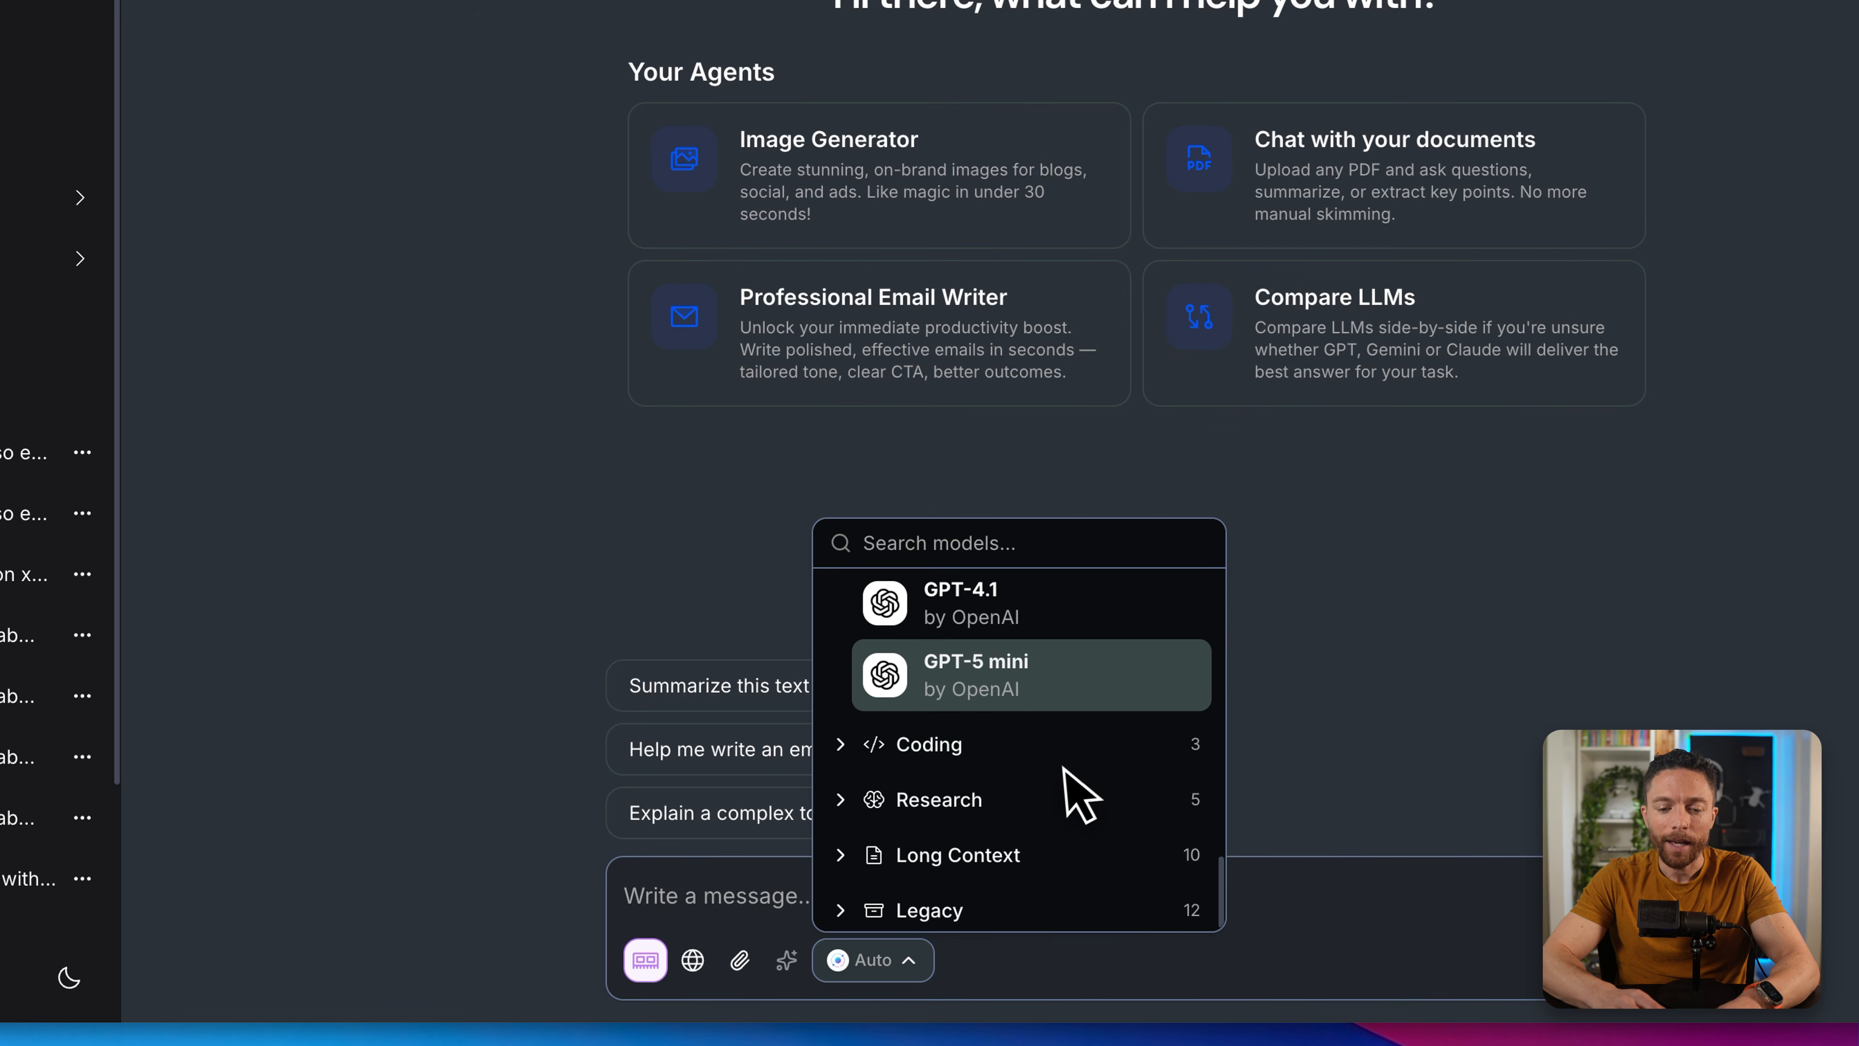
scroll(1064, 767, down, 1)
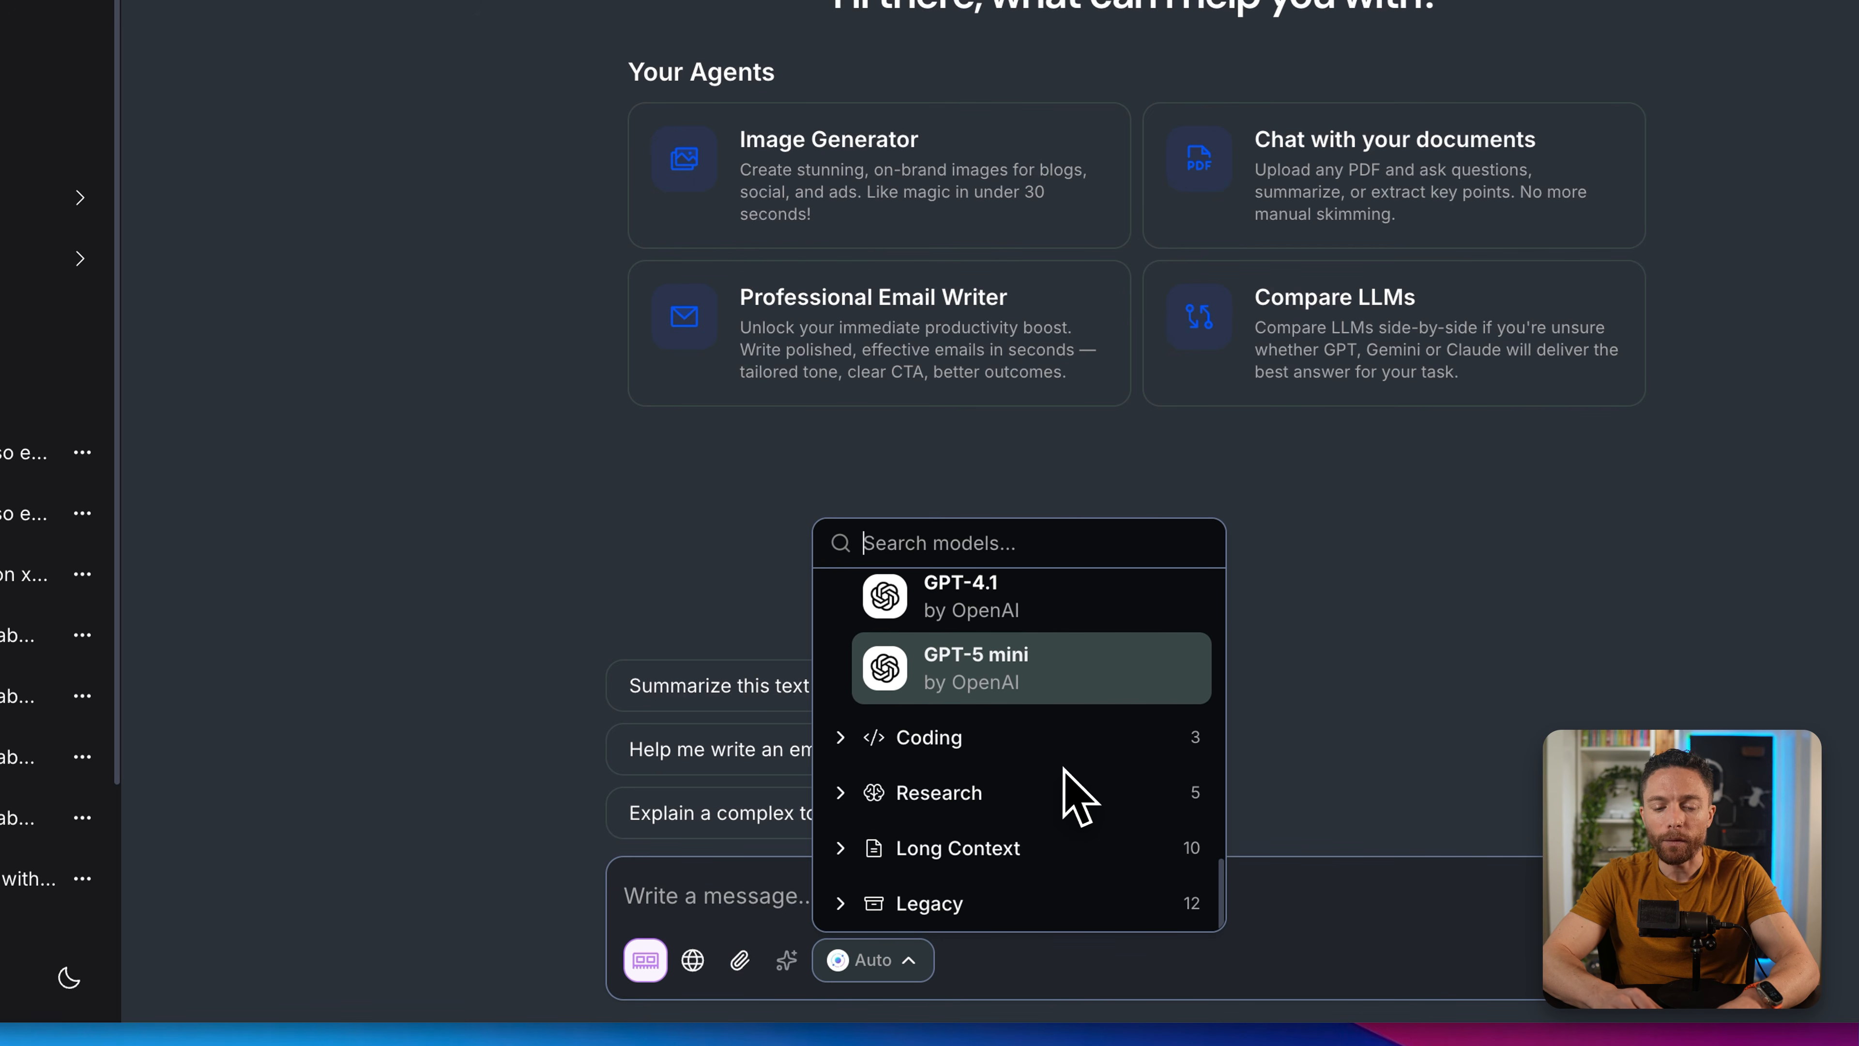
Step: Examine the models grouped under the Research, Coding and Long Context categories, and close the model list without changing the selection
click(842, 804)
scroll(1067, 803, down, 3)
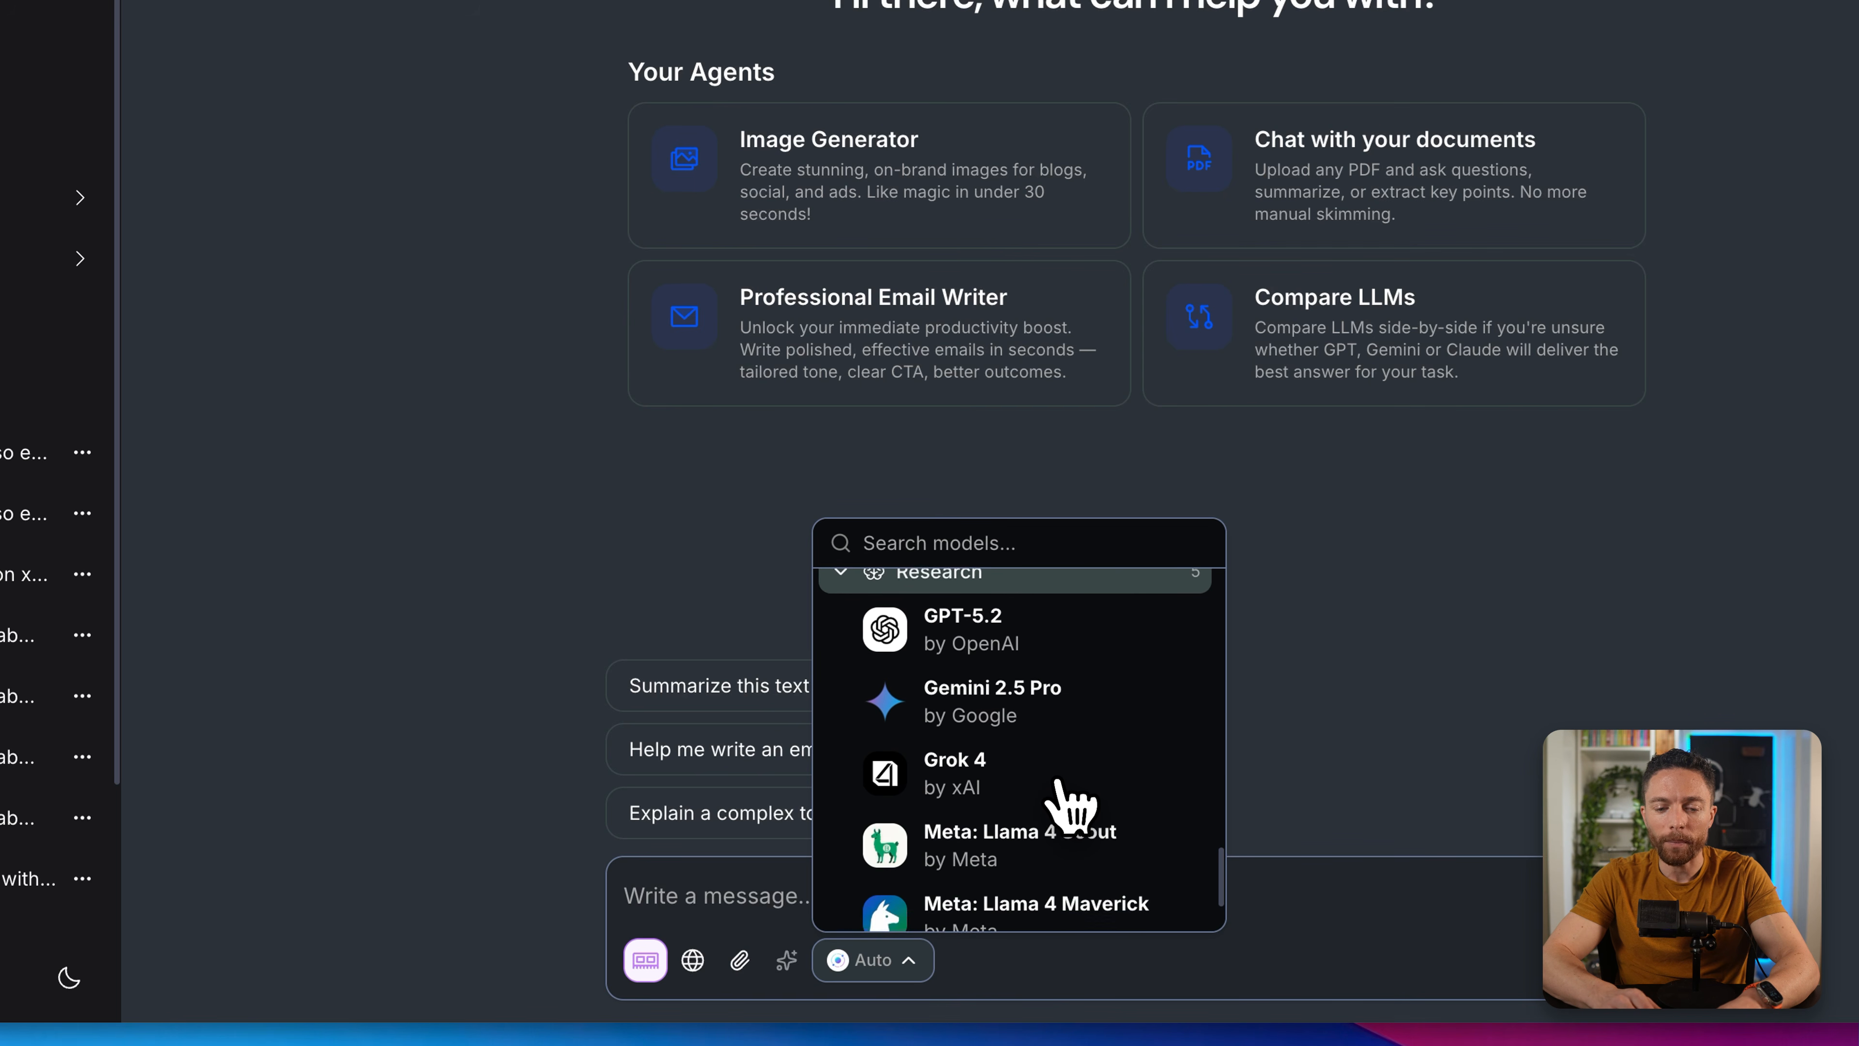
scroll(1069, 801, up, 2)
click(839, 650)
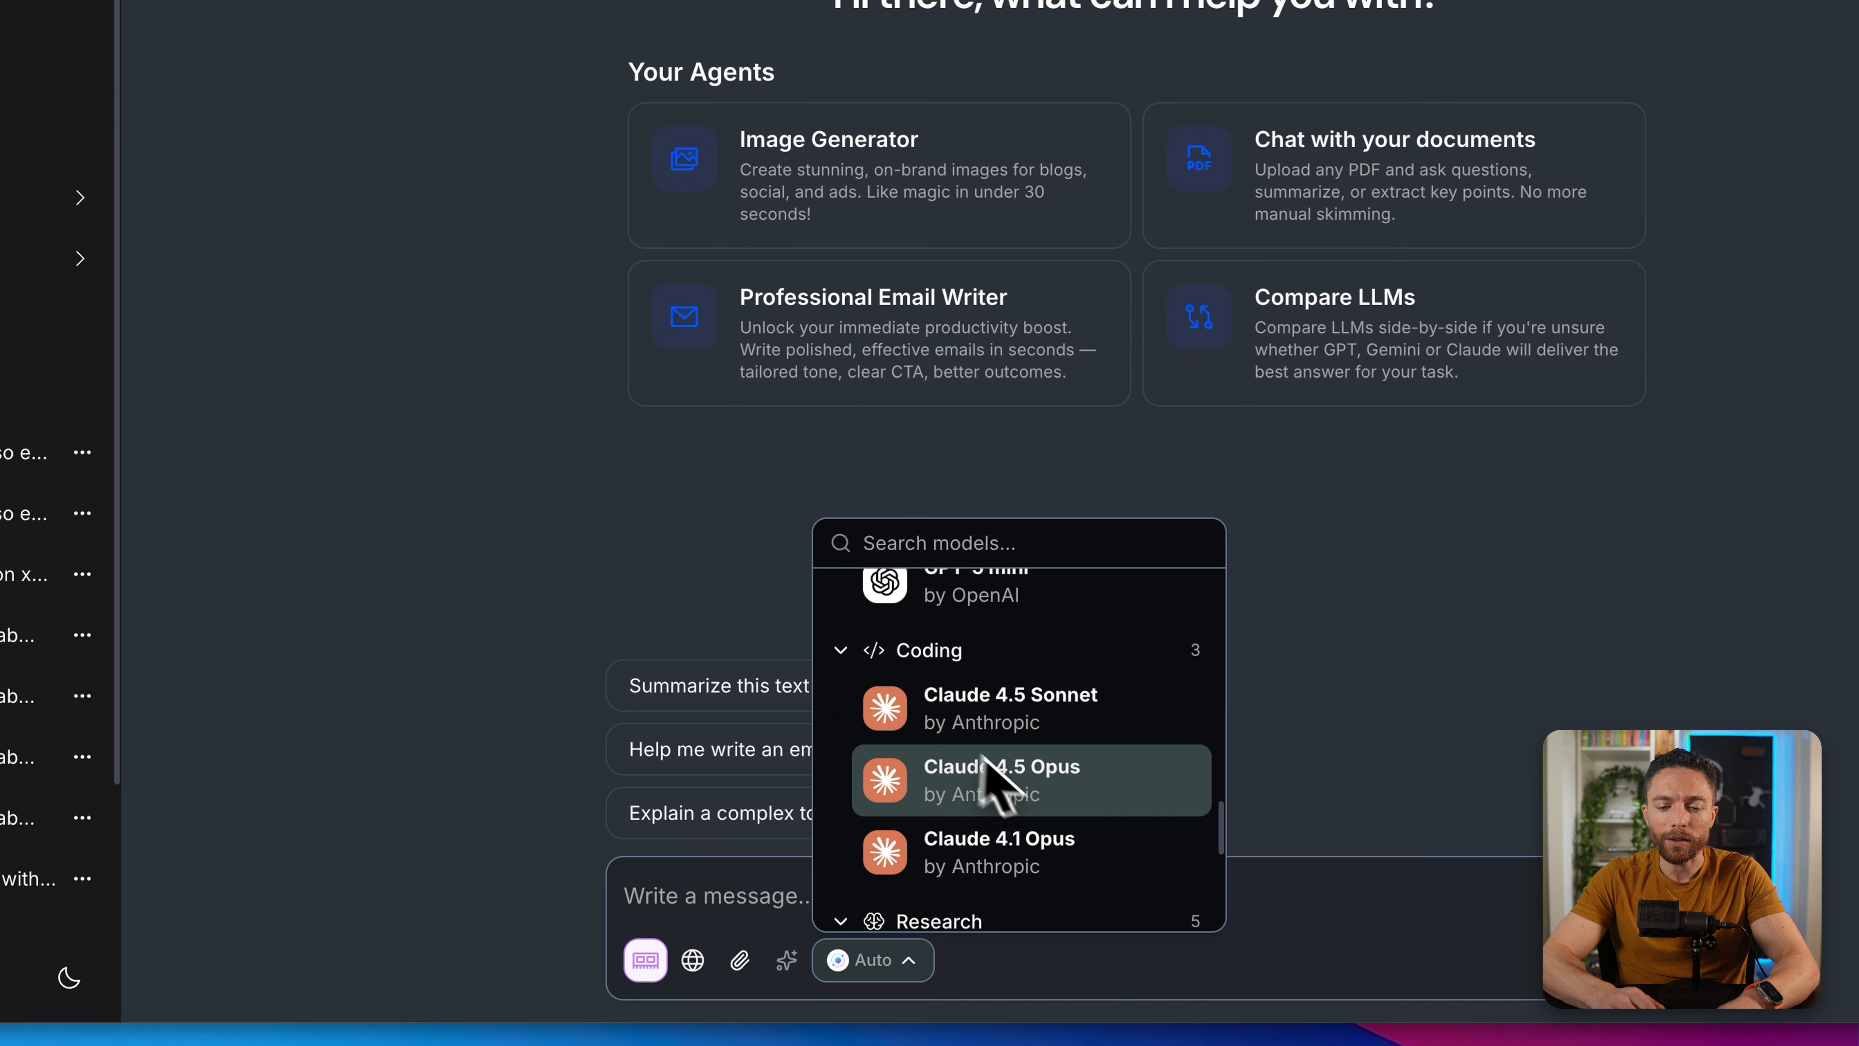
scroll(1007, 780, down, 5)
click(853, 850)
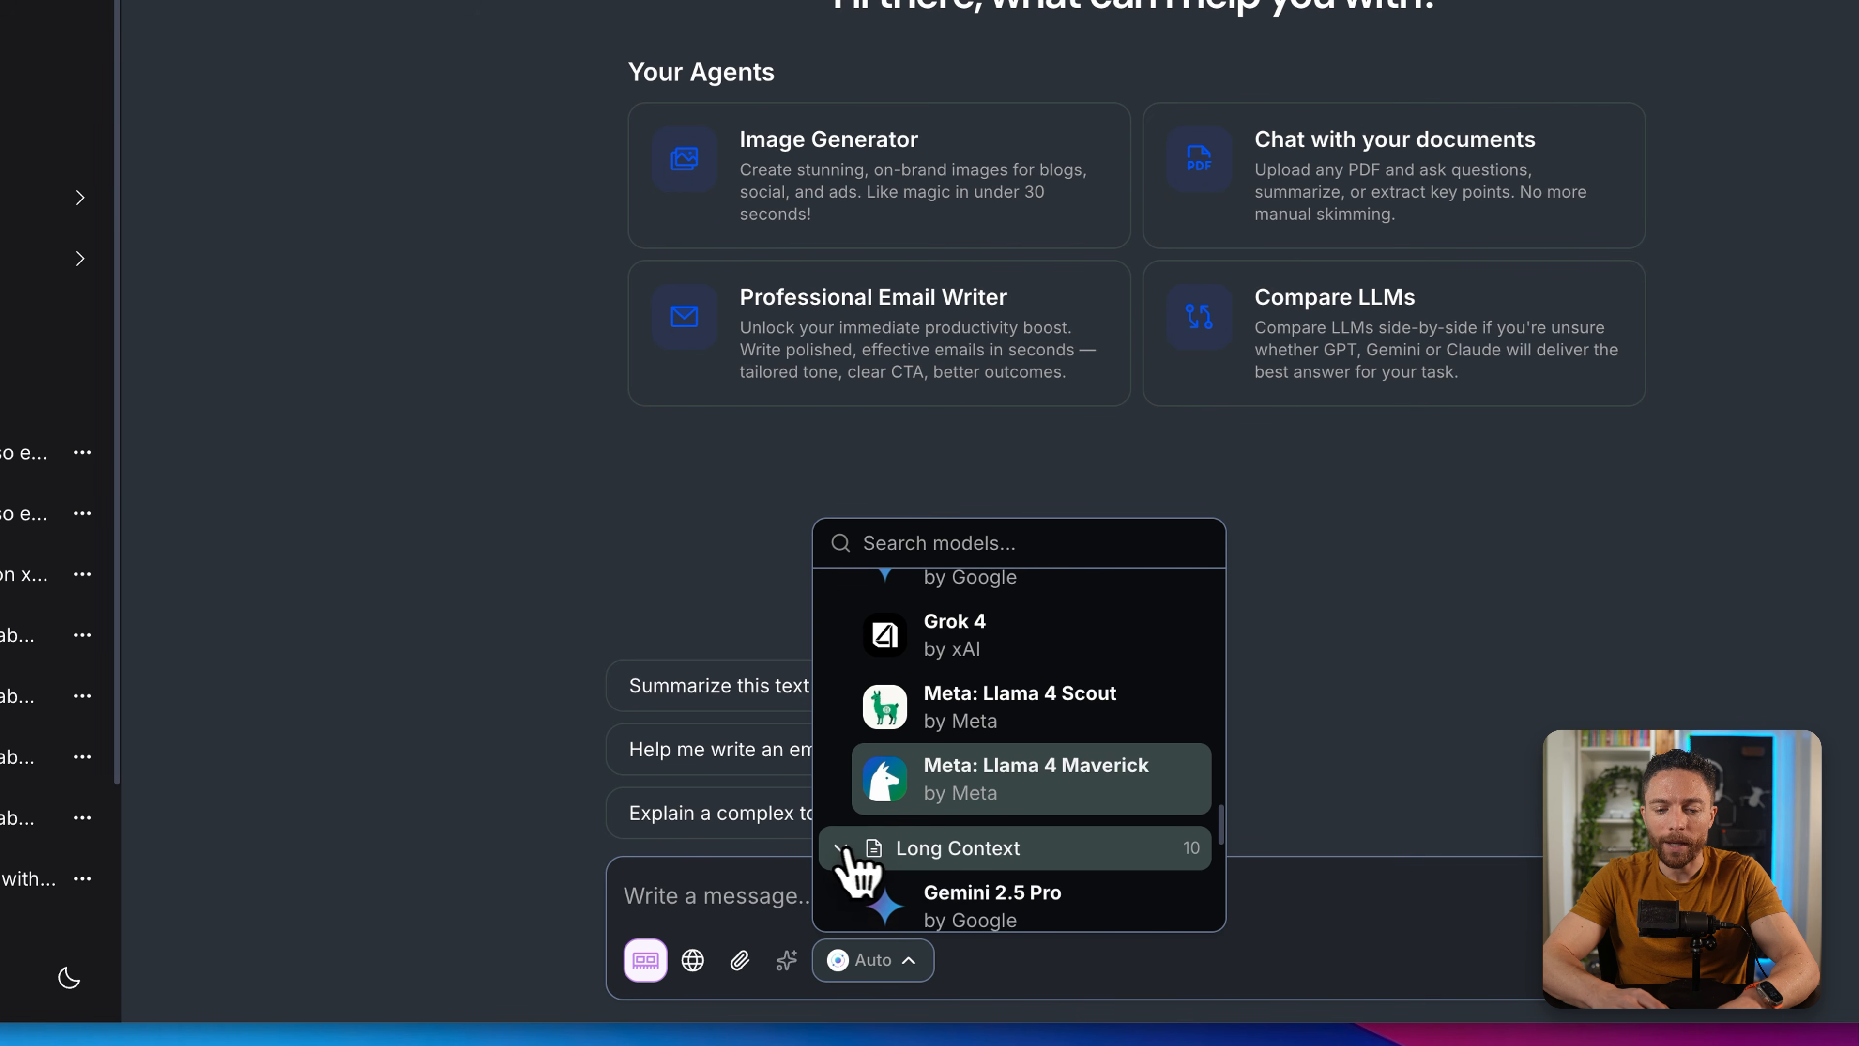
scroll(1061, 820, down, 5)
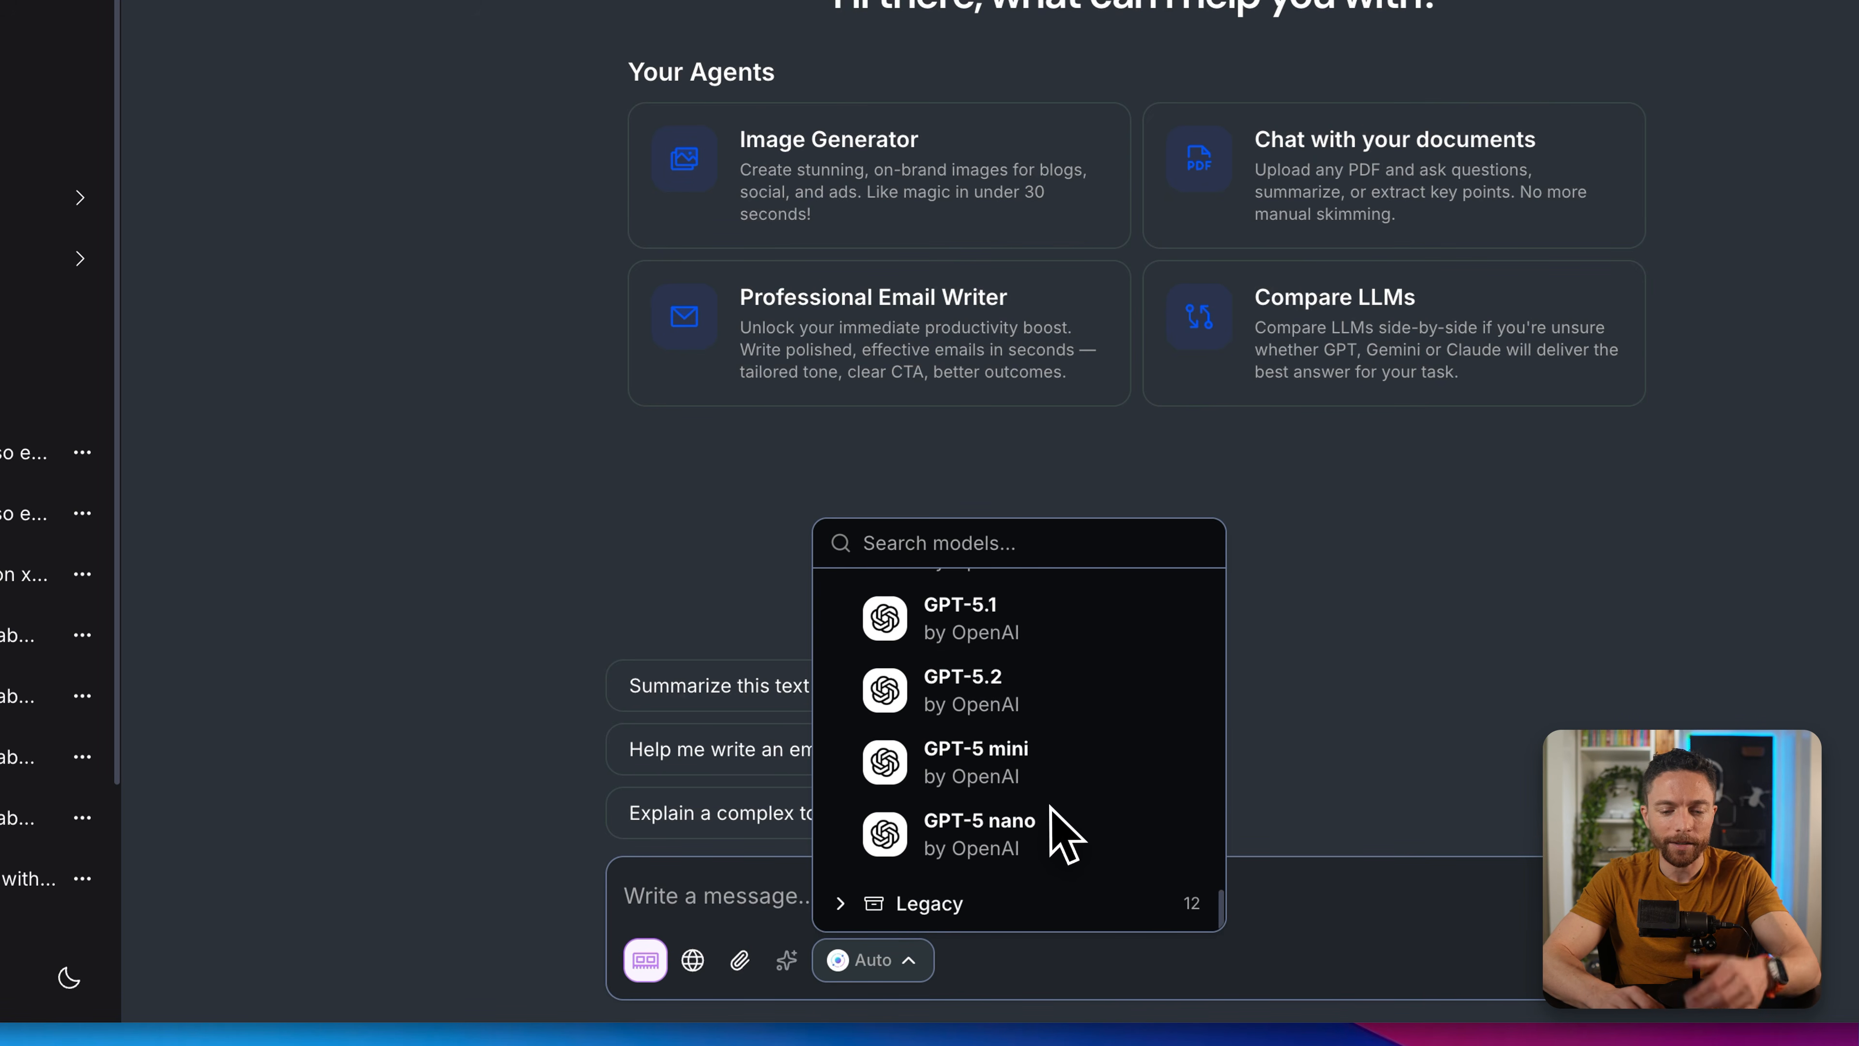
click(1336, 636)
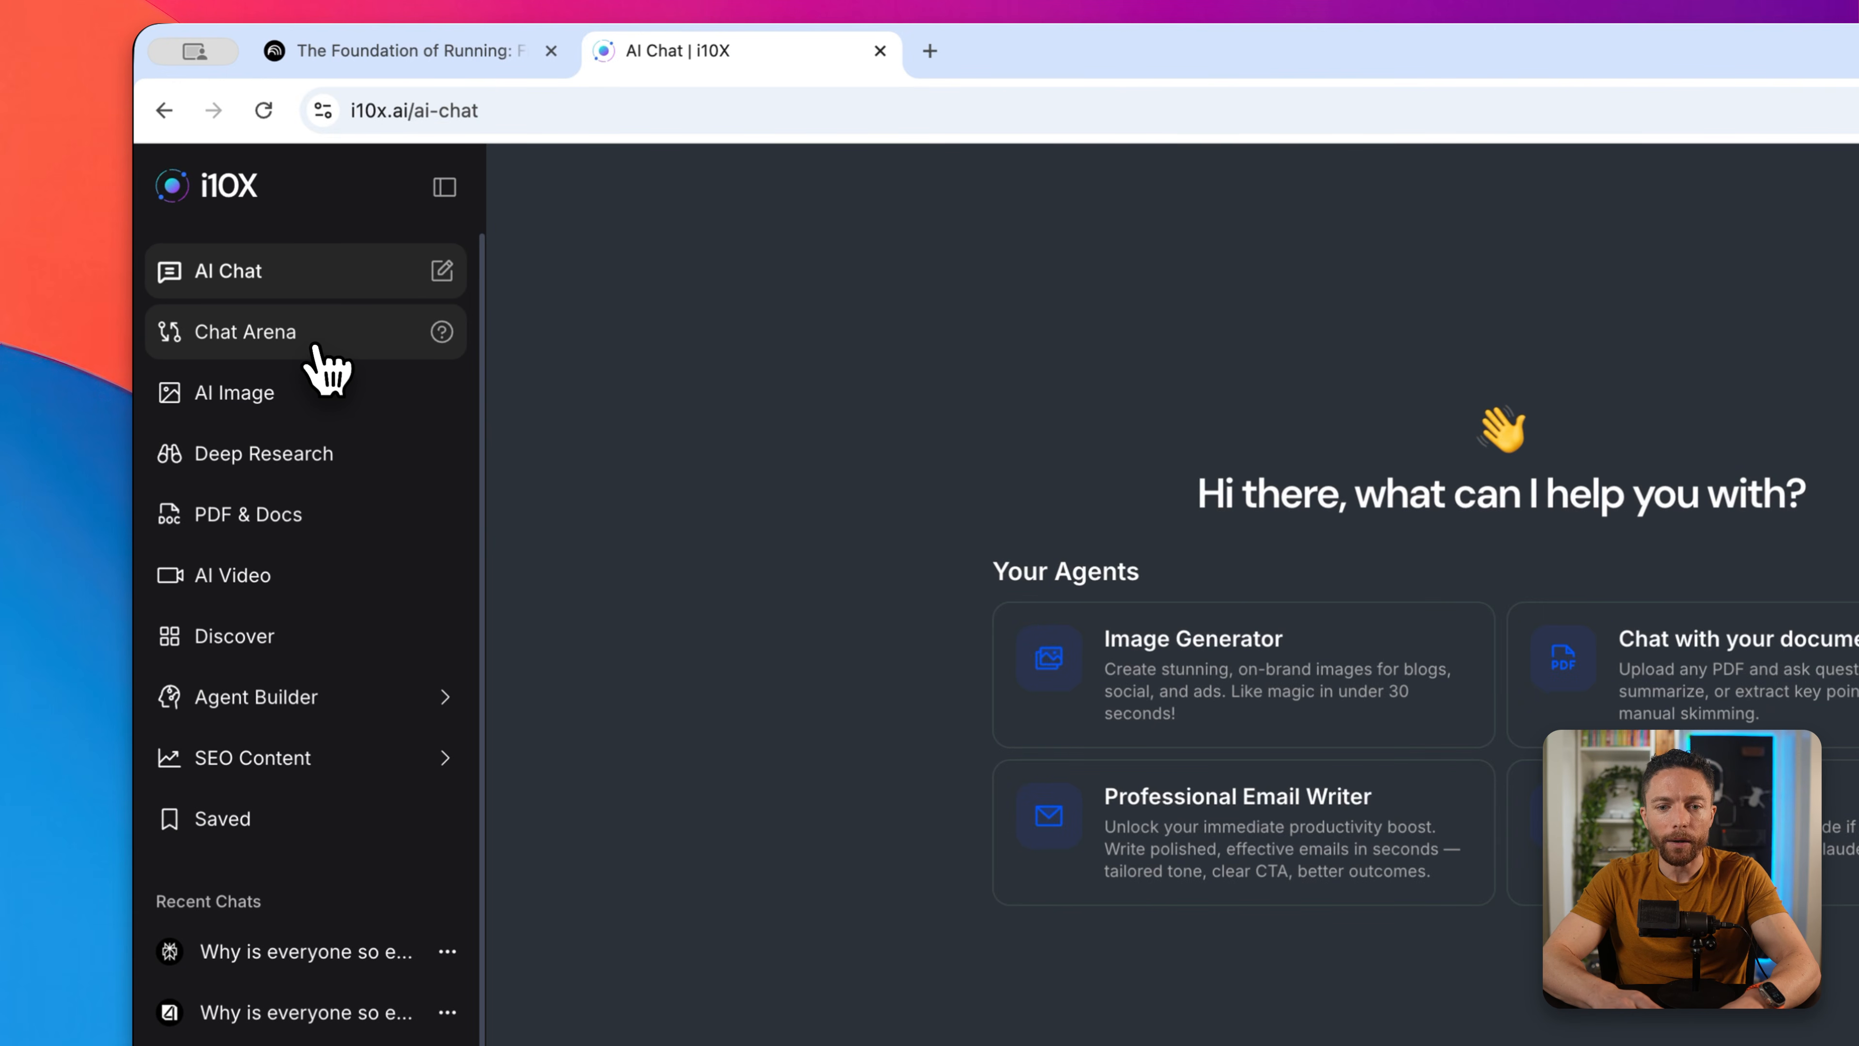
Step: In Chat Arena, enter the prompt "How do I start marathon training?" and set the first model to GPT-5.2
click(320, 352)
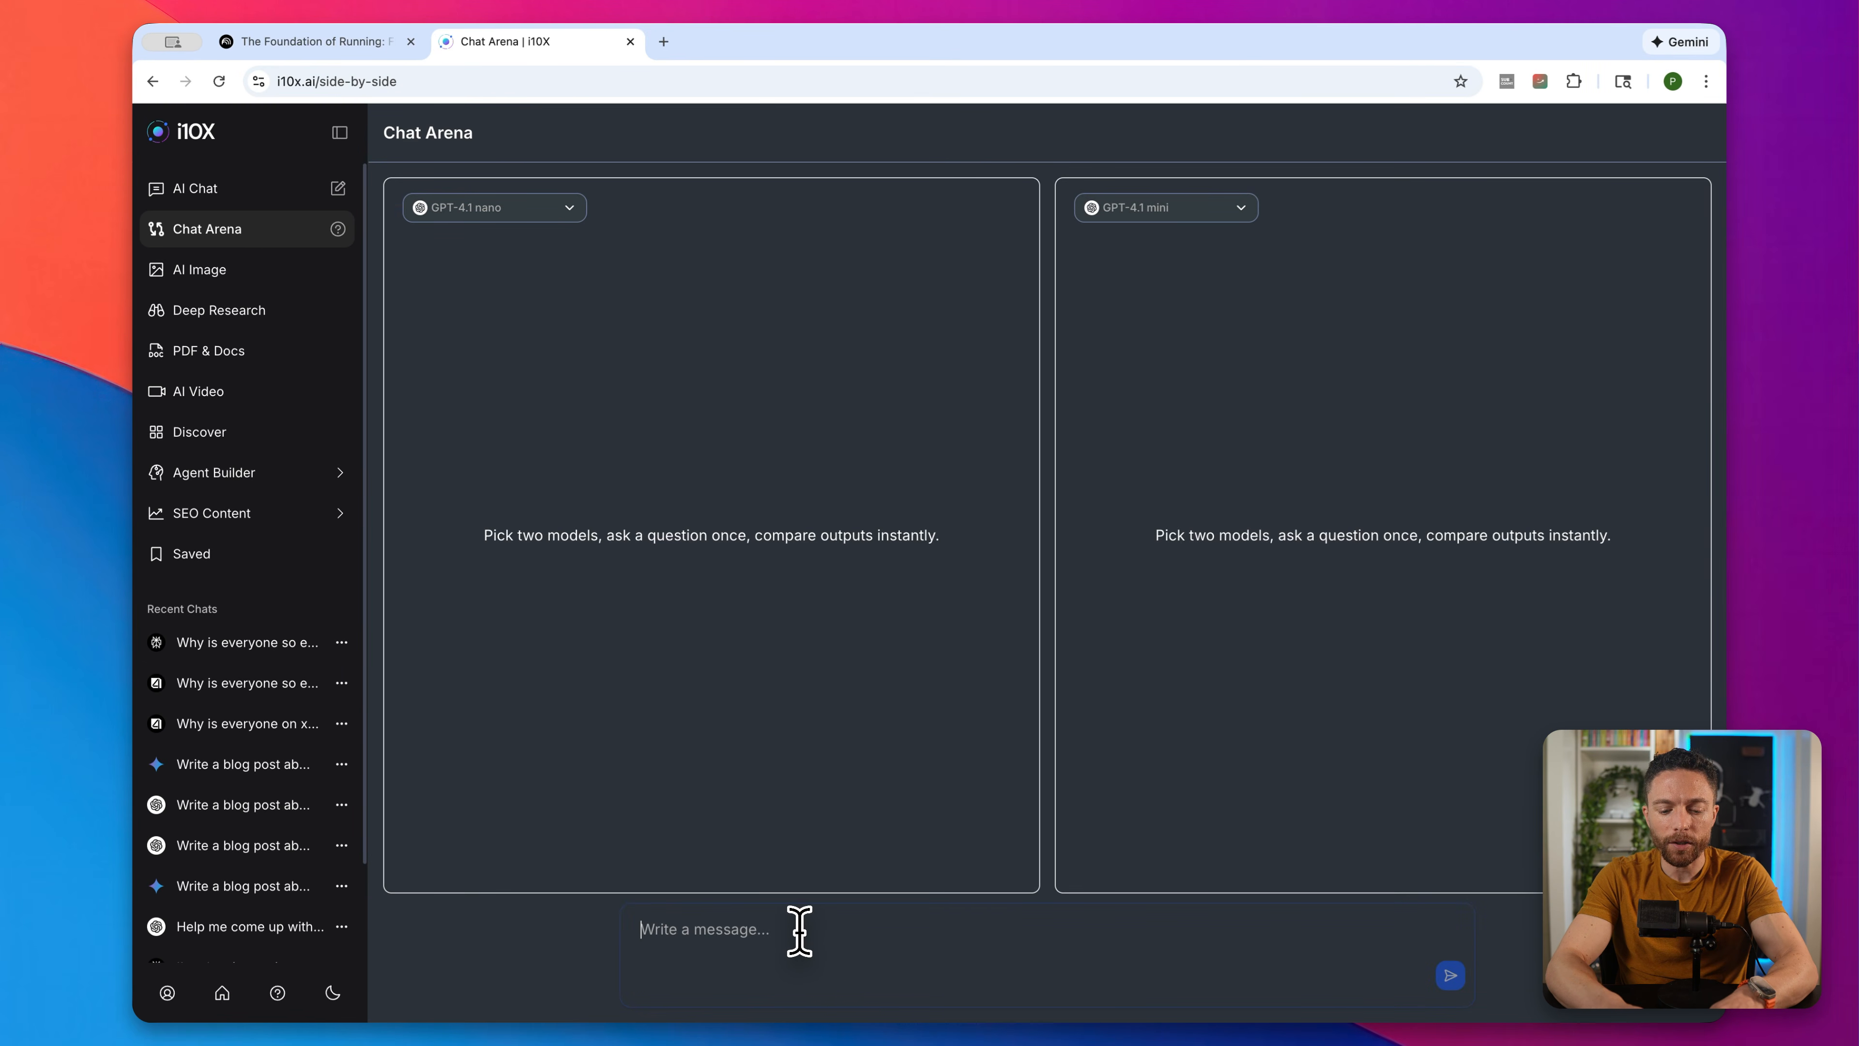
text(How do I start marathon training?)
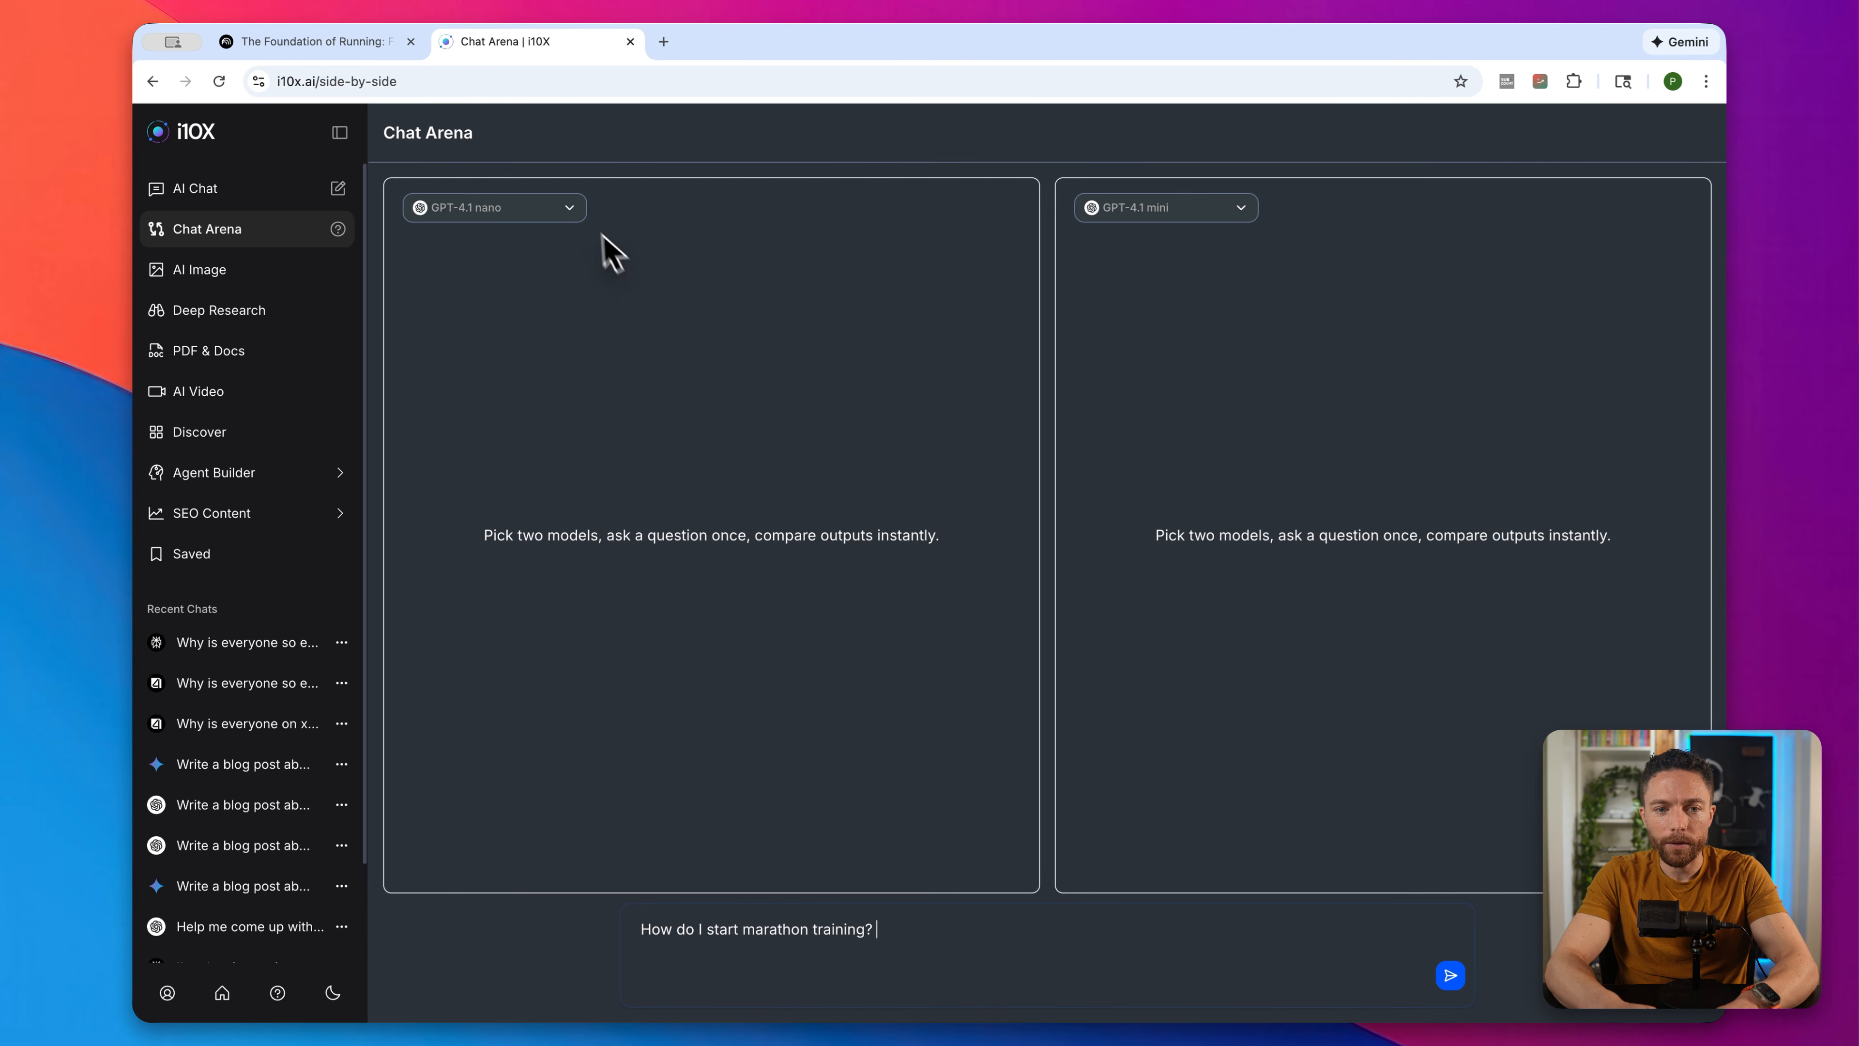
click(578, 212)
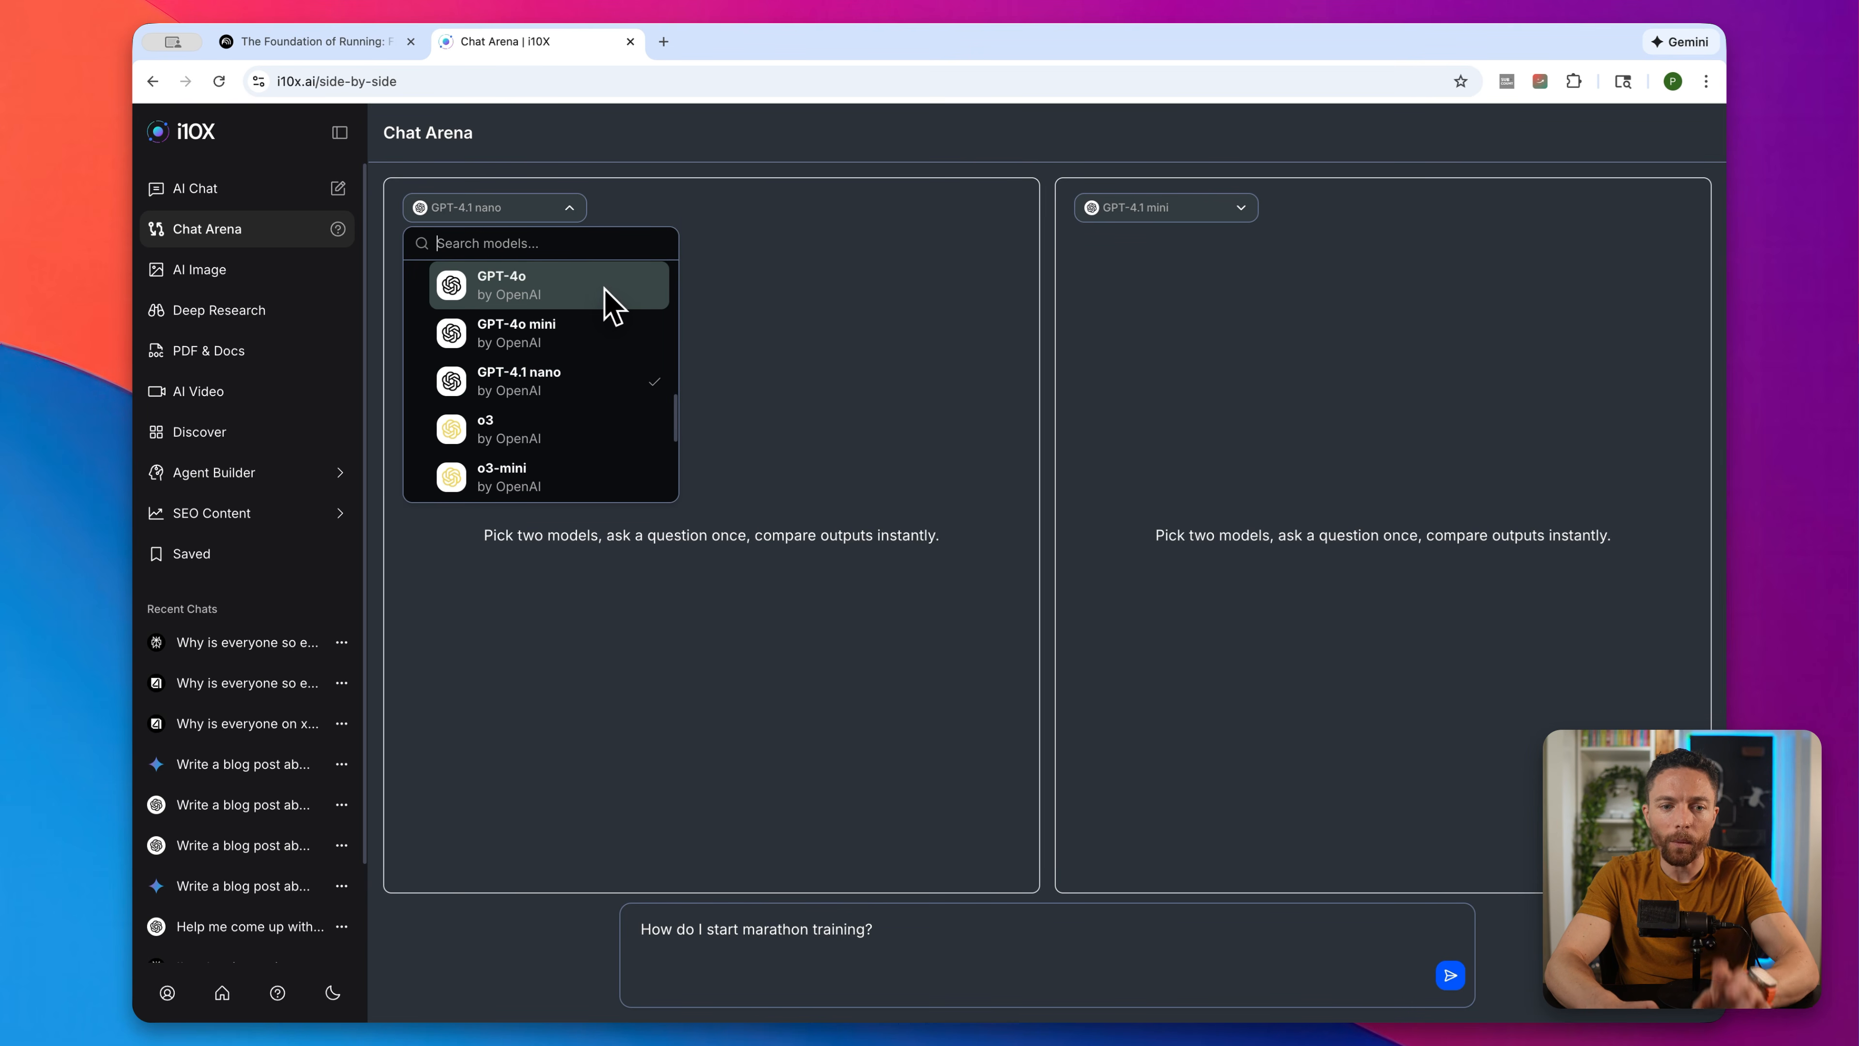
scroll(611, 384, up, 10)
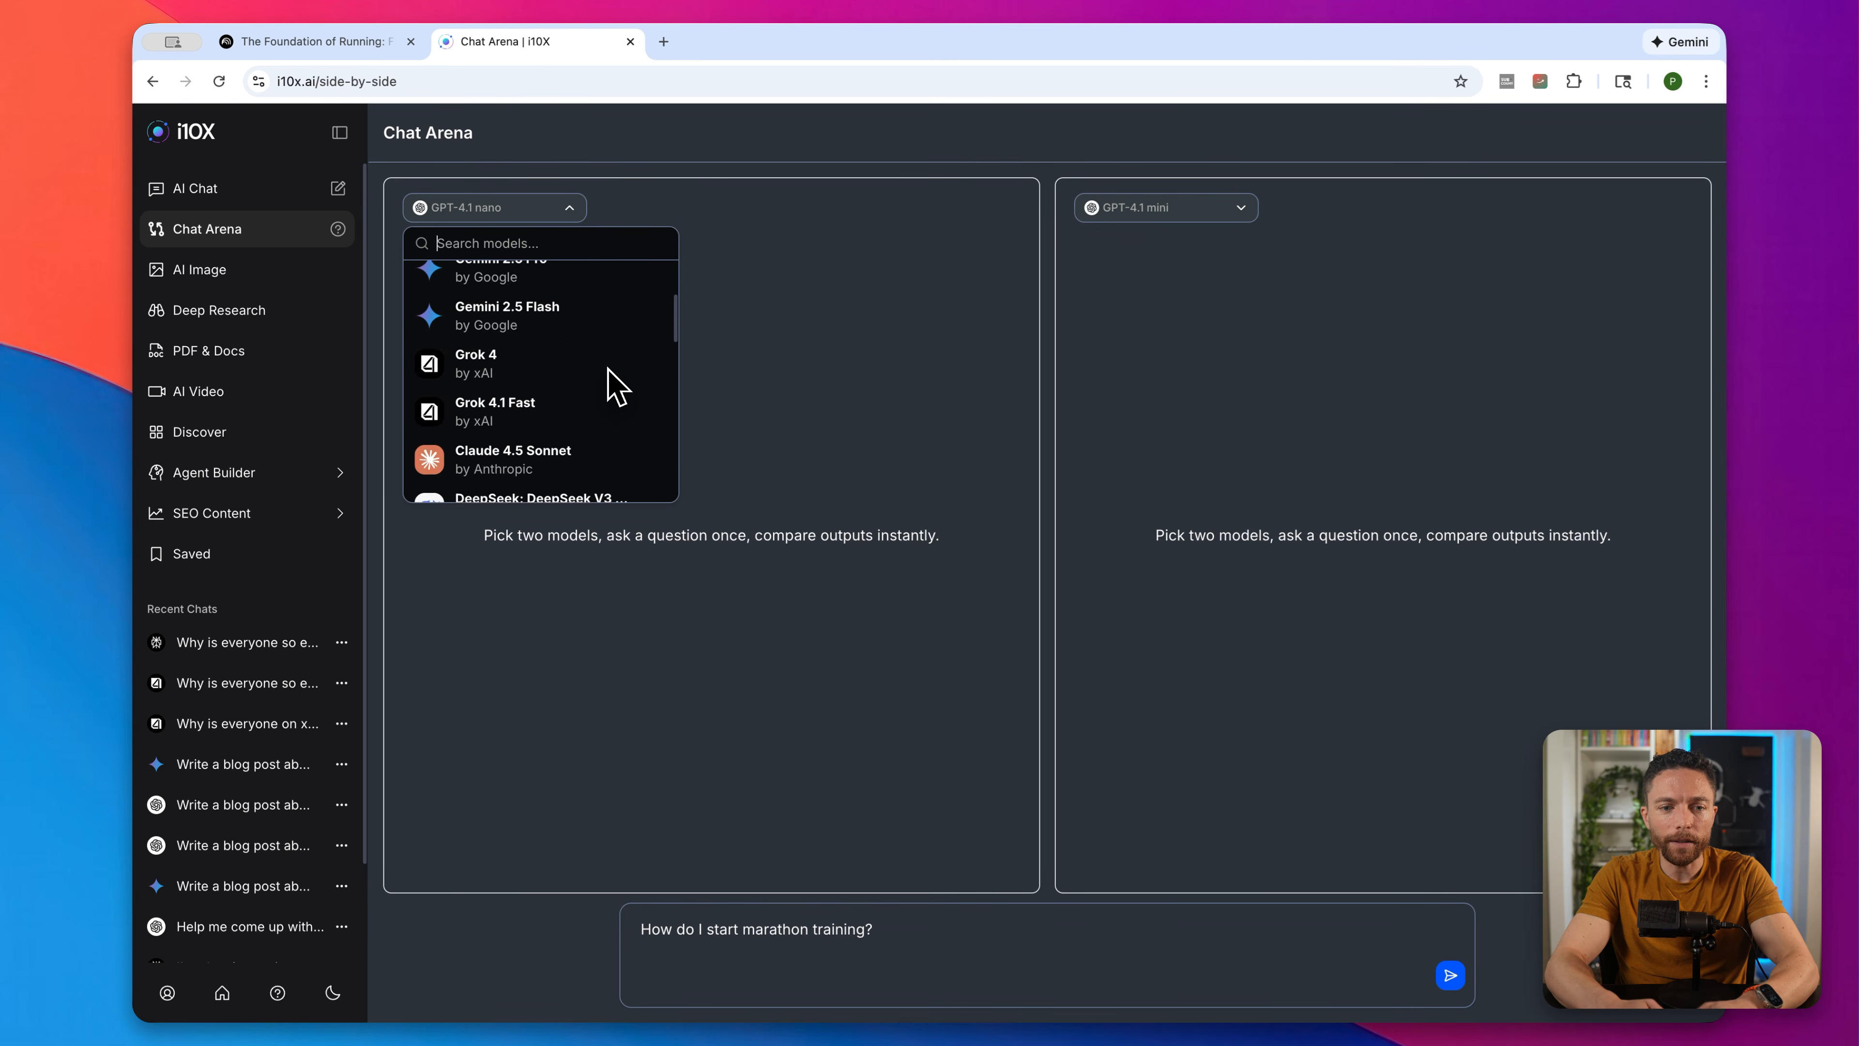
click(590, 336)
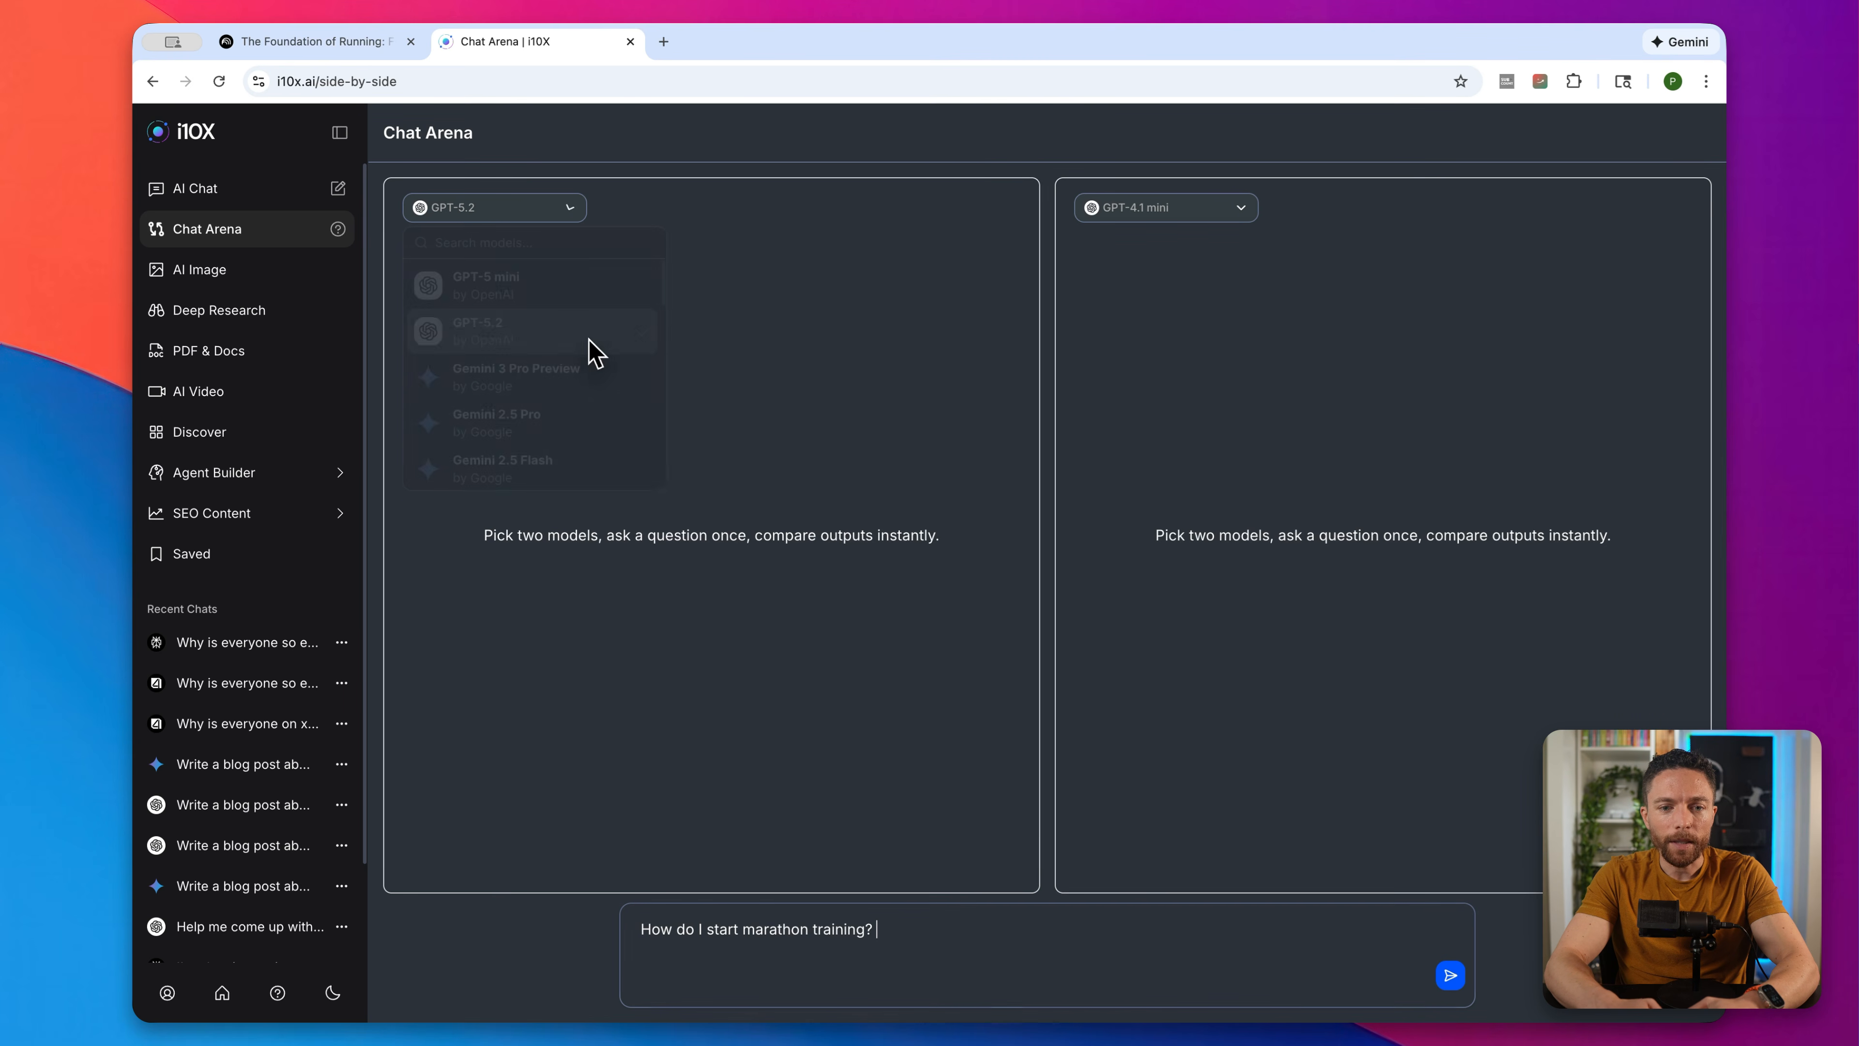
Step: Set the second model to Gemini 3 Pro Preview and send the prompt to compare both models' answers
click(1222, 209)
scroll(1215, 308, down, 5)
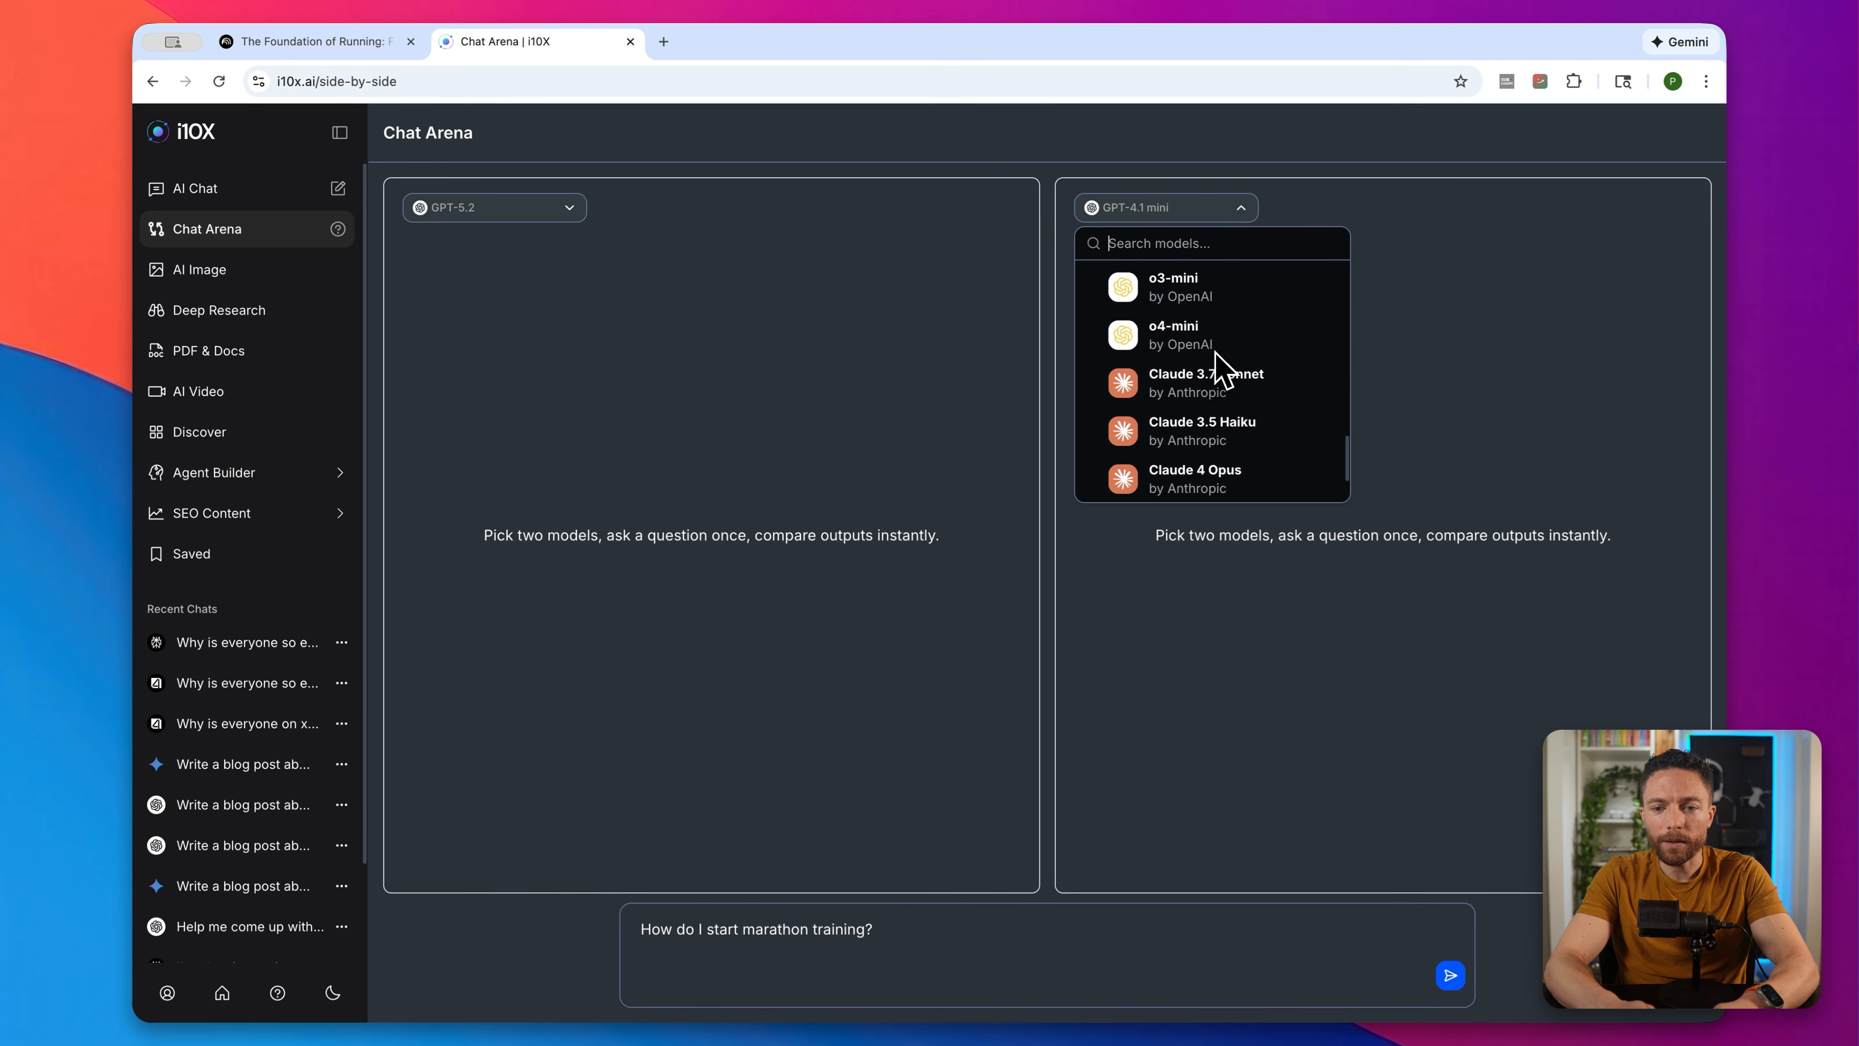
scroll(1267, 377, up, 5)
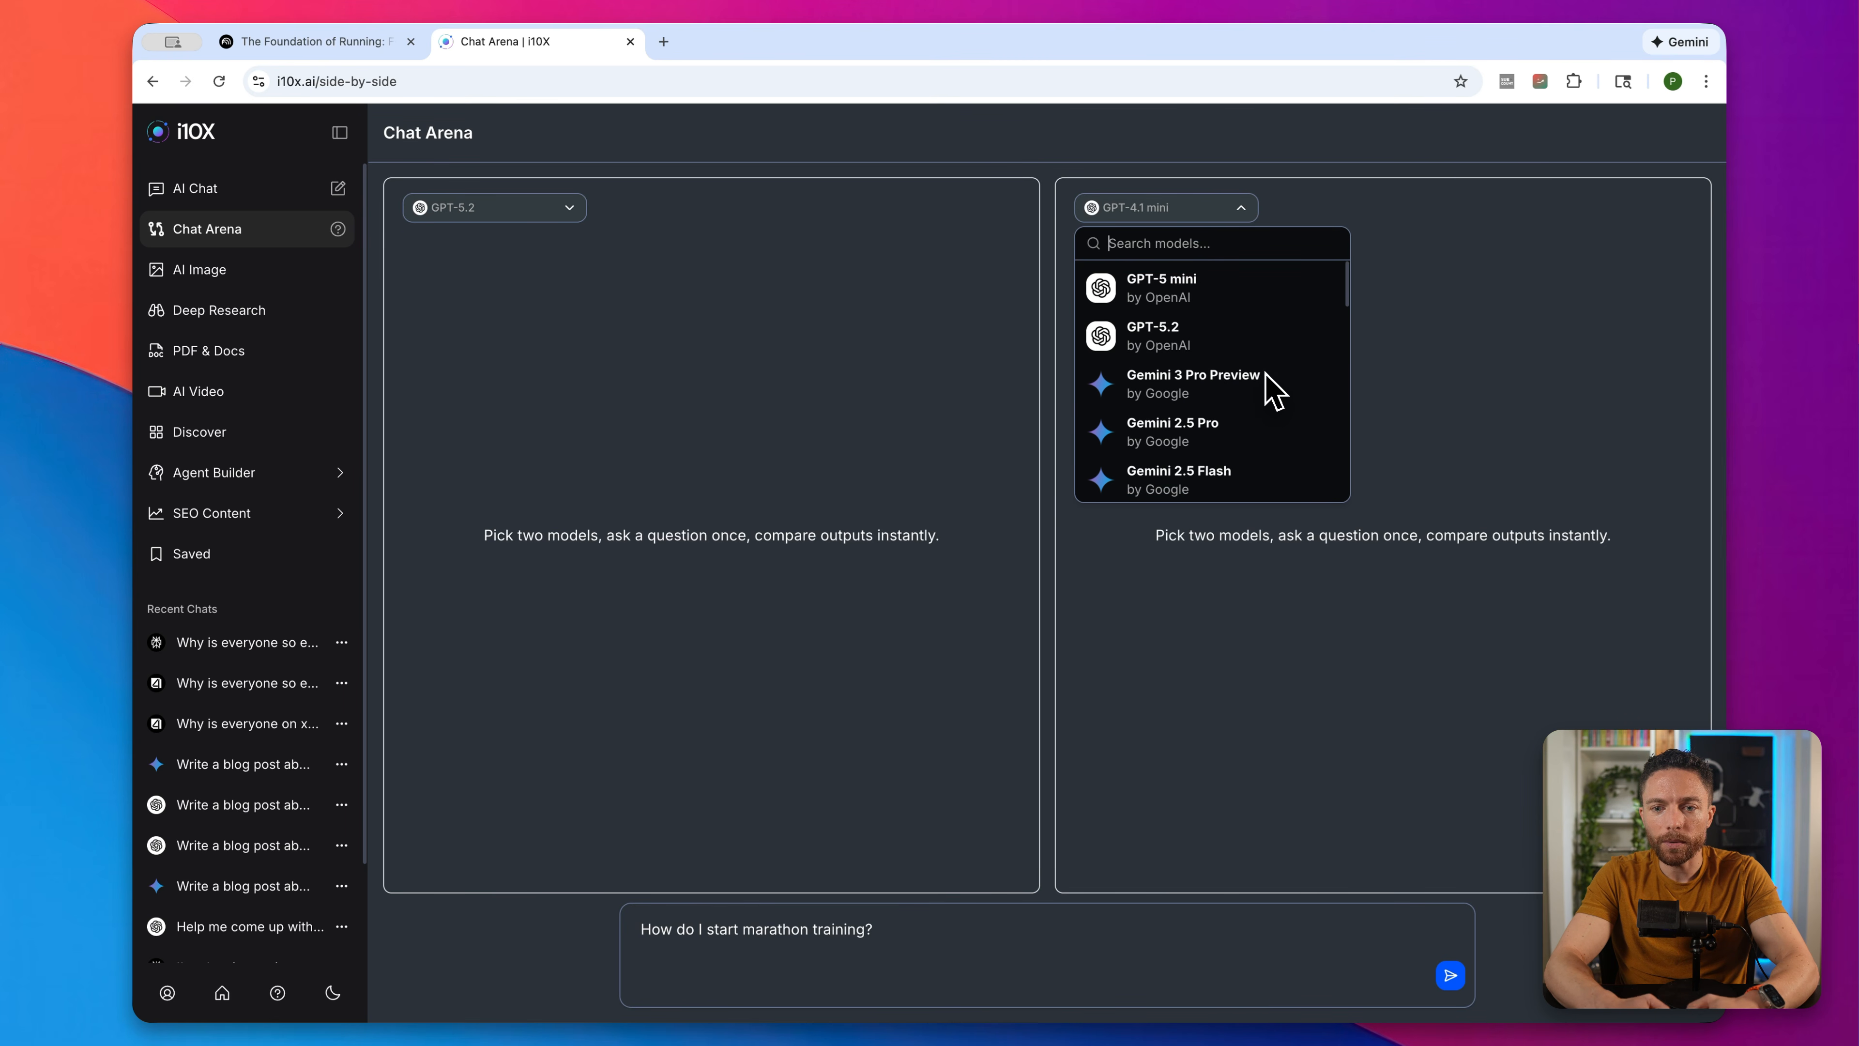
click(1280, 416)
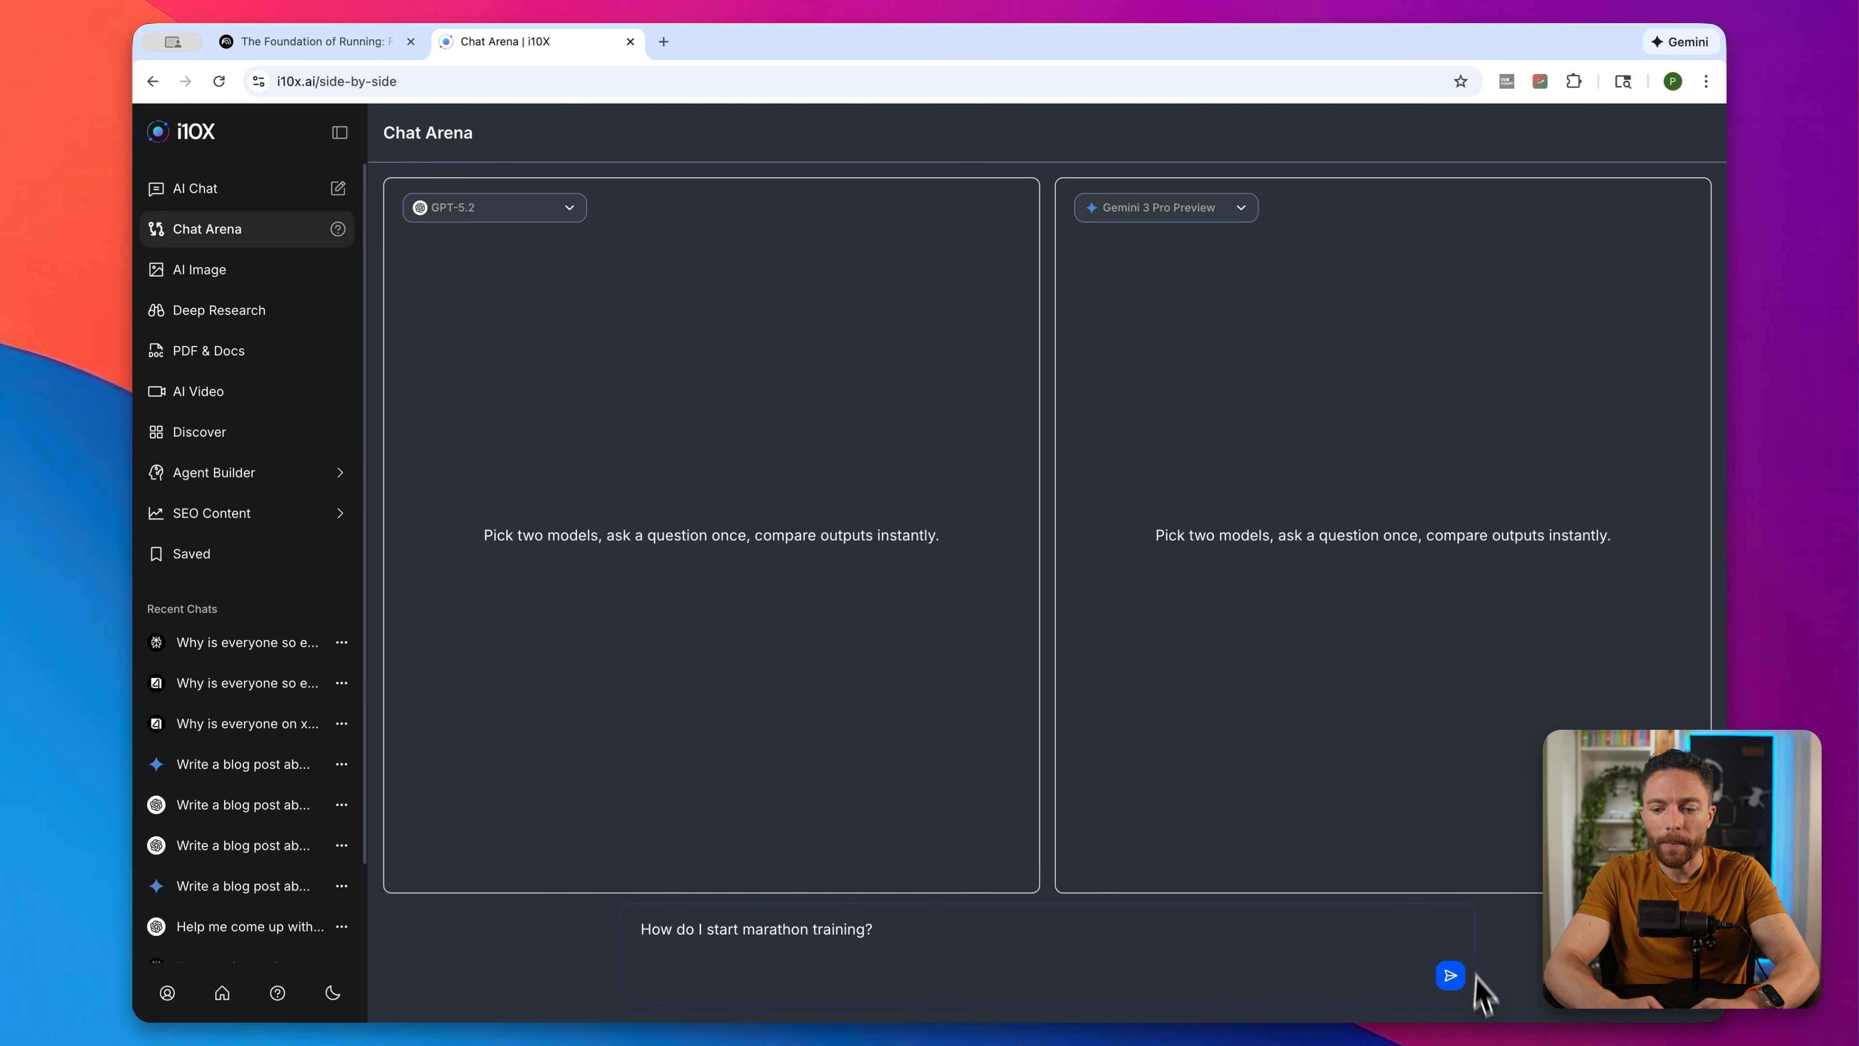
click(1450, 974)
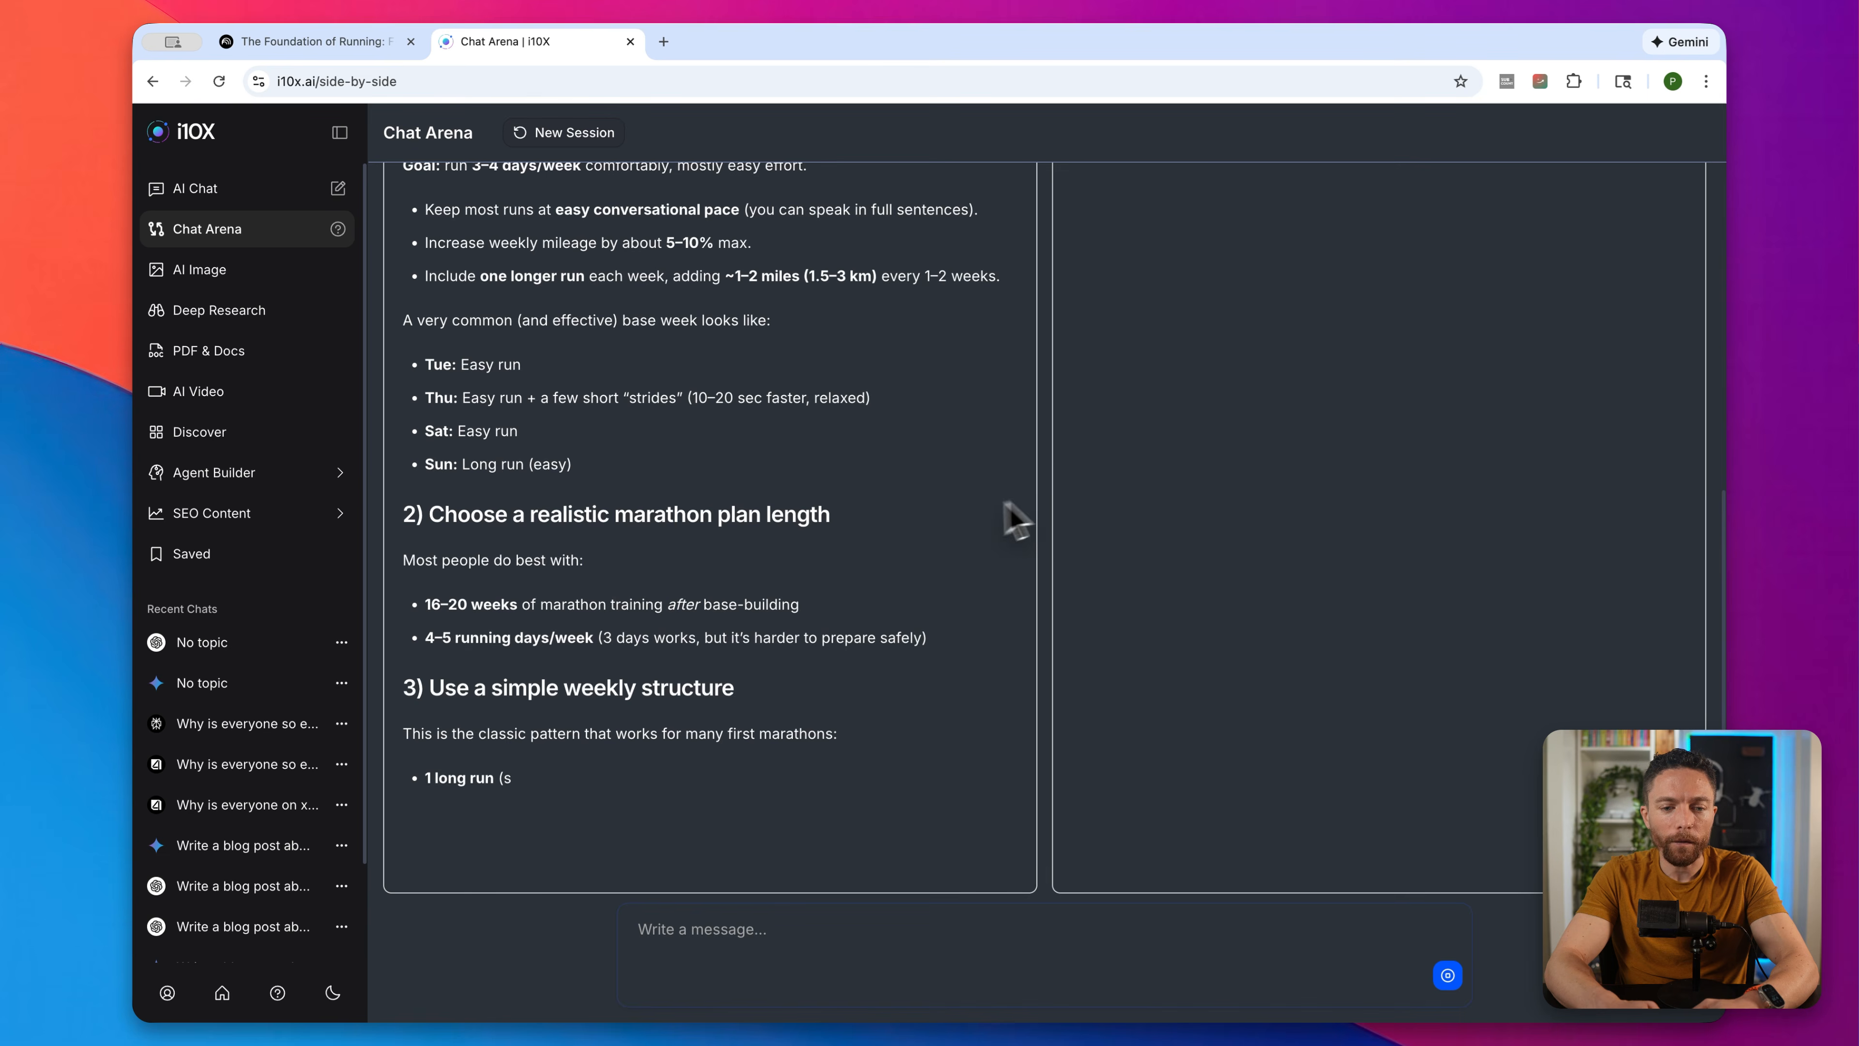
scroll(930, 570, up, 10)
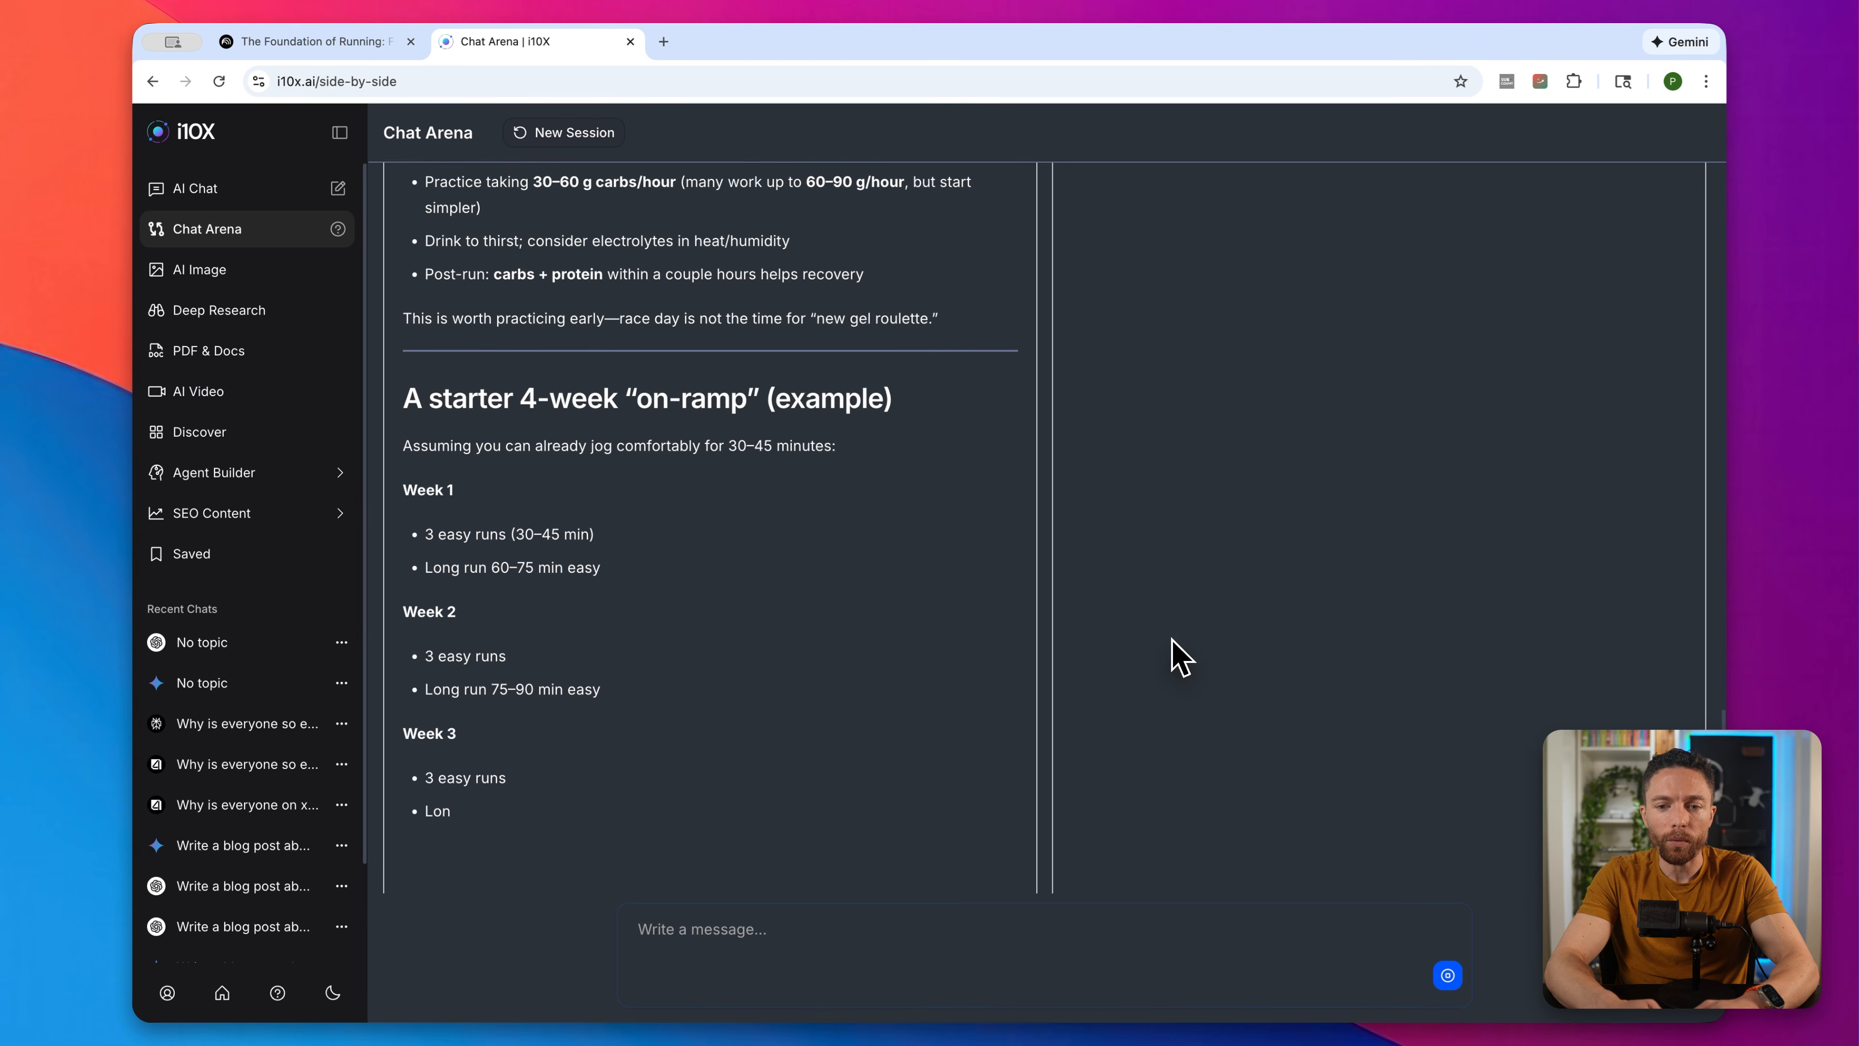
scroll(1096, 542, up, 20)
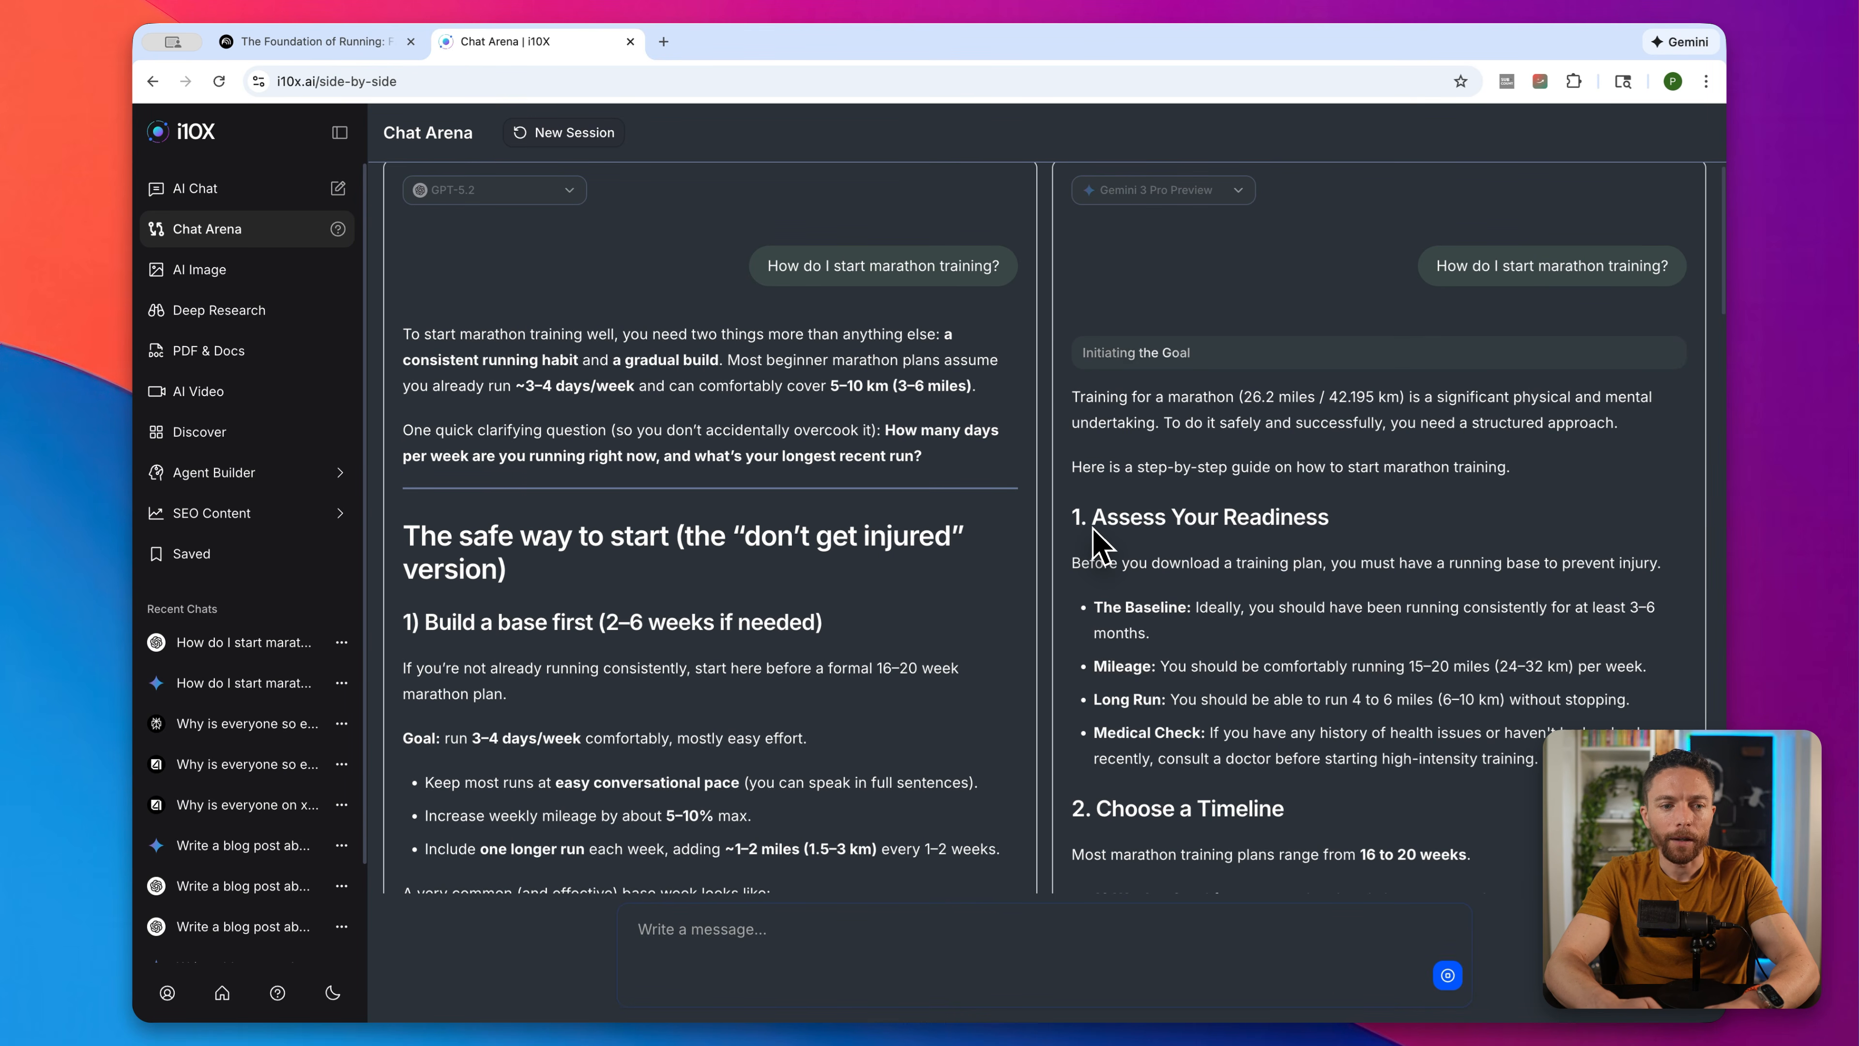
Step: Open the AI Image generator and look through its available image models
click(216, 192)
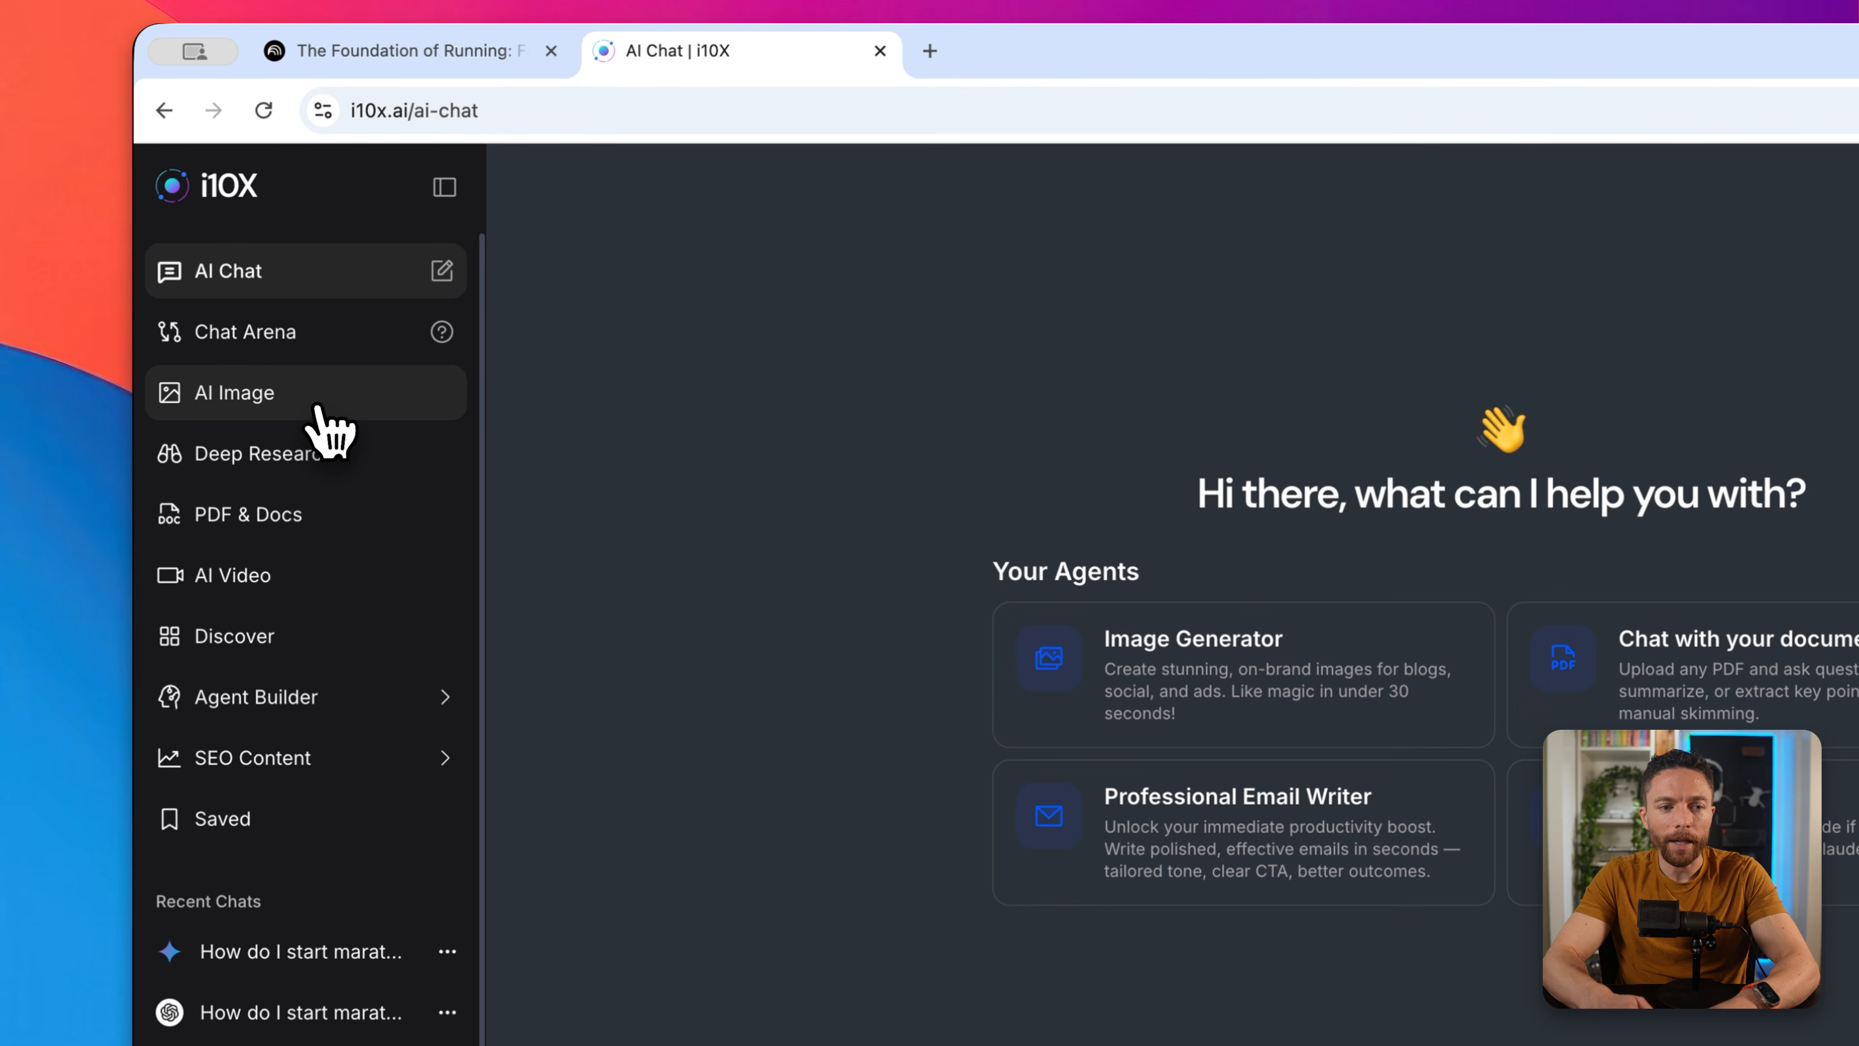
click(319, 399)
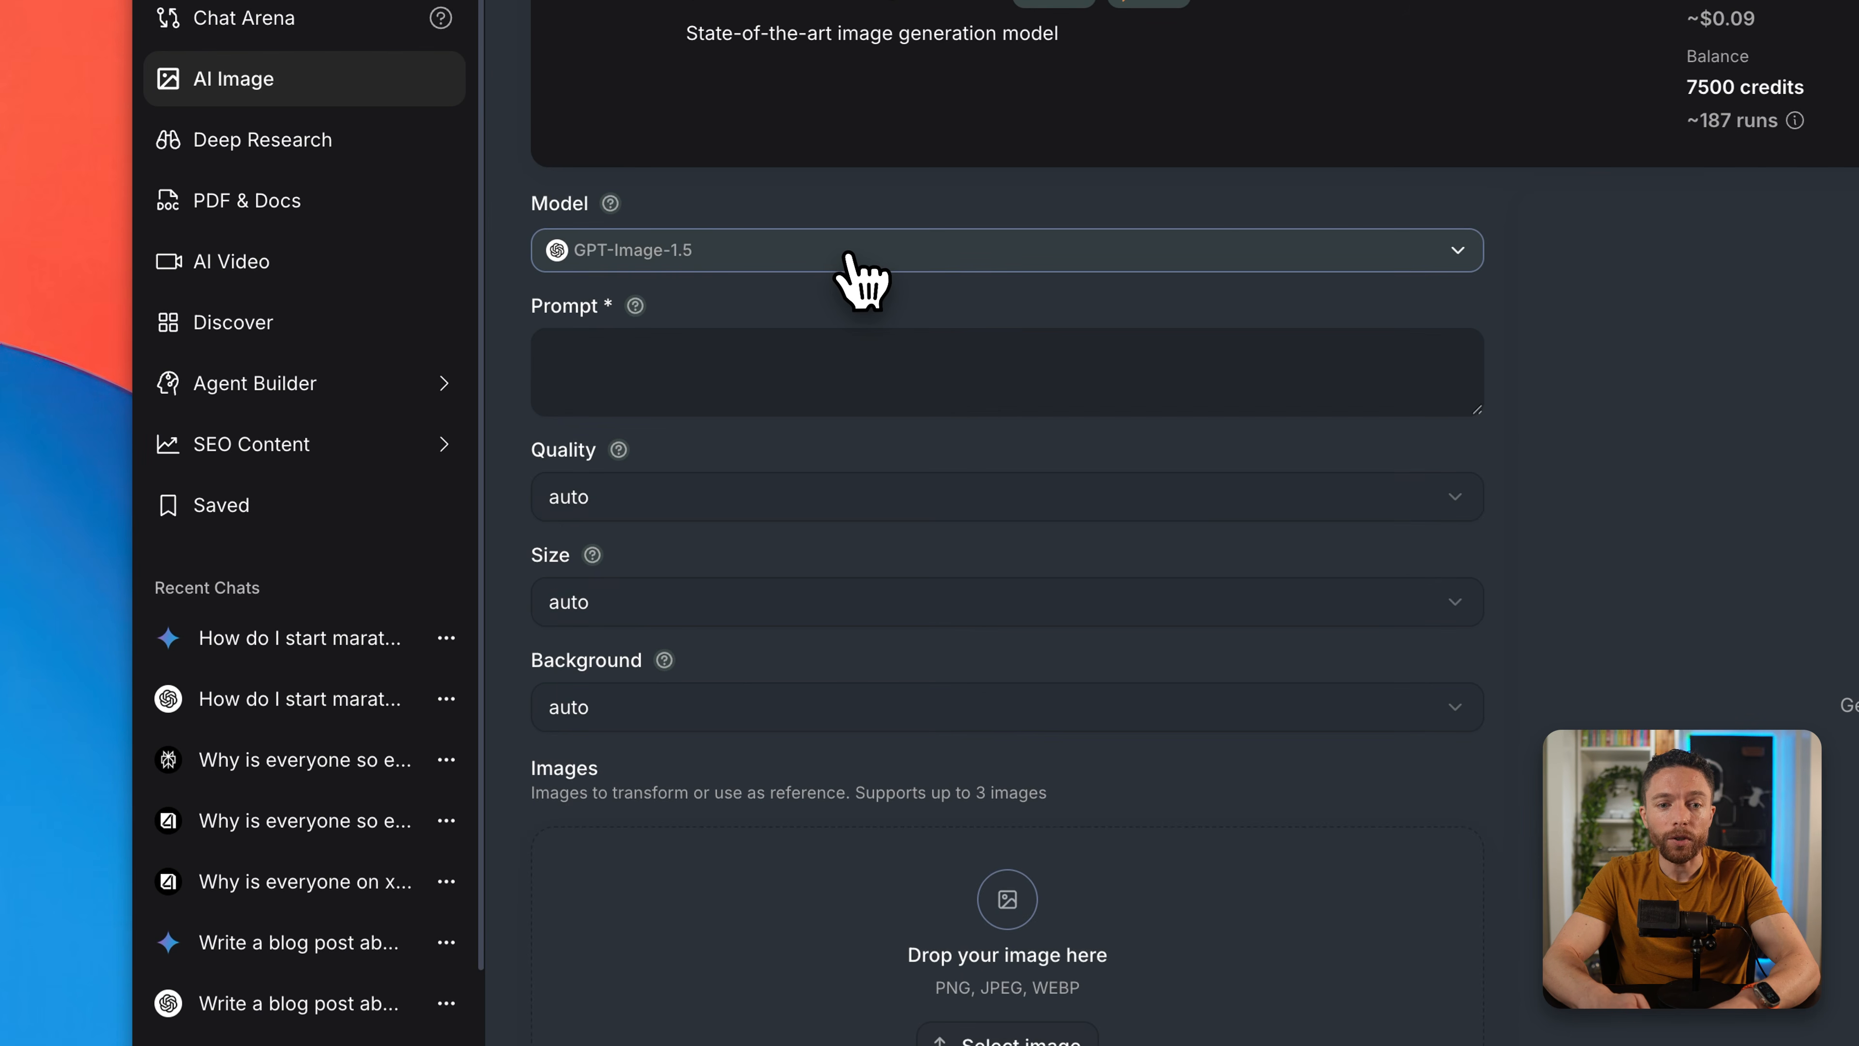
click(851, 256)
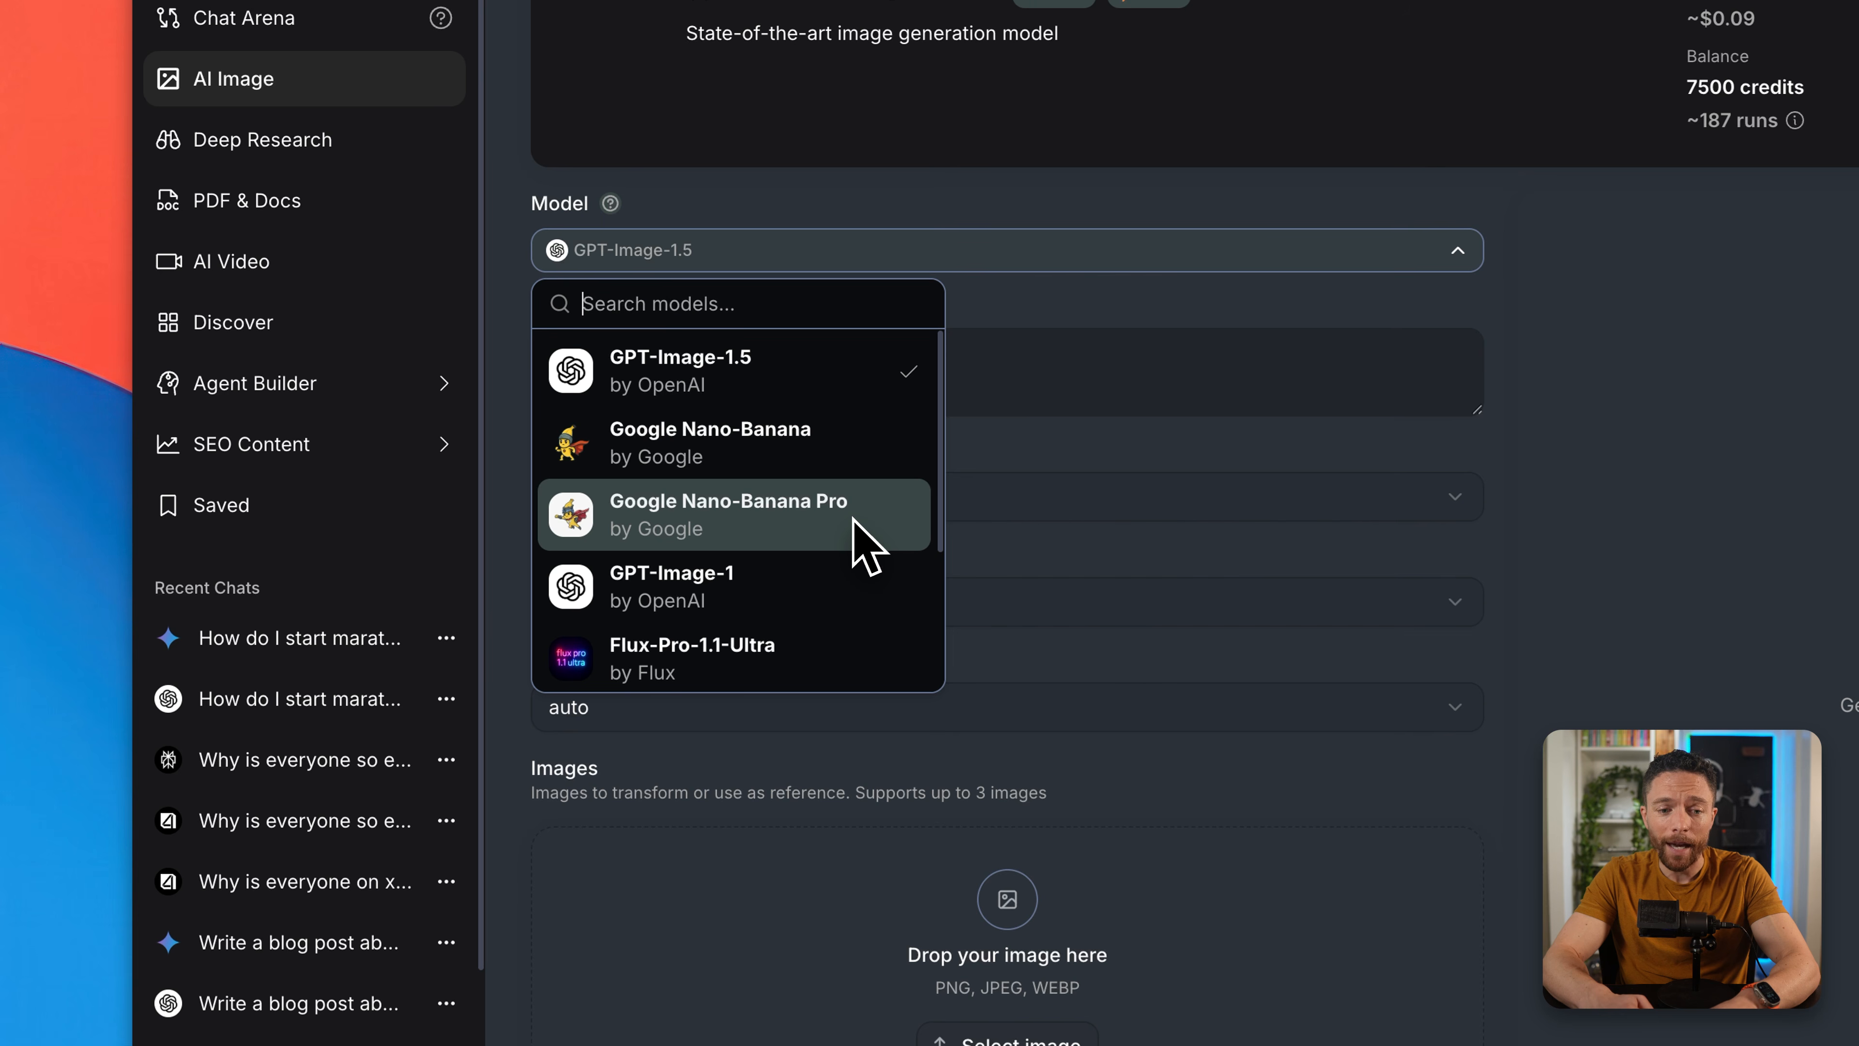
scroll(863, 581, down, 3)
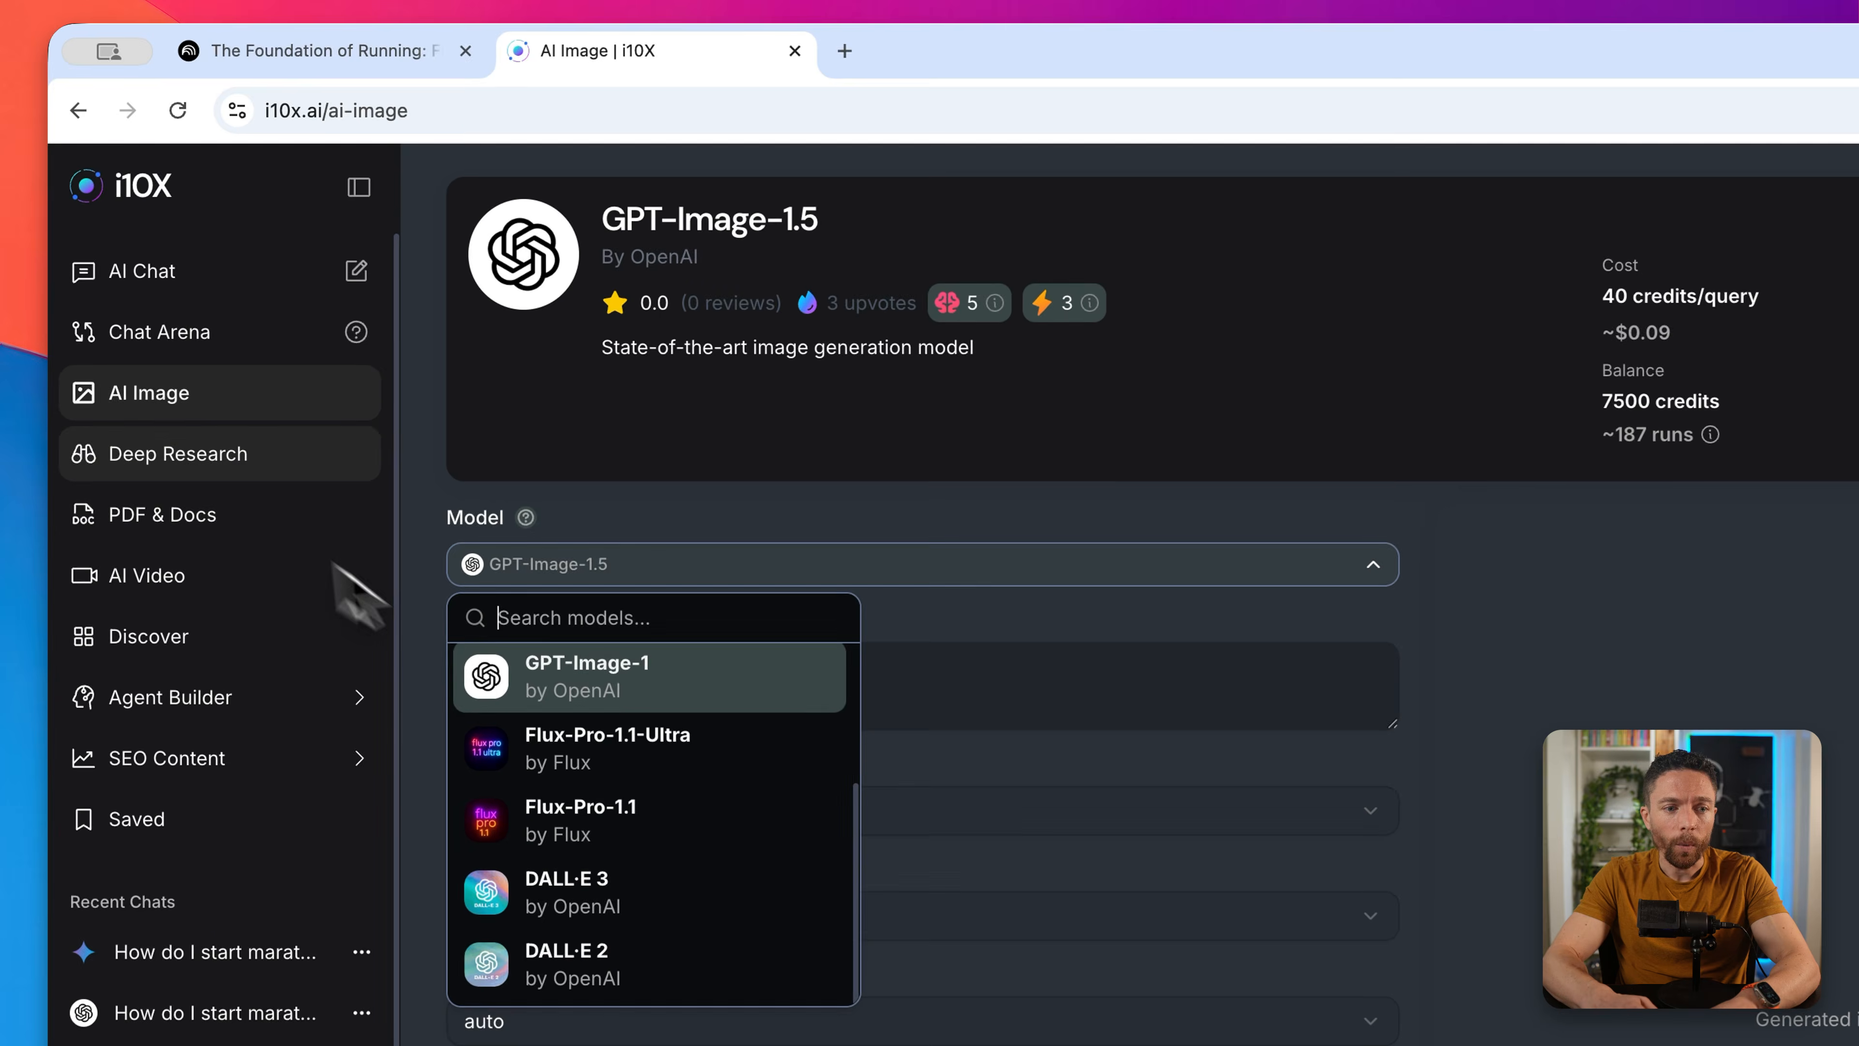
Step: View the Deep Research and PDF & Docs tools and the Discover agent catalogue
click(233, 469)
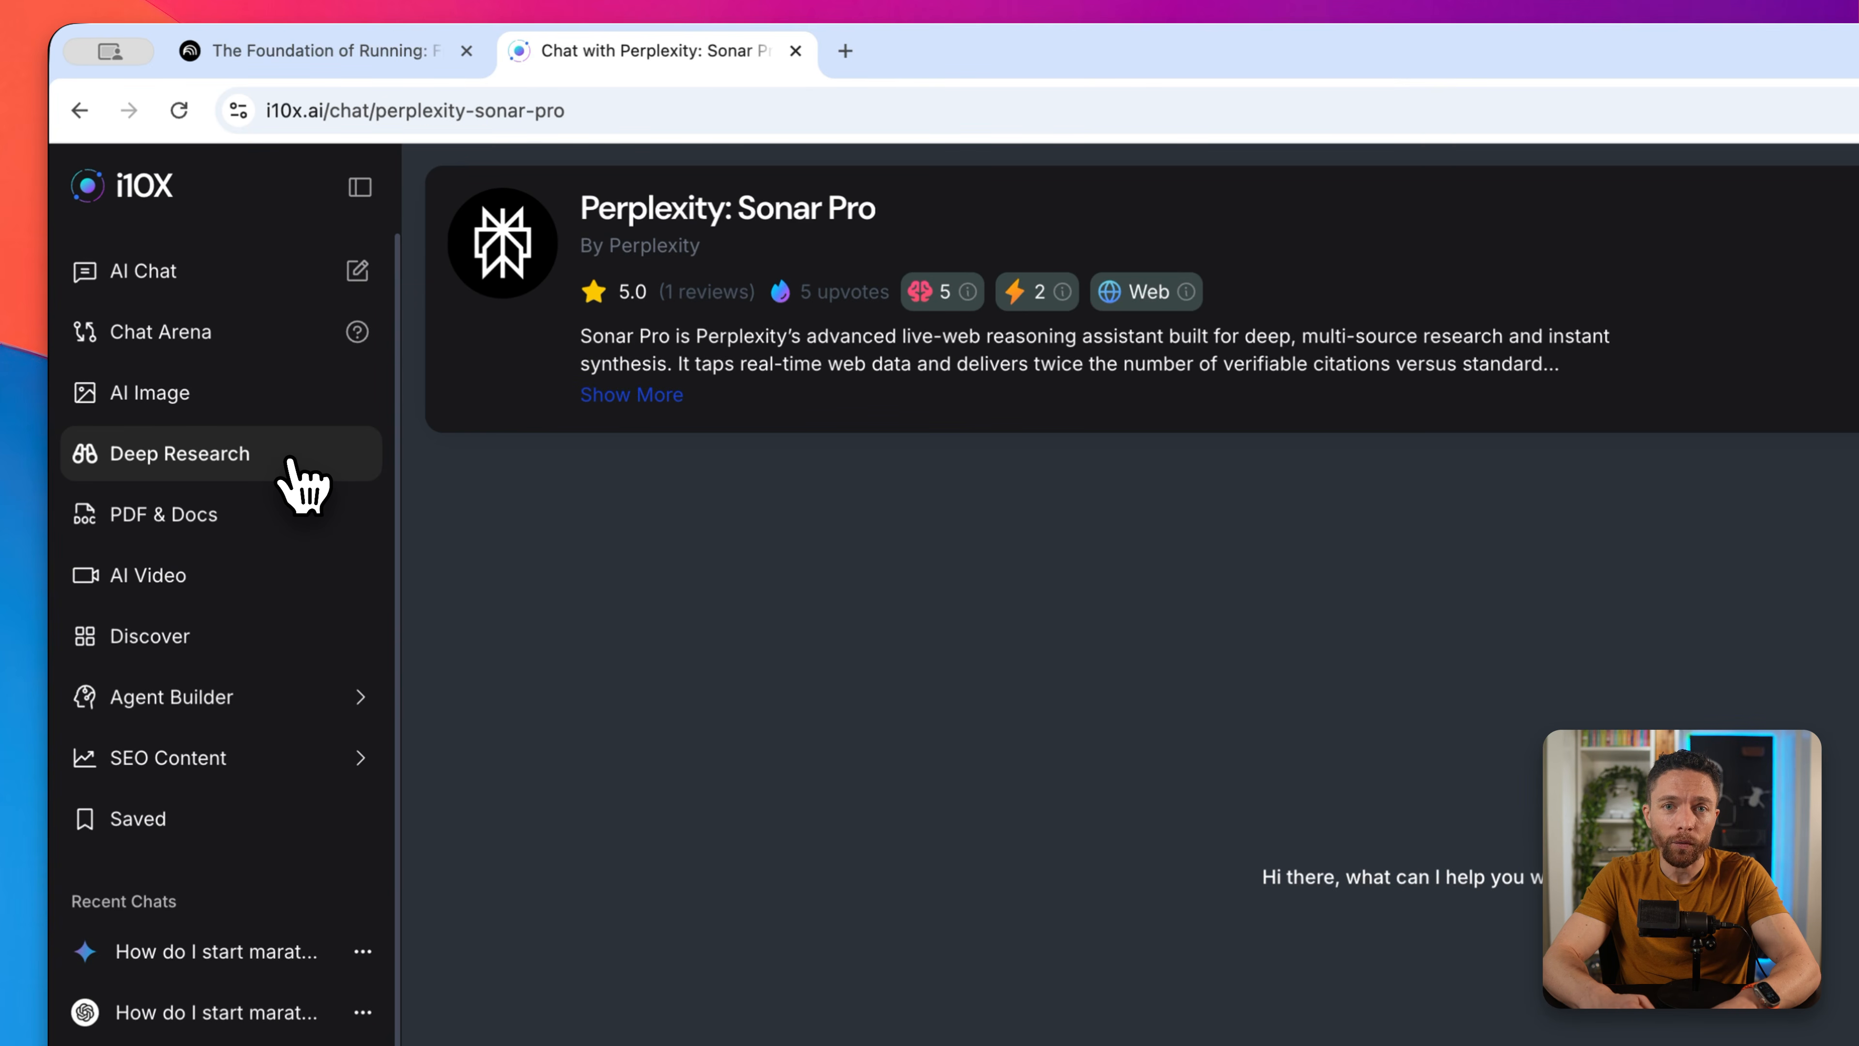
click(287, 535)
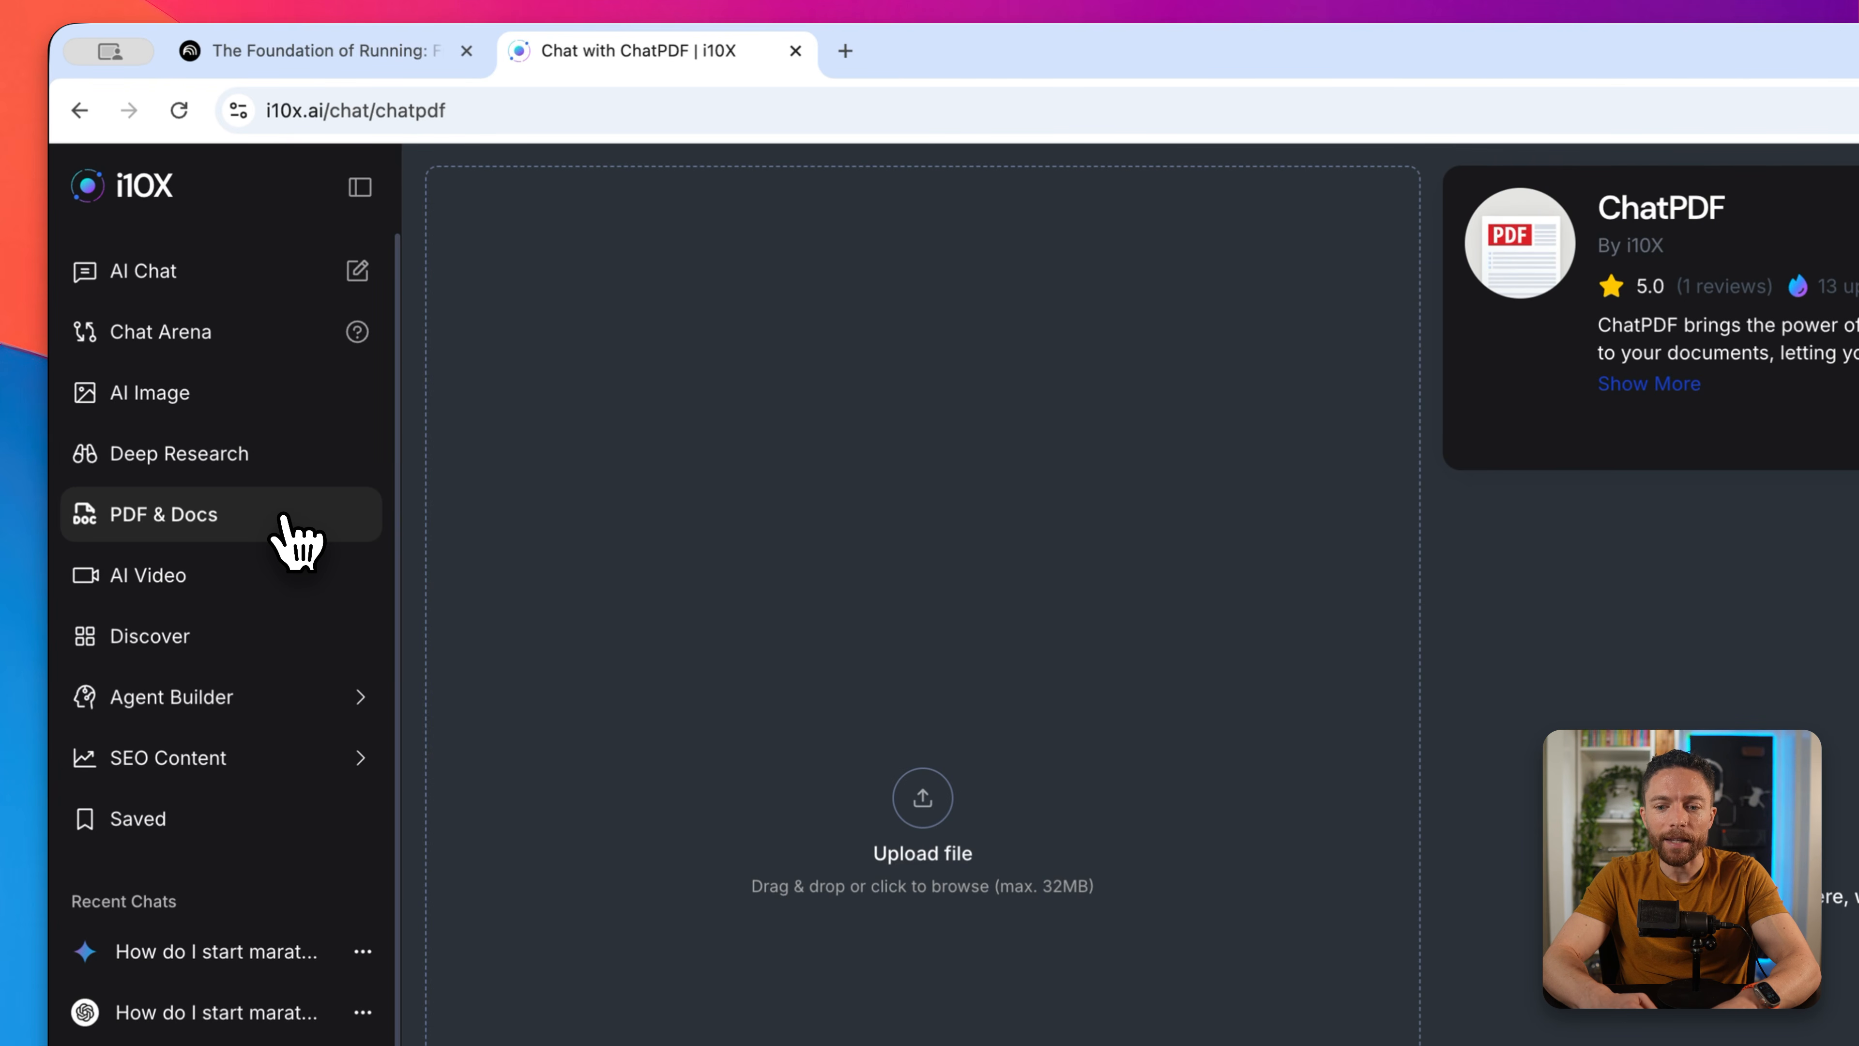
click(268, 629)
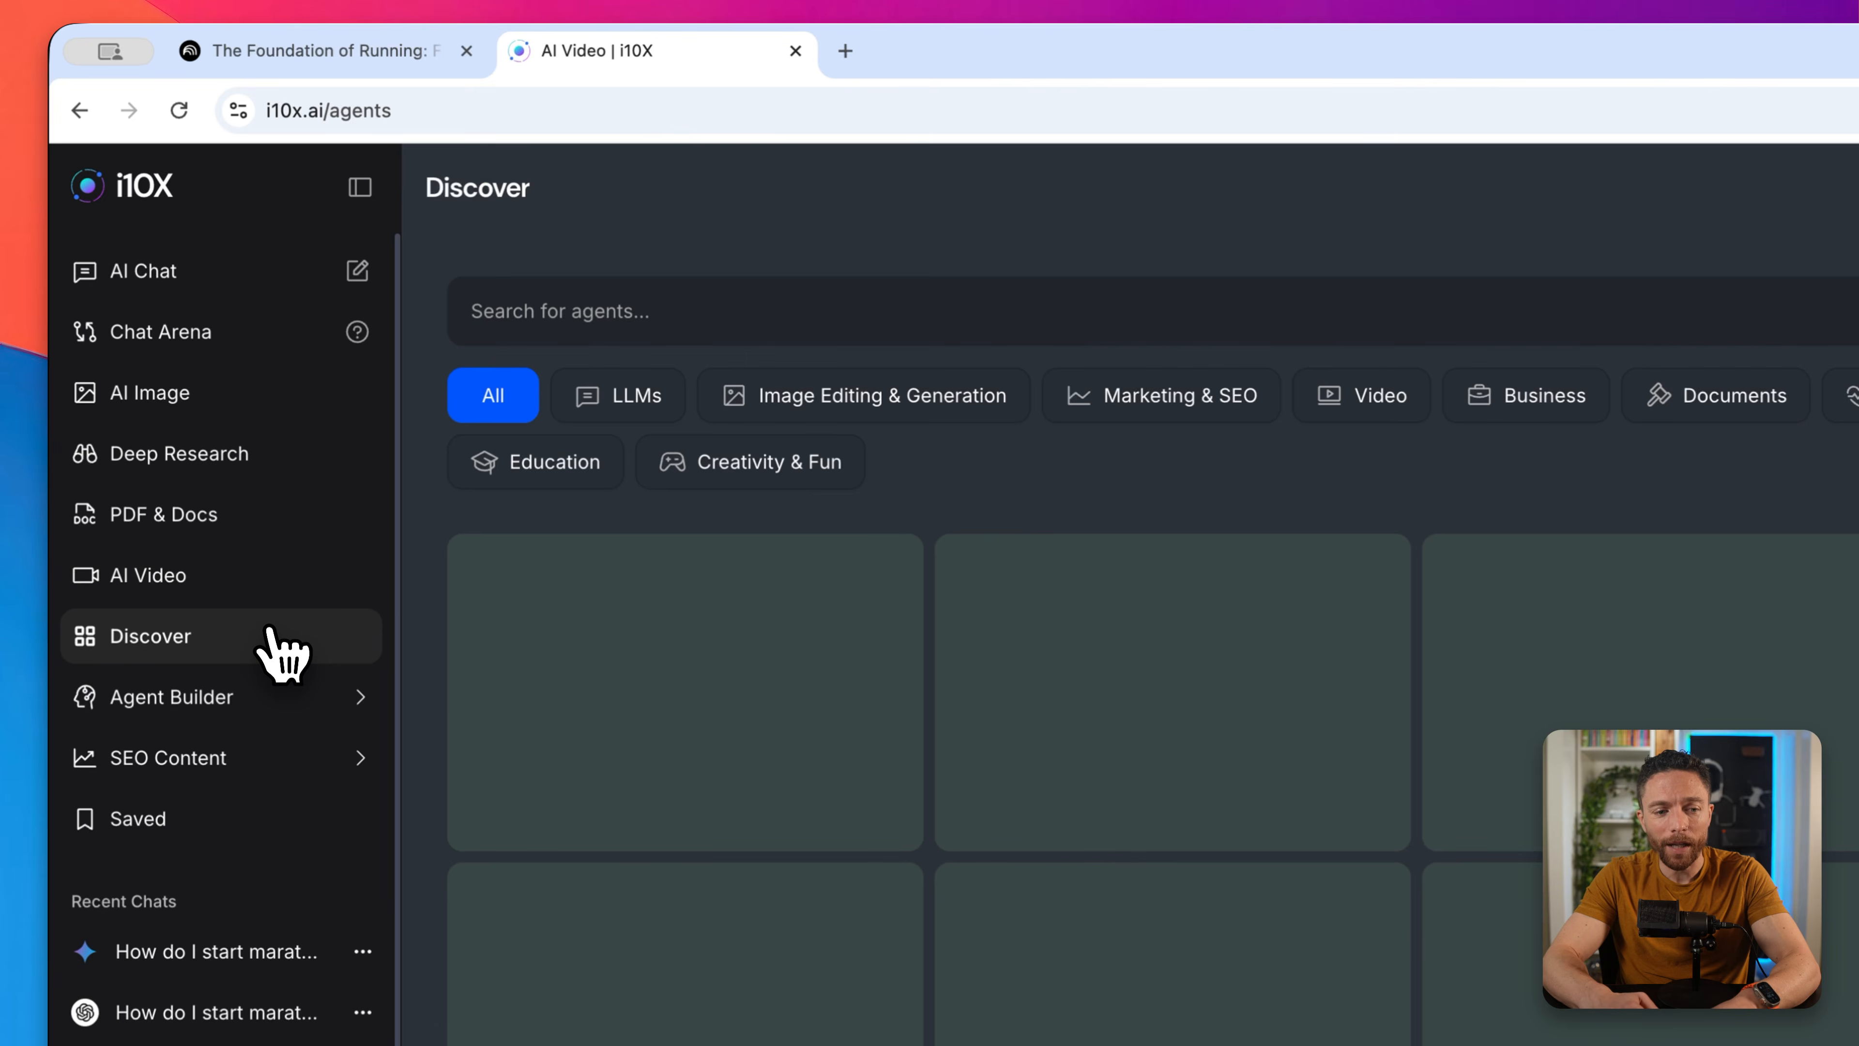
Step: Expand Agent Builder, review the i10X Everyday plans with annual billing turned off, and close the pricing page
click(284, 696)
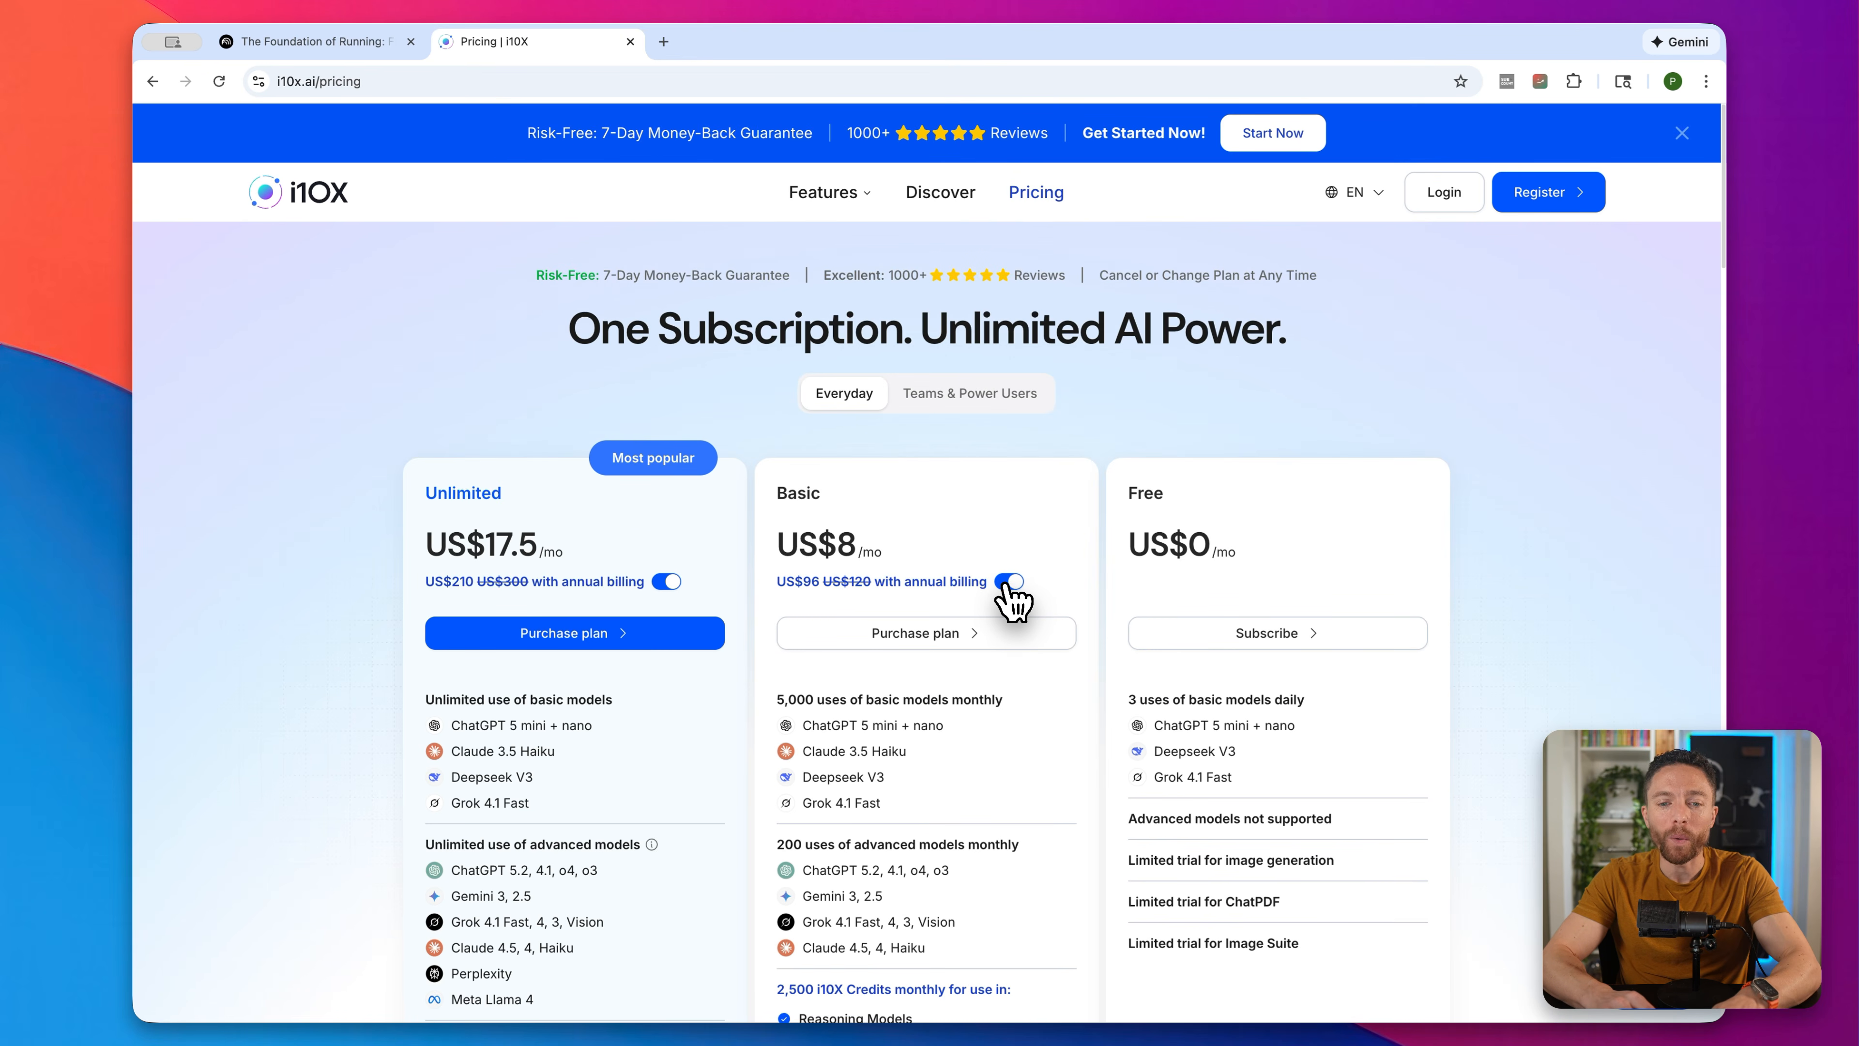
click(1007, 582)
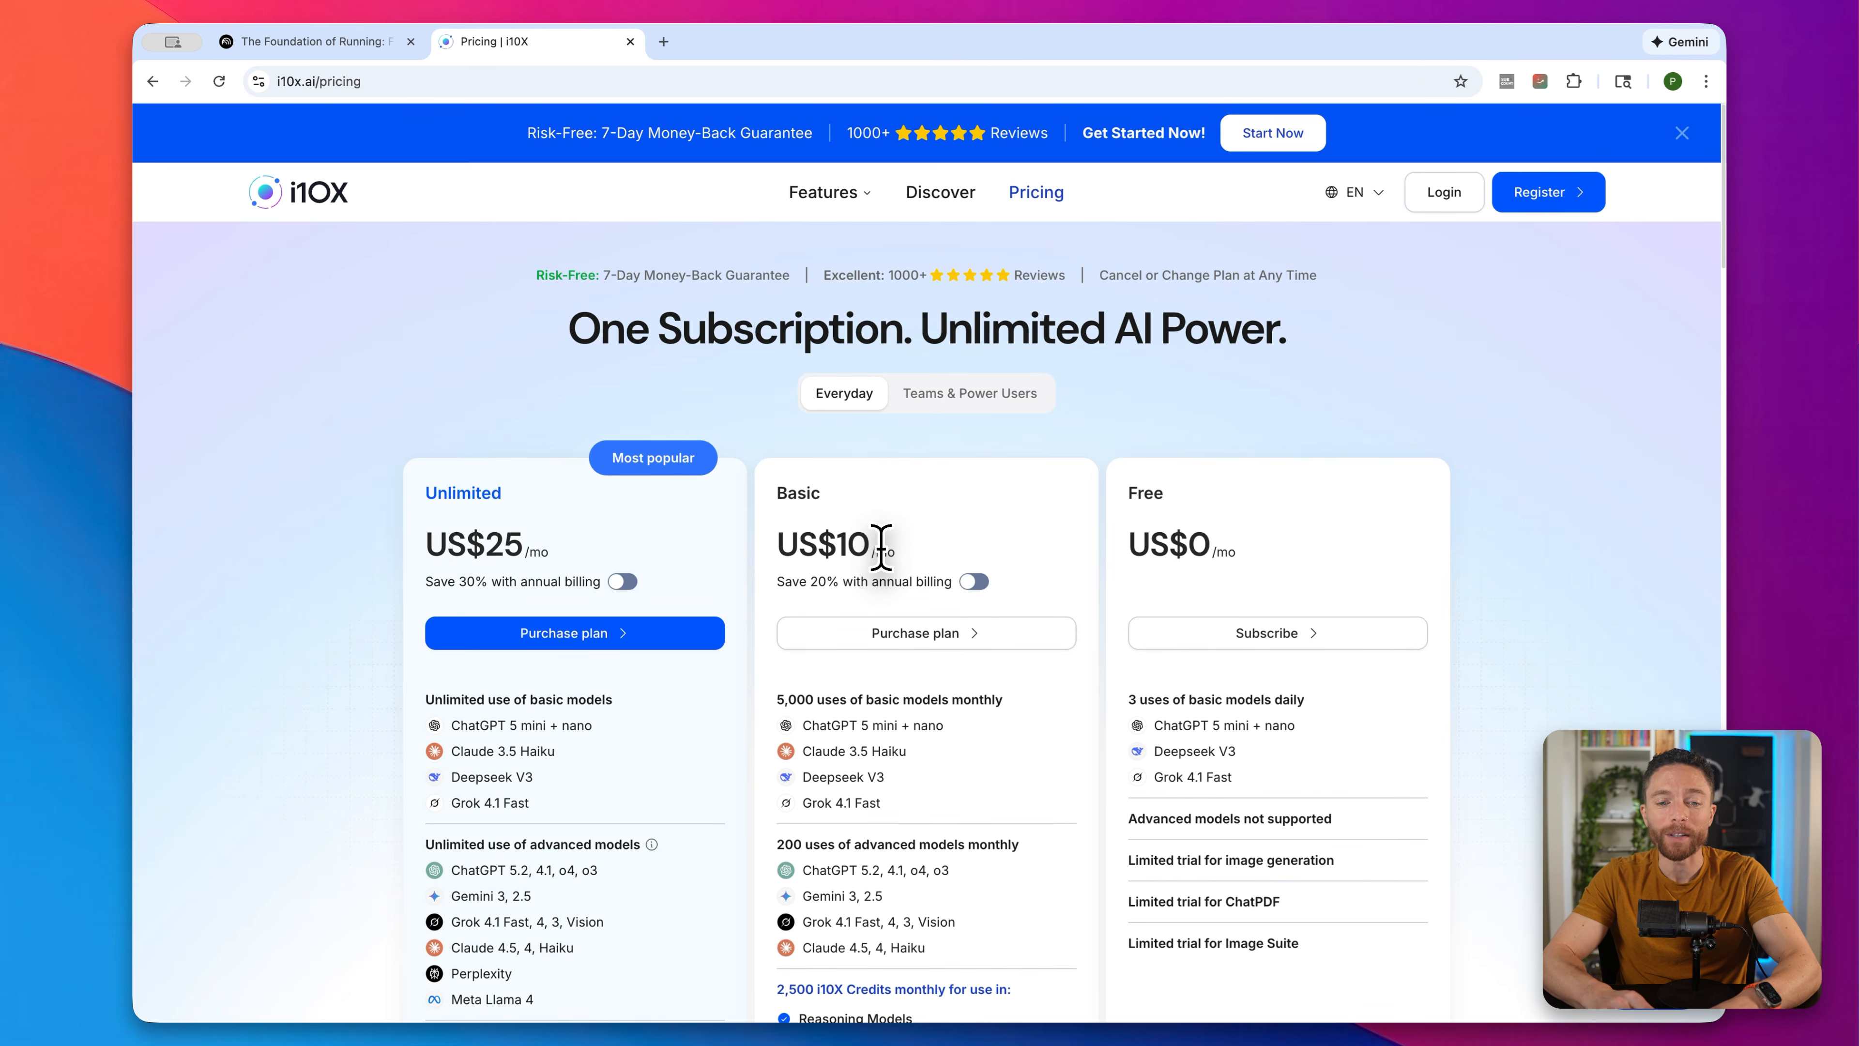
scroll(1048, 628, down, 4)
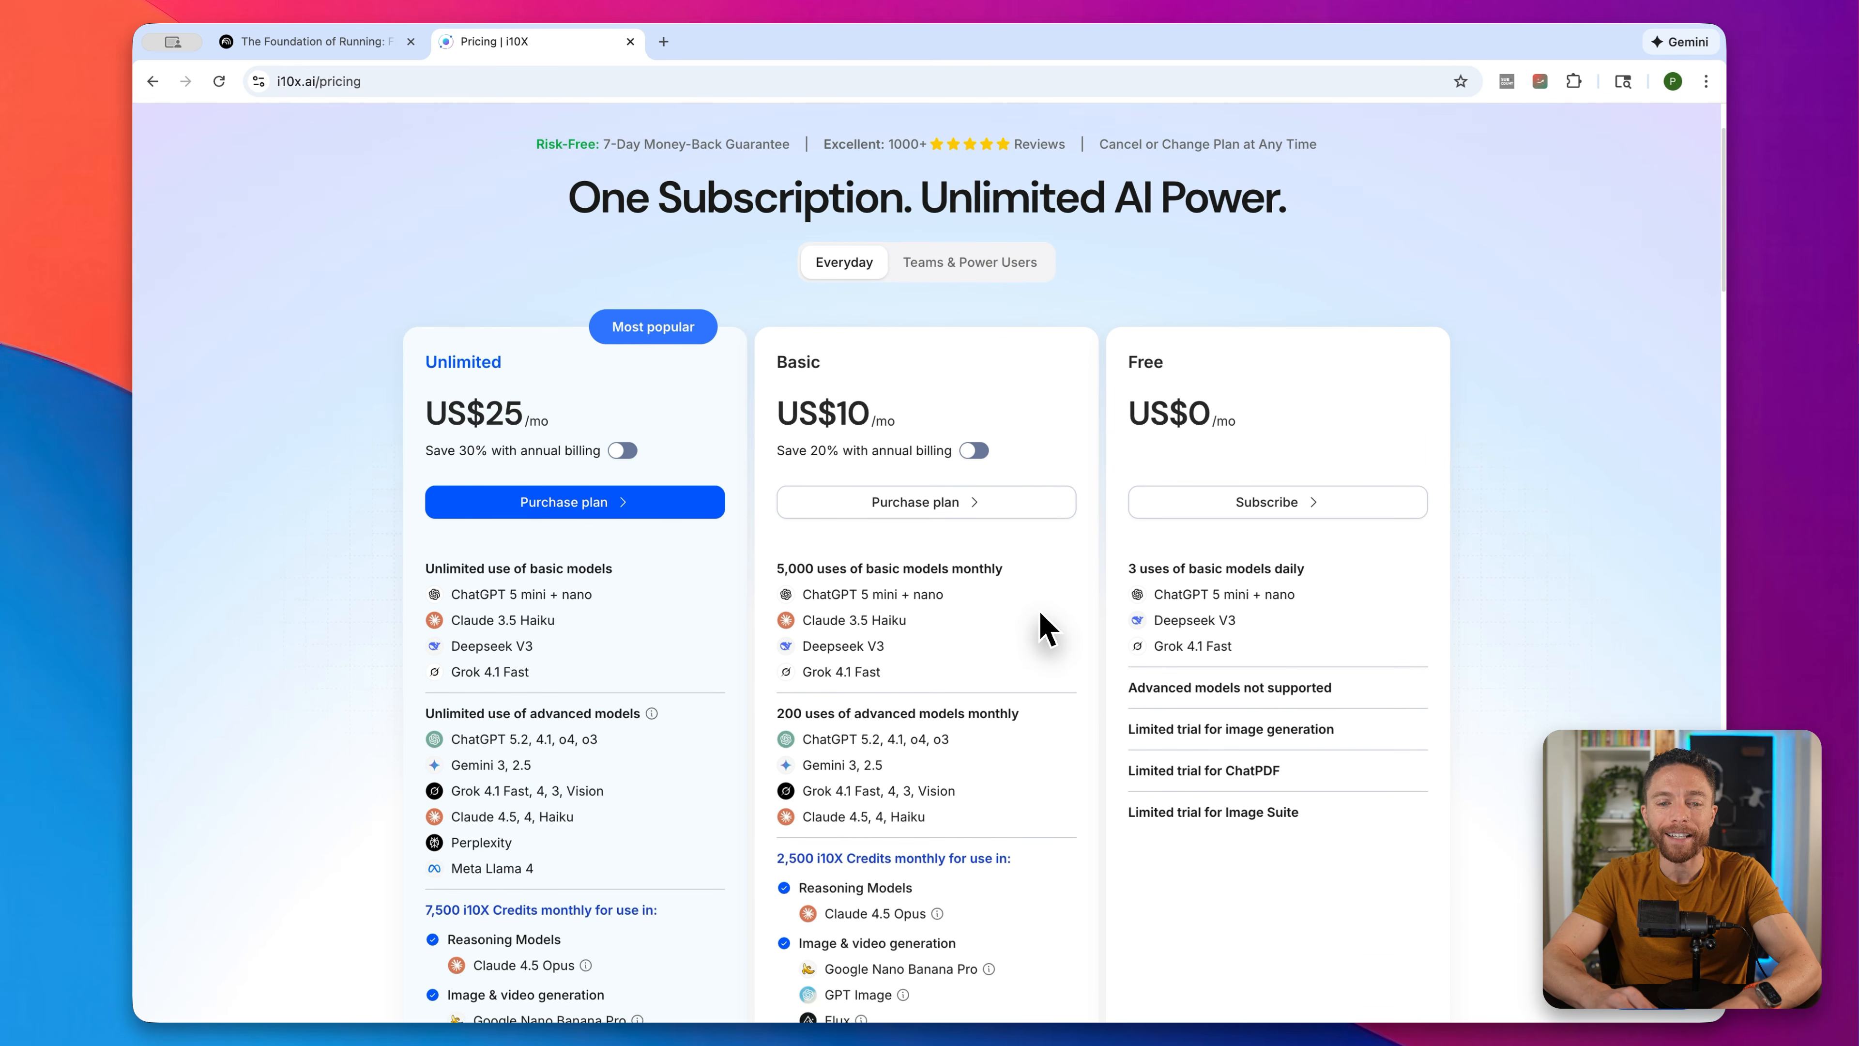
scroll(1049, 628, up, 3)
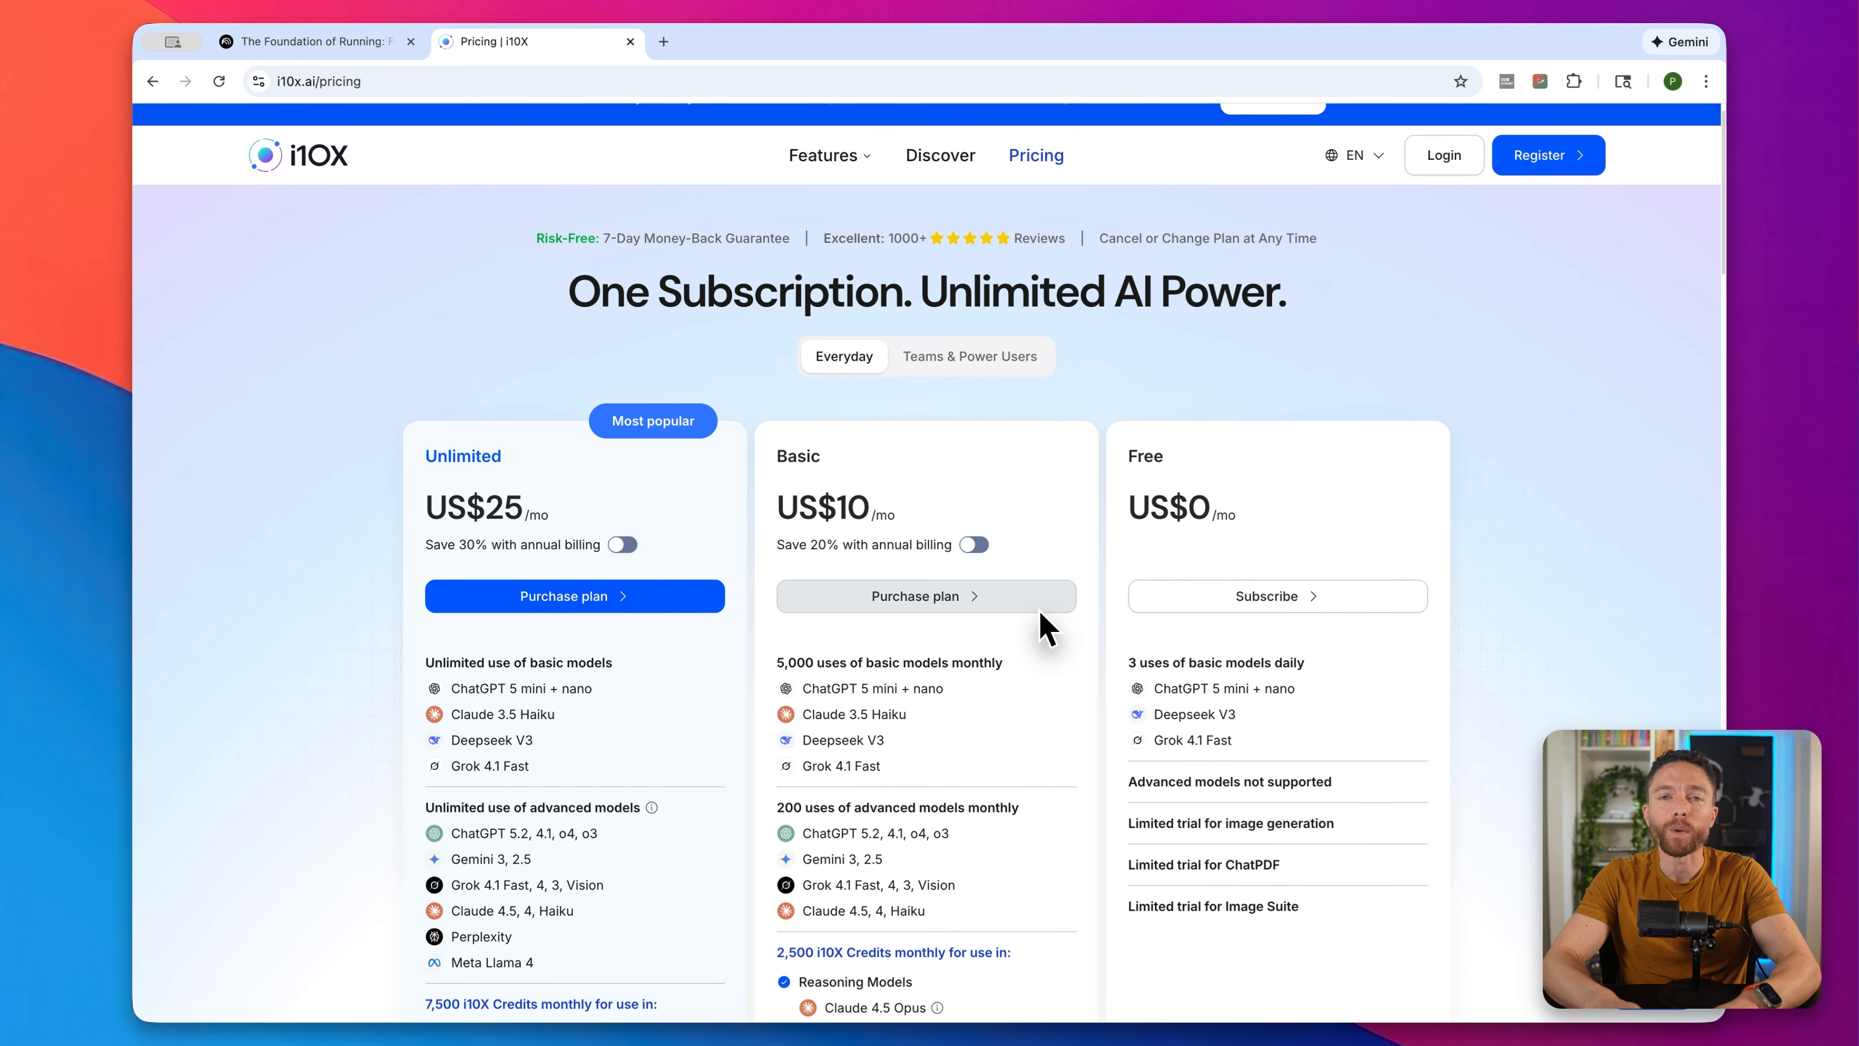
key(super+w)
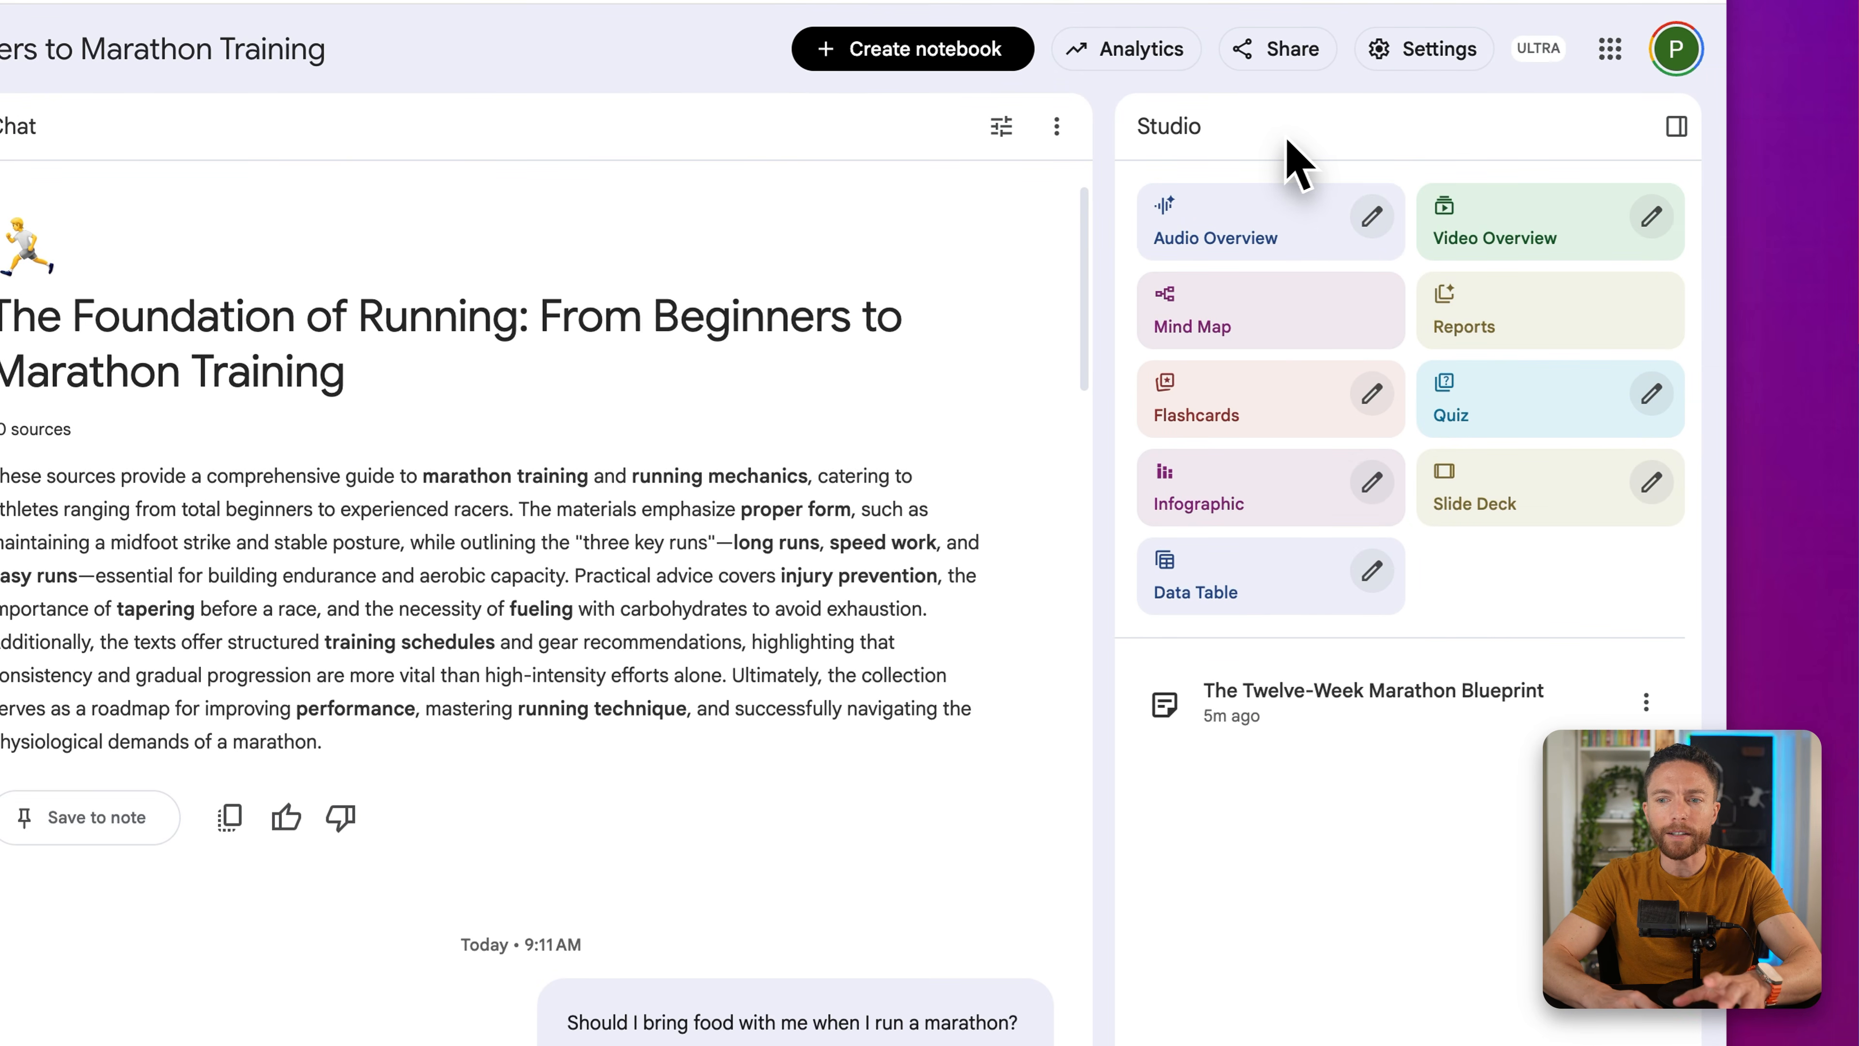
Step: Collapse and re-expand the notebook's Studio area, and generate an Audio Overview with its default settings
click(1676, 128)
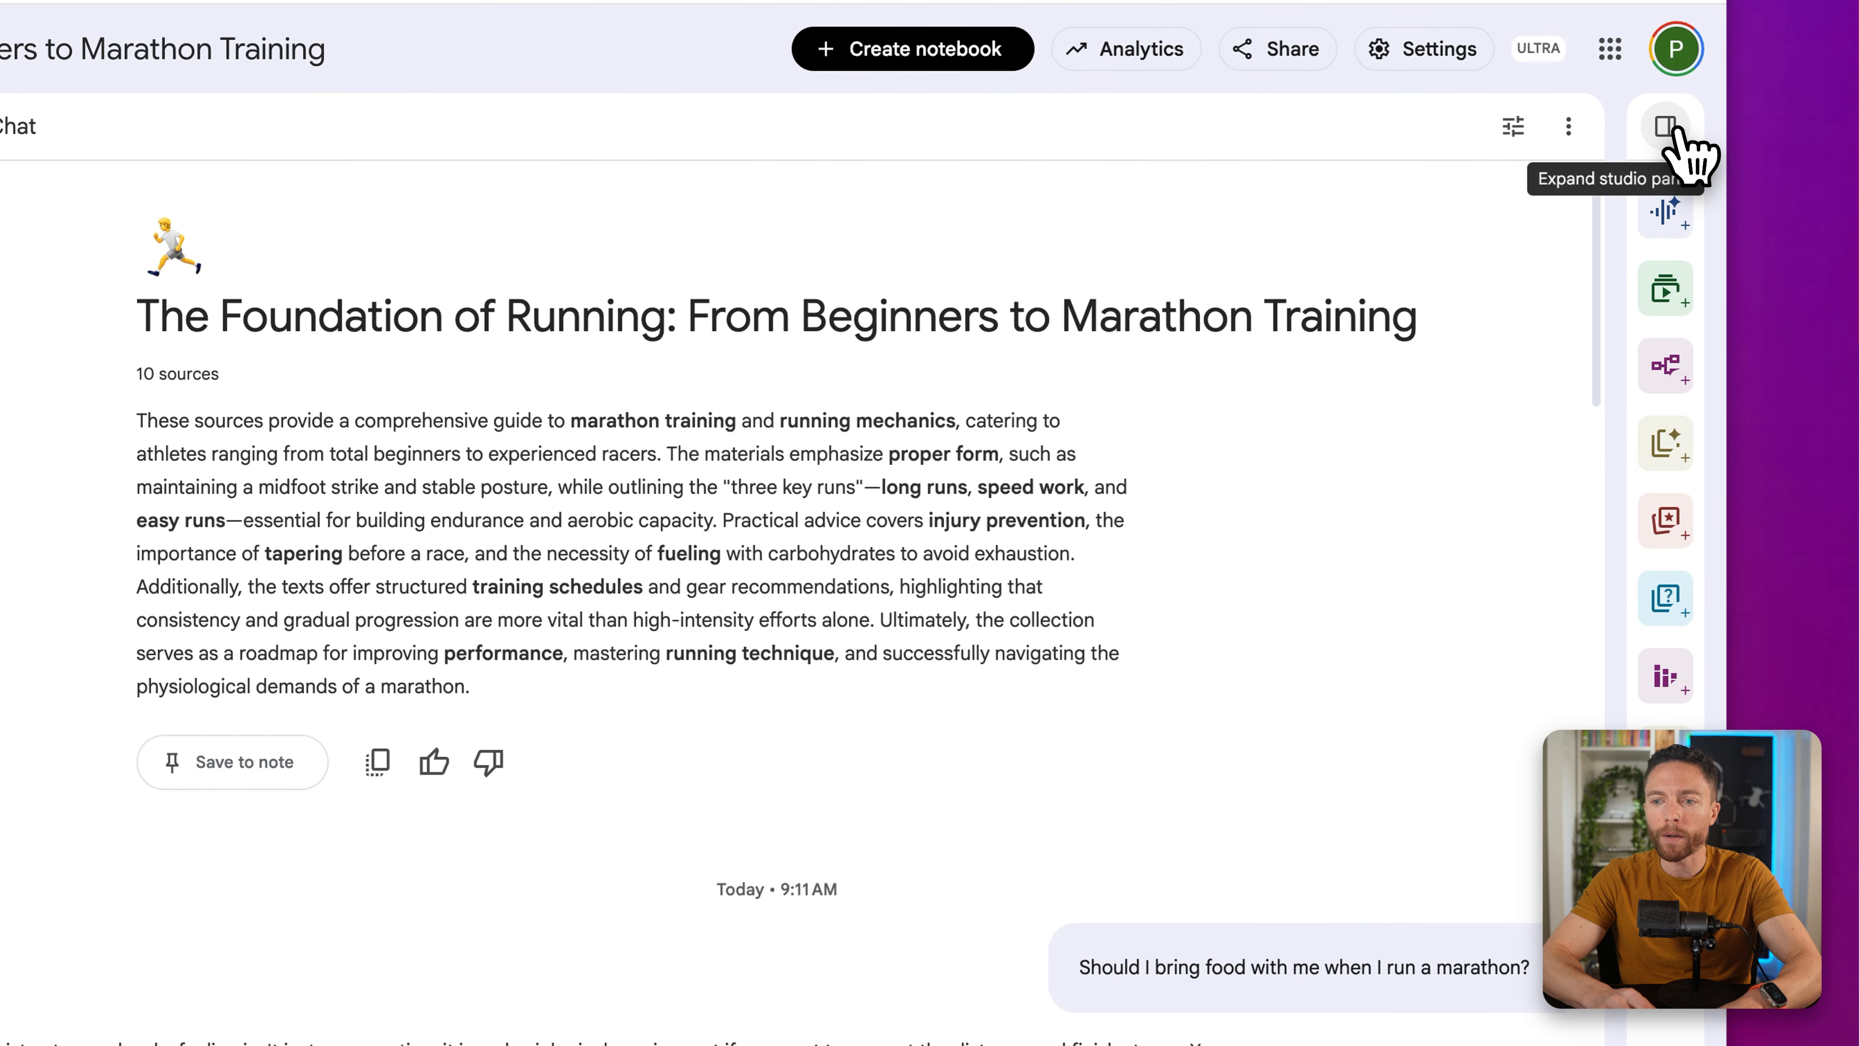
click(1669, 128)
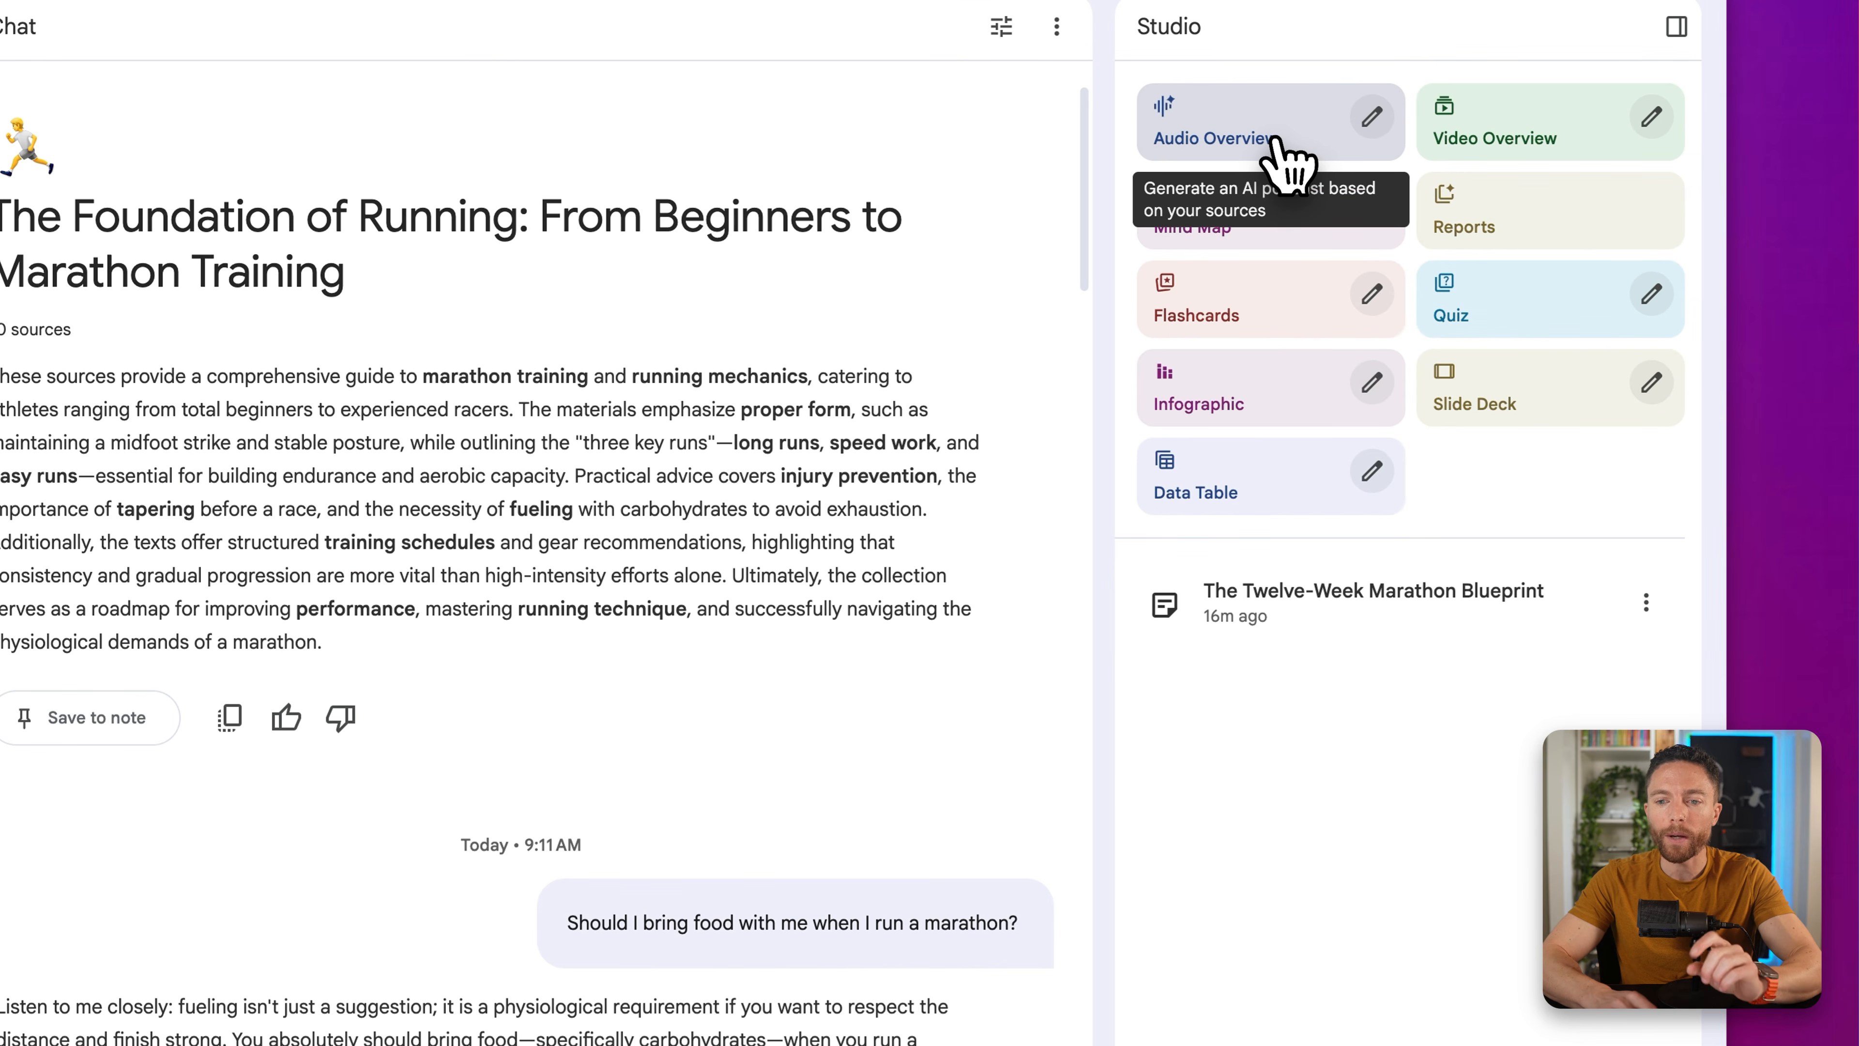
click(1239, 121)
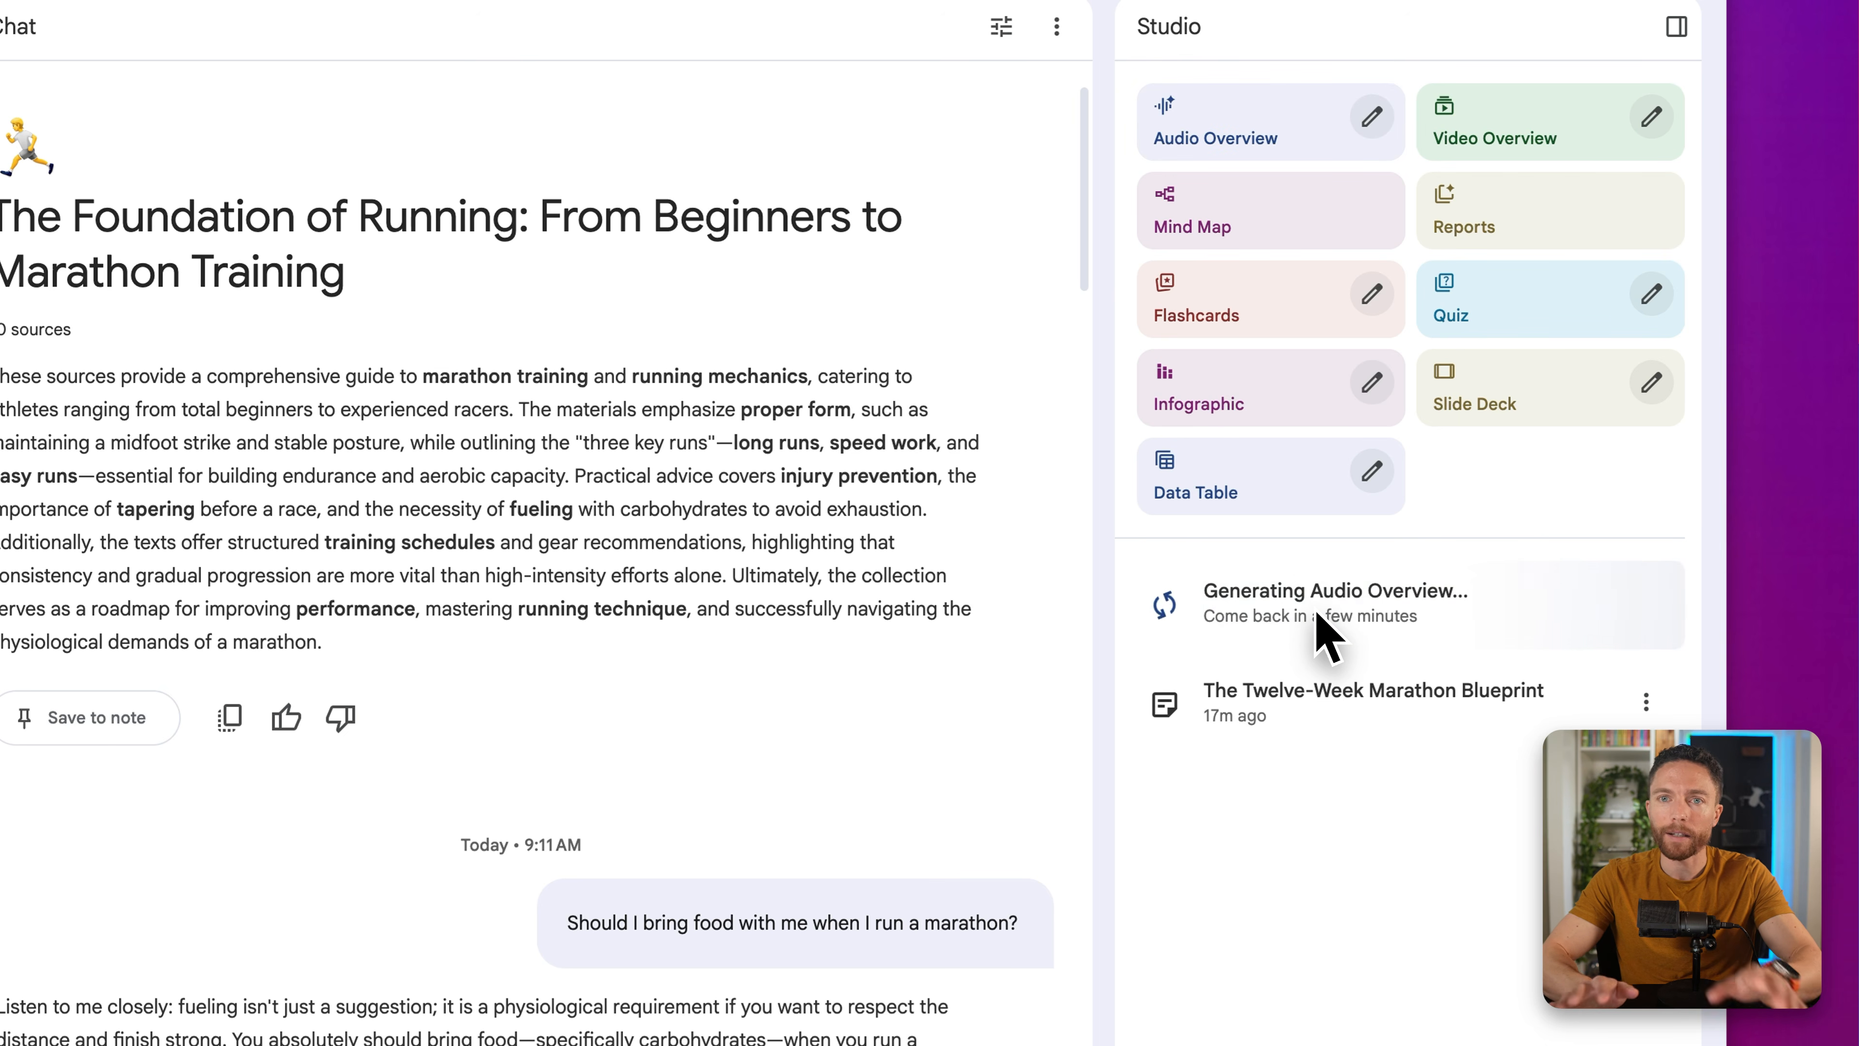
Step: Open the Audio Overview customization and go through the Debate, Critique, Brief and Deep Dive formats
click(1370, 119)
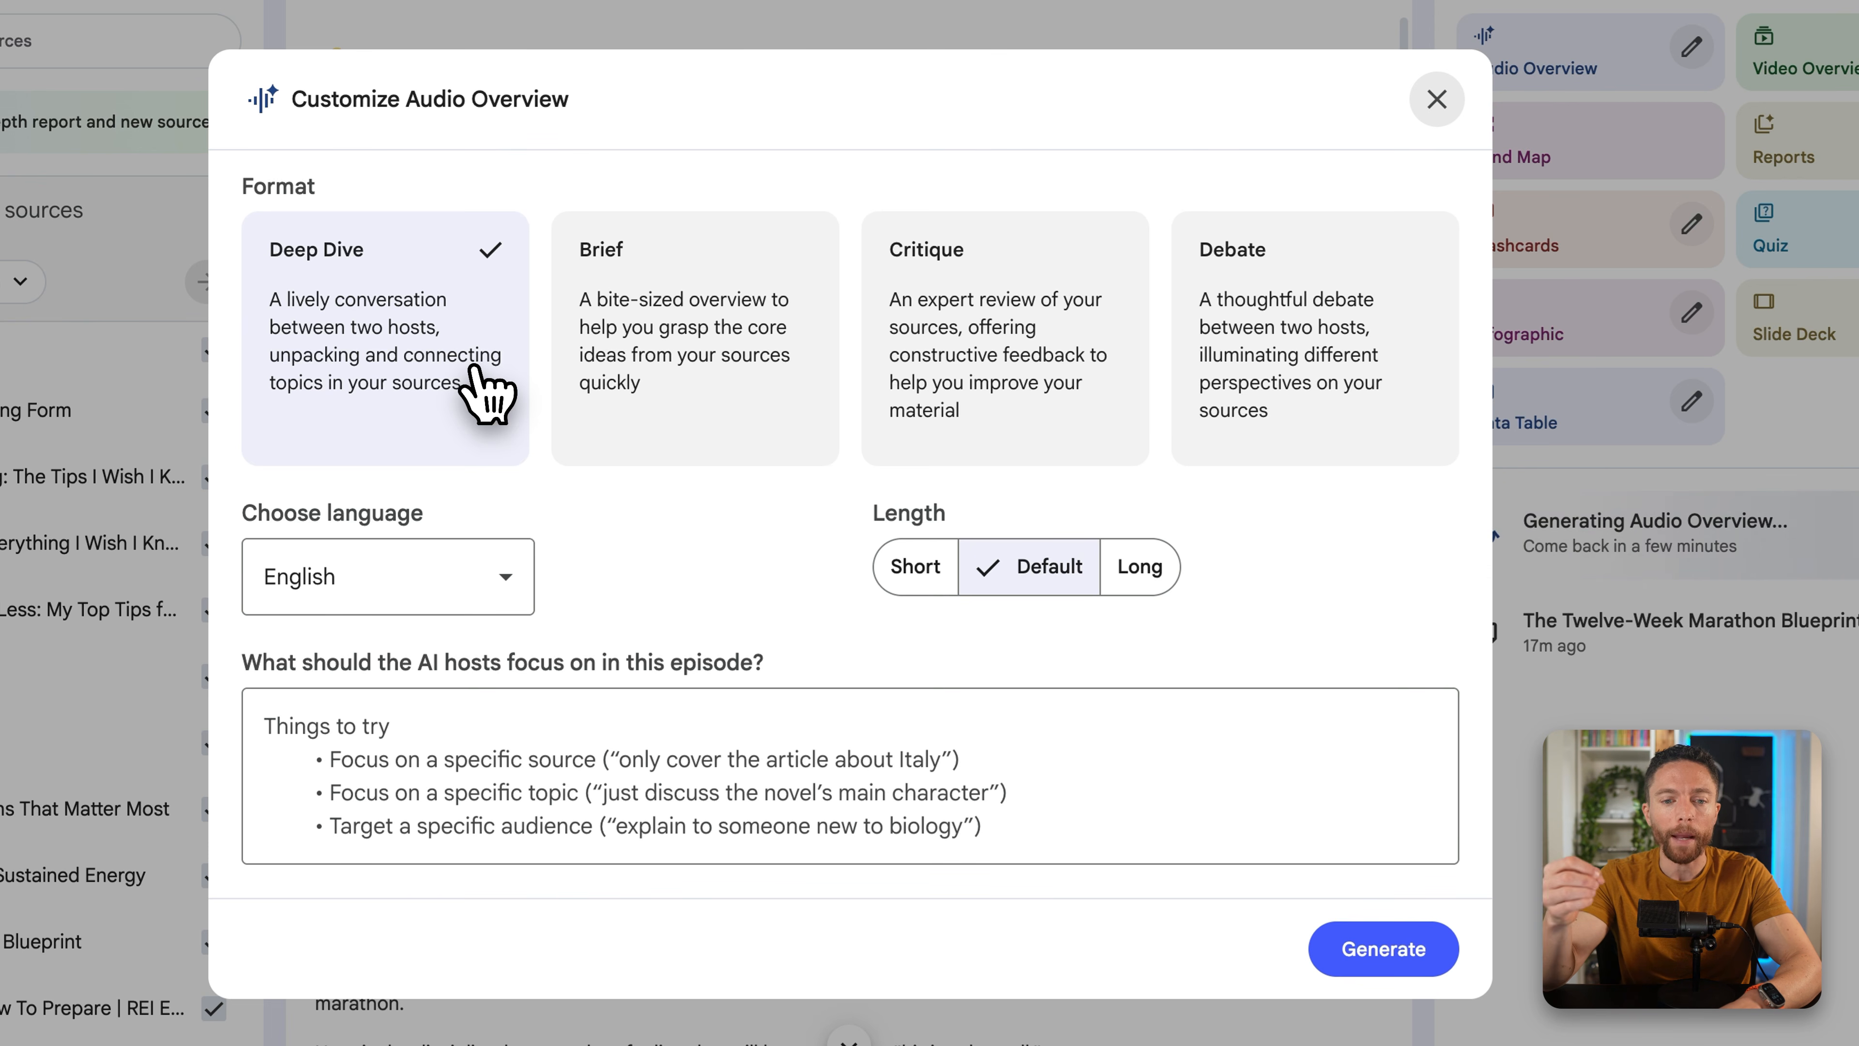
click(1241, 292)
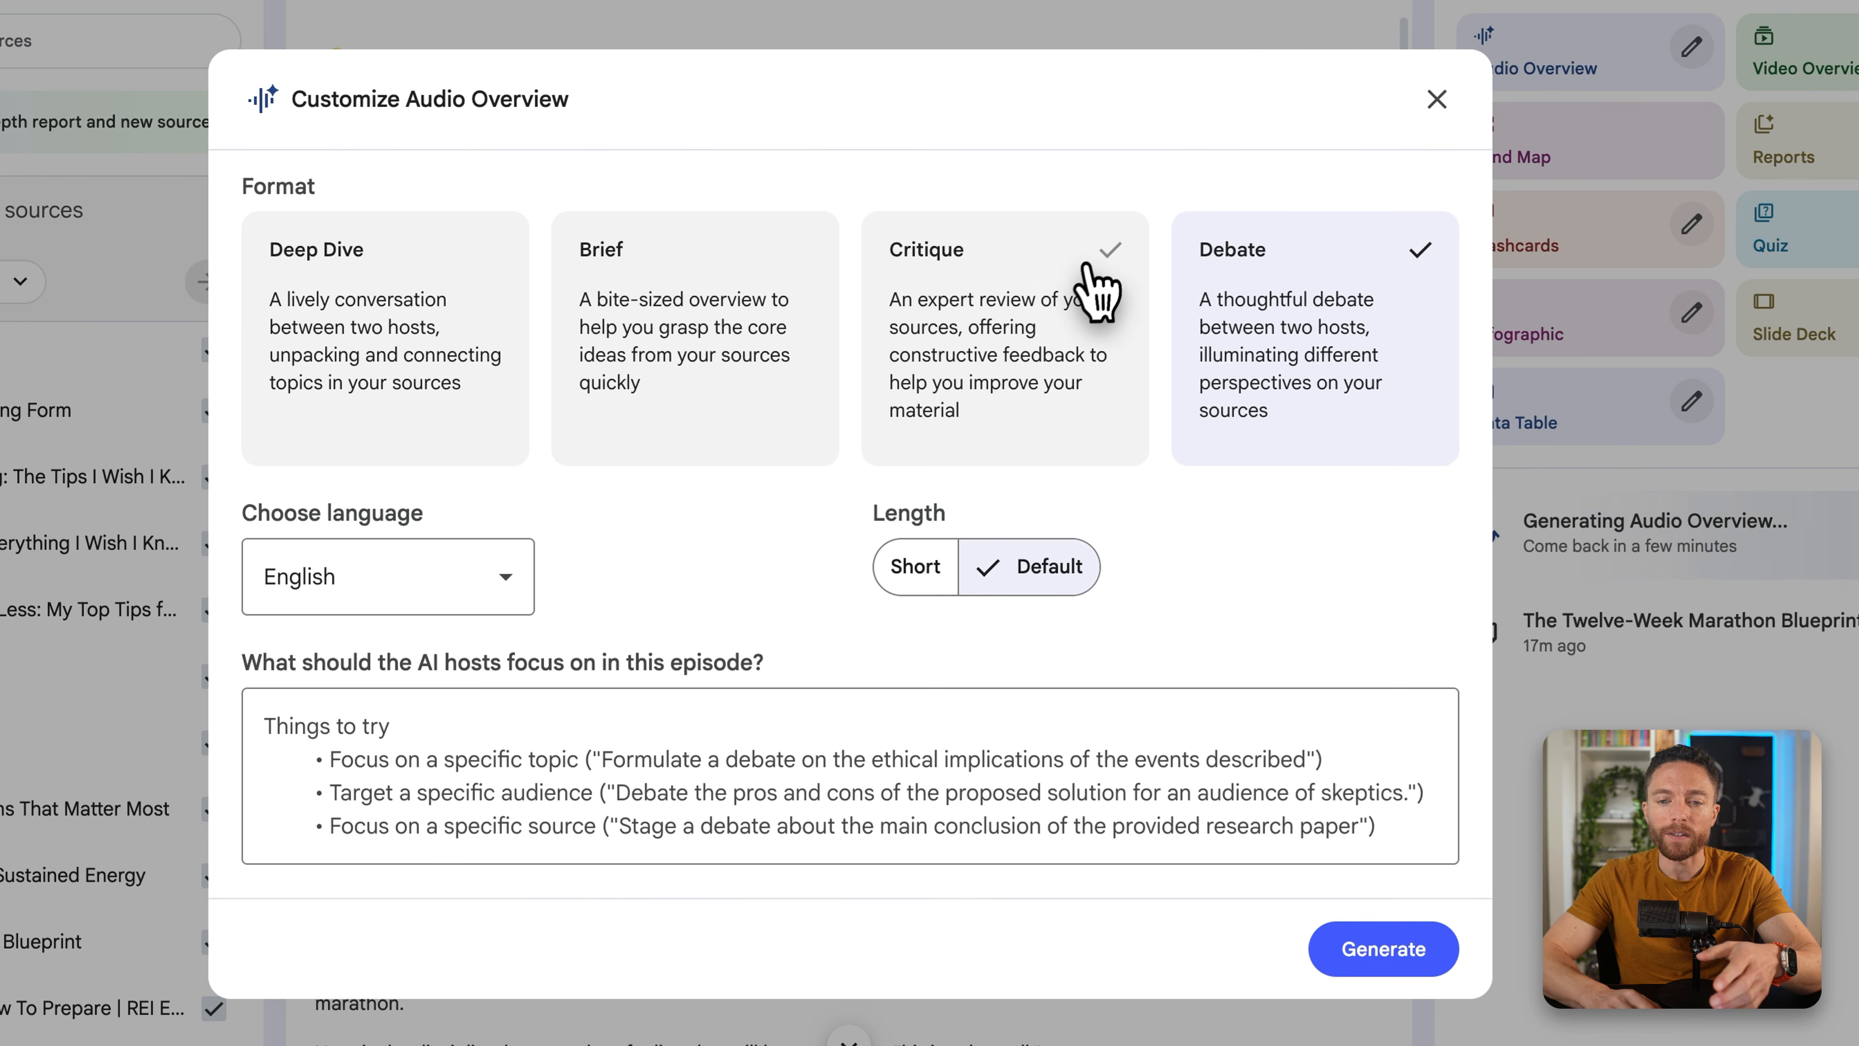
click(1113, 342)
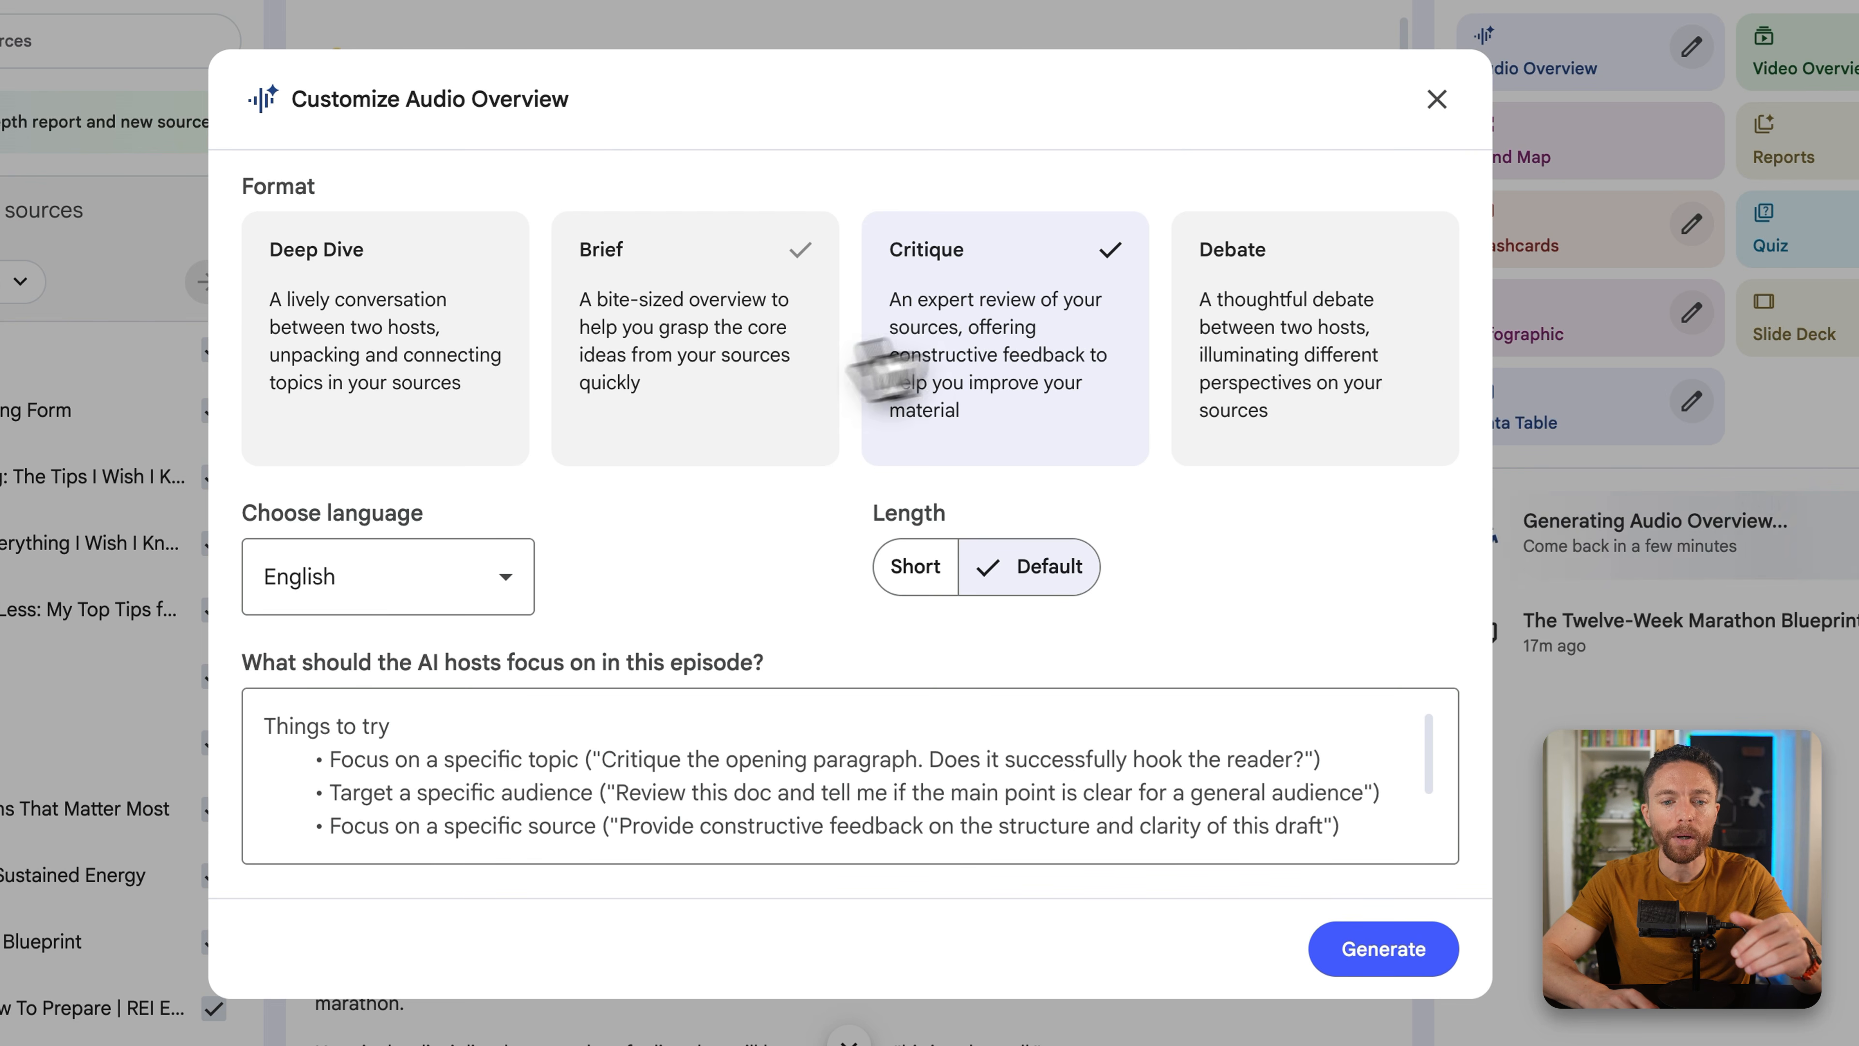
click(655, 372)
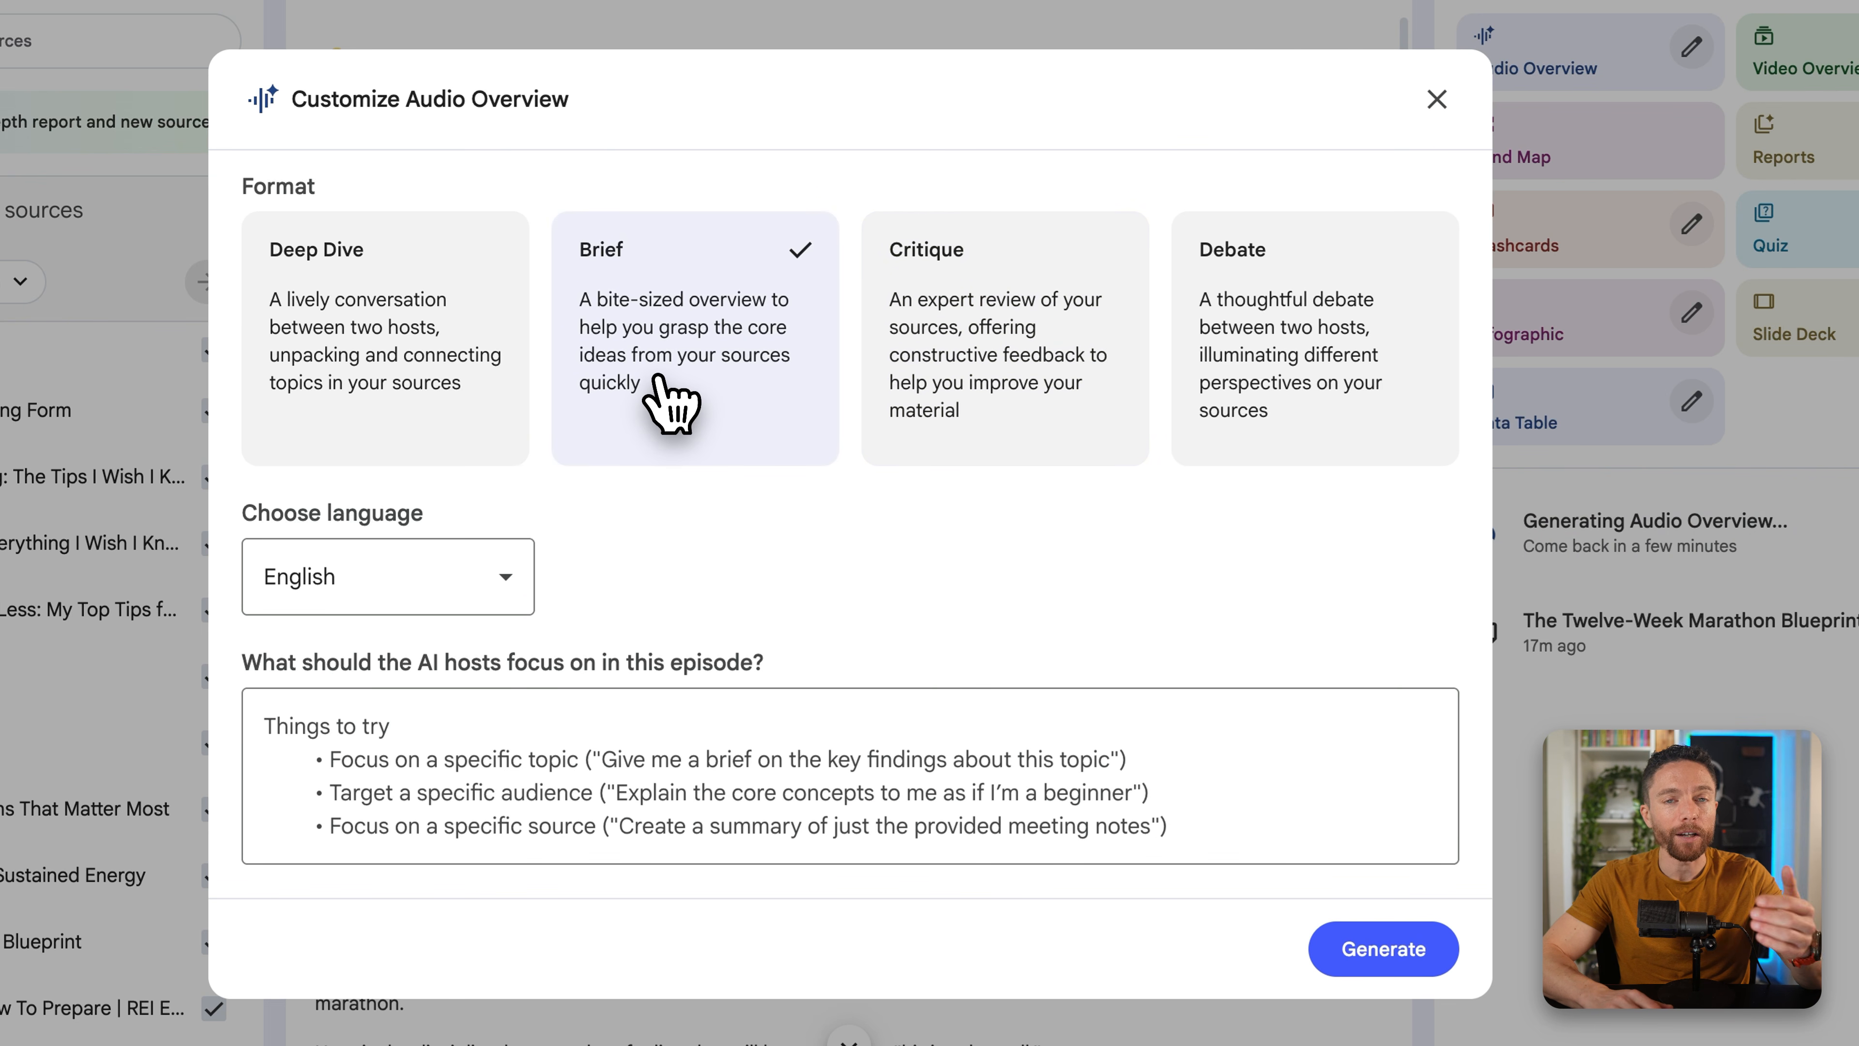
click(399, 326)
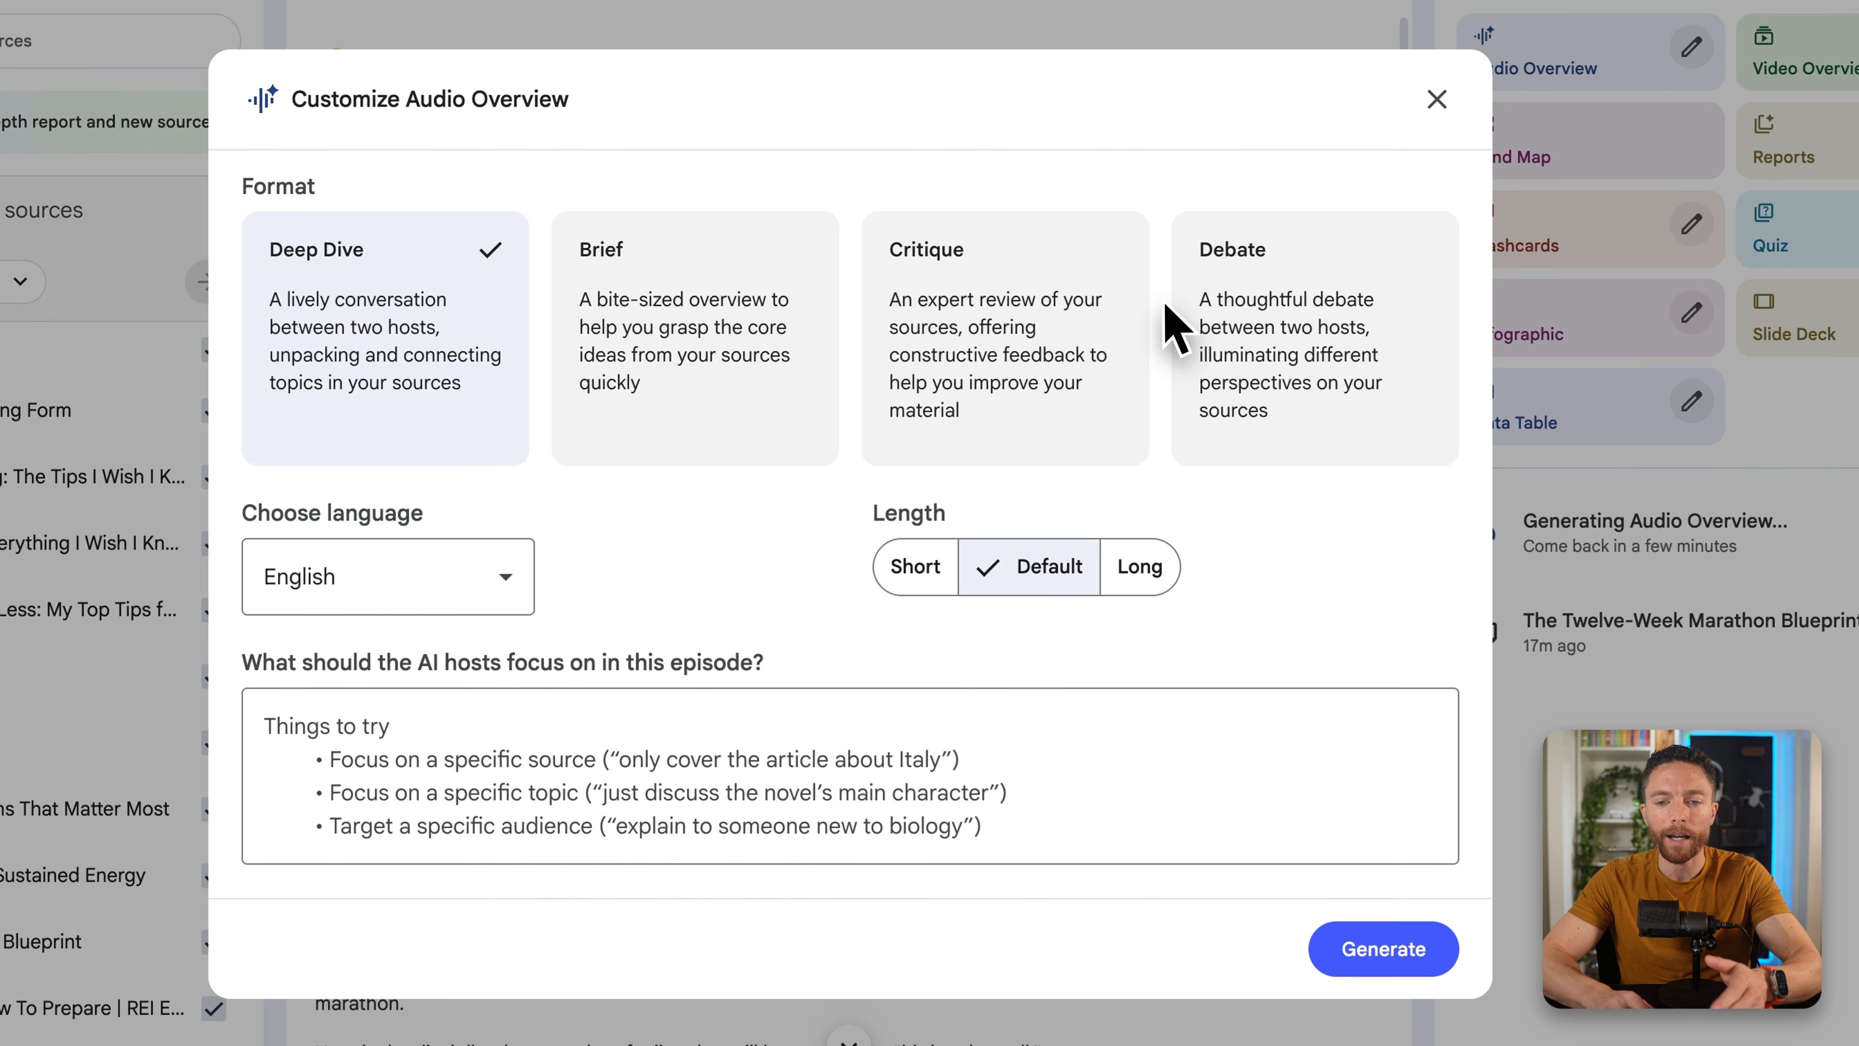
Step: Generate an English, default-length Debate audio overview focused on differing marathon training approaches: more long runs versus shorter but faster runs
click(1402, 307)
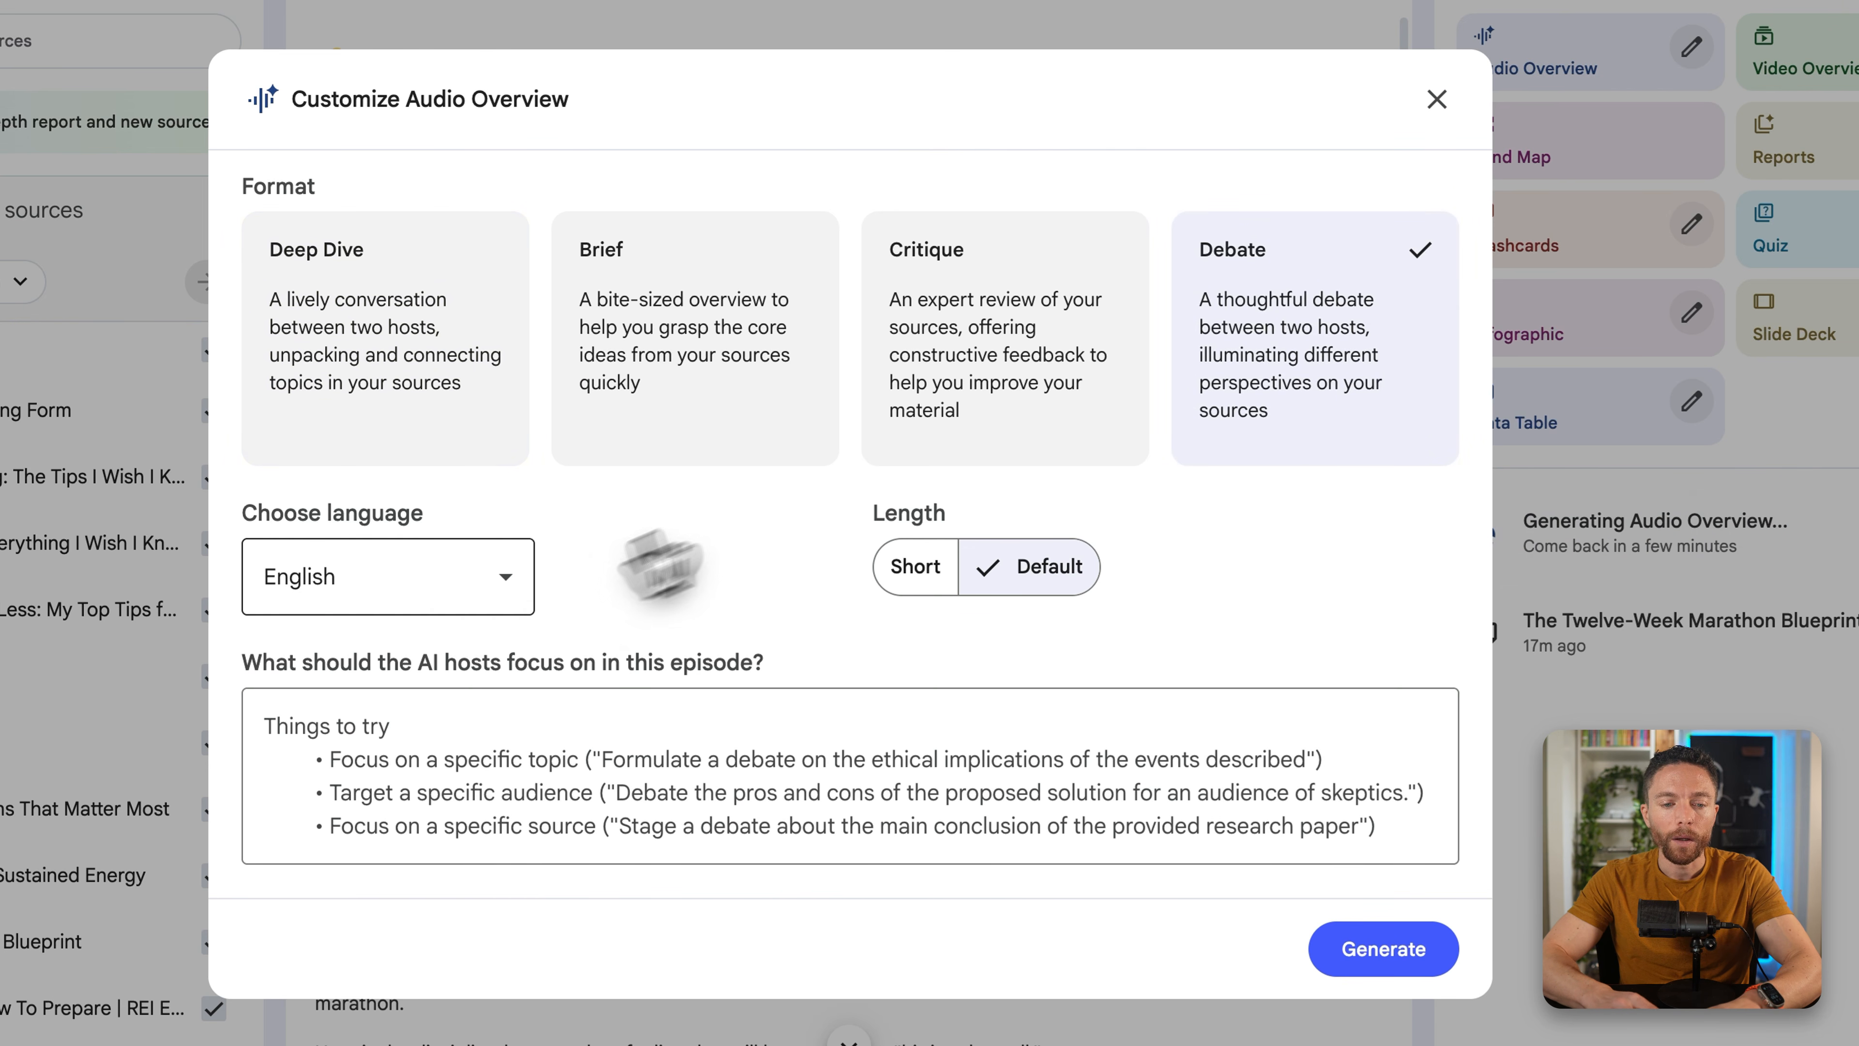
click(516, 580)
click(425, 966)
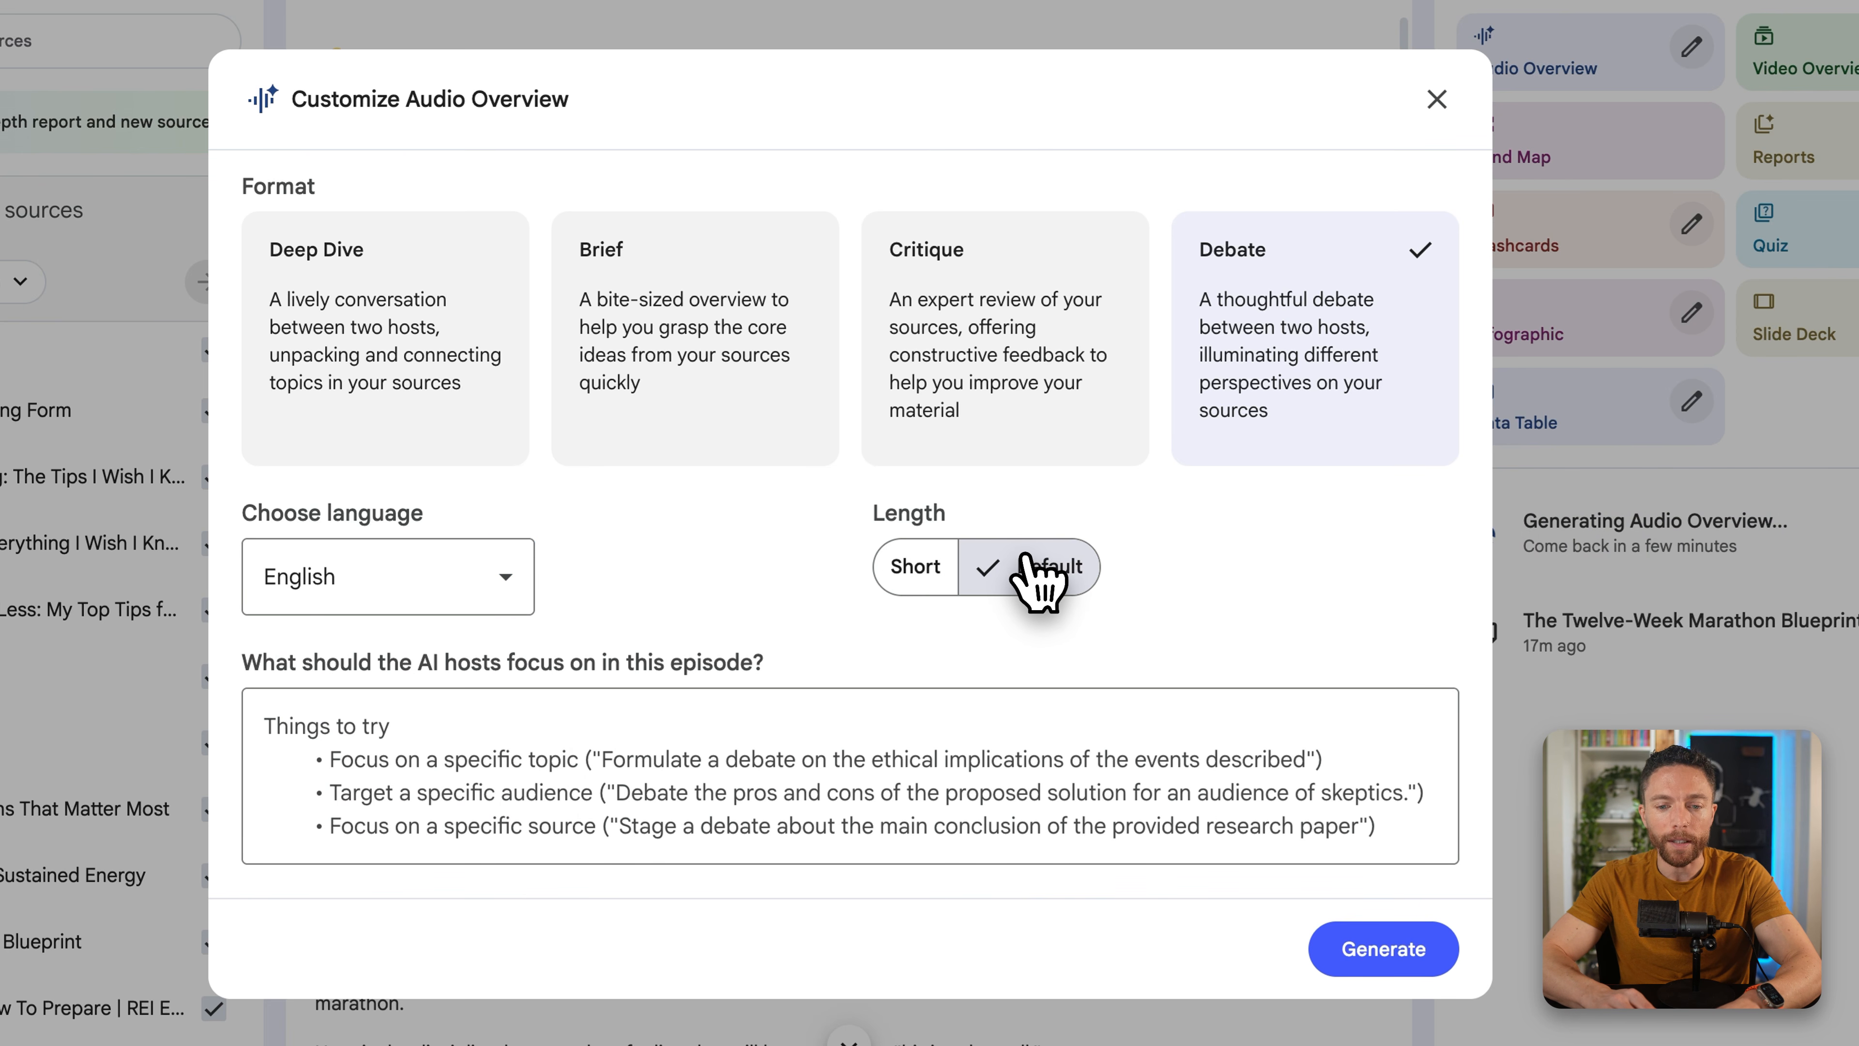
click(480, 740)
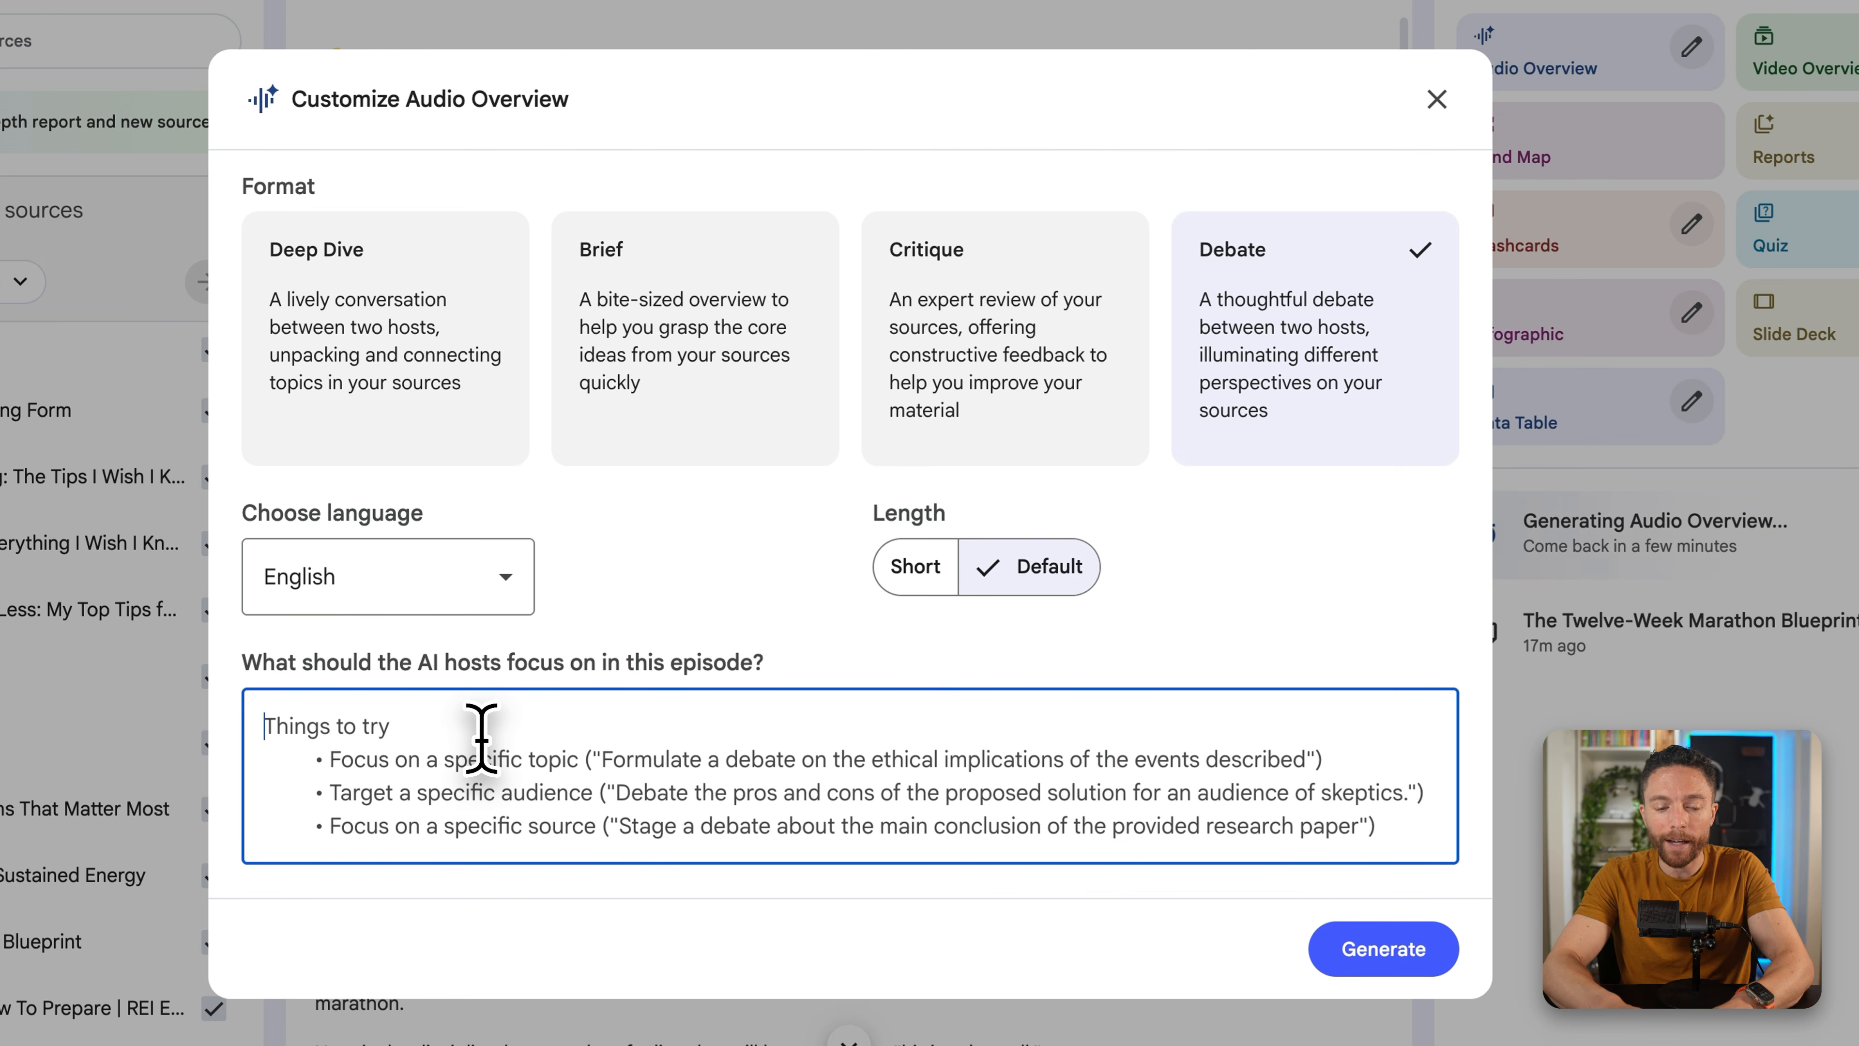
text(Focus on the differences in how to approach marathon training. Whether it's better to do more long runs or shorter but faster runs.)
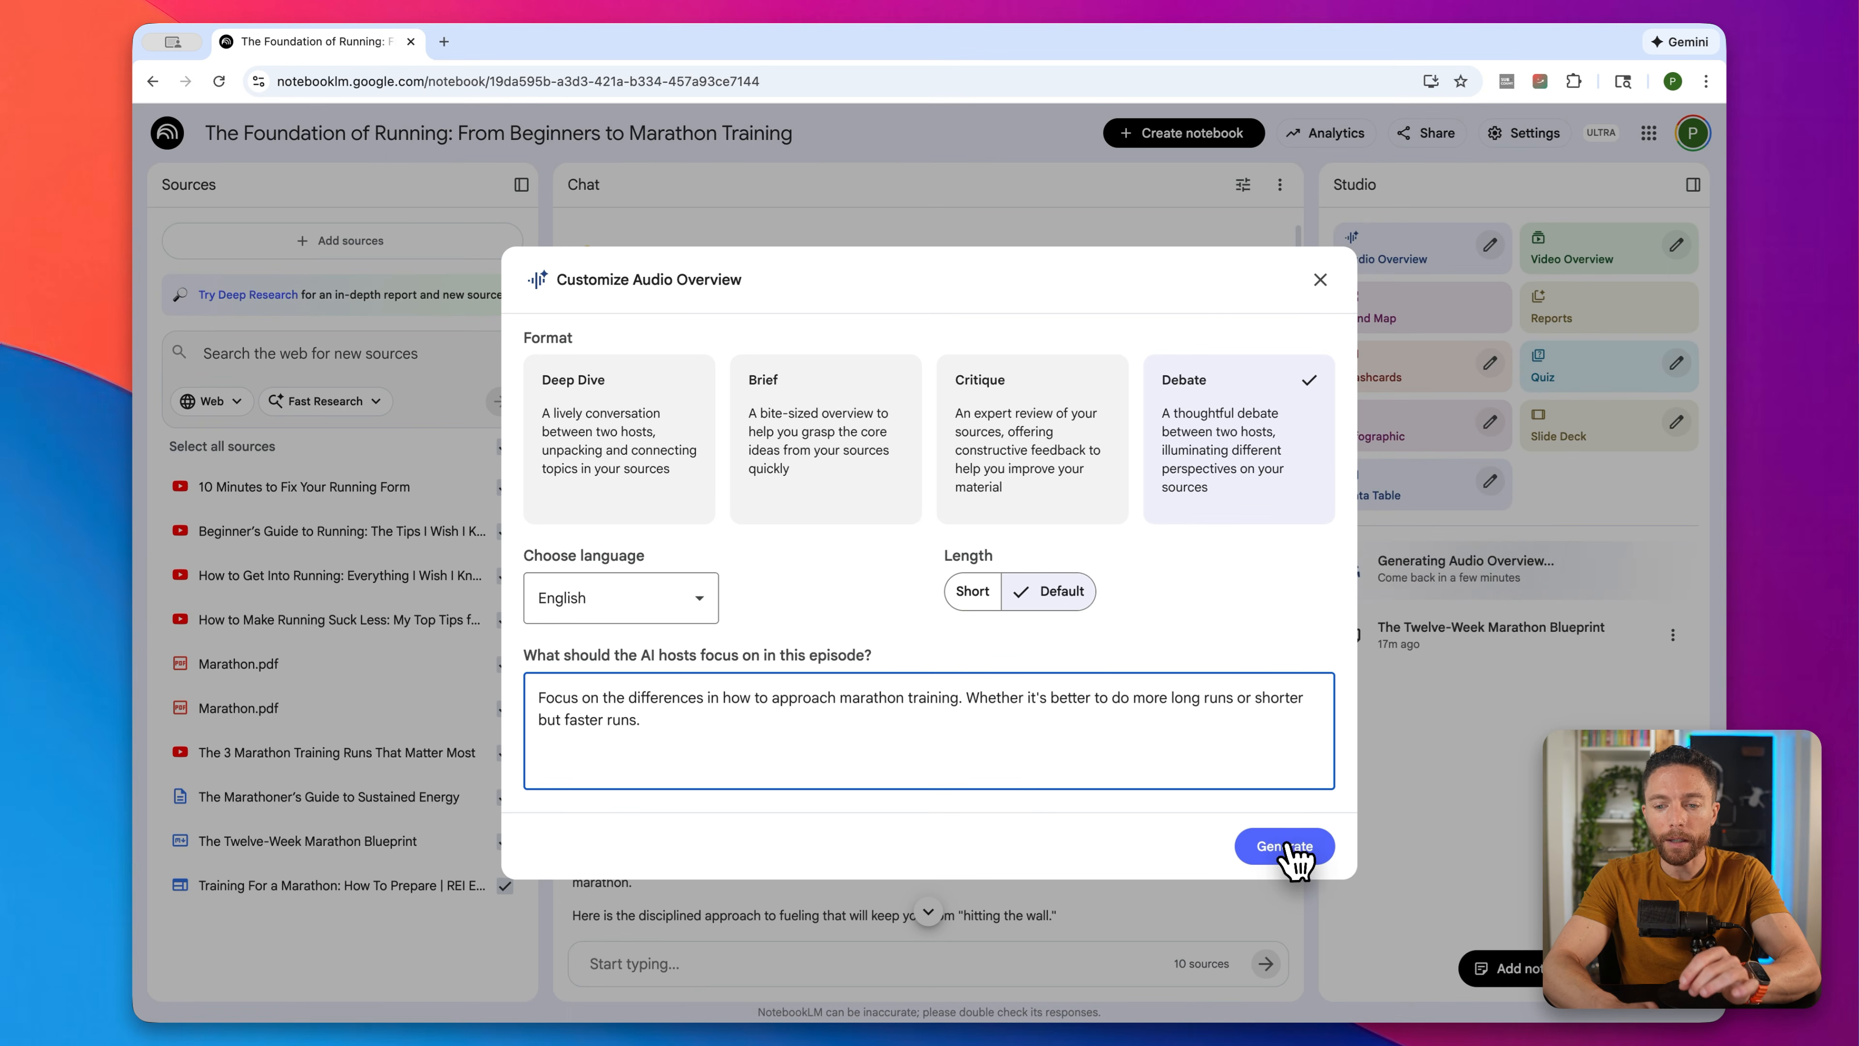
click(1383, 950)
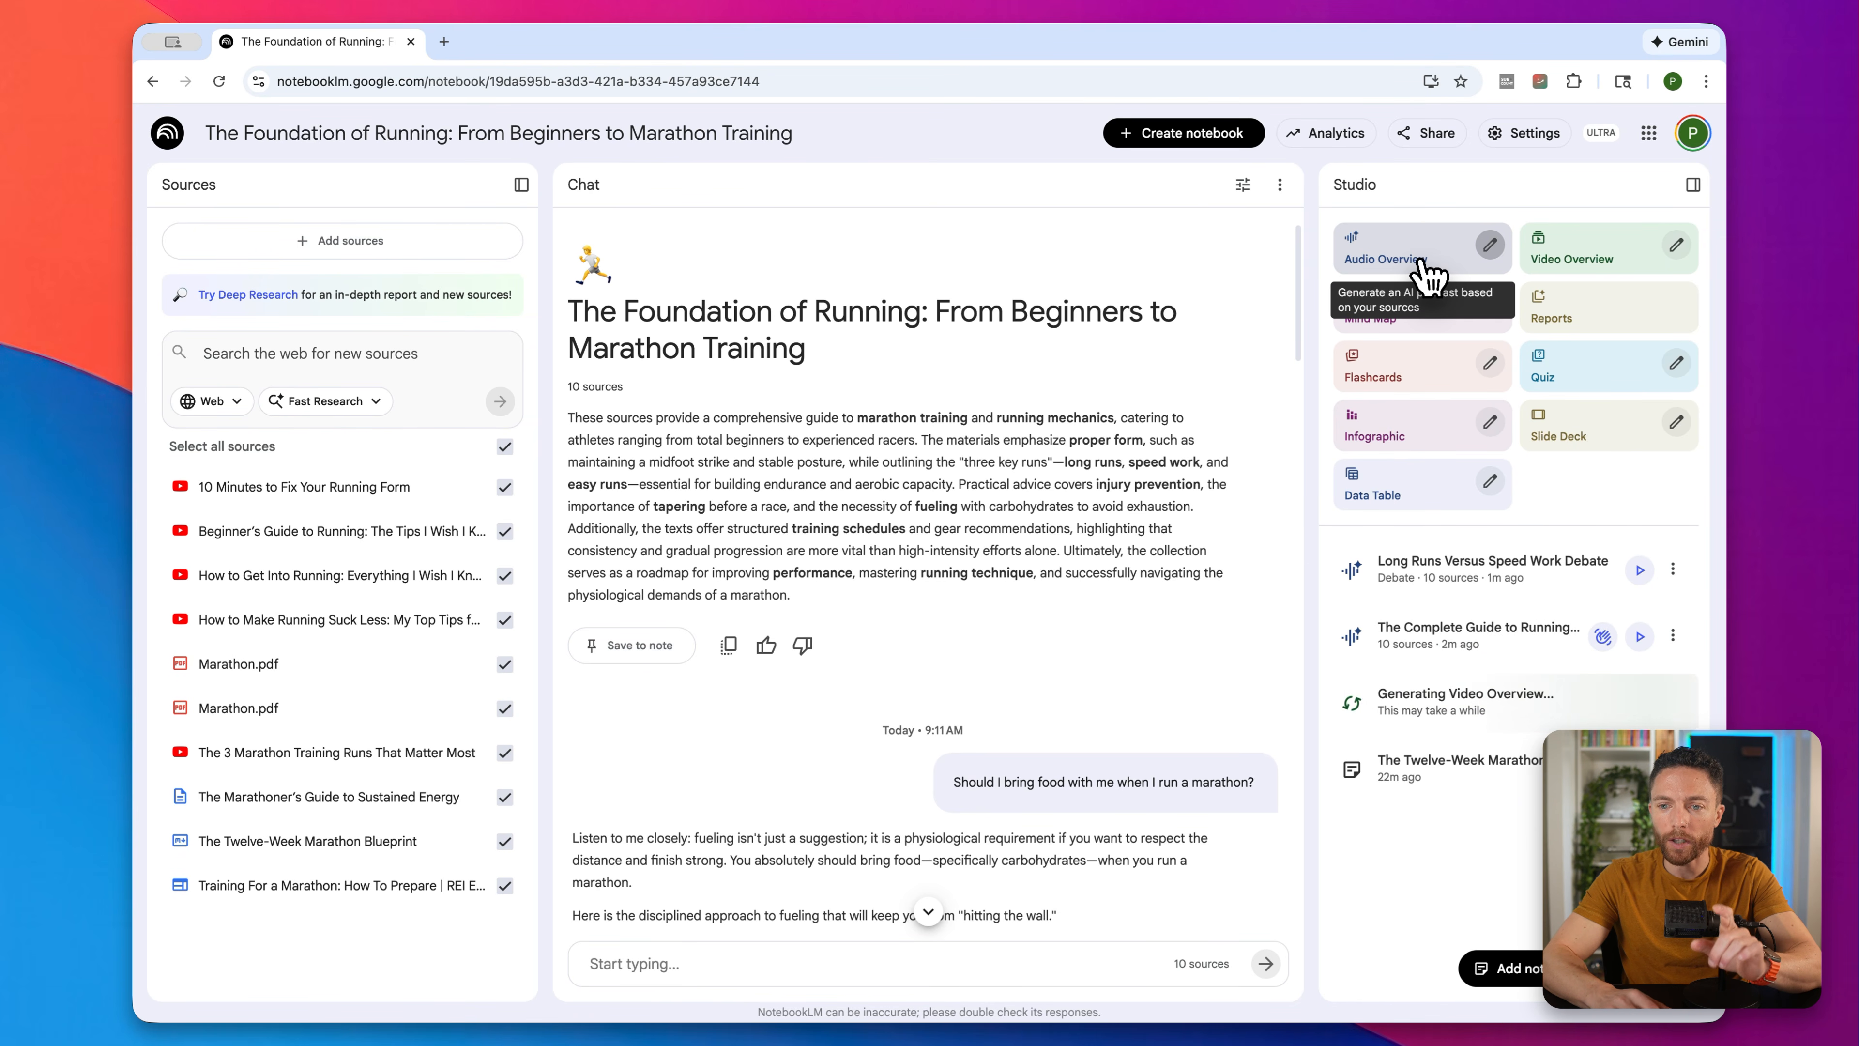
Step: Play a portion of the Complete Guide to Running audio and of the Long Runs Versus Speed Work Debate
click(1640, 637)
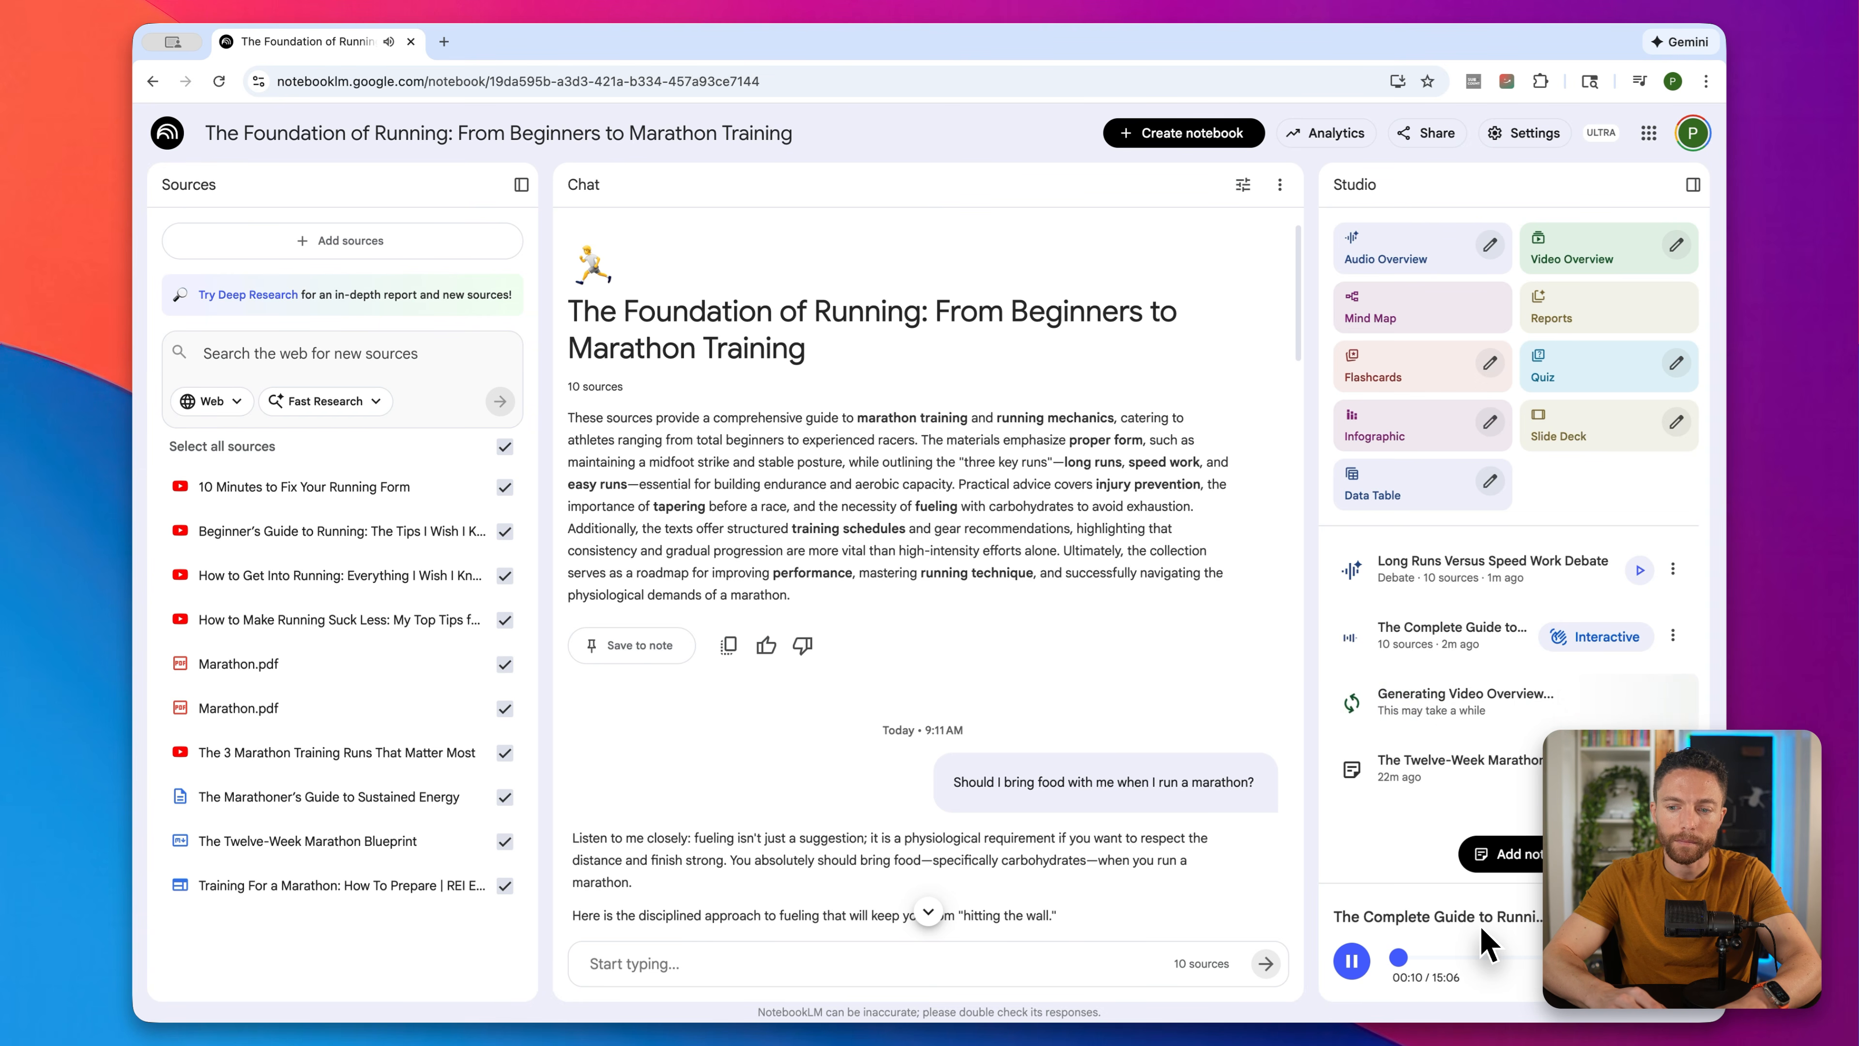
click(1353, 961)
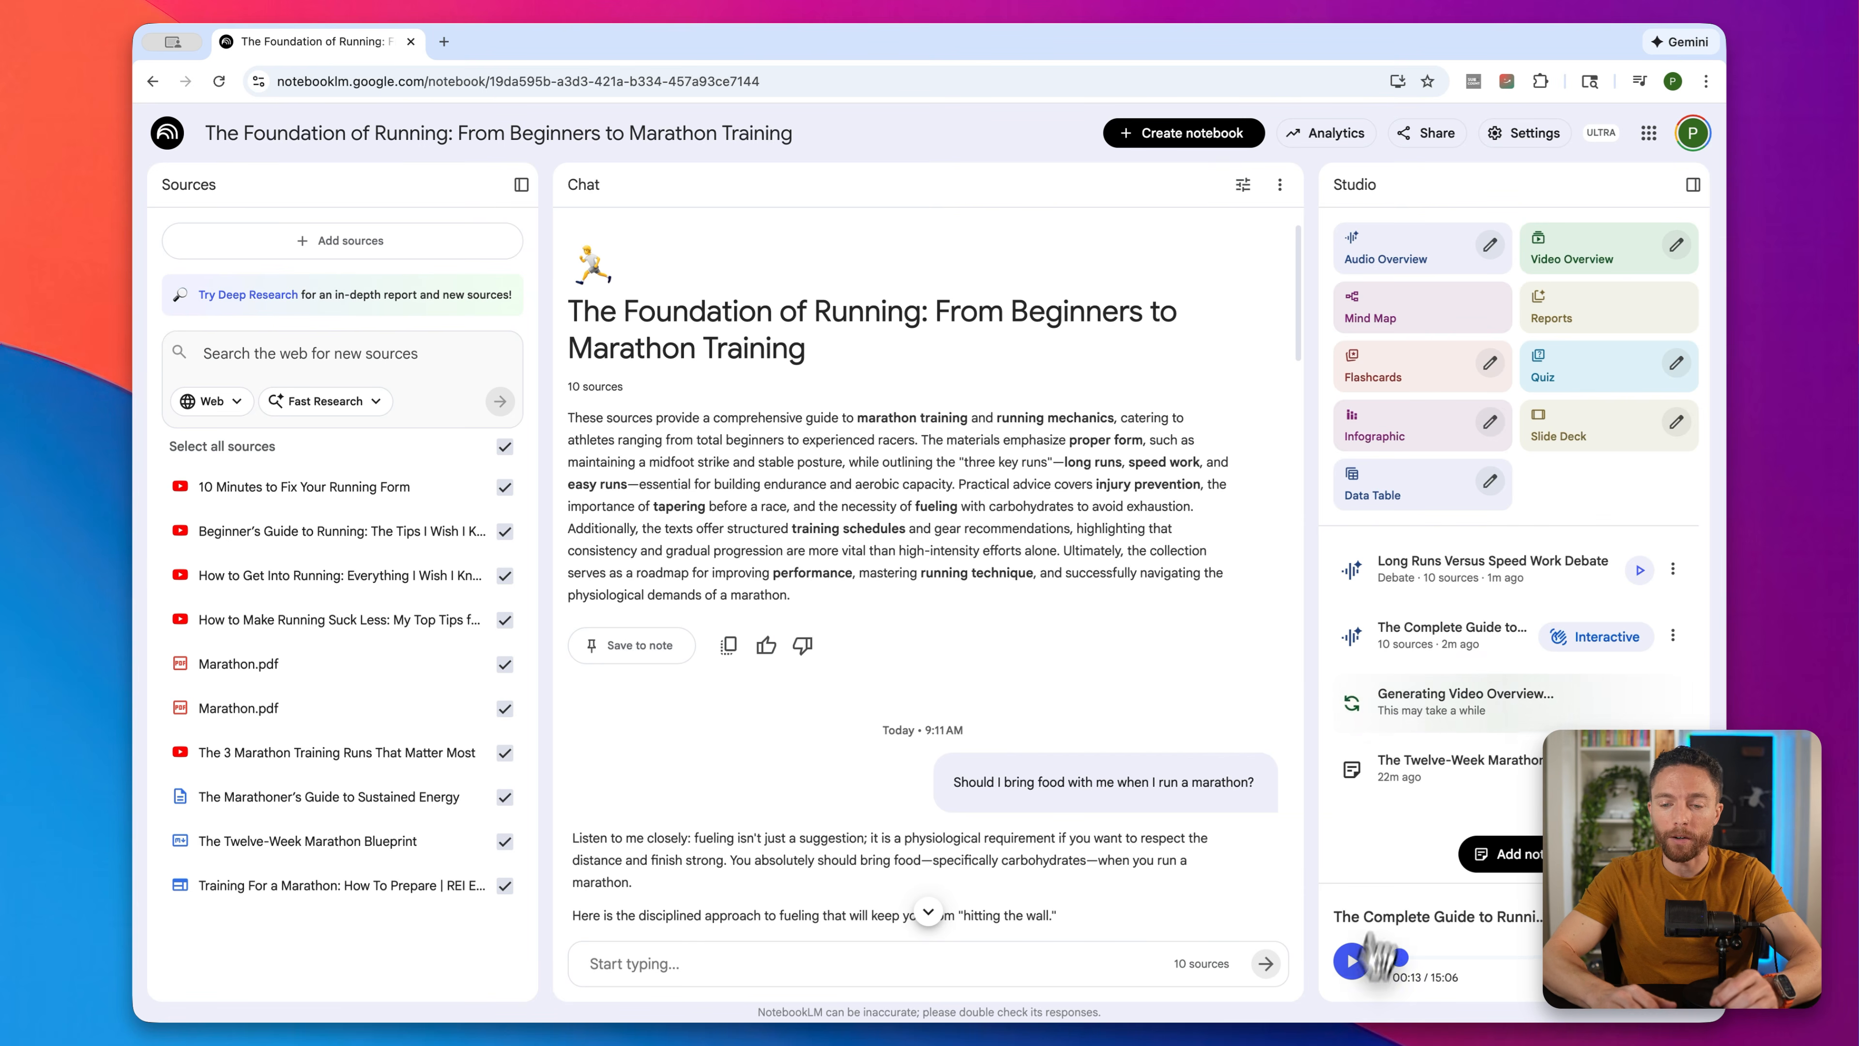
click(1639, 570)
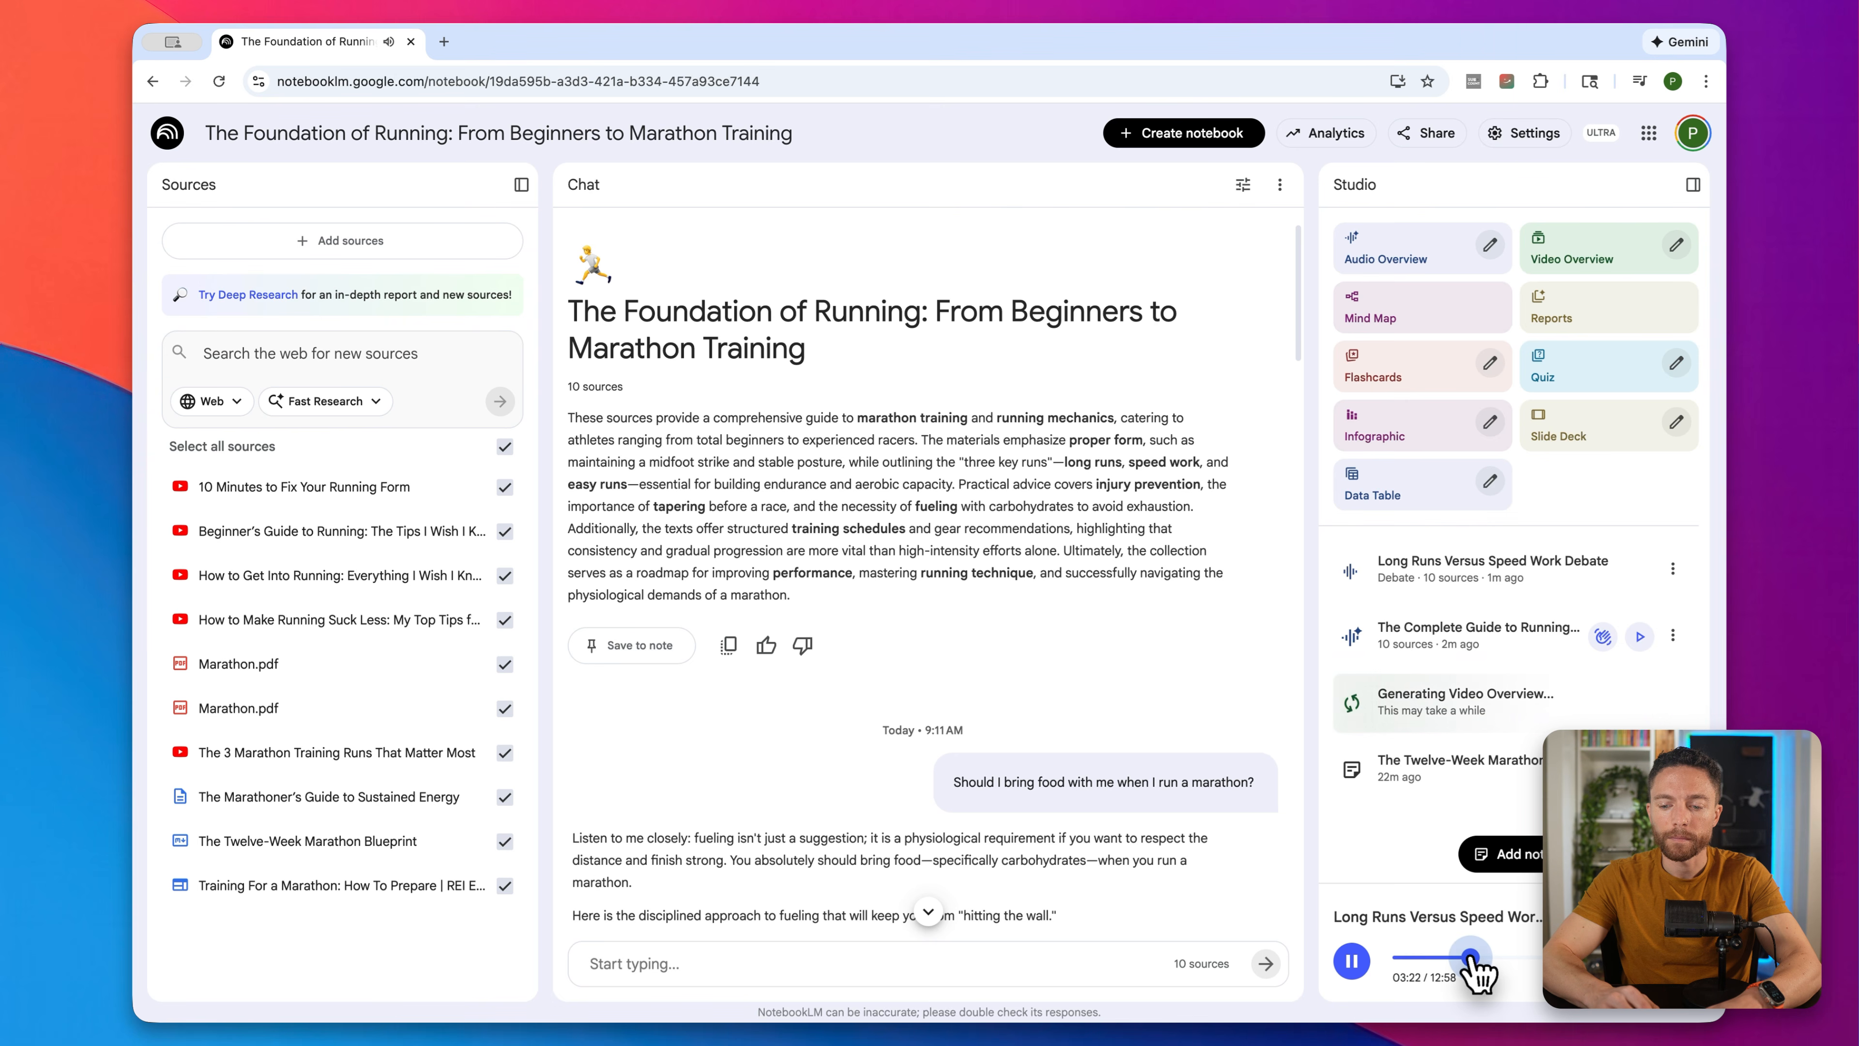
click(1367, 965)
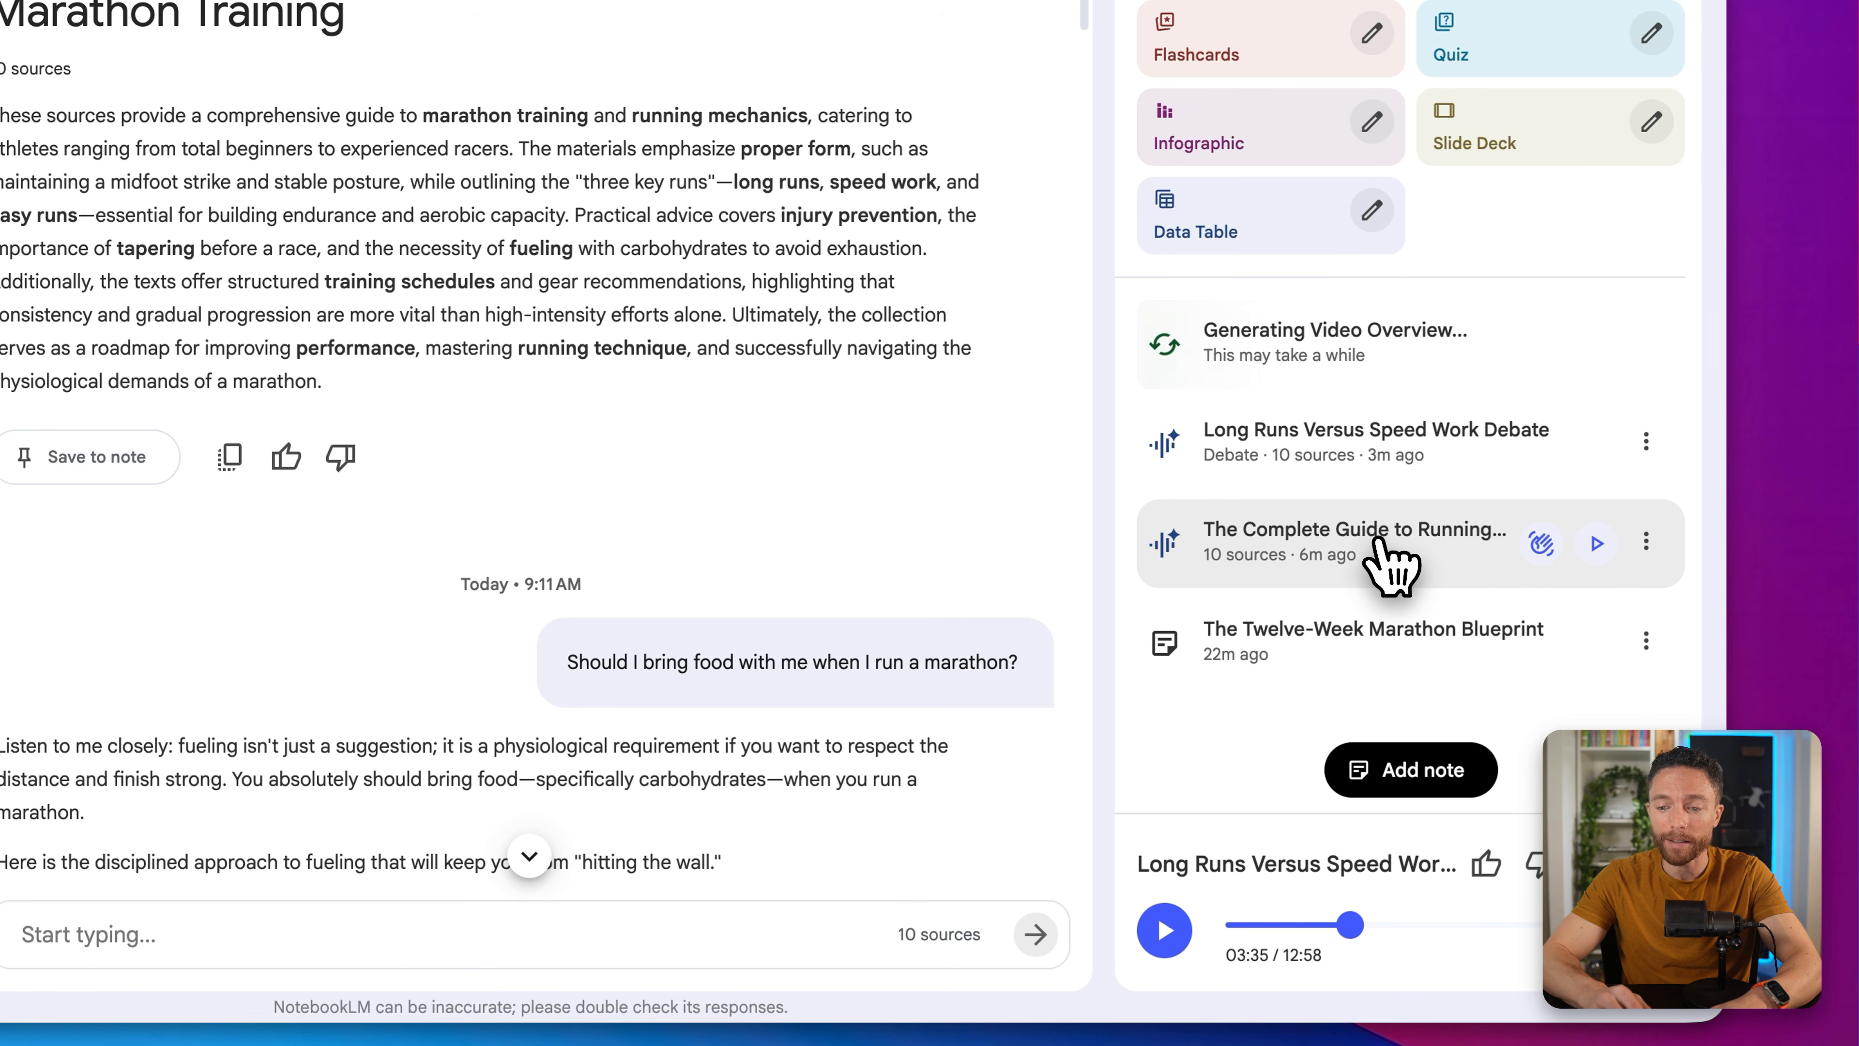
Step: Play the Complete Guide to Running audio in interactive mode, join the hosts' conversation, and return to the Studio overview
click(1541, 545)
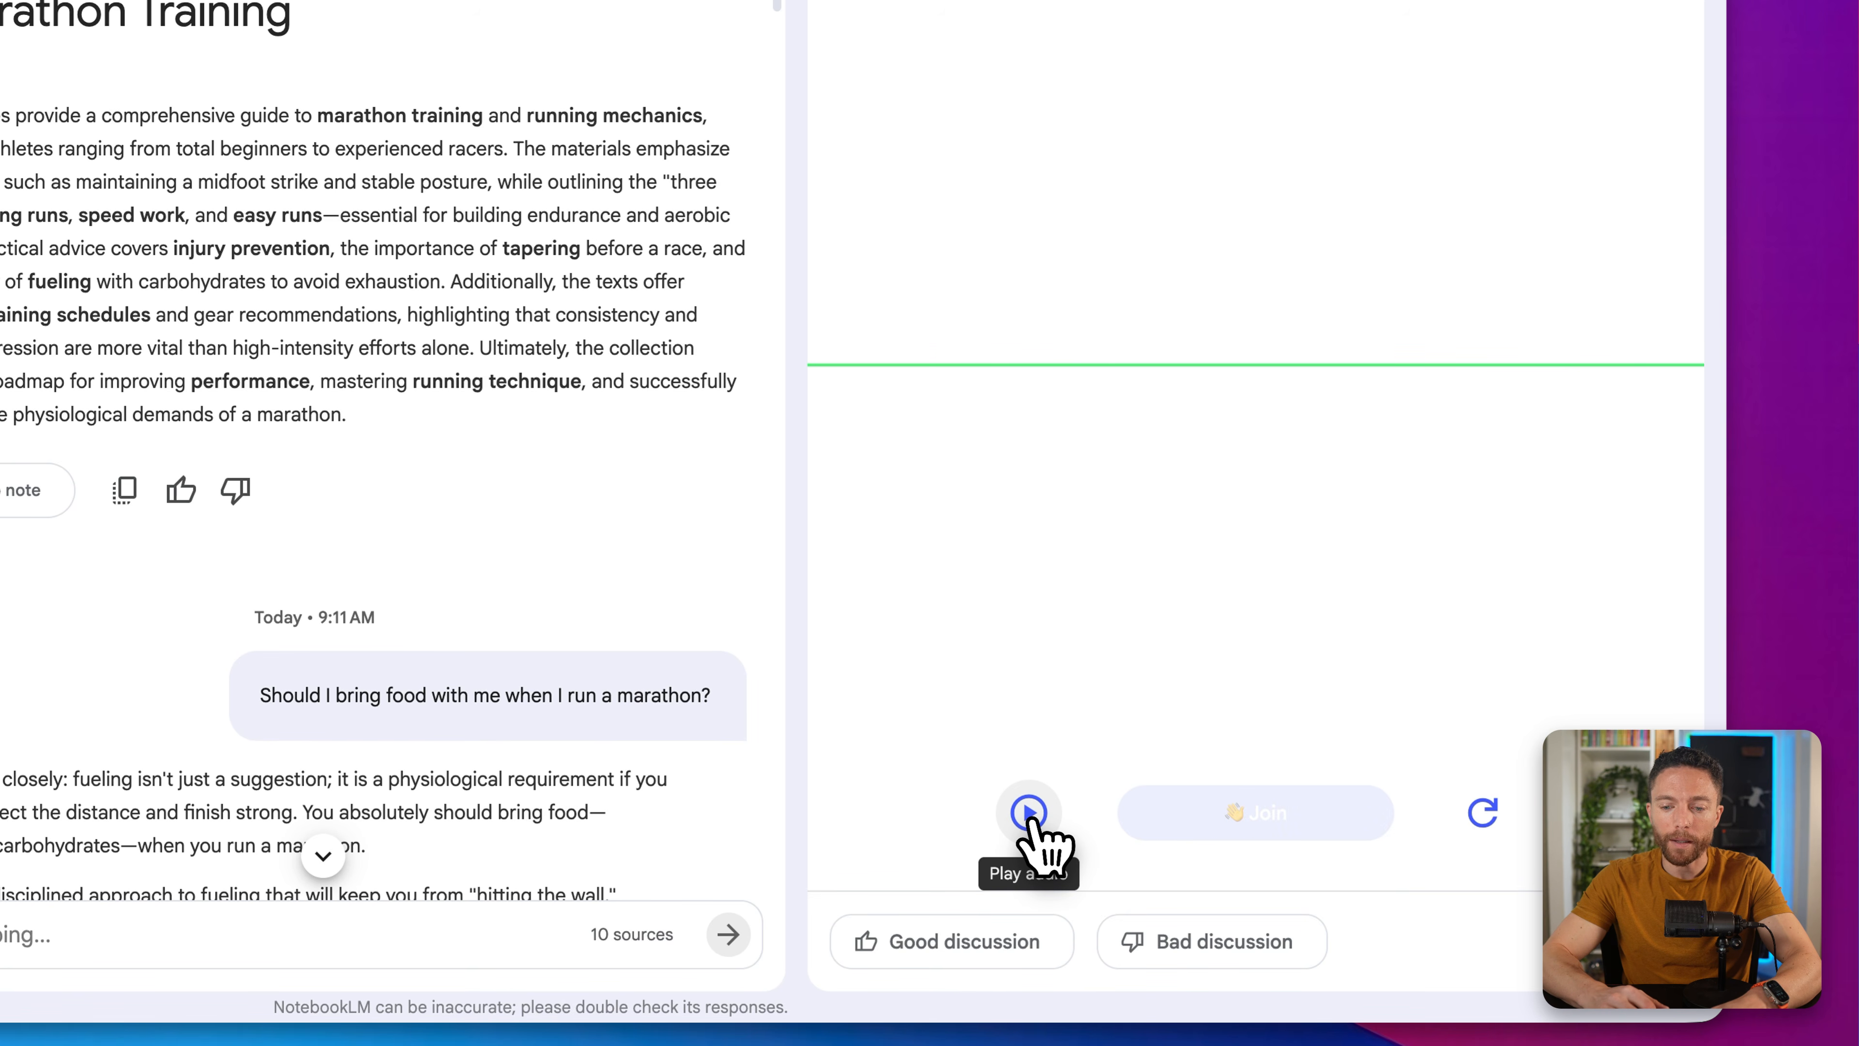
click(1029, 814)
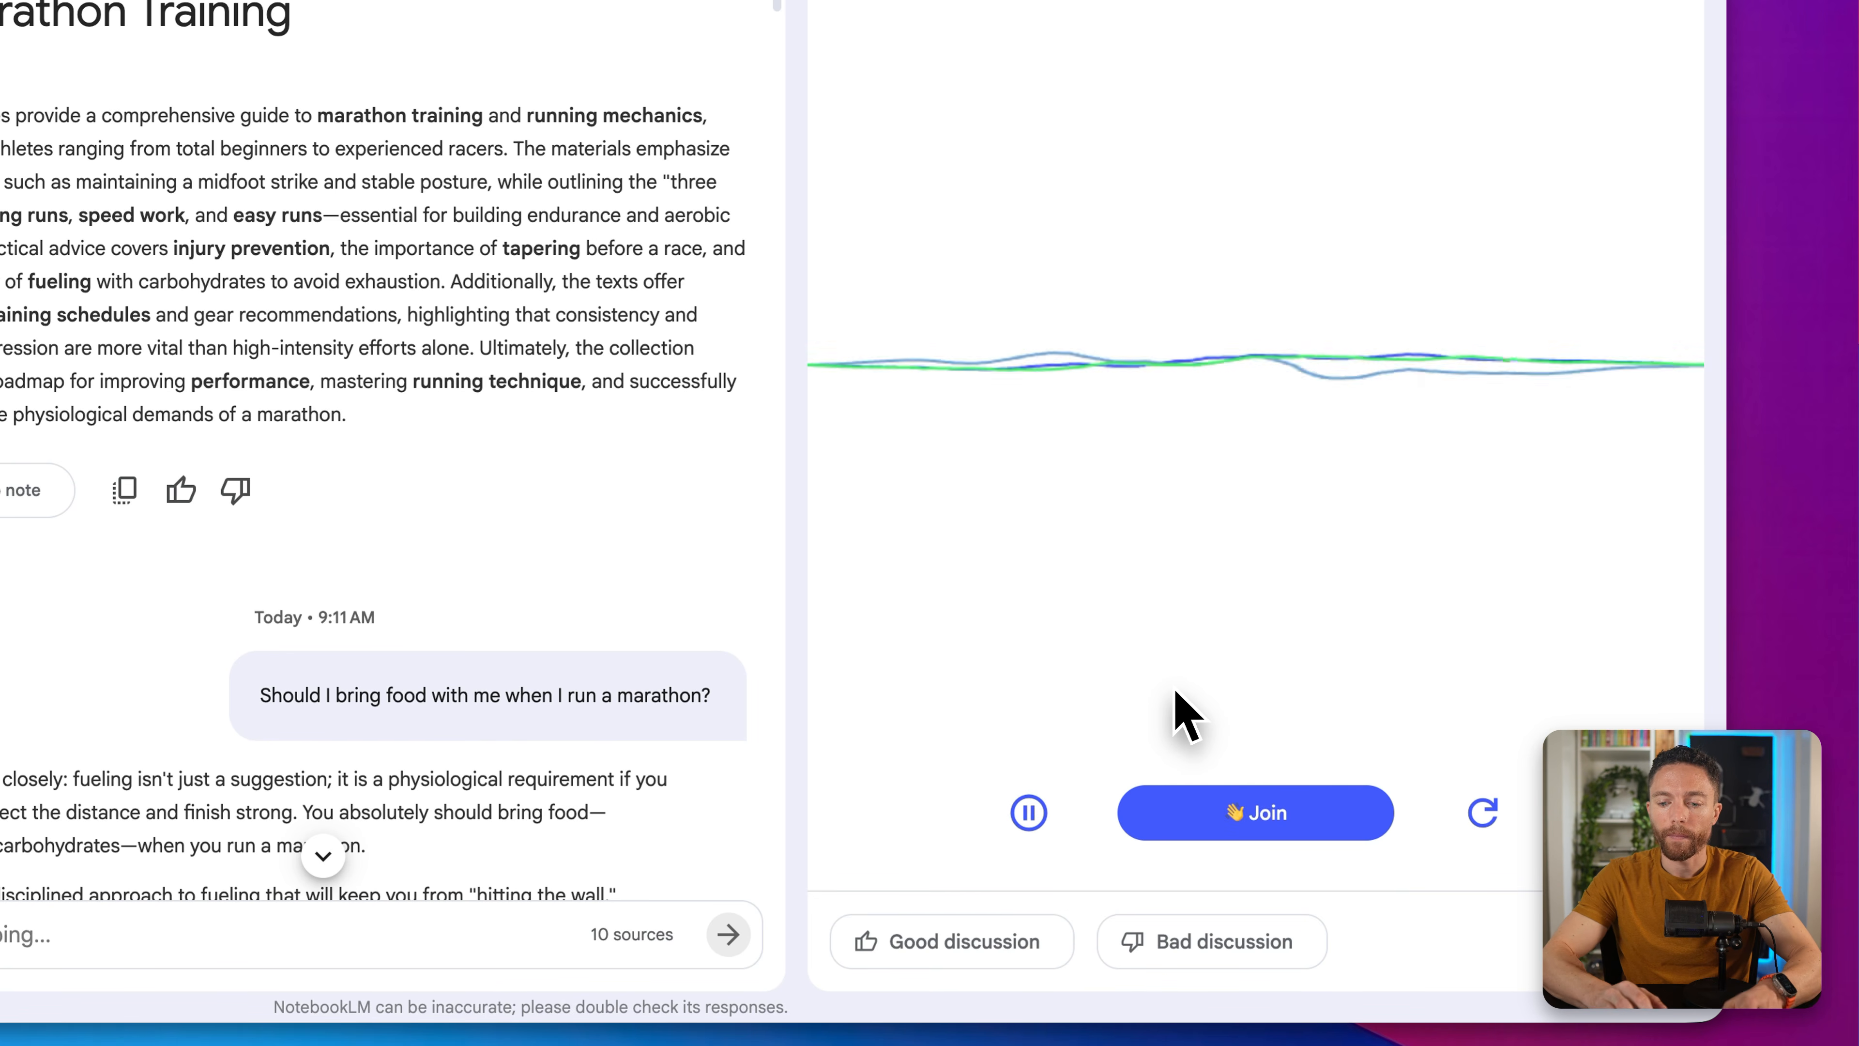
click(1035, 815)
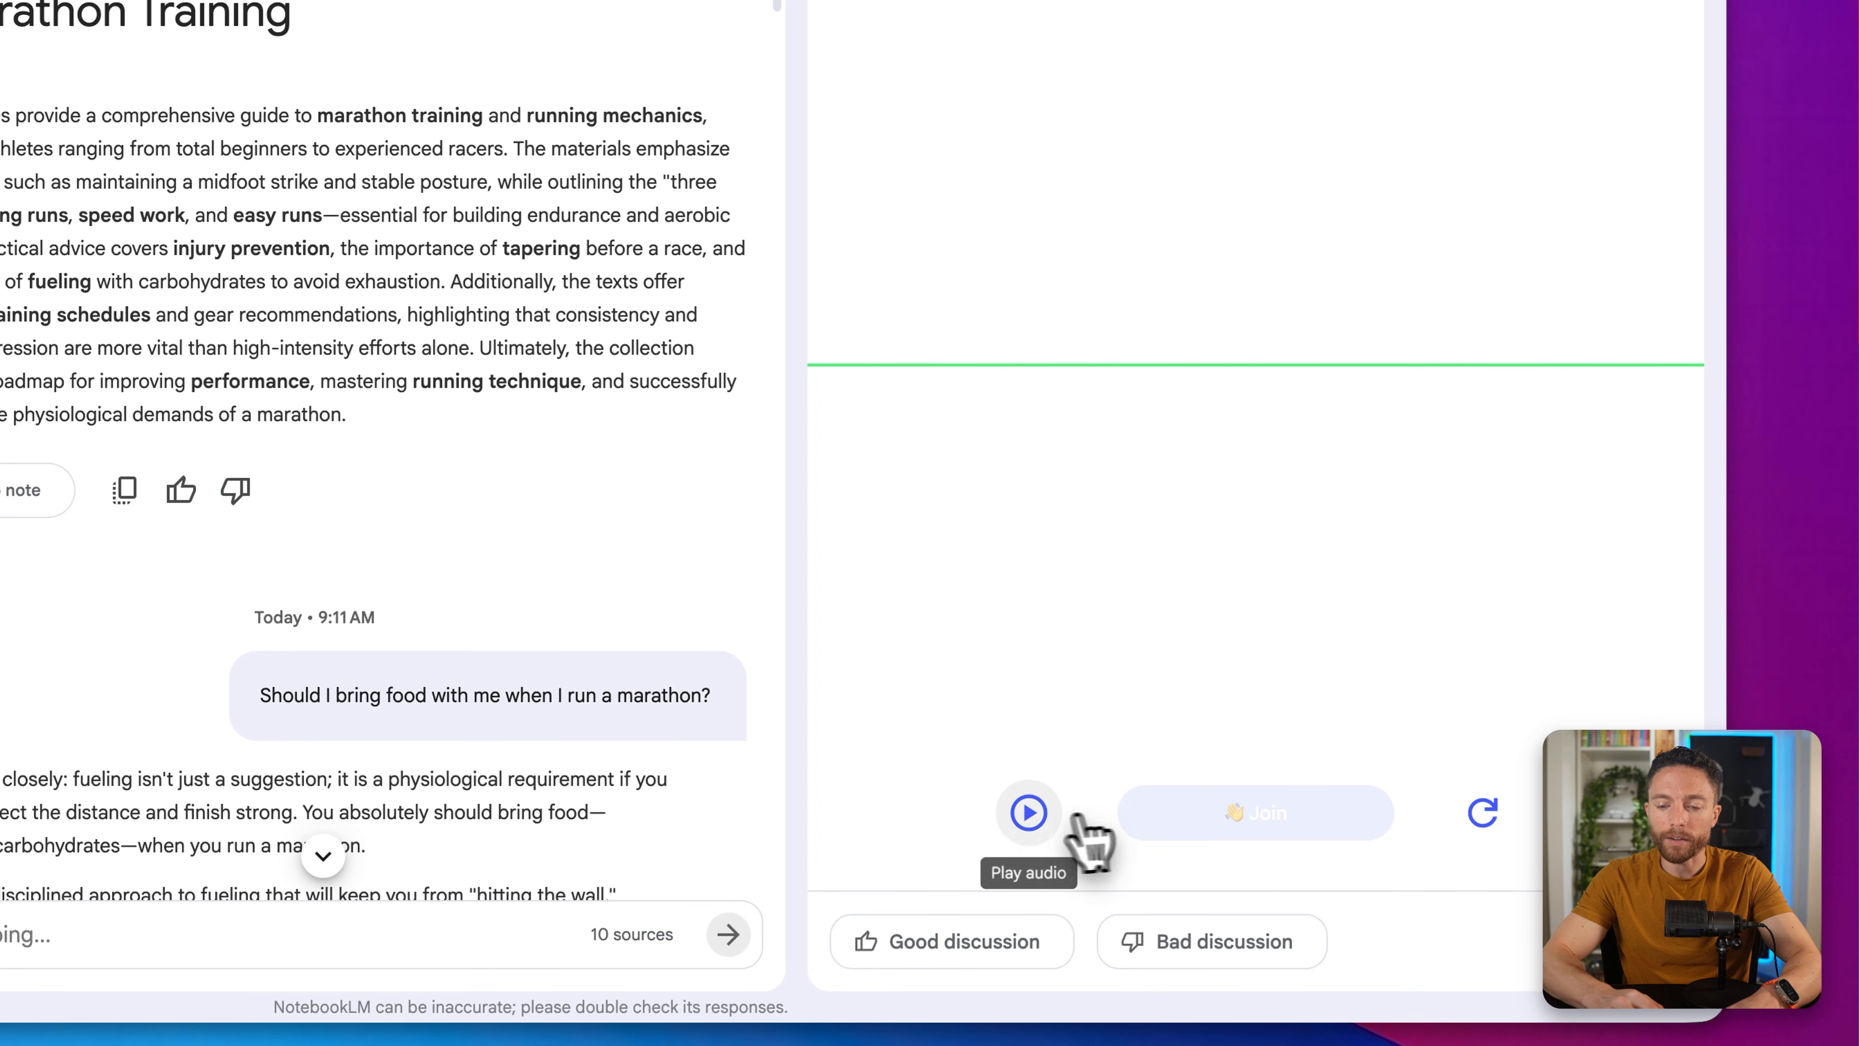
click(1032, 824)
click(1220, 842)
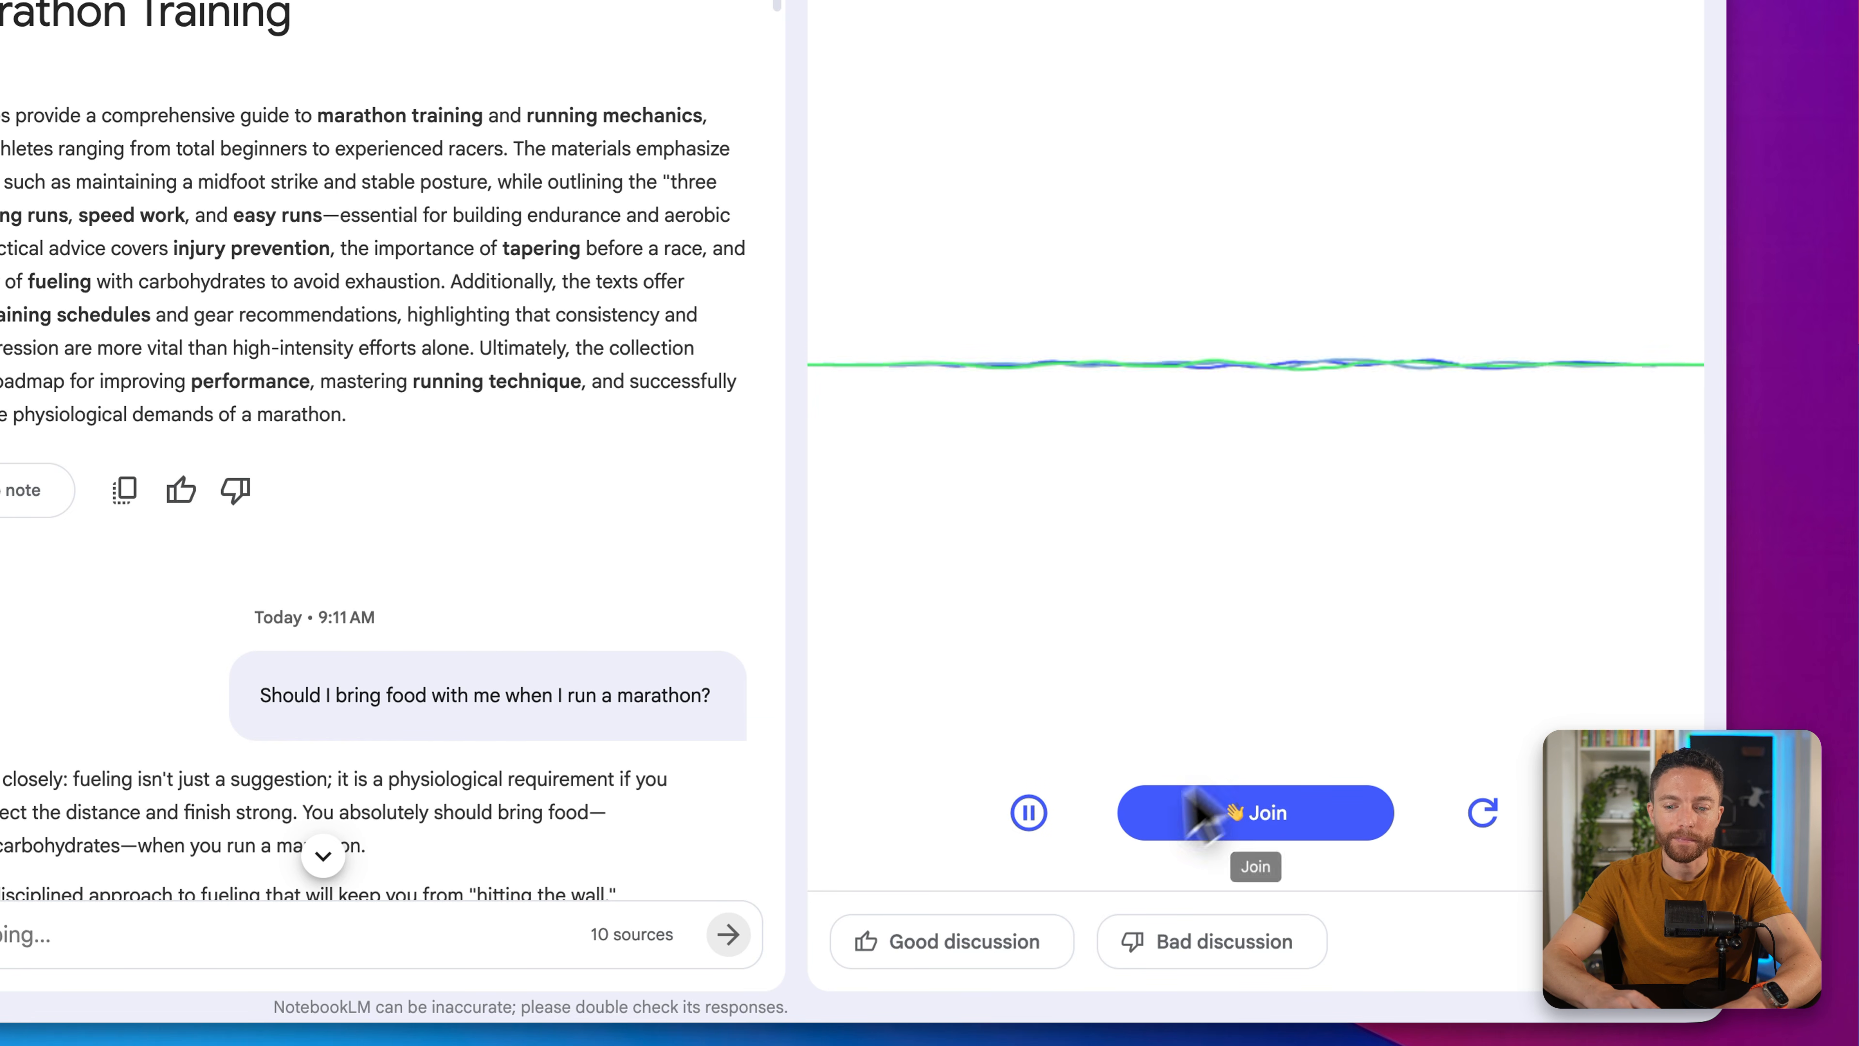
click(1045, 825)
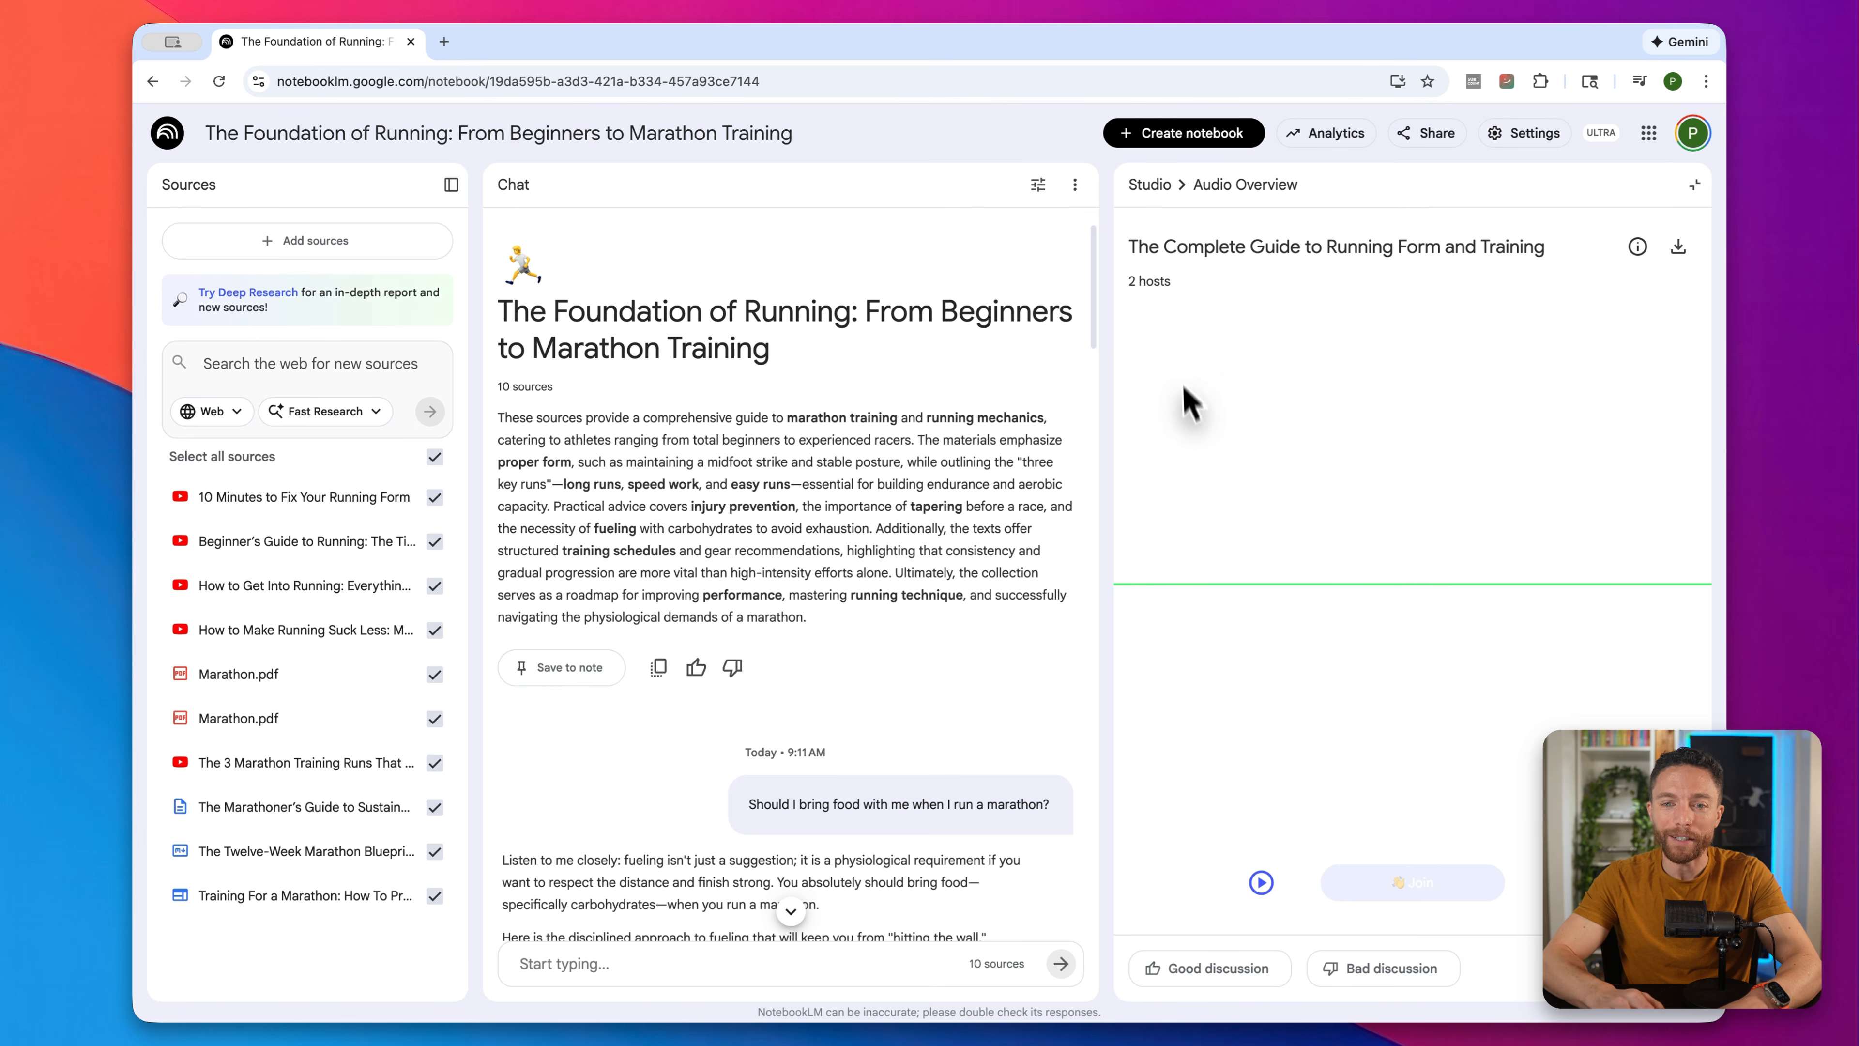
click(1166, 185)
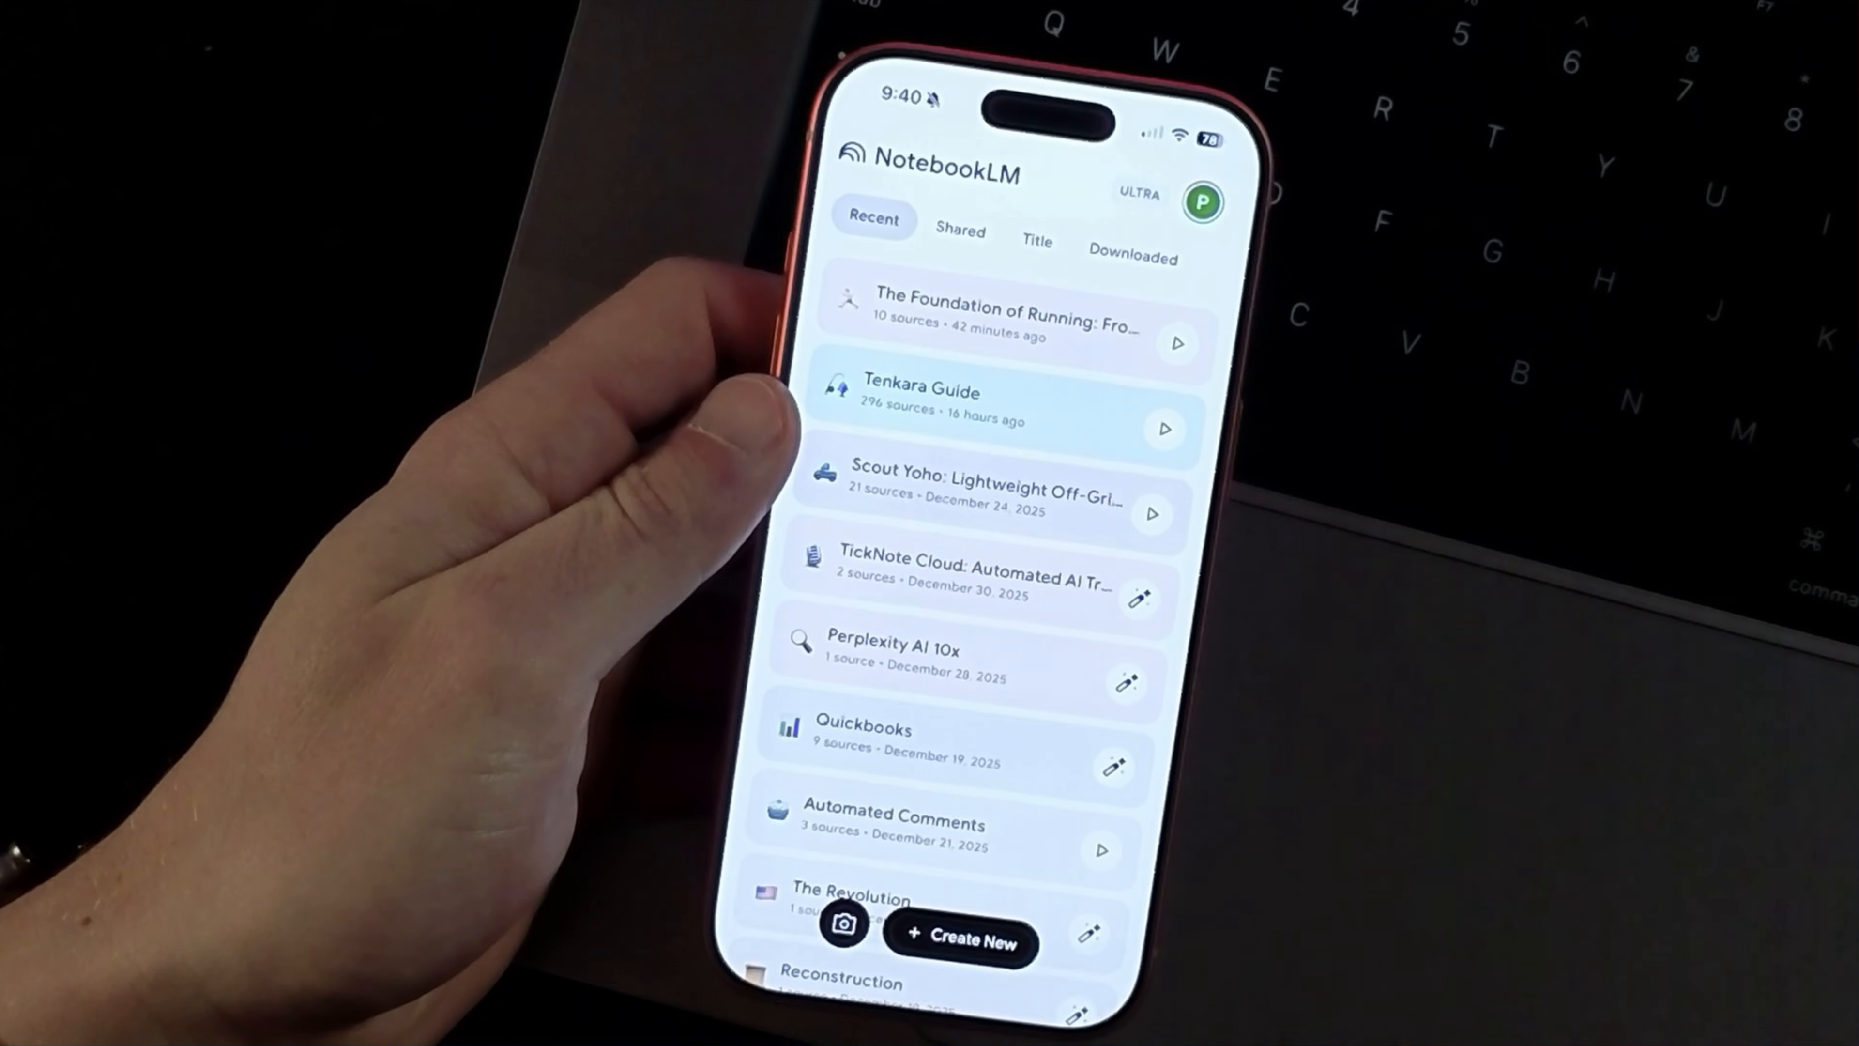
Step: In the NotebookLM mobile app, open the running notebook and download the Long Runs Versus Speed Work Debate audio
click(1061, 318)
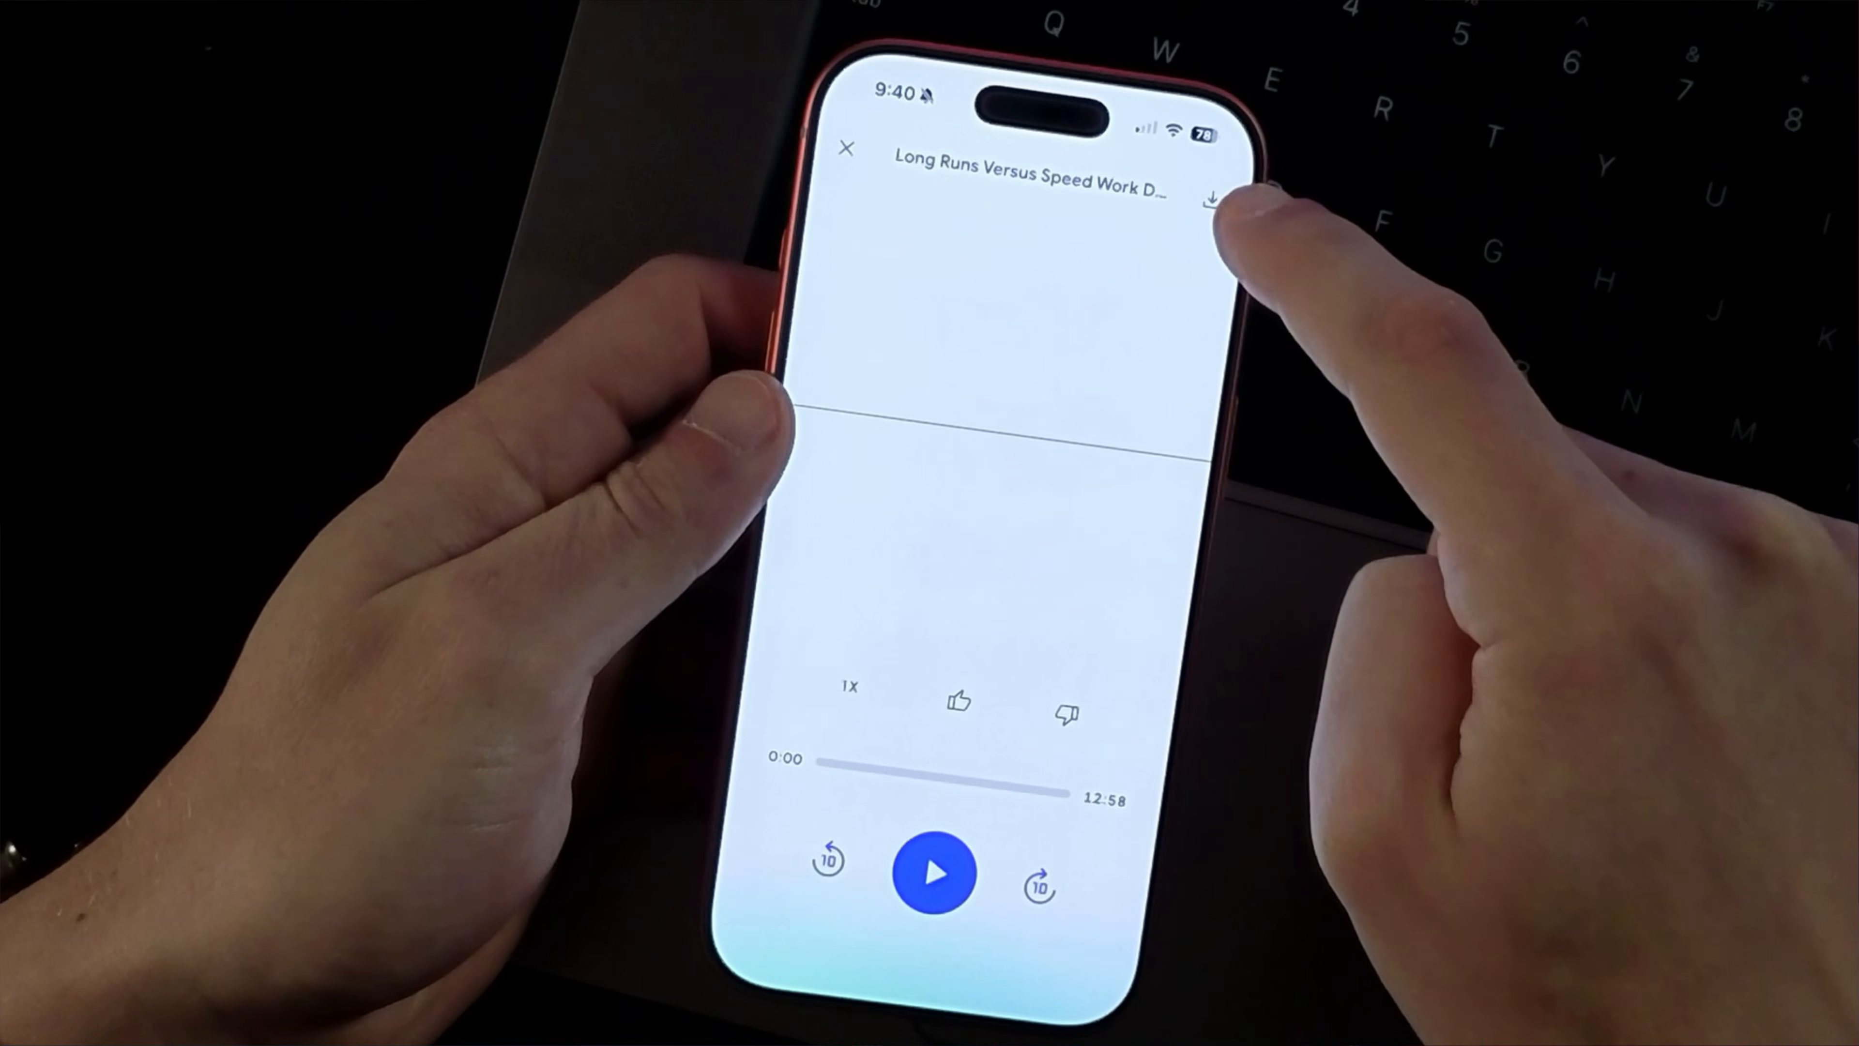
click(1211, 199)
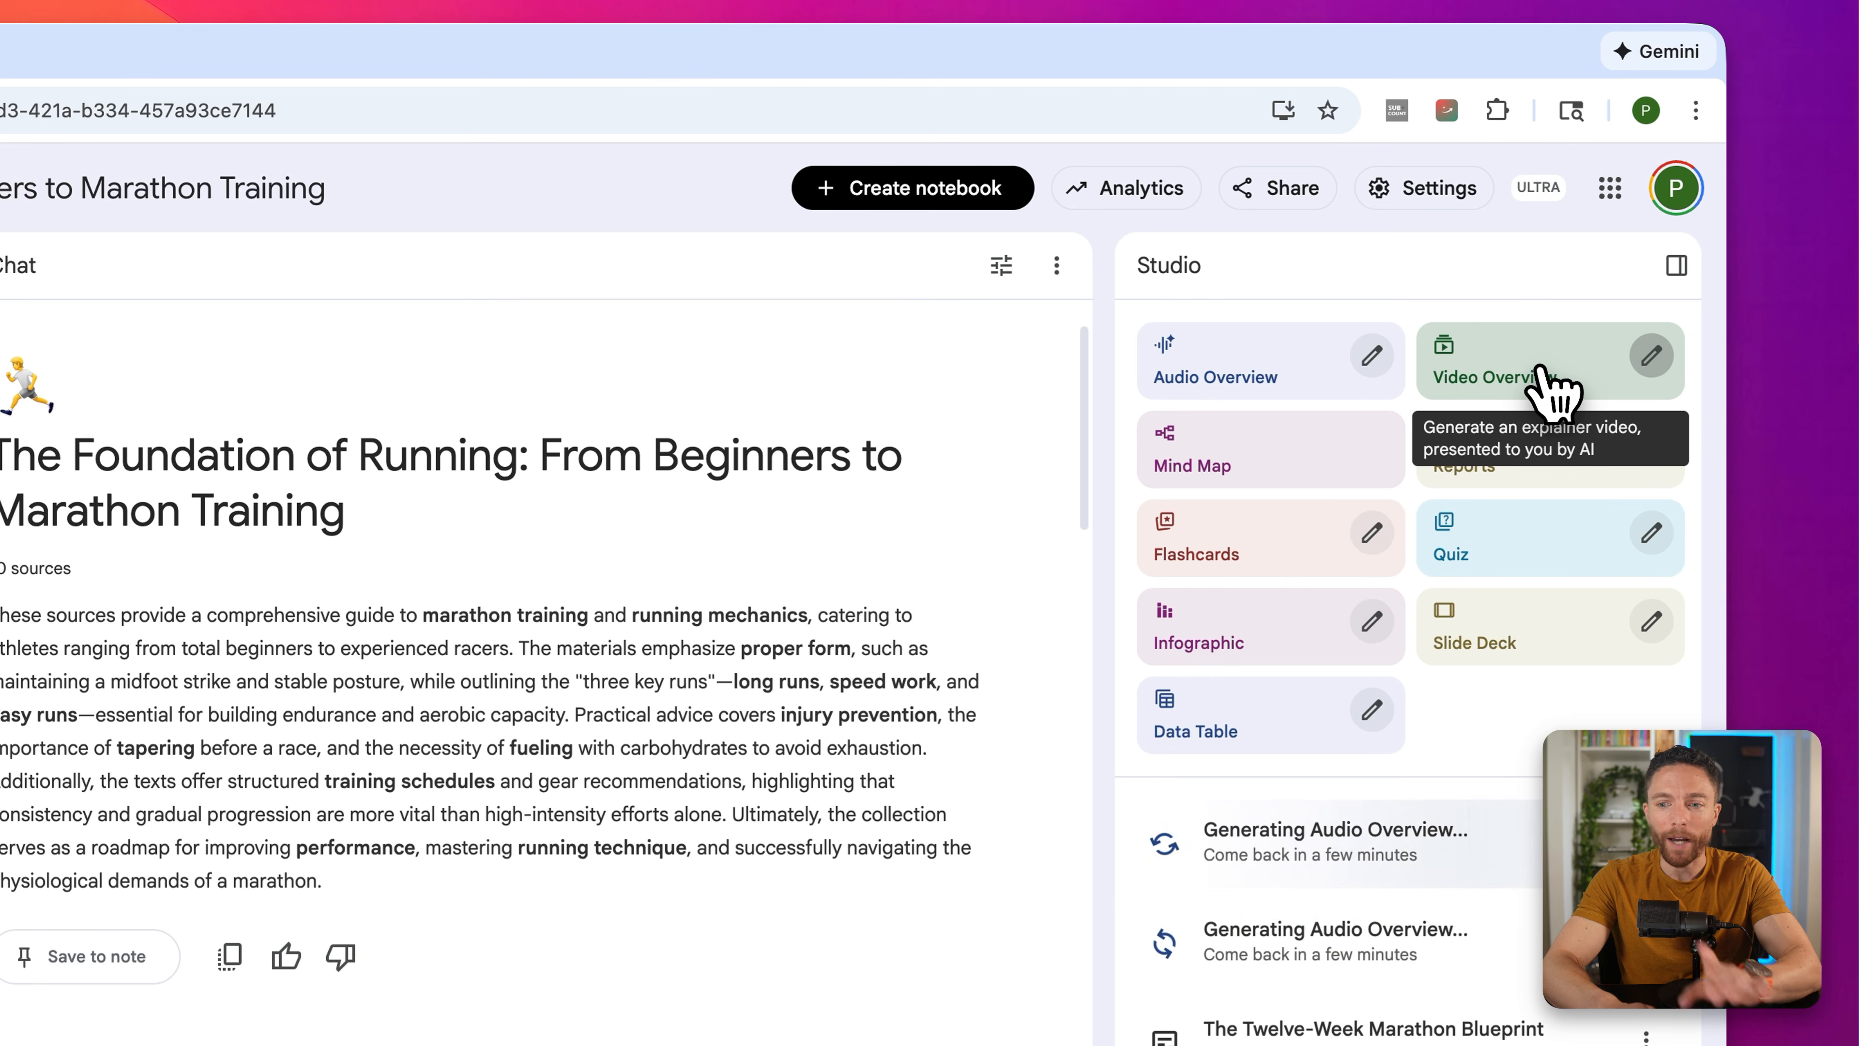
Step: Start customizing a Brief video overview in English and look through the available visual styles
click(1651, 357)
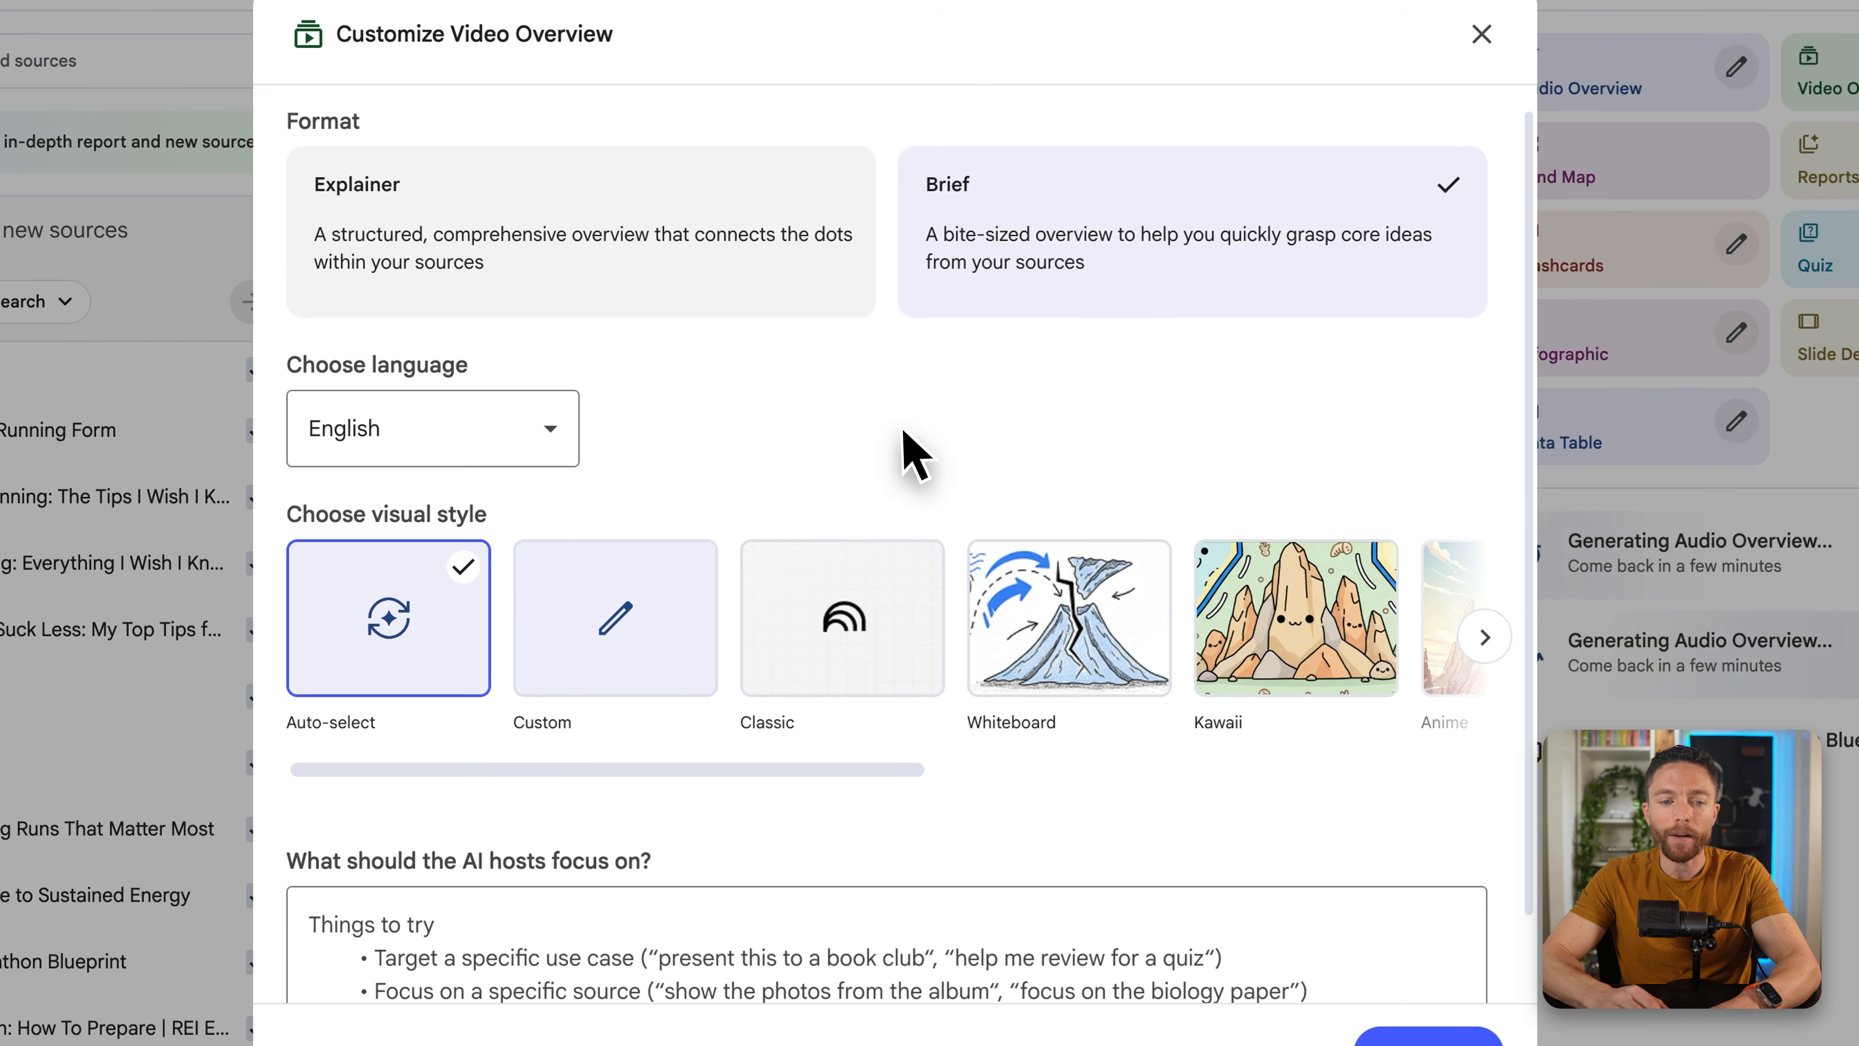
scroll(907, 450, down, 2)
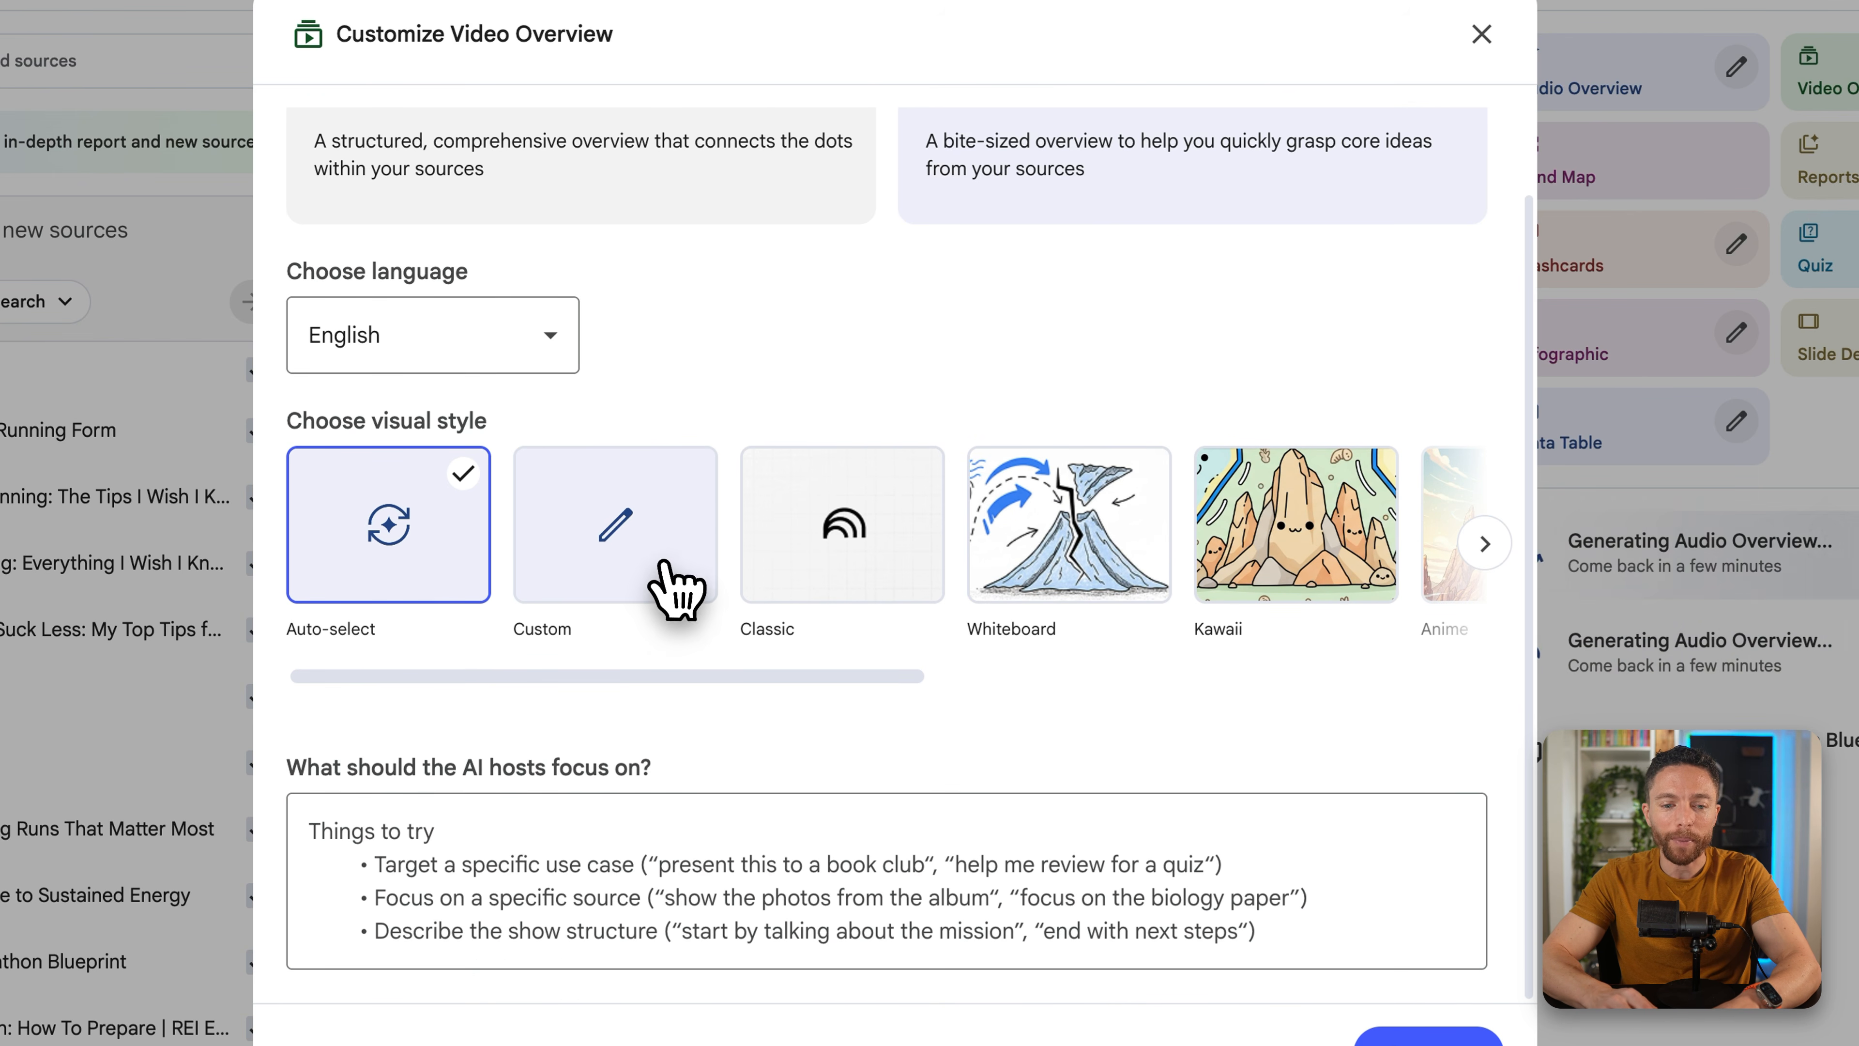
scroll(665, 564, right, 7)
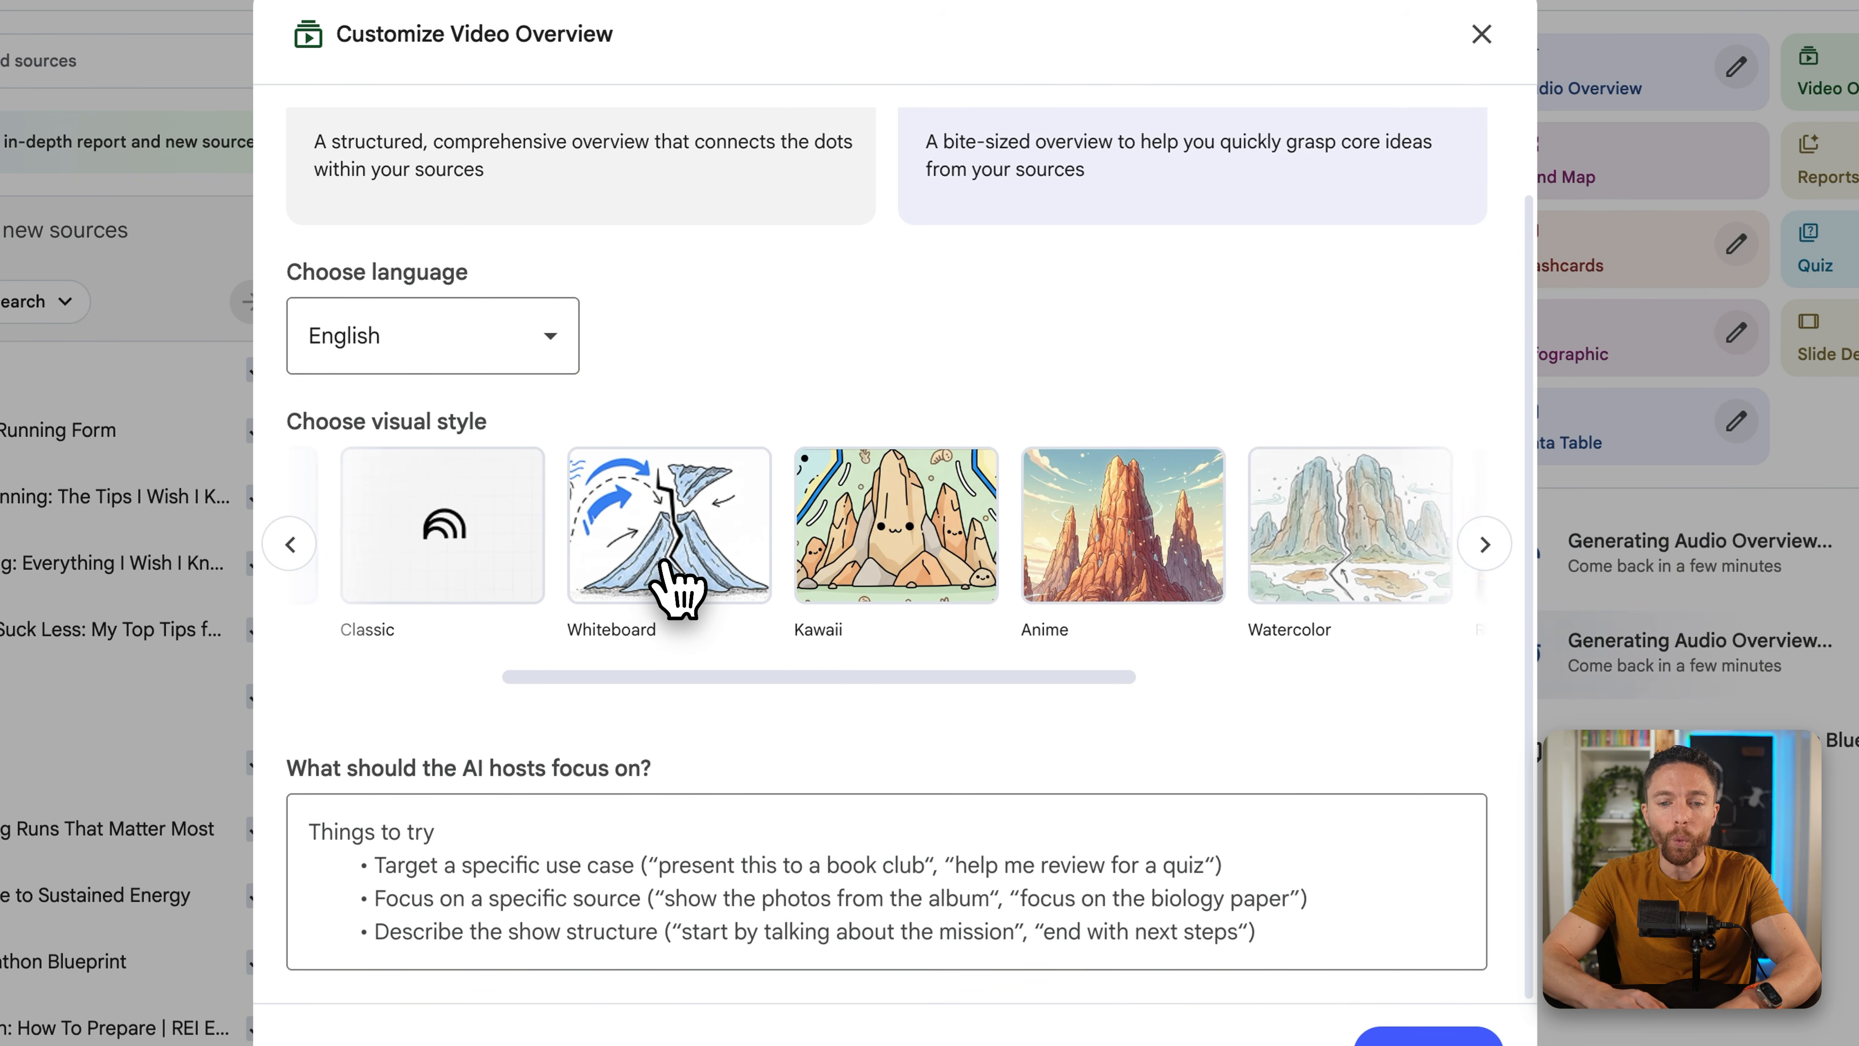
scroll(677, 586, right, 9)
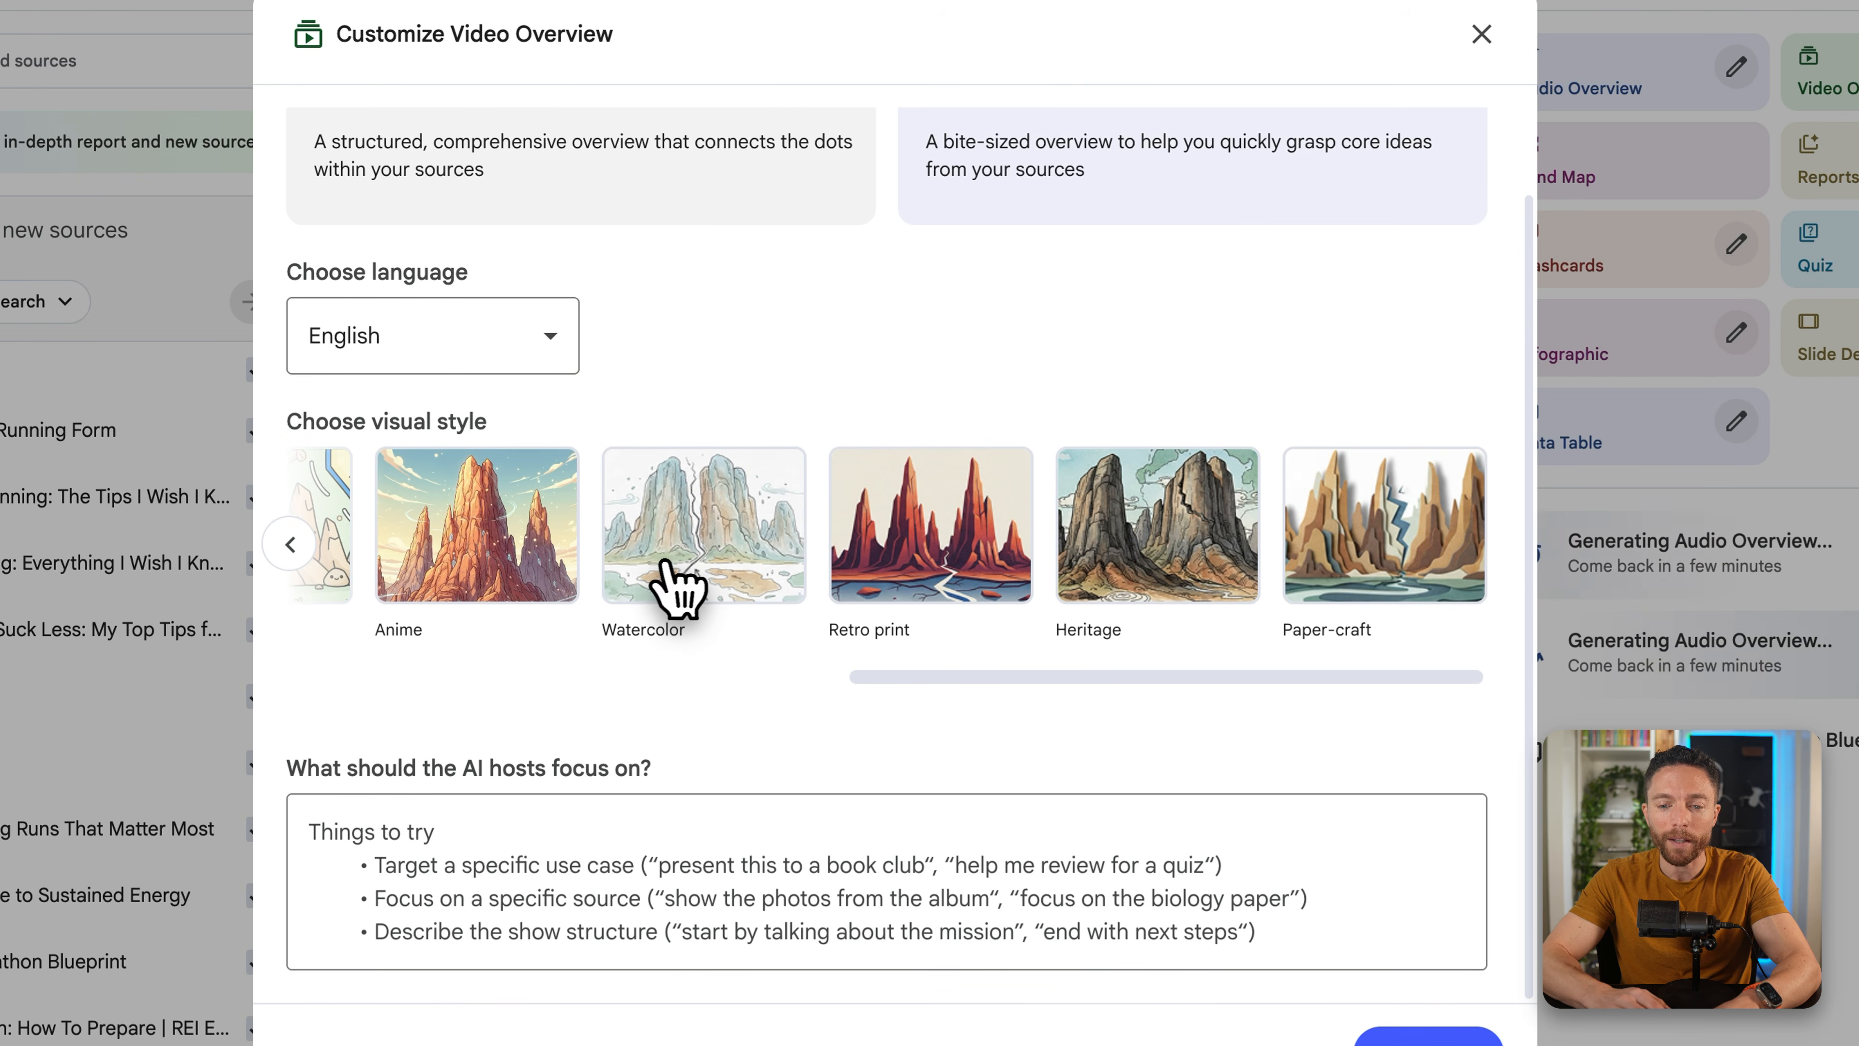
scroll(872, 556, left, 14)
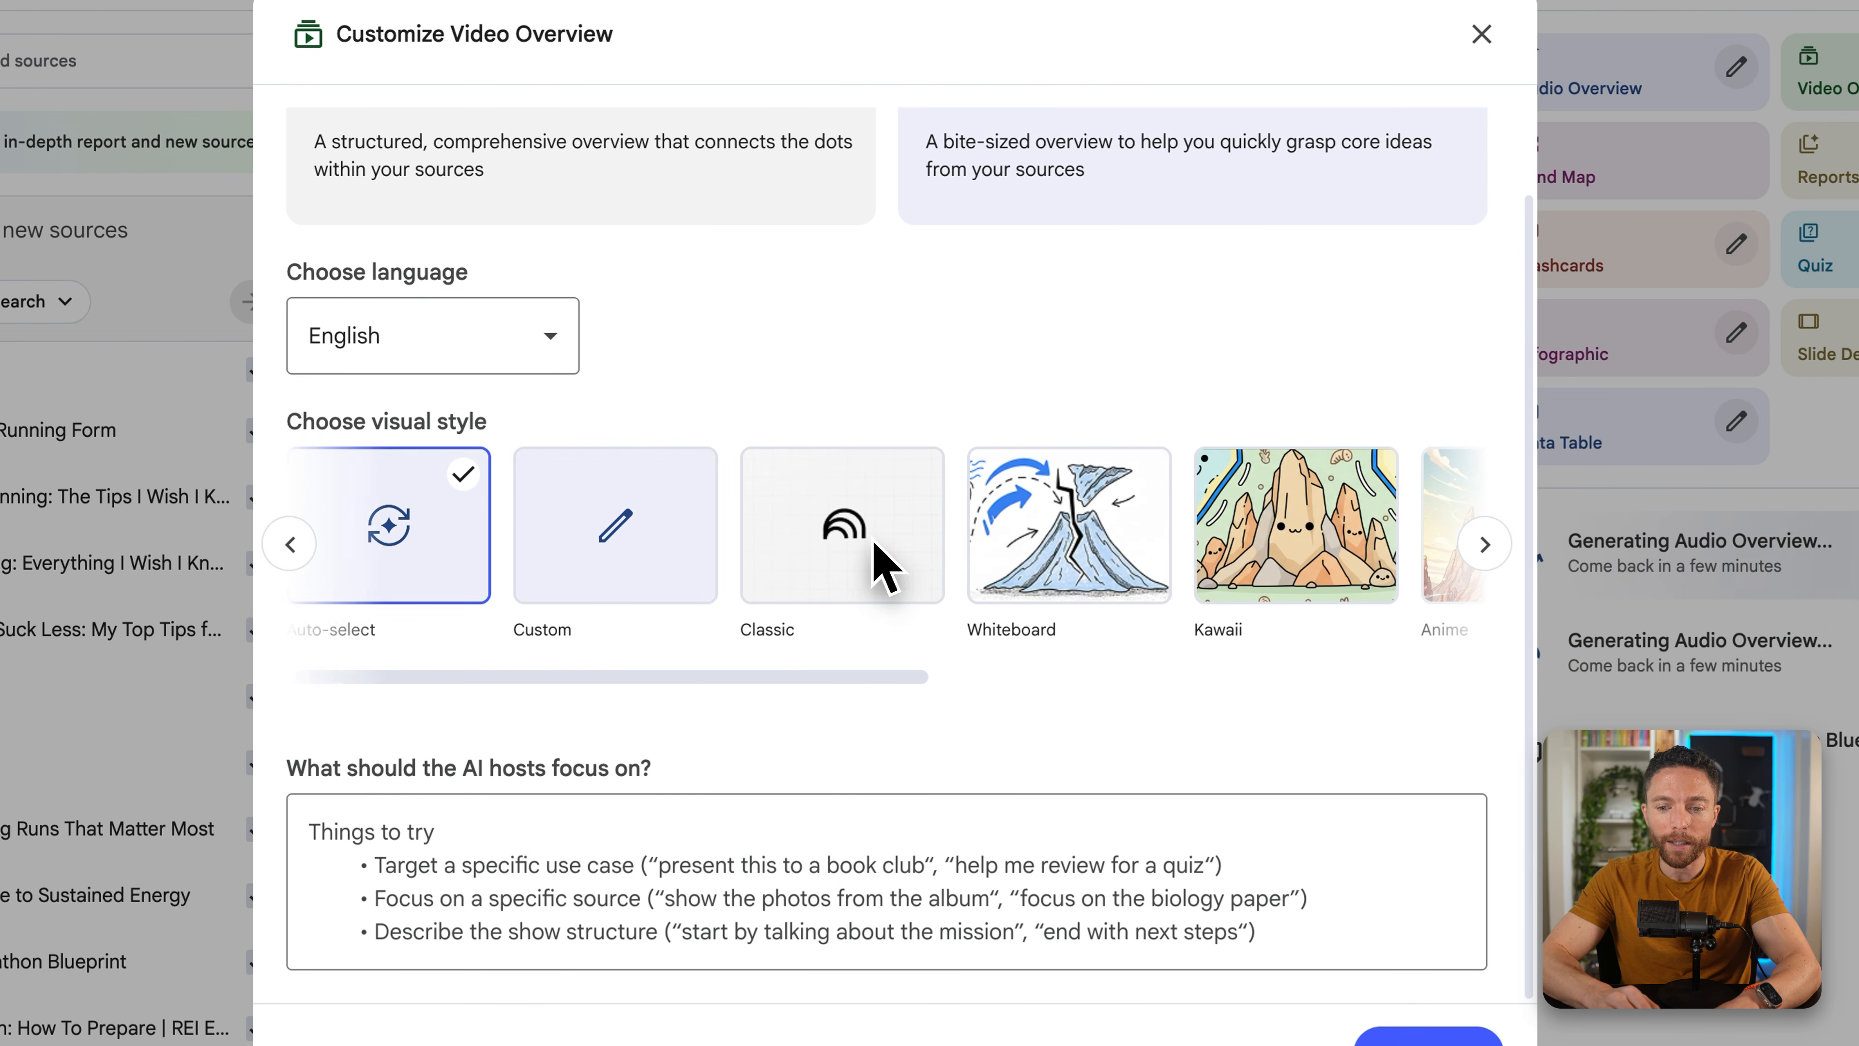
scroll(1098, 549, right, 14)
scroll(988, 564, left, 9)
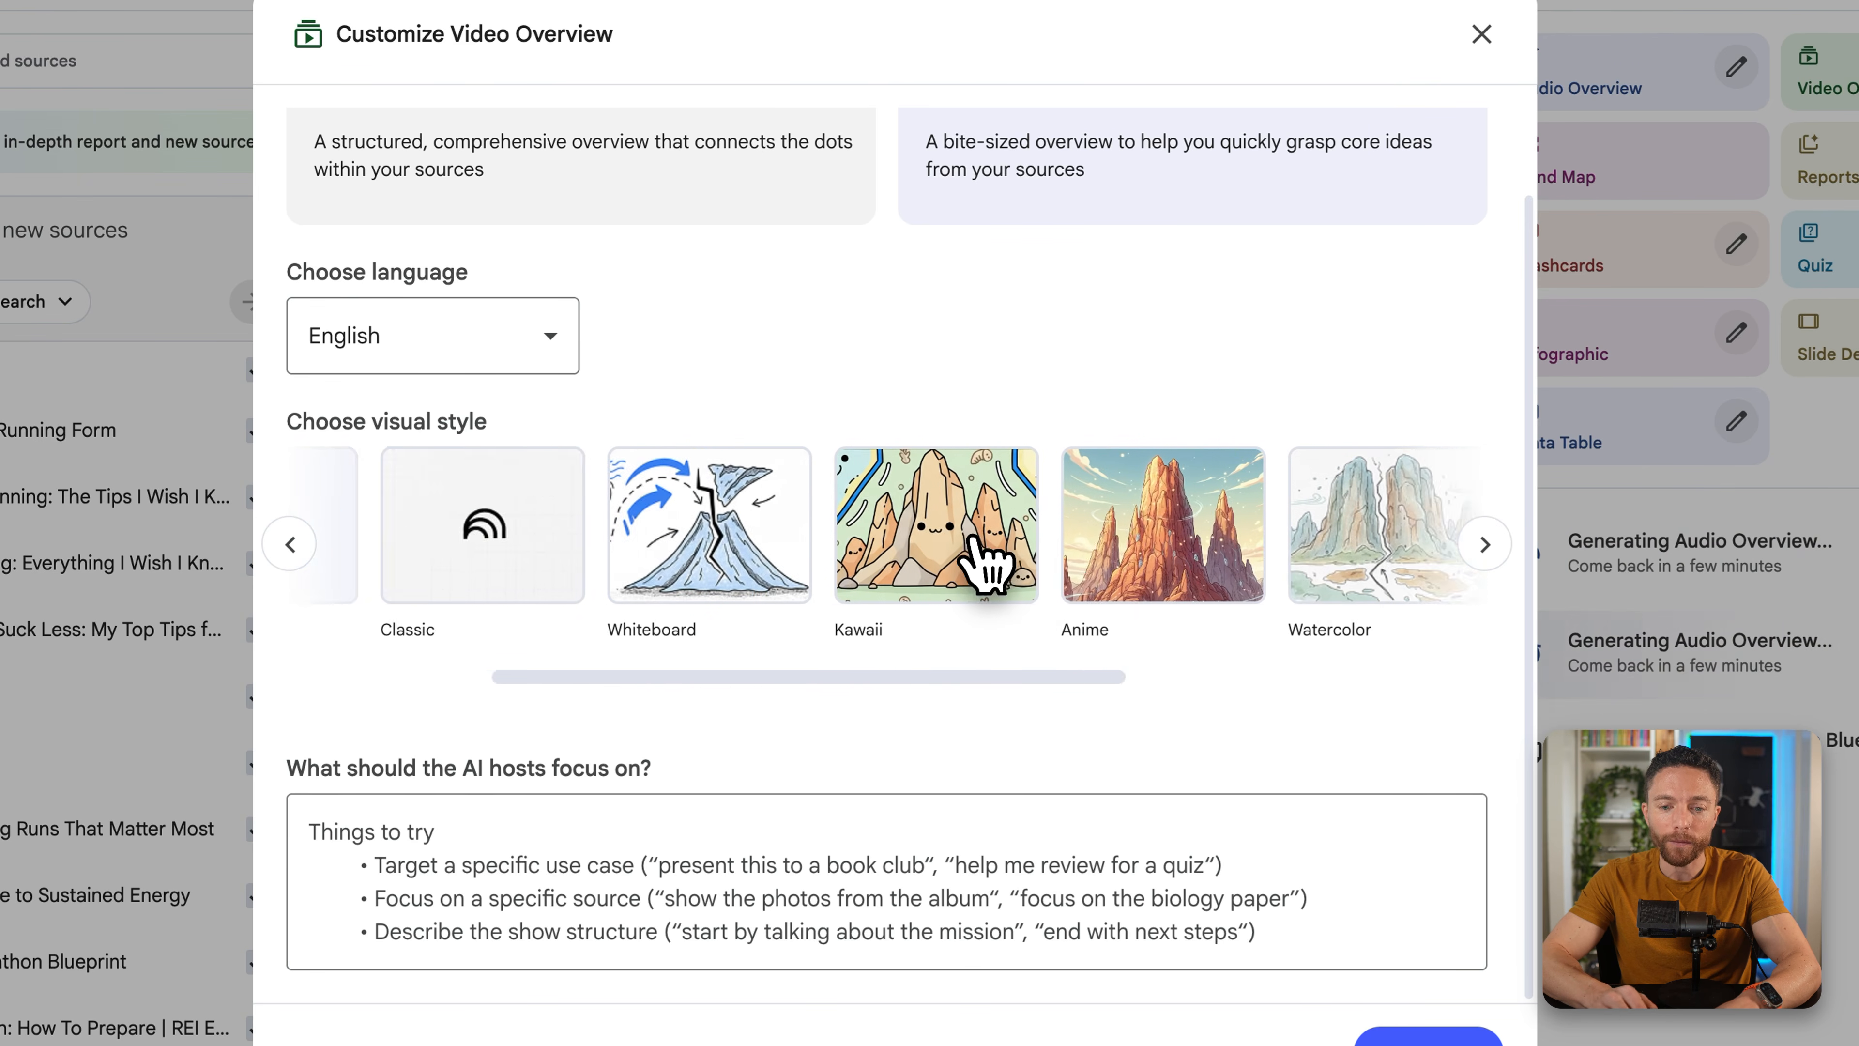
scroll(984, 558, left, 5)
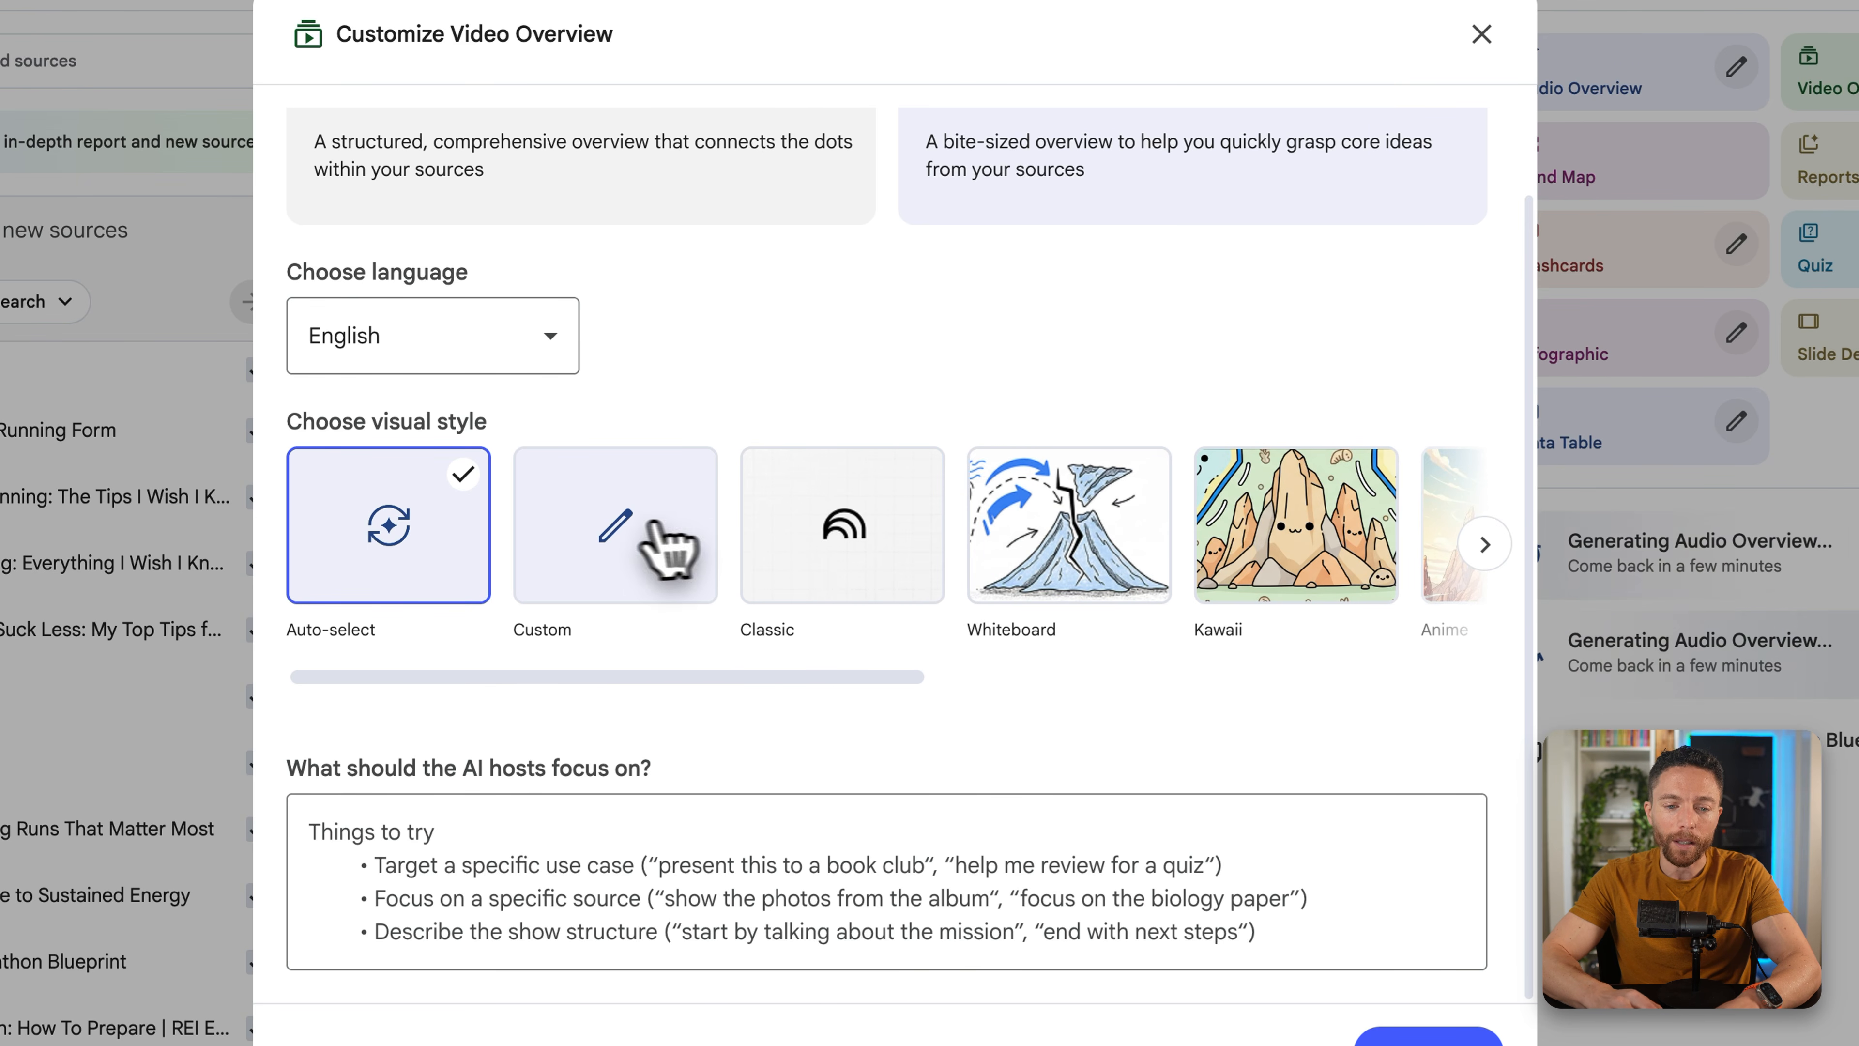
Step: Generate the video overview in the Anime visual style with the hosts' prompt "Focus on running form"
click(631, 551)
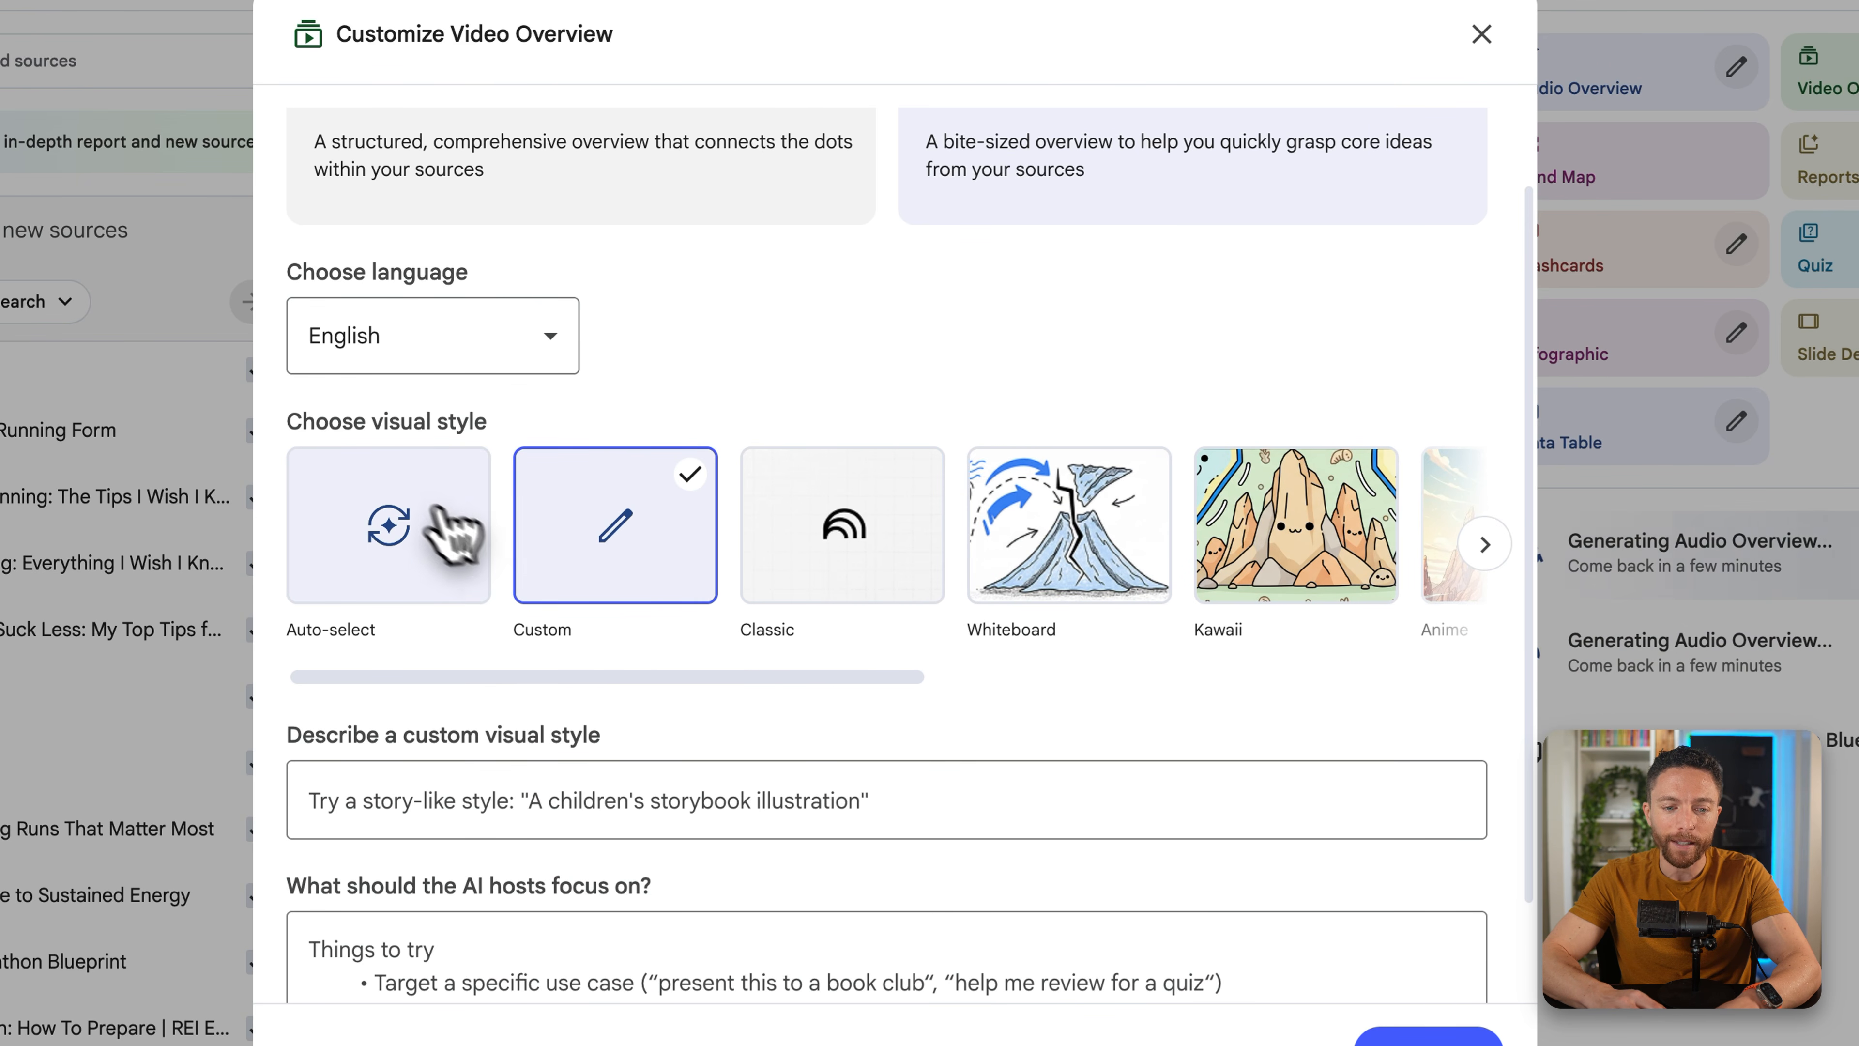
scroll(974, 549, right, 6)
scroll(984, 528, right, 2)
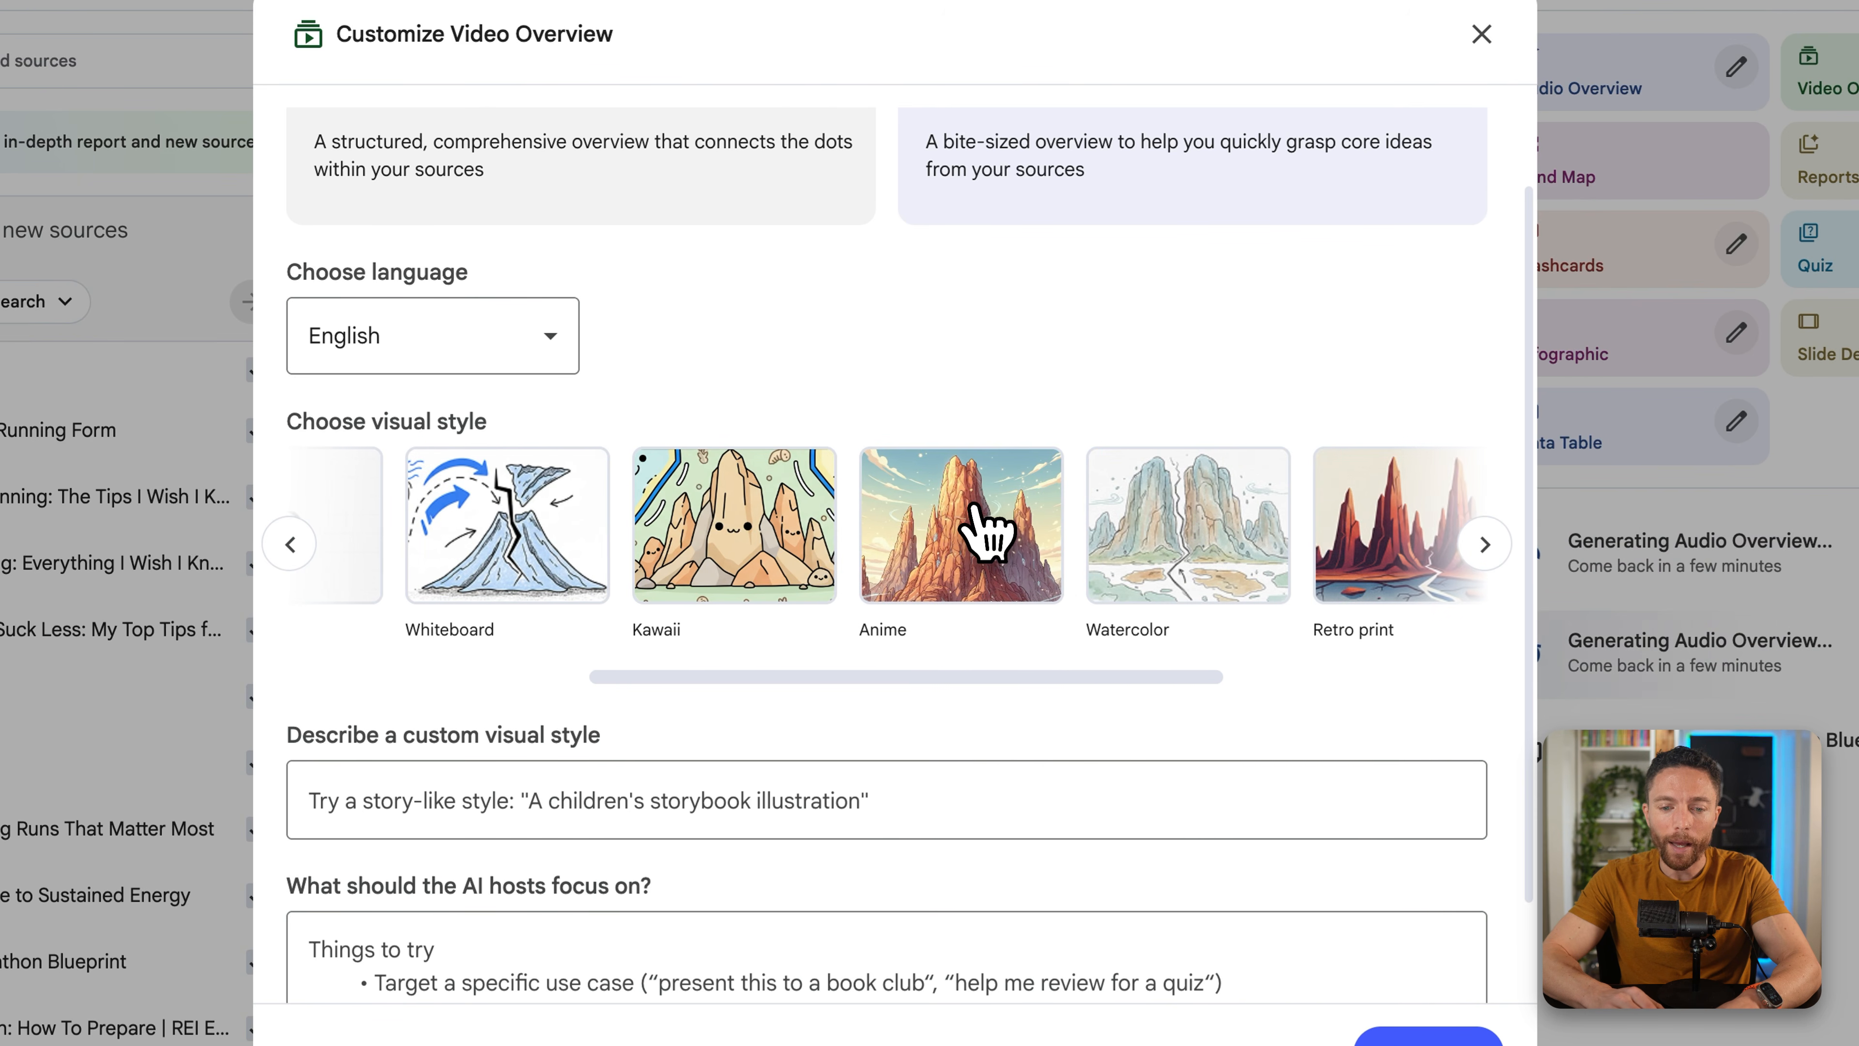
click(966, 534)
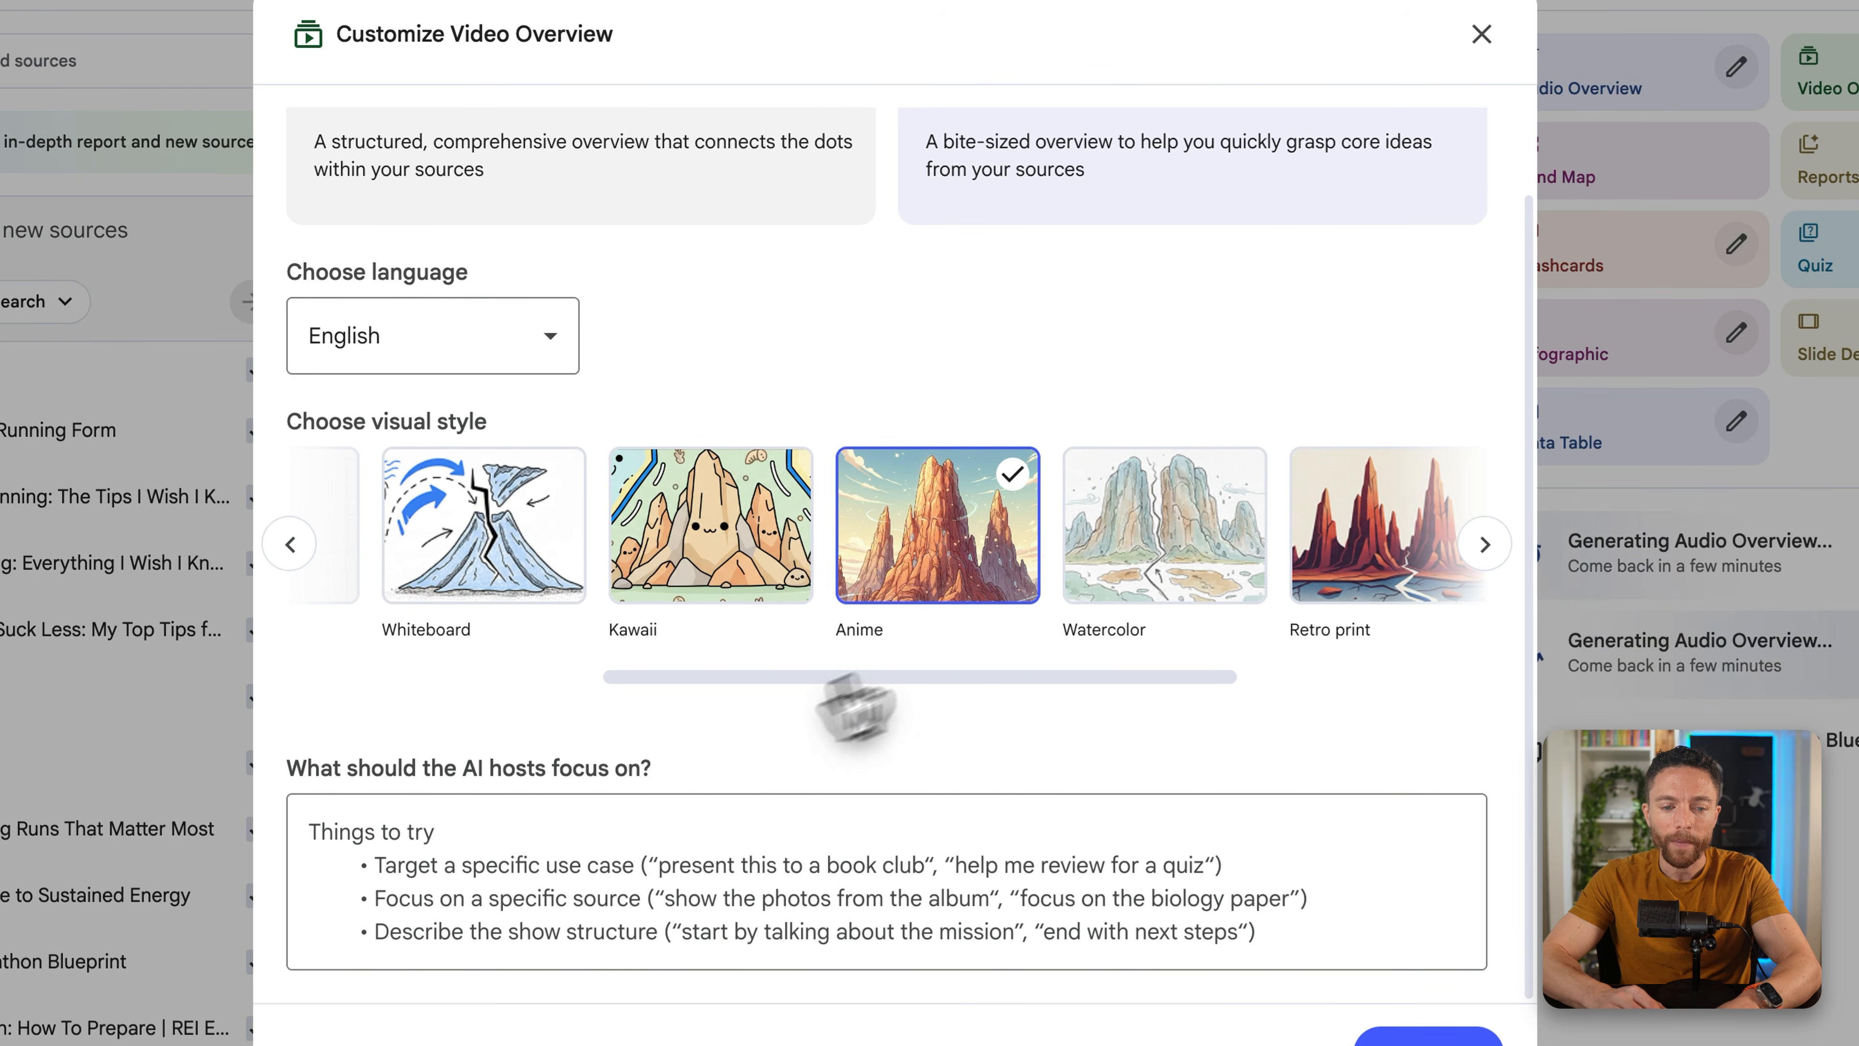
click(467, 828)
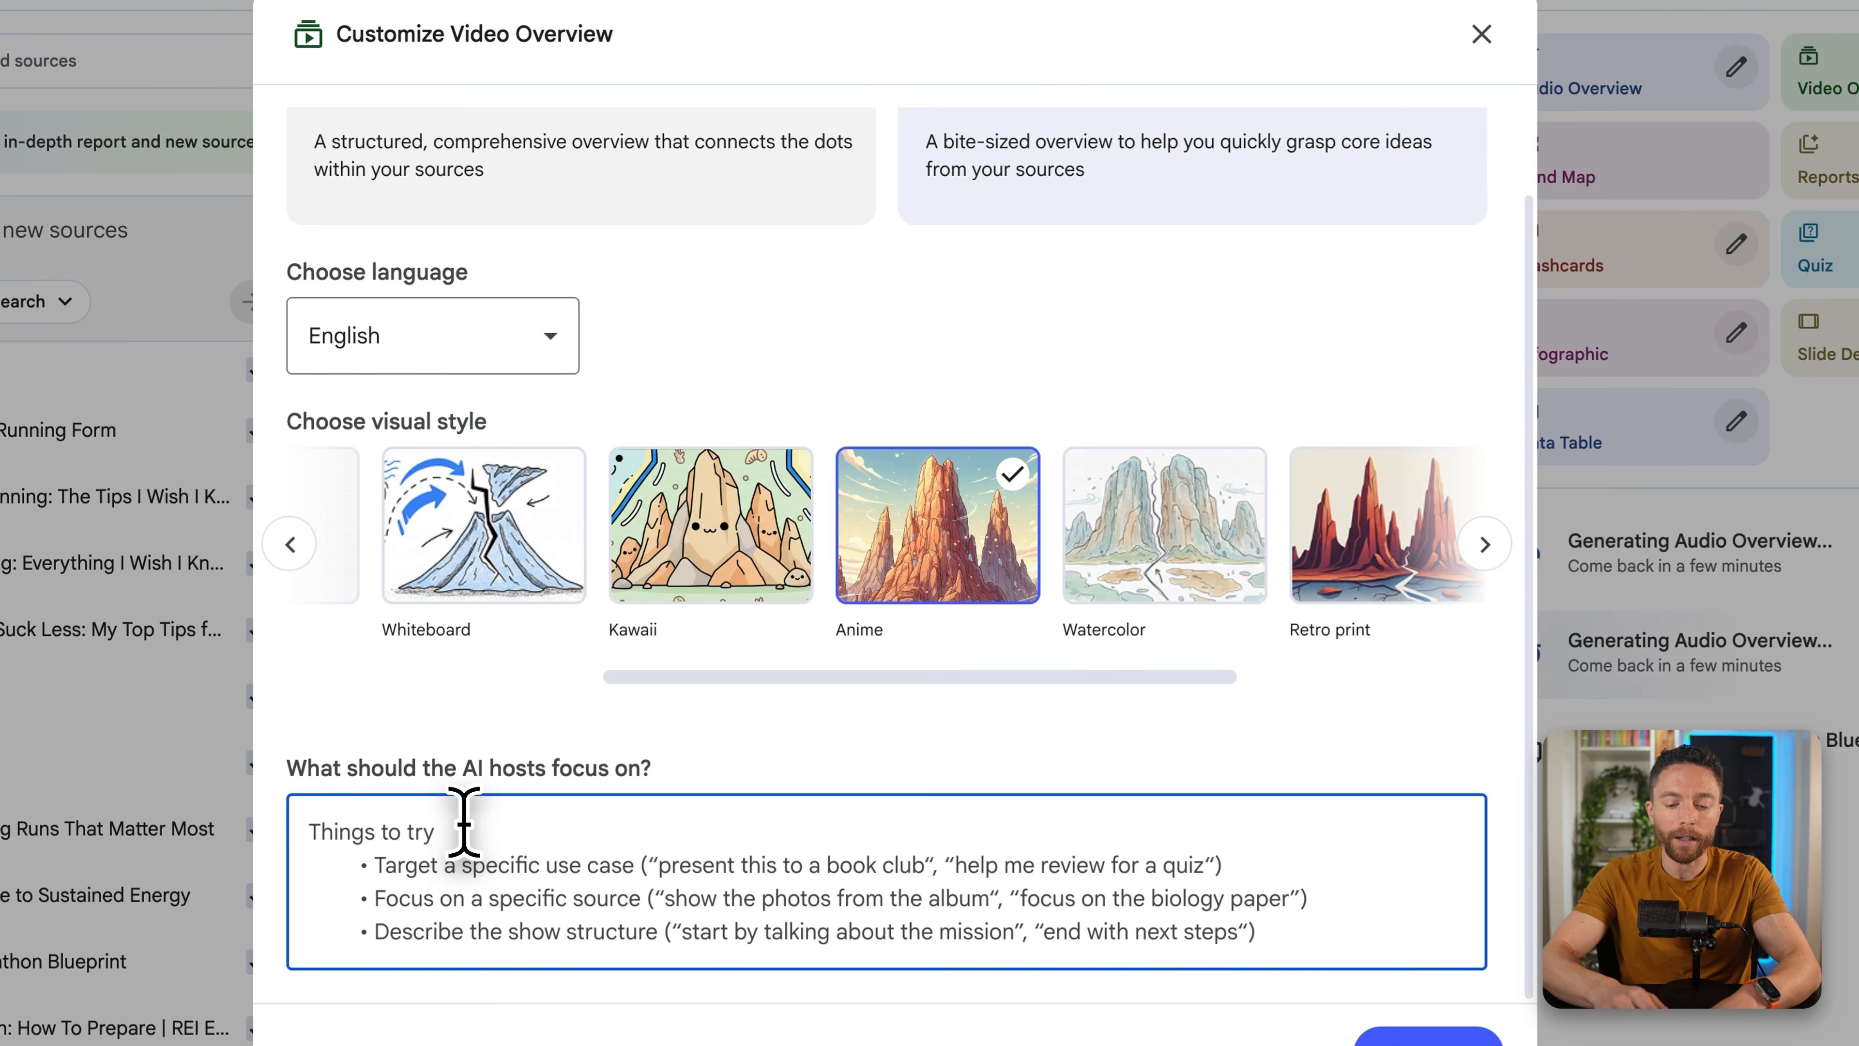
text(Focus on running form)
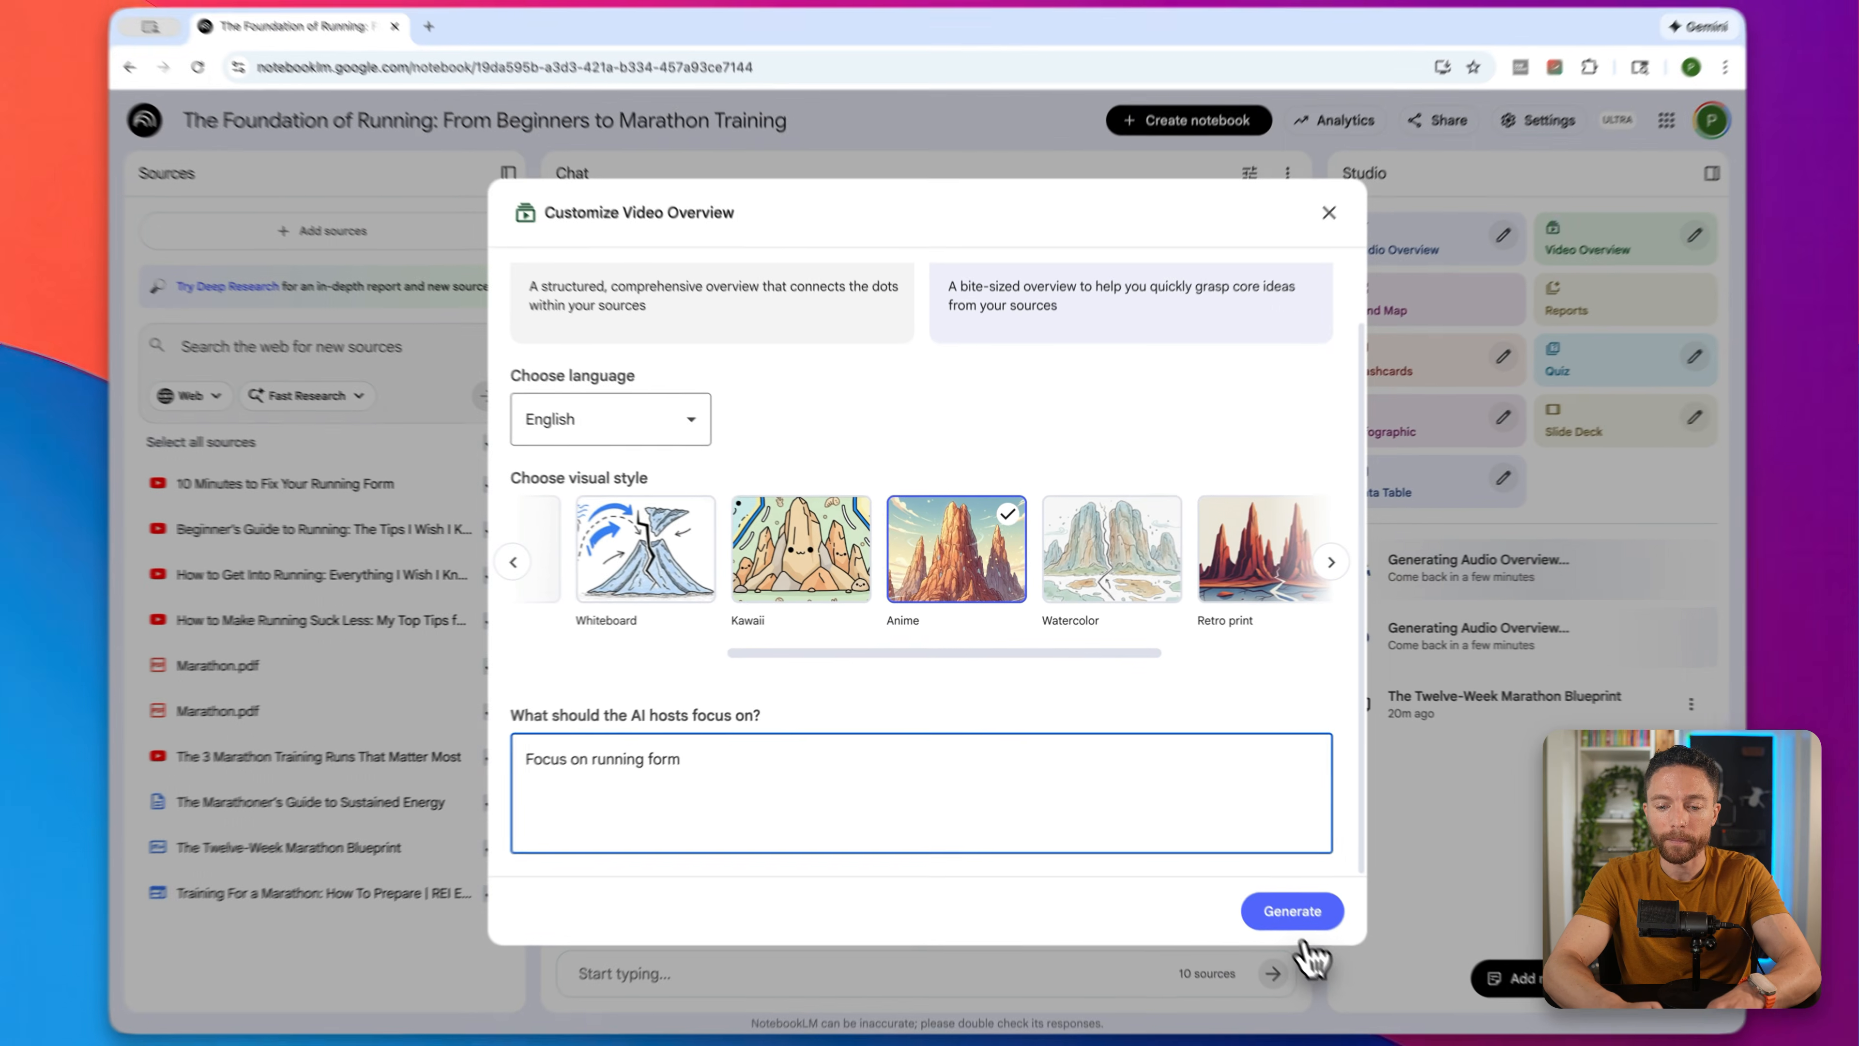
click(1428, 1036)
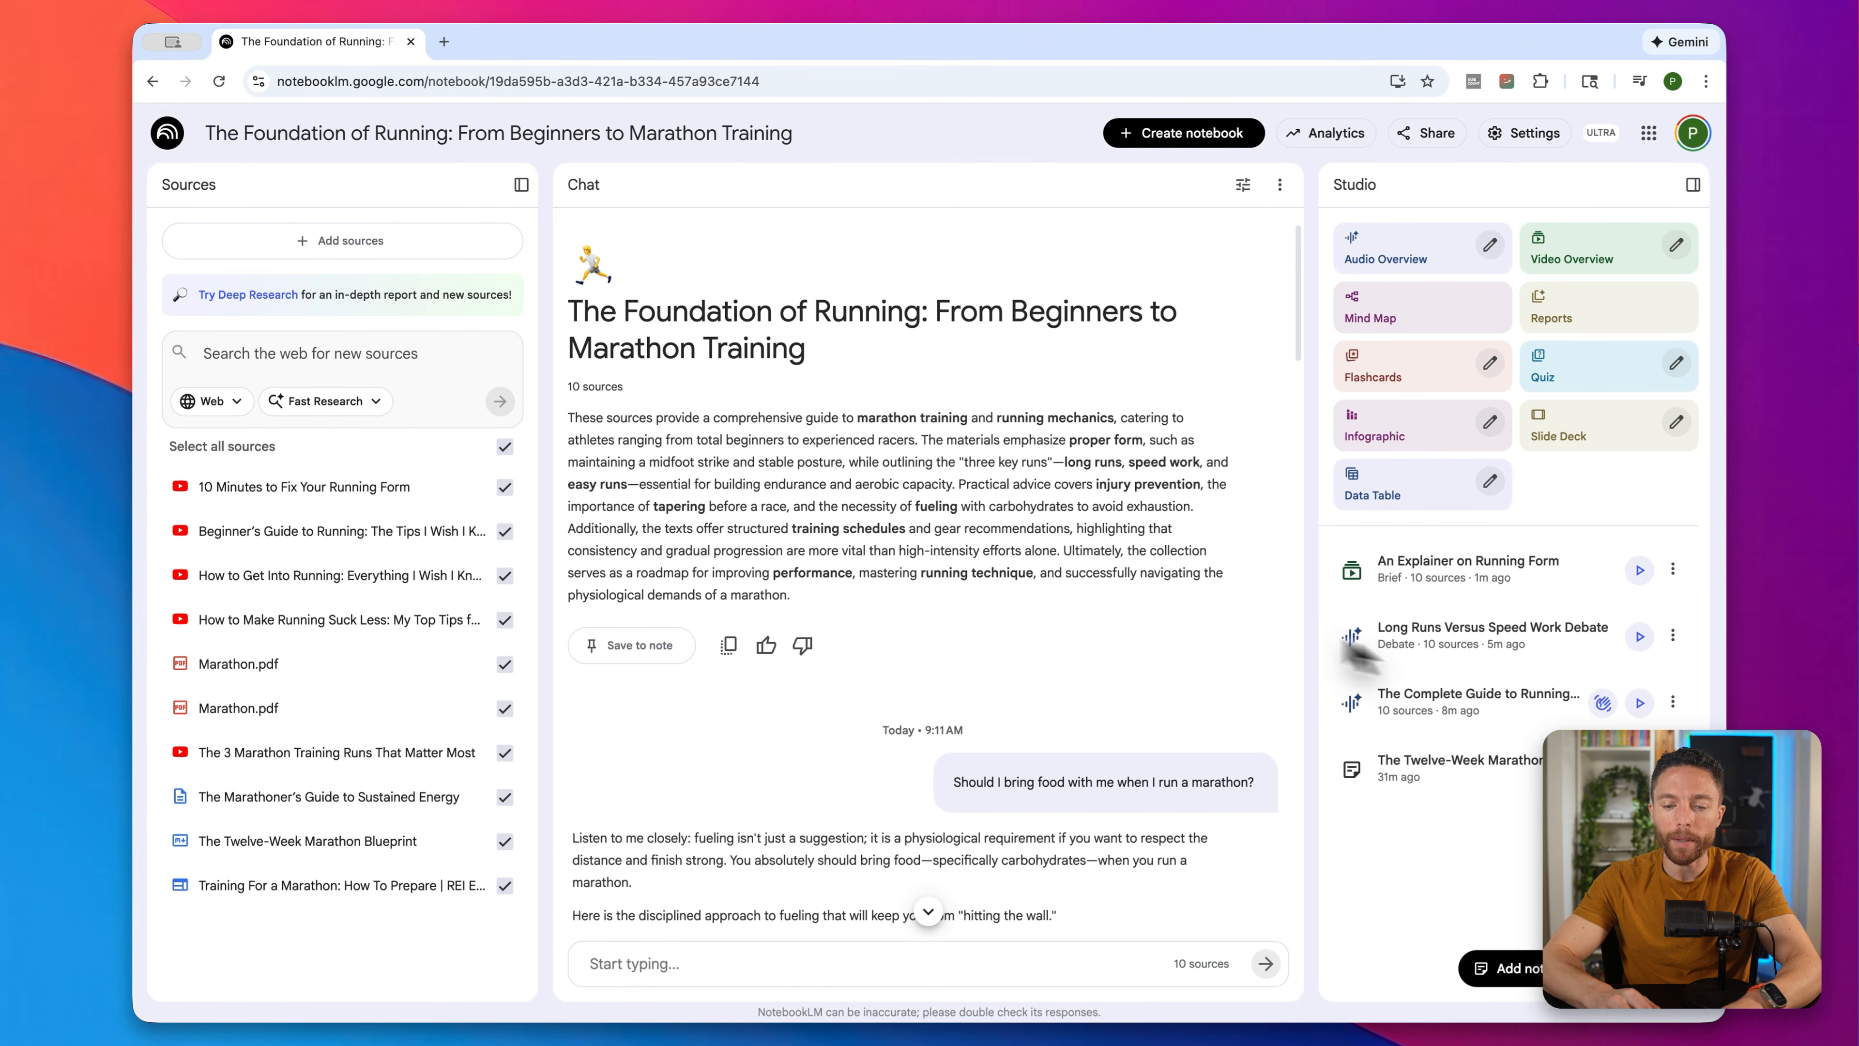
Step: Review the chat history and its deletion option, and play the An Explainer on Running Form video
scroll(1028, 564, down, 20)
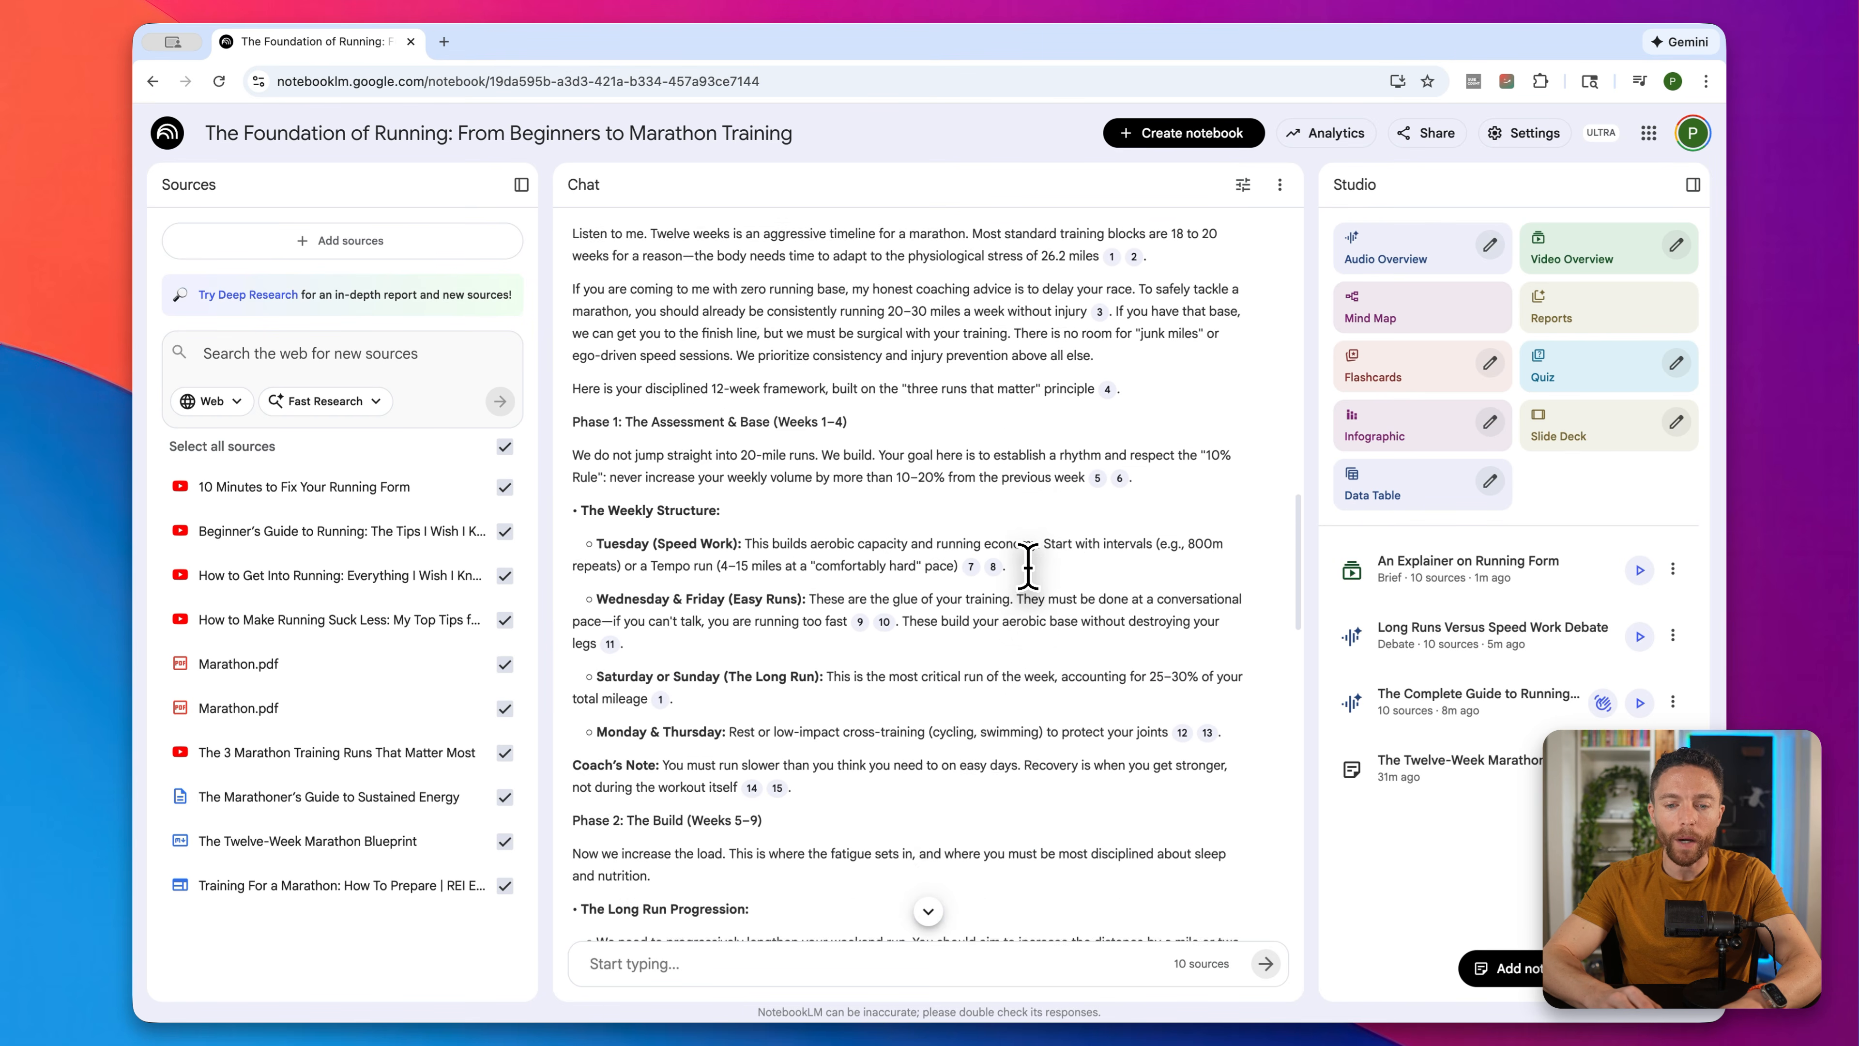
scroll(1028, 566, down, 15)
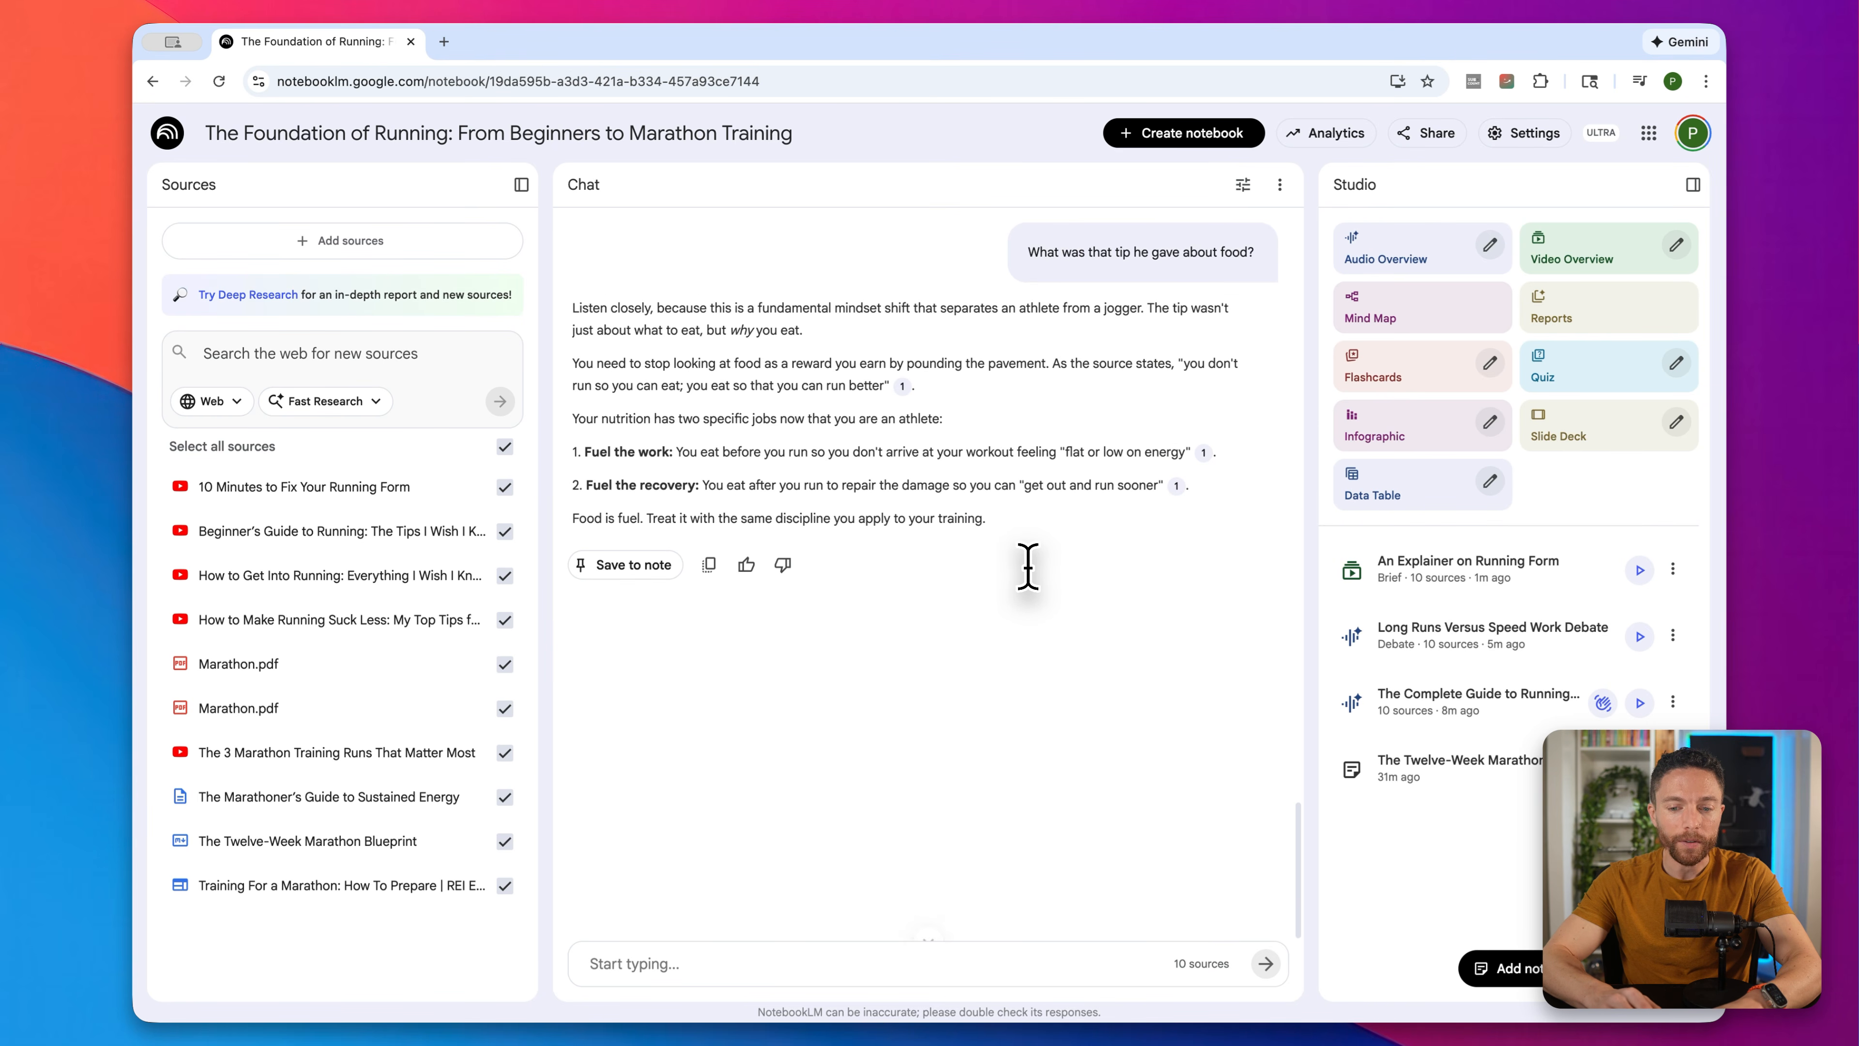
scroll(1028, 567, up, 20)
scroll(1028, 565, up, 4)
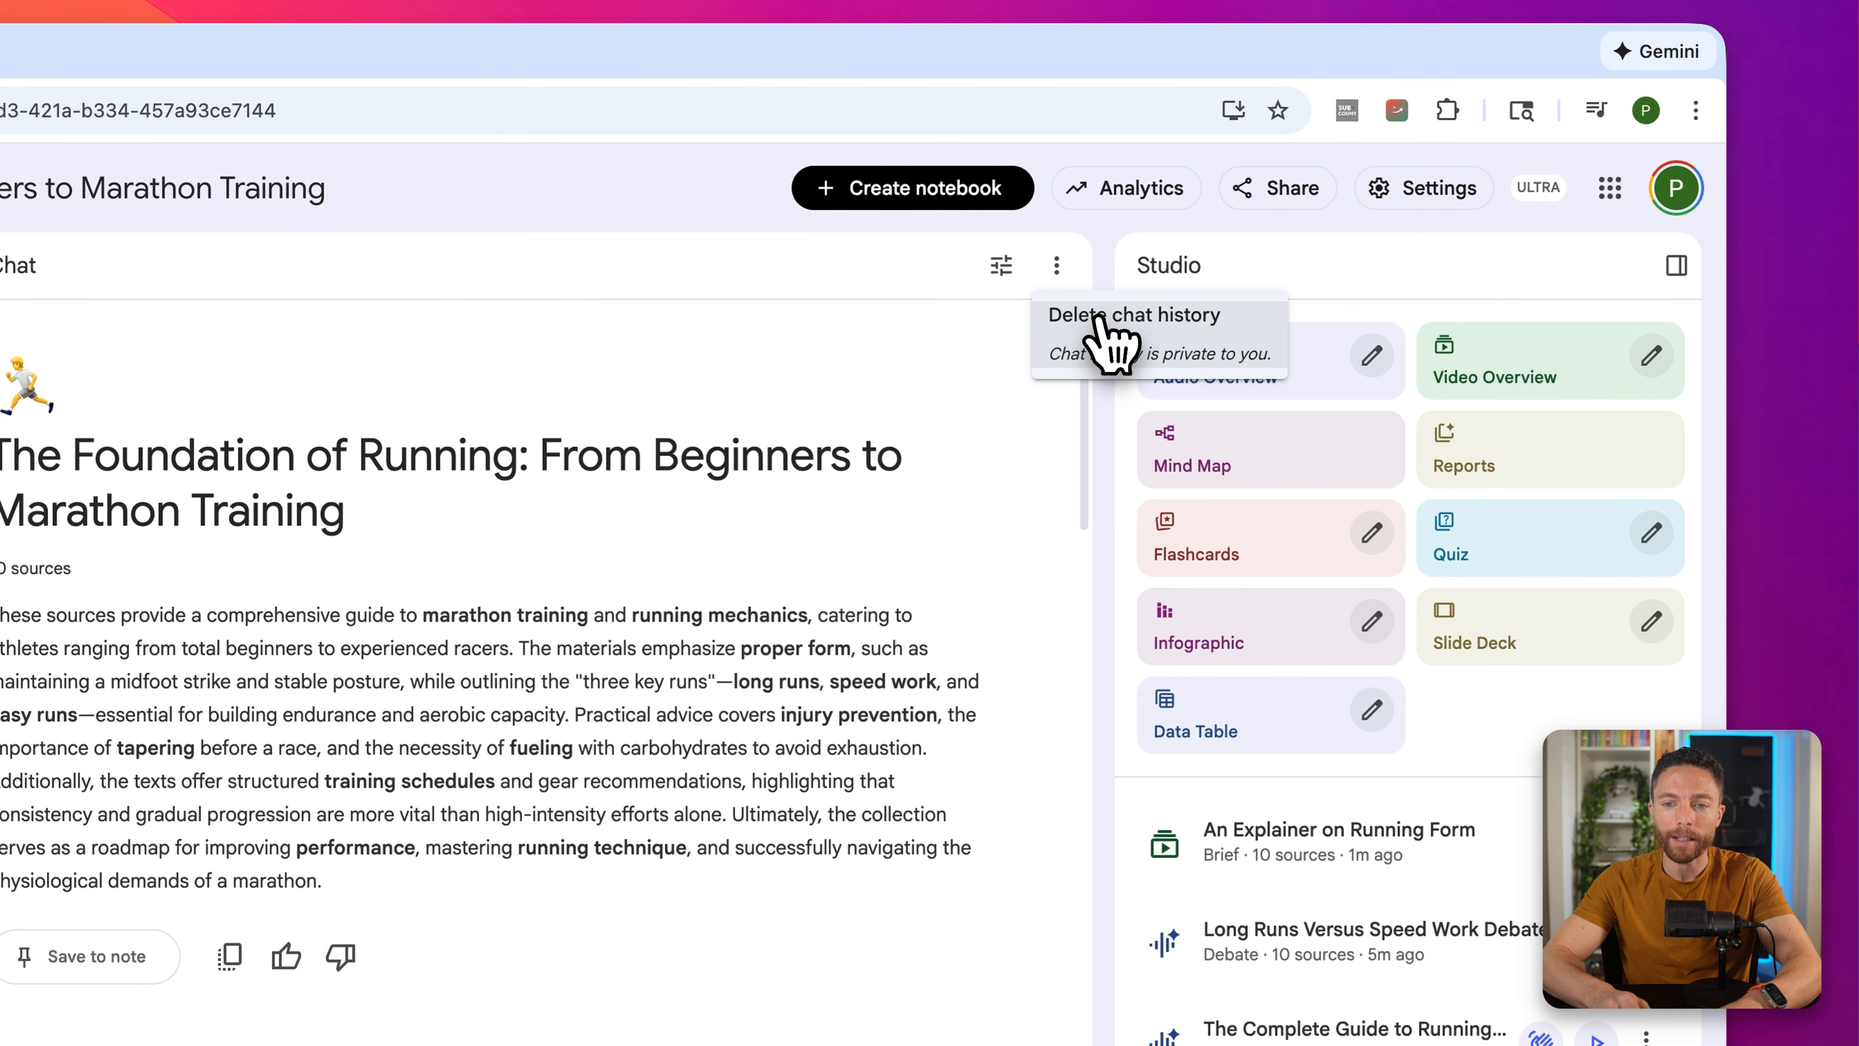
click(1103, 273)
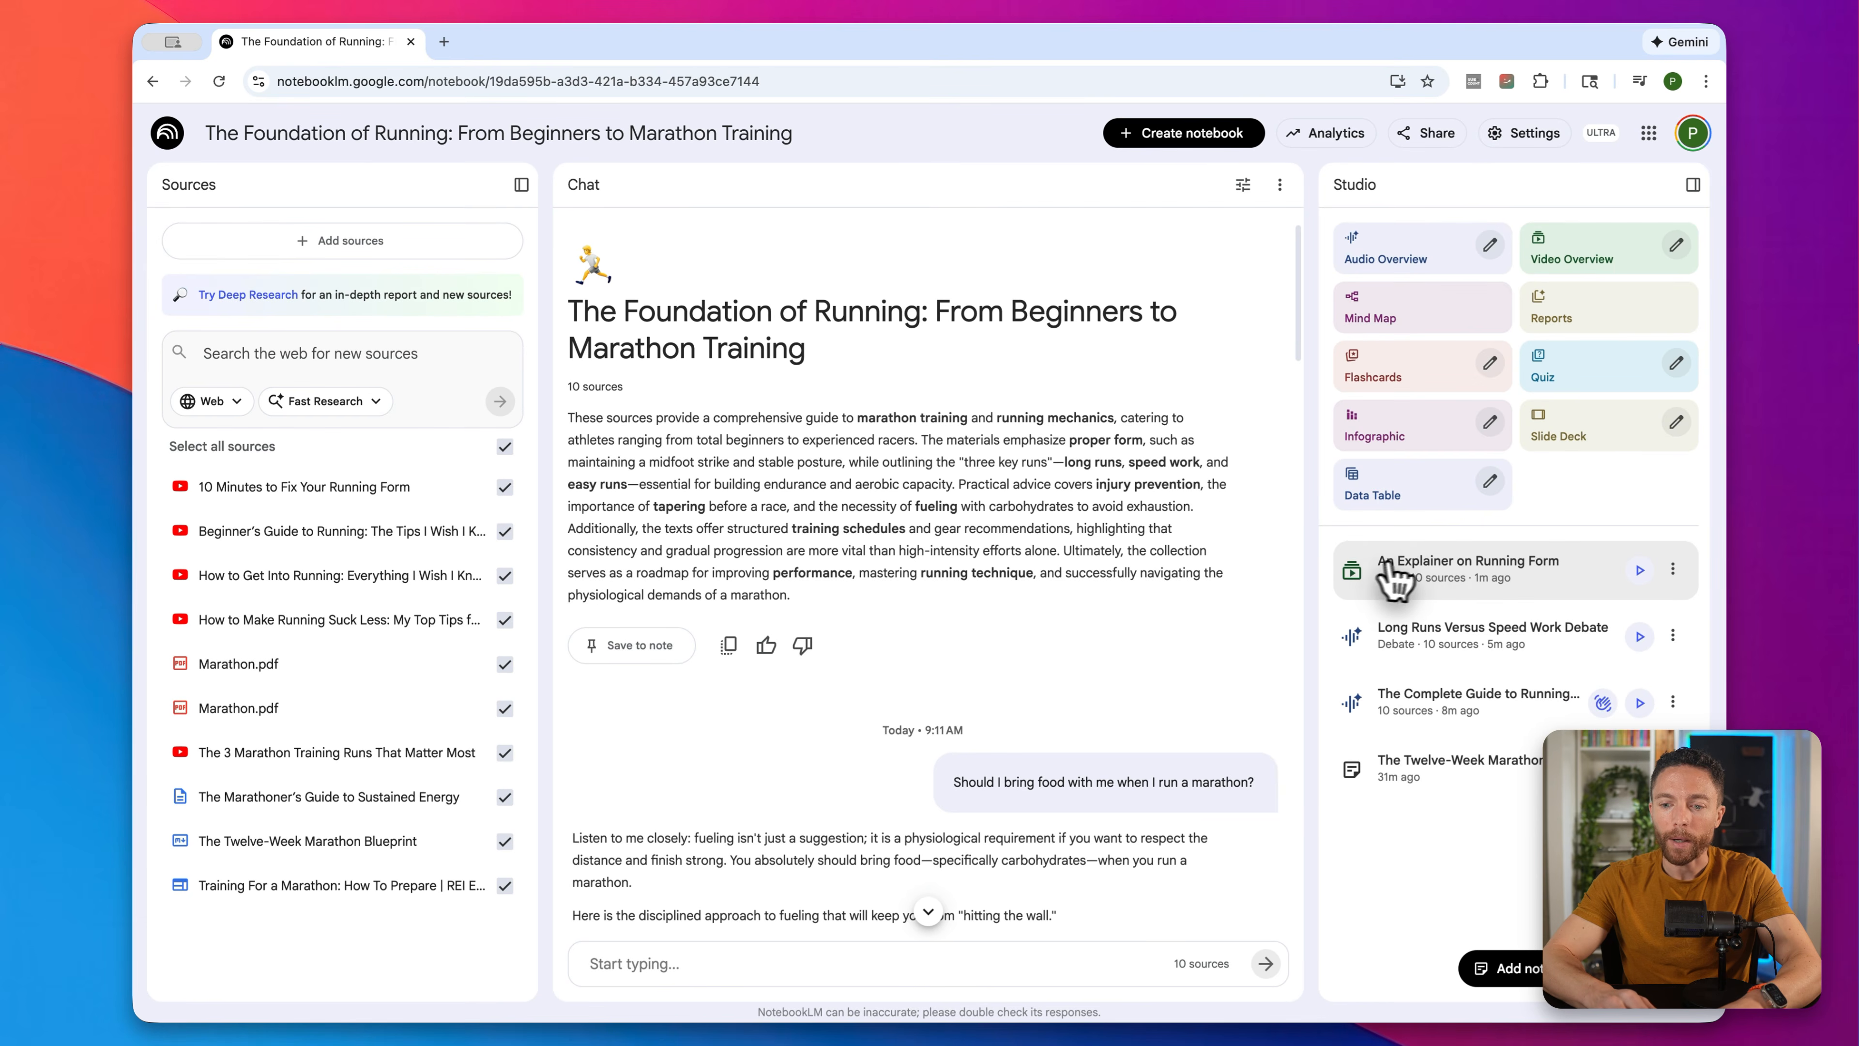
click(1639, 570)
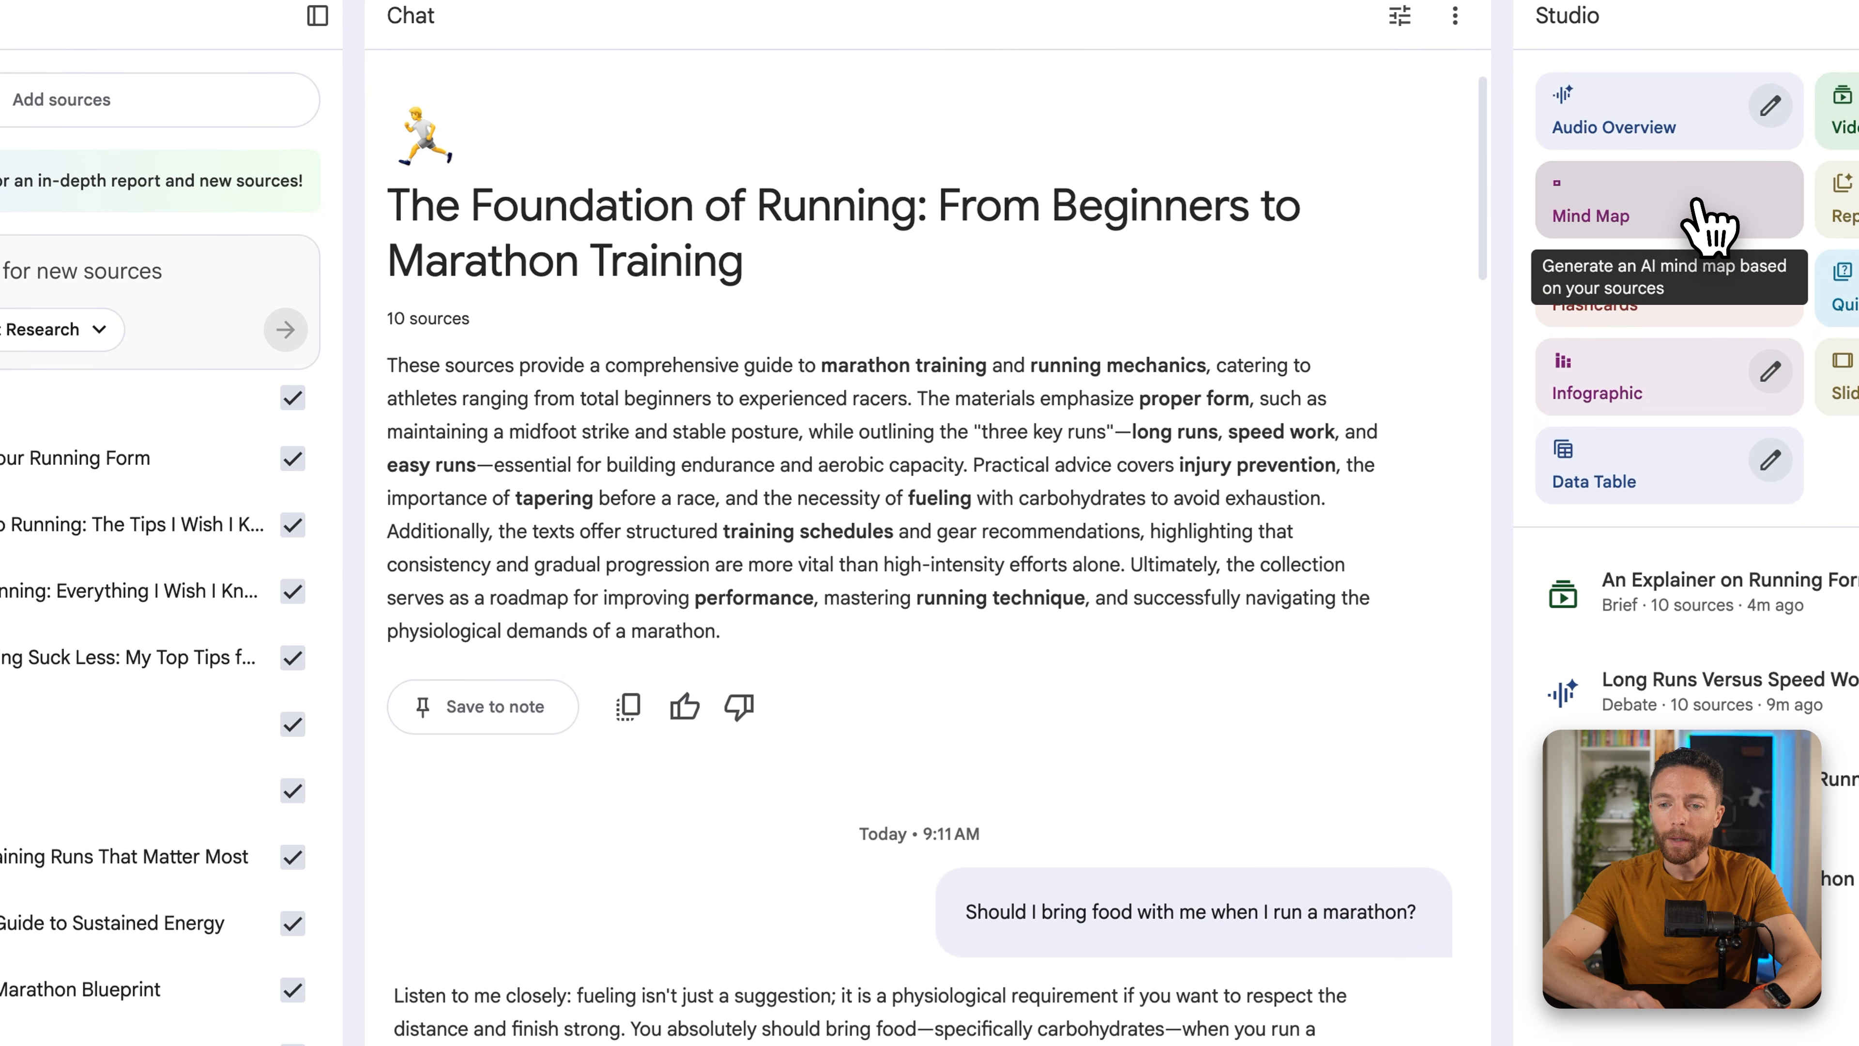
Step: Generate one mind map from all 10 sources and another from a single running-form source
click(1676, 184)
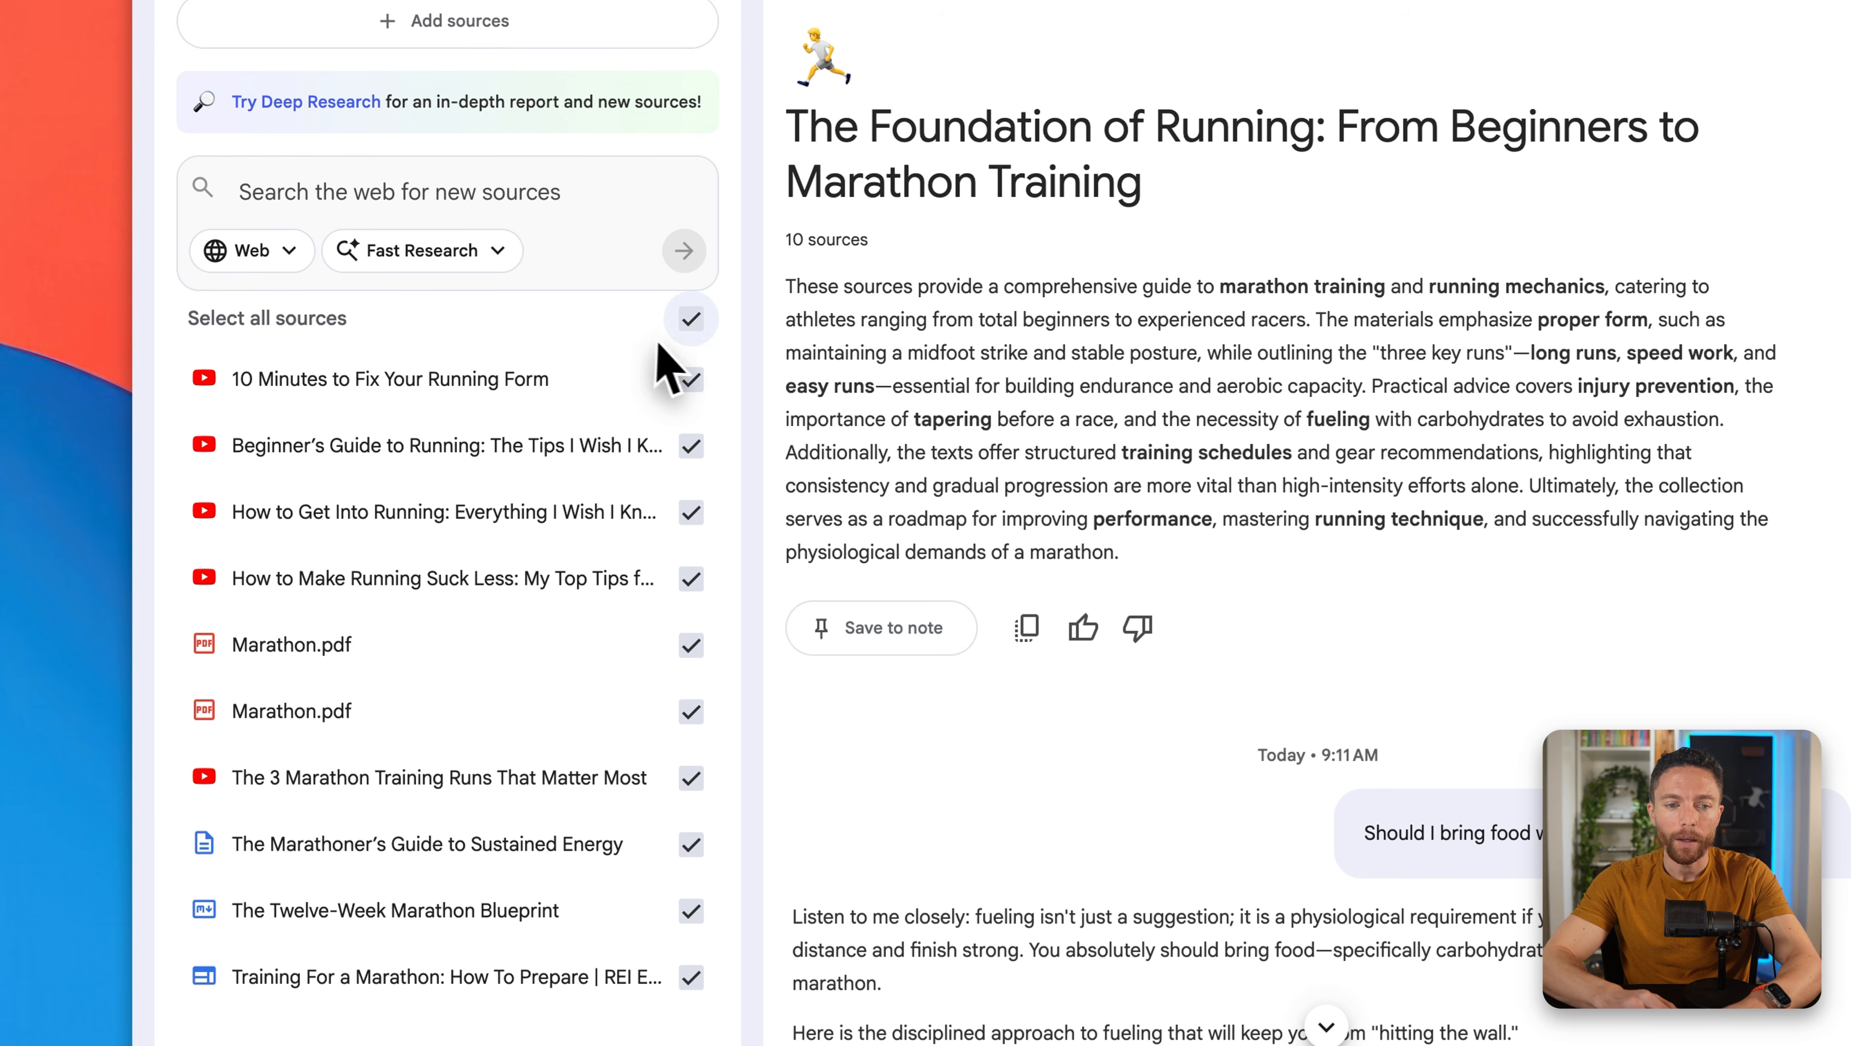
click(685, 324)
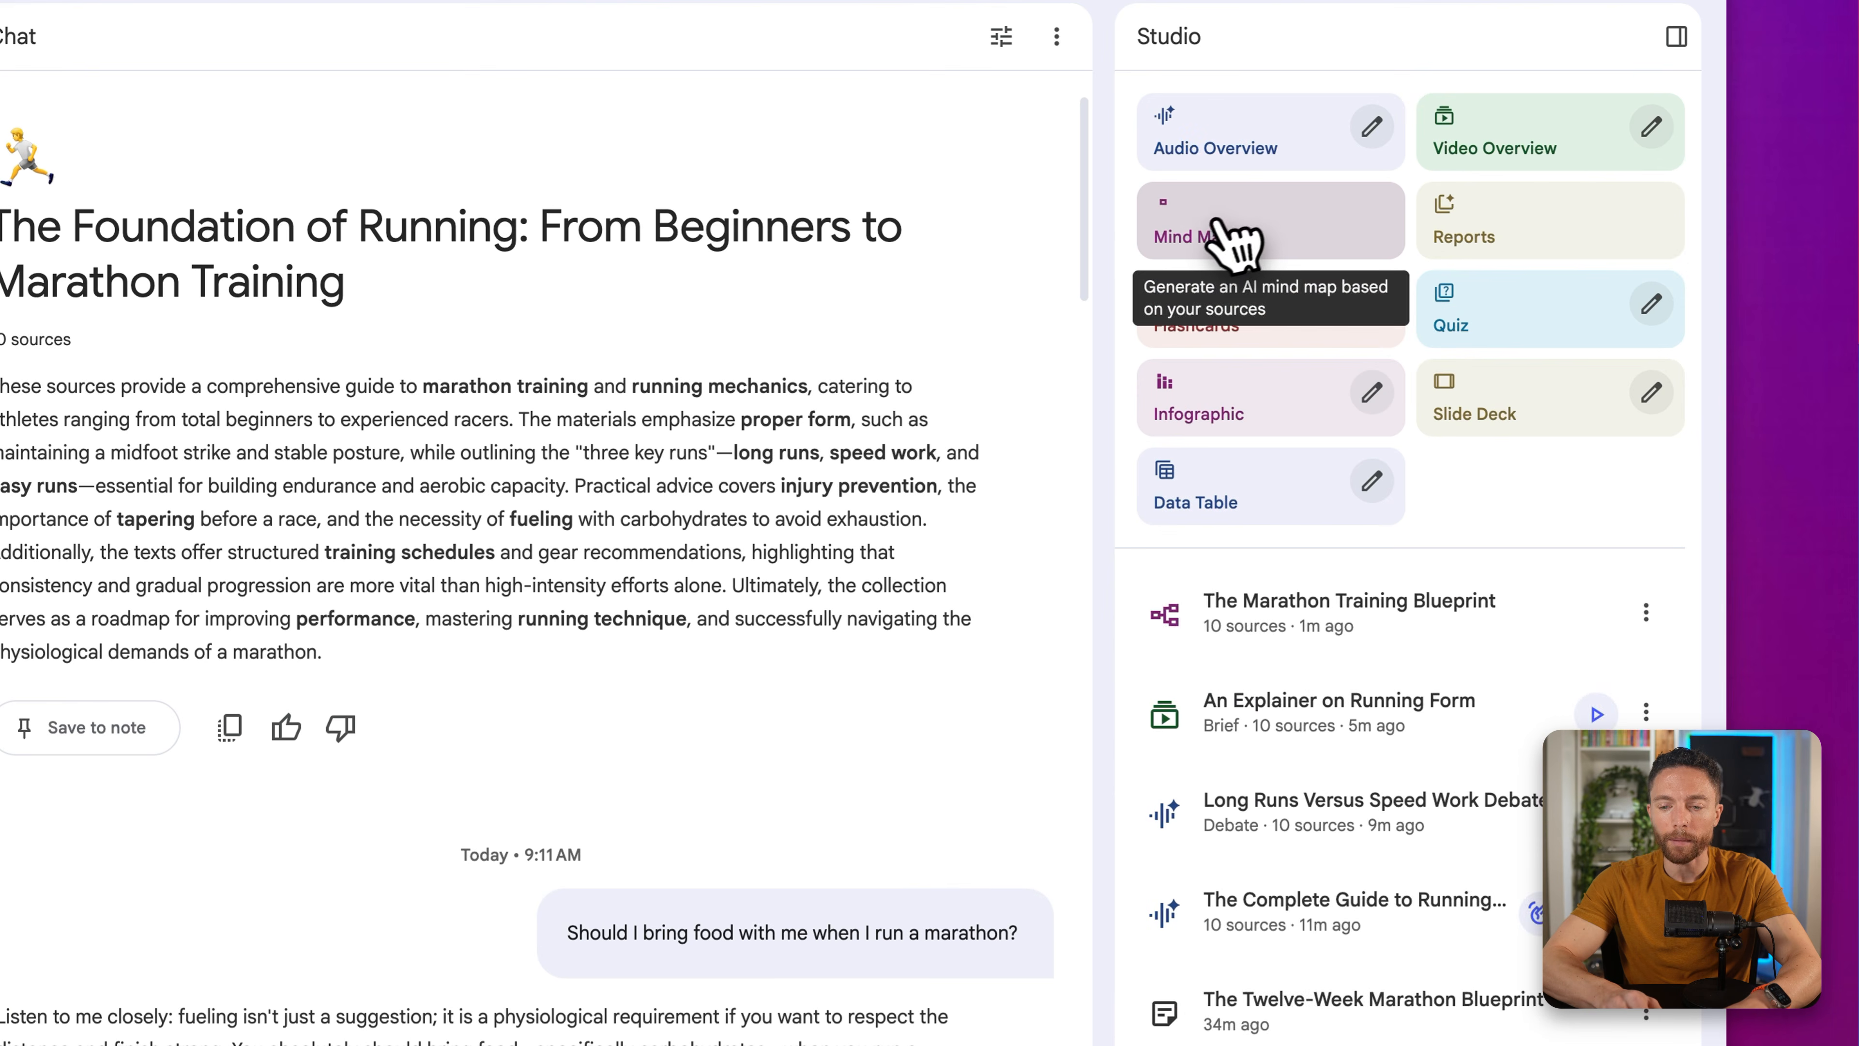
click(1215, 220)
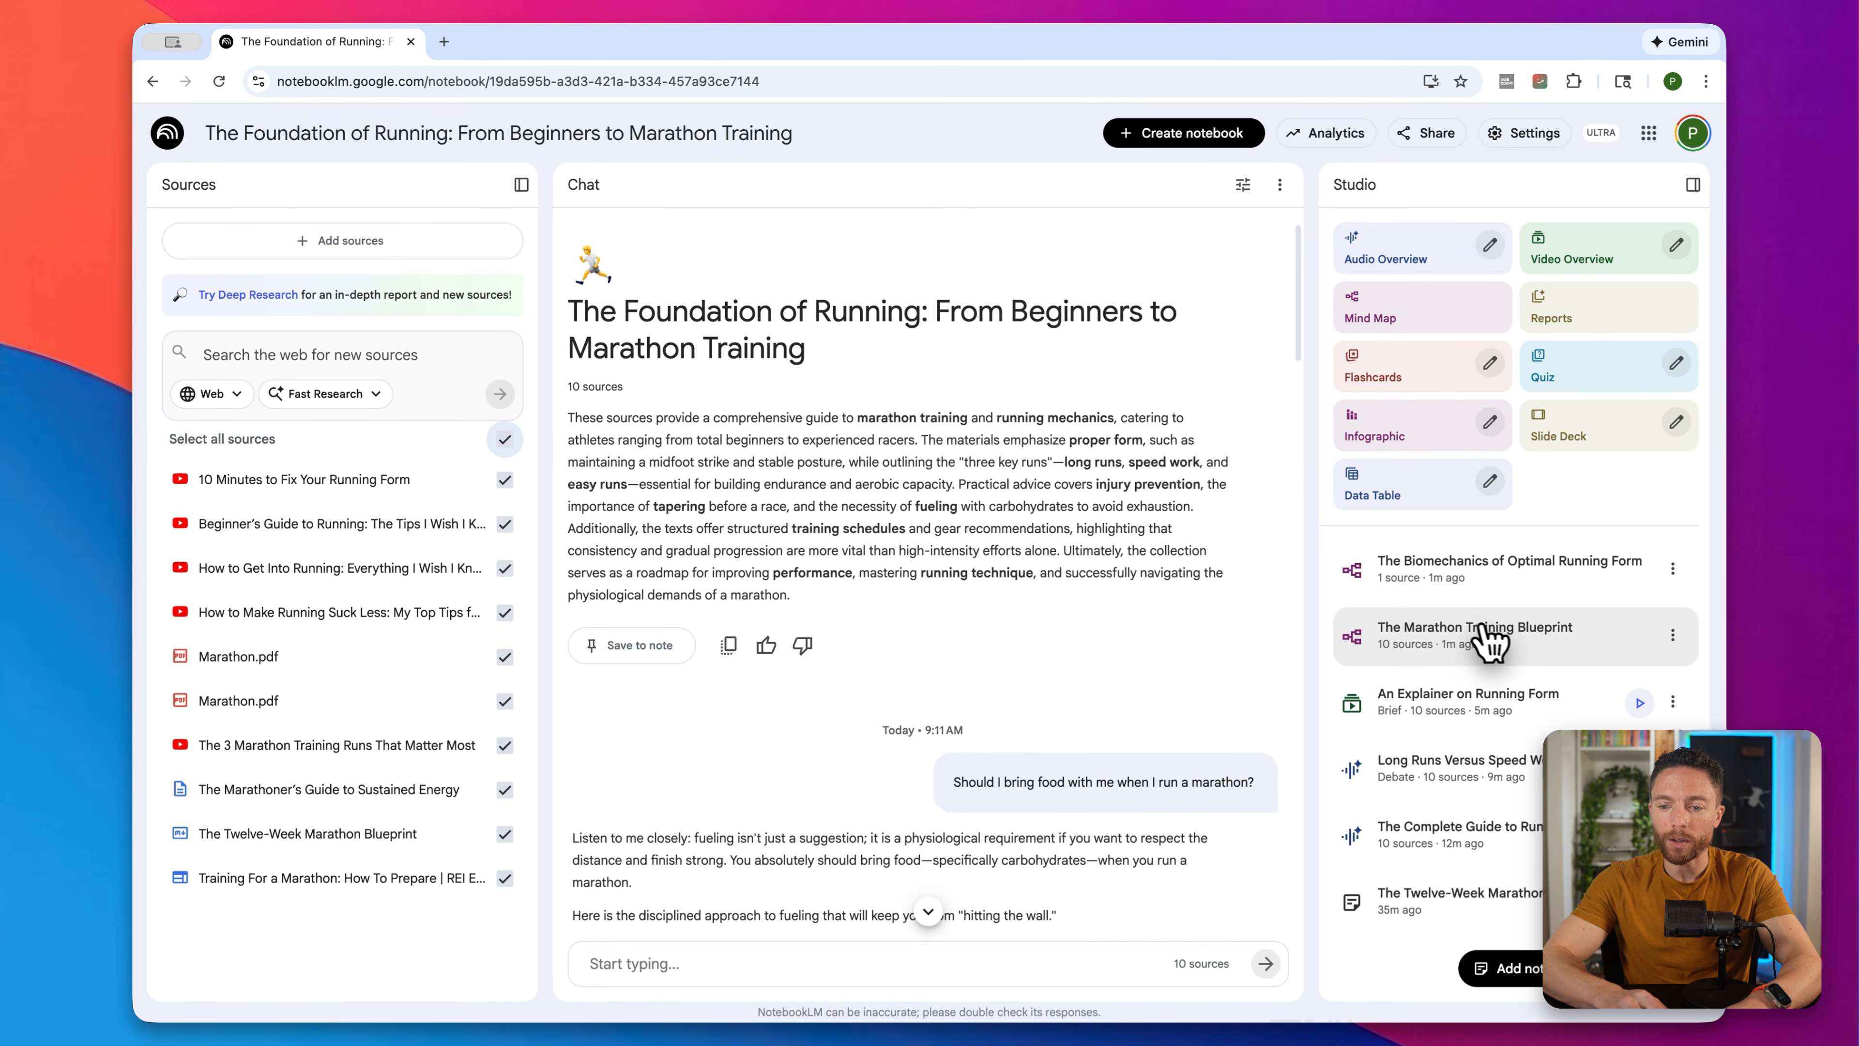
Step: In The Marathon Training Blueprint mind map, expand Getting Started and have the chat discuss Medical clearance and Base mileage of 20-30 miles/week
click(1485, 637)
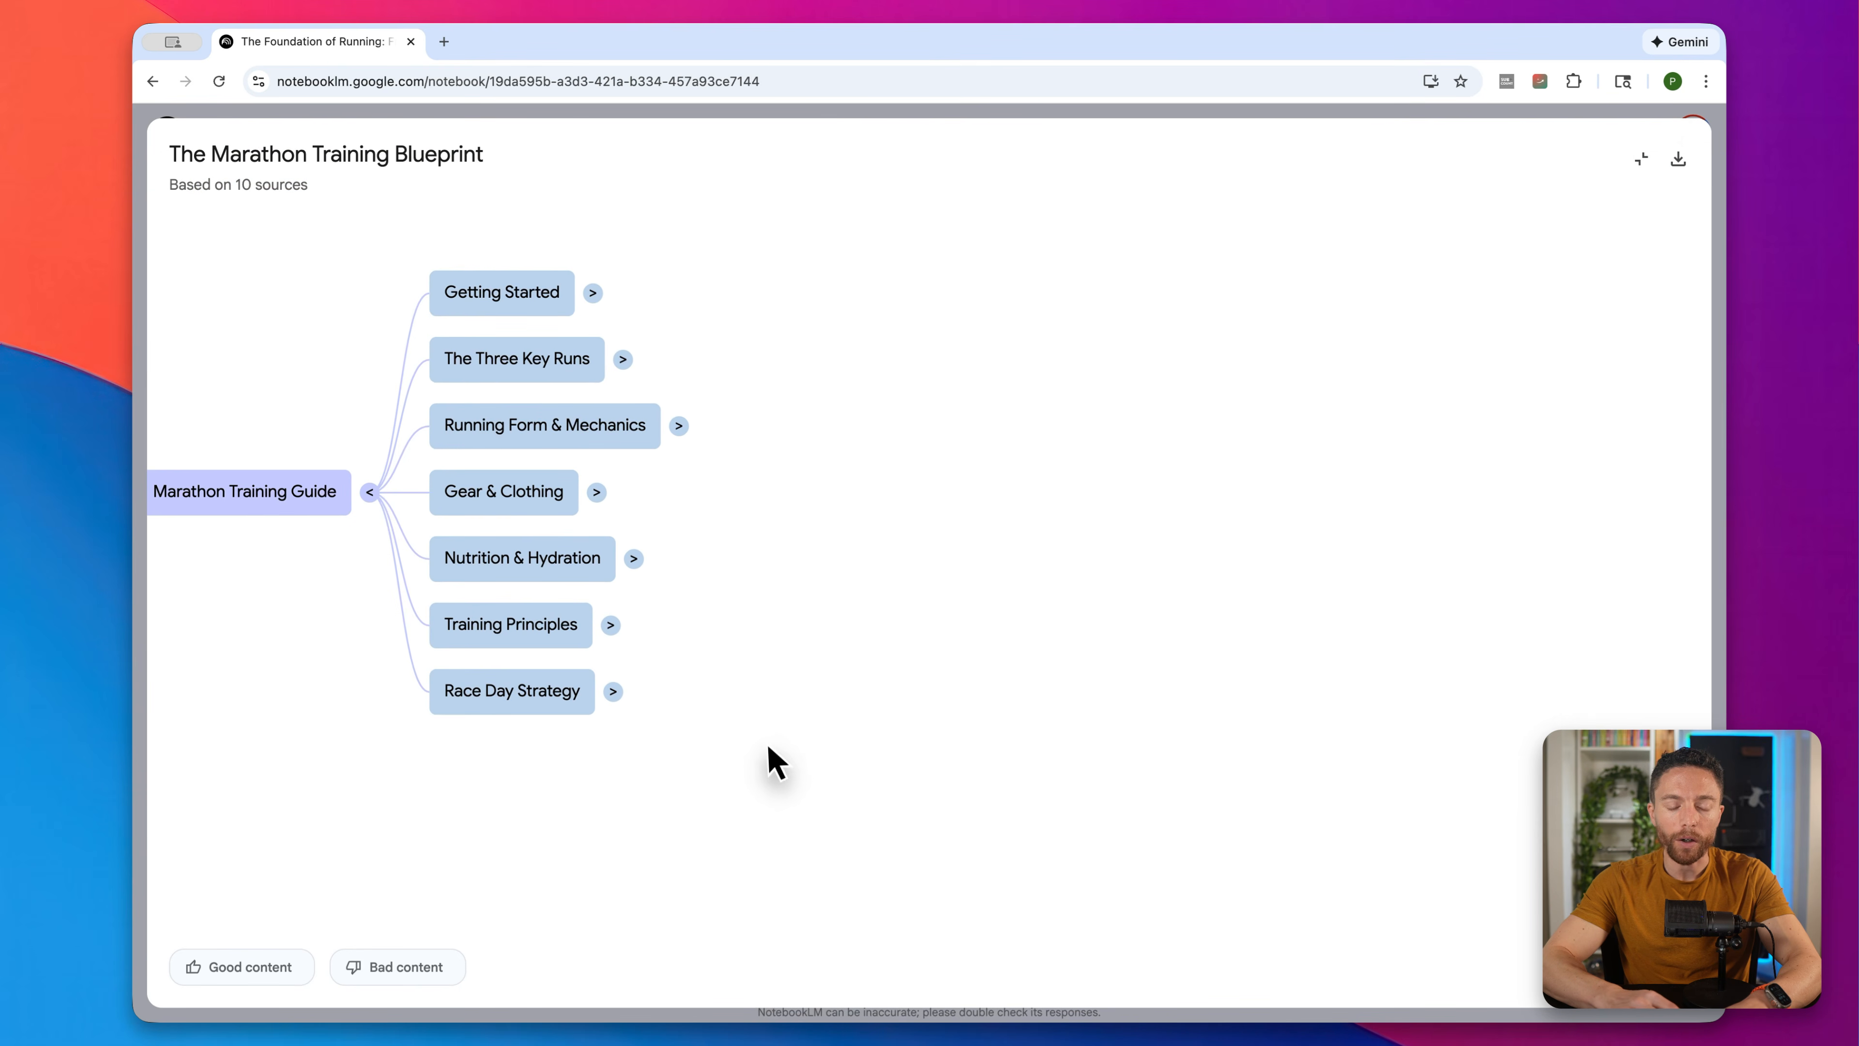
drag(440, 806, 875, 826)
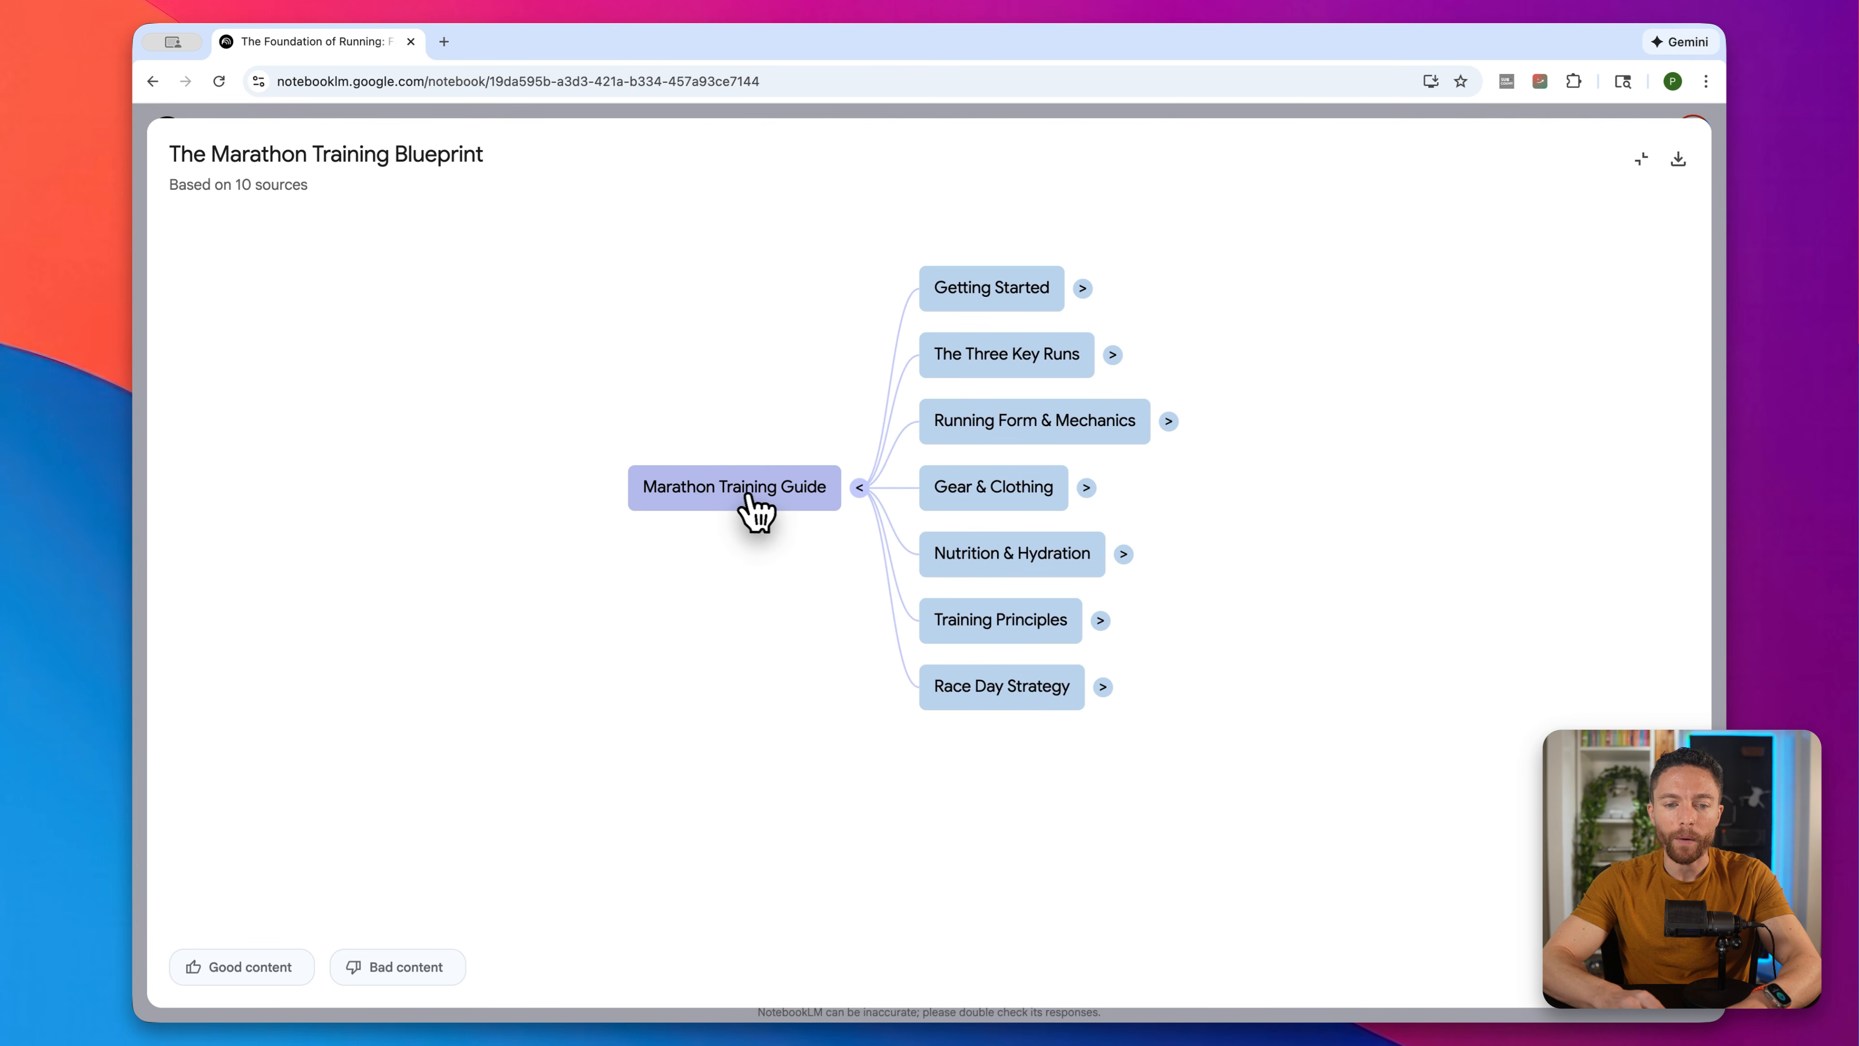
click(1083, 288)
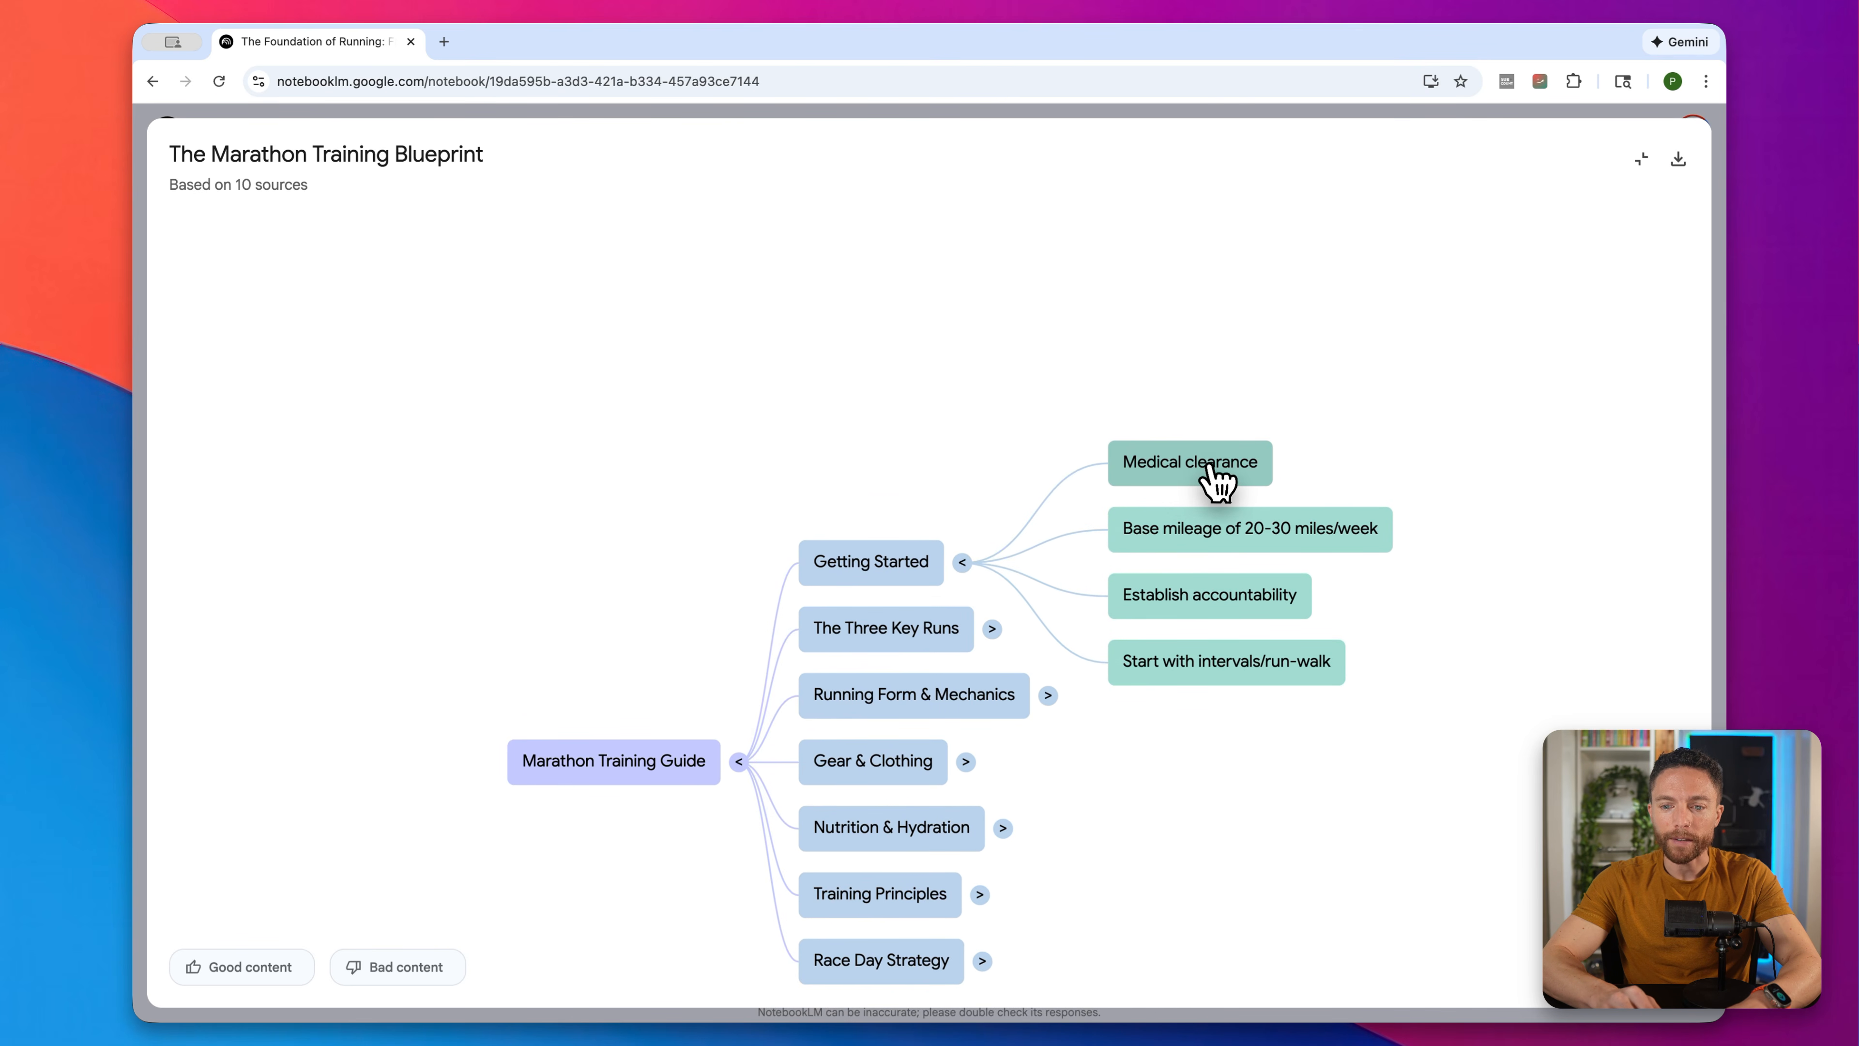
click(1224, 470)
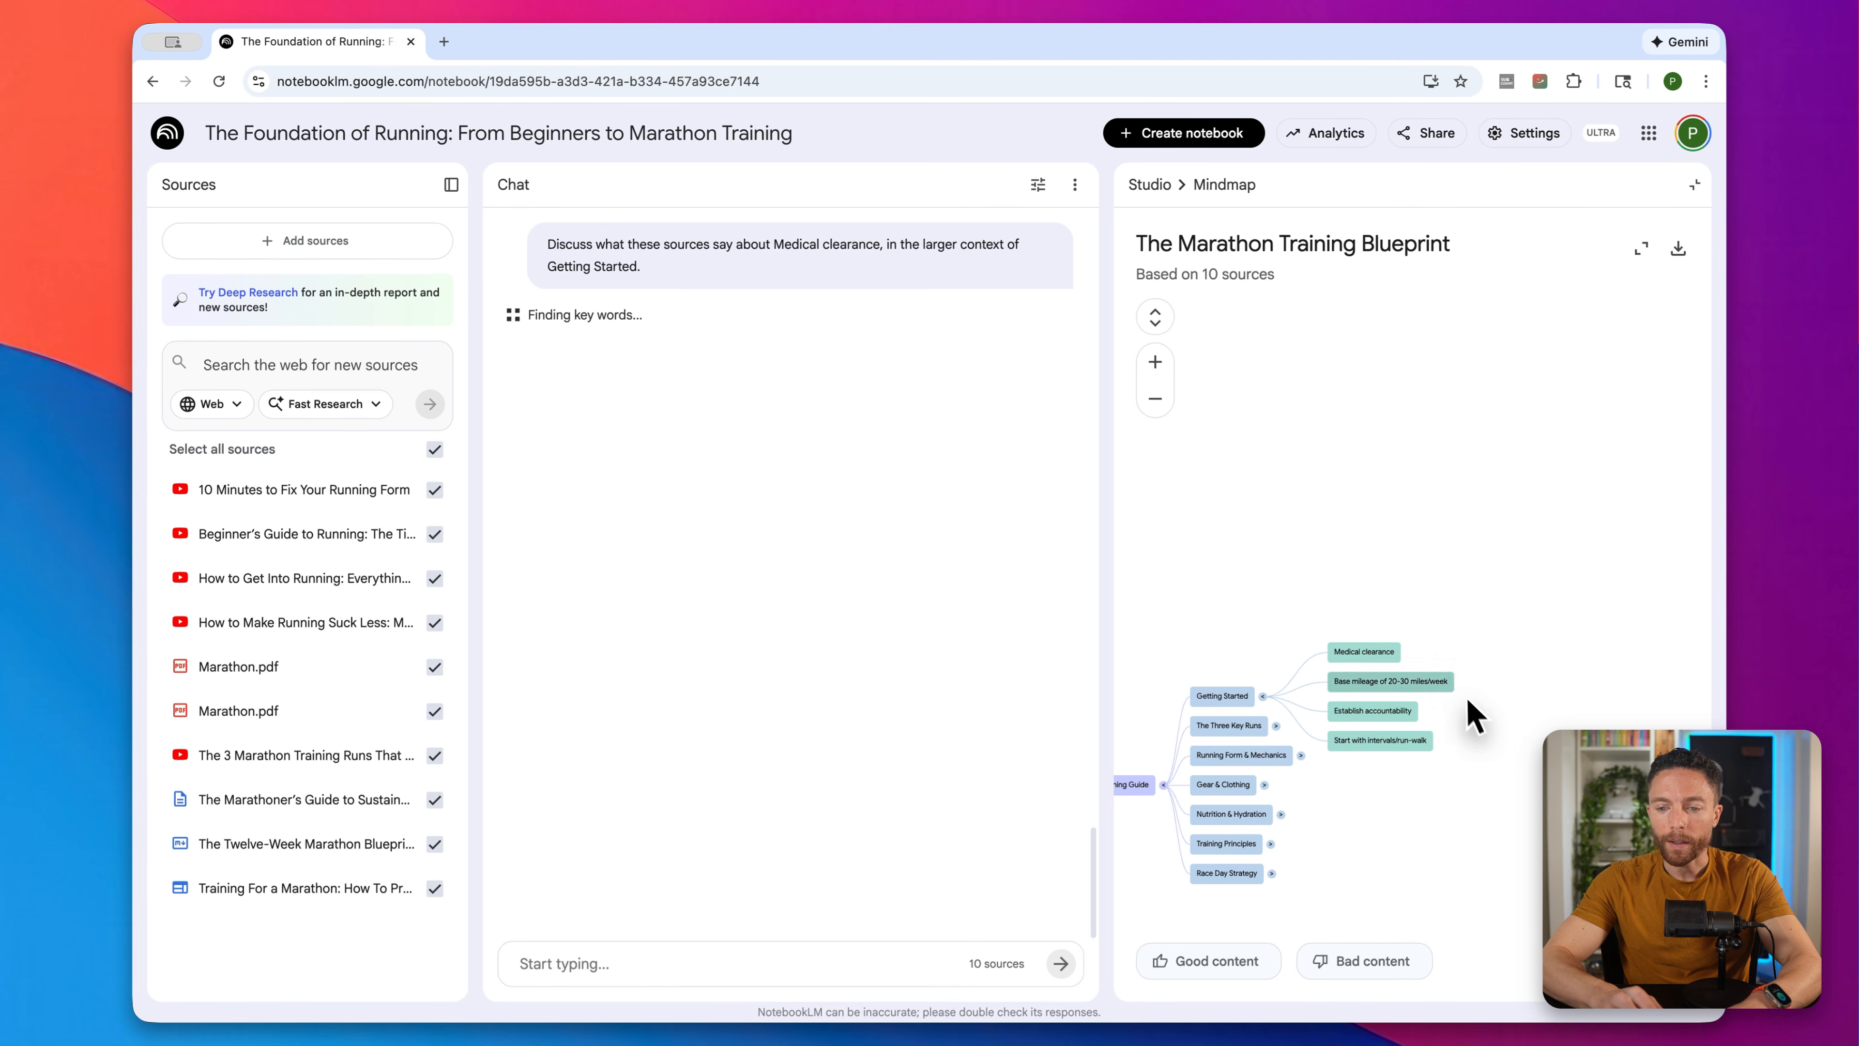
click(1423, 685)
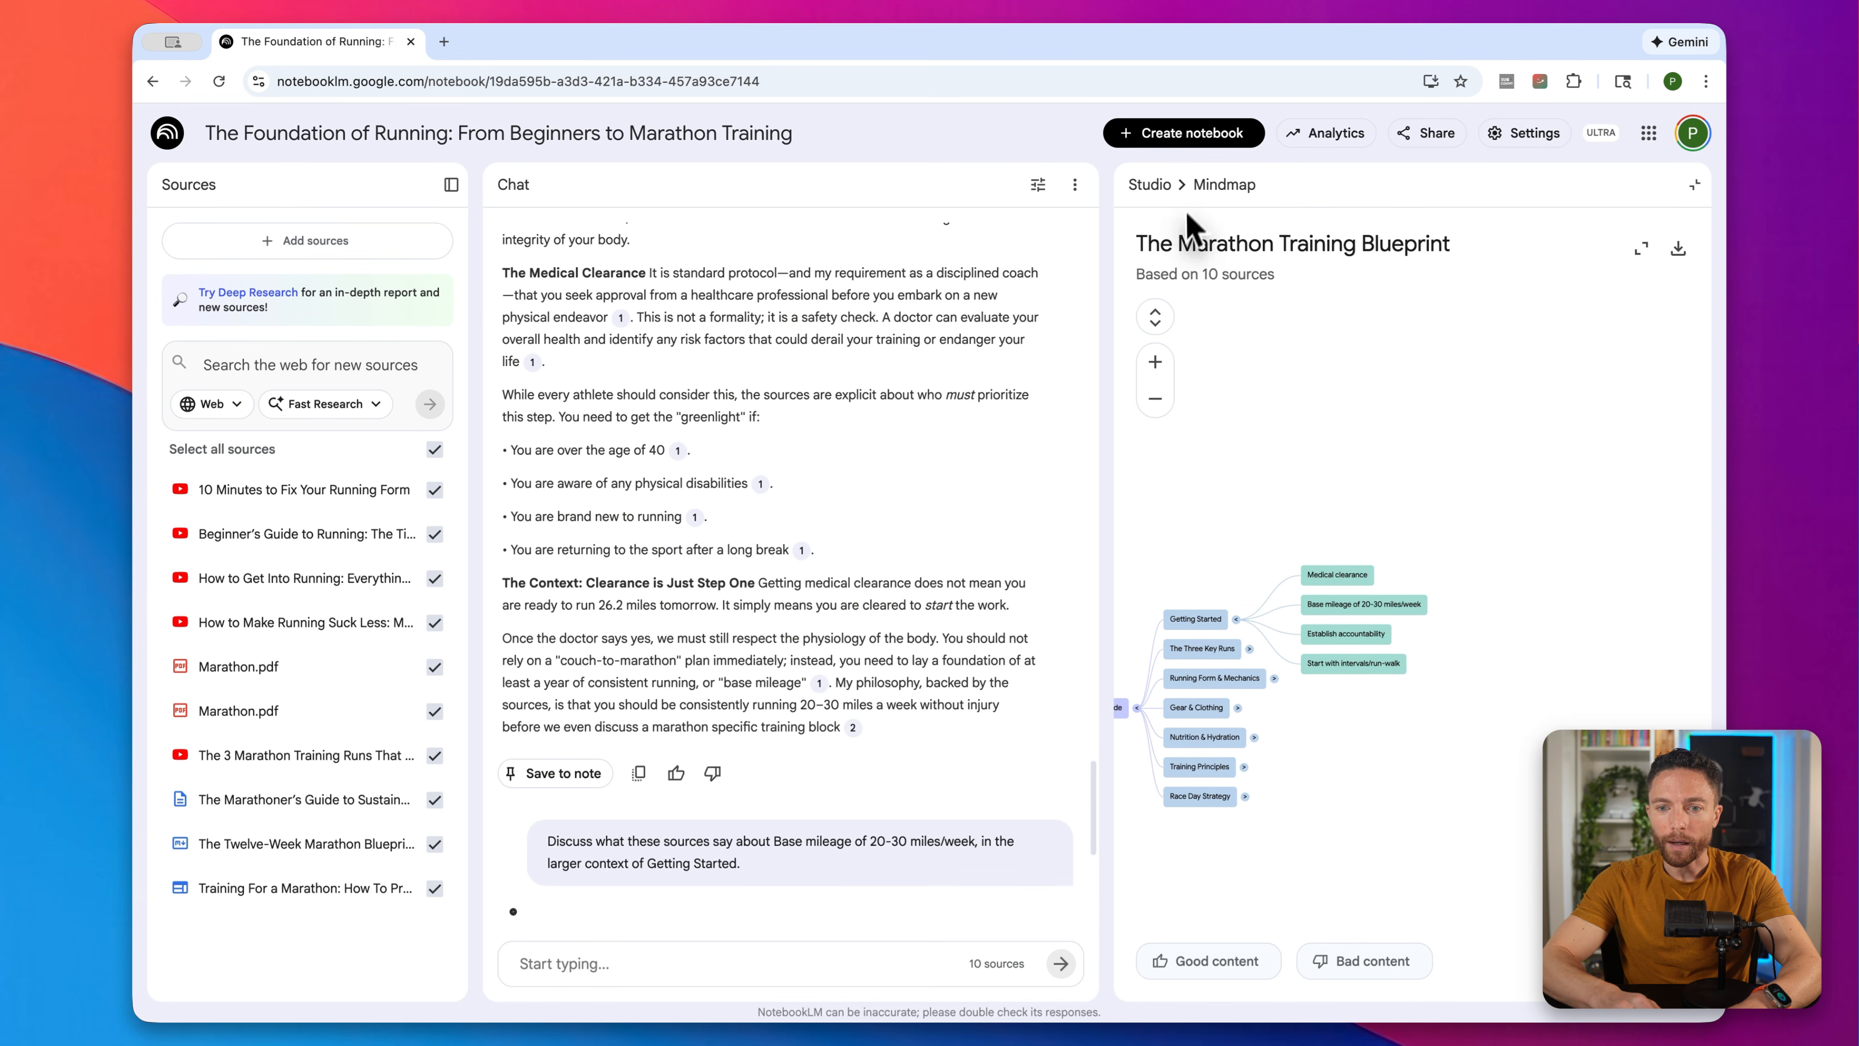
Step: Examine the marathon mind map enlarged to full view, and close it to return to the Studio overview
click(1642, 249)
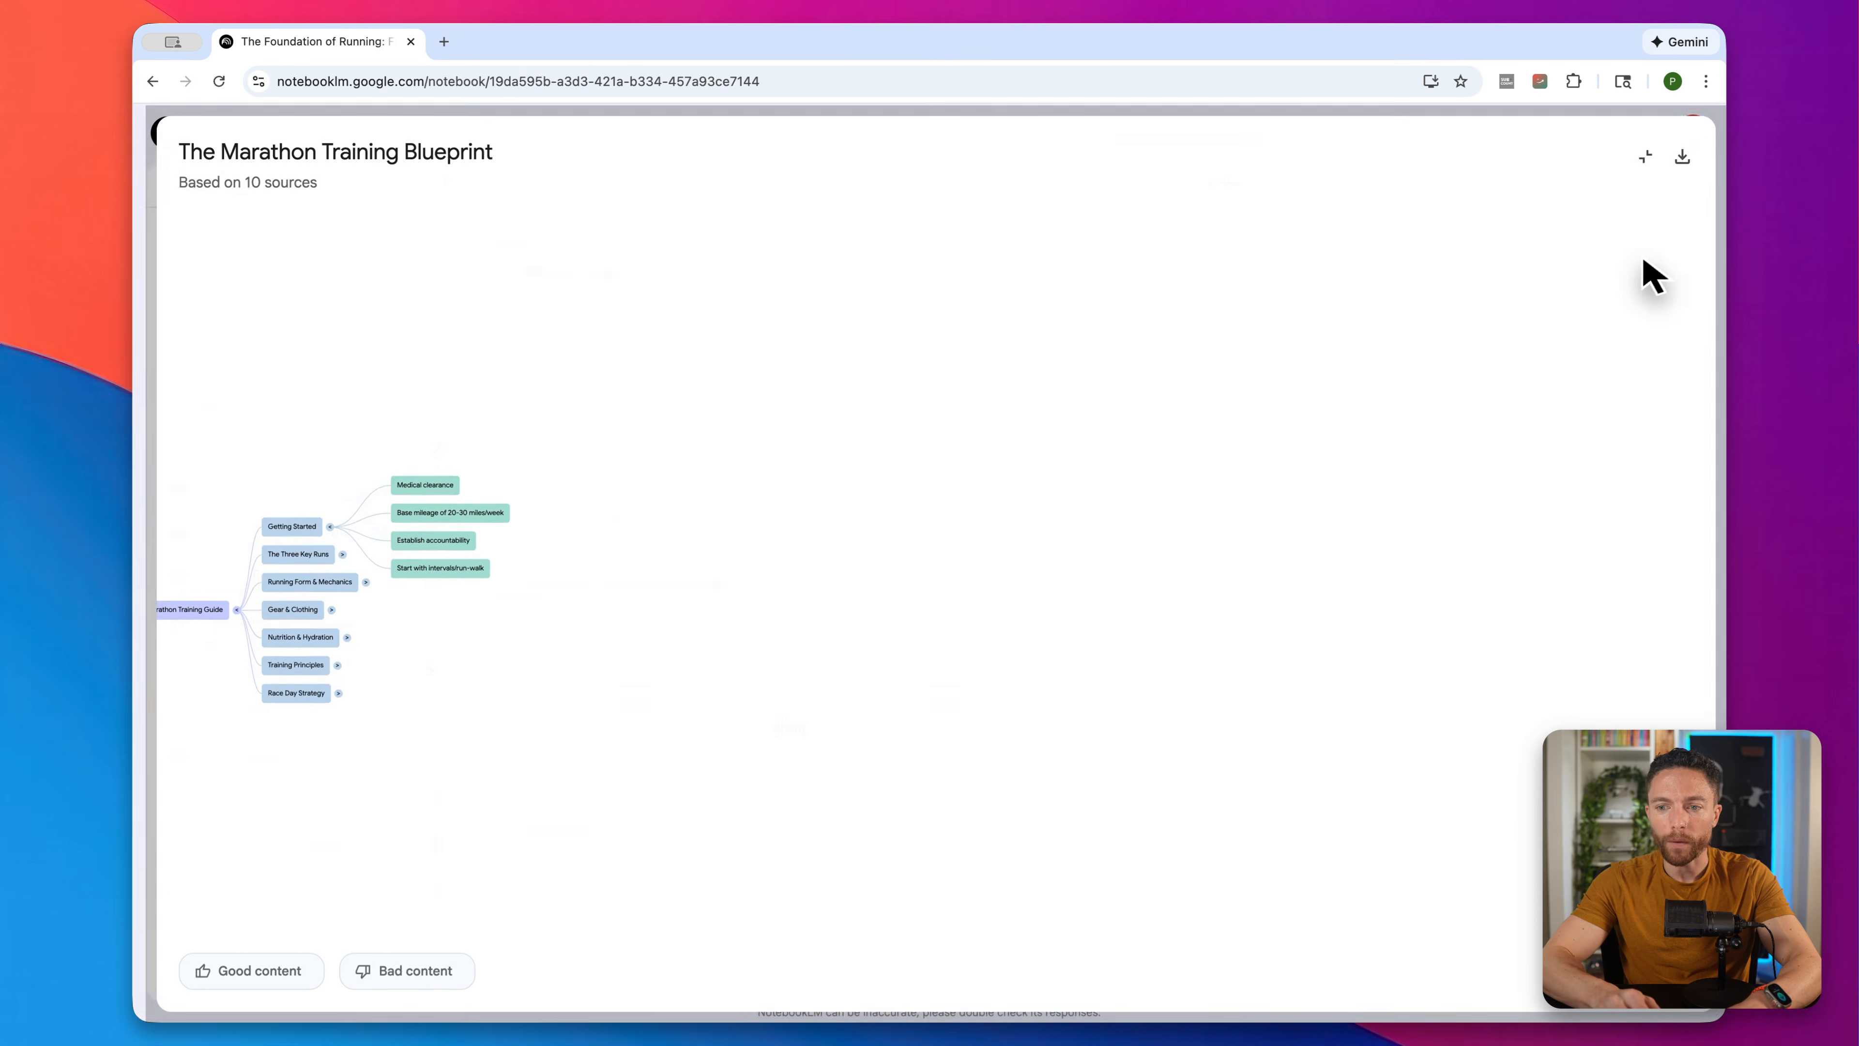
scroll(874, 586, up, 5)
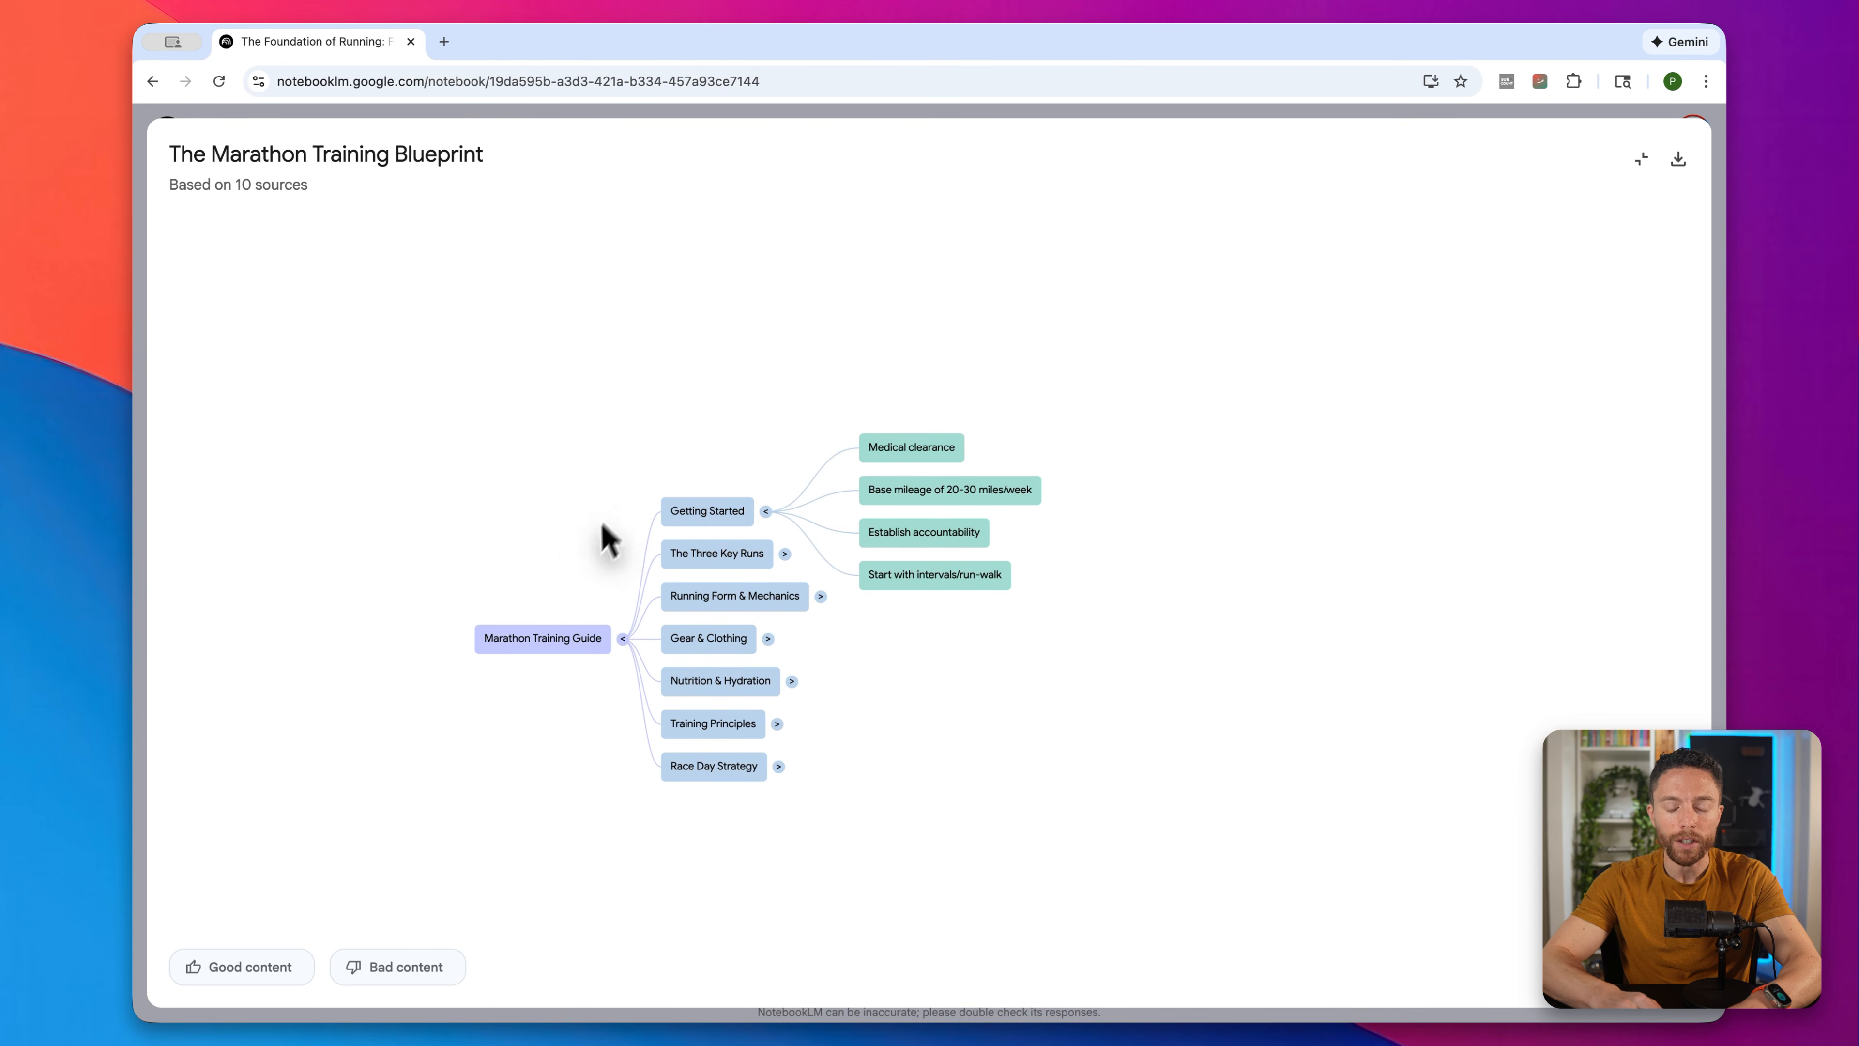
click(1641, 159)
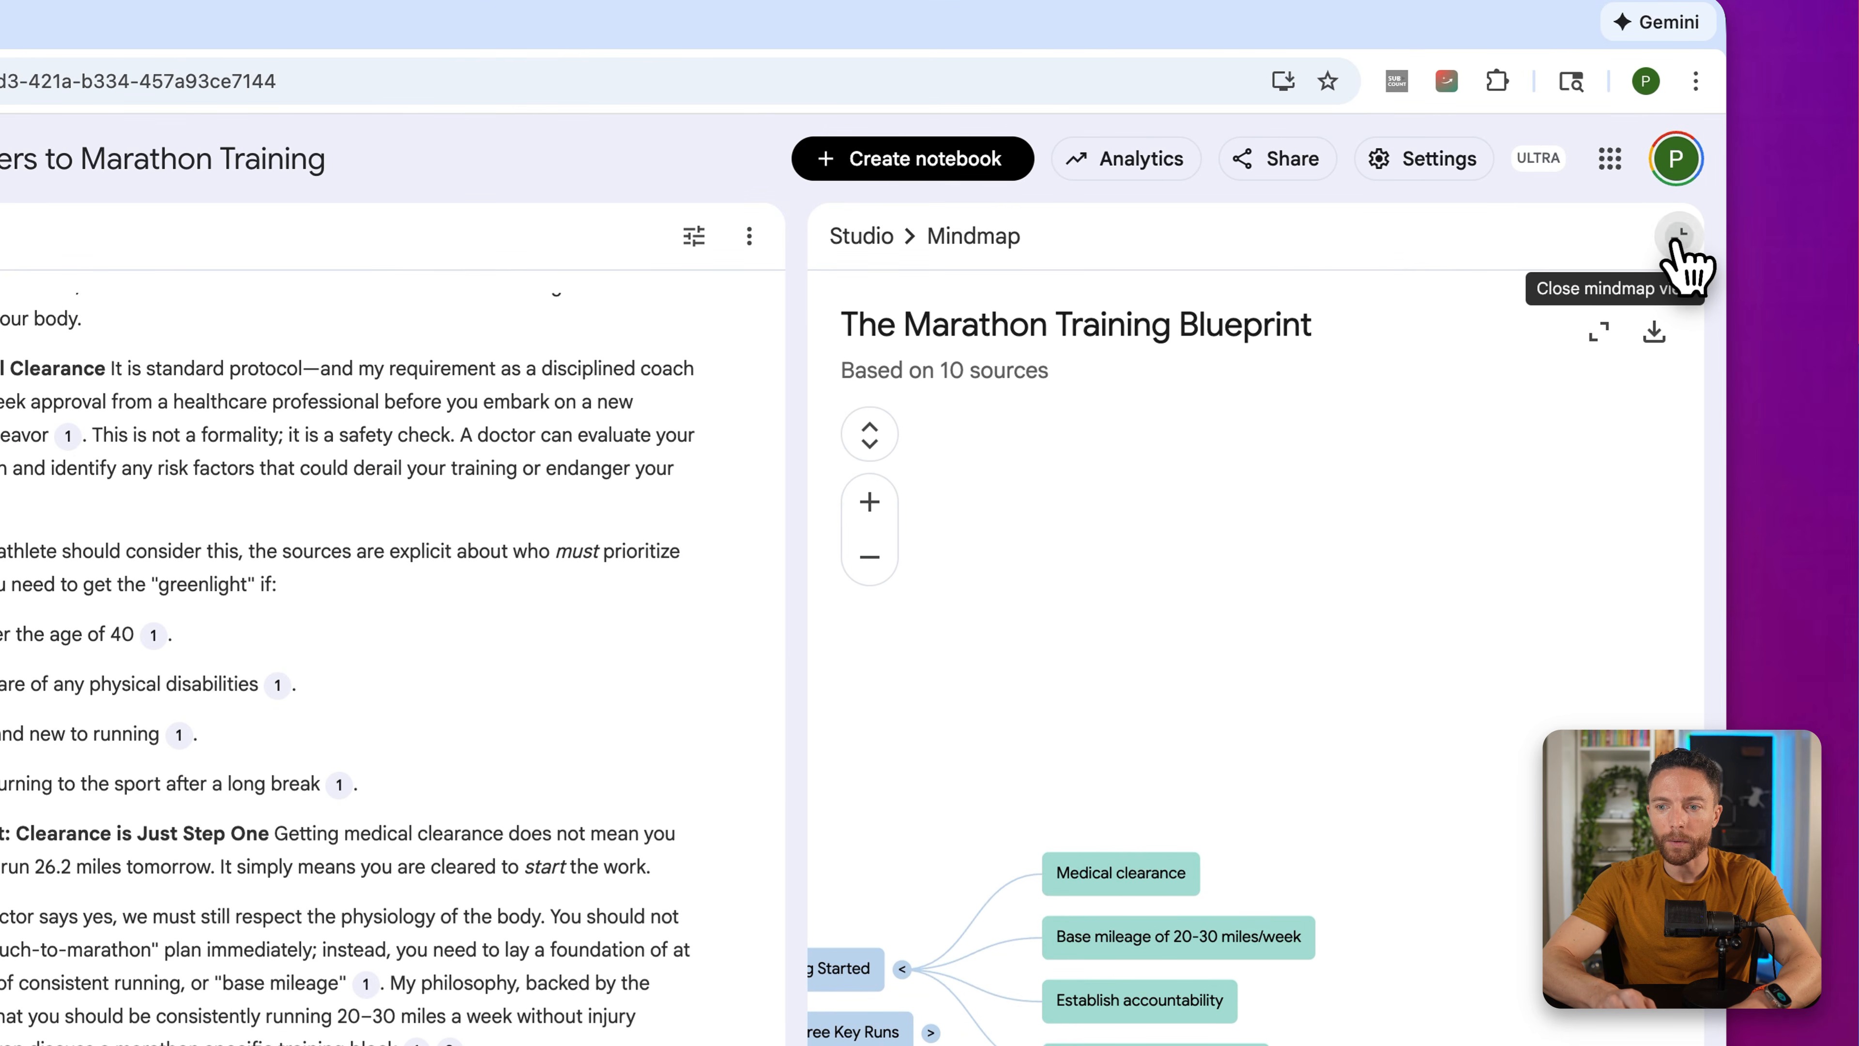
click(1679, 238)
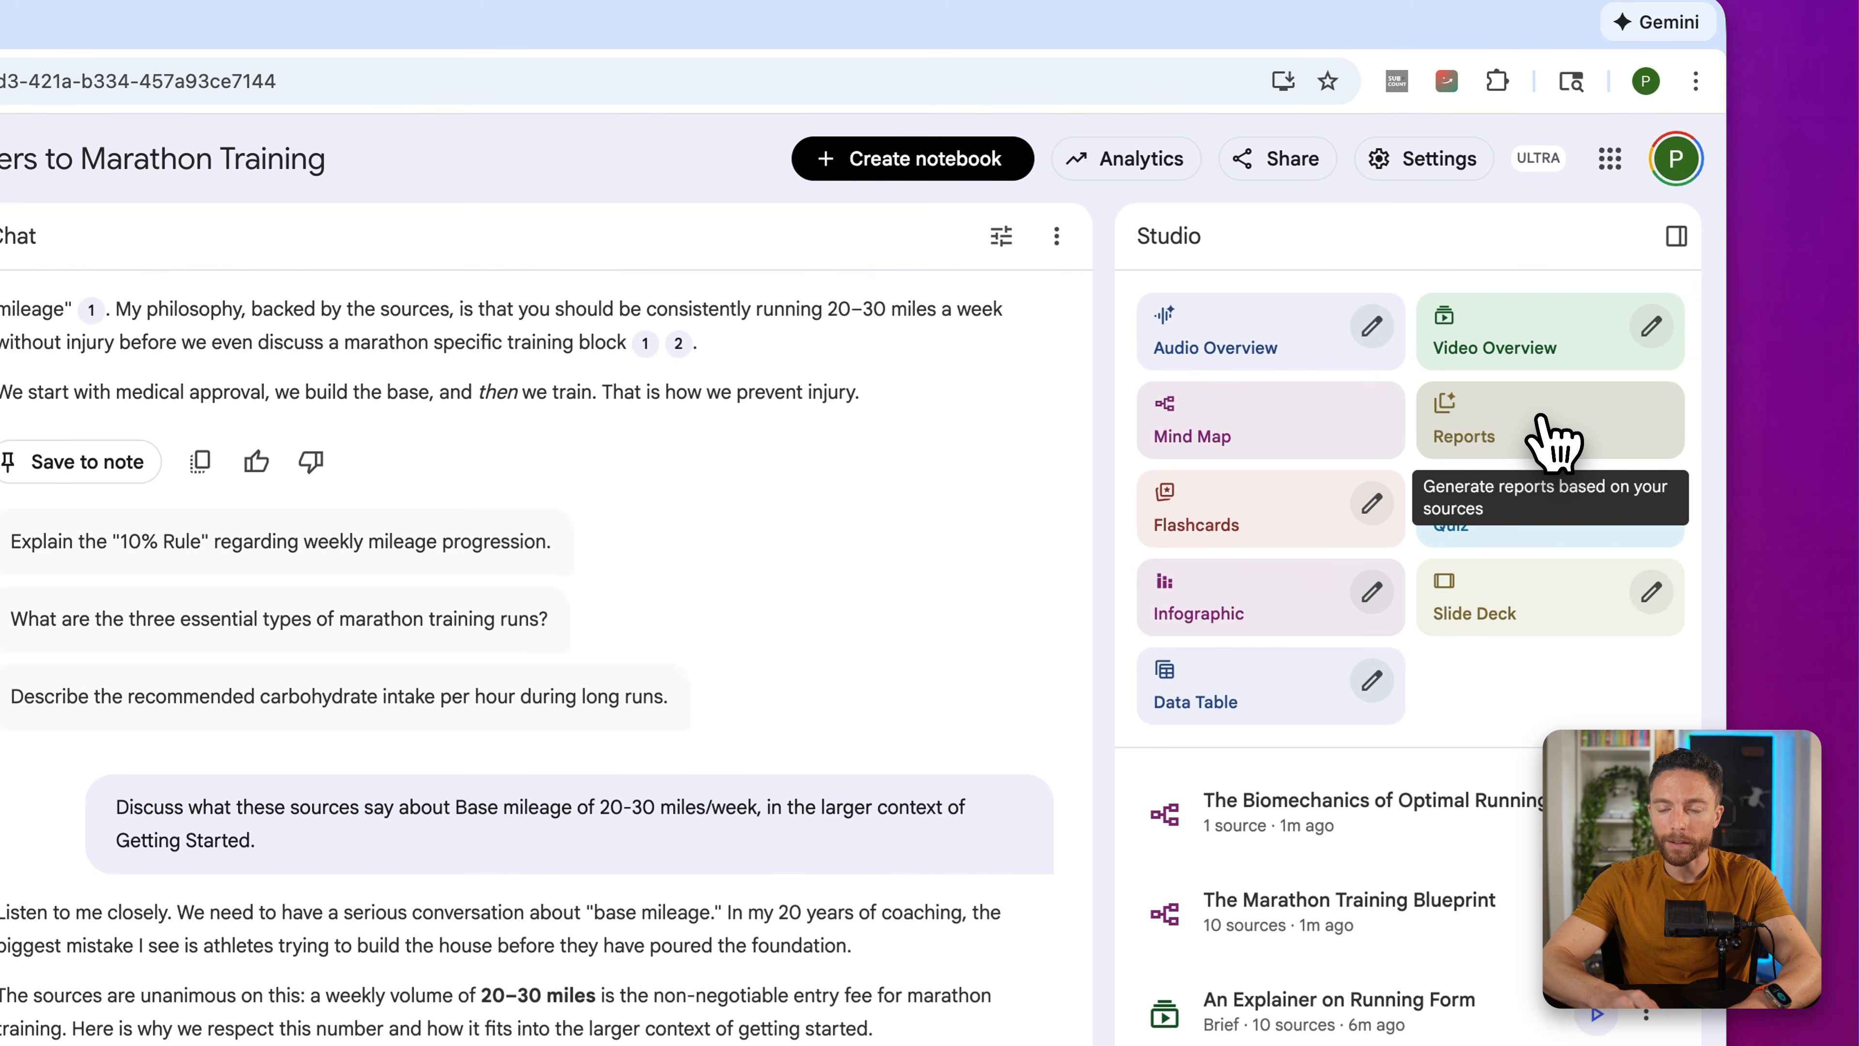
Step: Review the Training Philosophy report's description, generate the report in that suggested format, and open it
click(1551, 440)
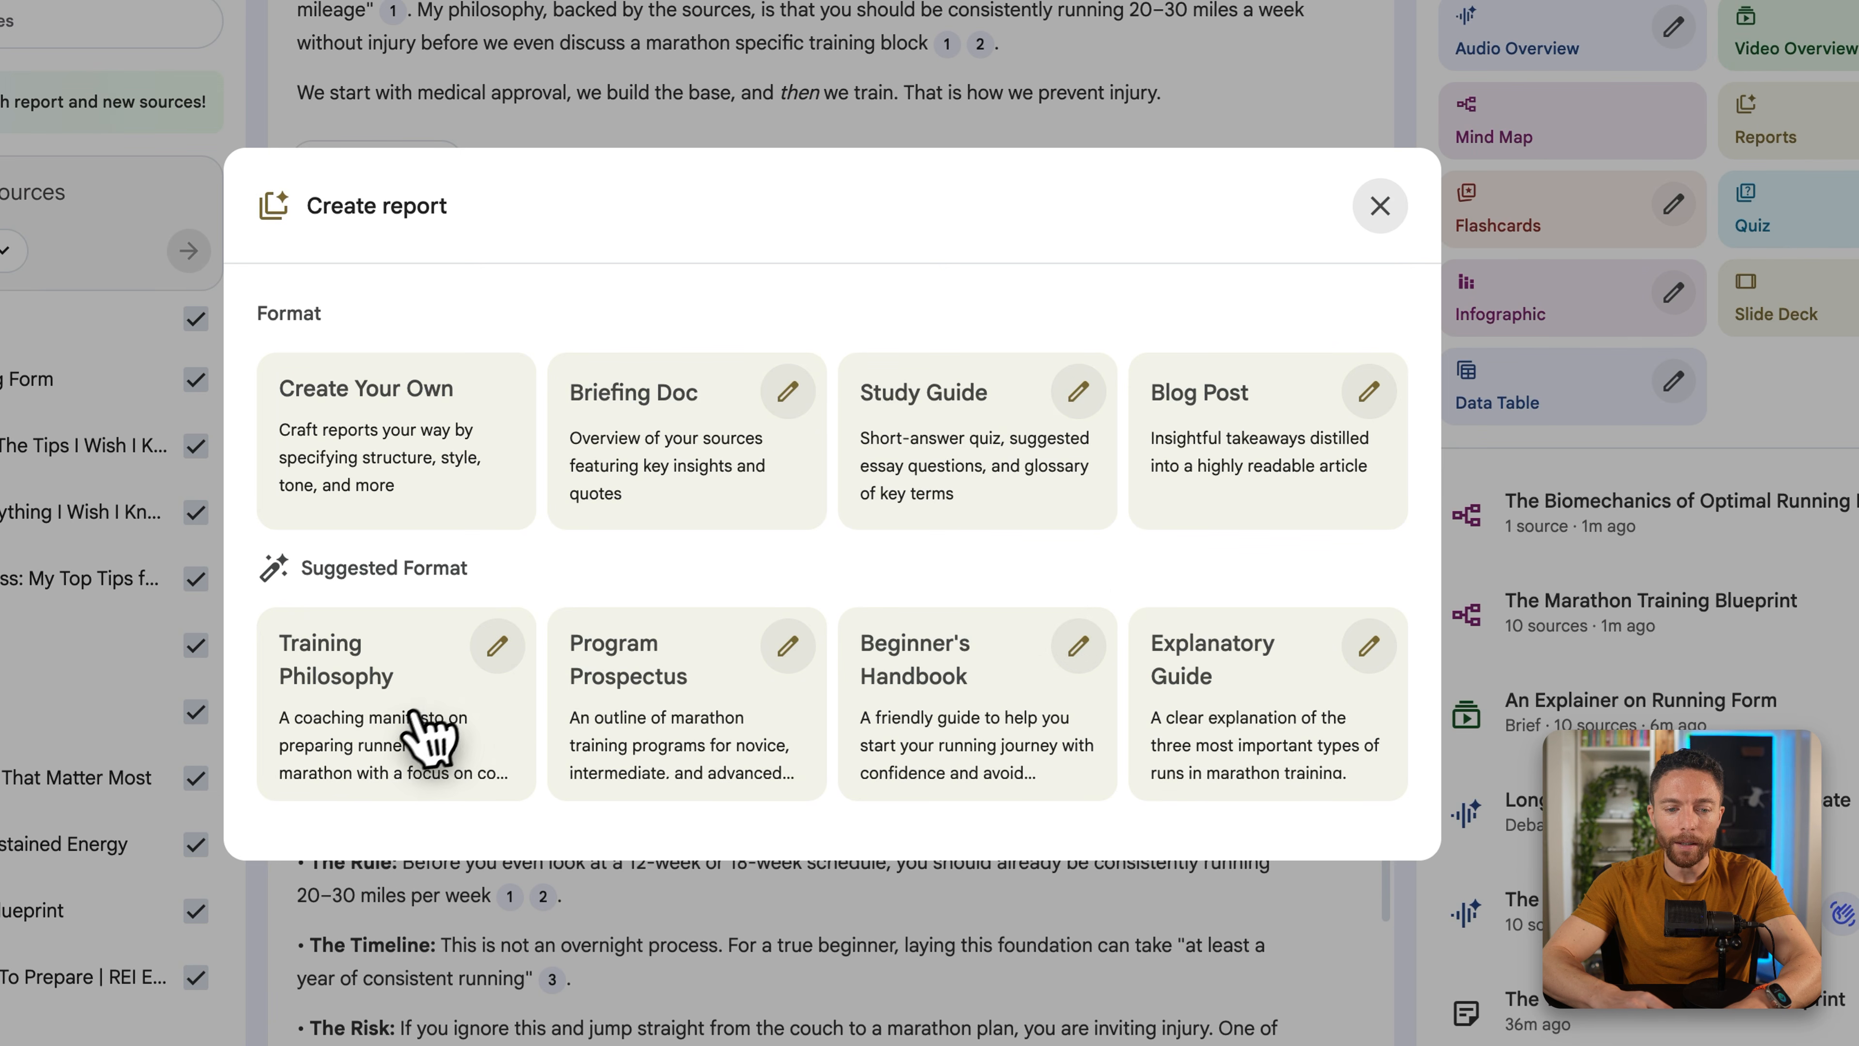
click(497, 647)
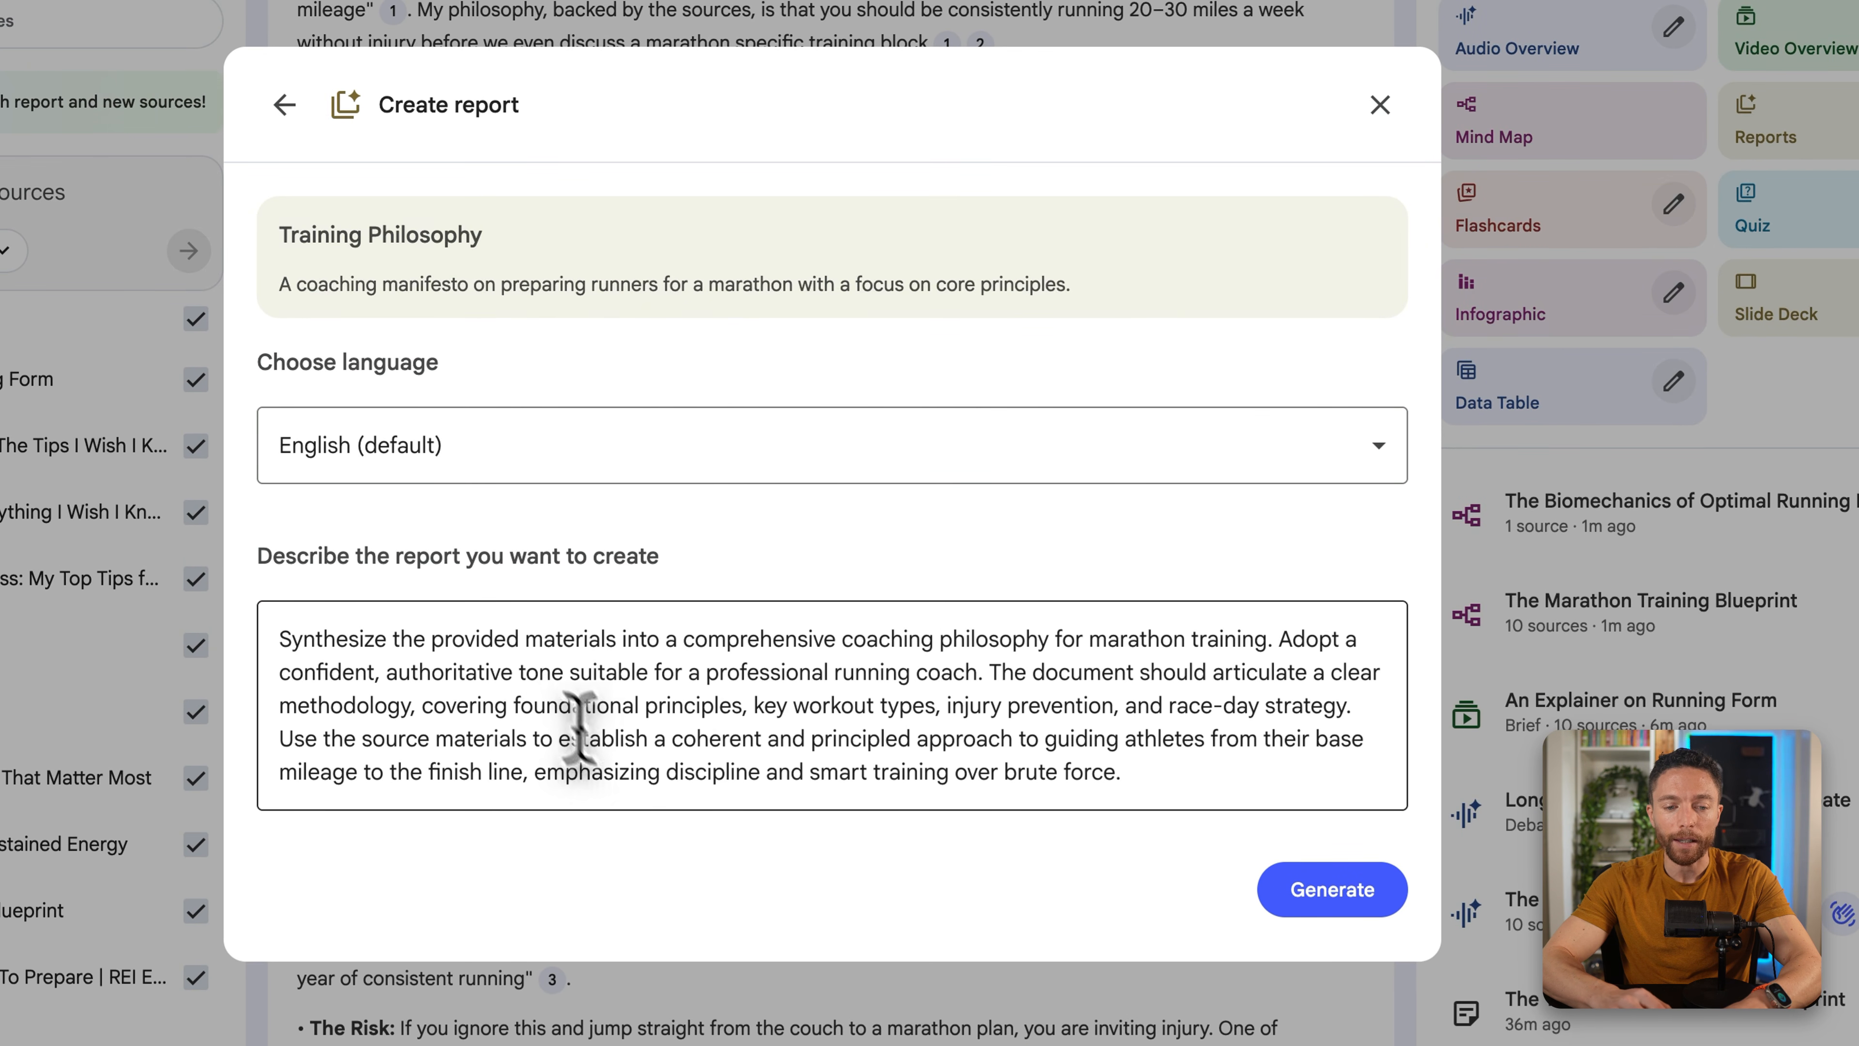
click(284, 104)
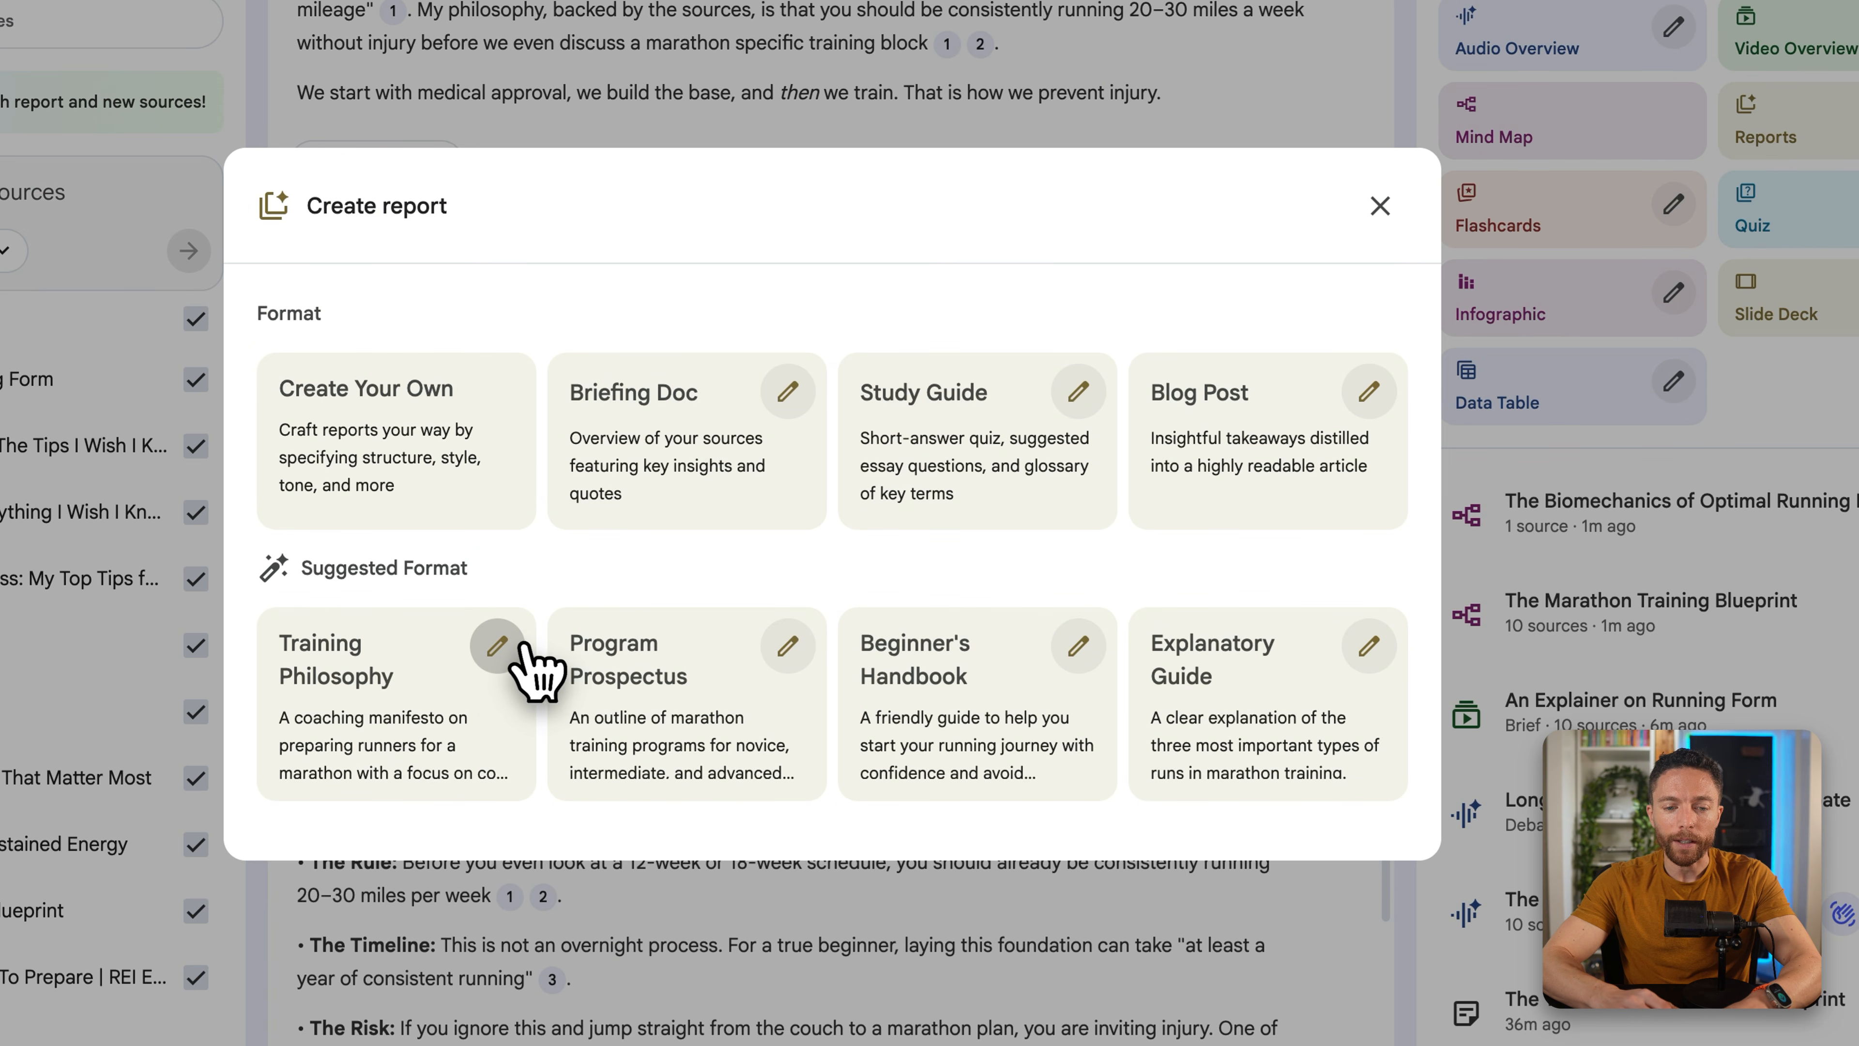
click(372, 694)
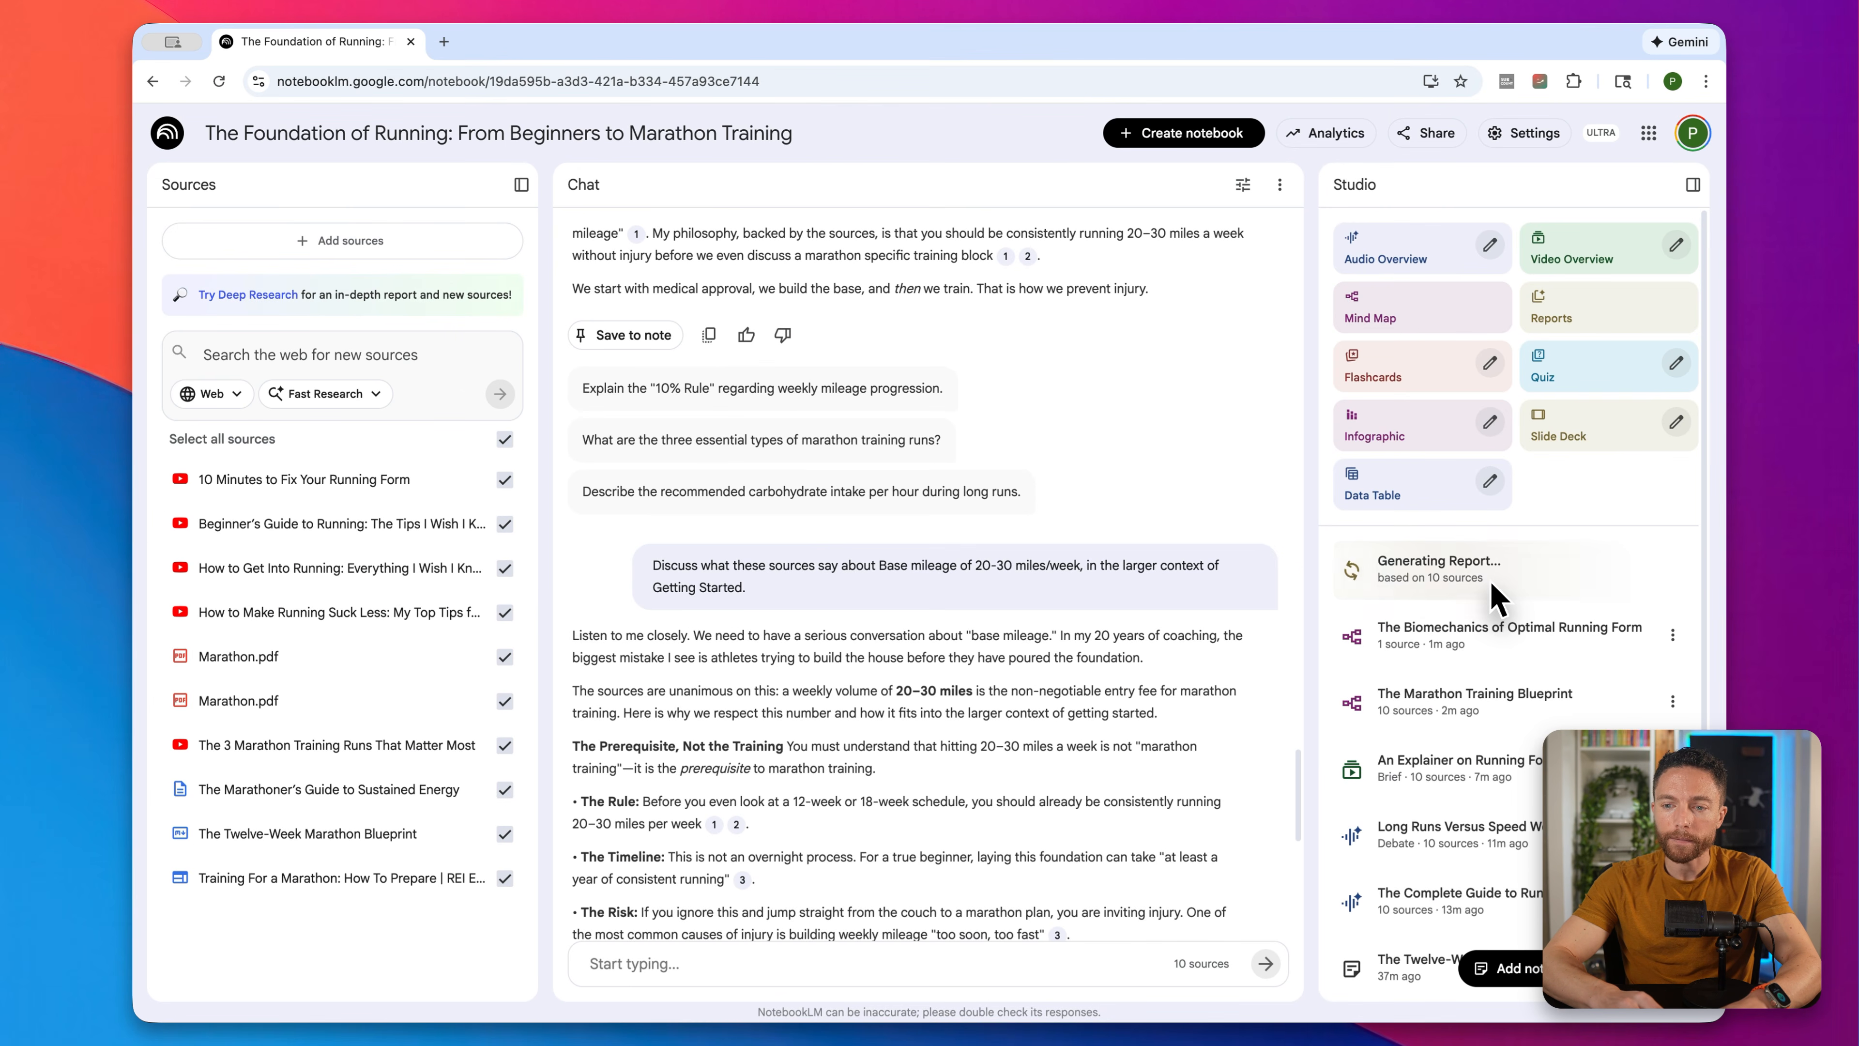
click(1493, 597)
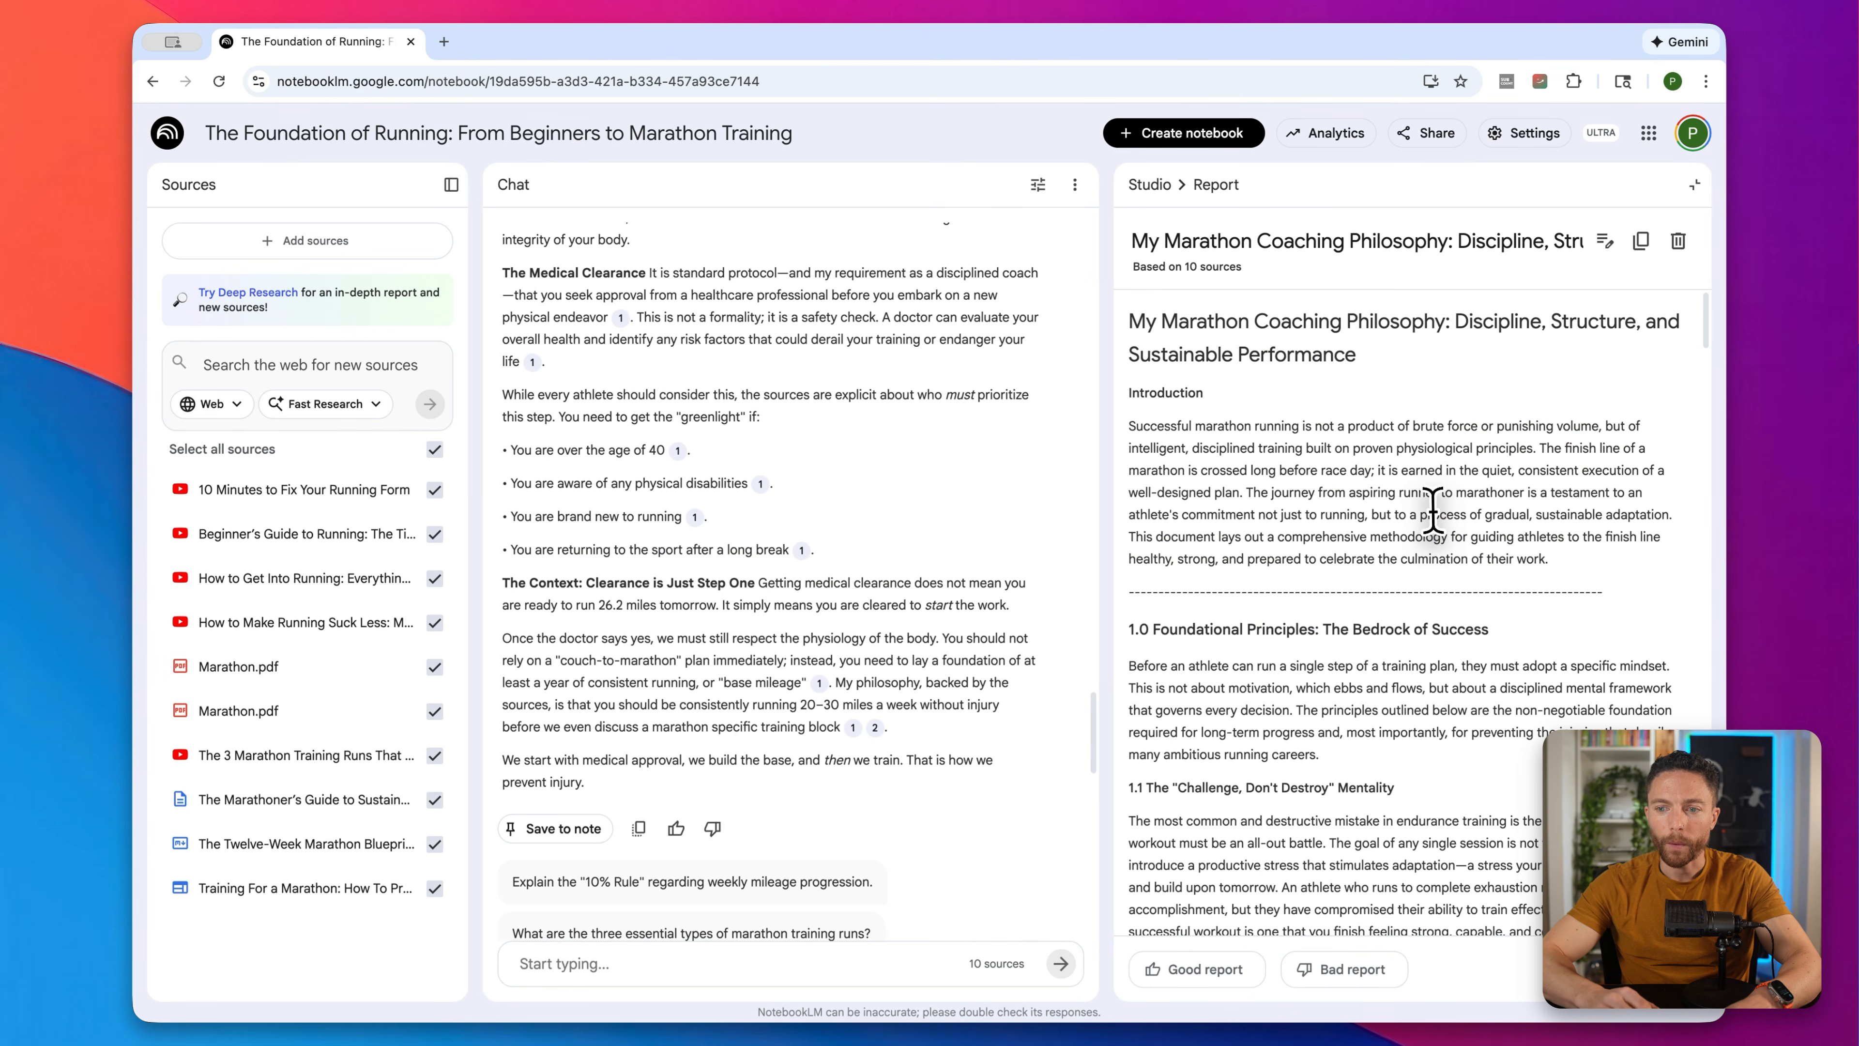
Step: Read through the My Marathon Coaching Philosophy report, from the foundational principles to the race-day strategy section
scroll(1432, 506, down, 6)
scroll(1433, 510, down, 10)
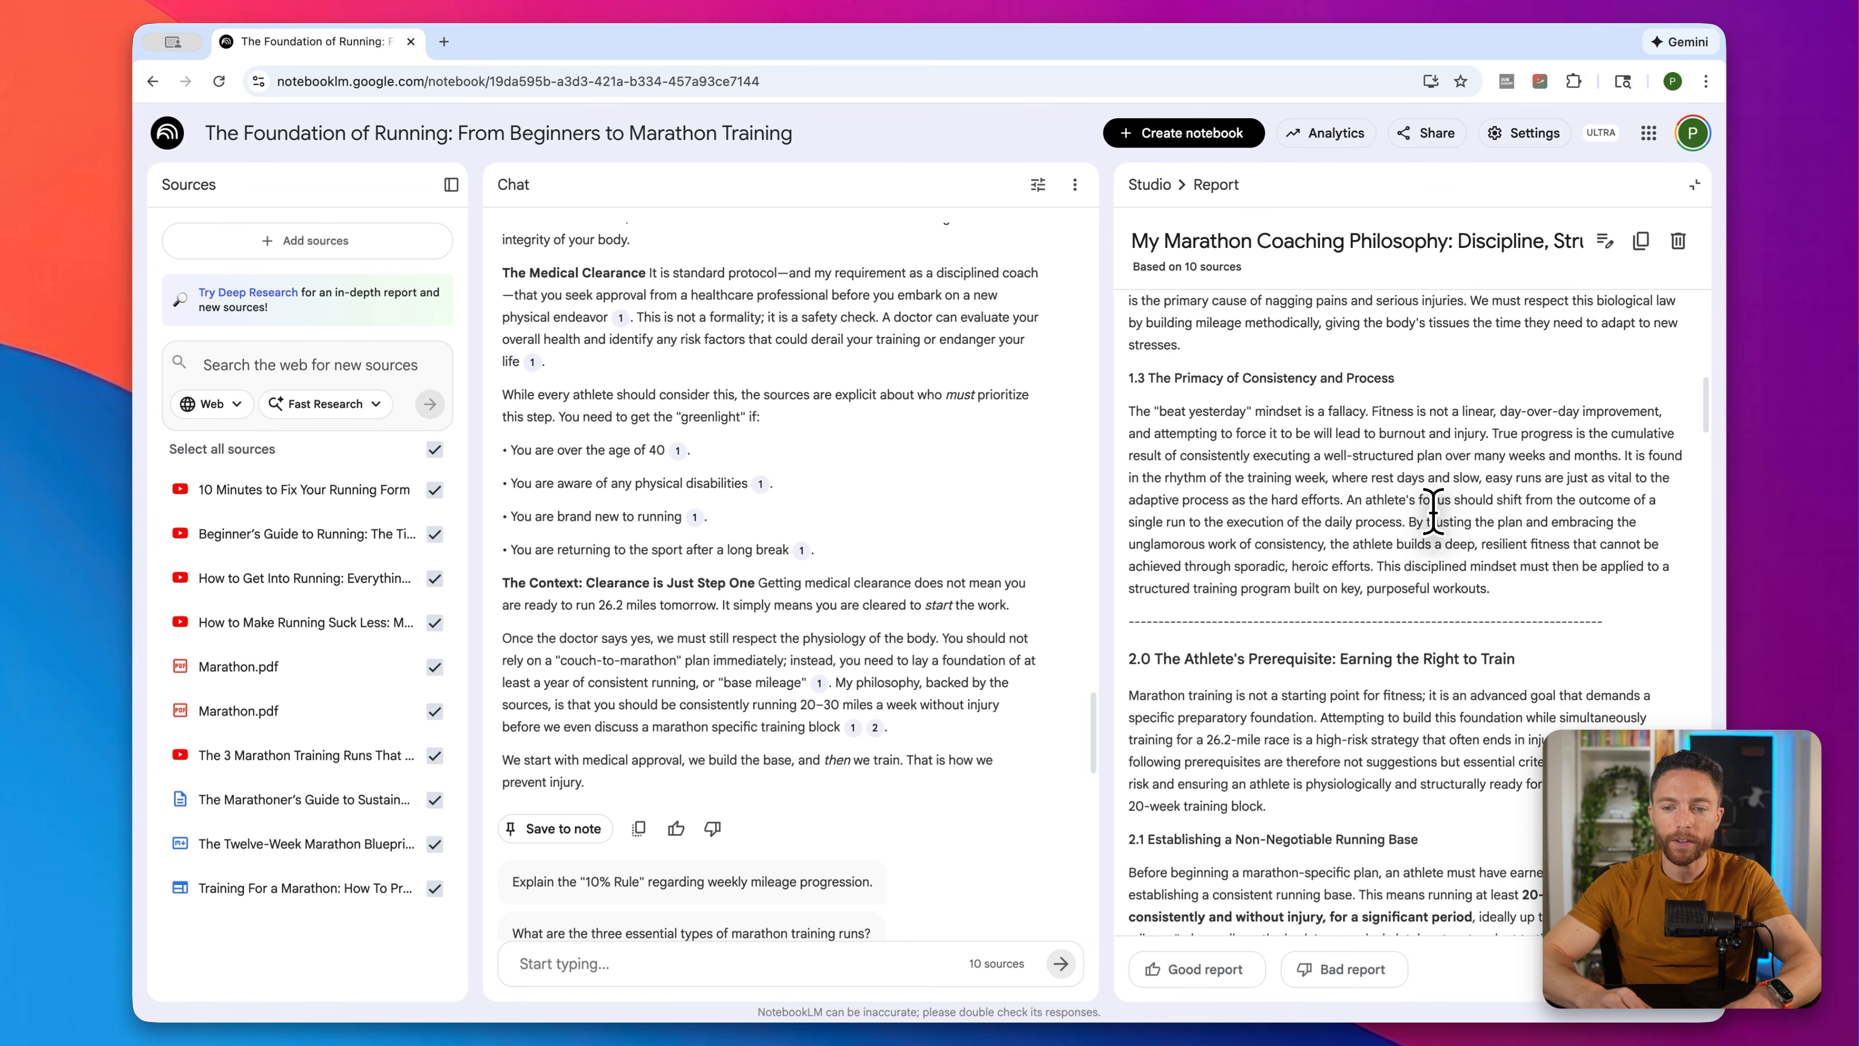
scroll(1432, 510, down, 15)
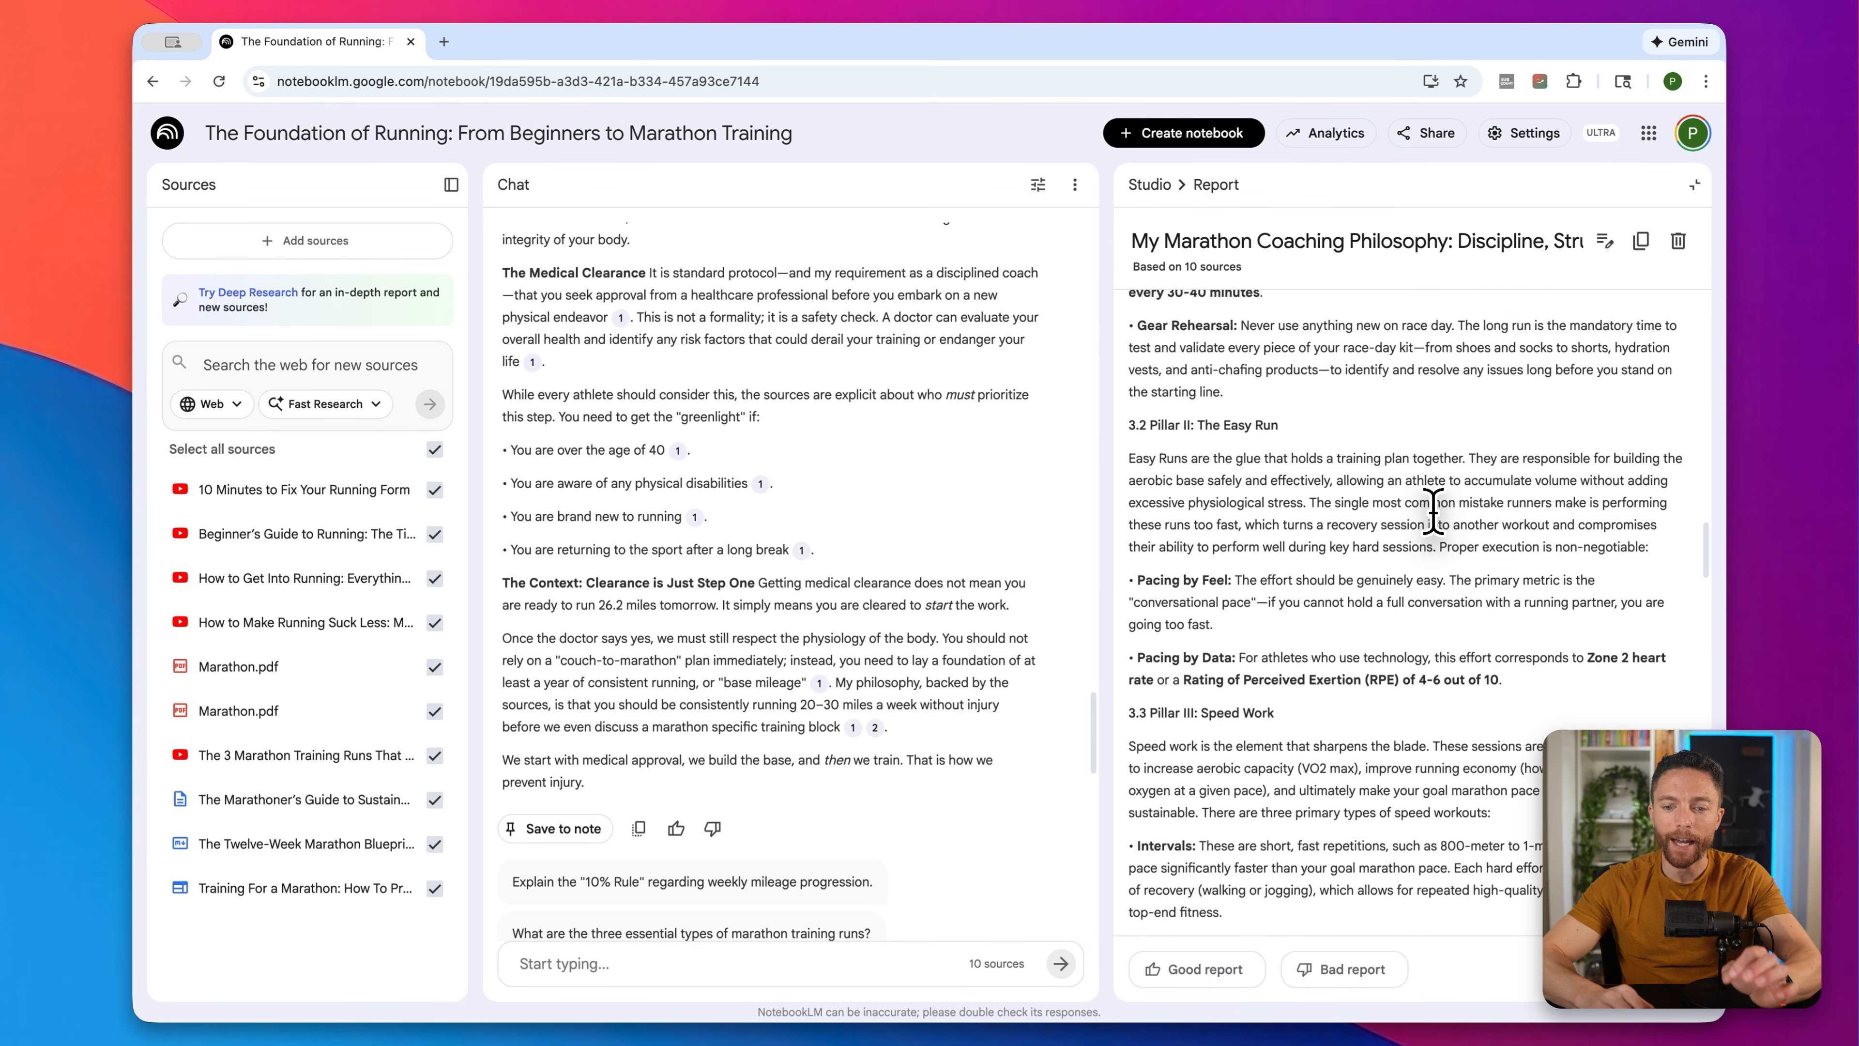
scroll(1433, 510, down, 8)
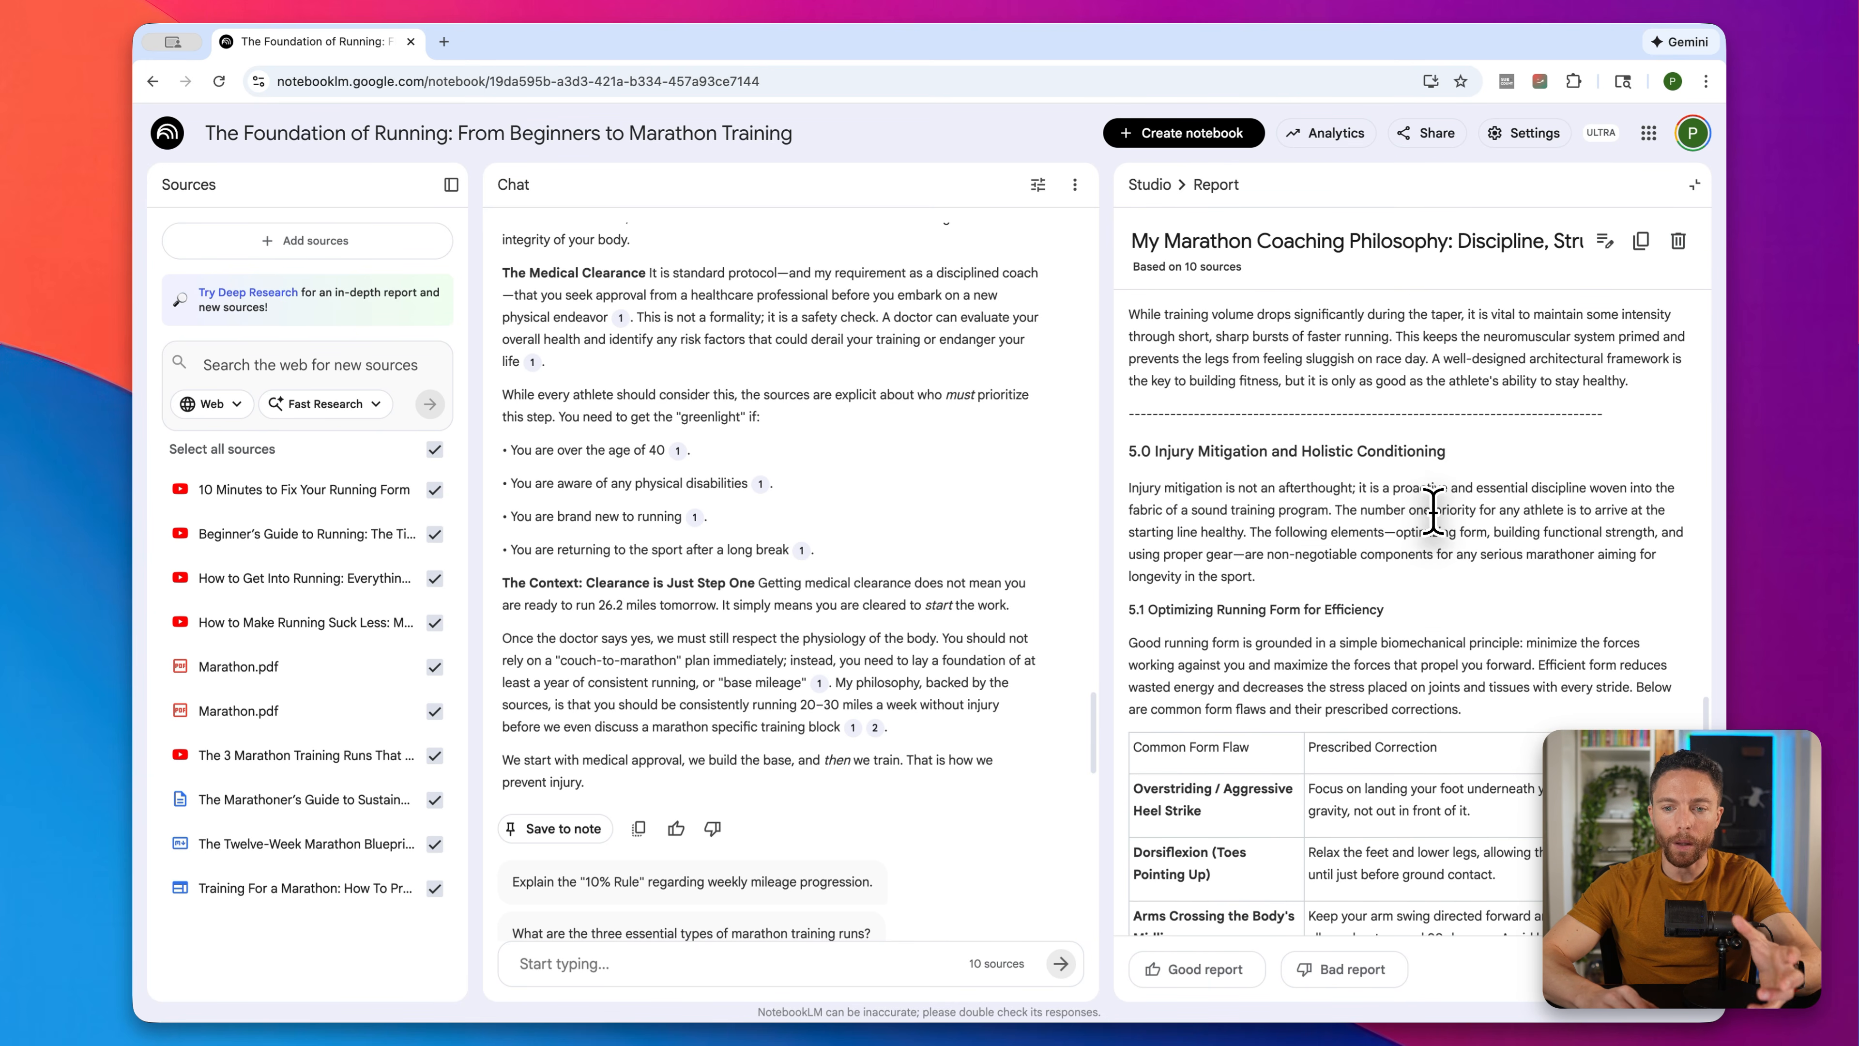
scroll(1432, 510, down, 15)
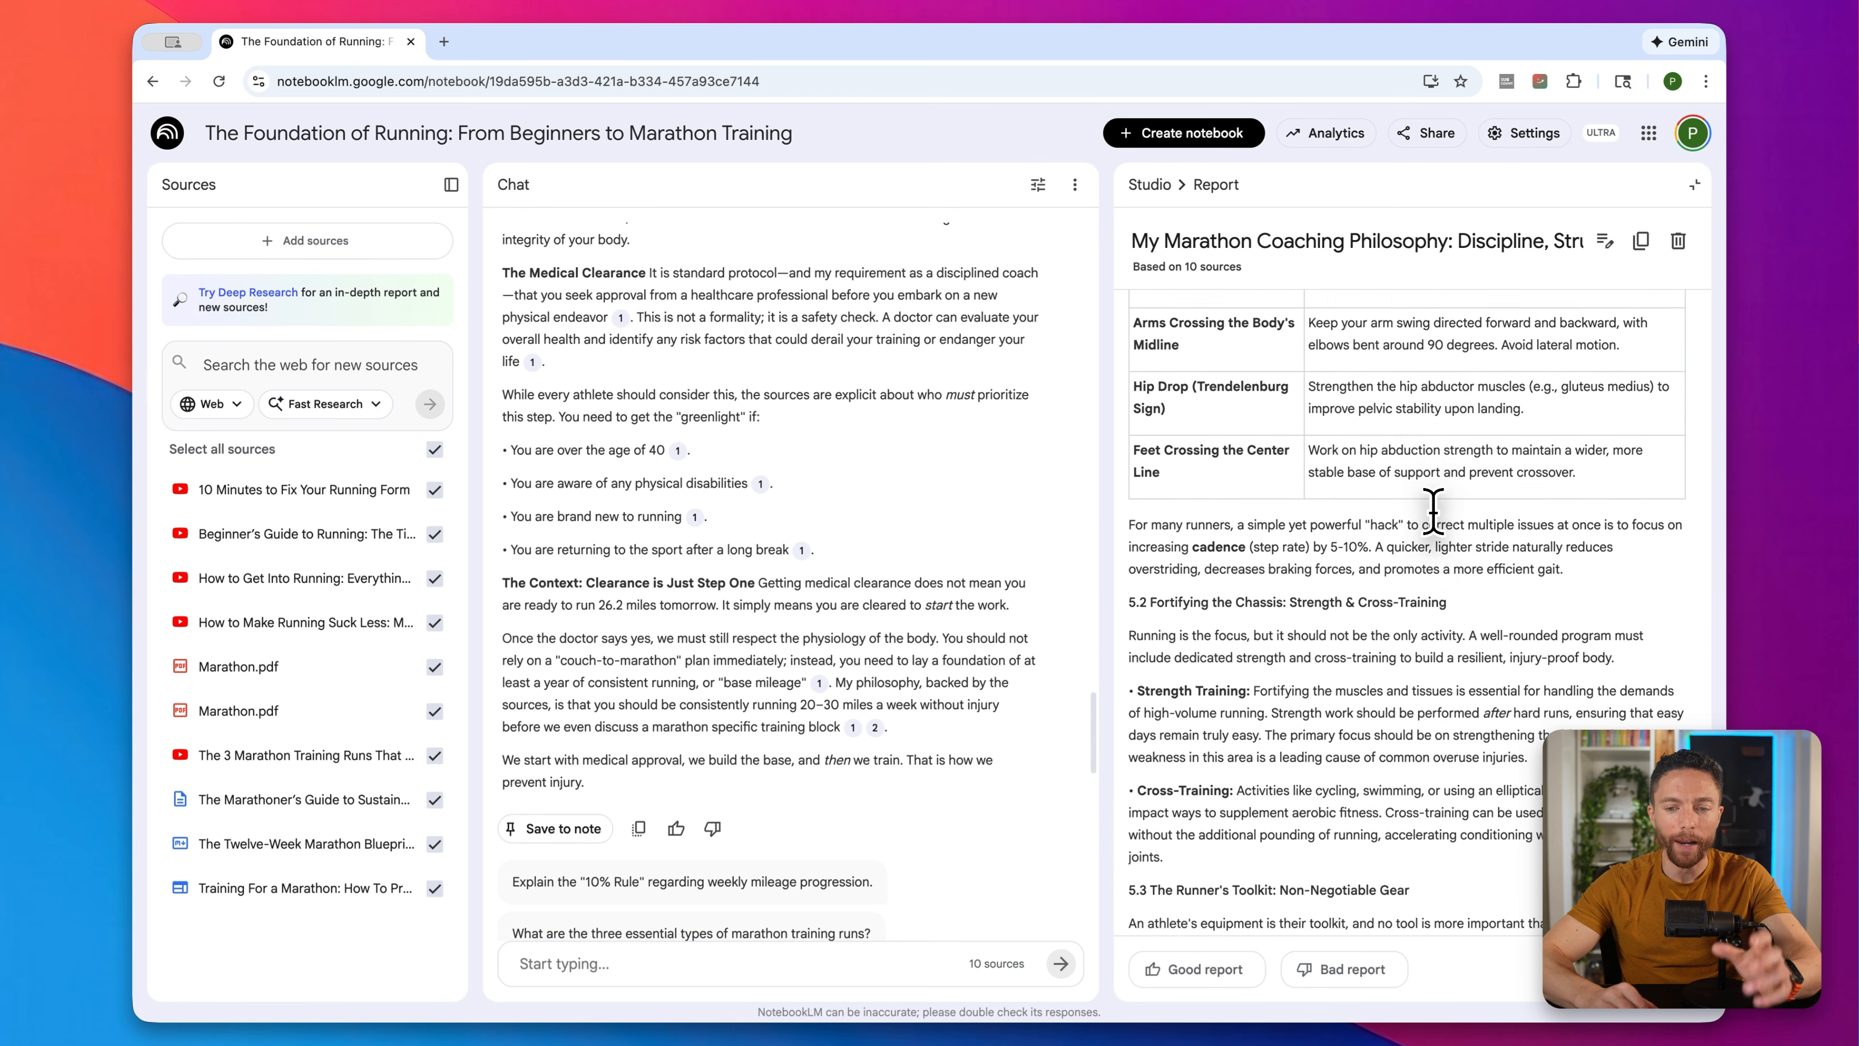
scroll(1432, 511, down, 8)
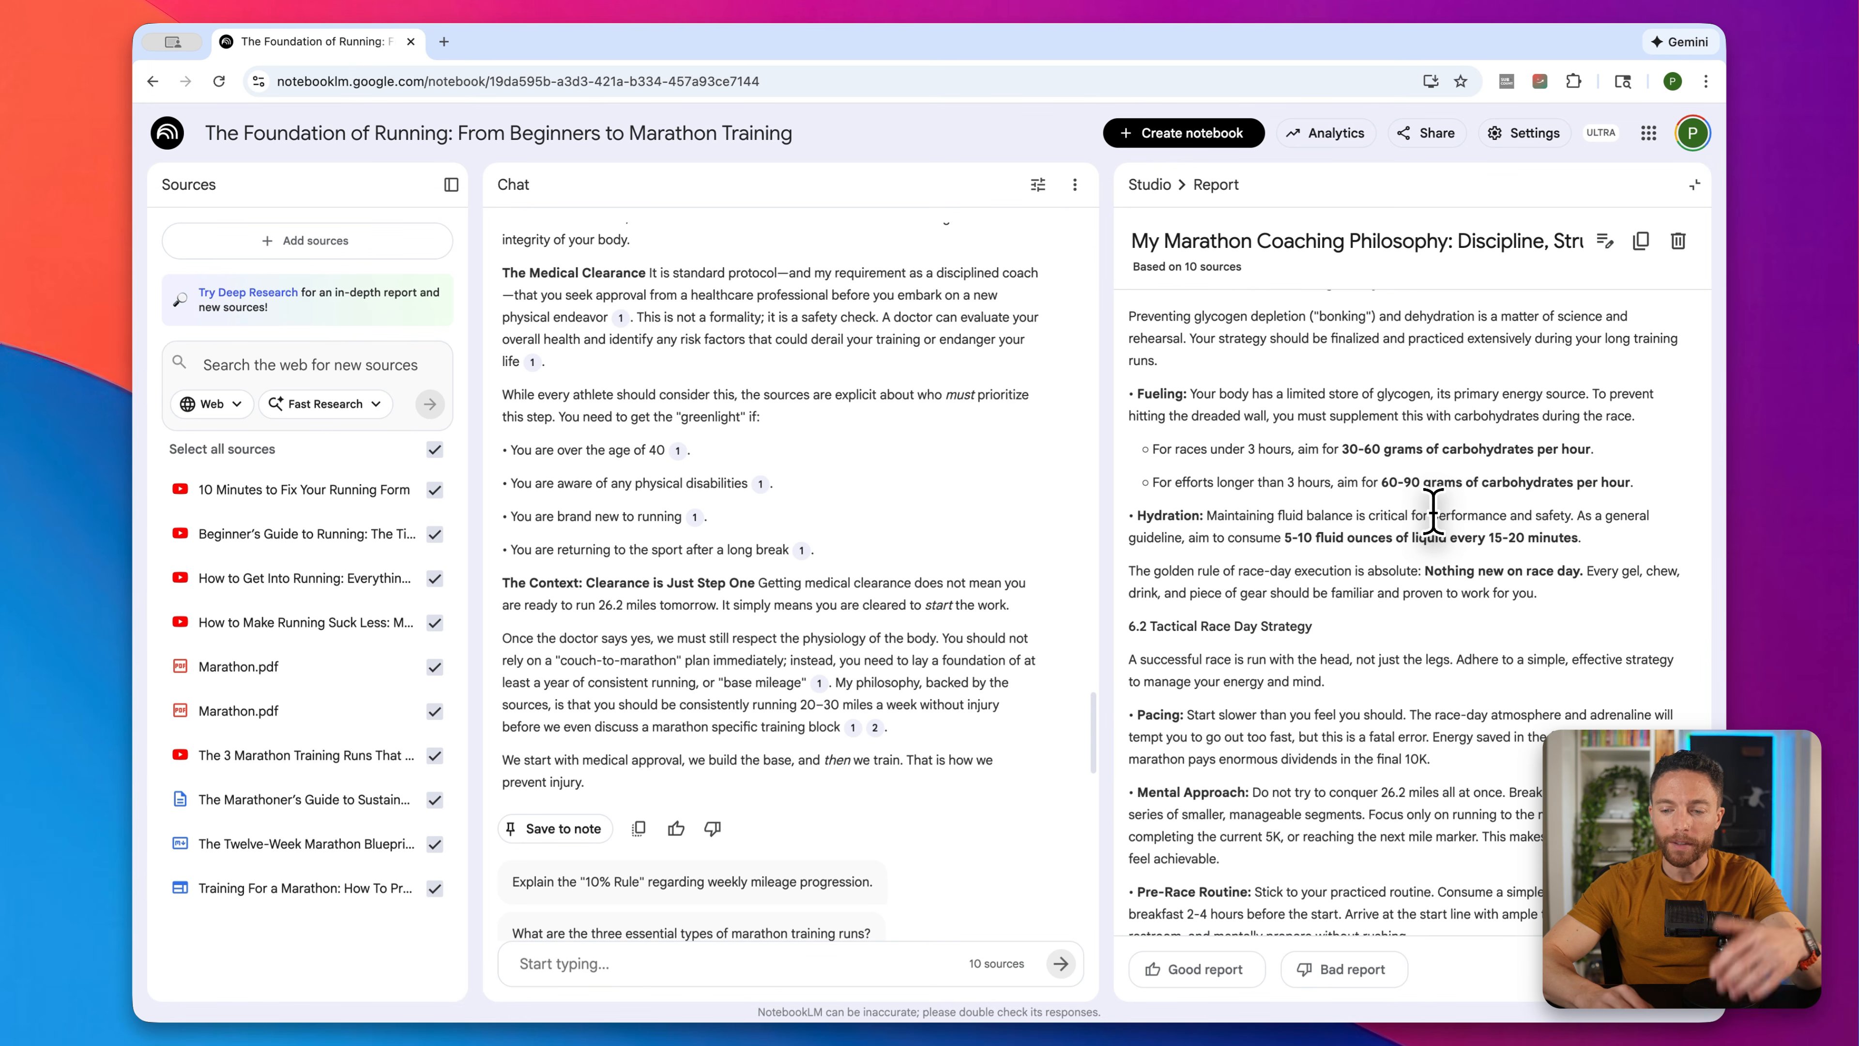
scroll(1432, 510, down, 5)
scroll(1433, 510, up, 20)
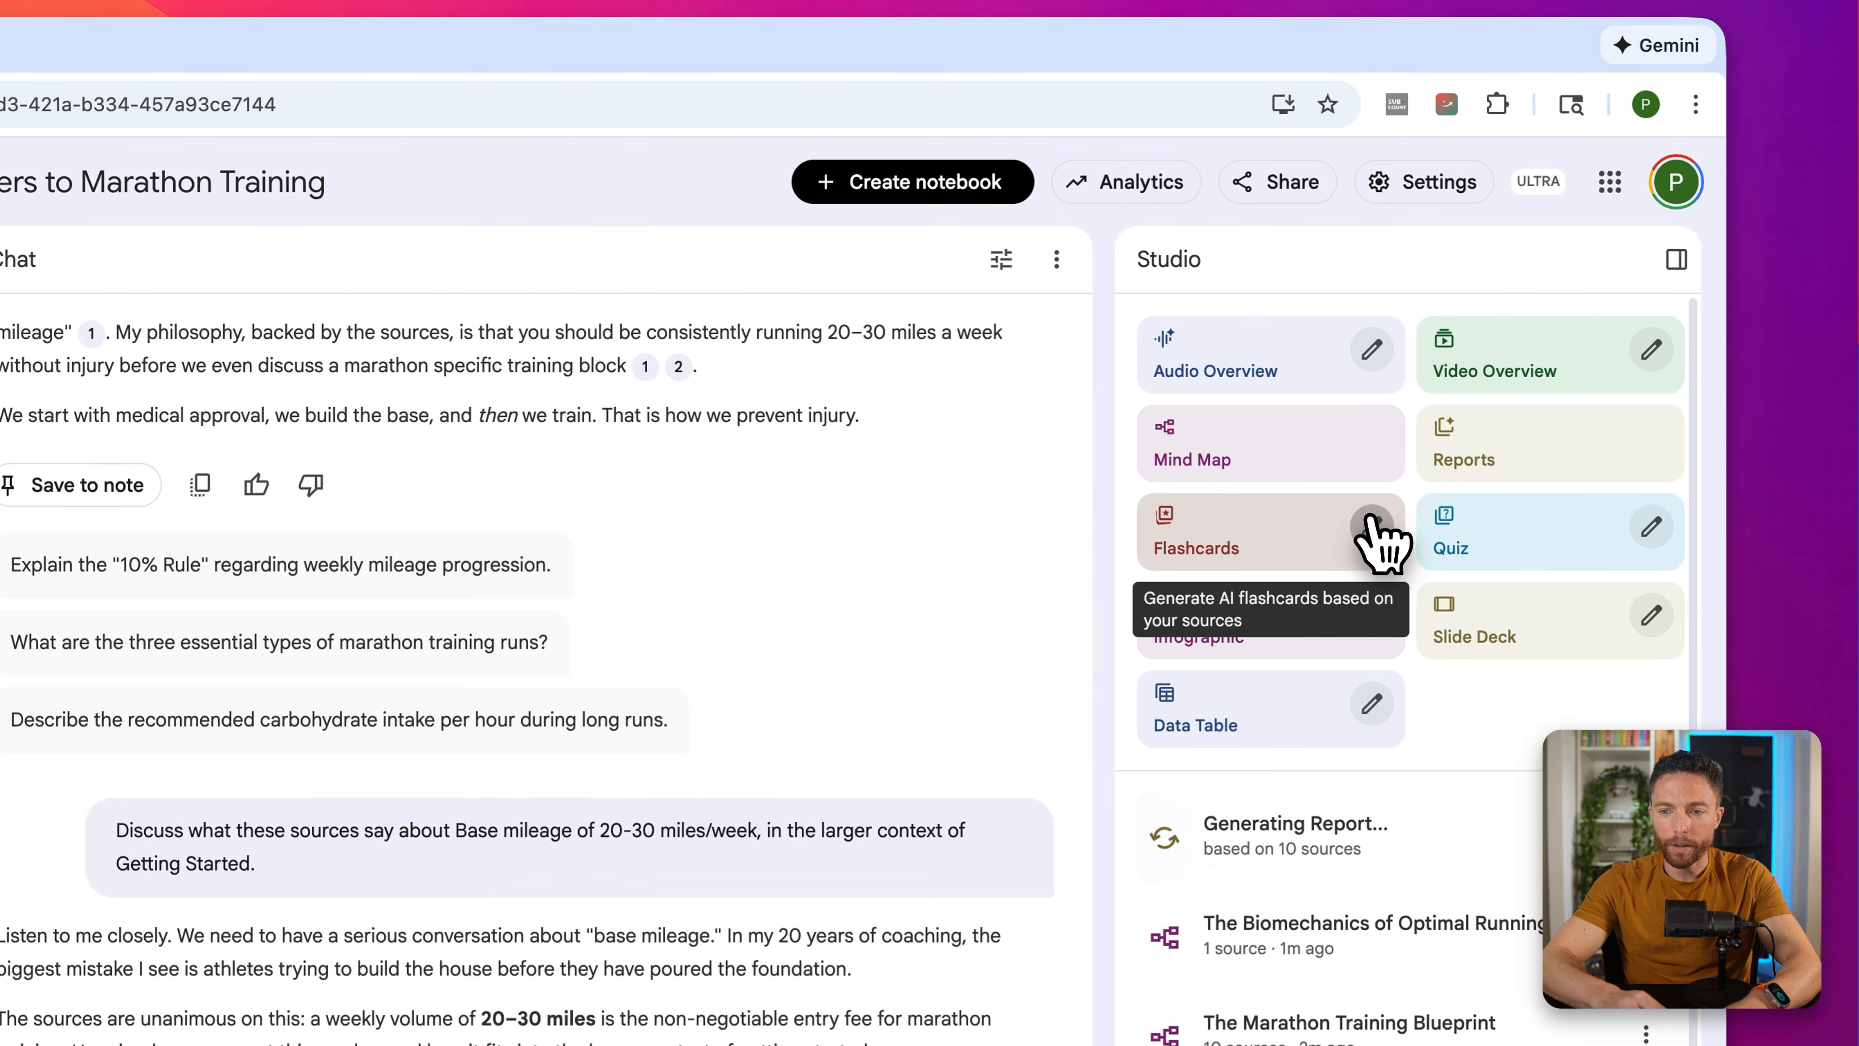
Step: Generate flashcards from all sources with fewer cards, easy difficulty and the topic "Running phrases"
click(1373, 529)
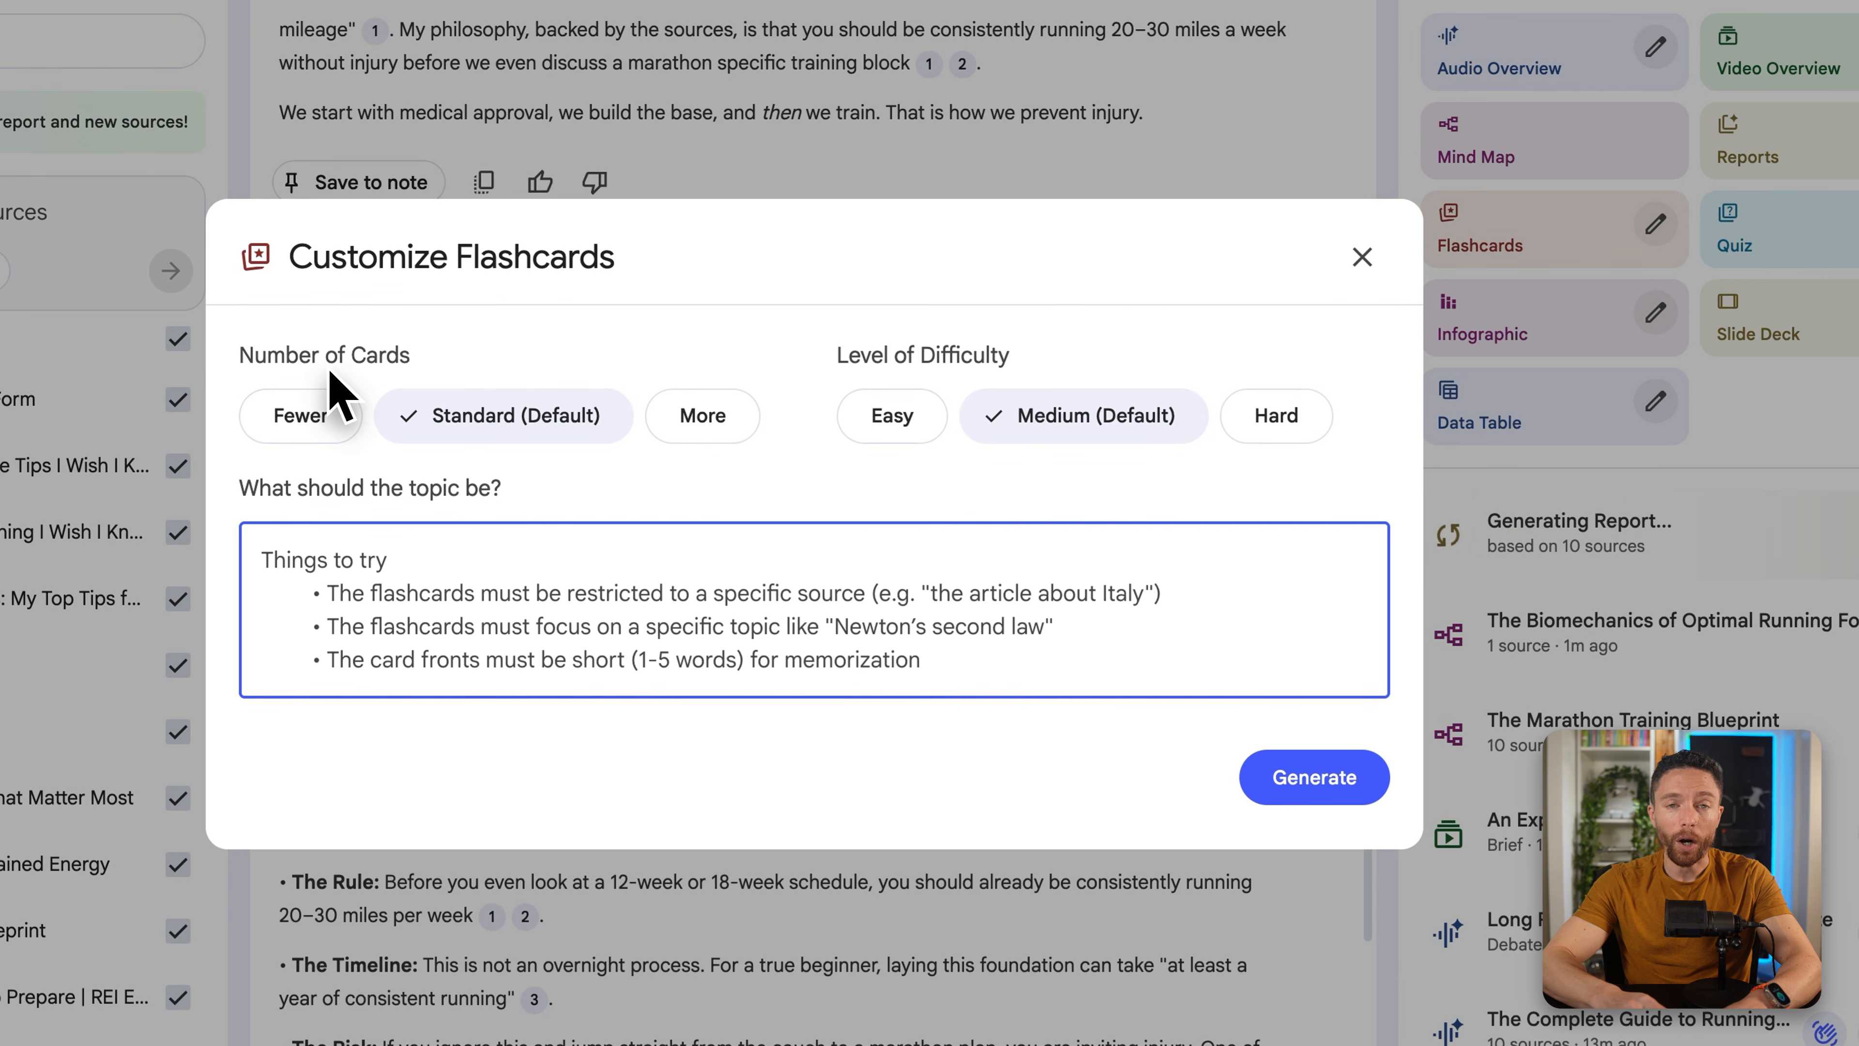
click(340, 425)
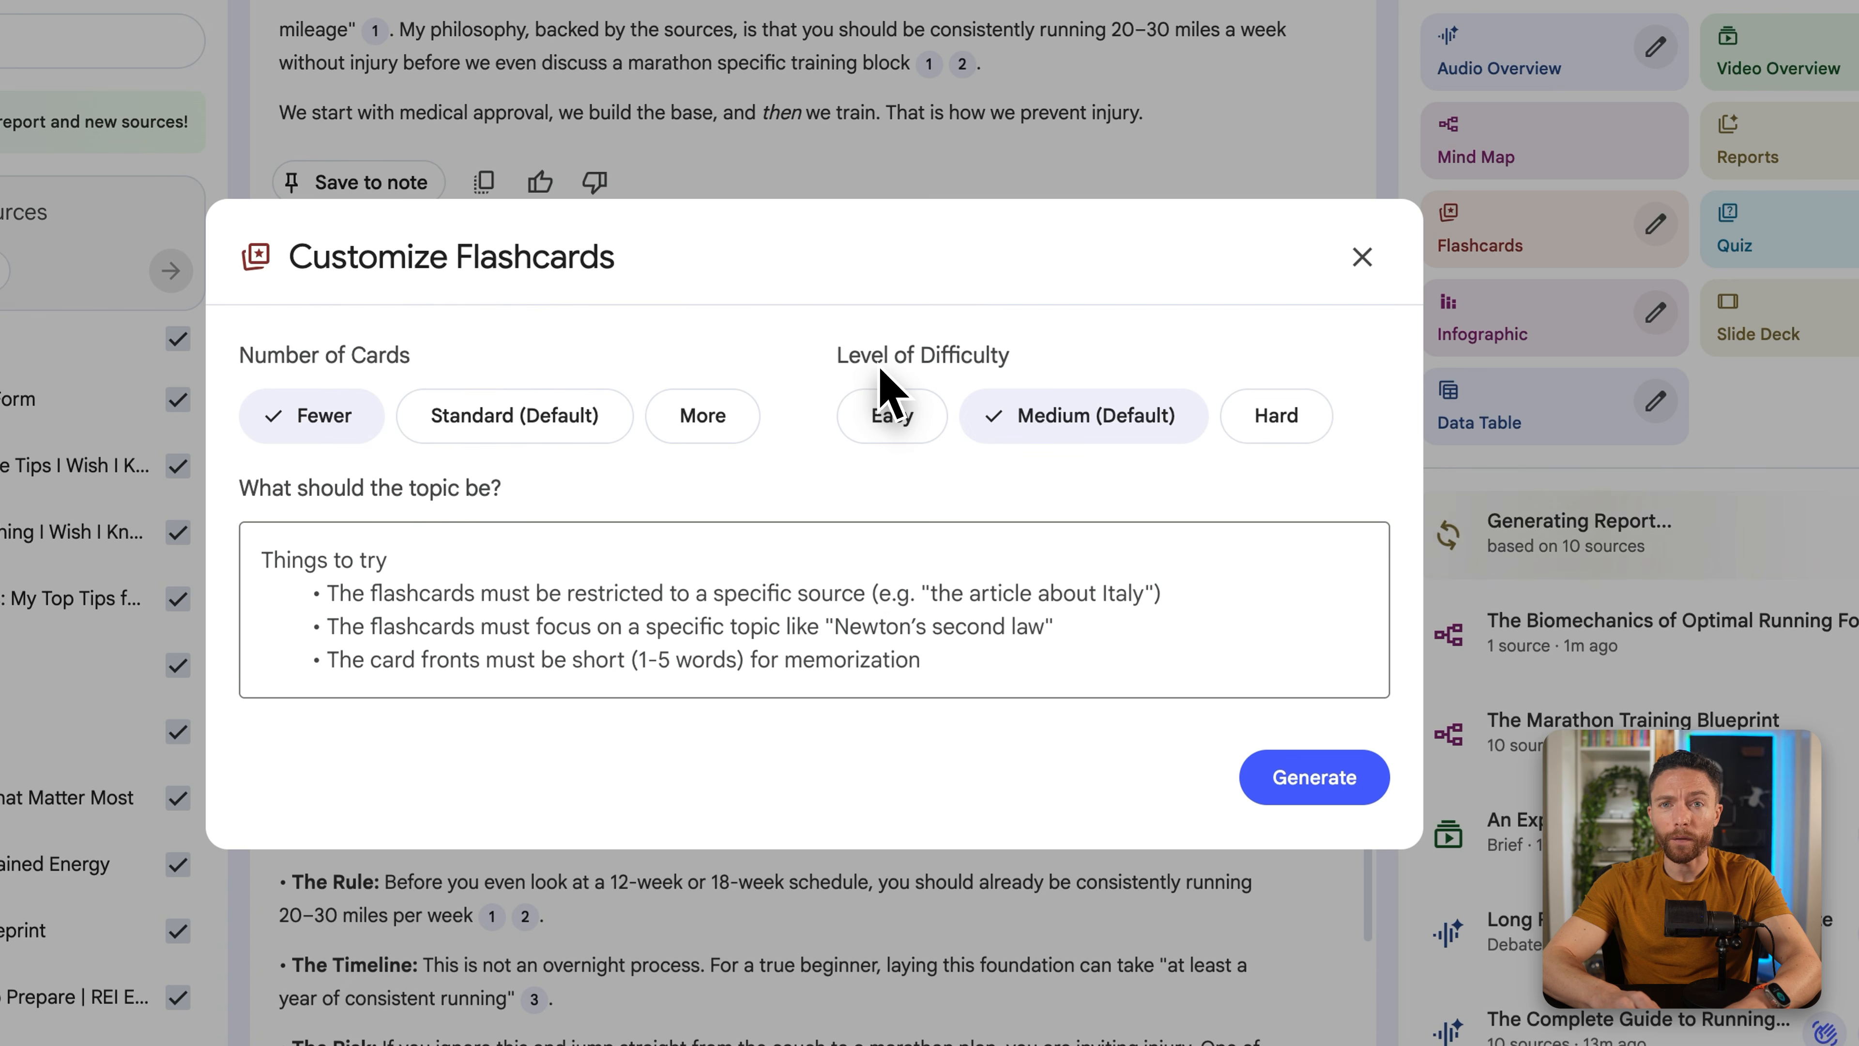
click(899, 426)
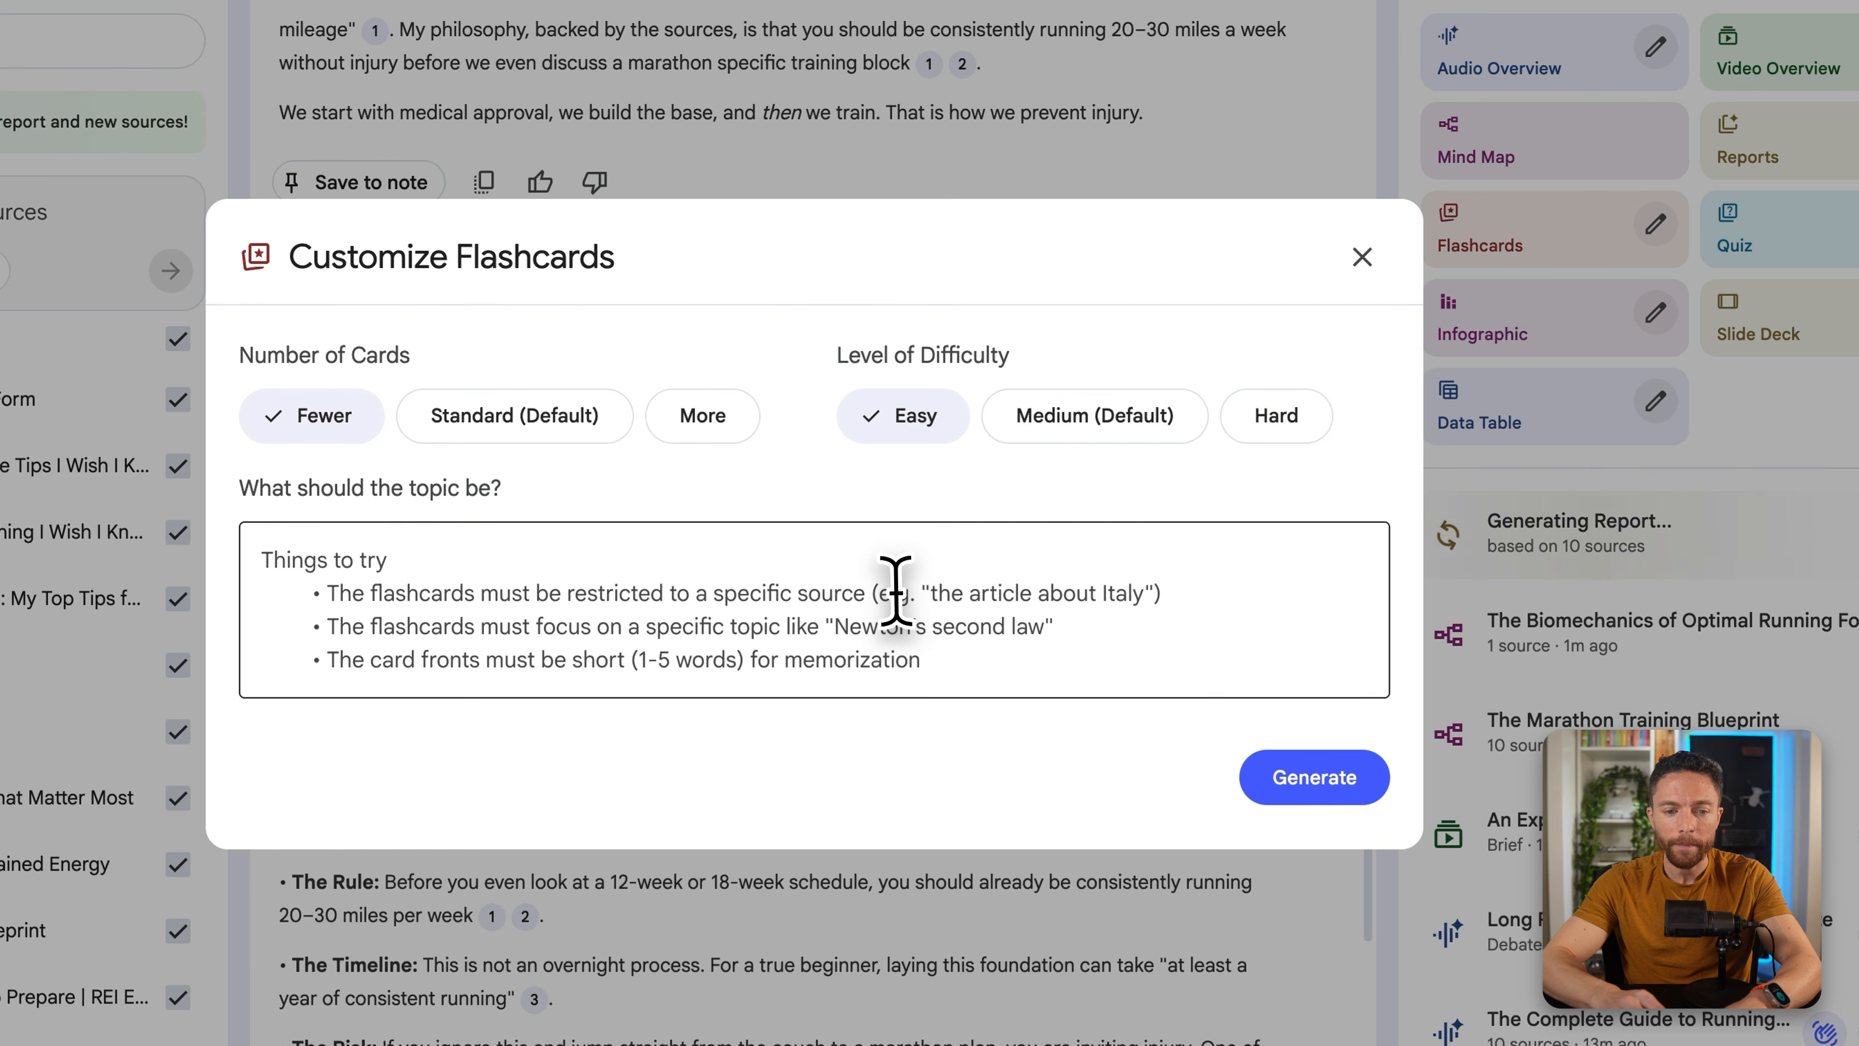
click(622, 560)
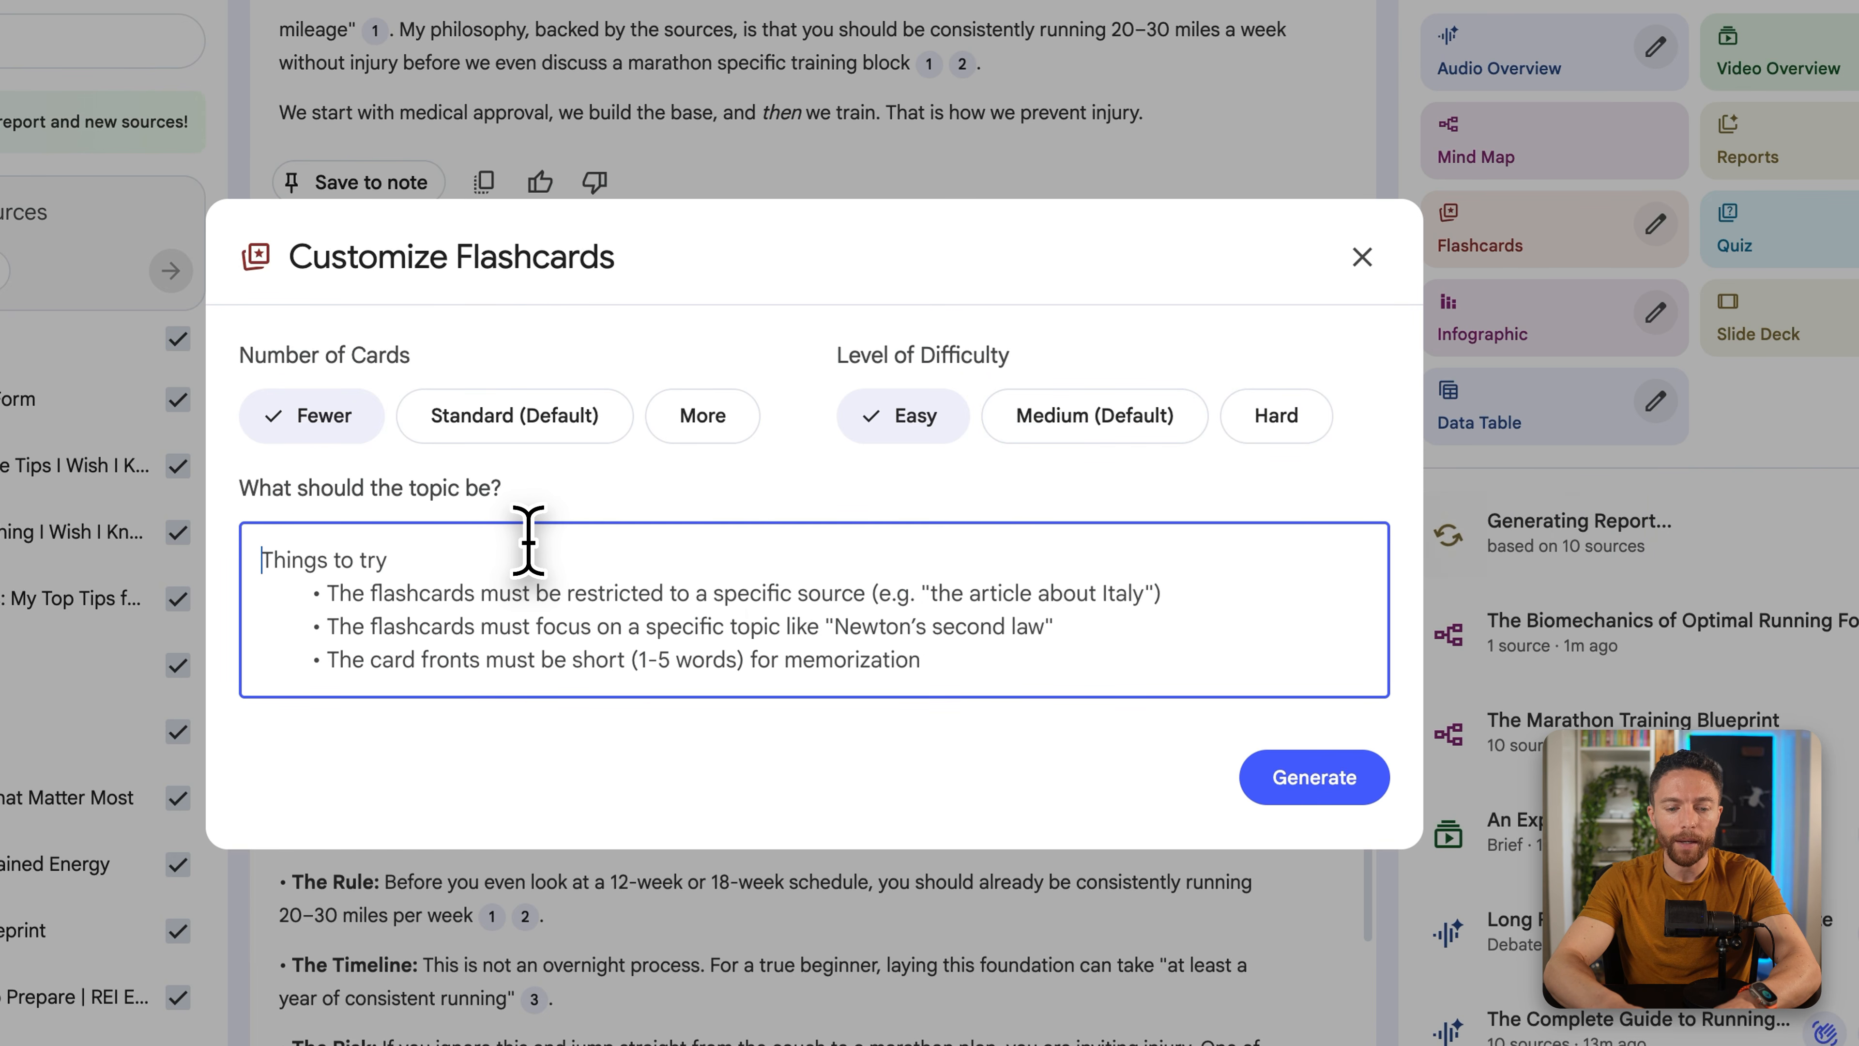
text(Running phrases)
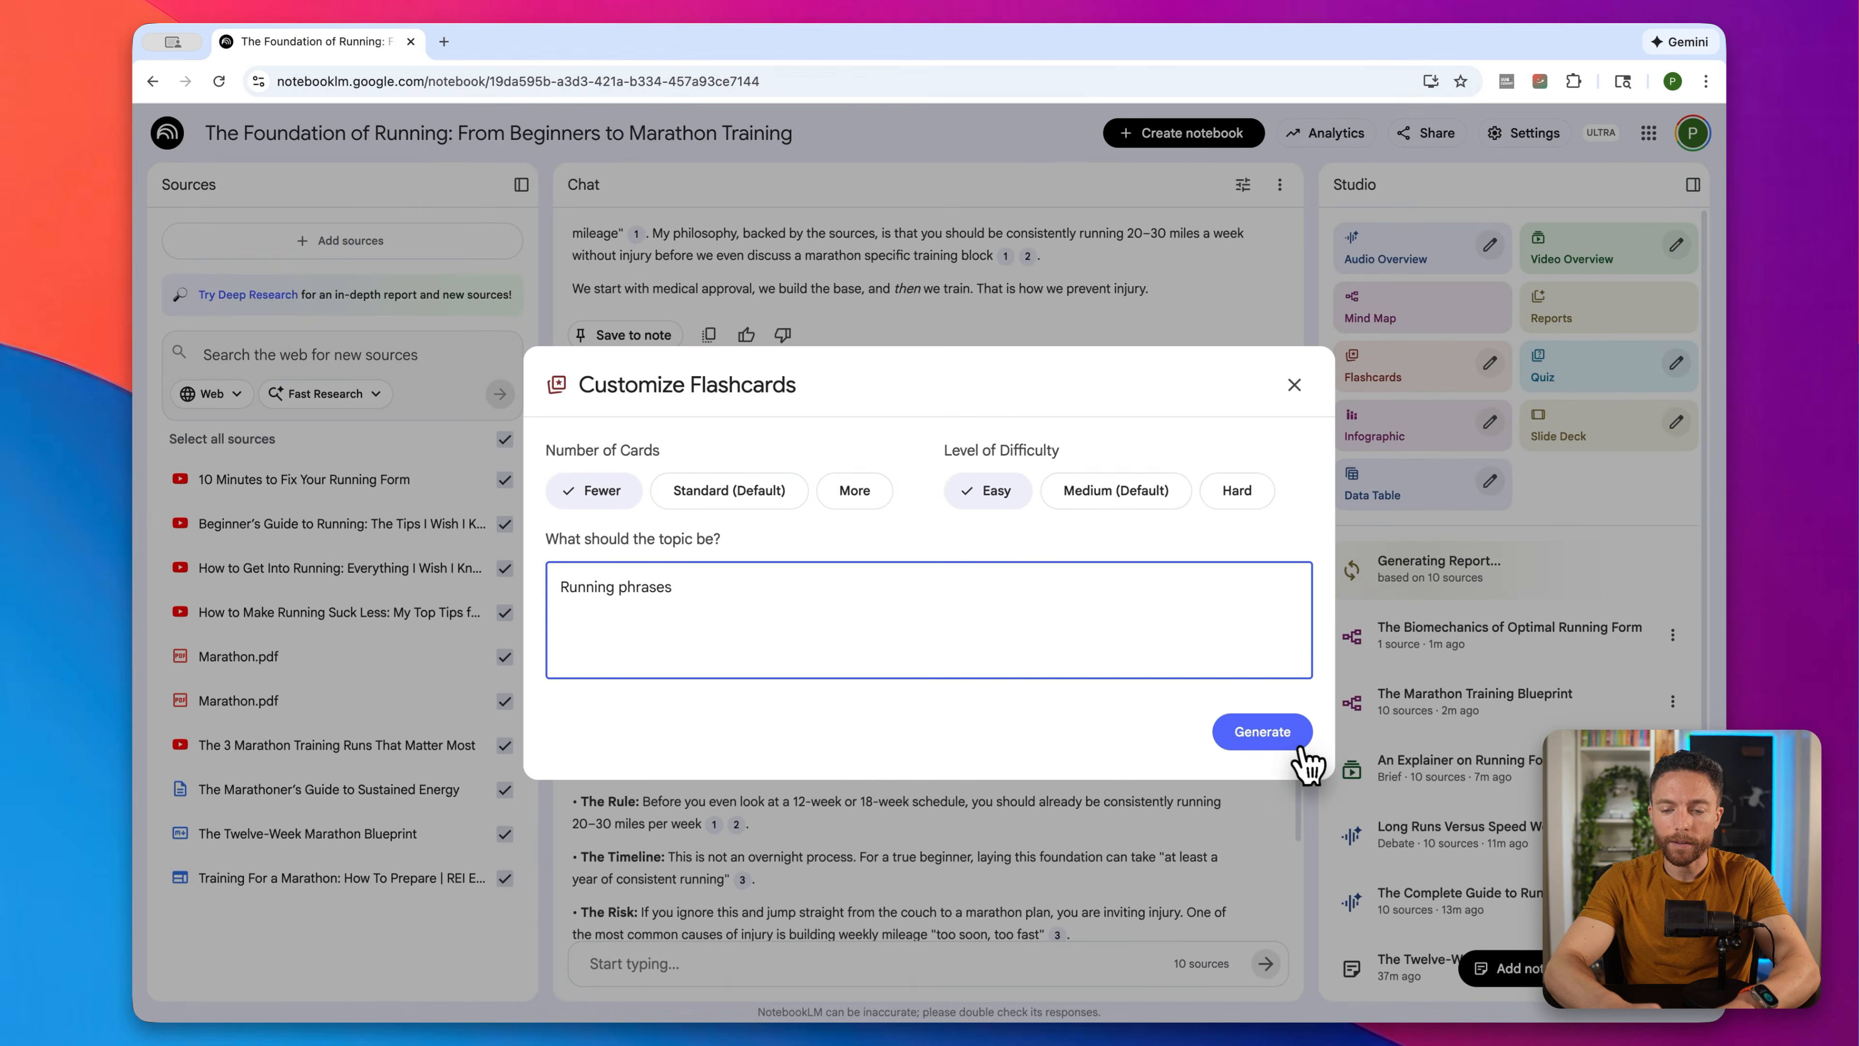
click(1262, 733)
Step: Open the Running Flashcards, reveal the answers on the first two cards, and return to the Studio overview
click(1523, 567)
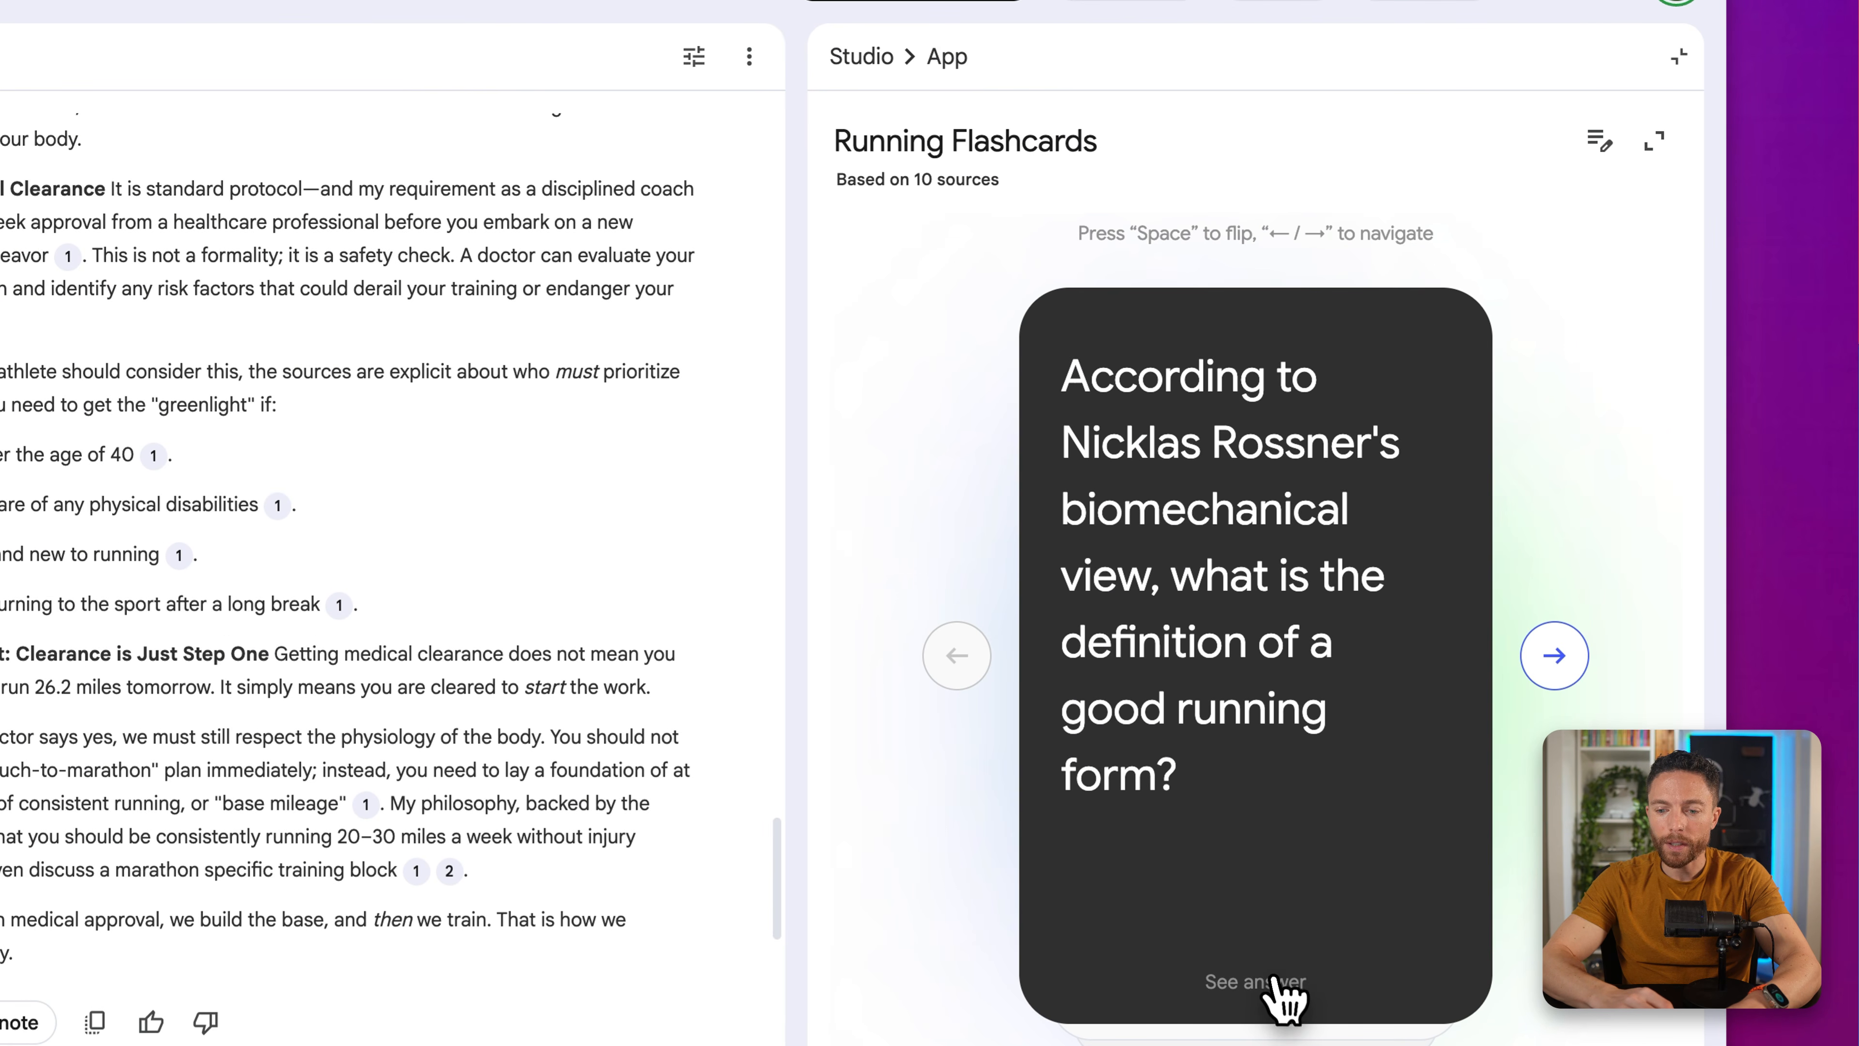
click(1277, 983)
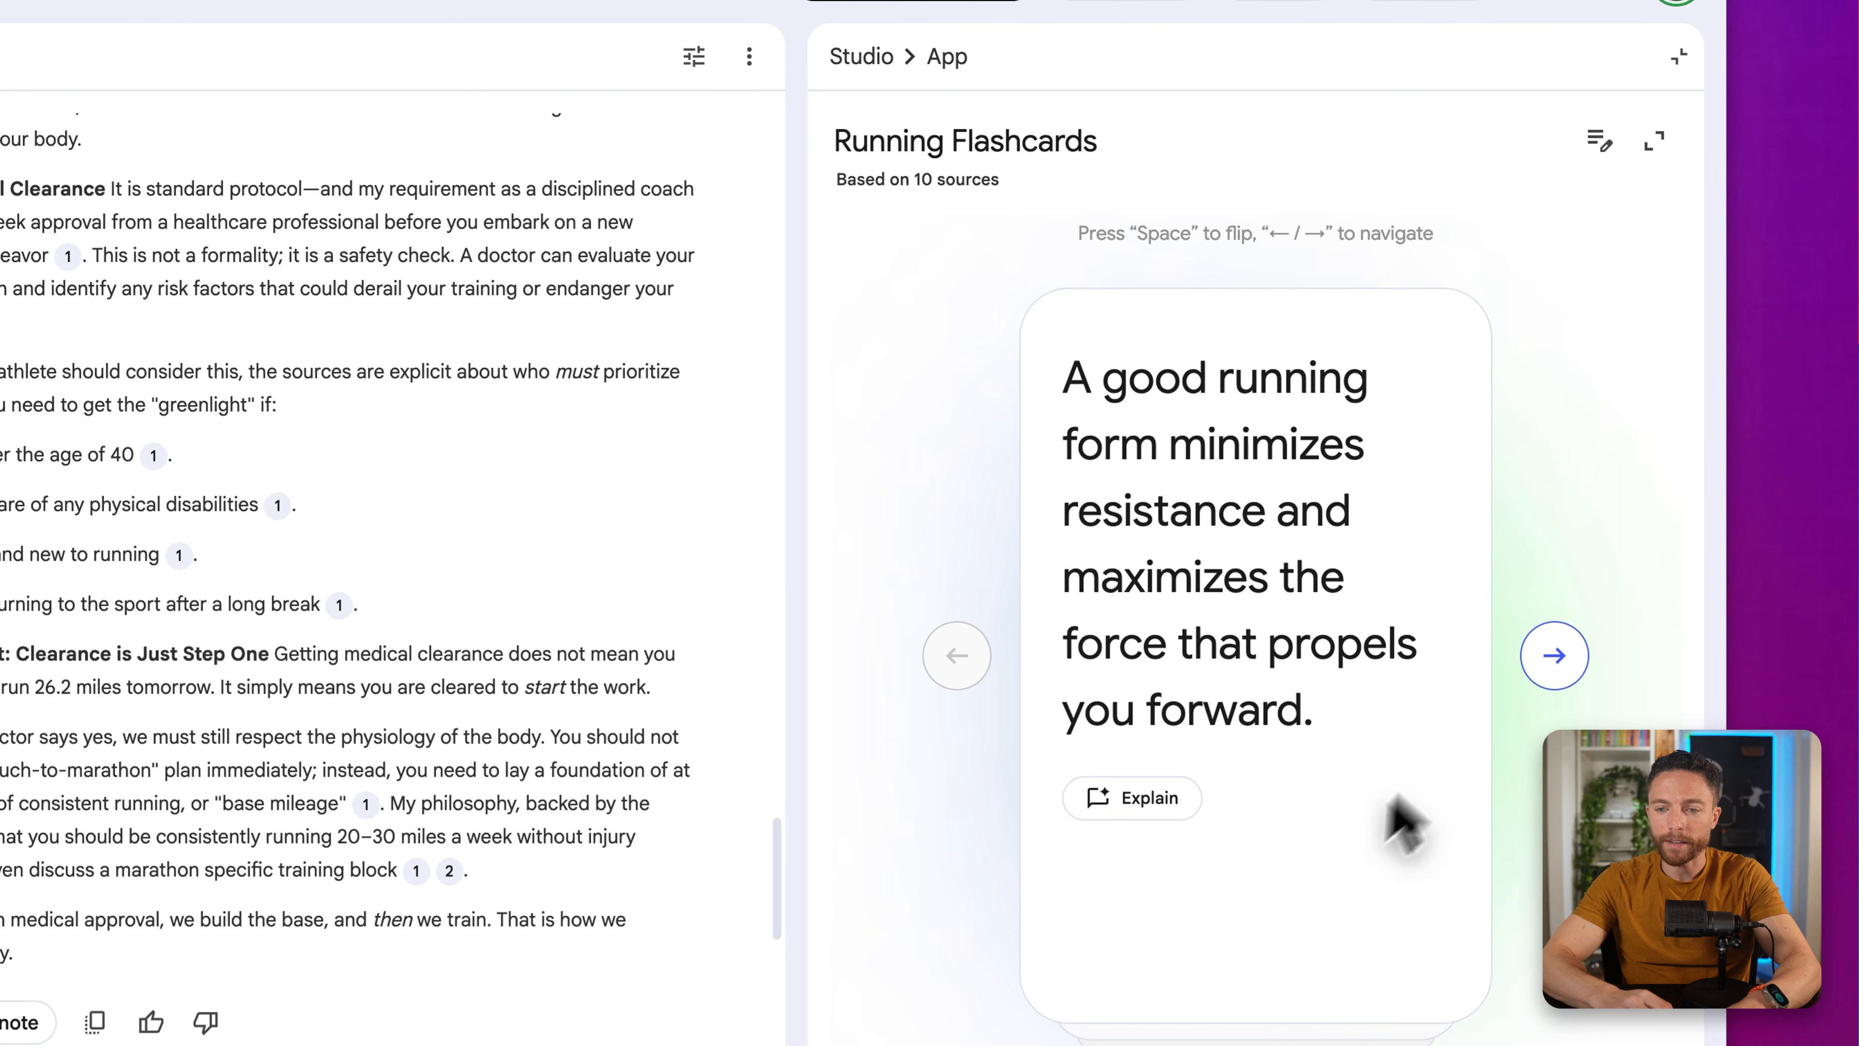
click(1554, 655)
click(1243, 970)
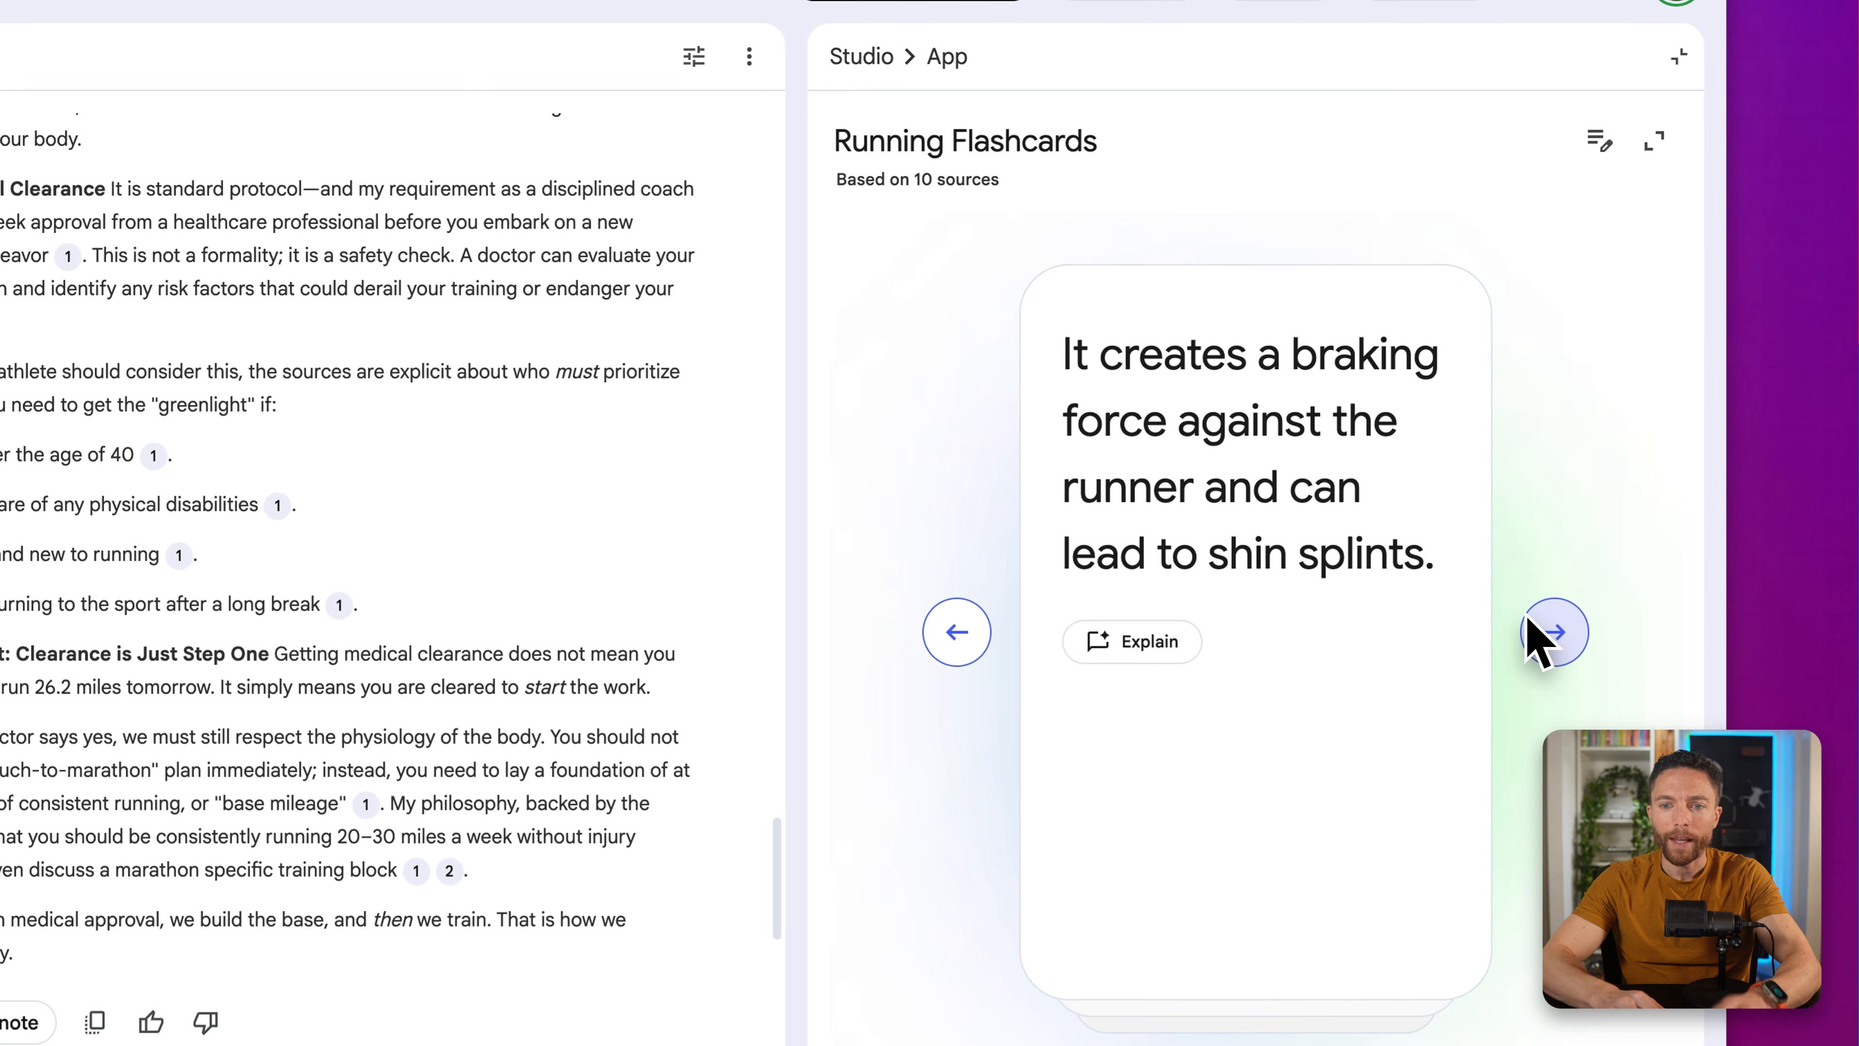
click(864, 57)
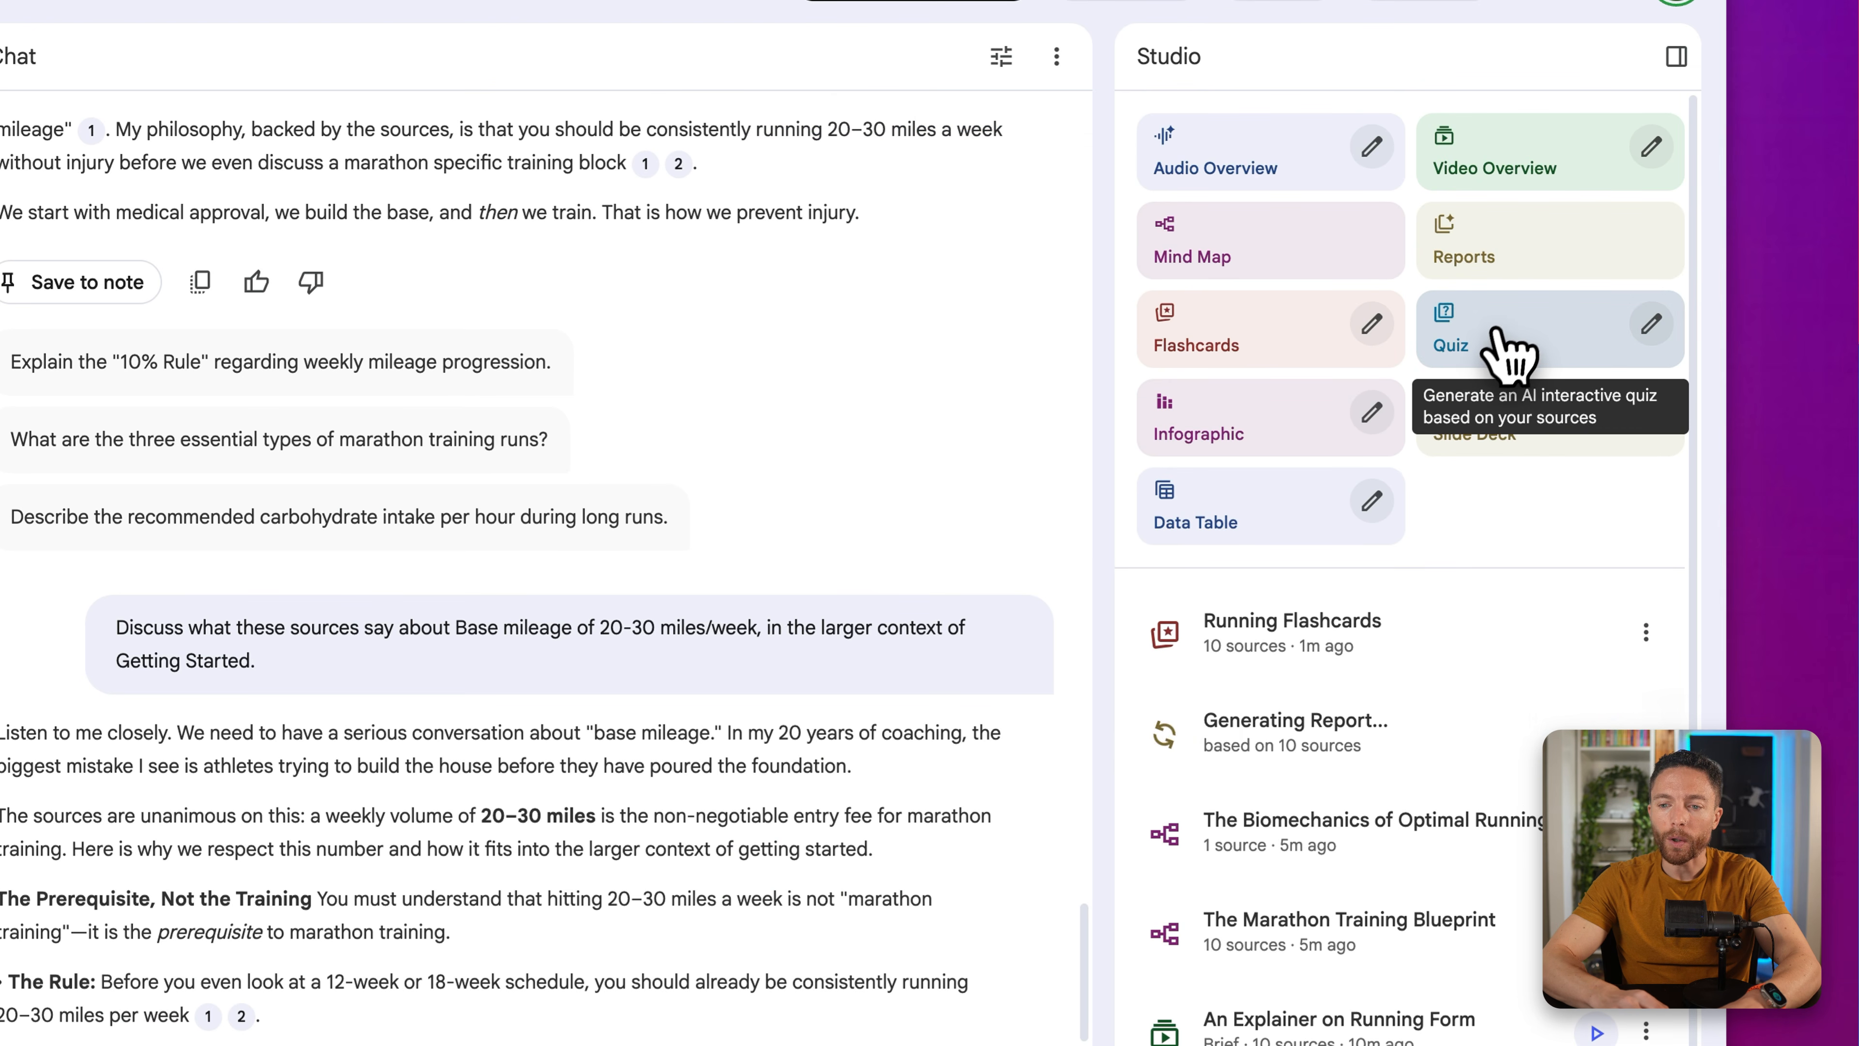
Step: Generate a quiz with standard question count and medium difficulty, and answer its side-view question with option B after showing the hint
click(1651, 324)
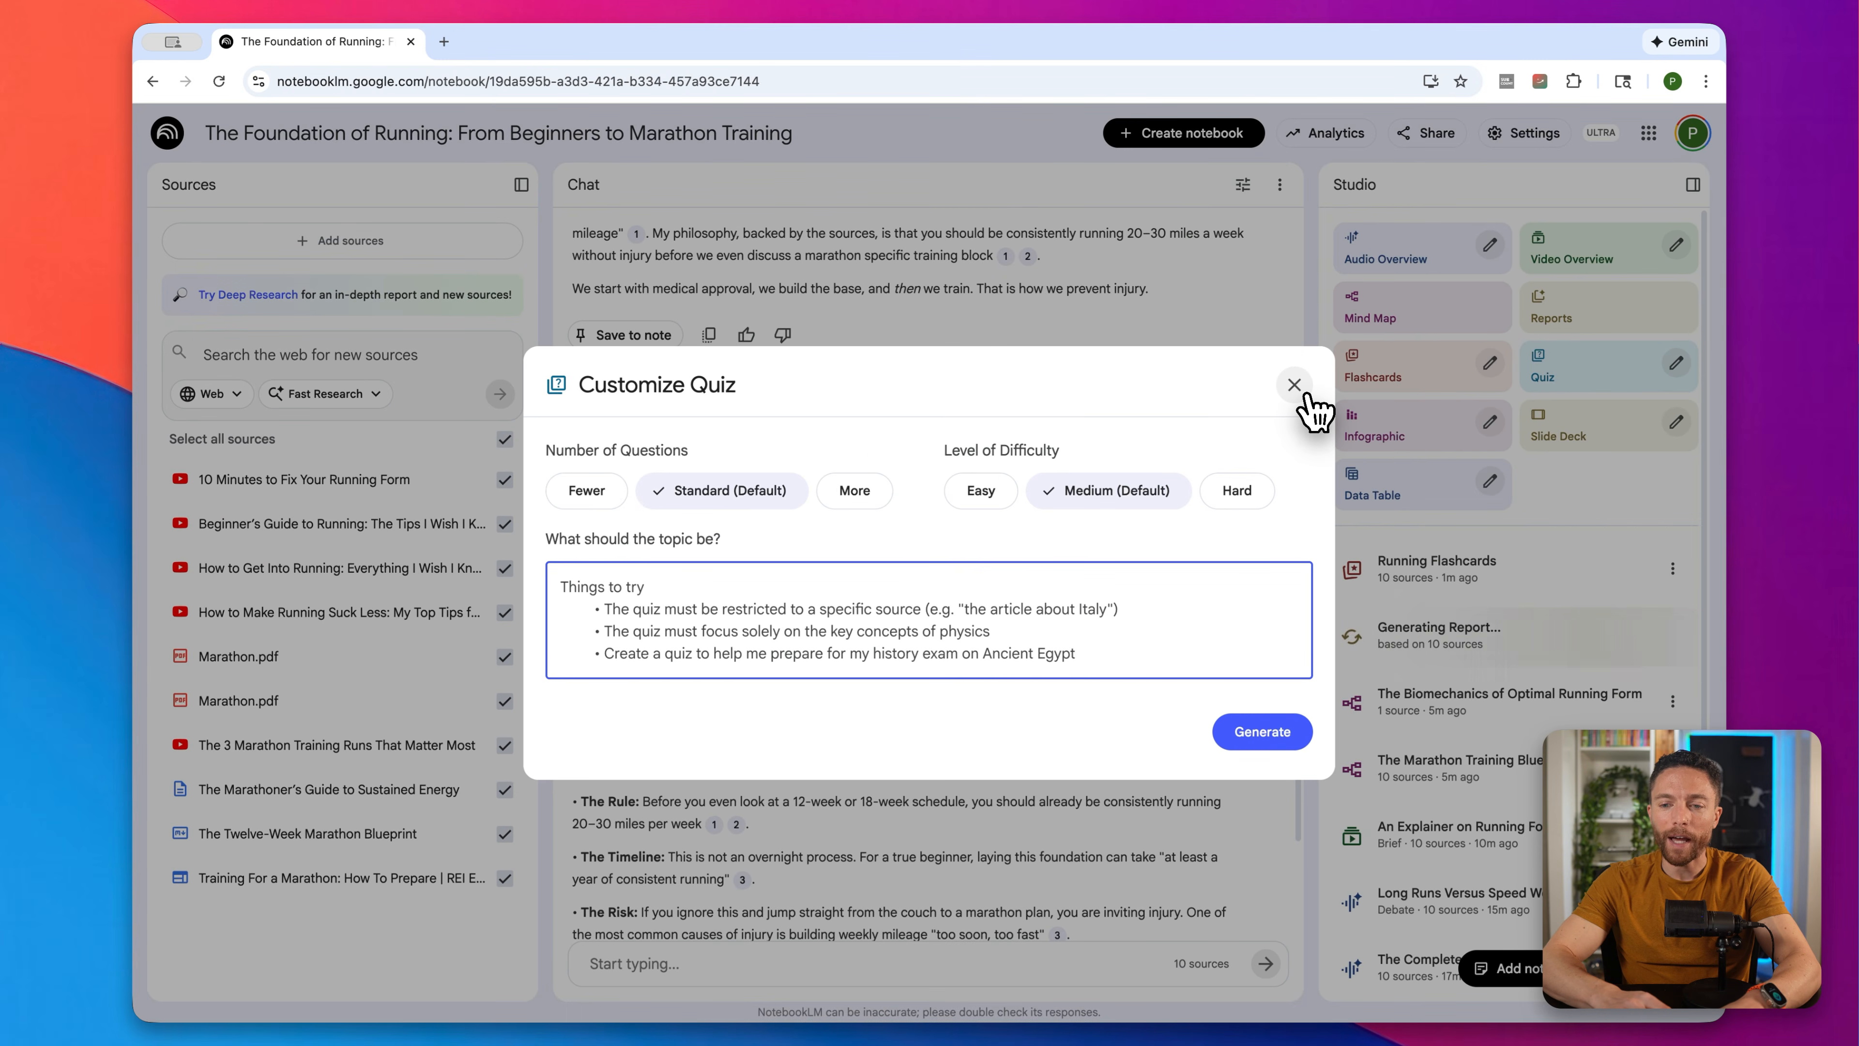
click(1277, 741)
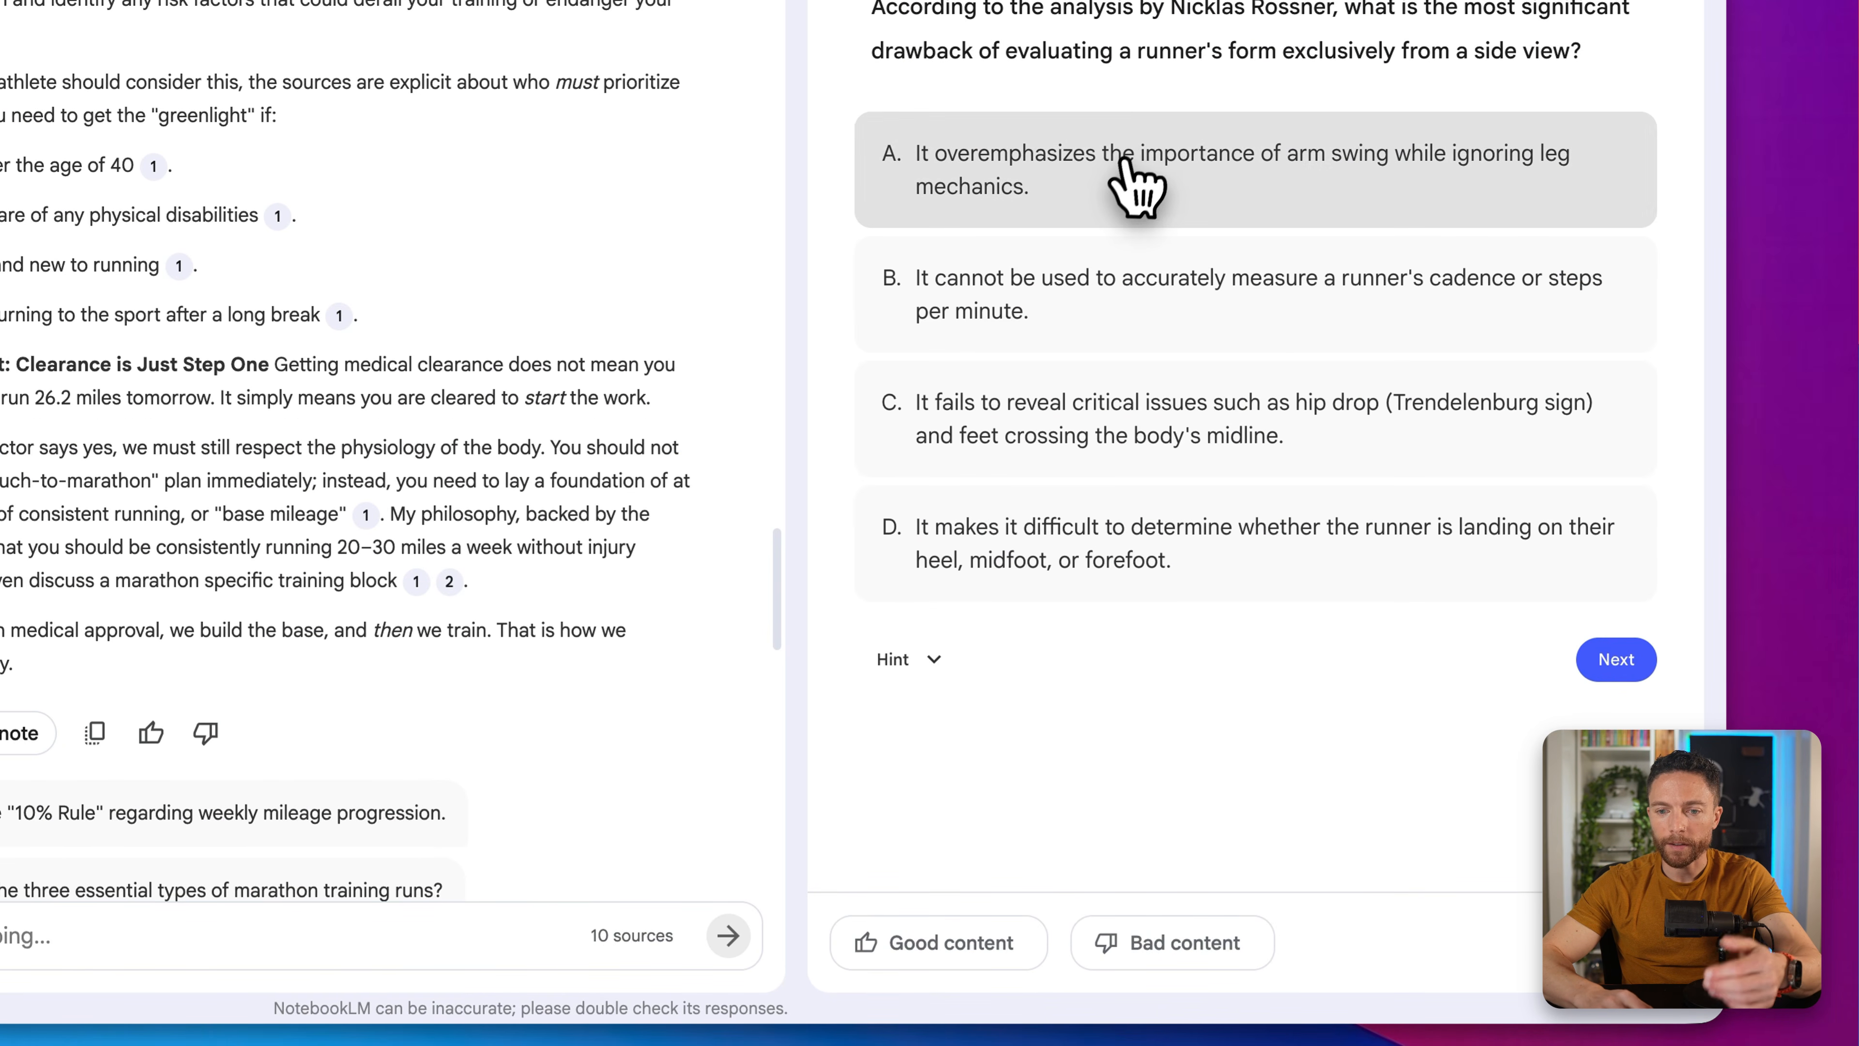
click(937, 659)
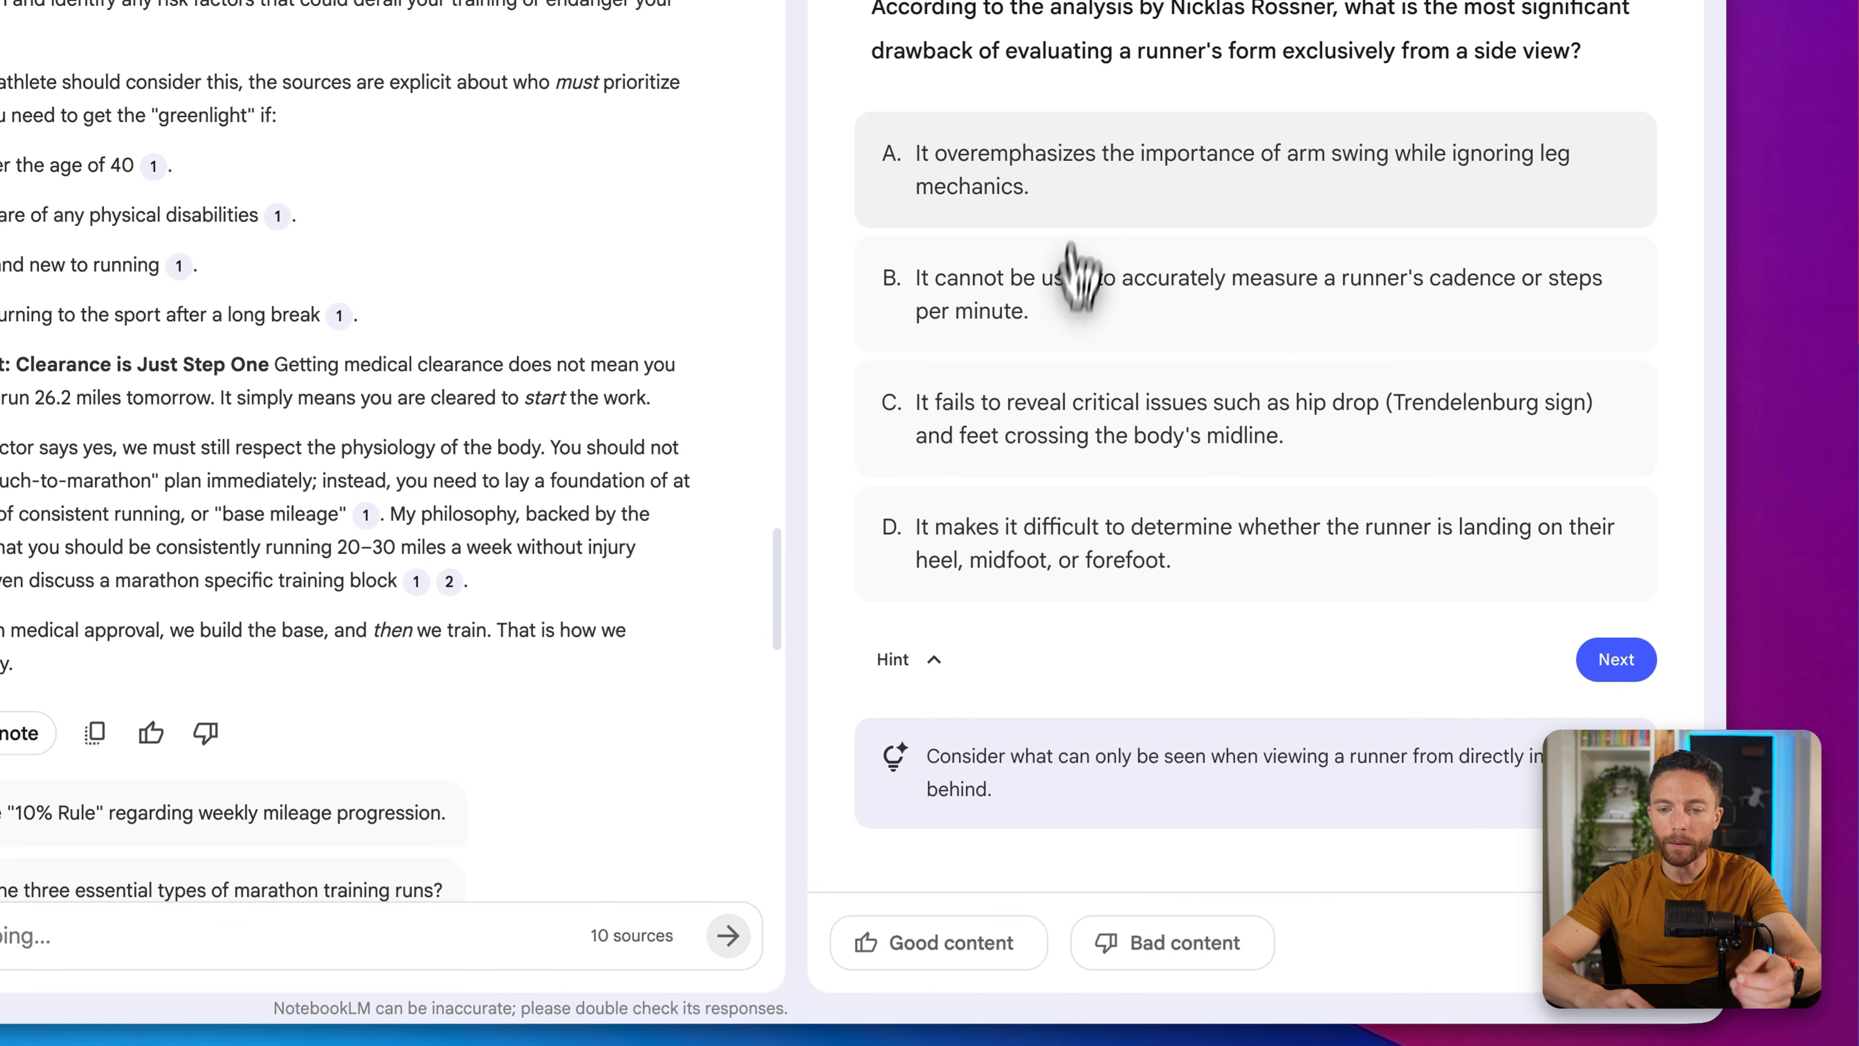
click(1074, 281)
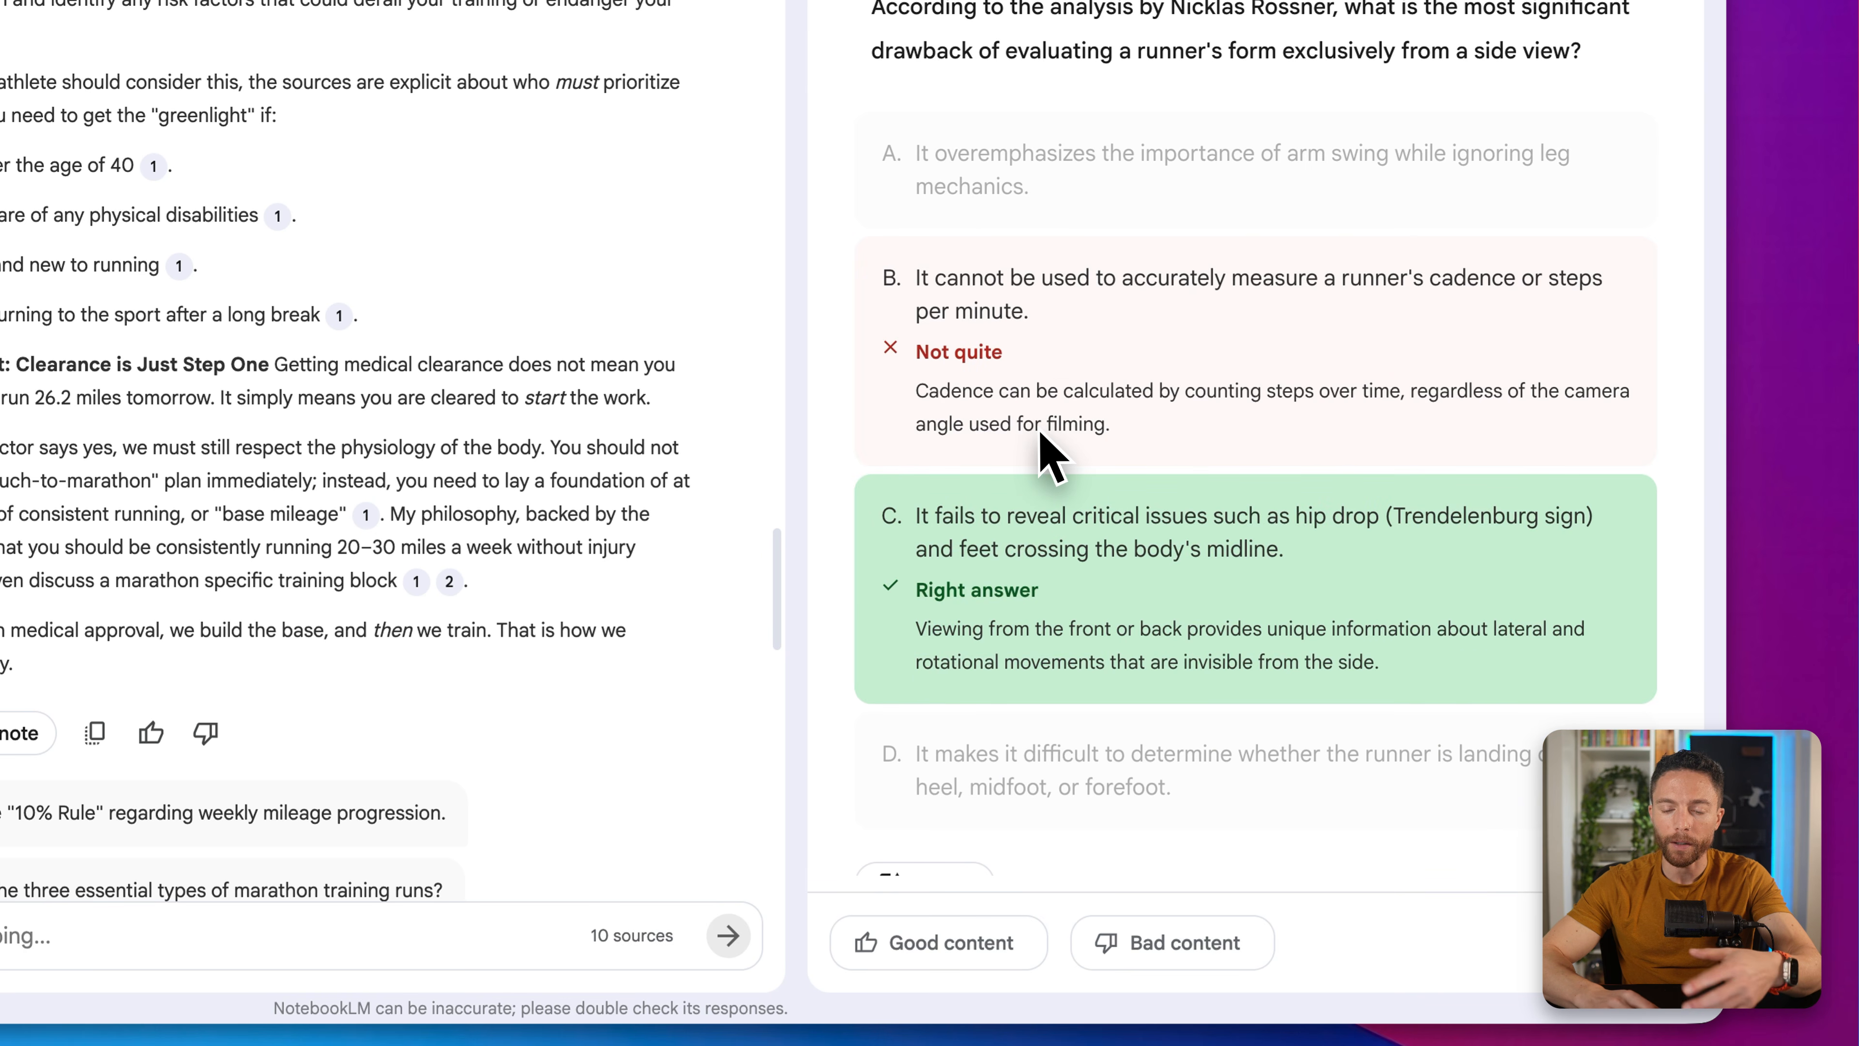
scroll(1127, 586, down, 1)
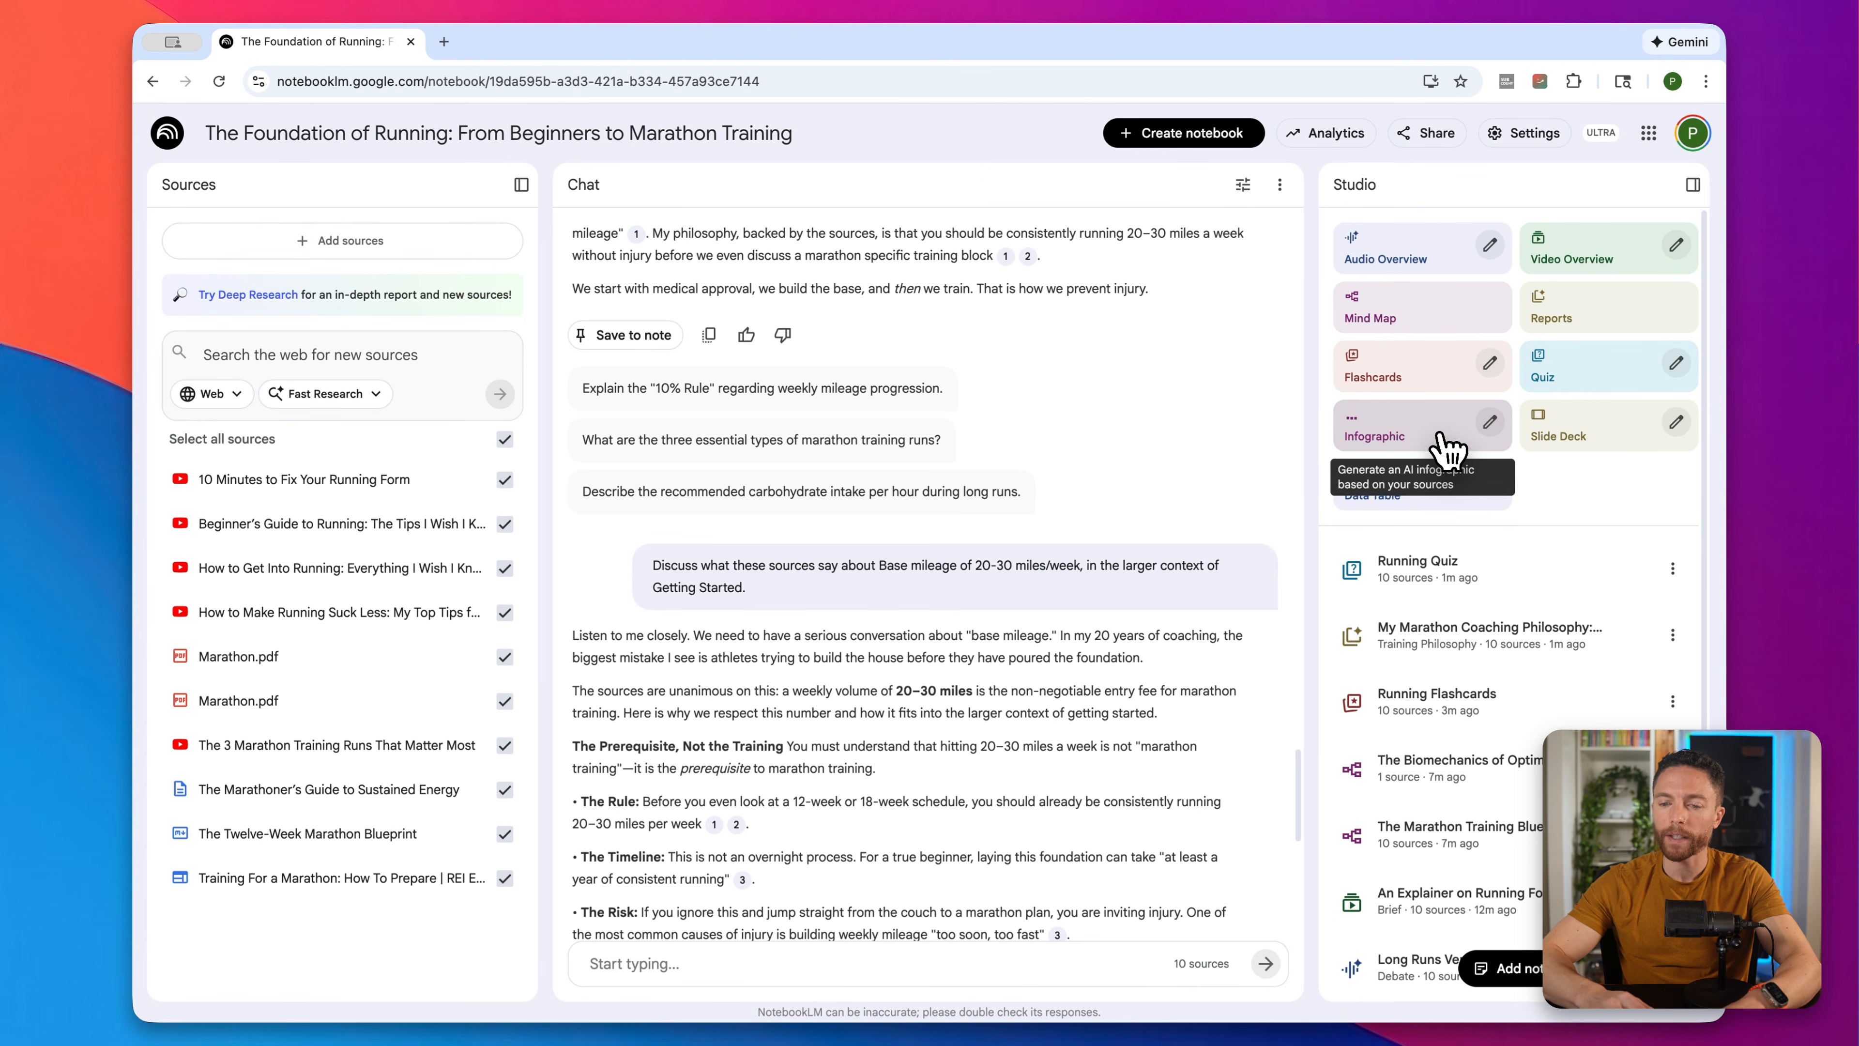
Step: Generate a landscape, standard-detail infographic described as "Create a map of a marathon route and at which mile marker you should be eating food, drinking water, etc."
click(1493, 429)
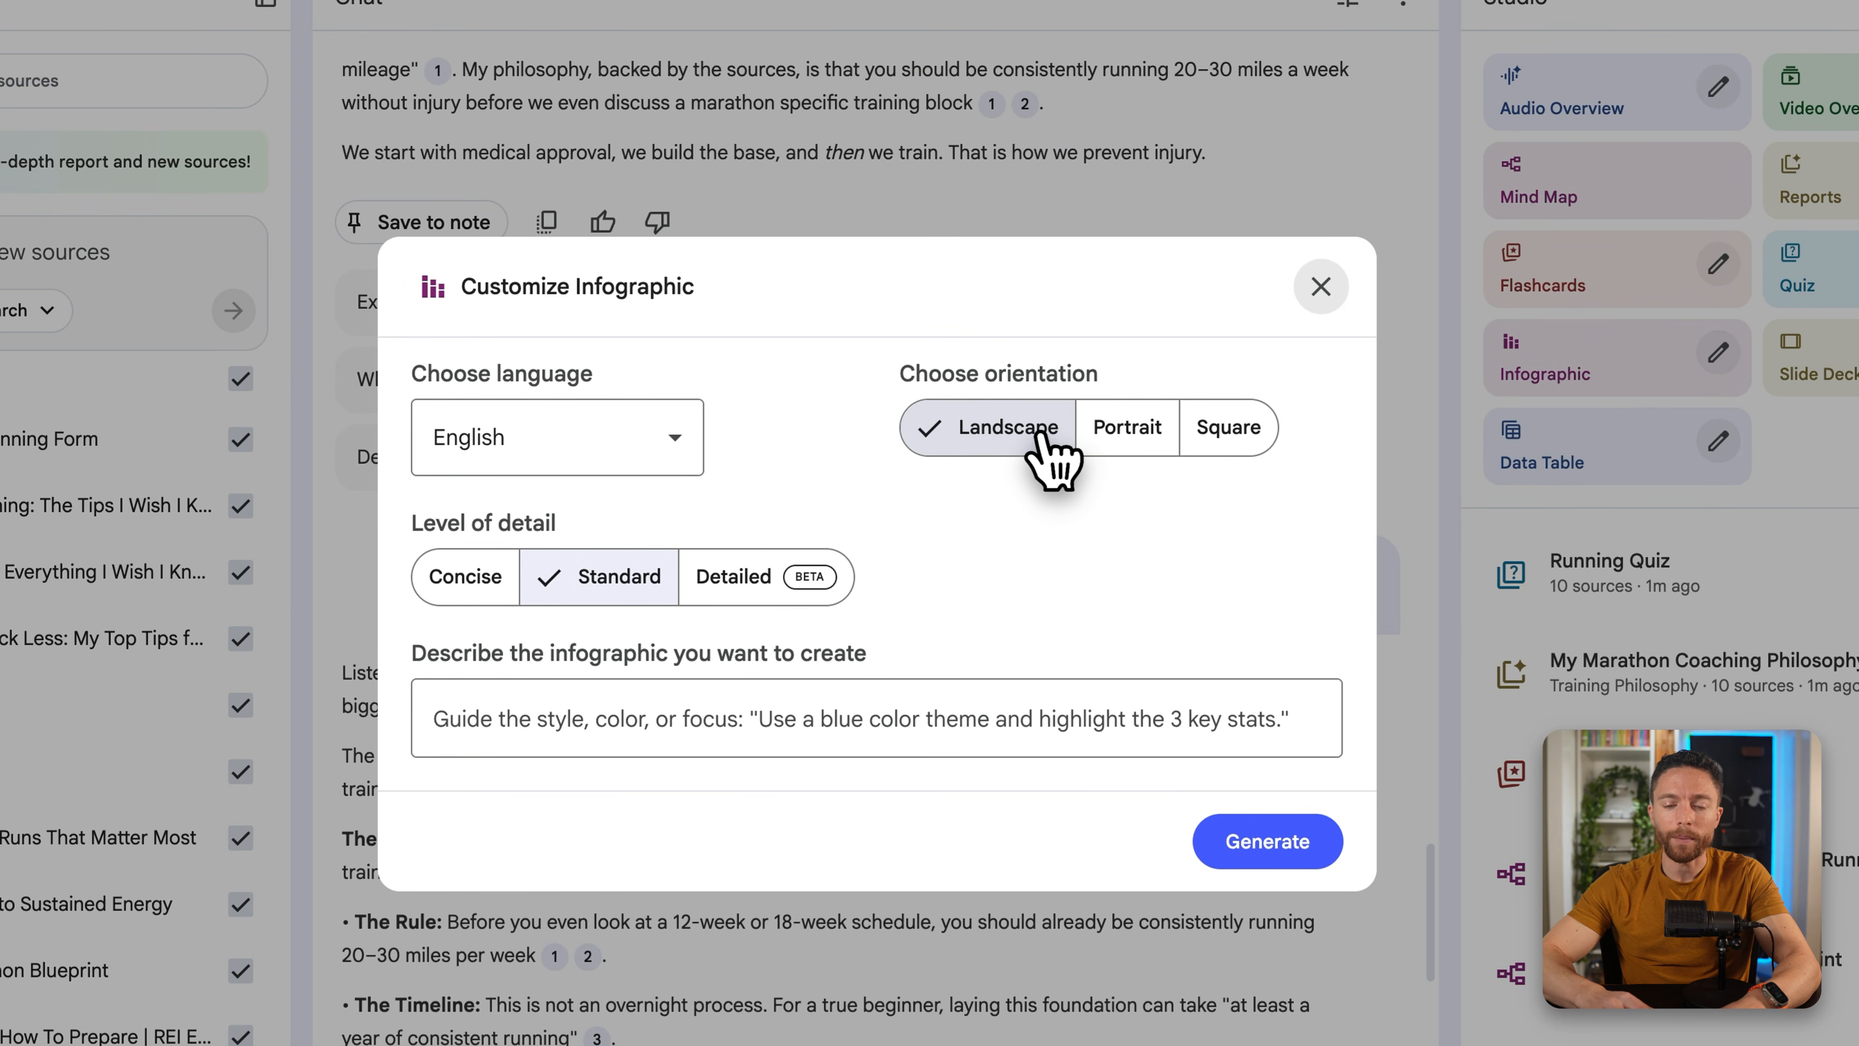
click(1127, 439)
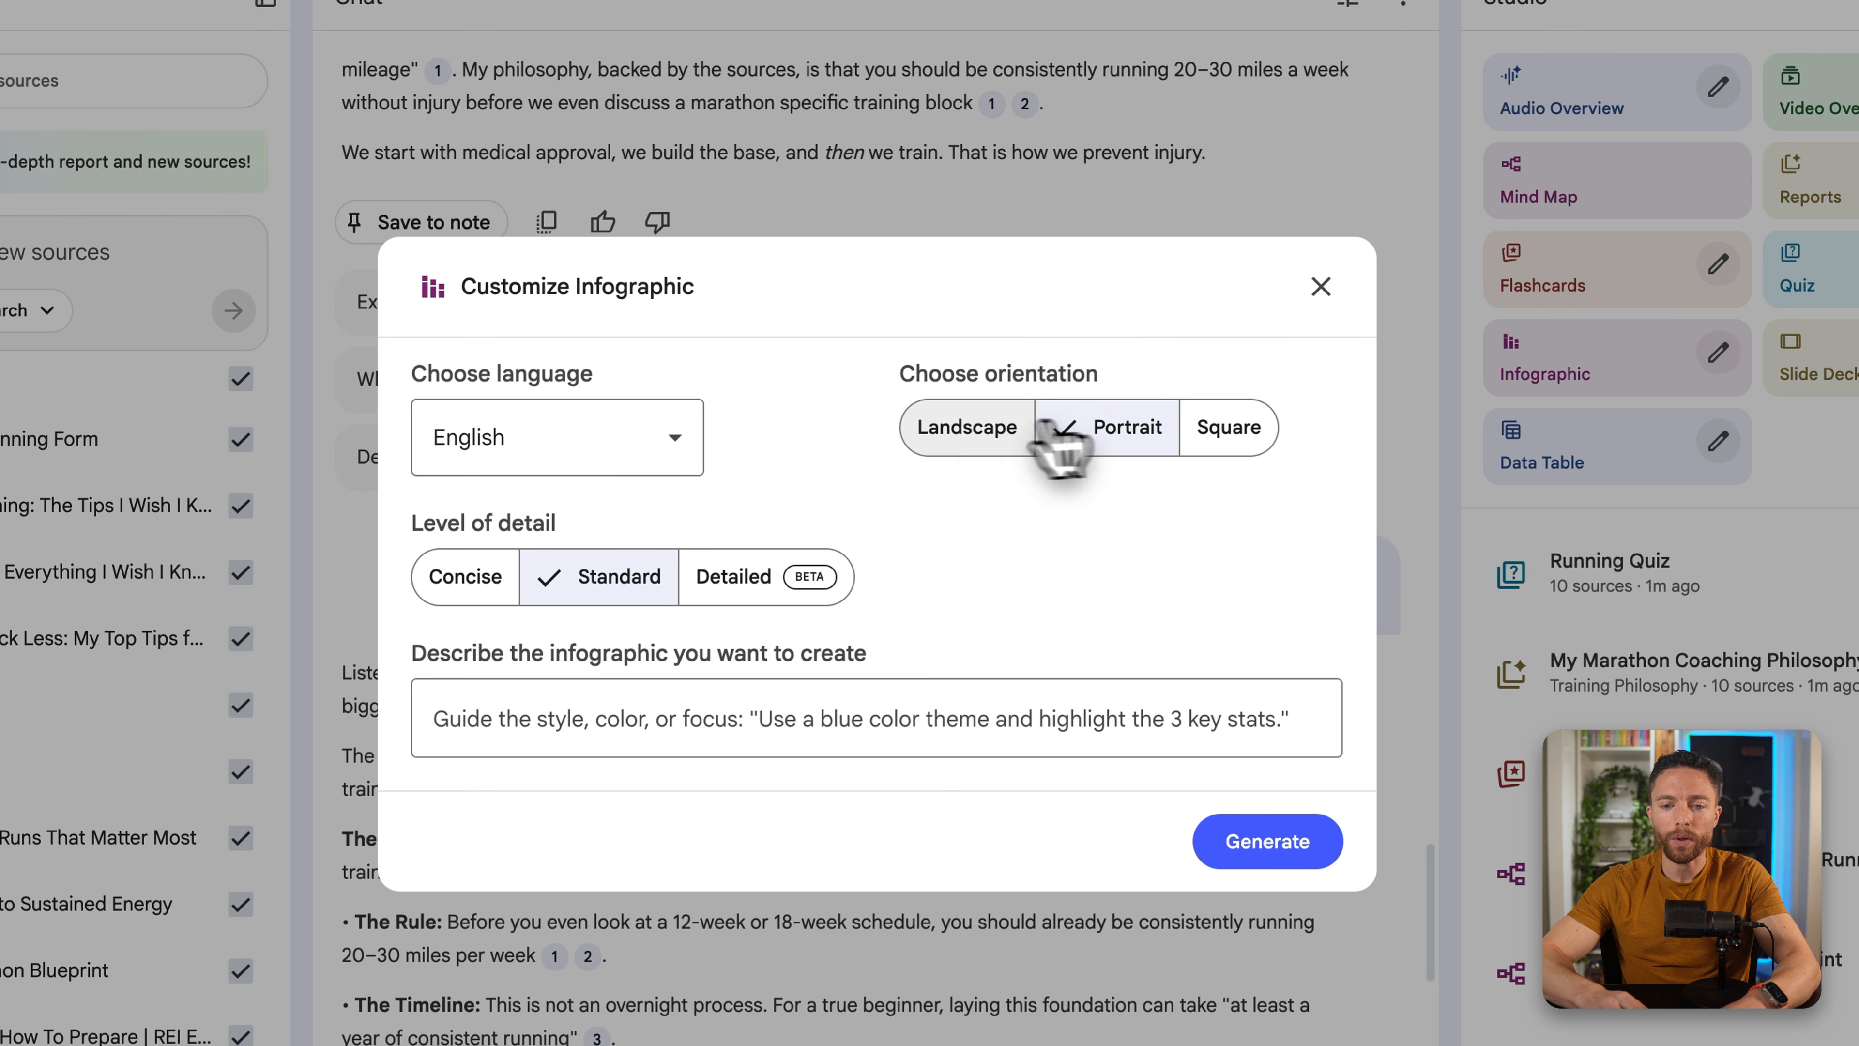
click(992, 440)
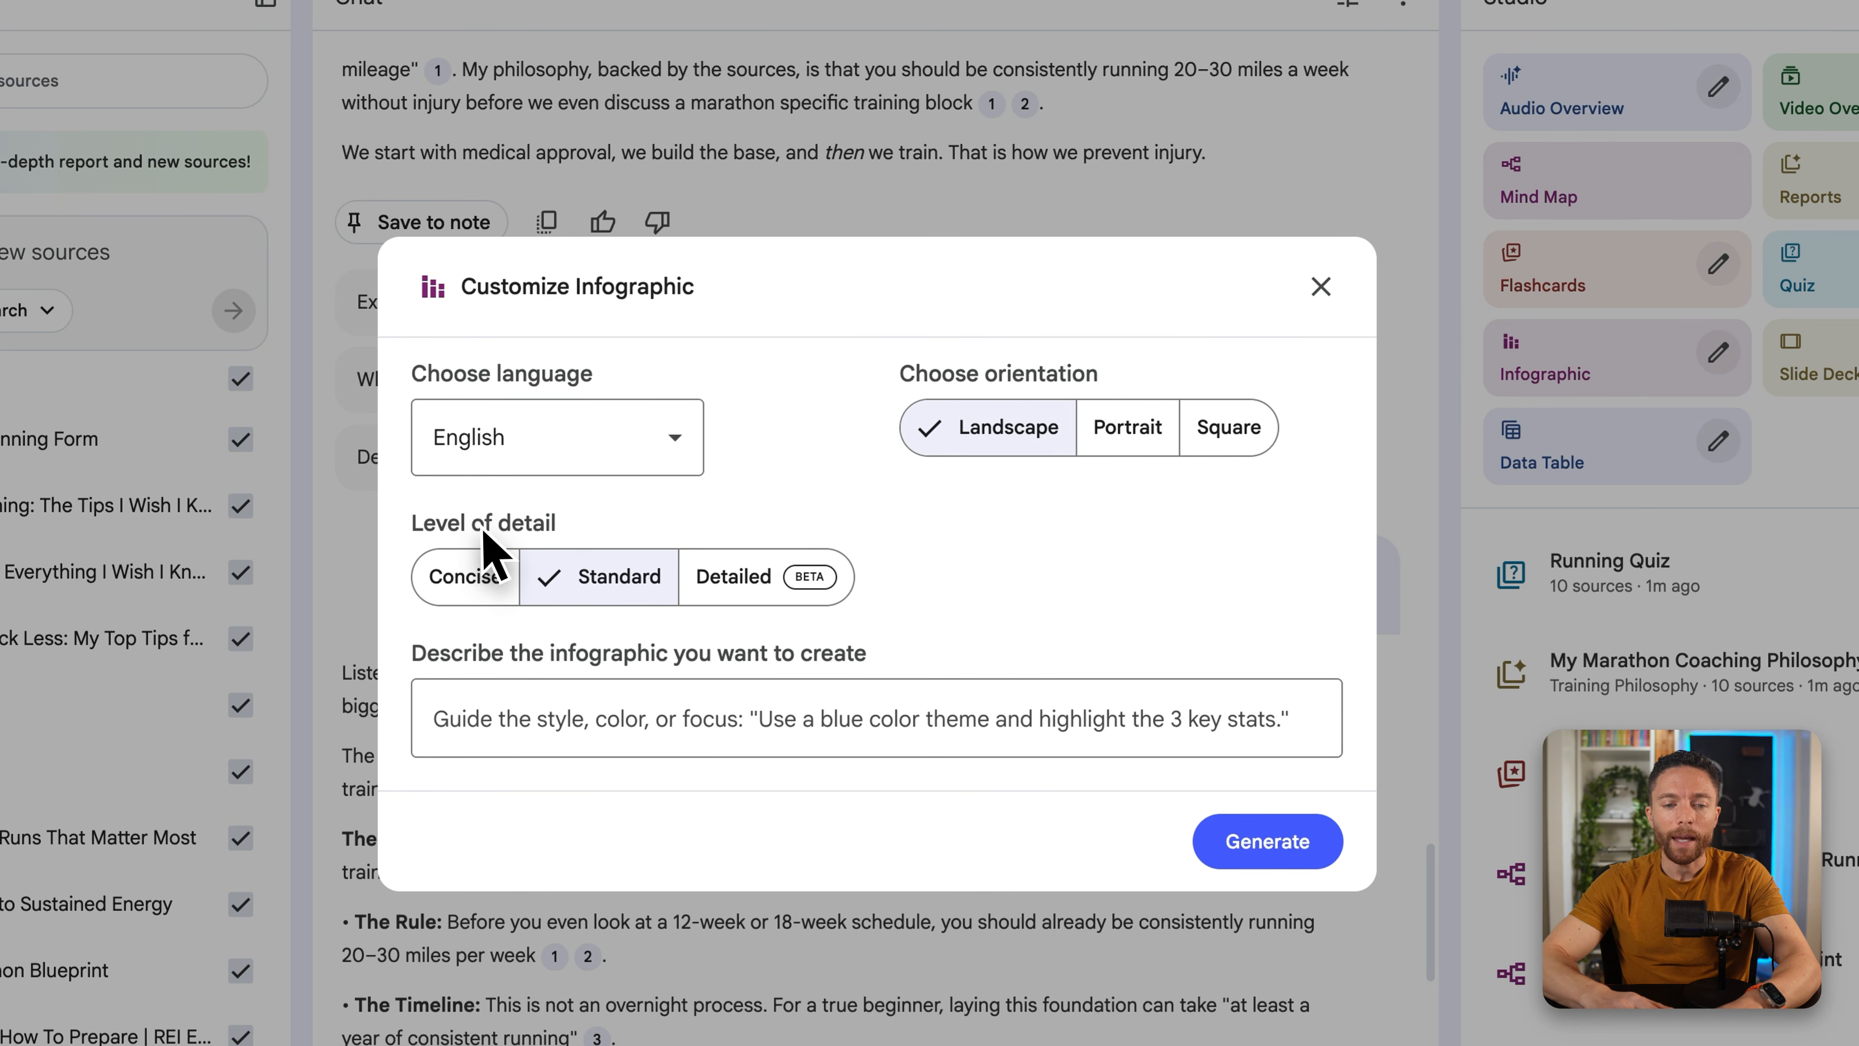
click(479, 580)
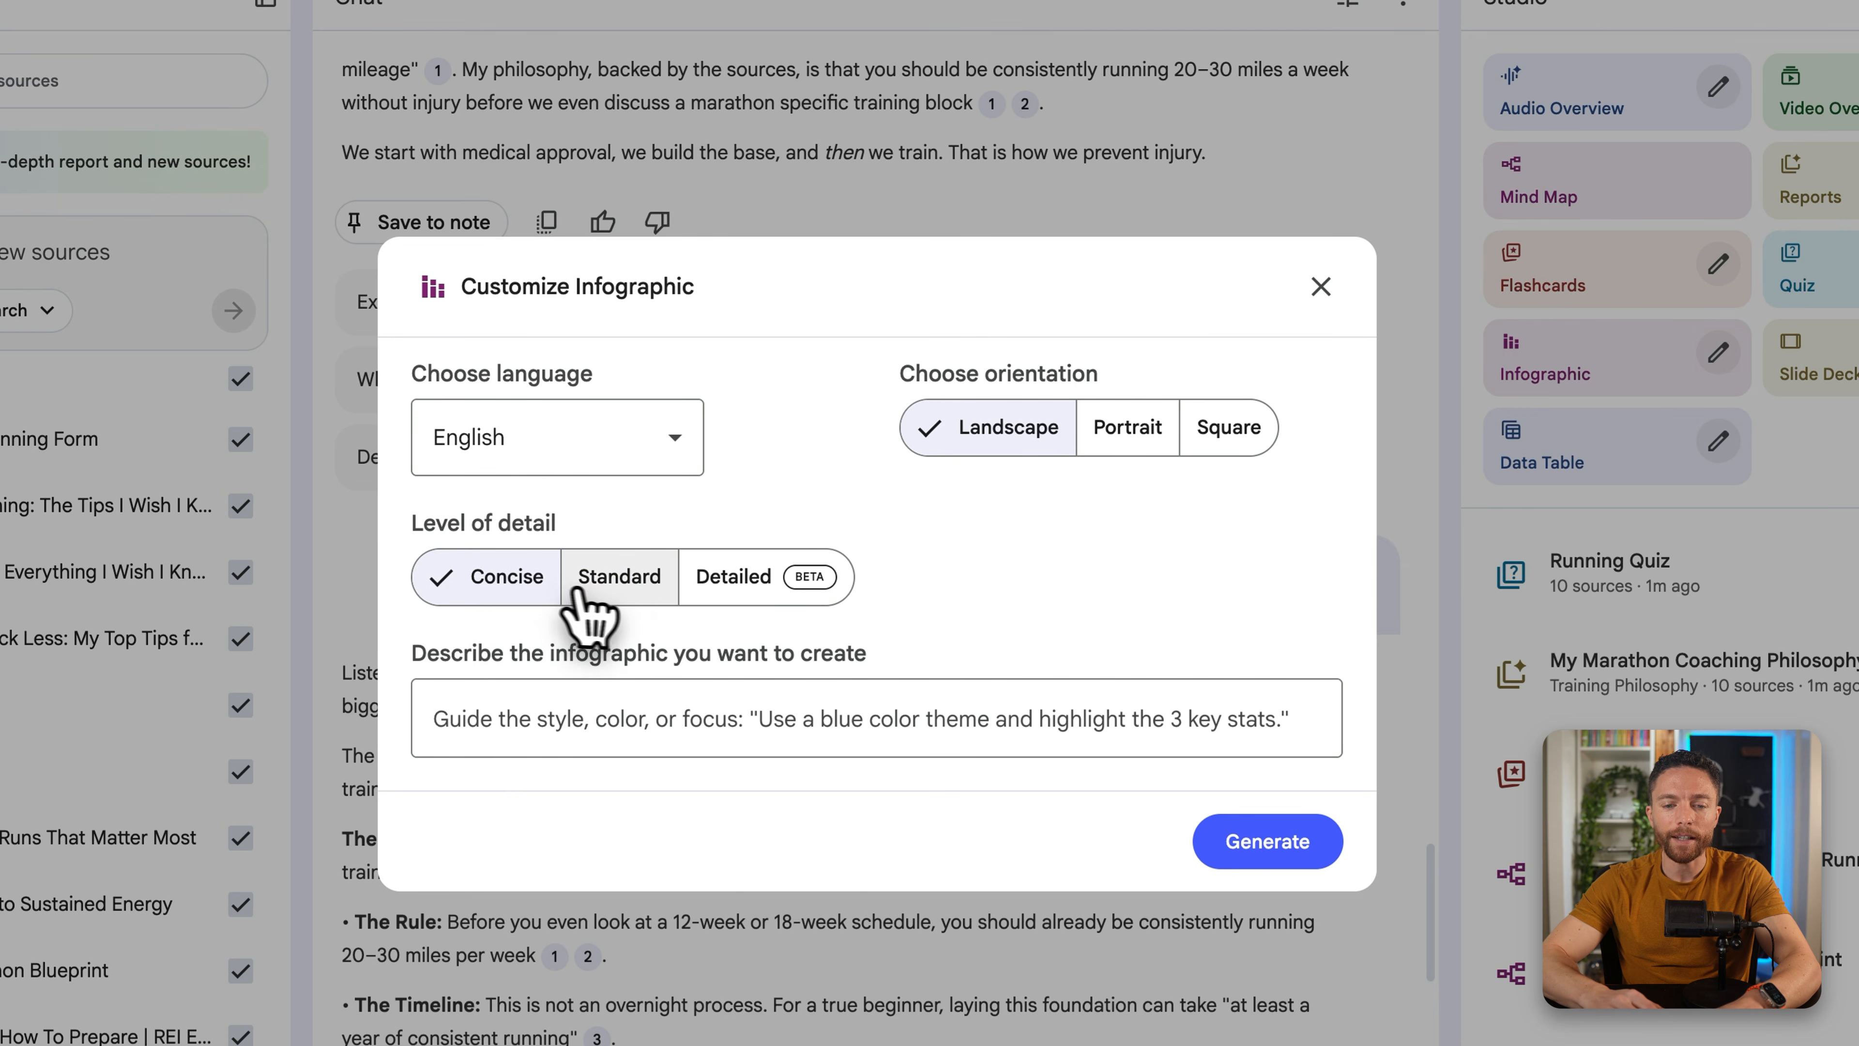
click(608, 579)
click(776, 593)
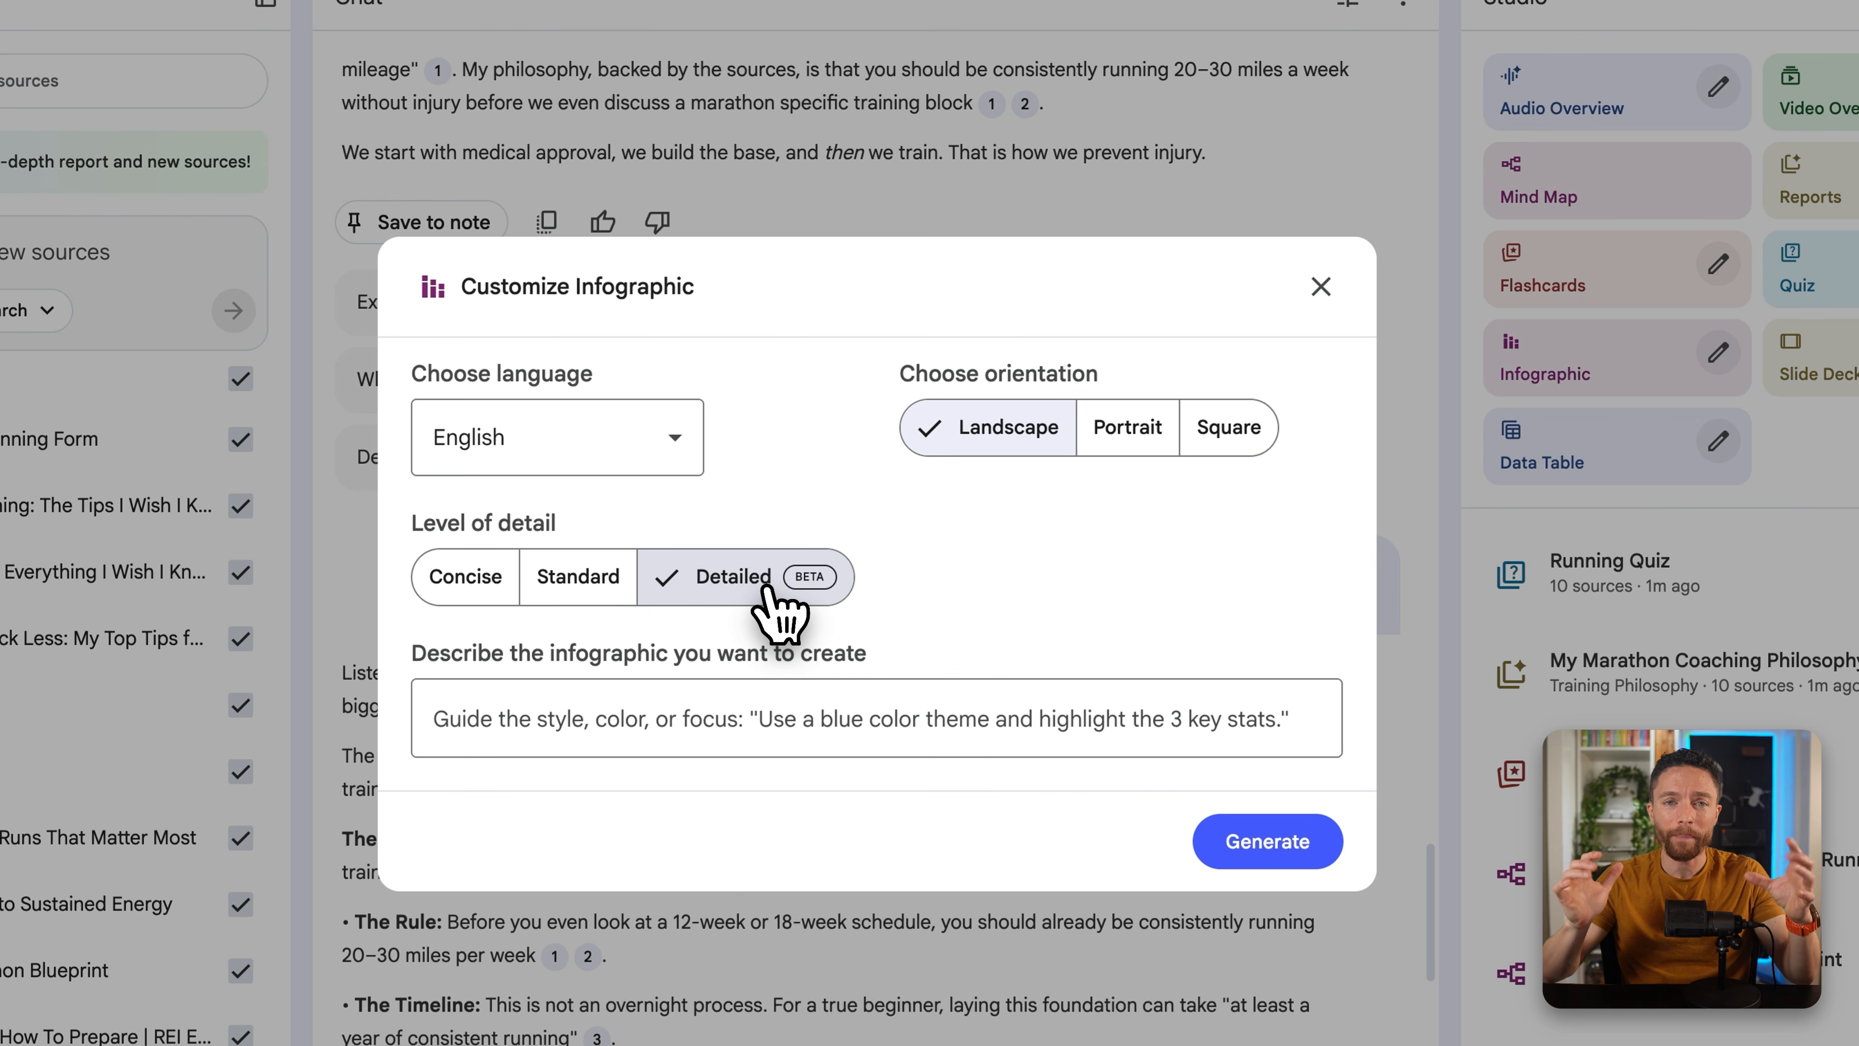
click(571, 585)
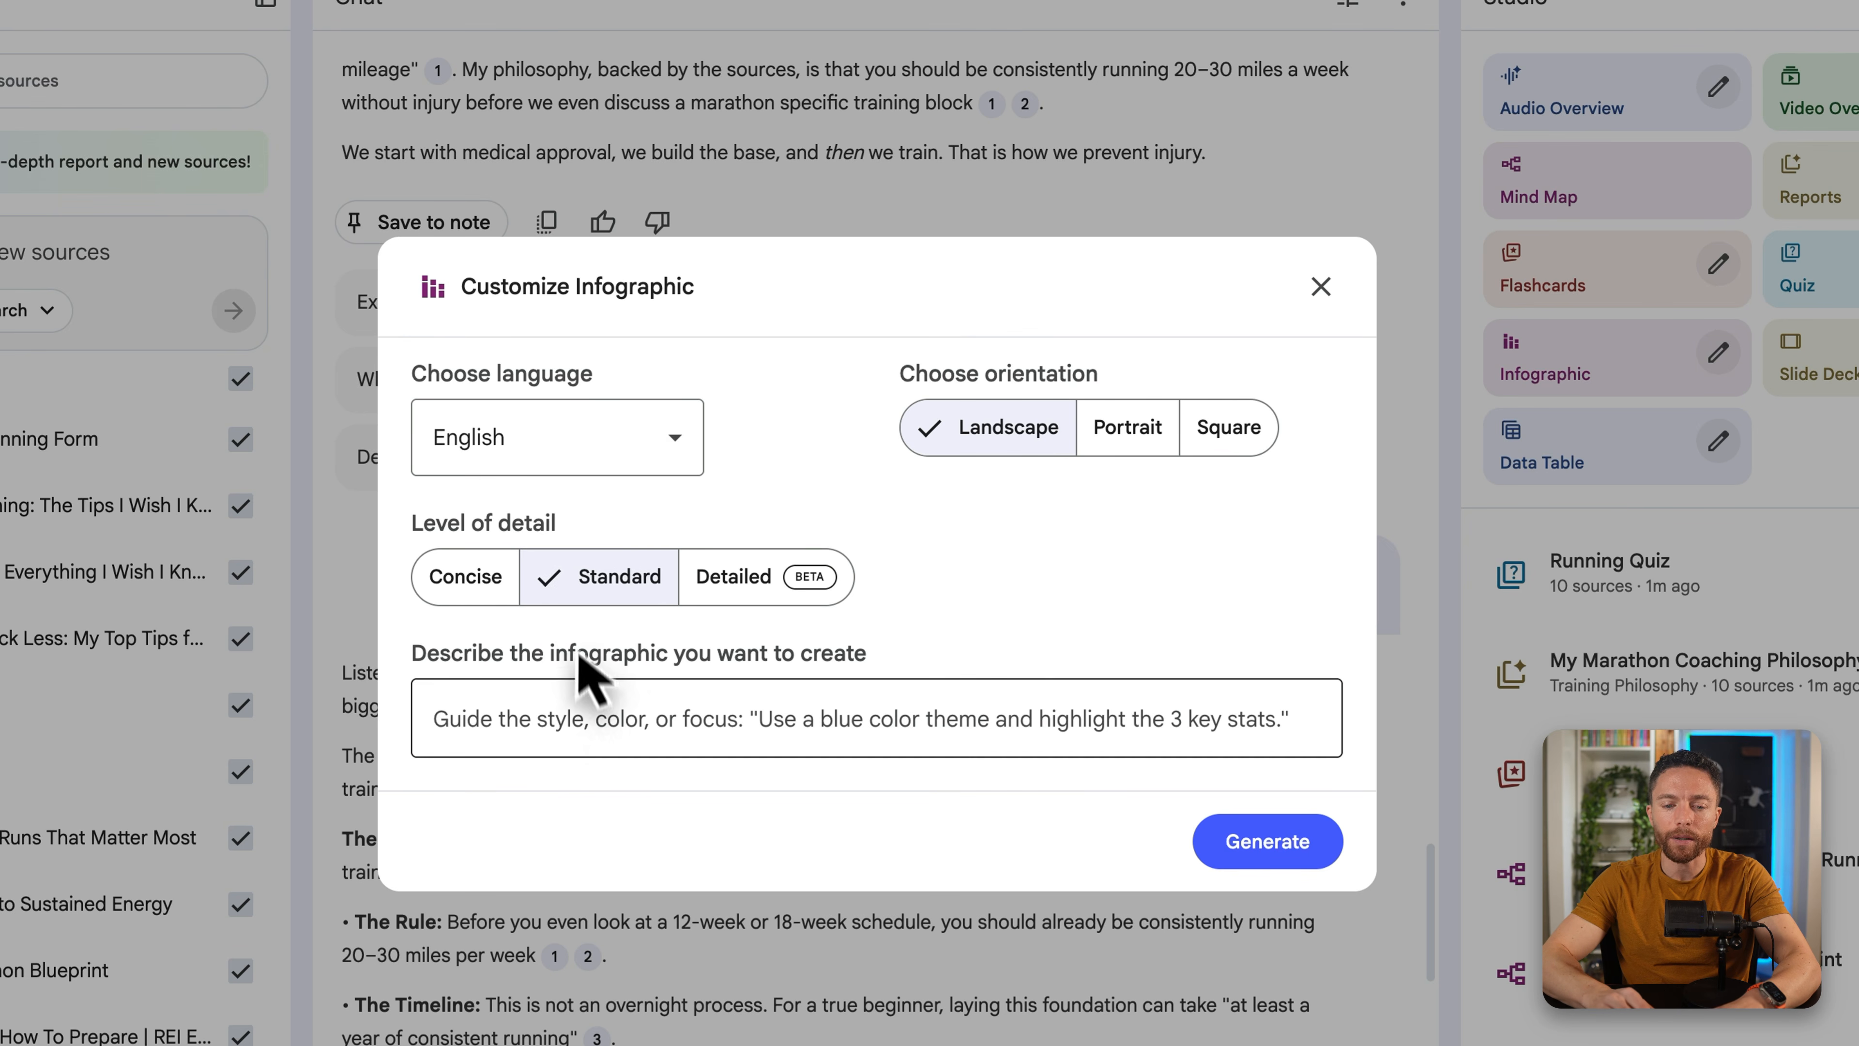
click(583, 712)
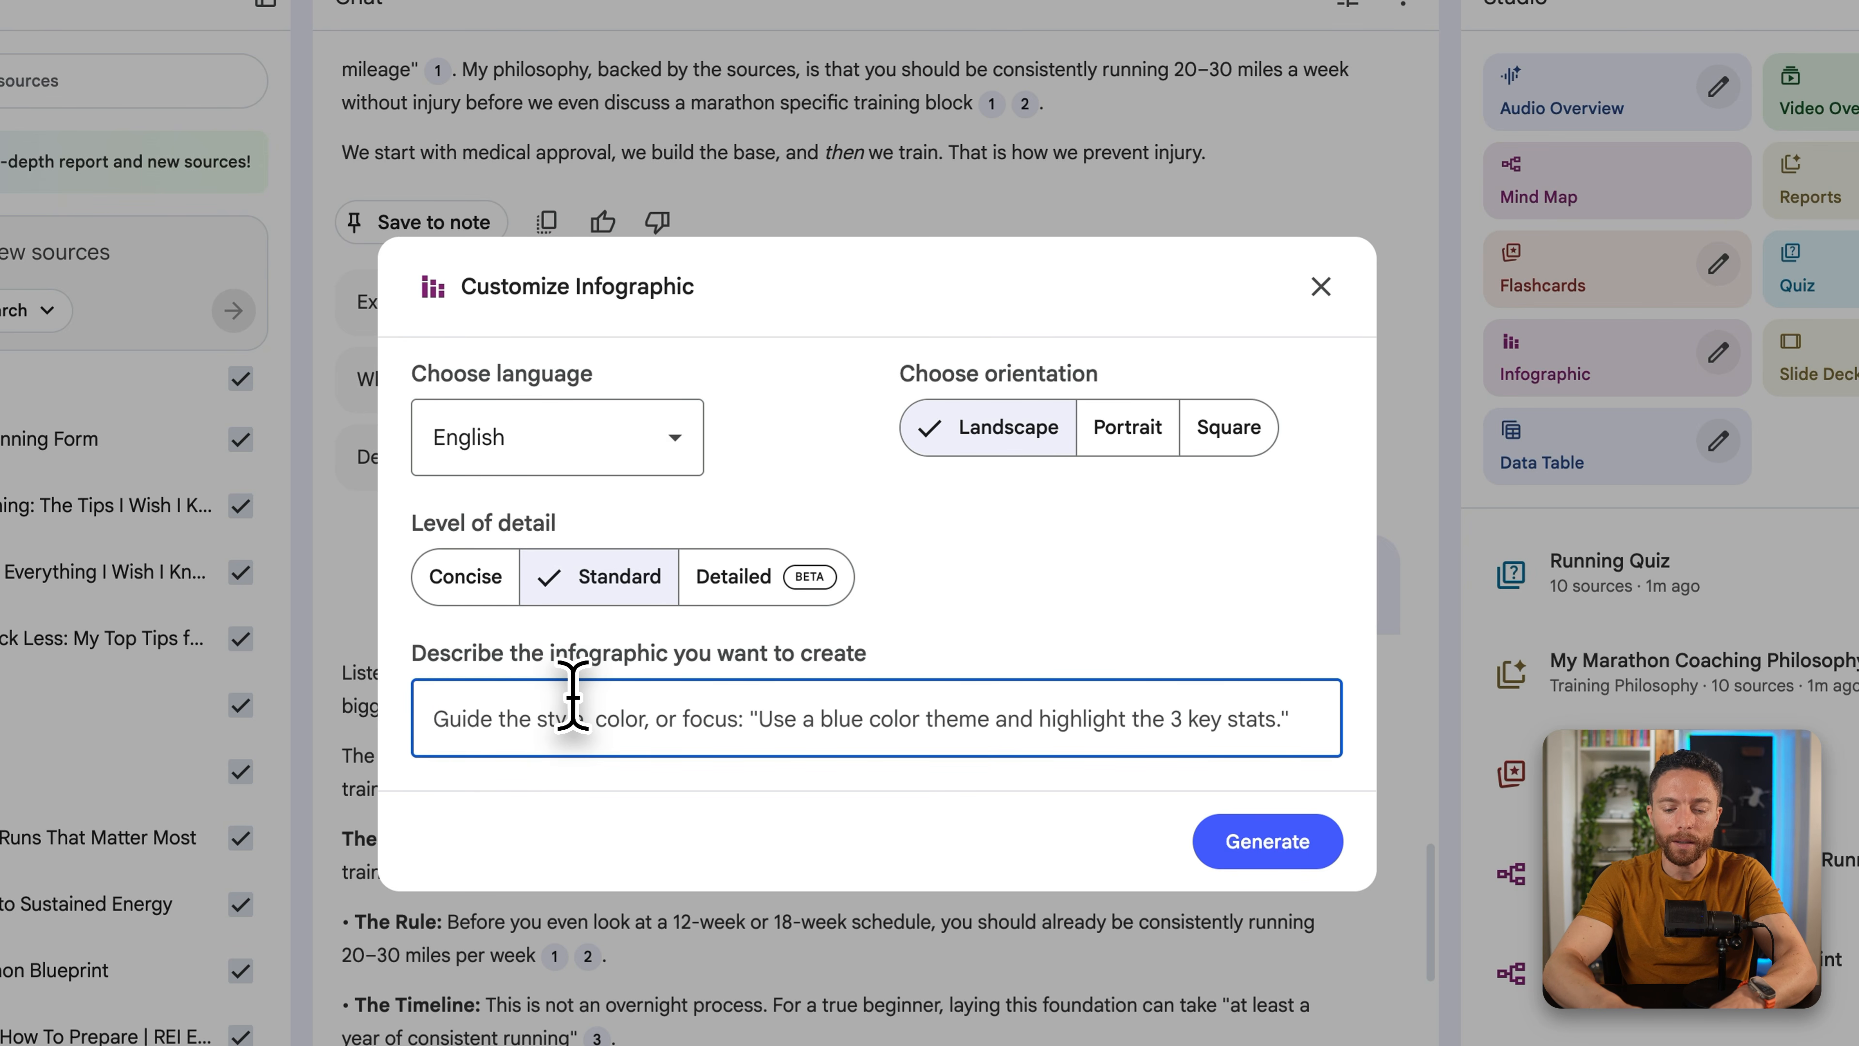
text(Create a map of a marathon route and at which mile marker you should be eating food, drinking water, etc.)
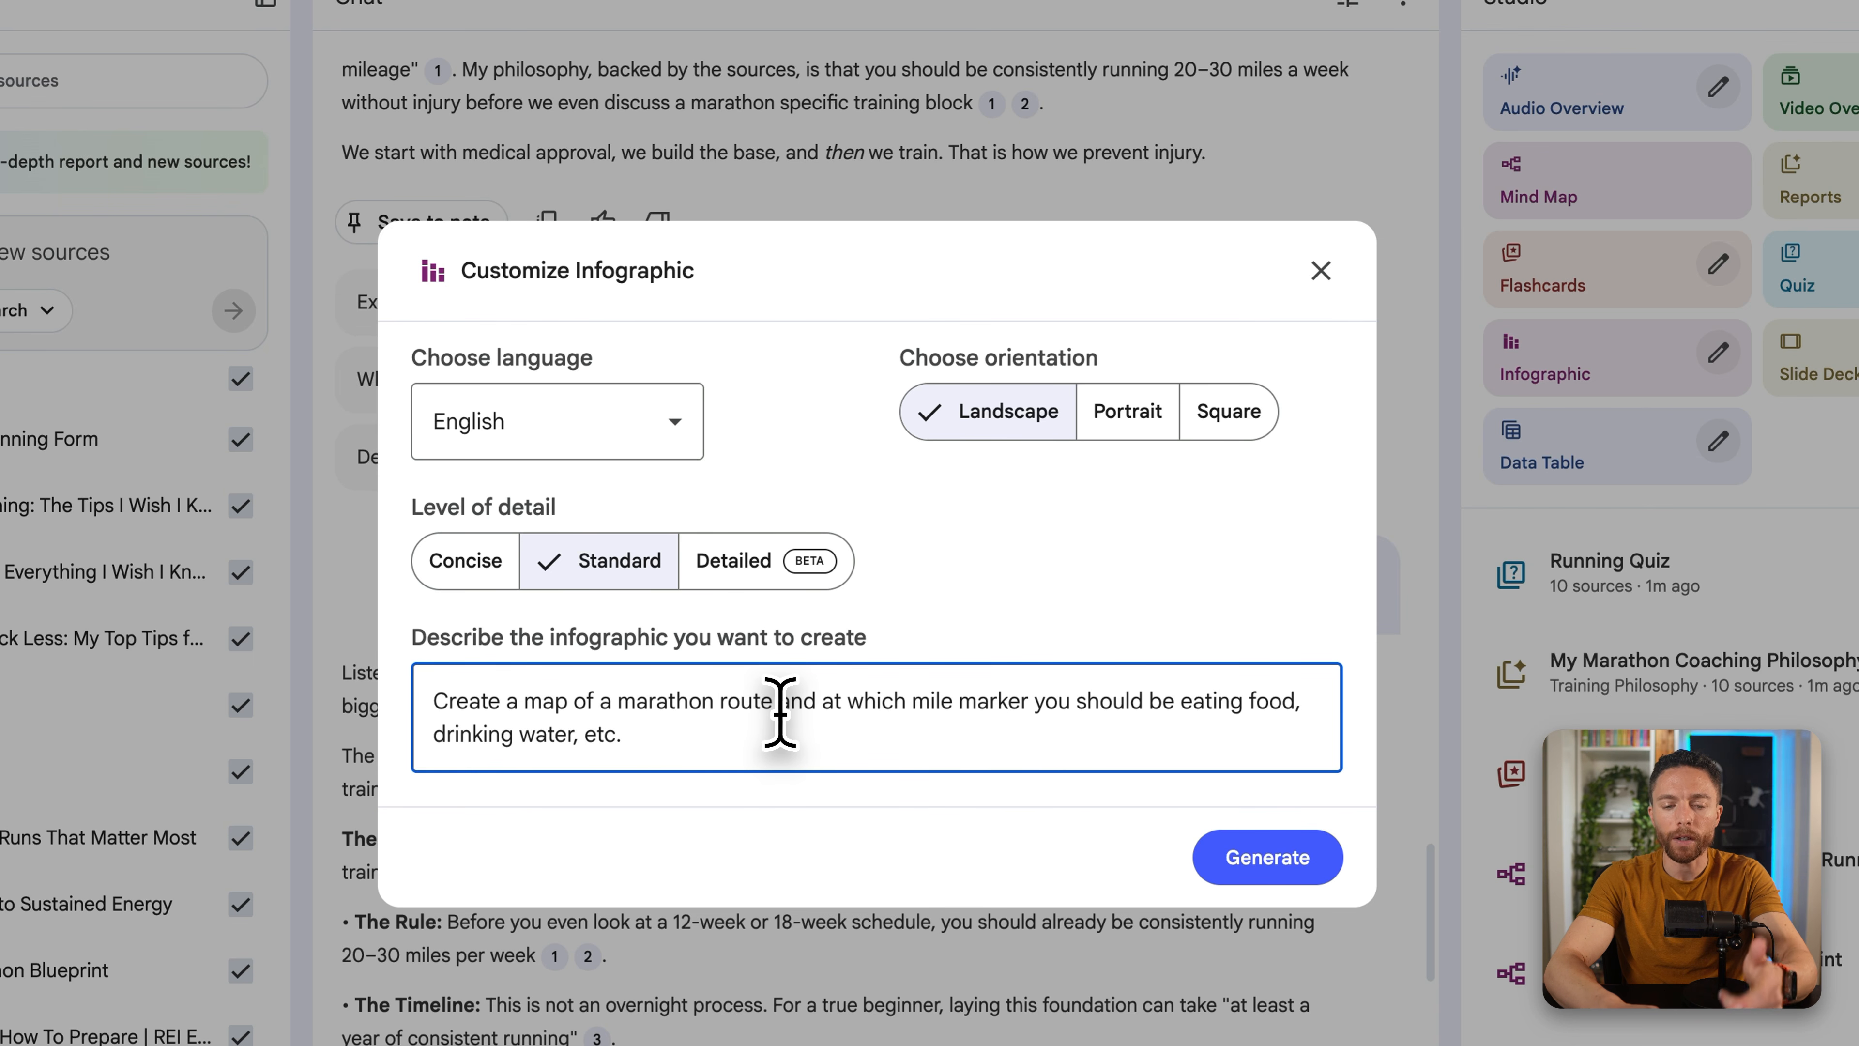
click(1267, 856)
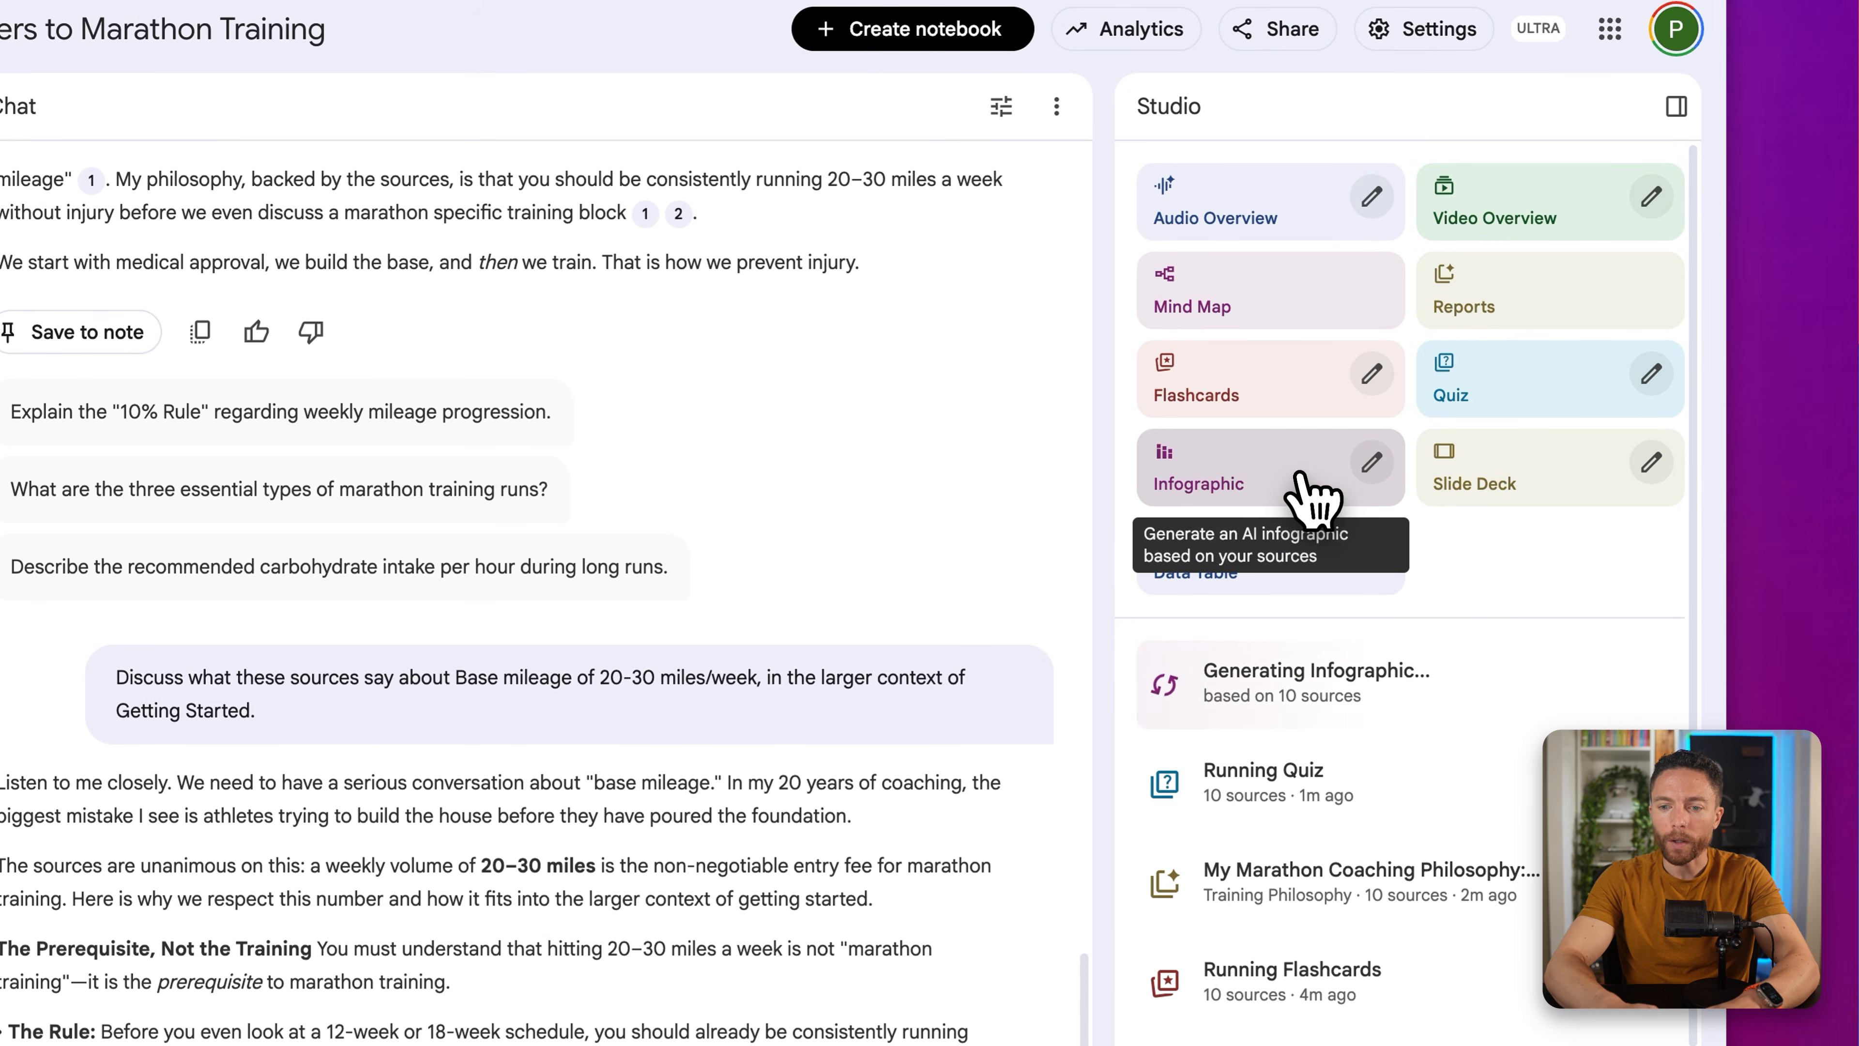
Step: Generate a short, English Detailed Deck slide deck described as "The best clothes to wear for the New York City Marathon."
click(1650, 465)
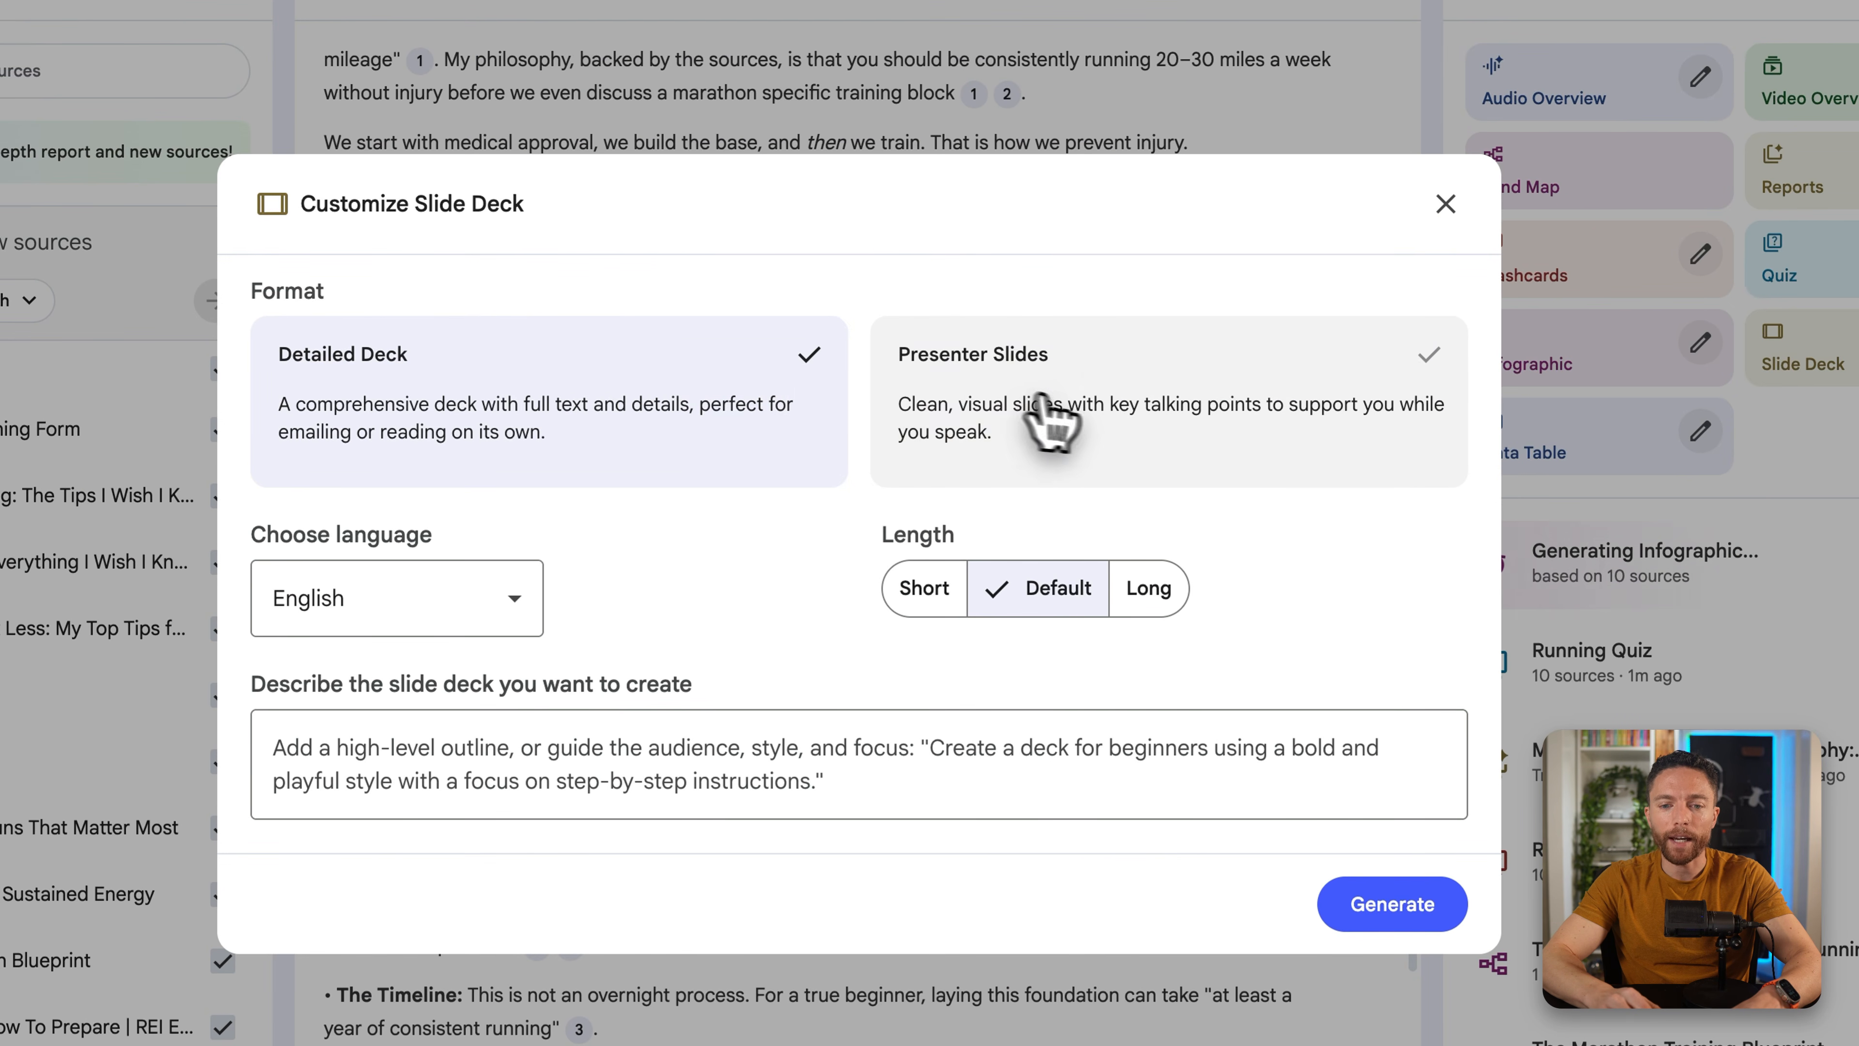
click(1058, 419)
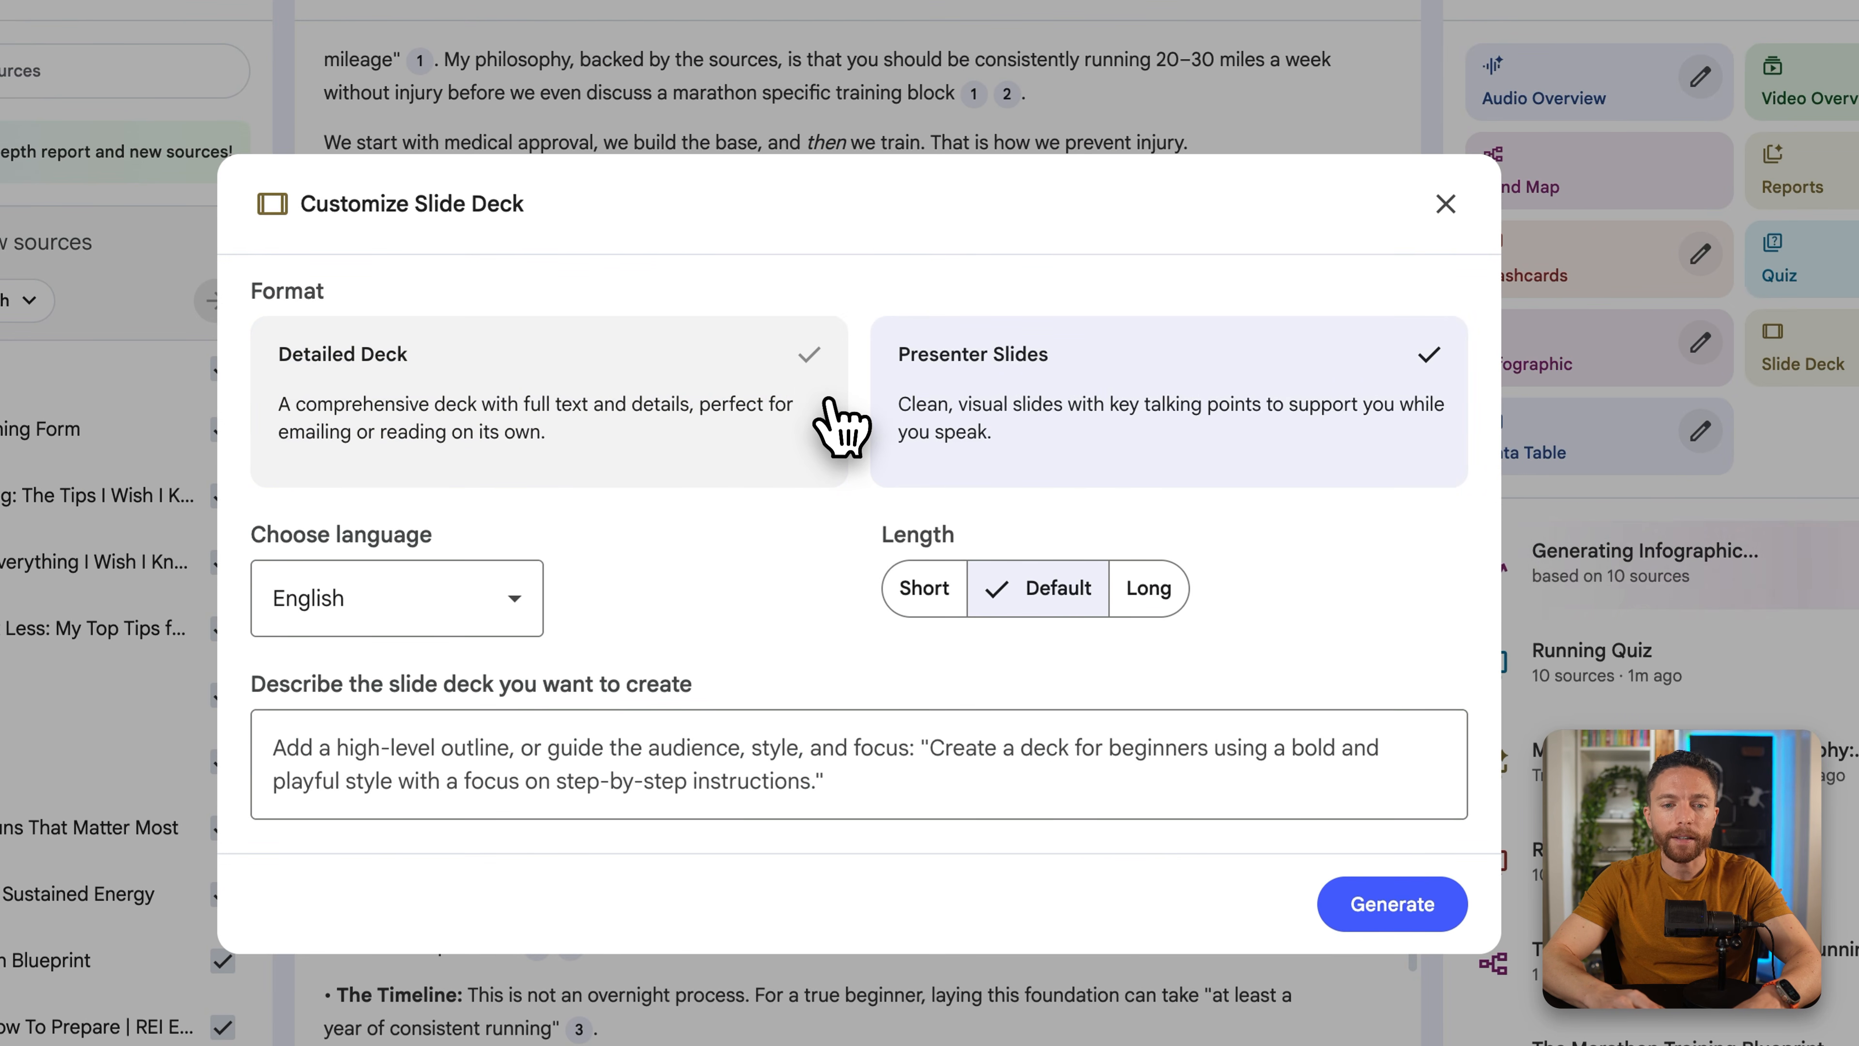
click(789, 411)
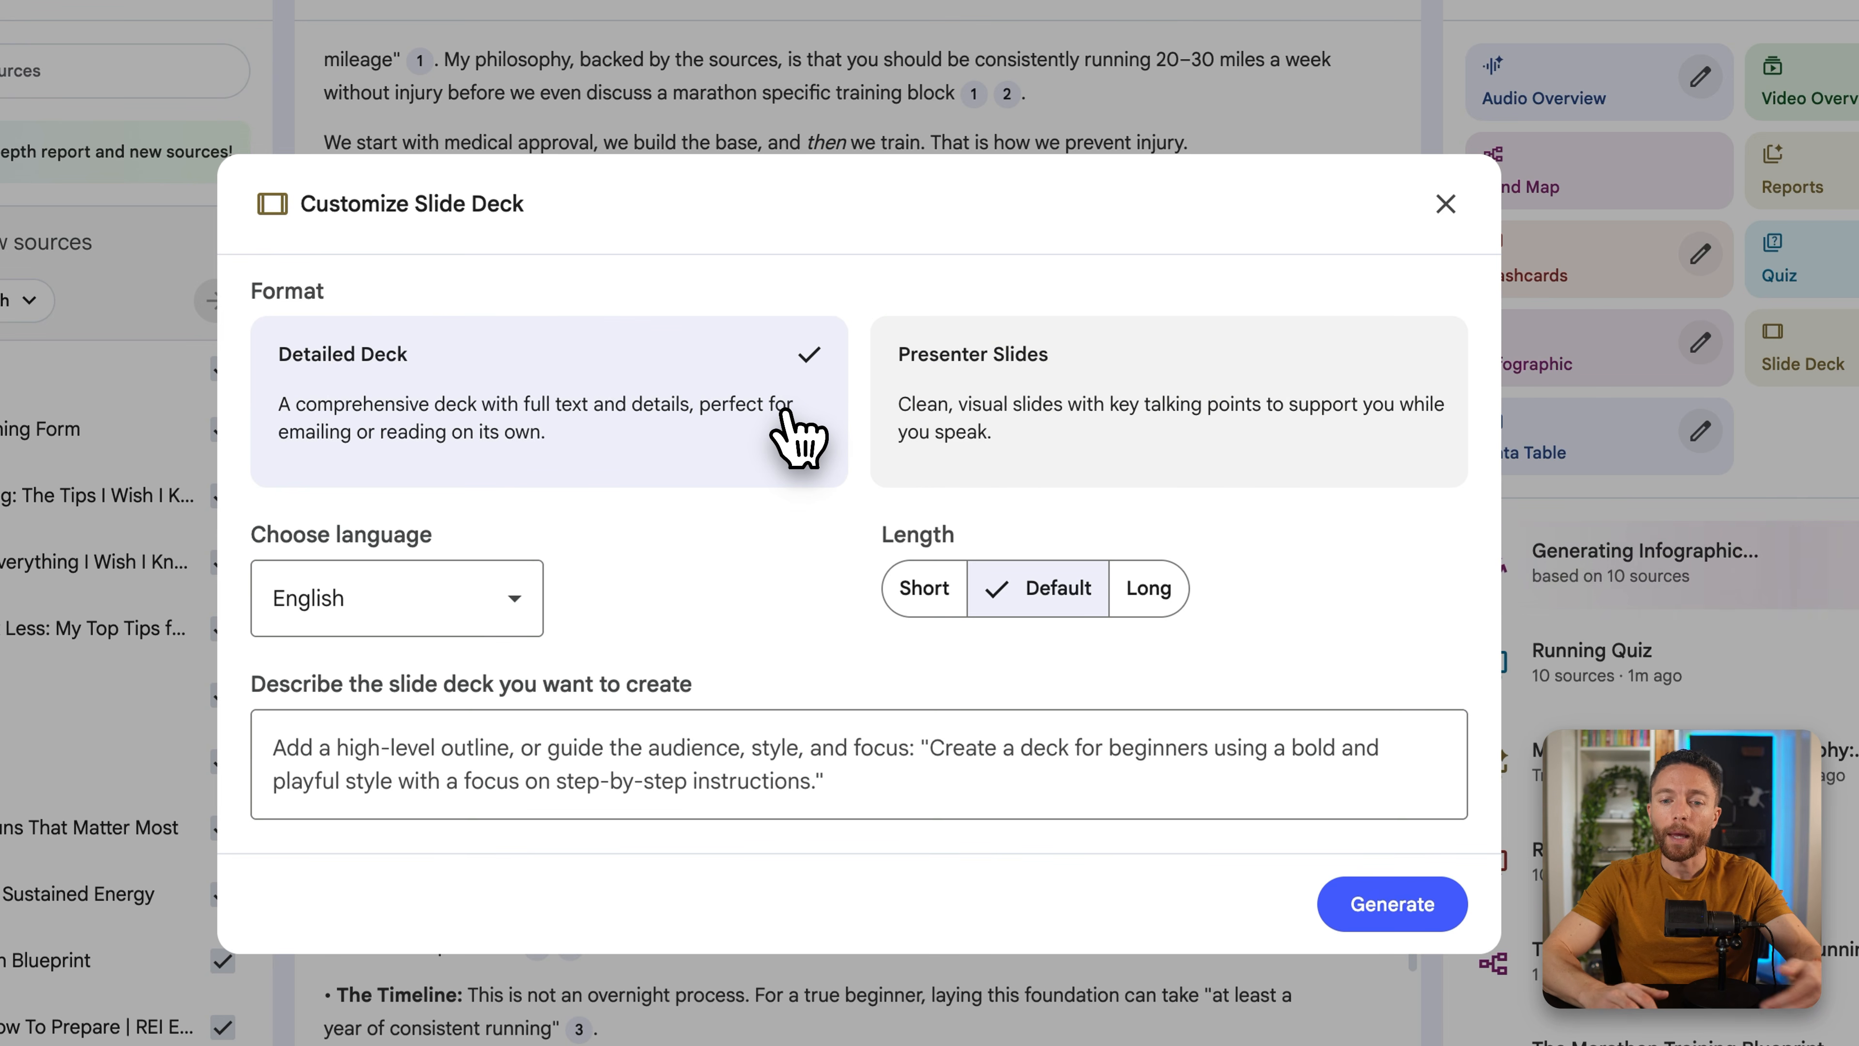
click(1176, 419)
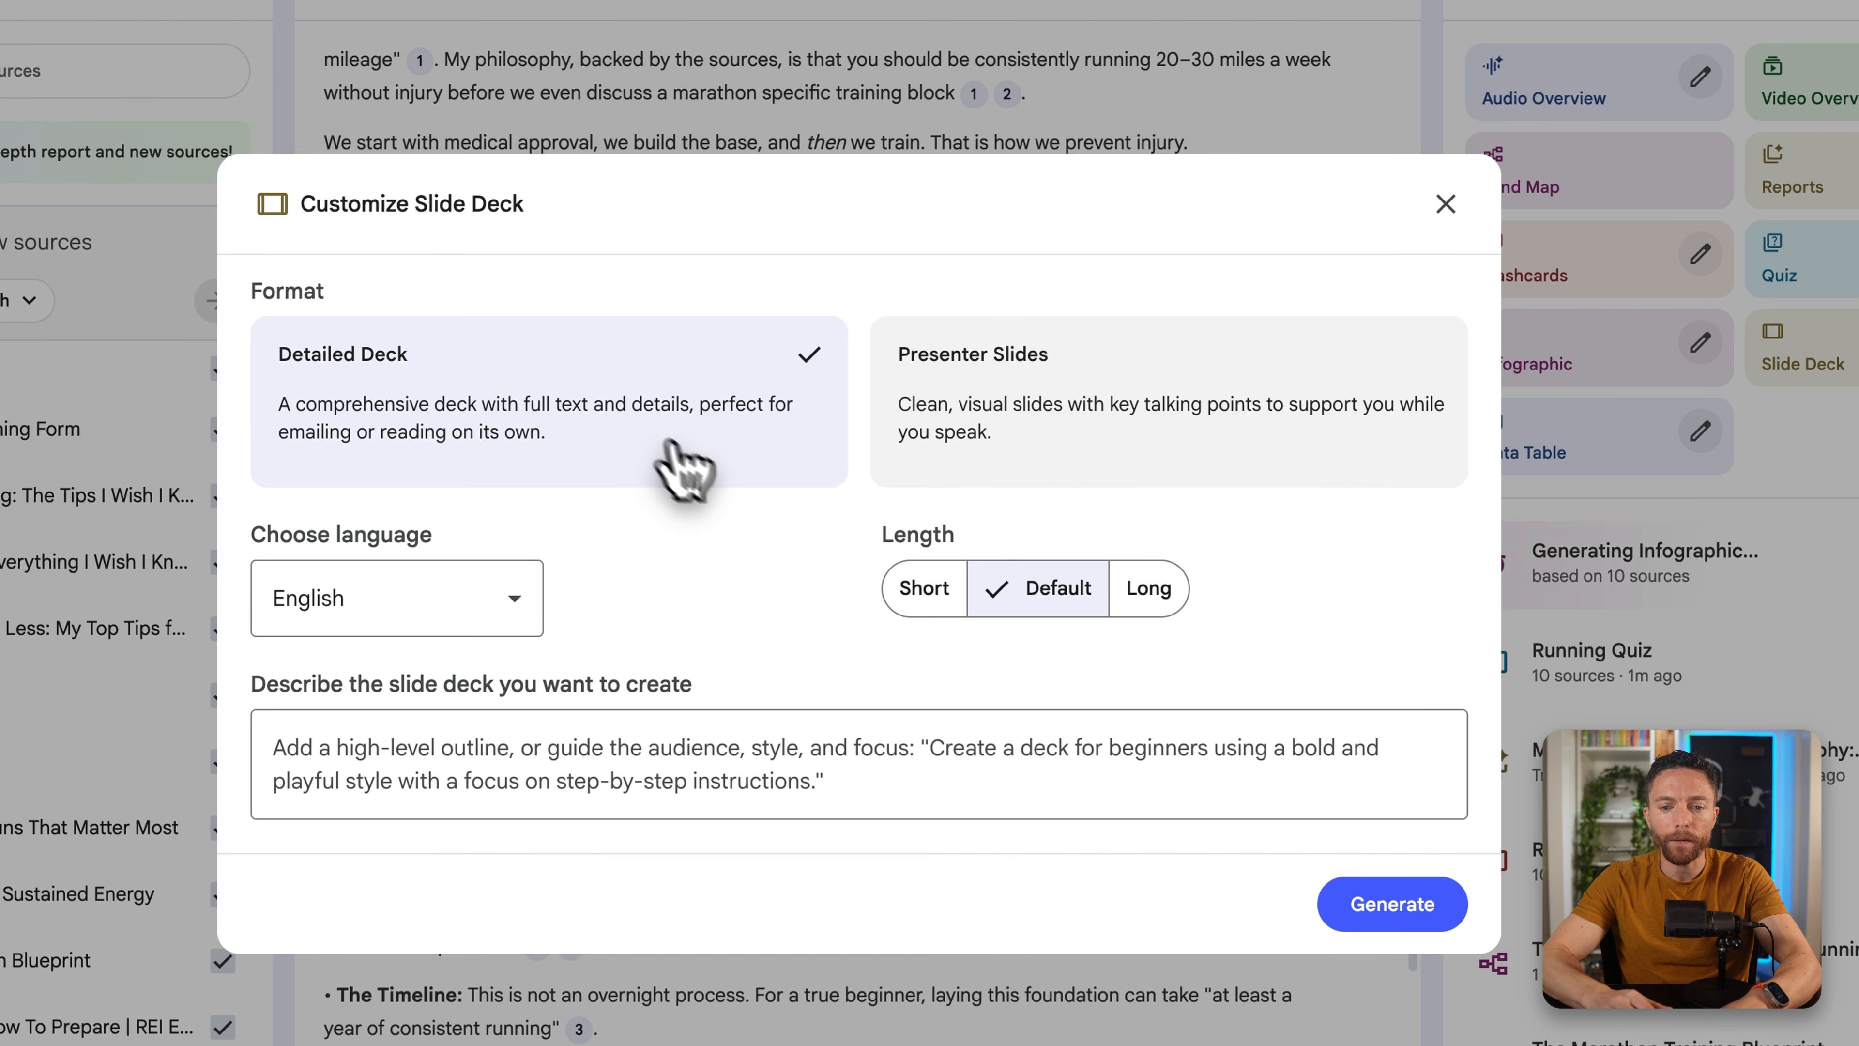
click(937, 591)
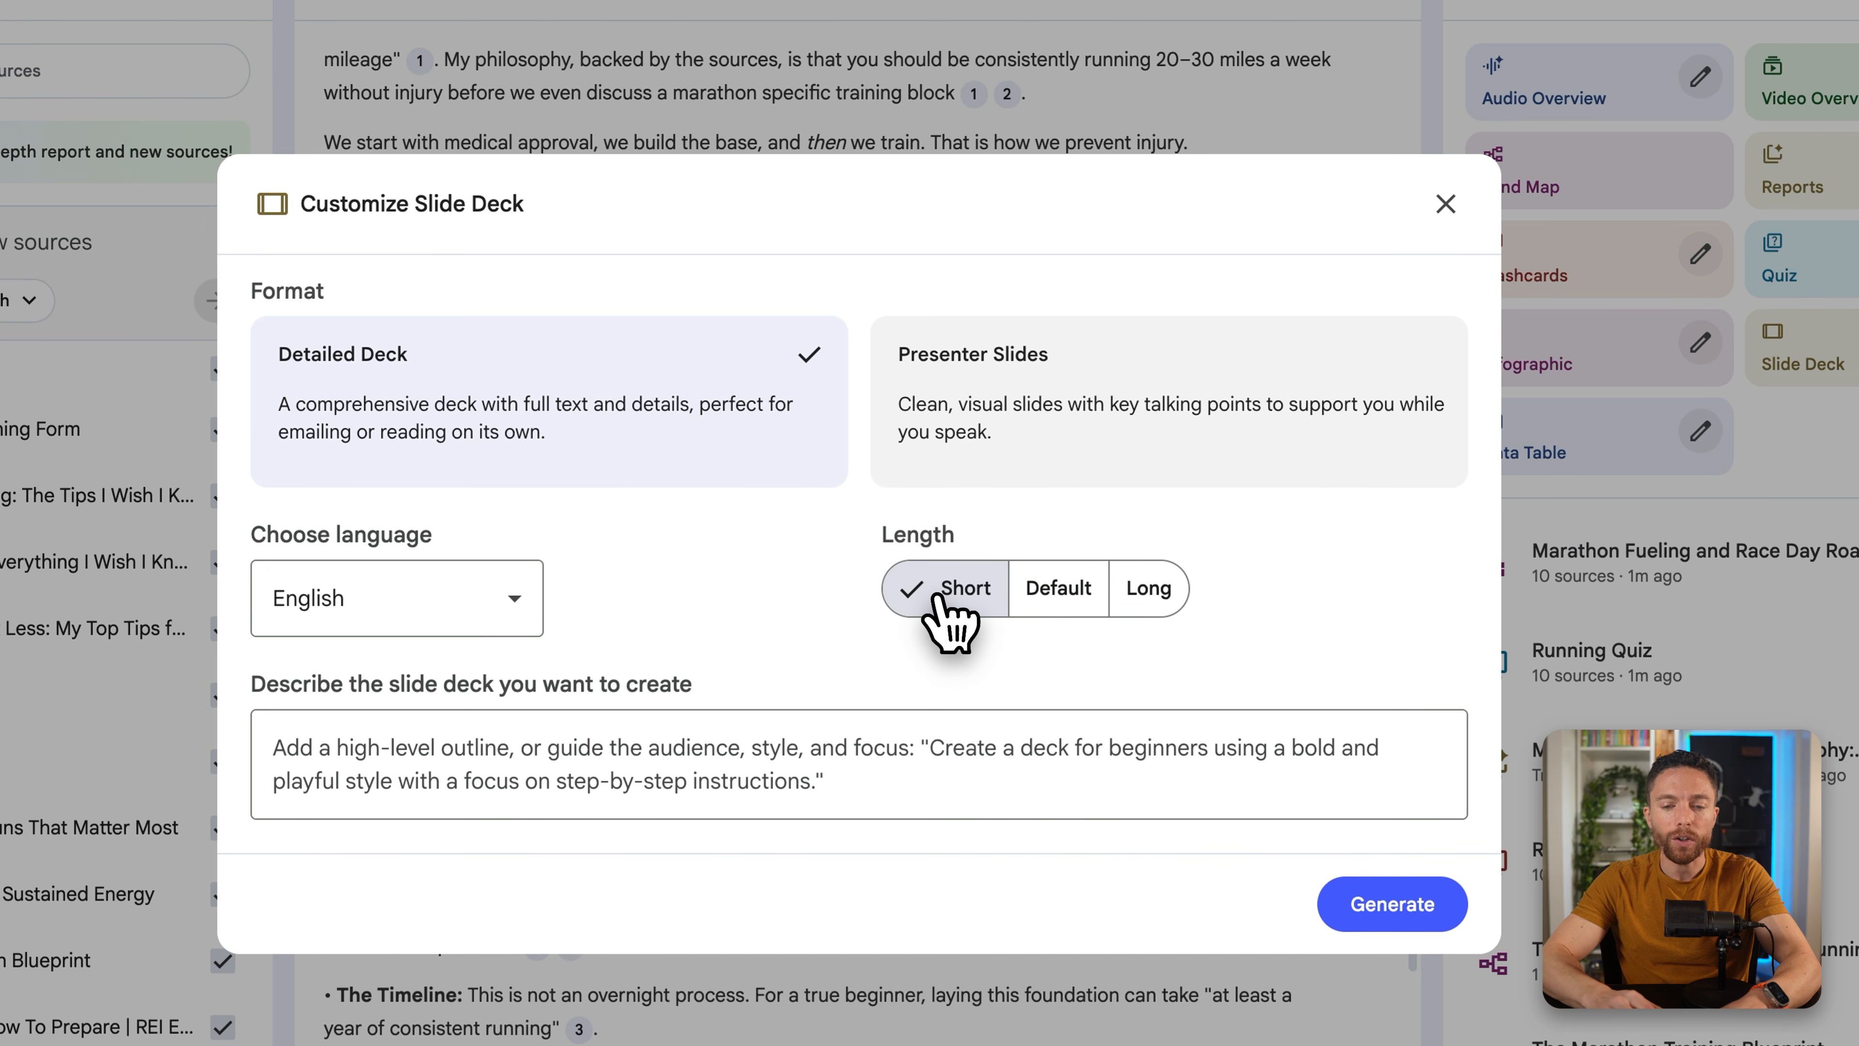
click(678, 747)
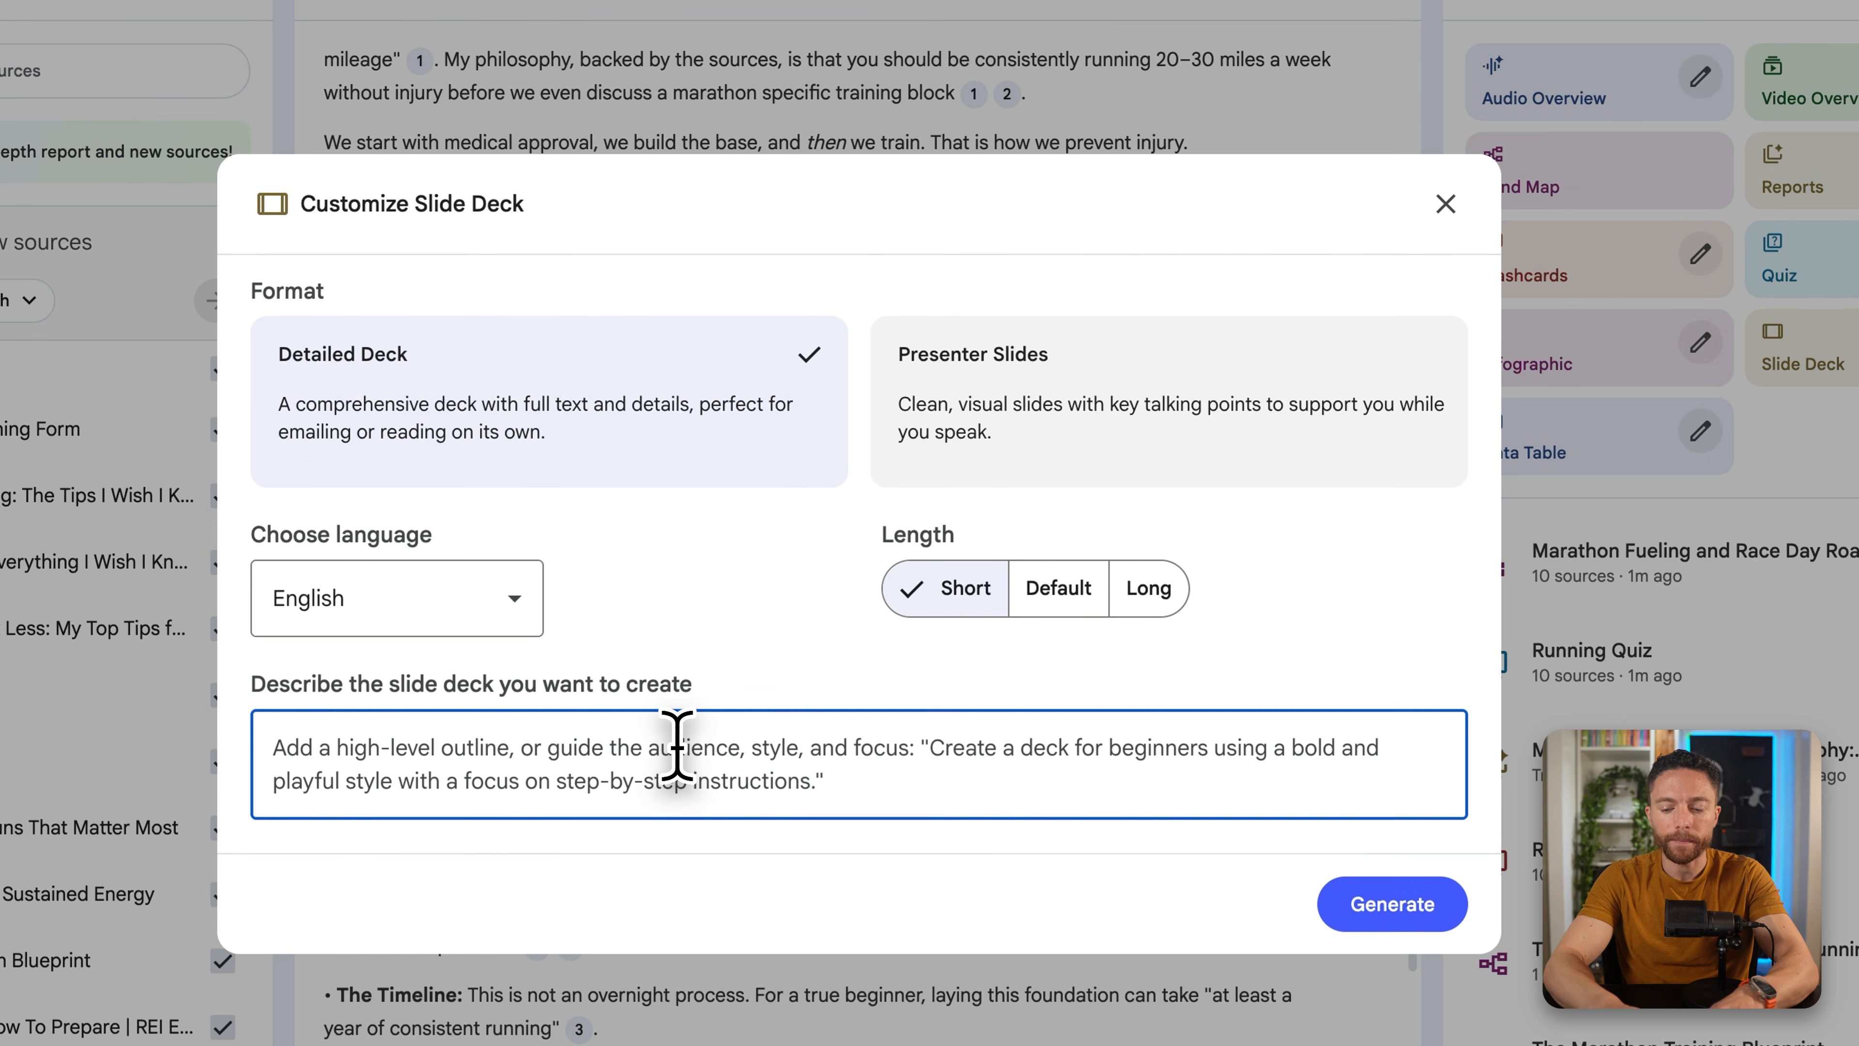
text(The best clothes to wear for the New York City Marathon.)
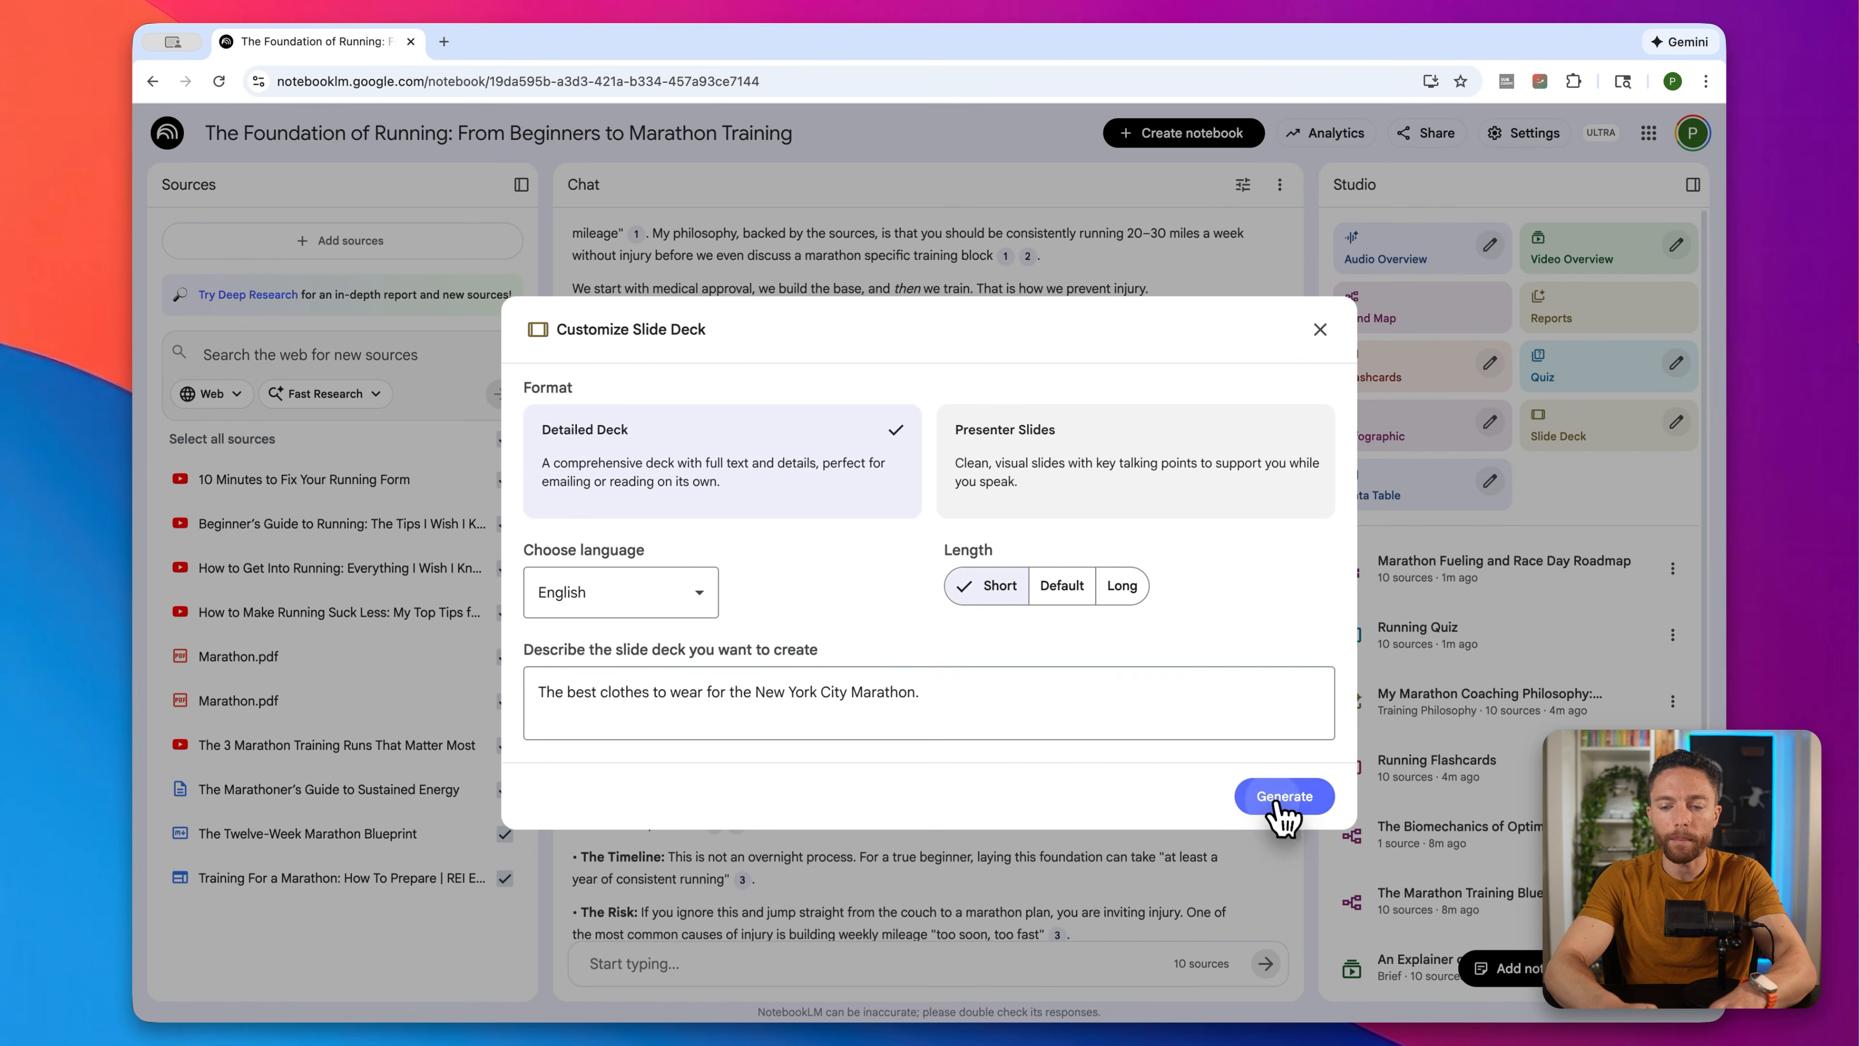
click(1383, 904)
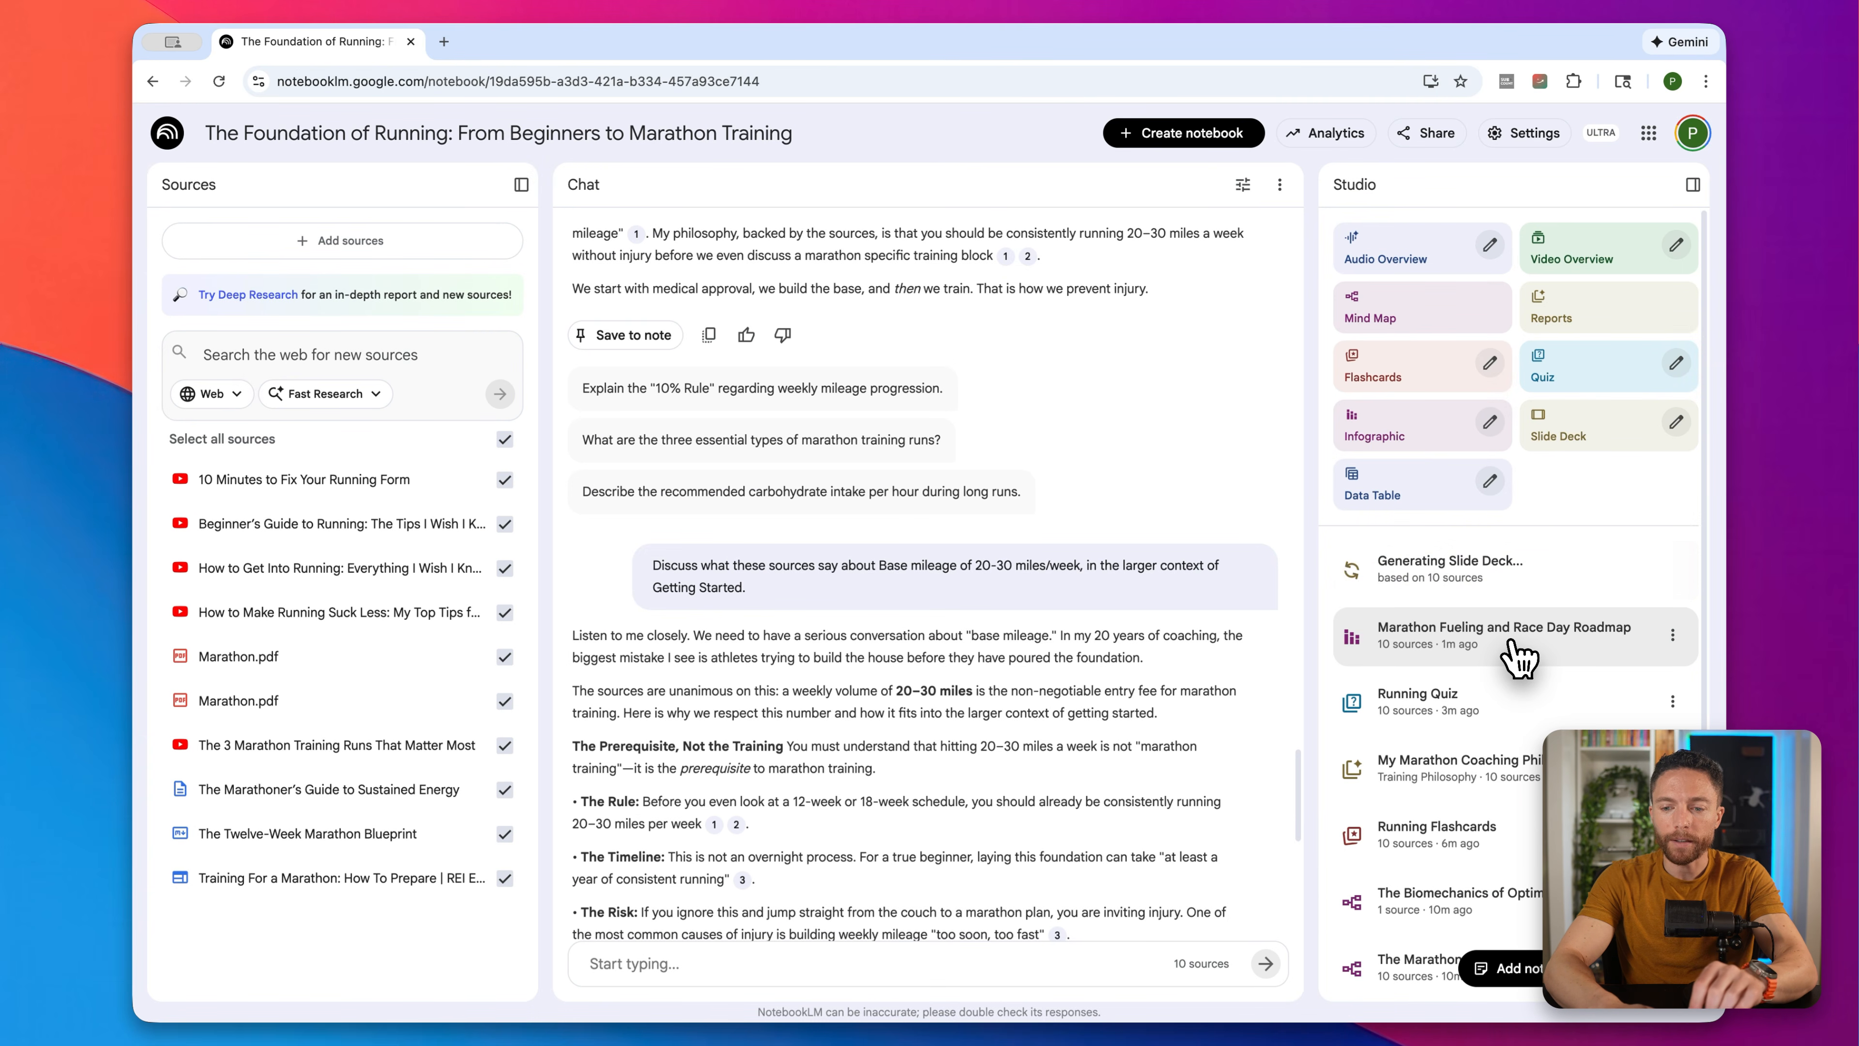
Step: Open the Marathon Fueling and Race Day Roadmap infographic, read through its route map and fueling rules, and close it
click(1518, 659)
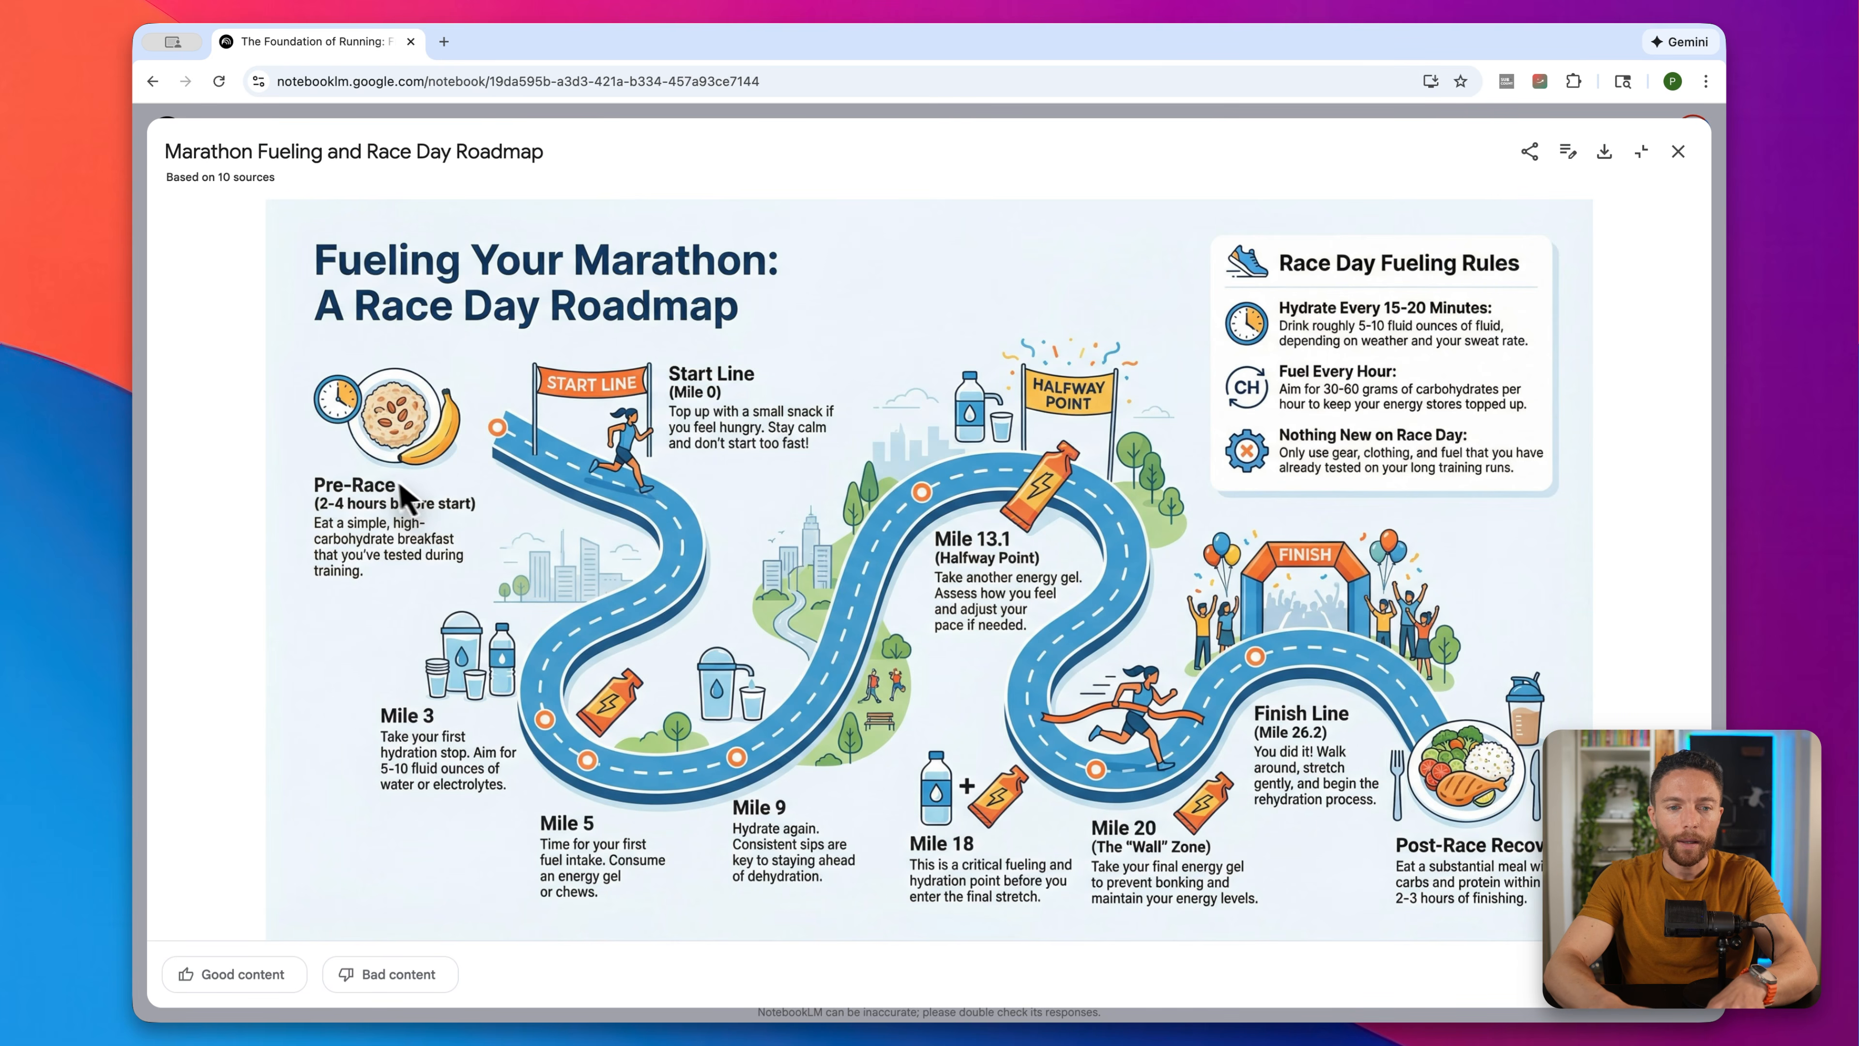
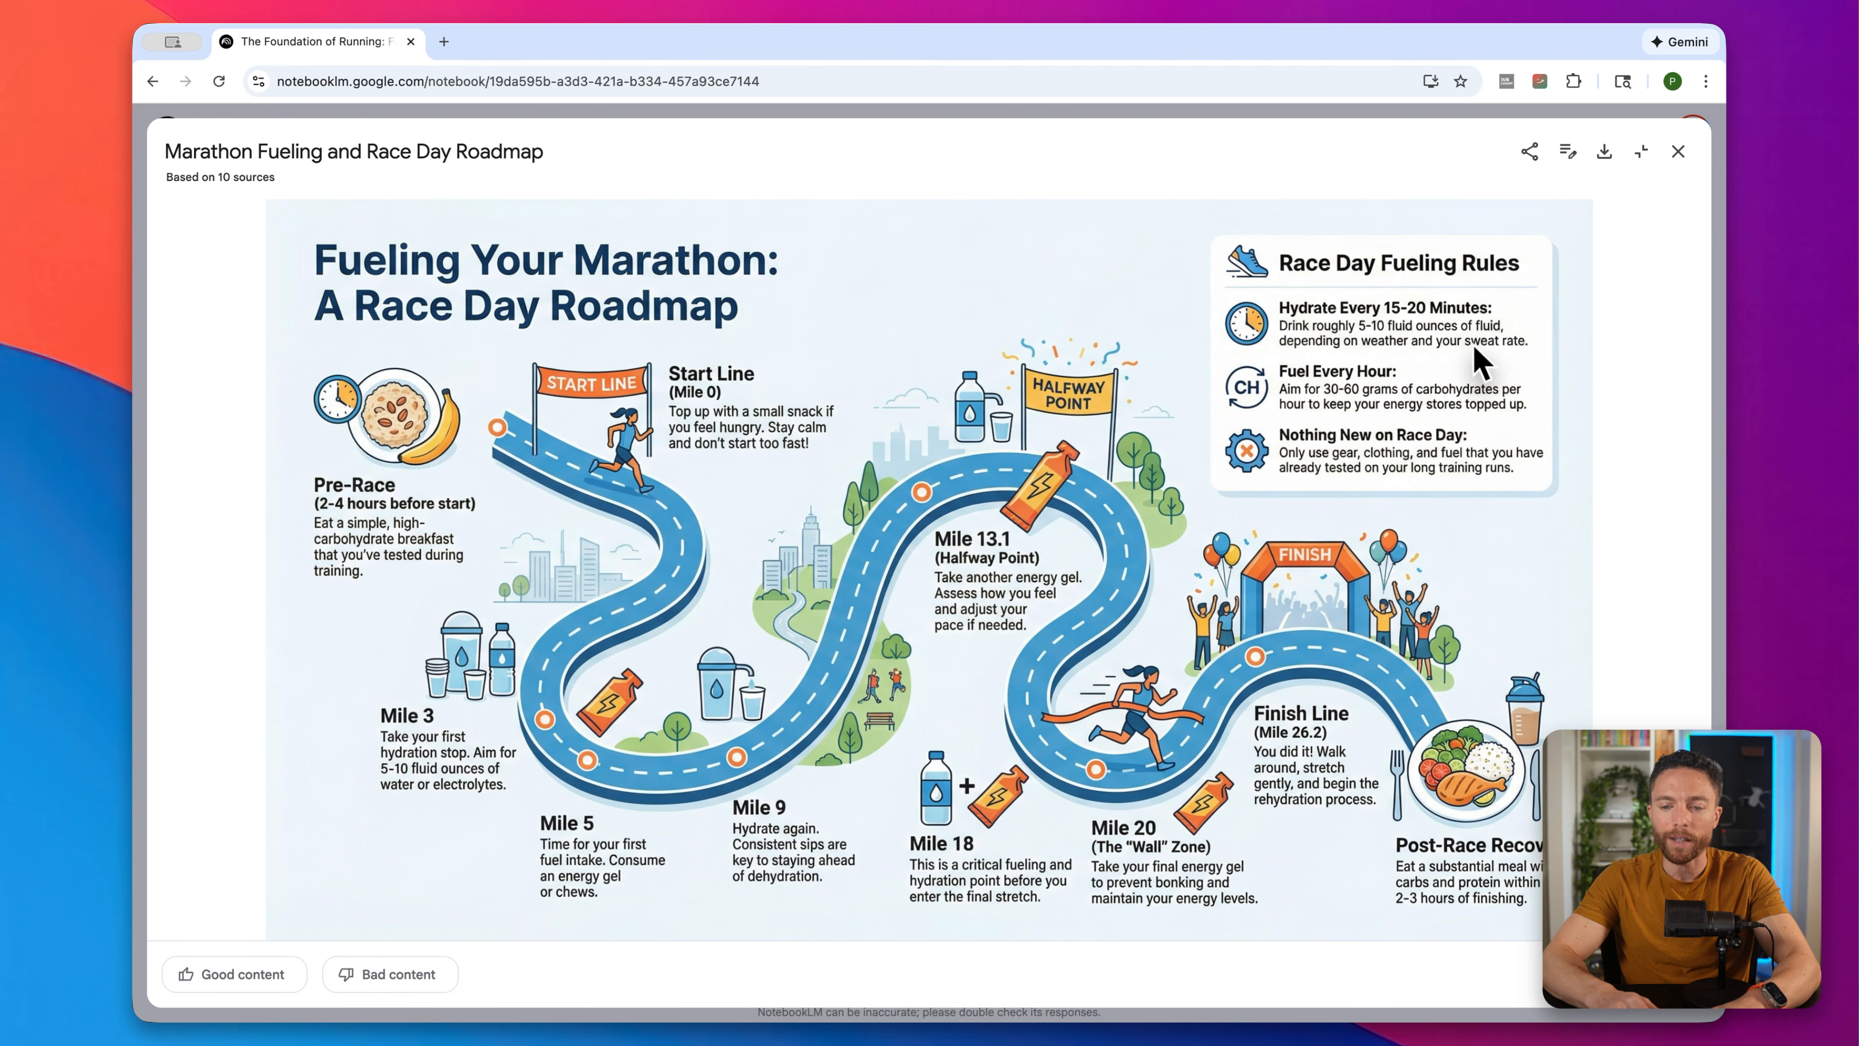
click(1678, 152)
Step: Open The Marathon Blueprint slide deck in the expanded viewer, browse slides 2 to 8, and close it
click(1490, 586)
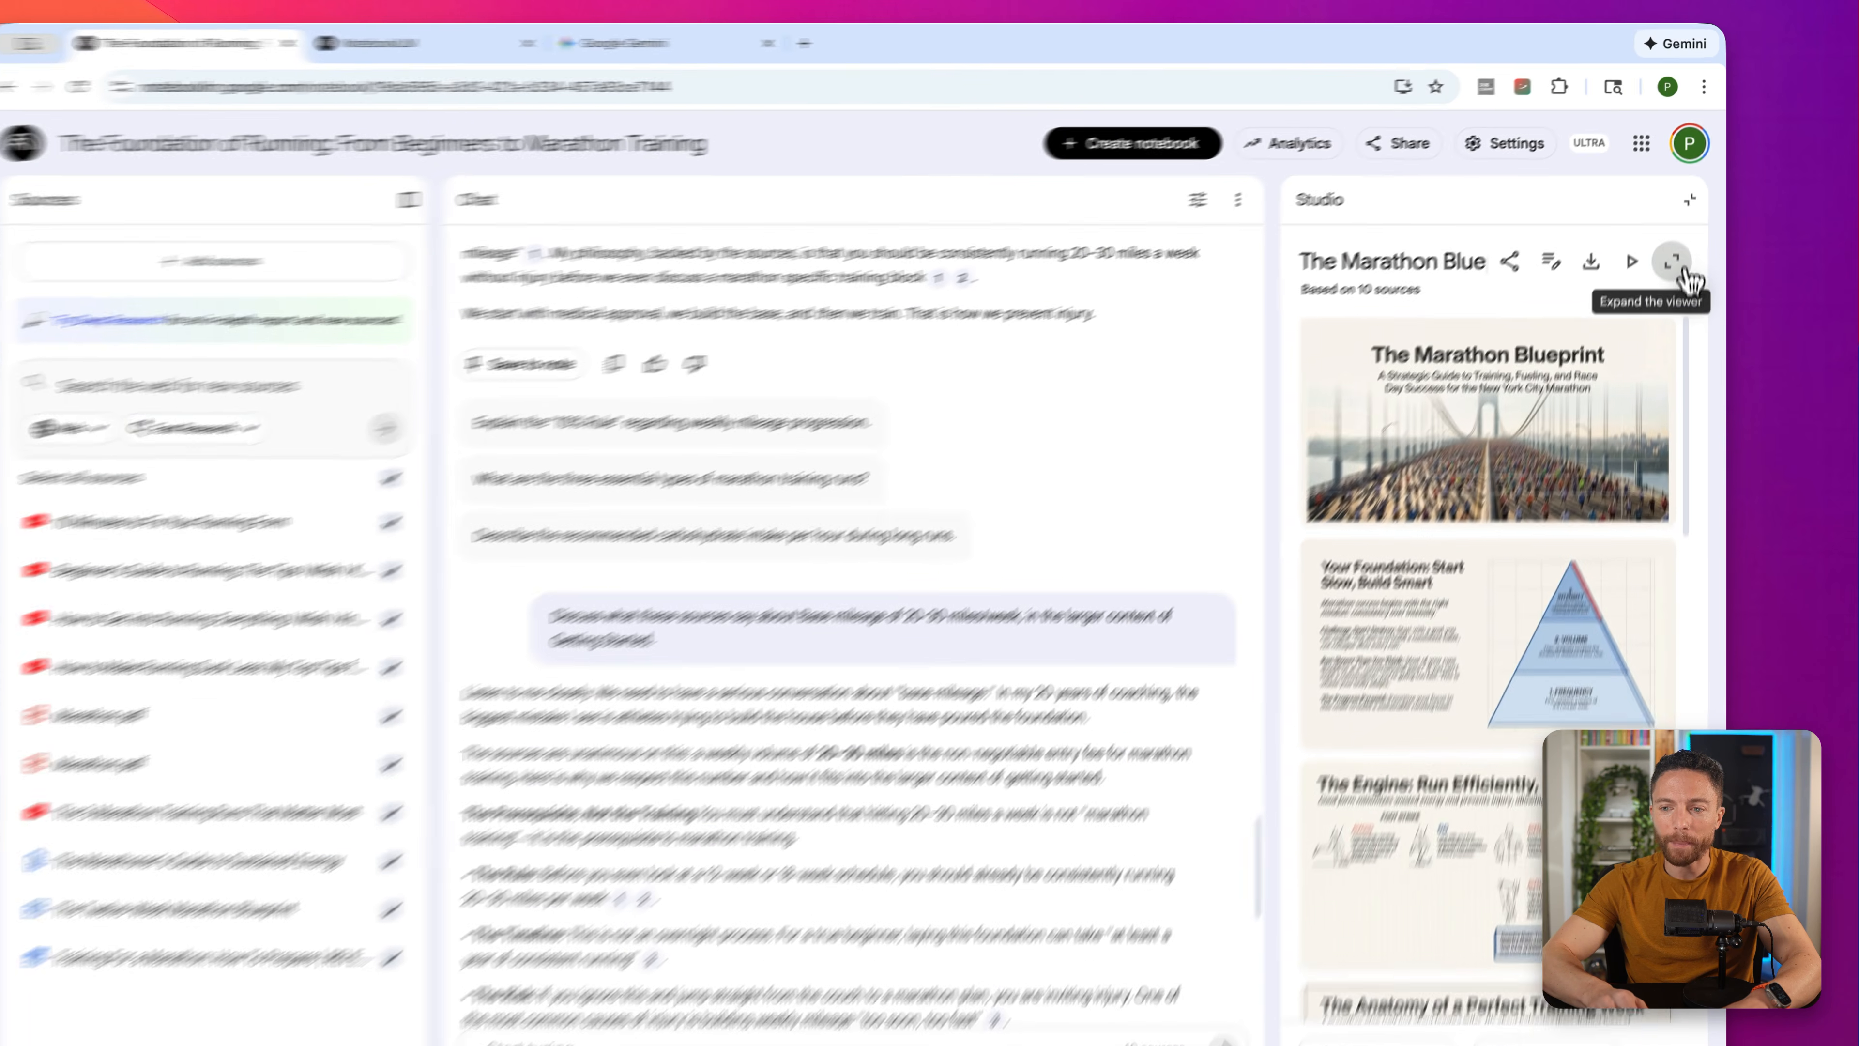
click(1667, 346)
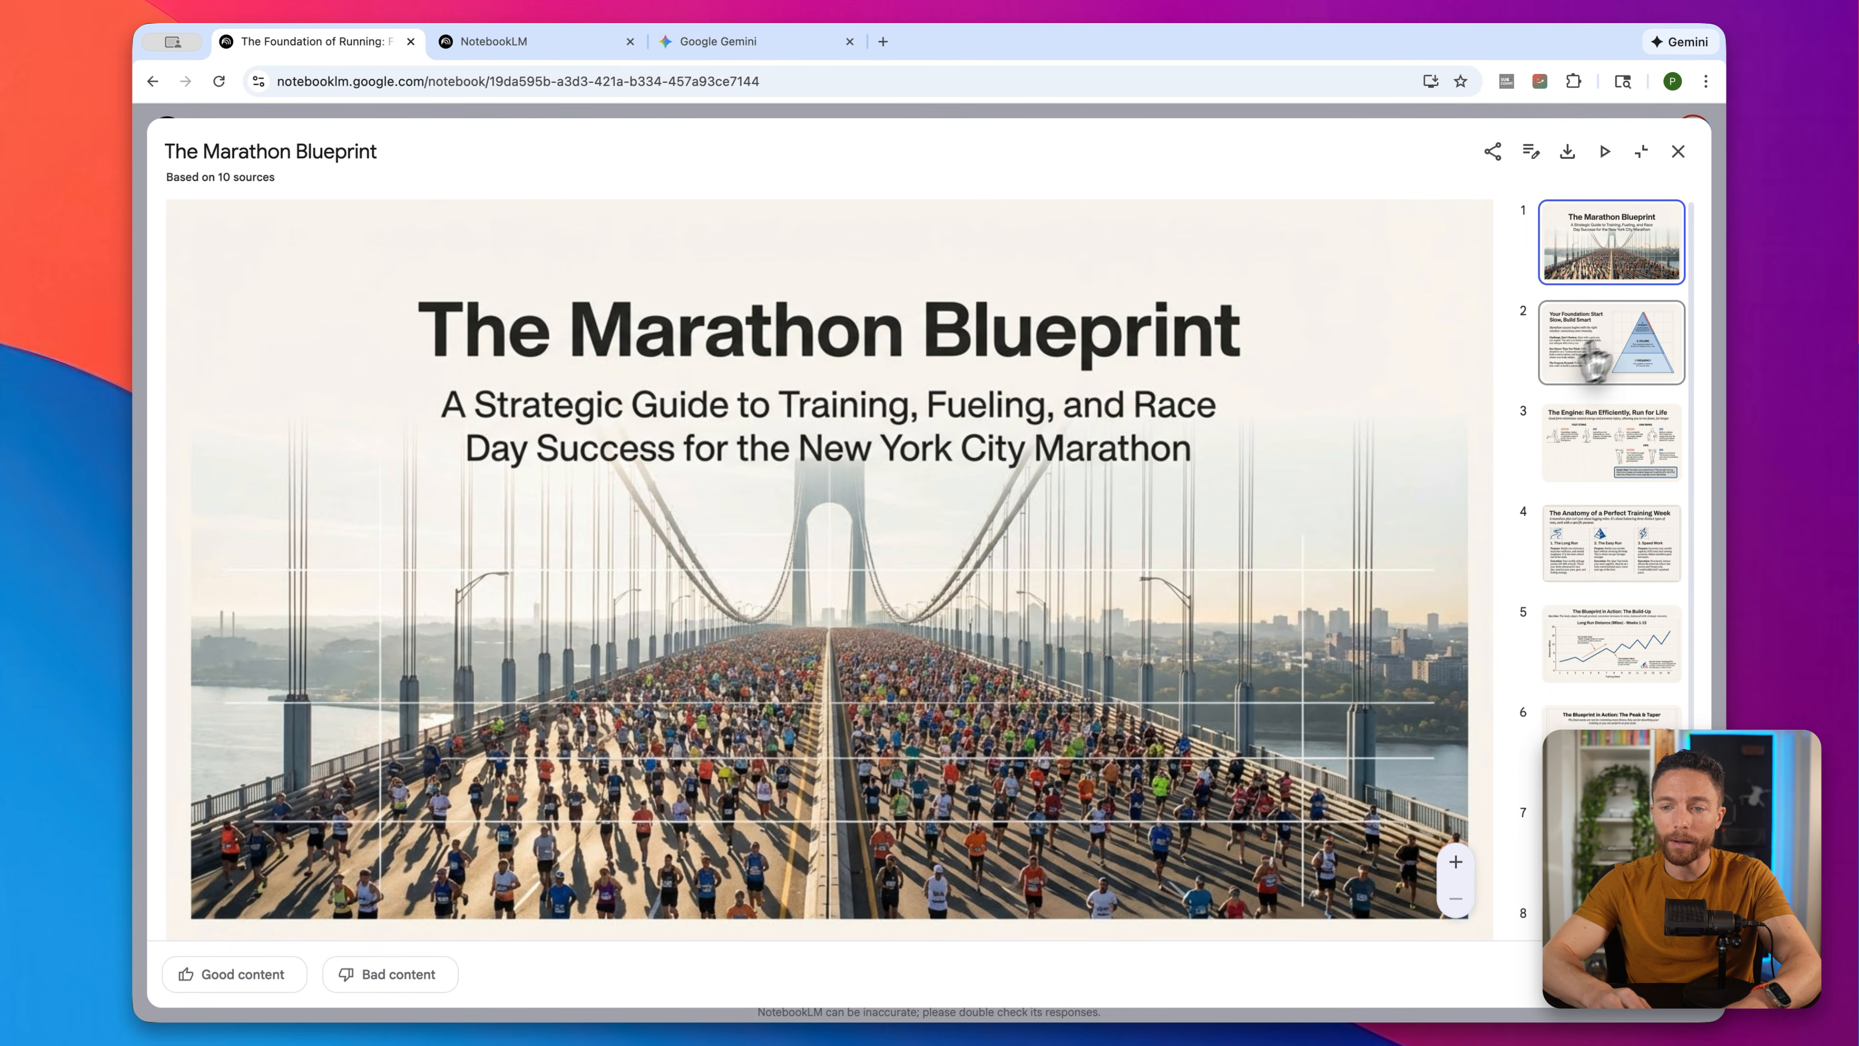
click(1624, 370)
click(1621, 450)
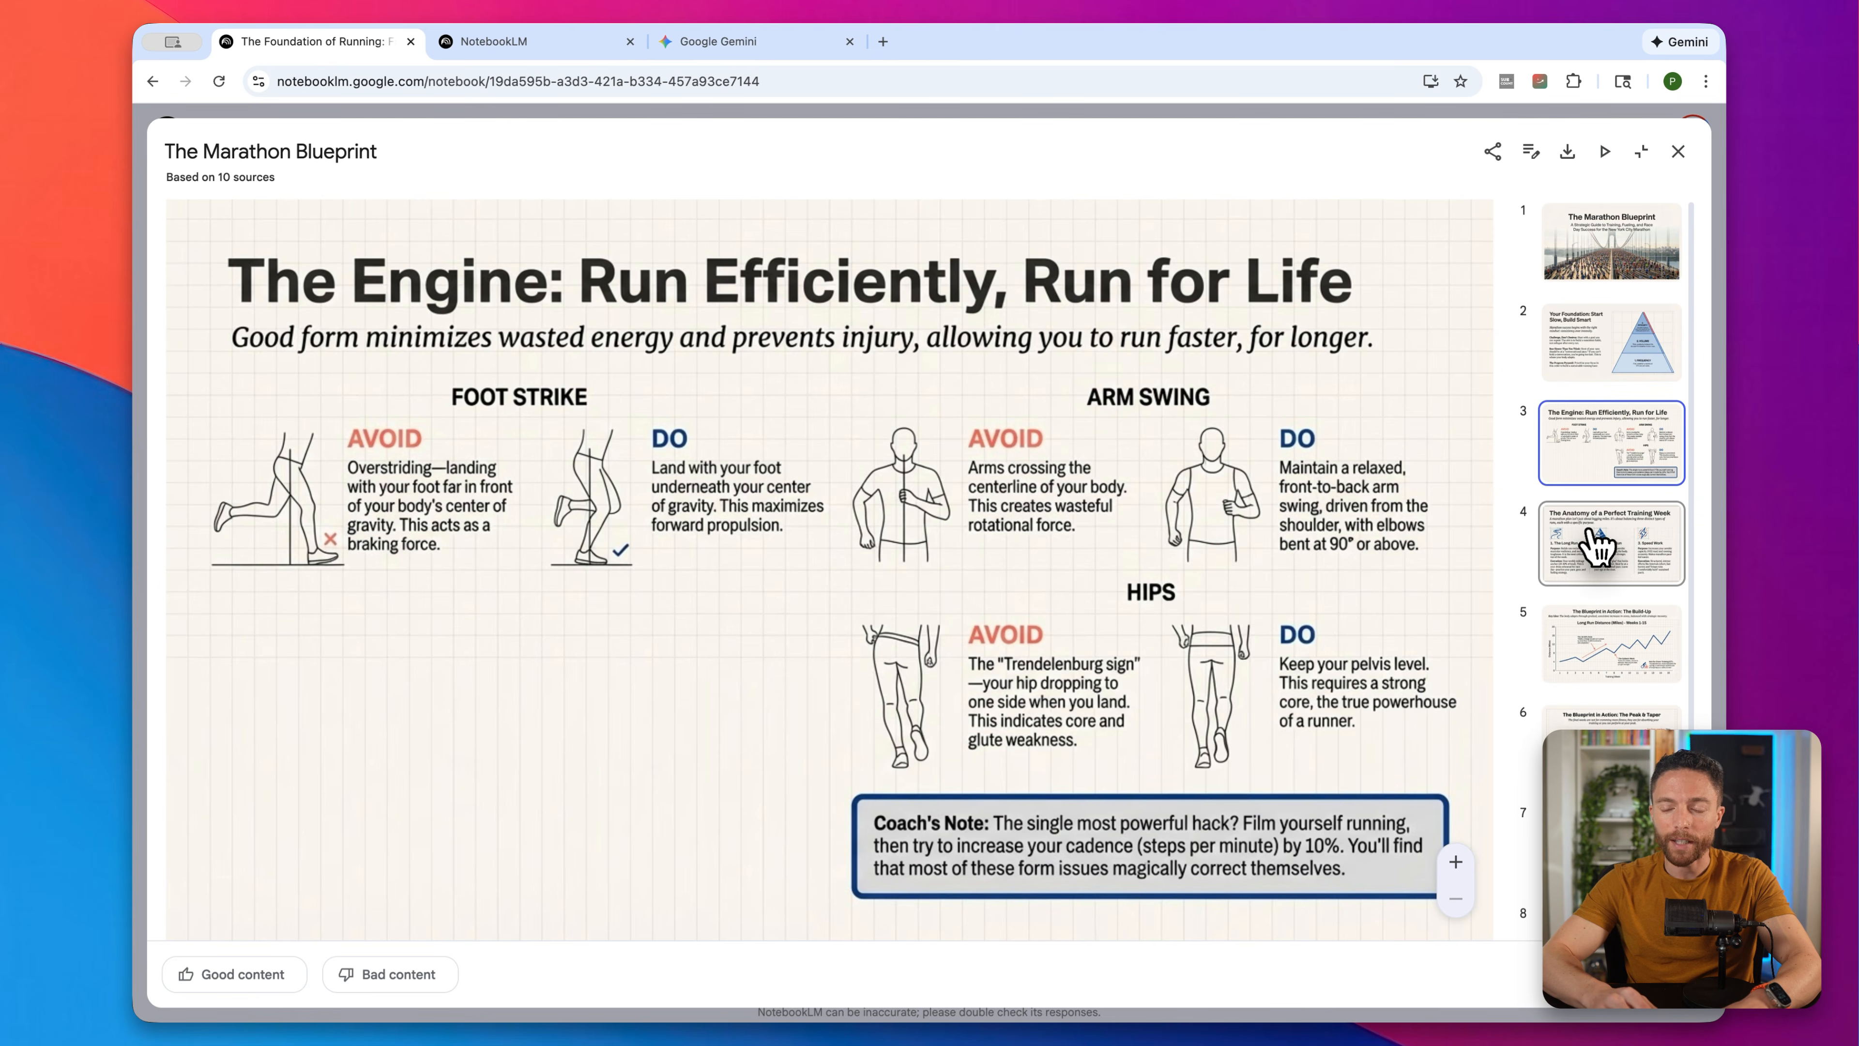
click(1599, 546)
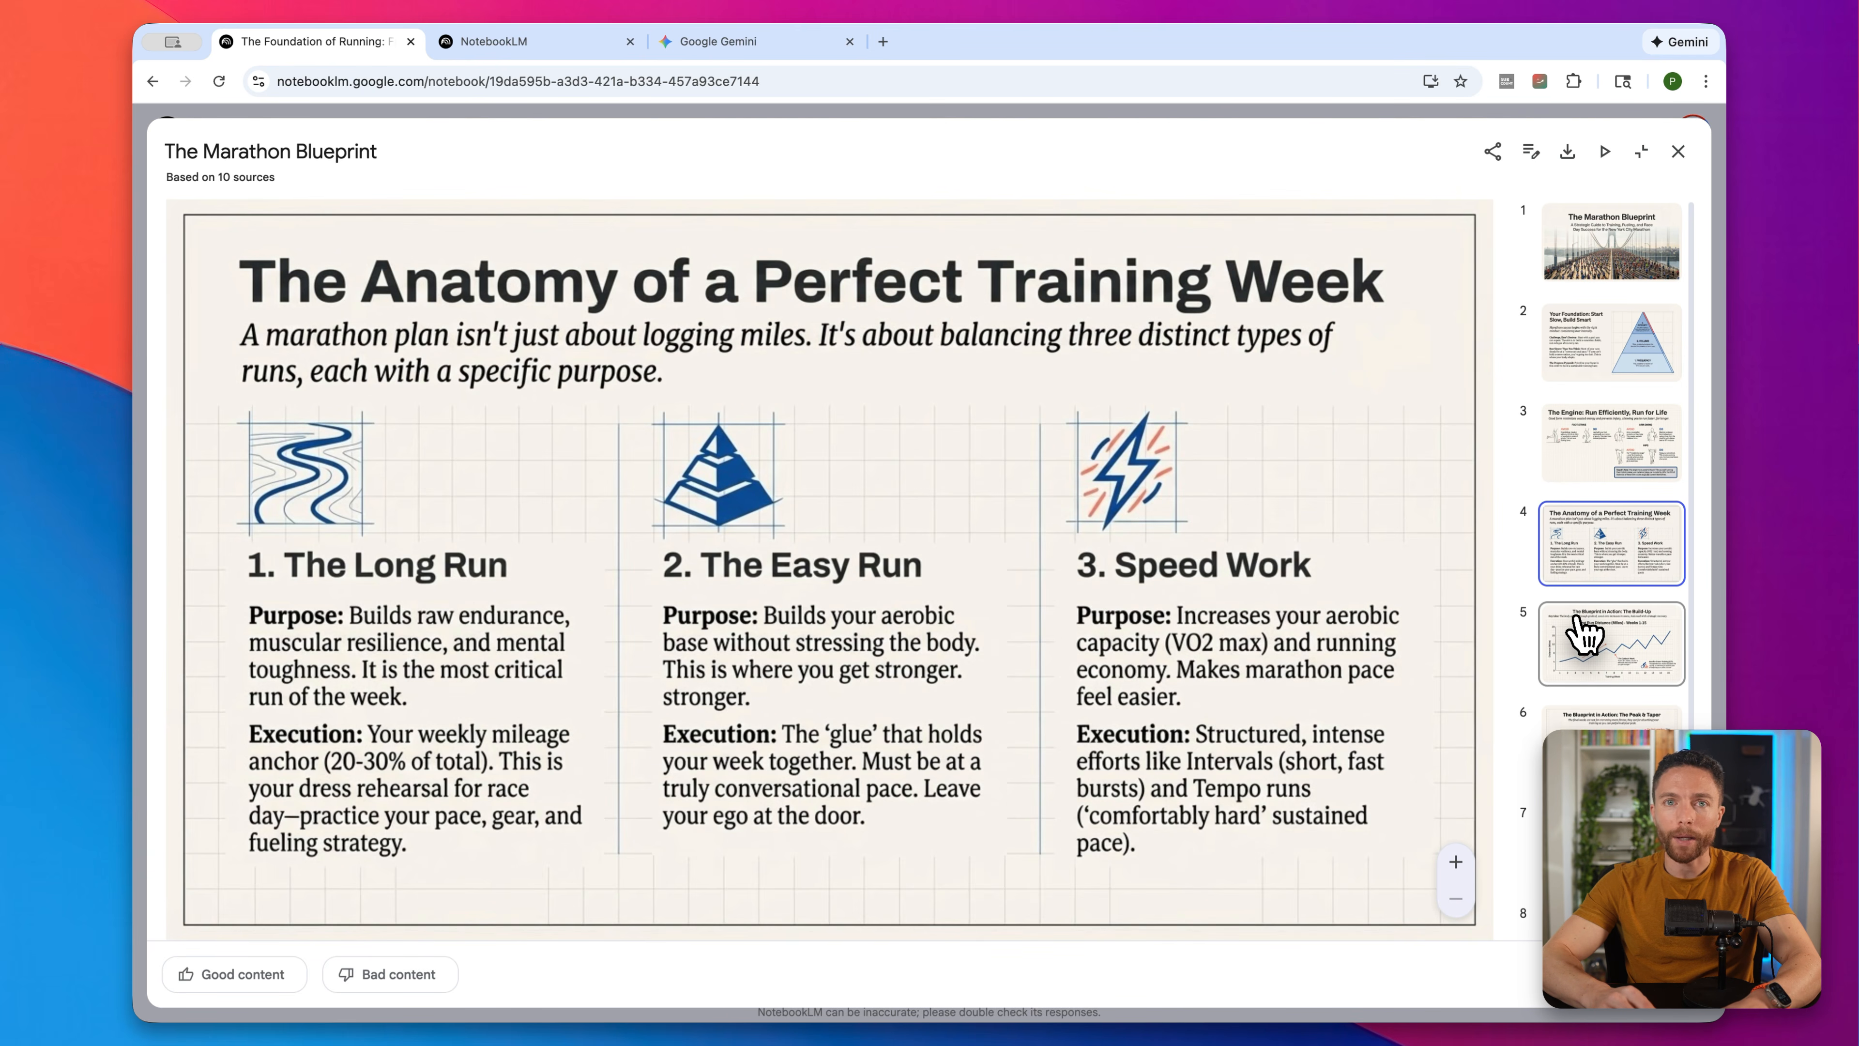
click(1583, 634)
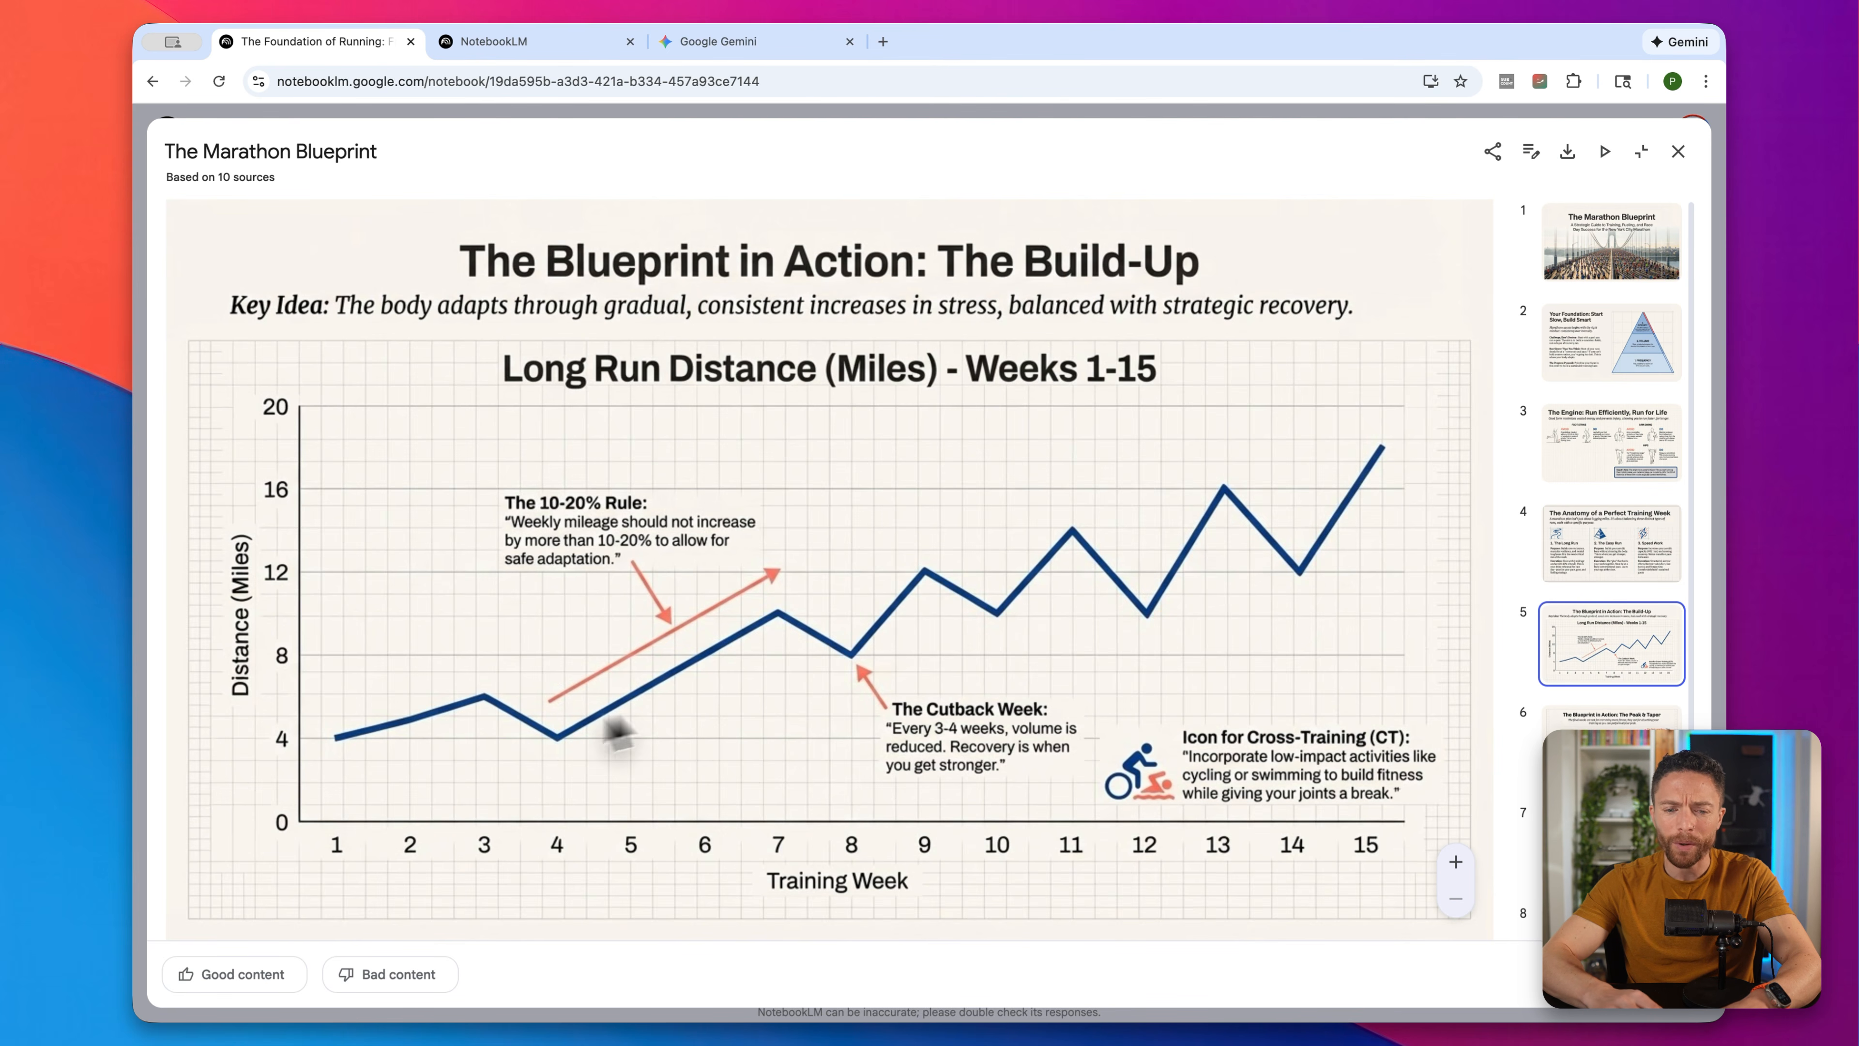
click(1547, 743)
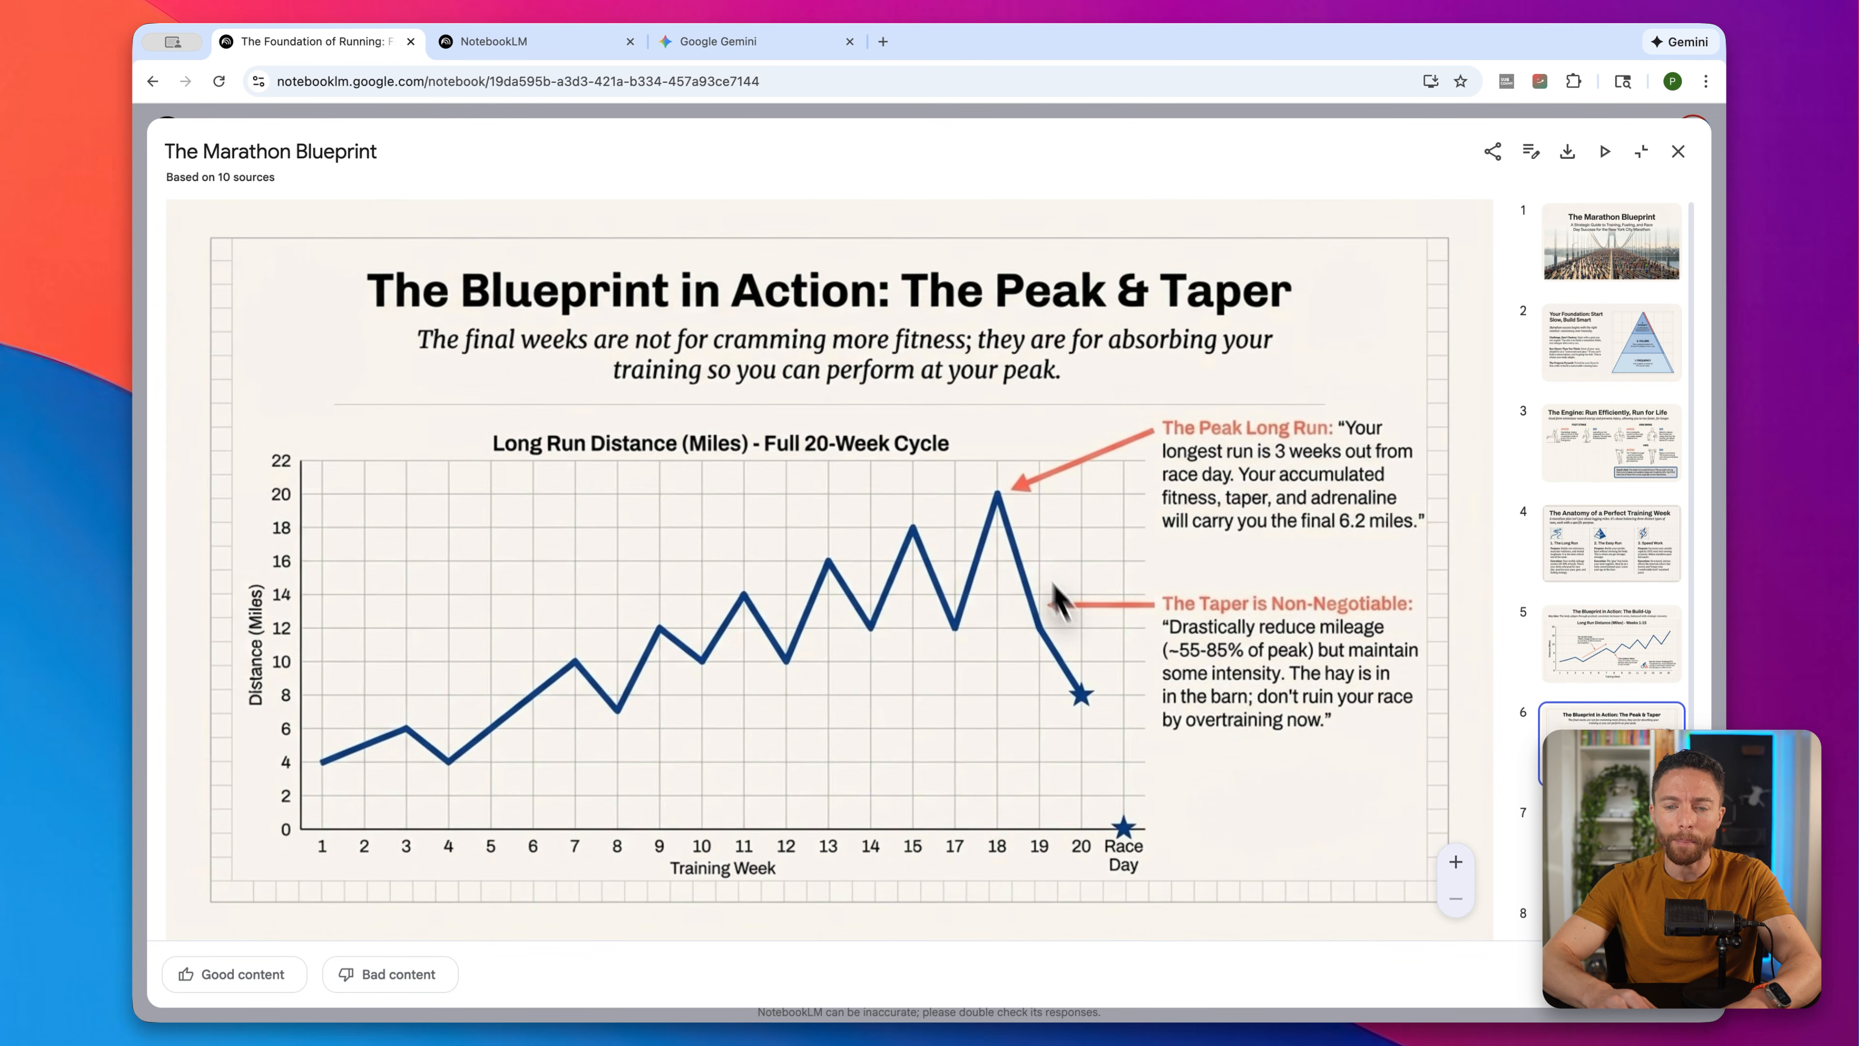
click(1545, 833)
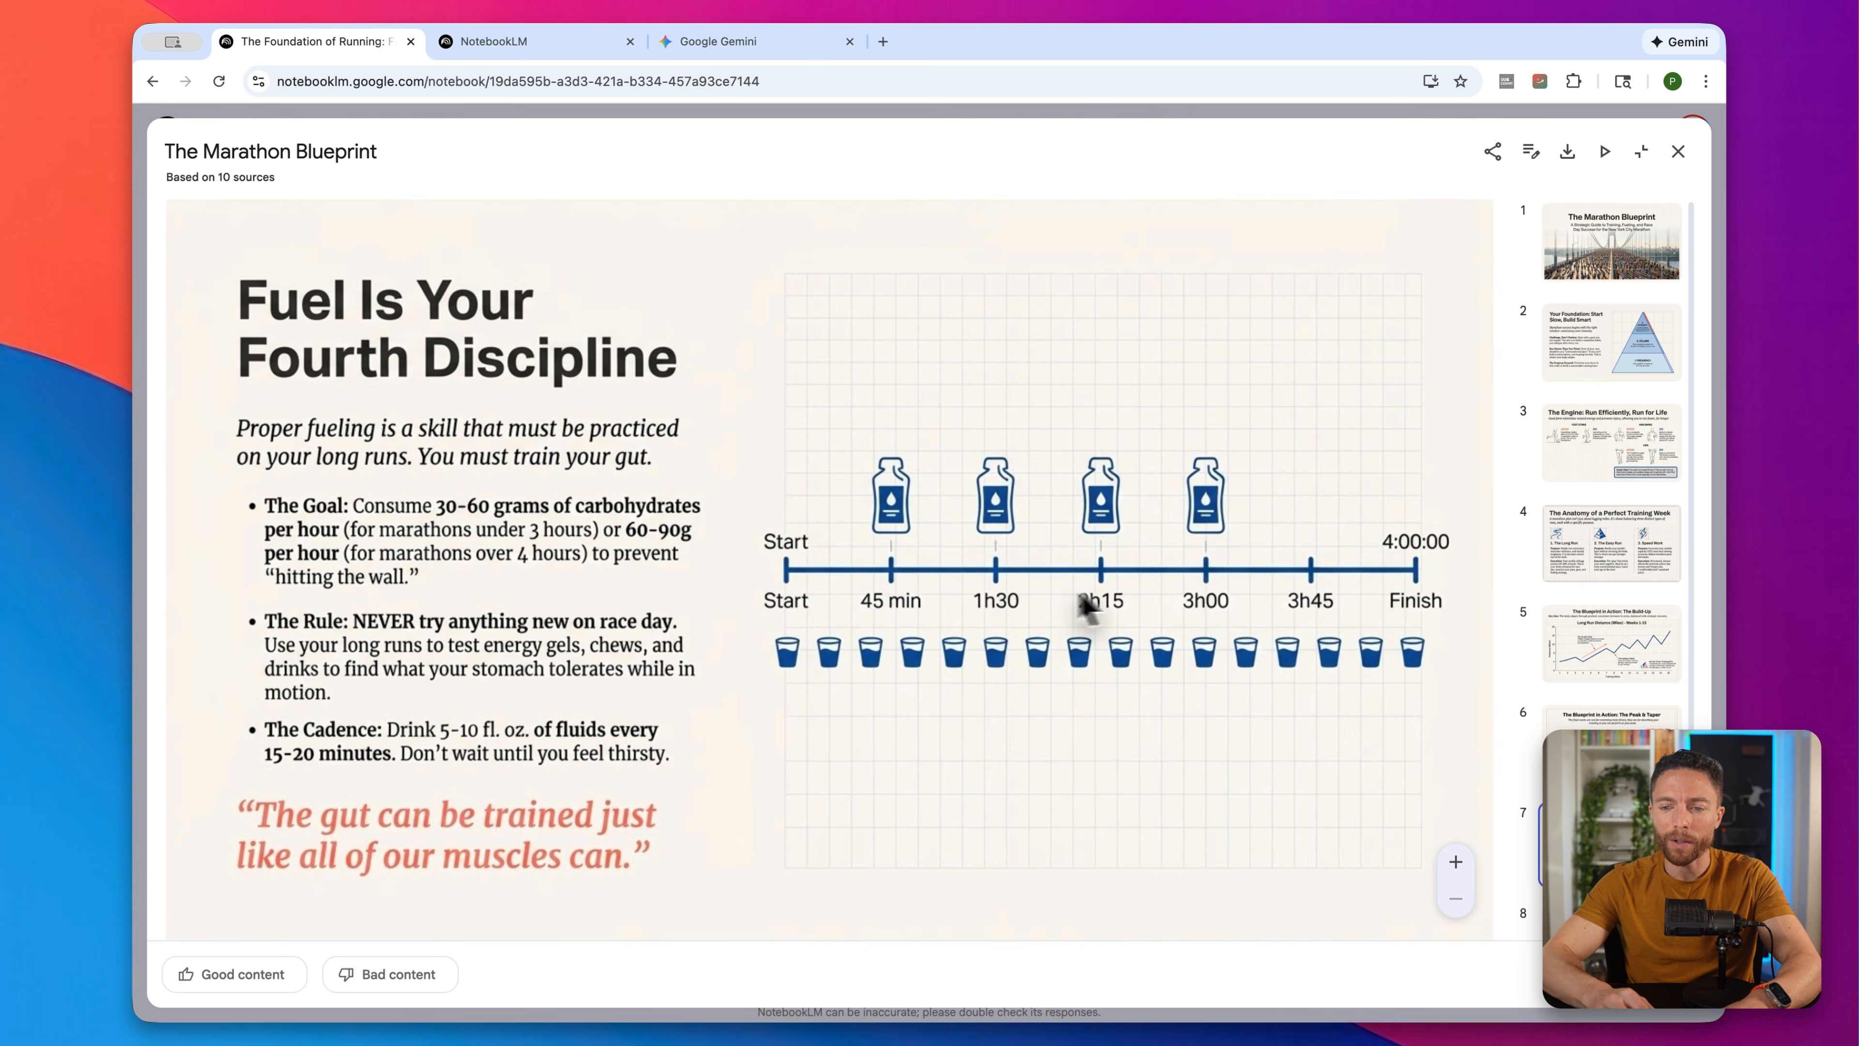
scroll(1537, 776, down, 2)
click(1544, 857)
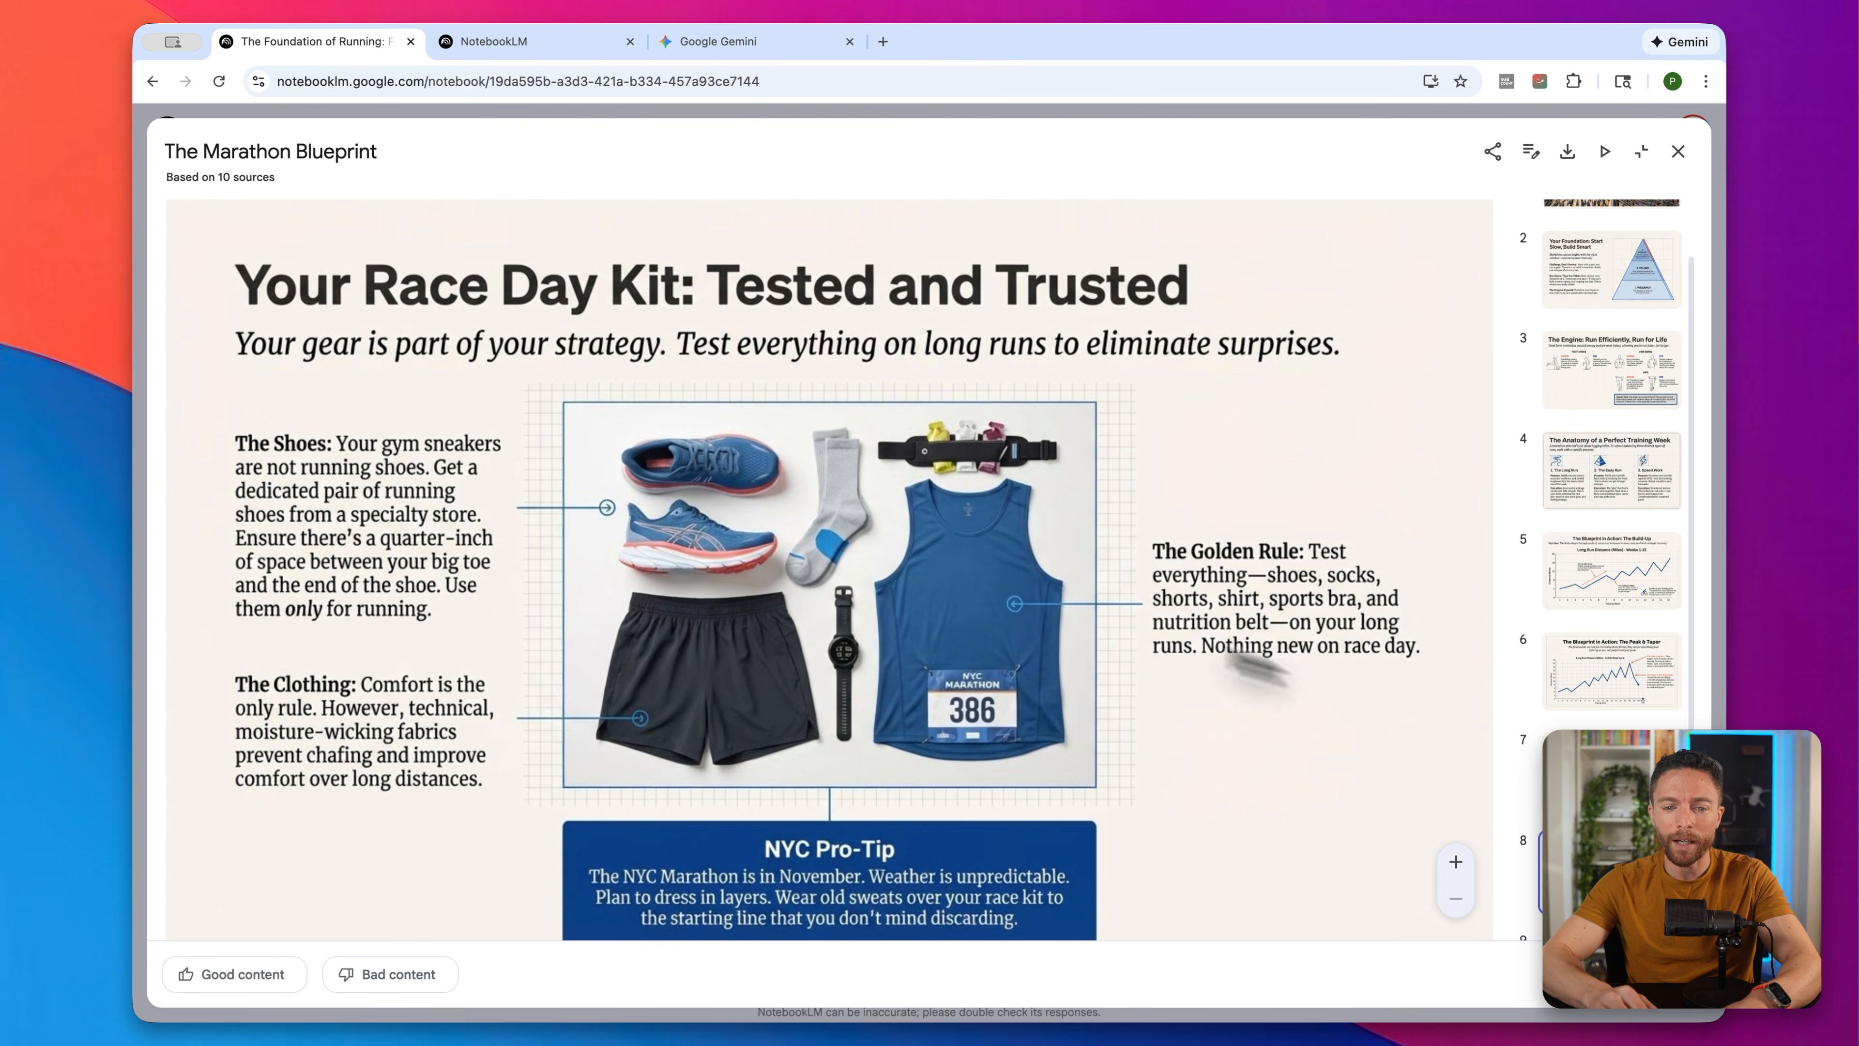
scroll(1648, 534, down, 3)
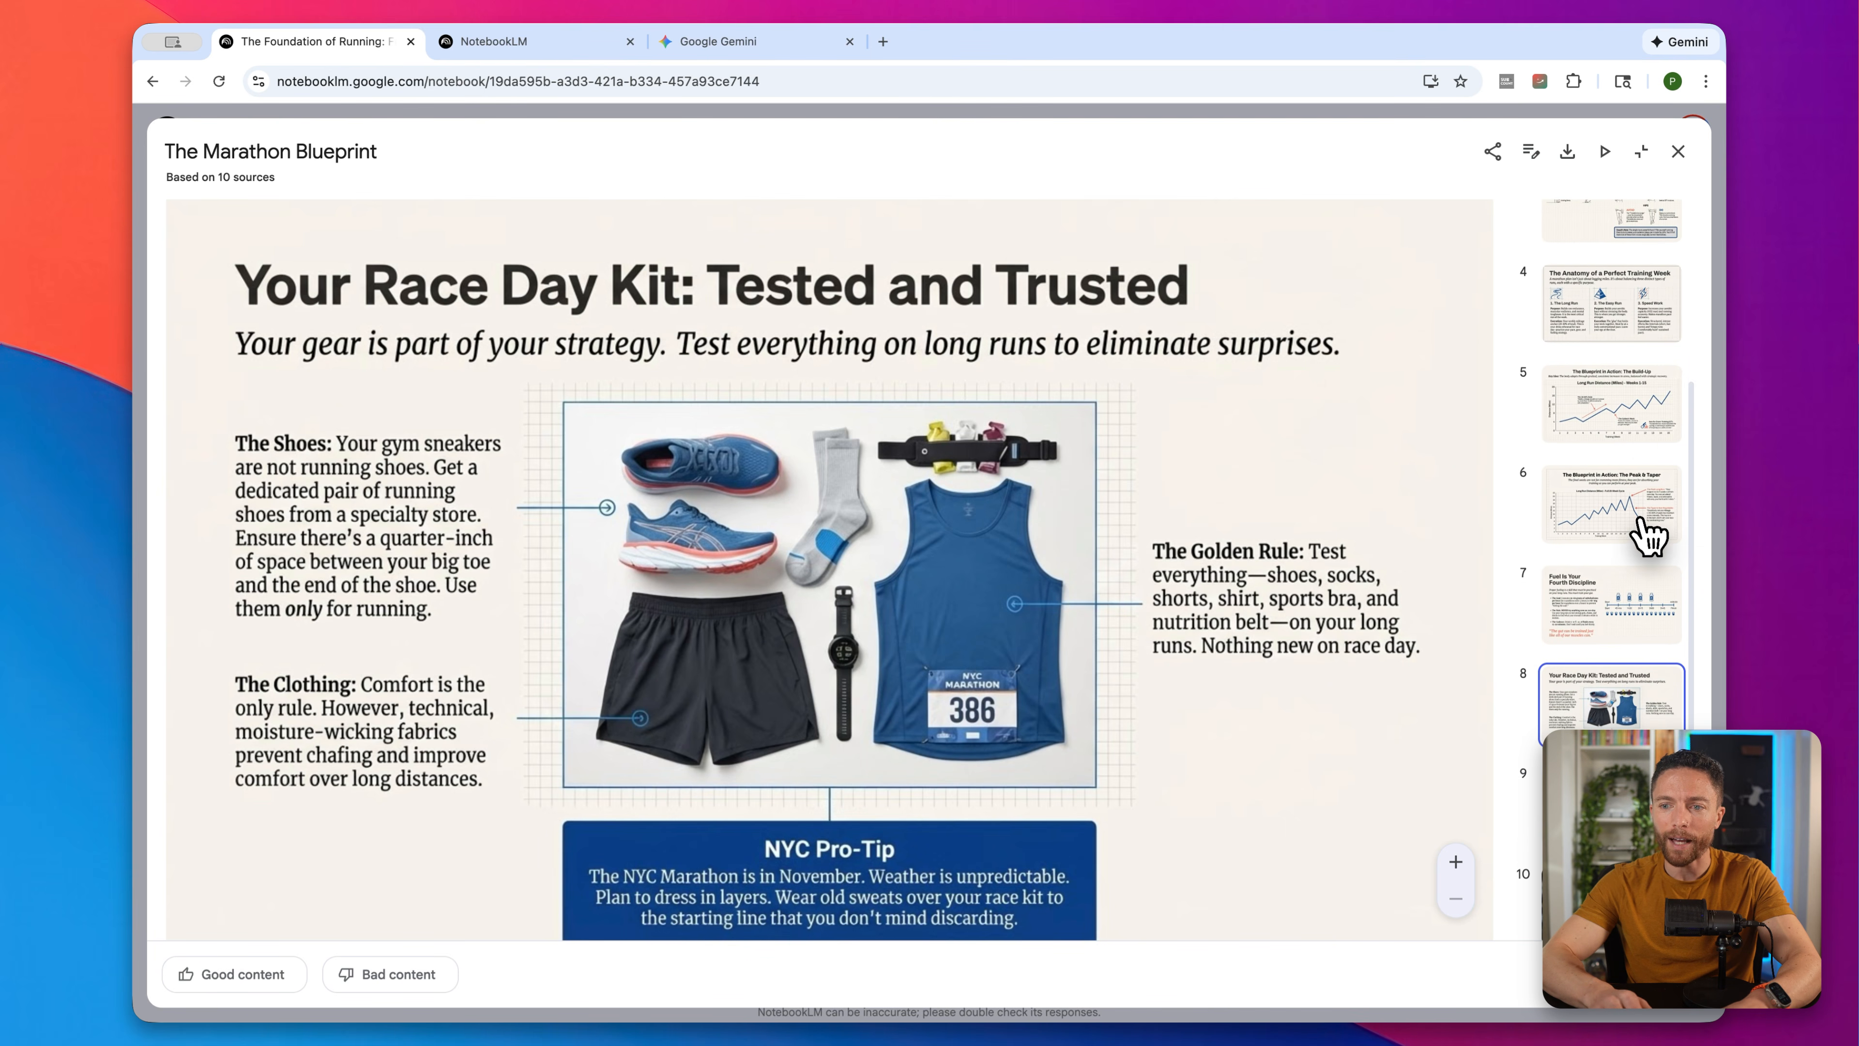
click(1678, 151)
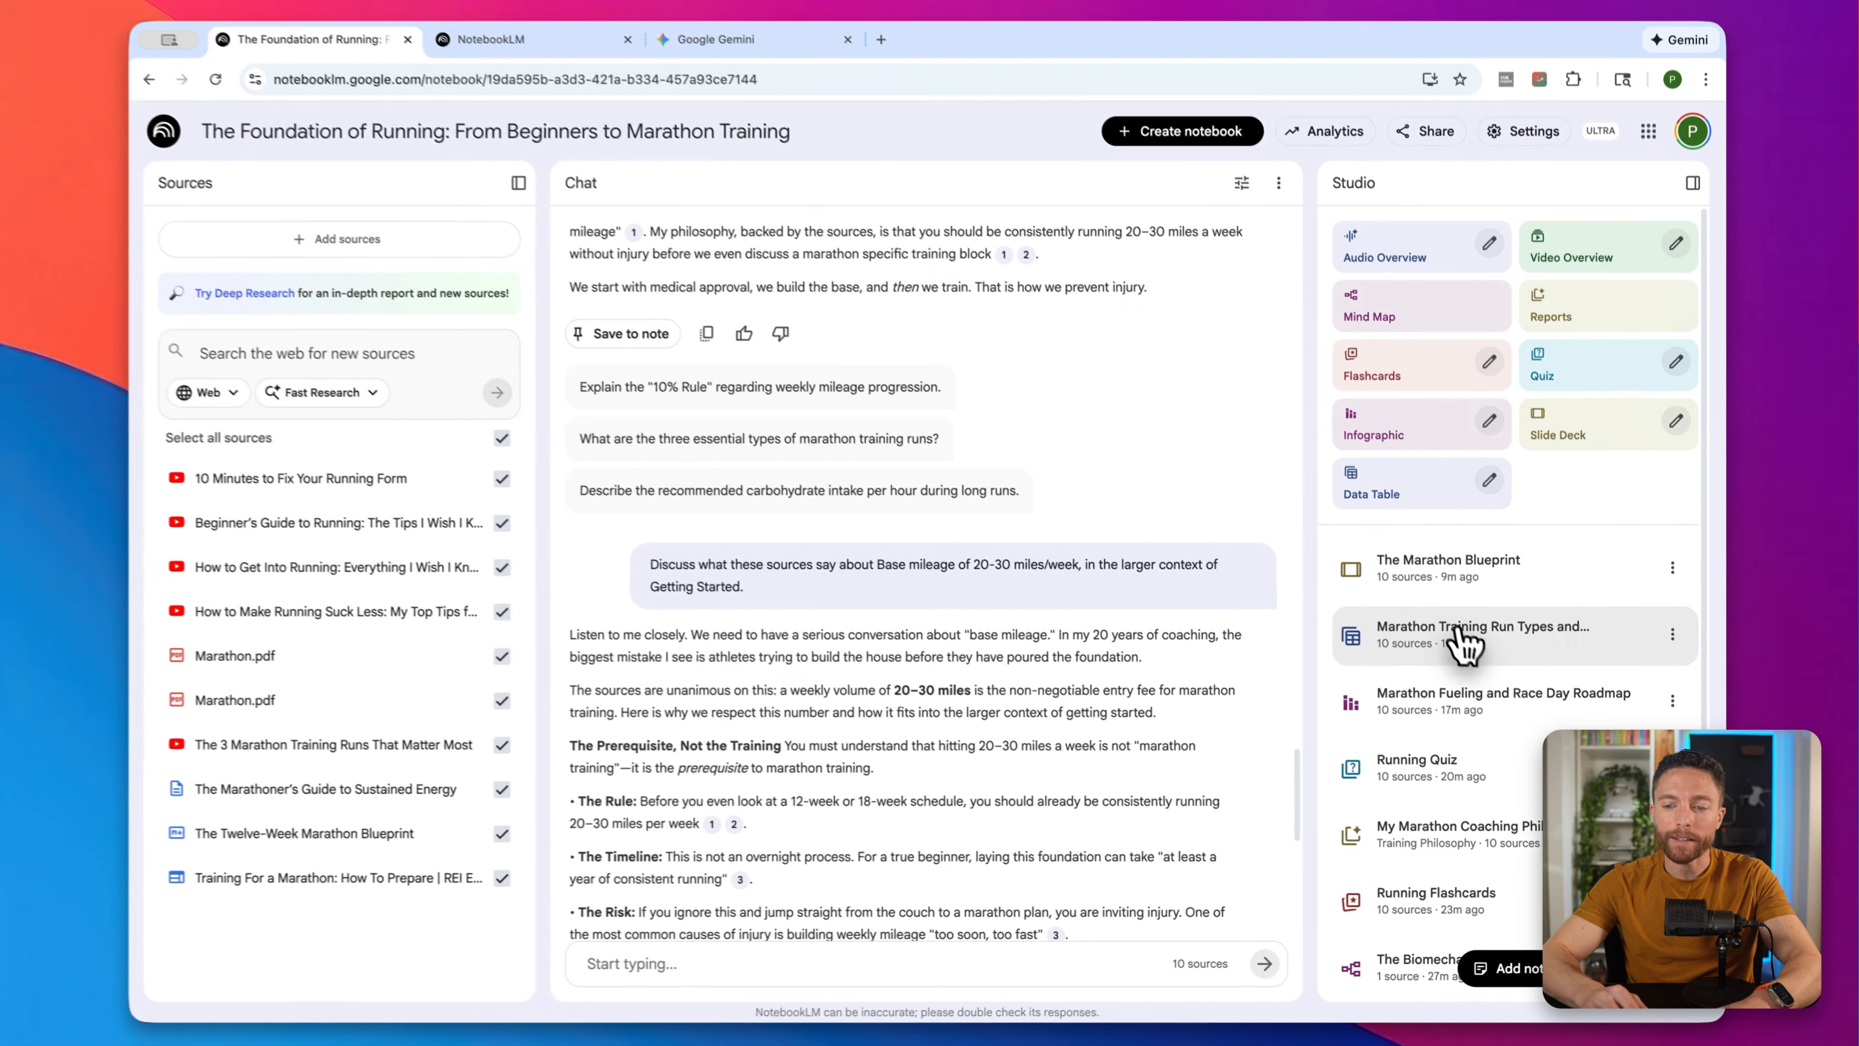
Step: Examine the Marathon Training Run Types and Techniques data table, close it, and check the My notebooks overview before returning to the running notebook
click(1350, 505)
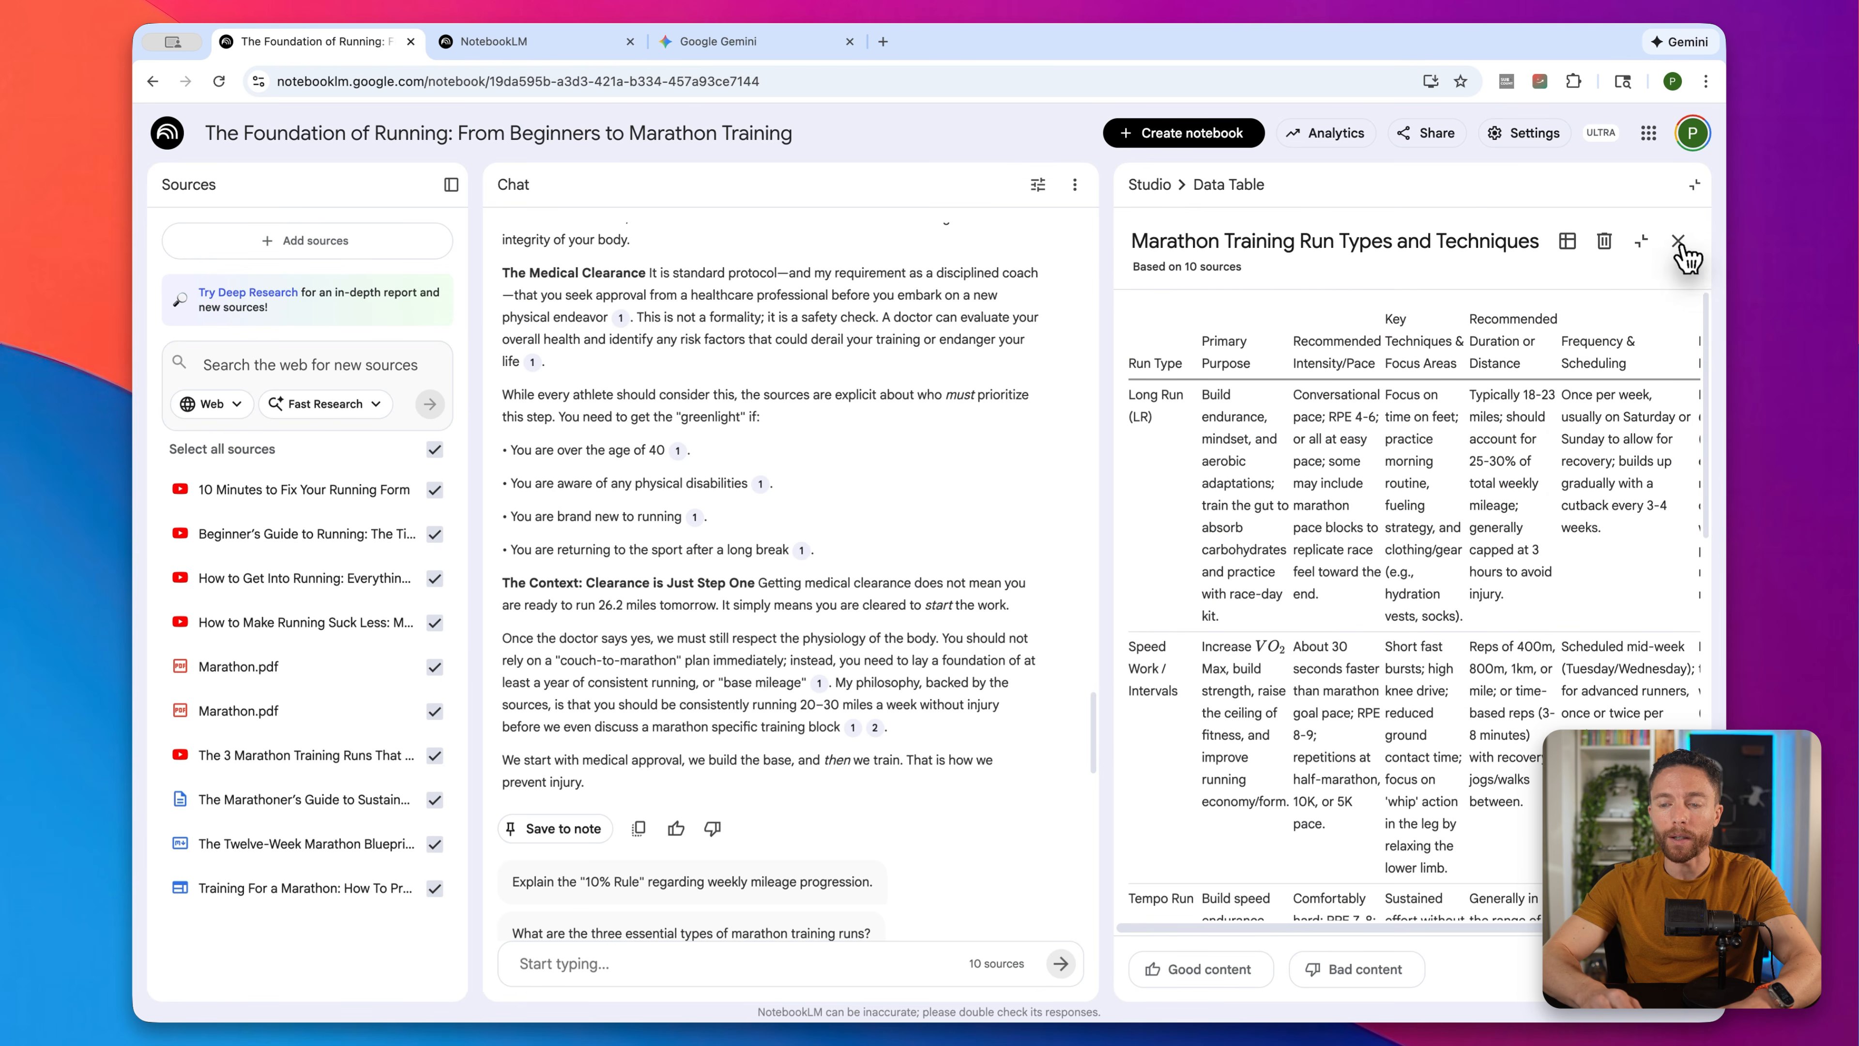
click(1680, 242)
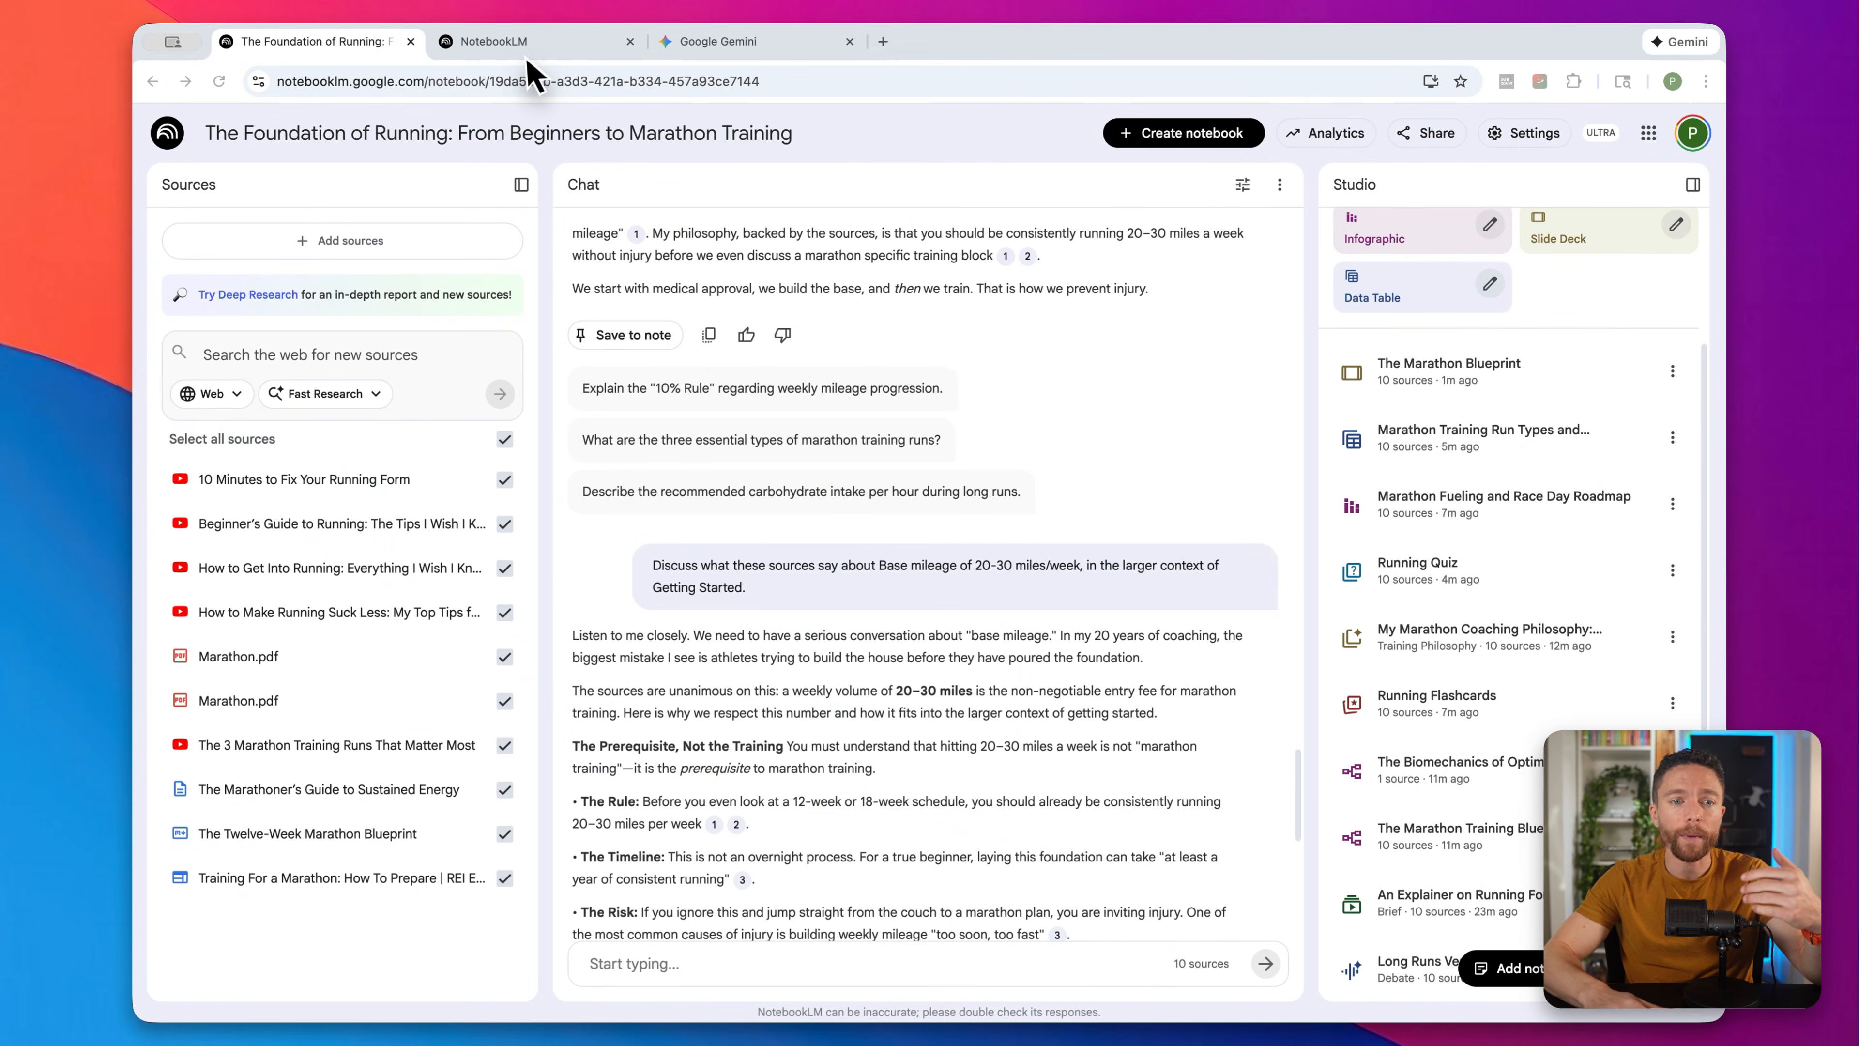
click(532, 42)
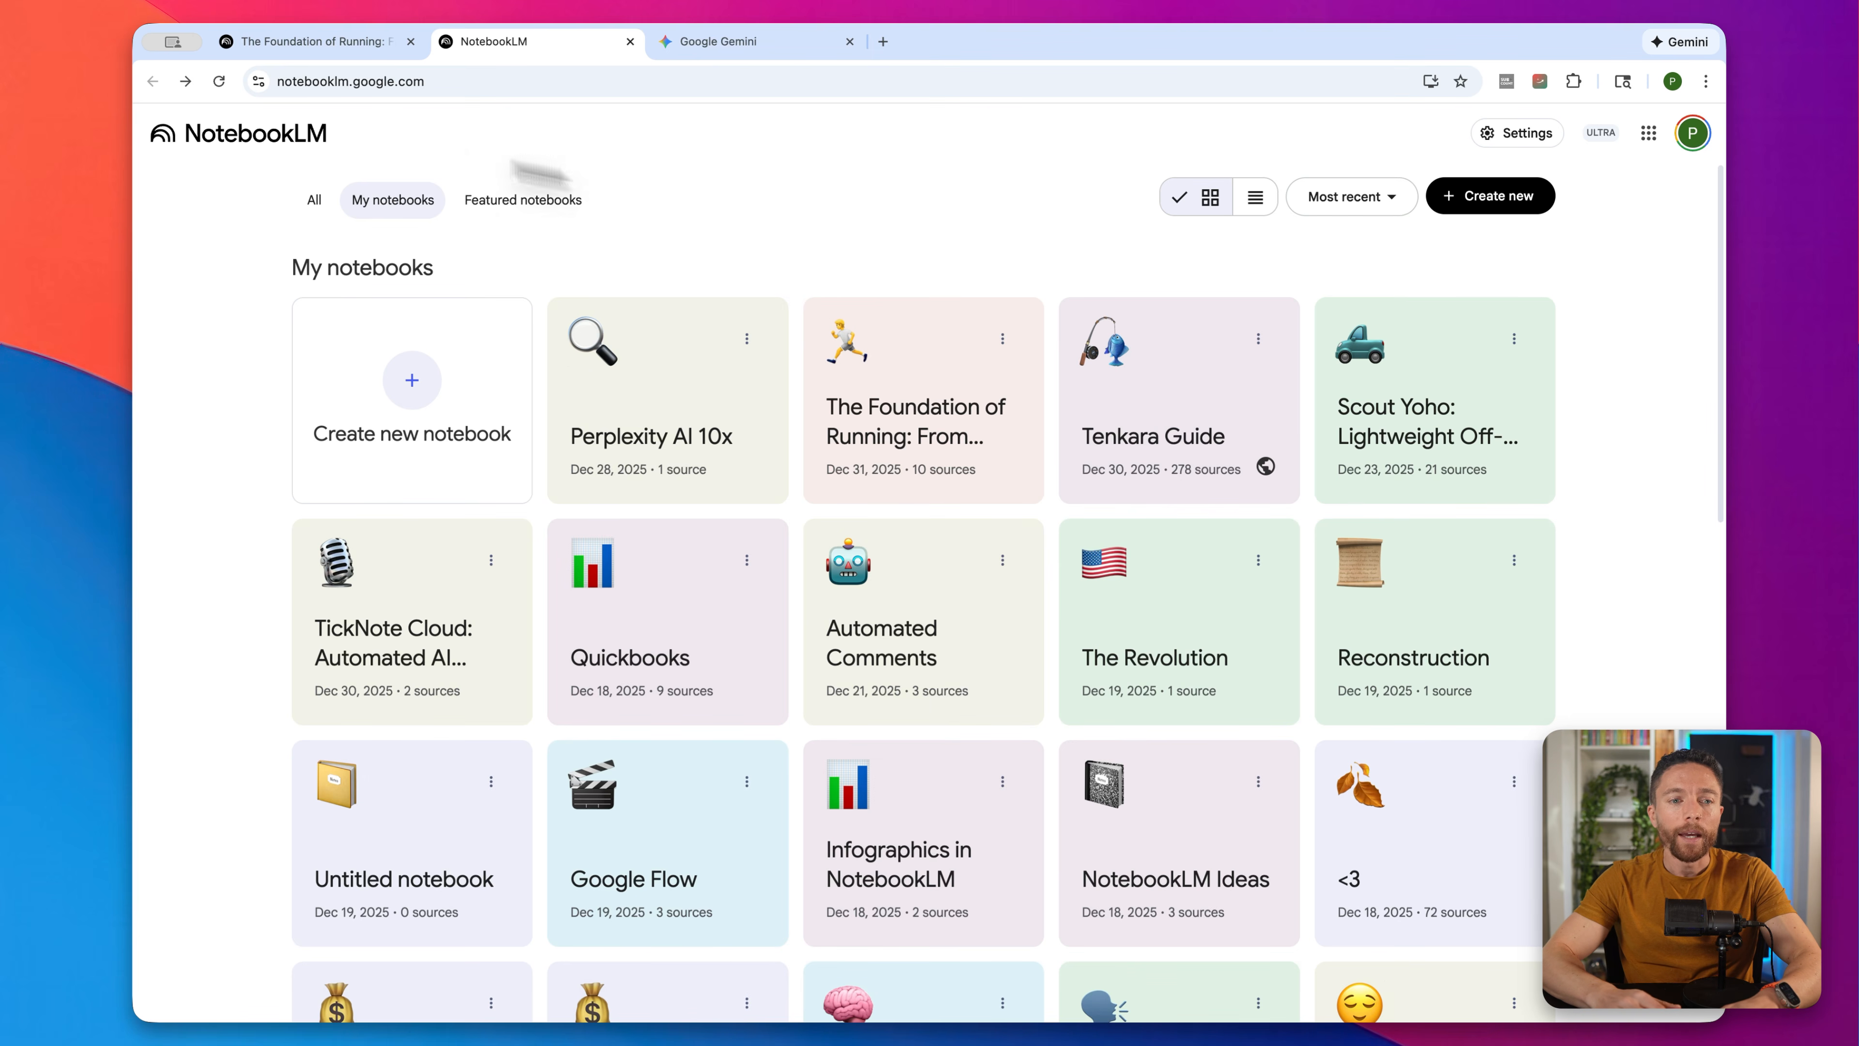
click(340, 63)
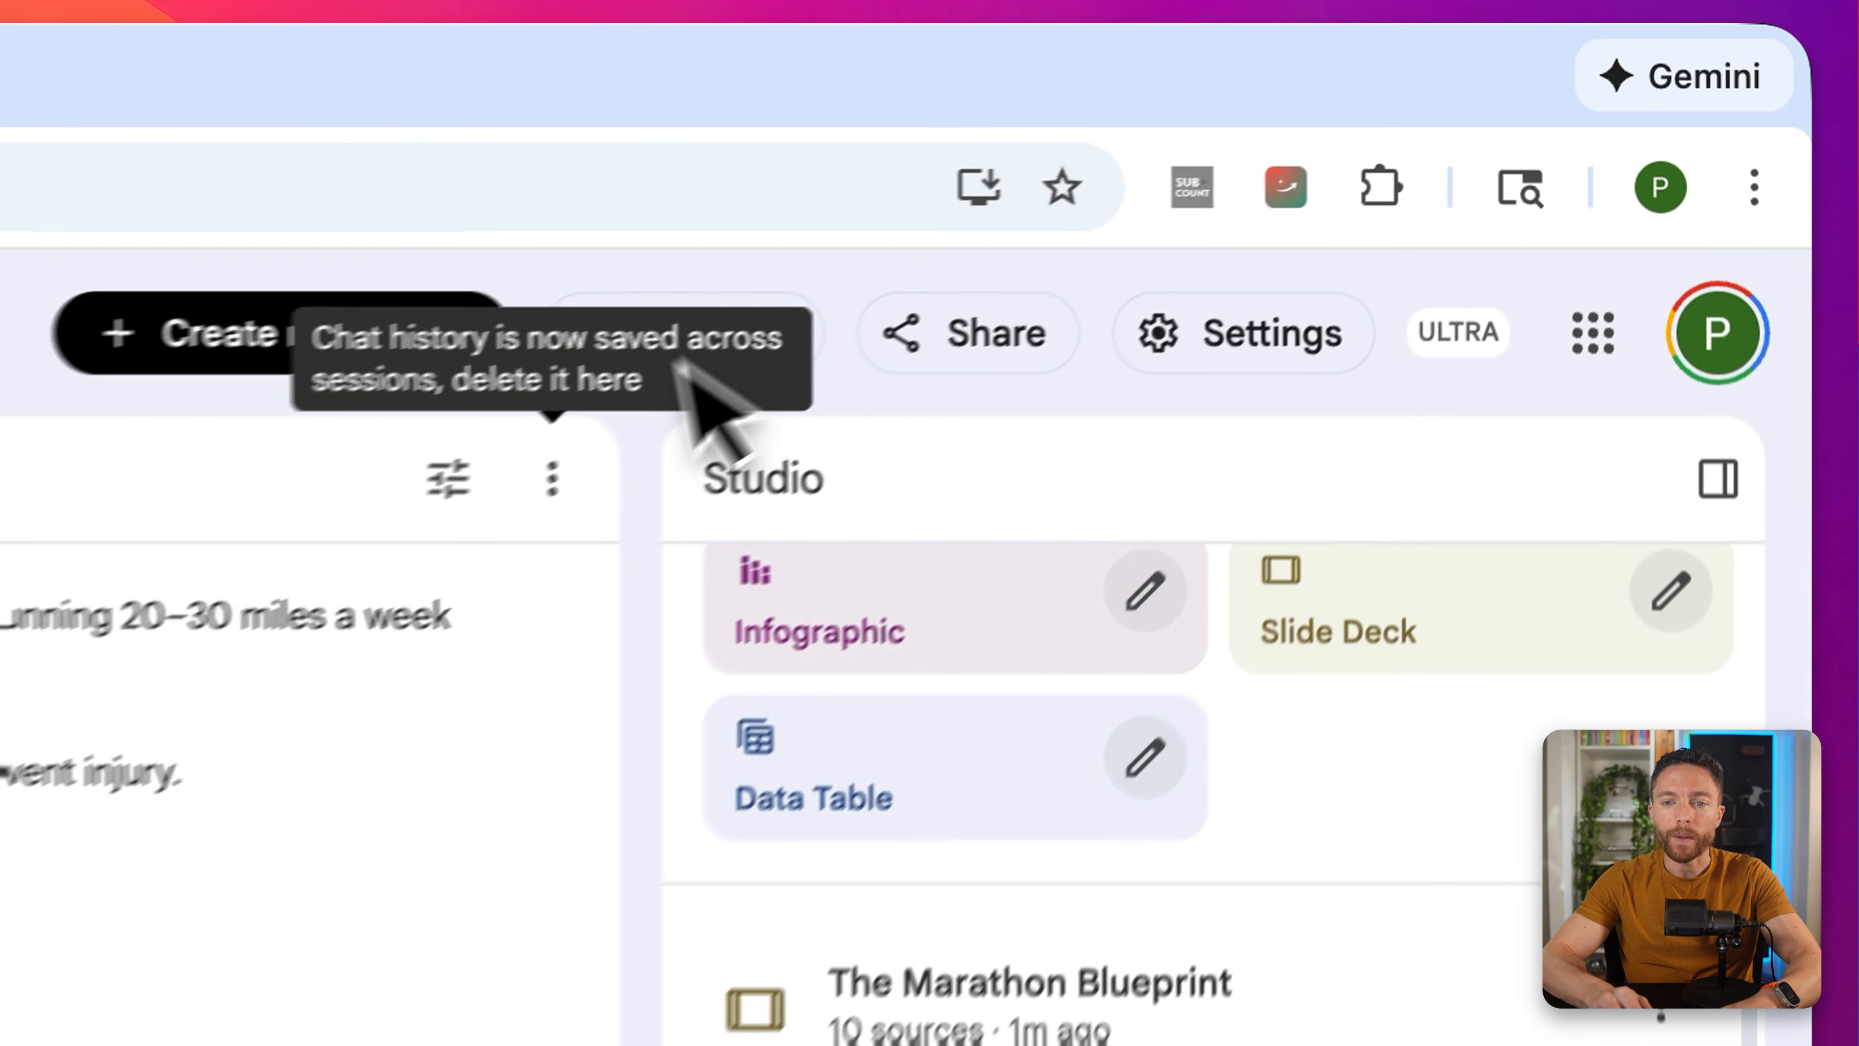
Step: Open the notebook's sharing options, choose Chat only as the viewers' access, and close them without saving
click(948, 333)
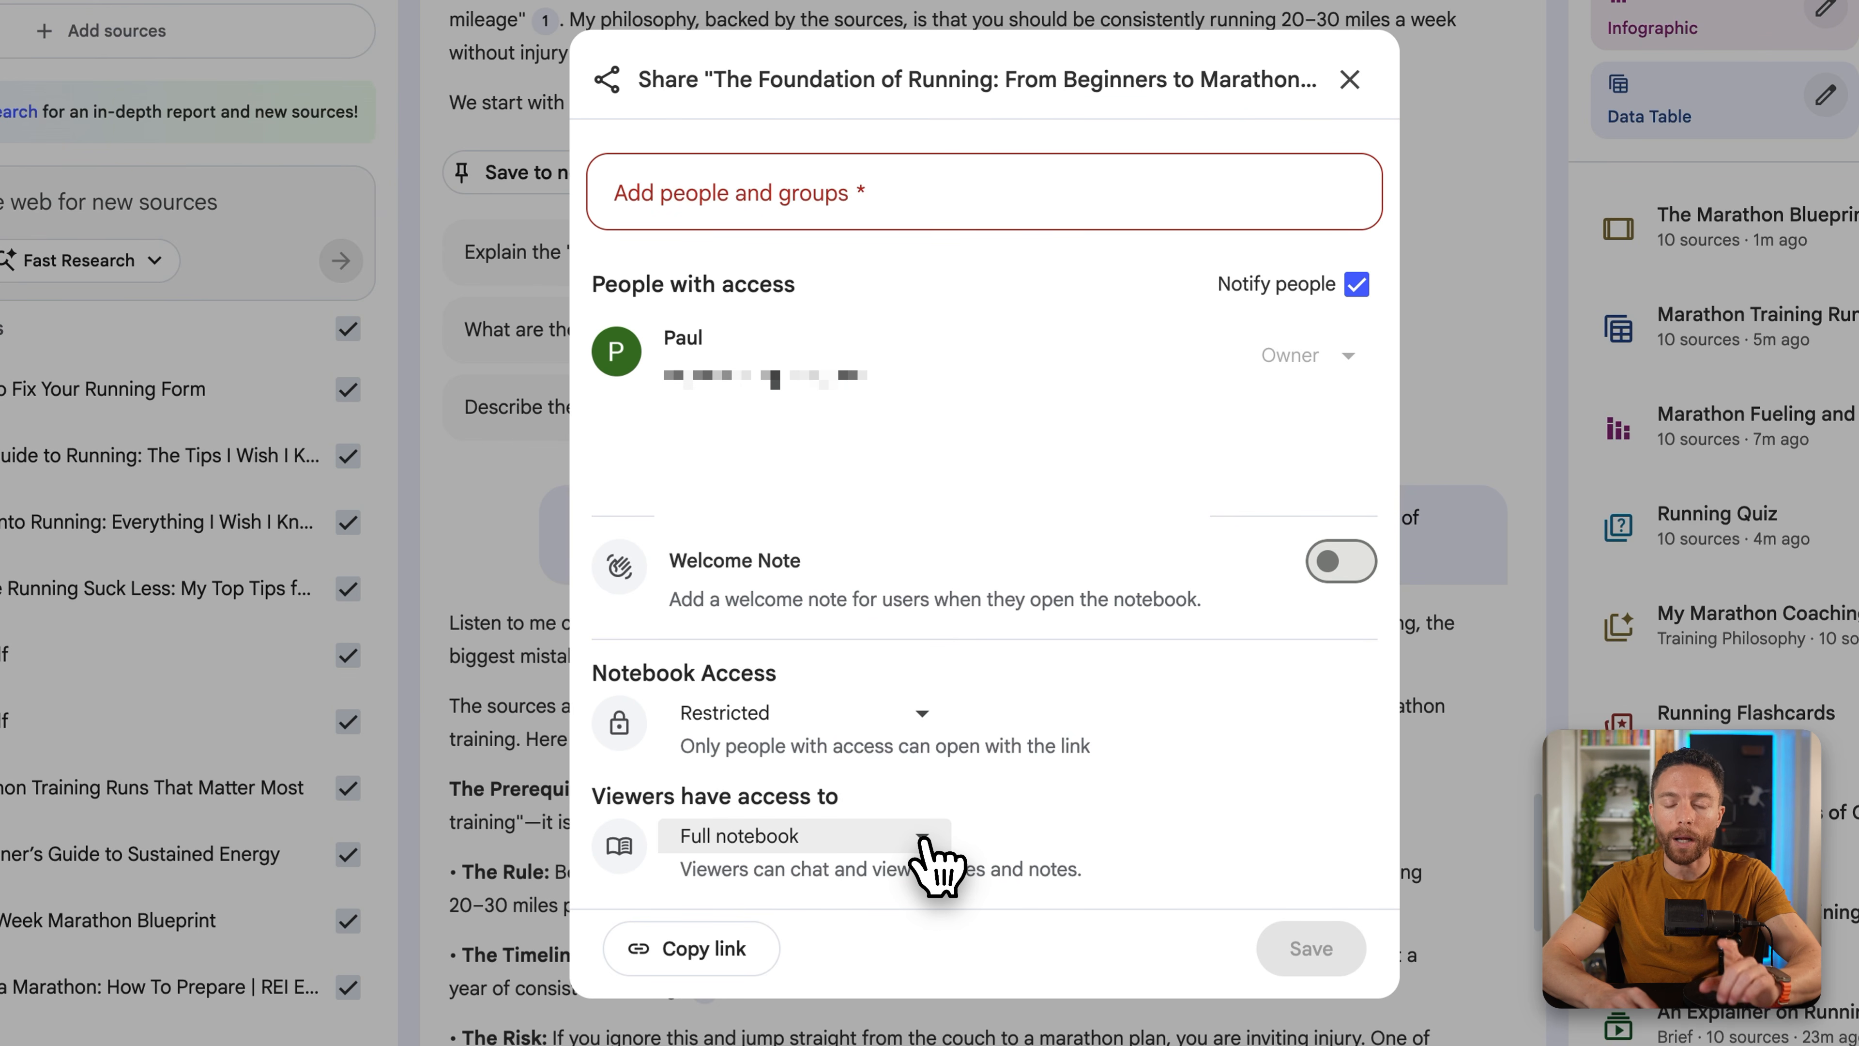
click(924, 840)
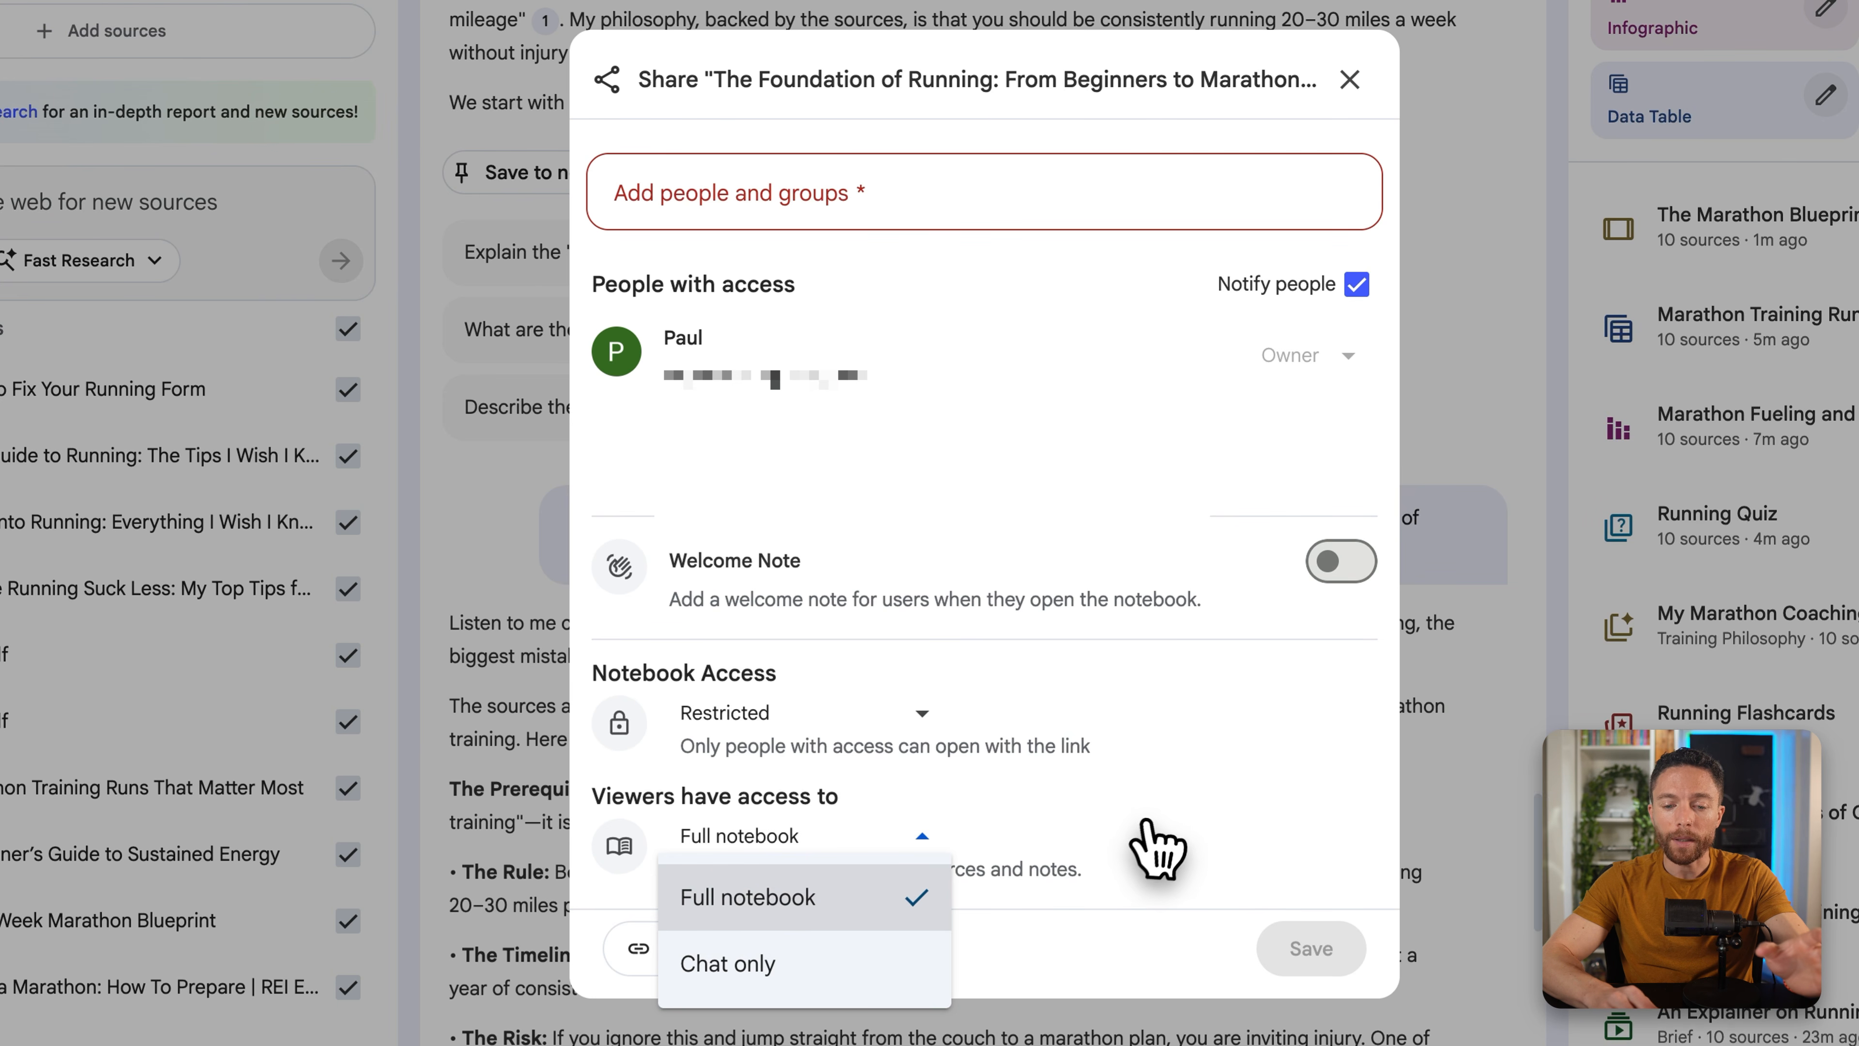
click(1153, 848)
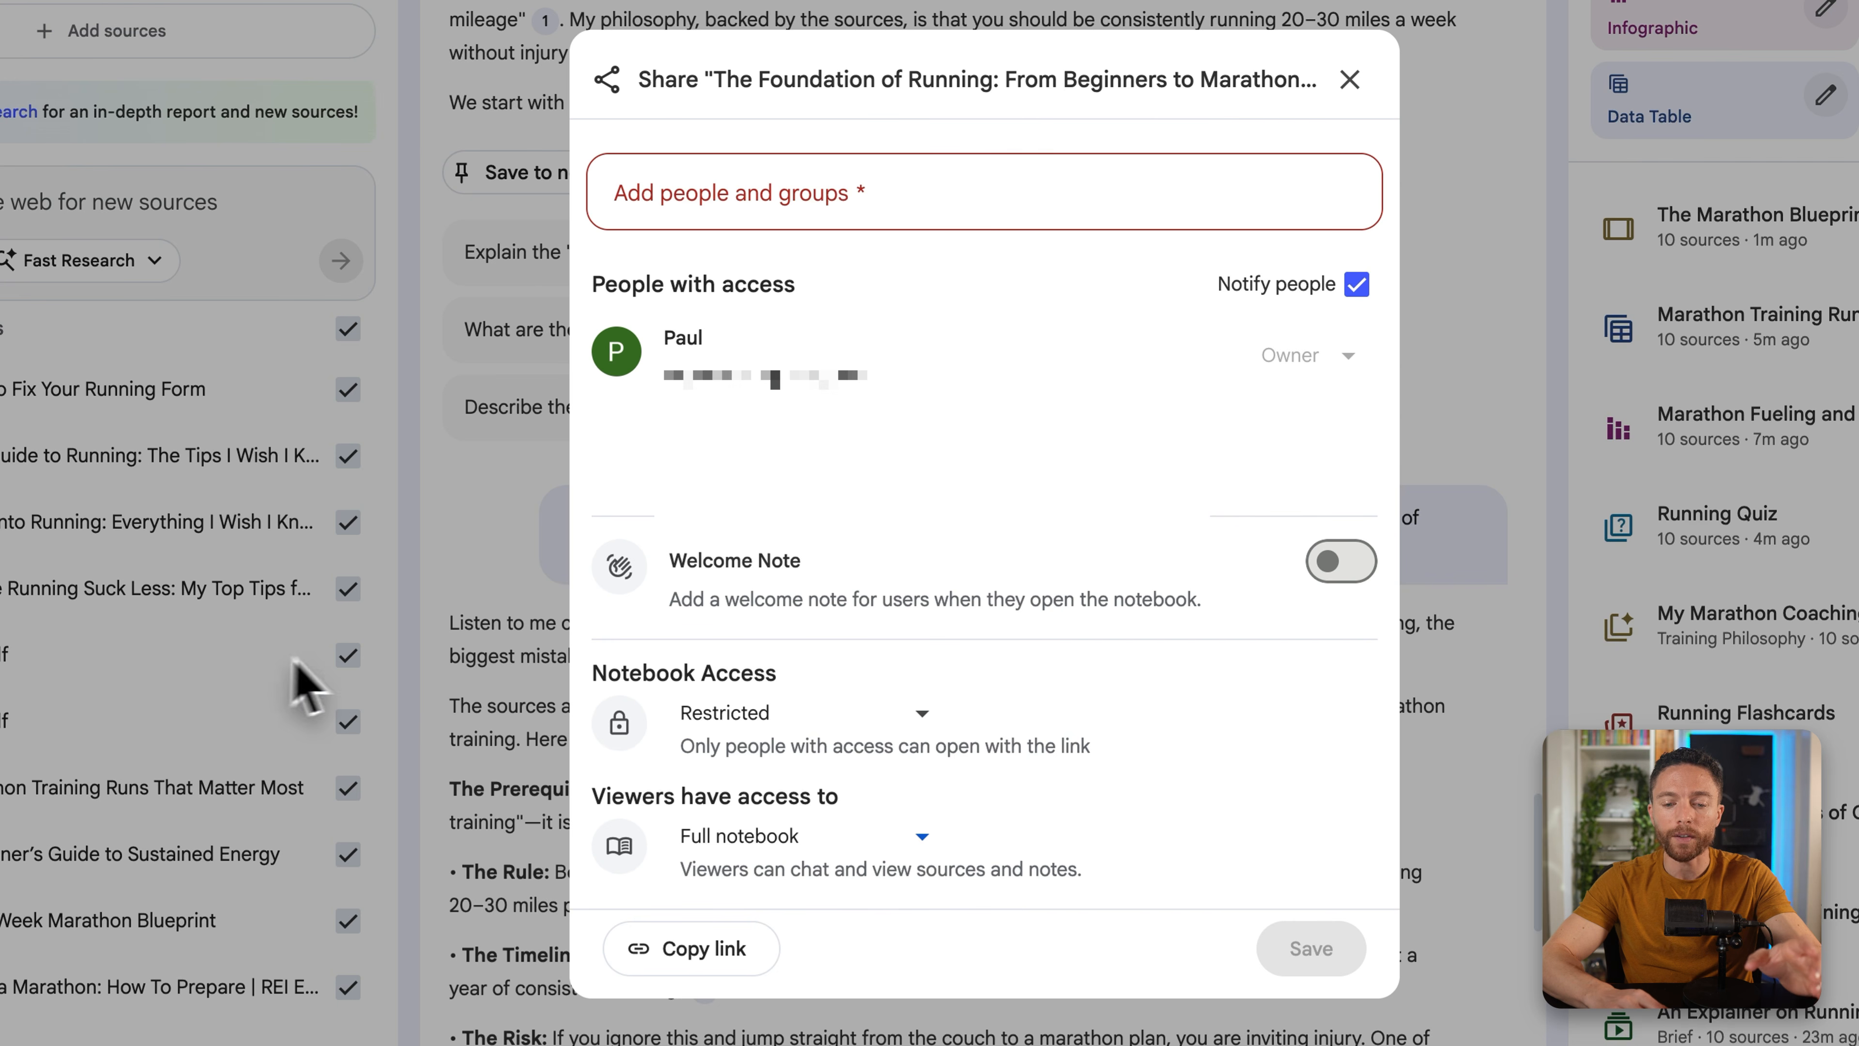
click(939, 834)
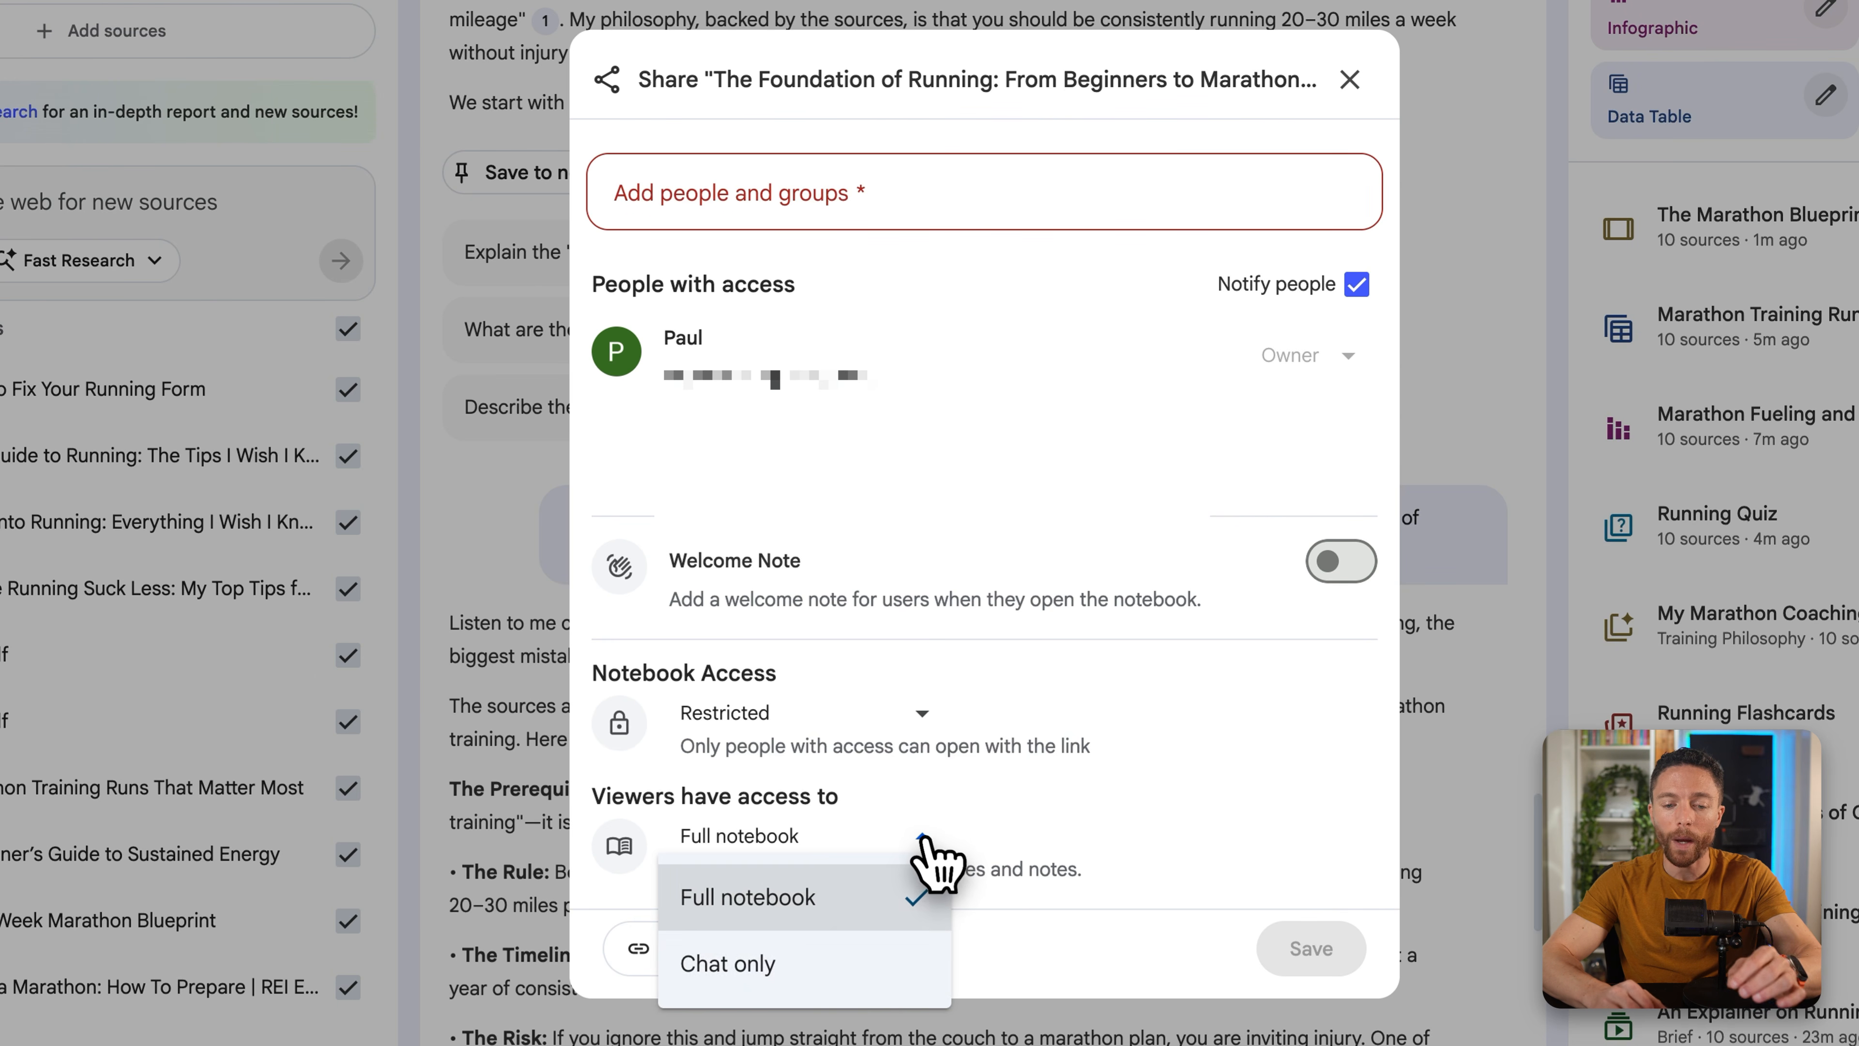
click(853, 965)
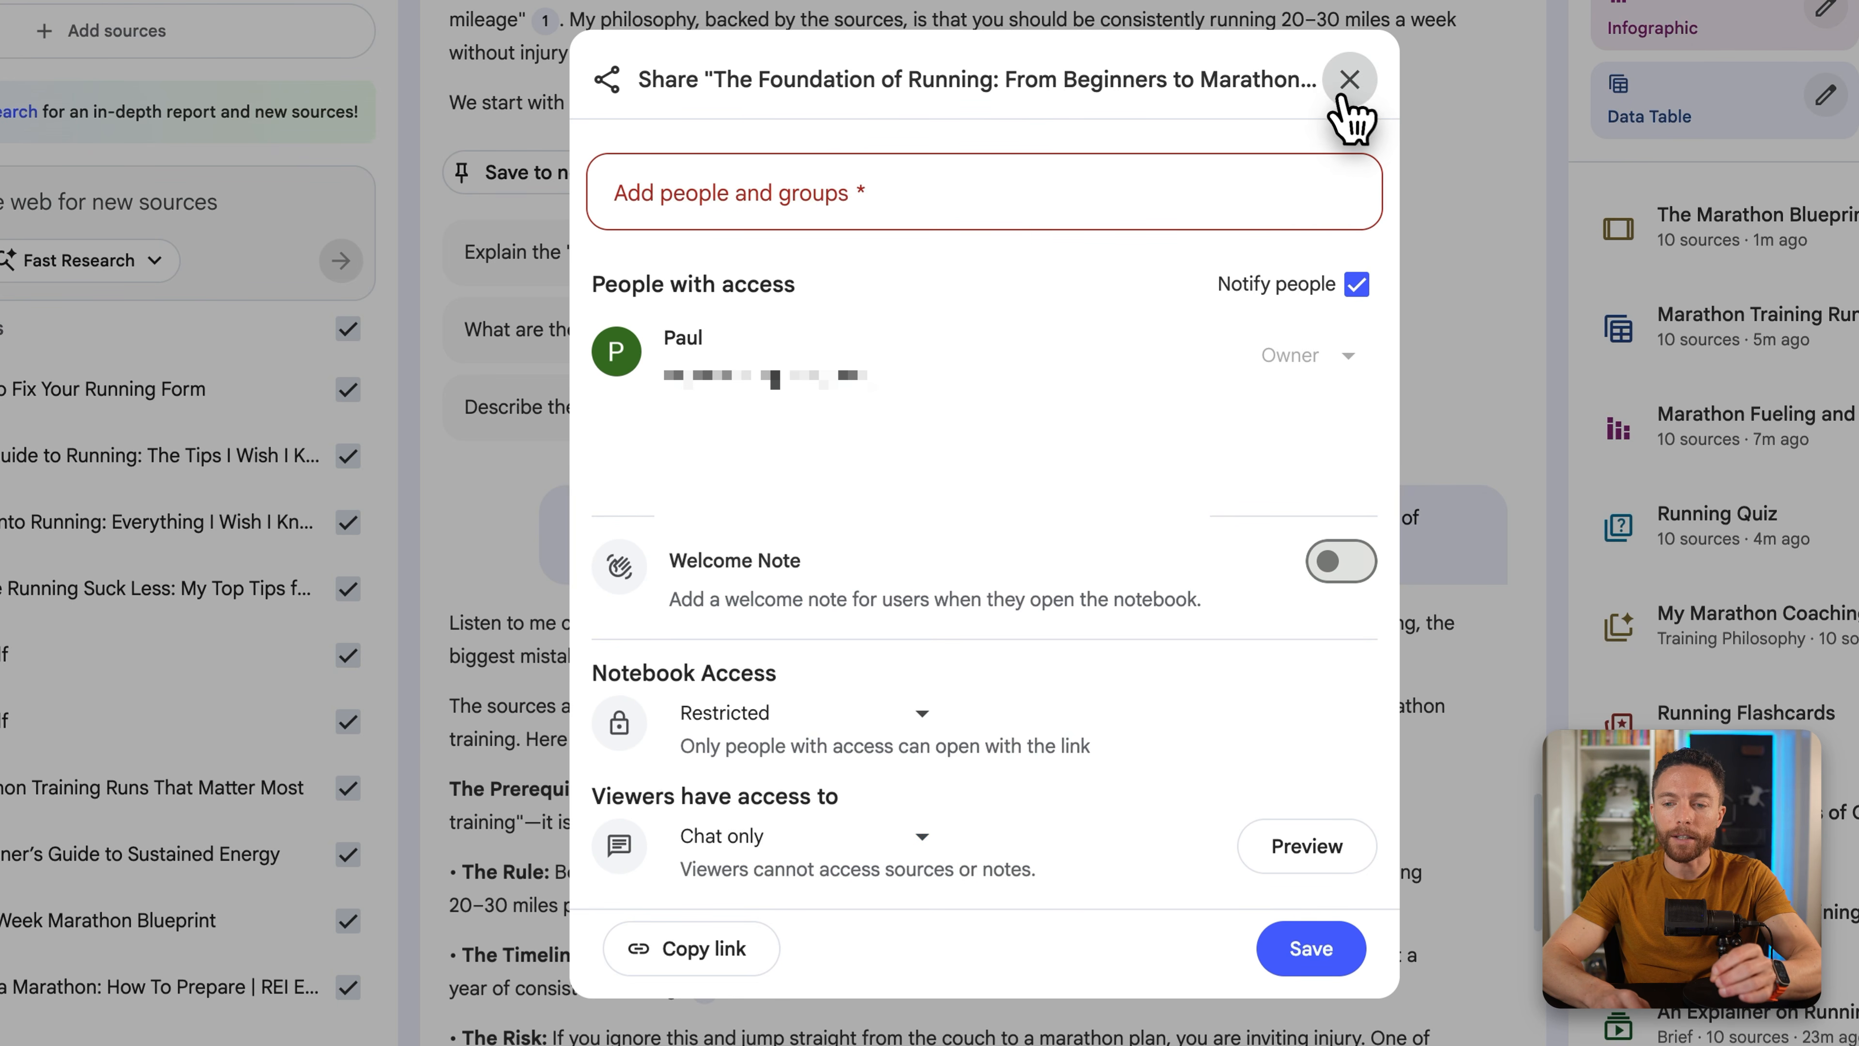
click(1349, 79)
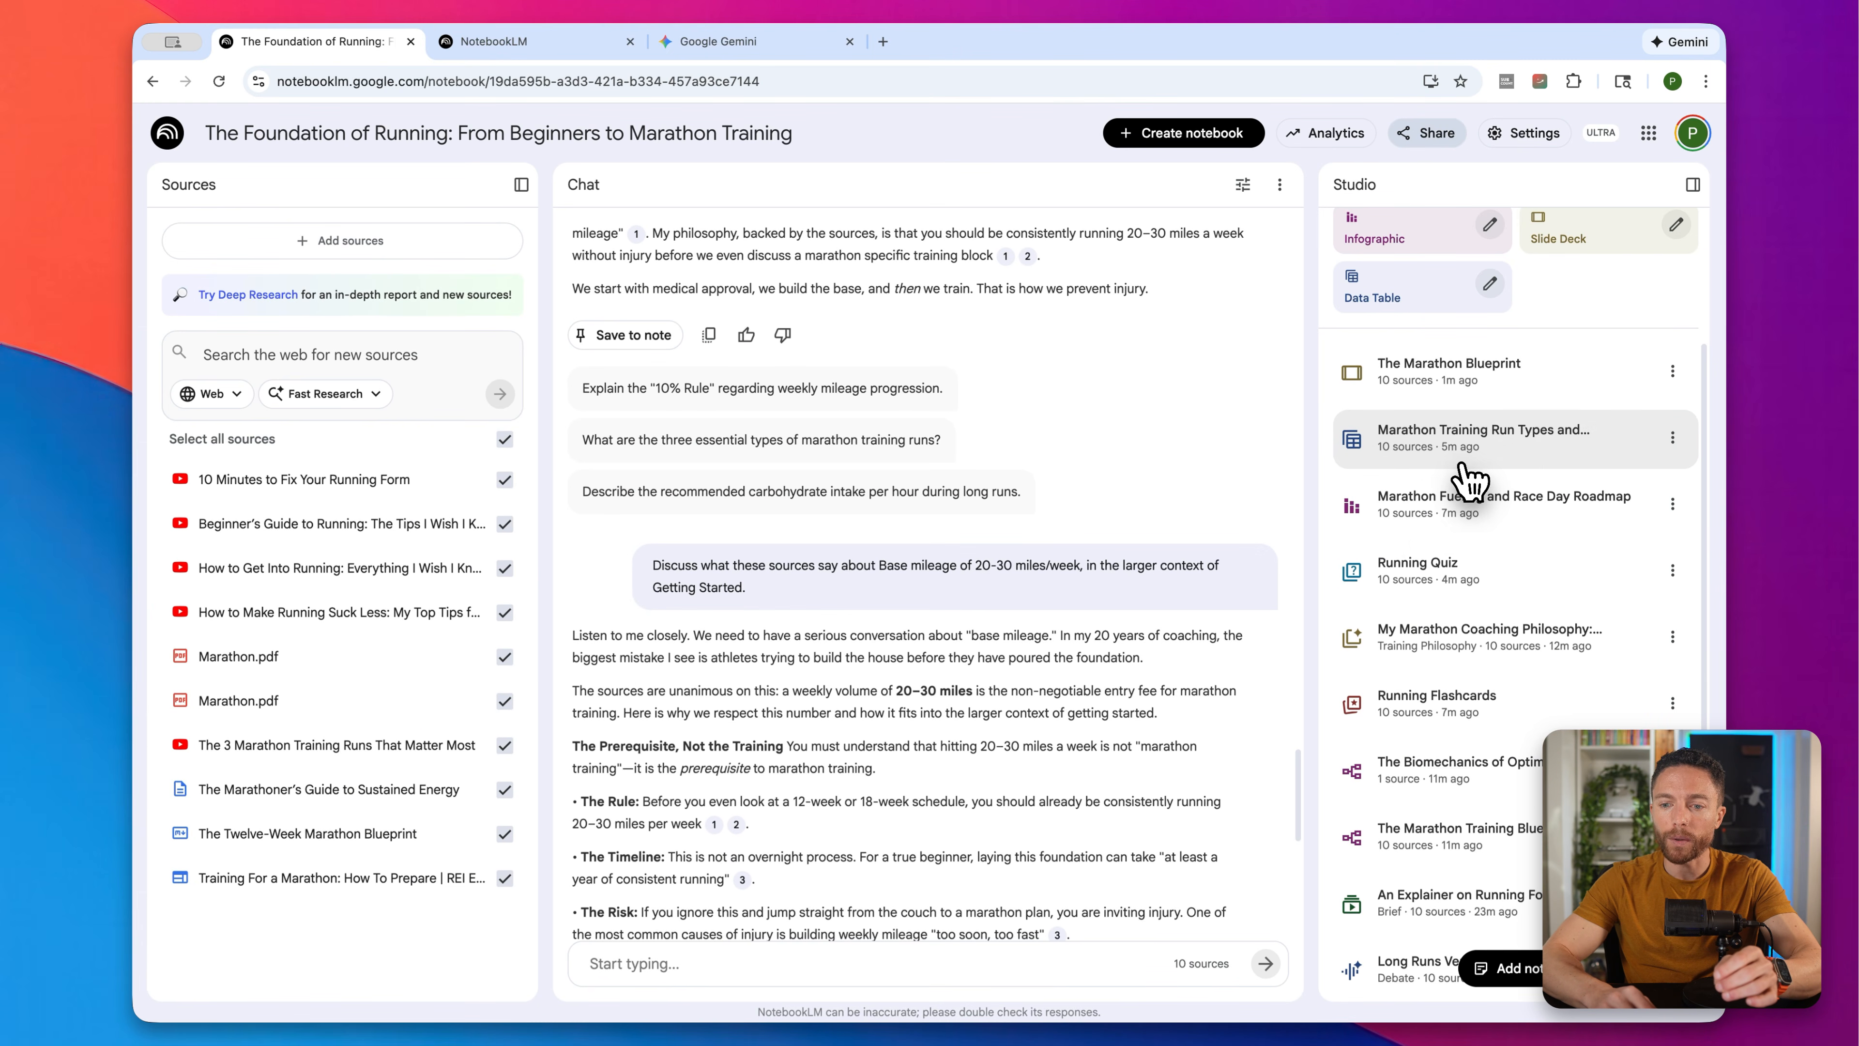
click(1672, 504)
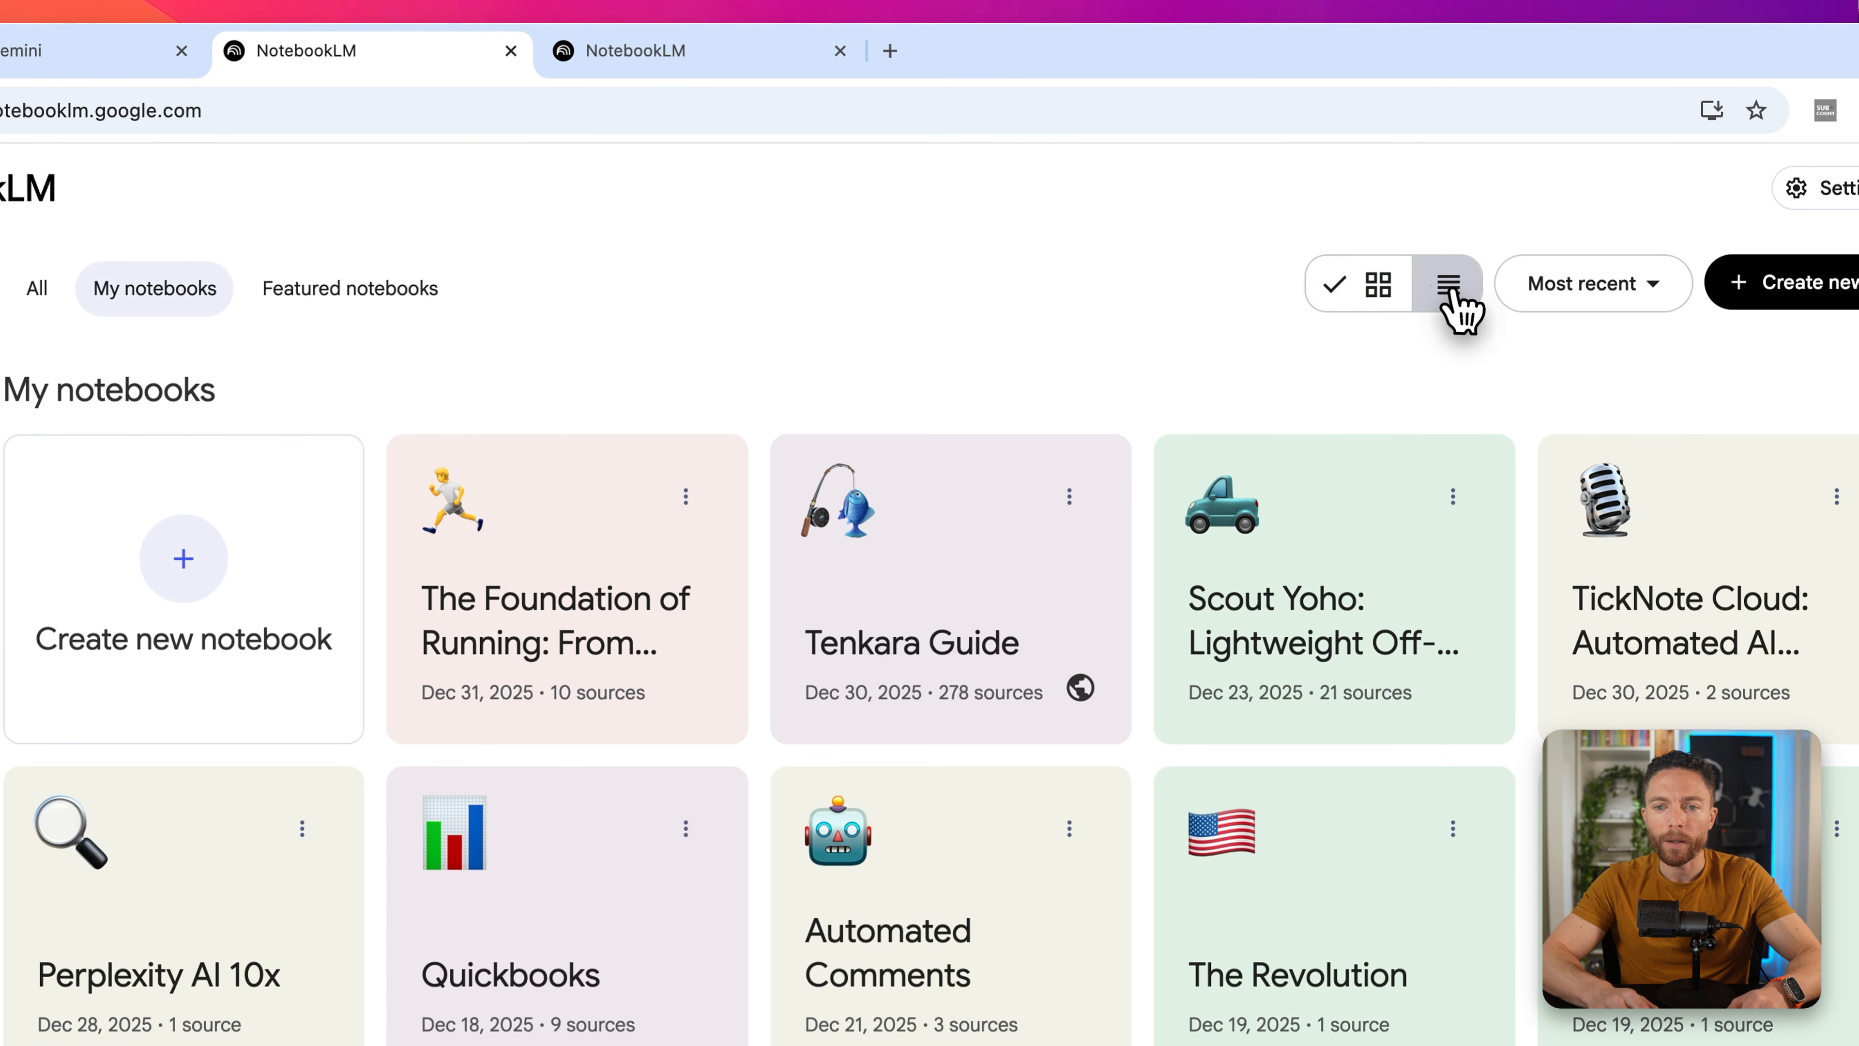
Step: Preview My notebooks as a list, restore the grid layout, and check the available sorting options without choosing another one
click(1449, 285)
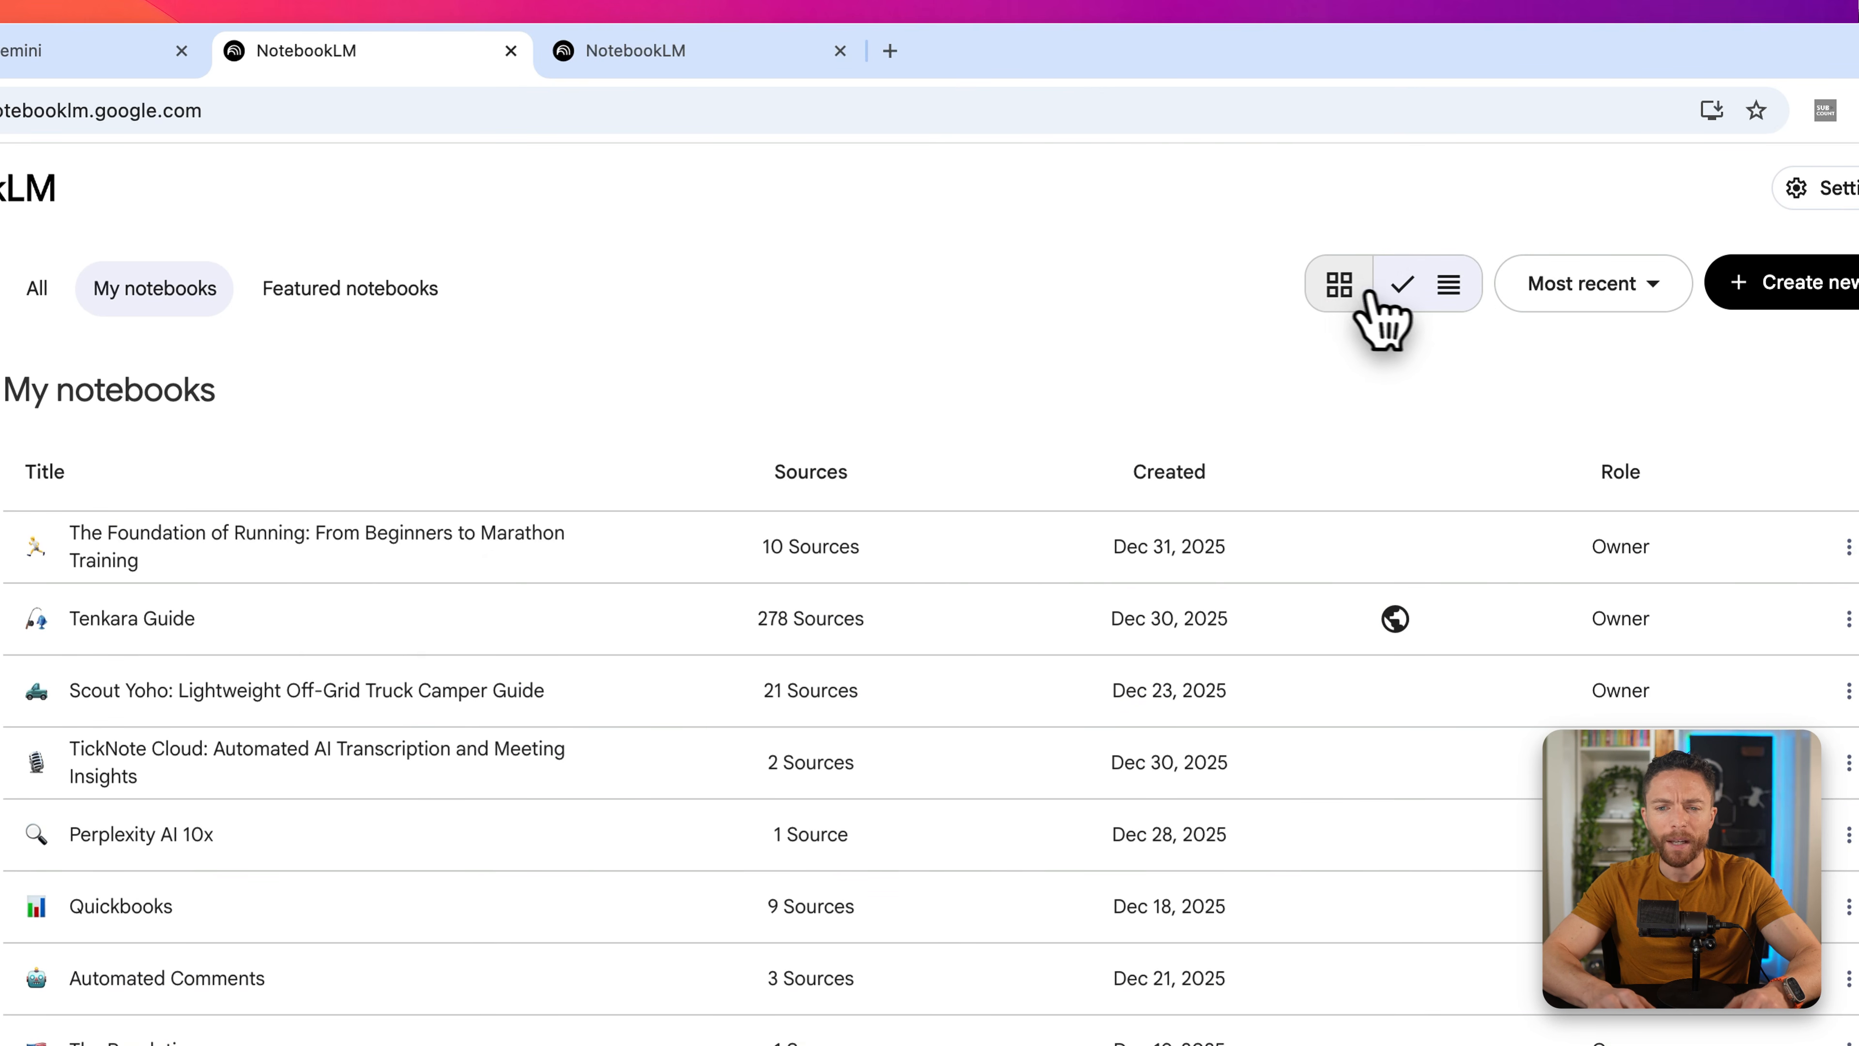
click(1343, 287)
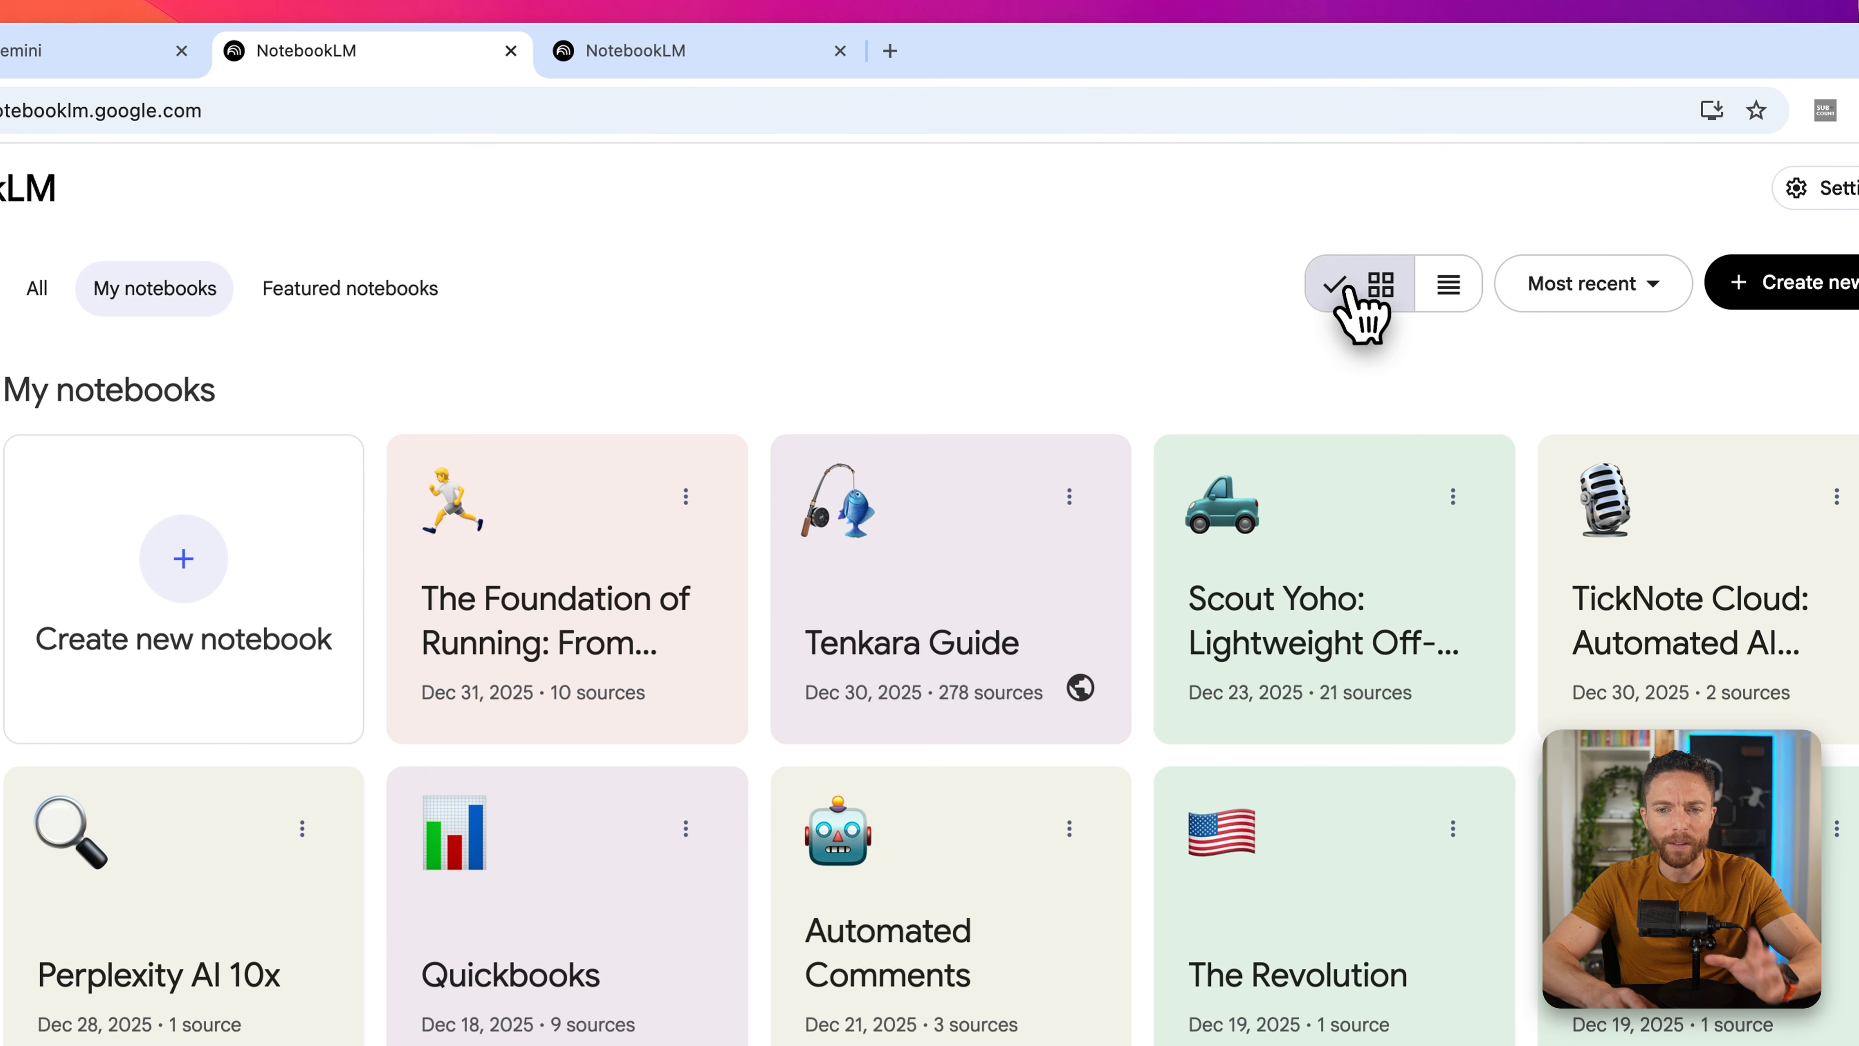
click(1655, 282)
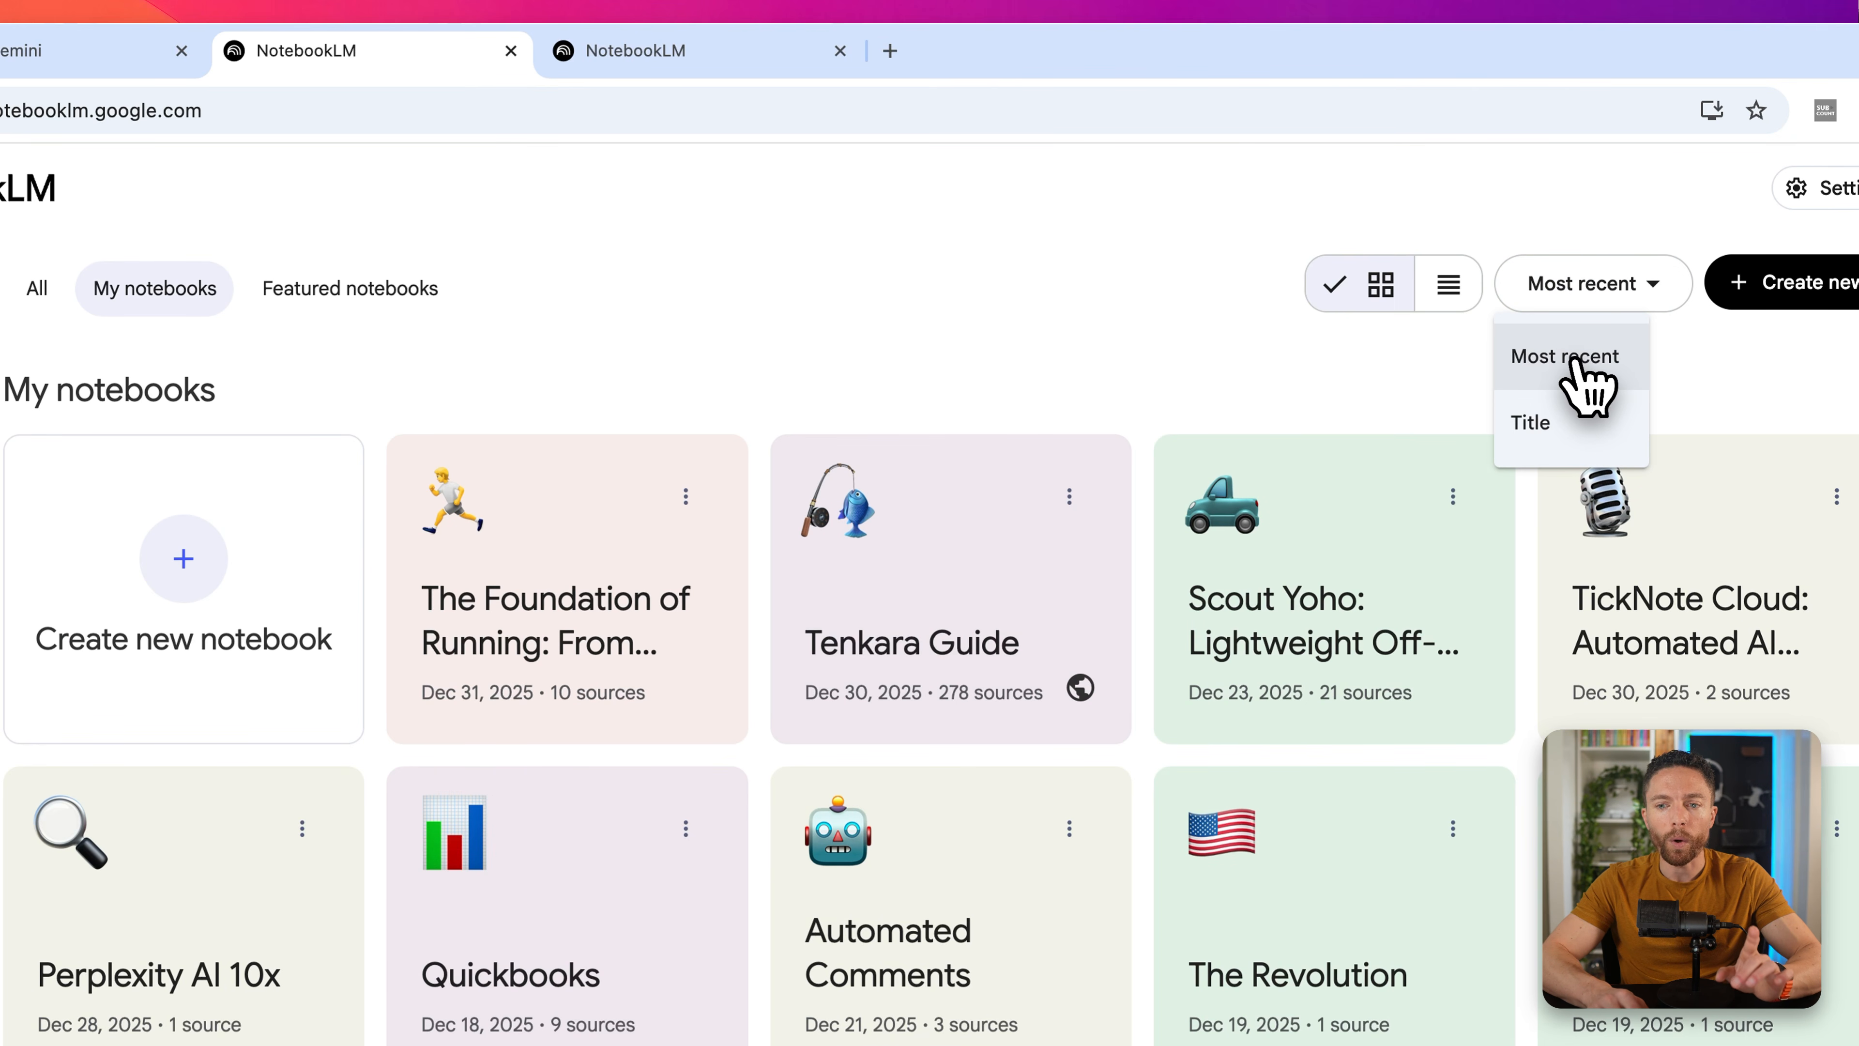
click(1190, 344)
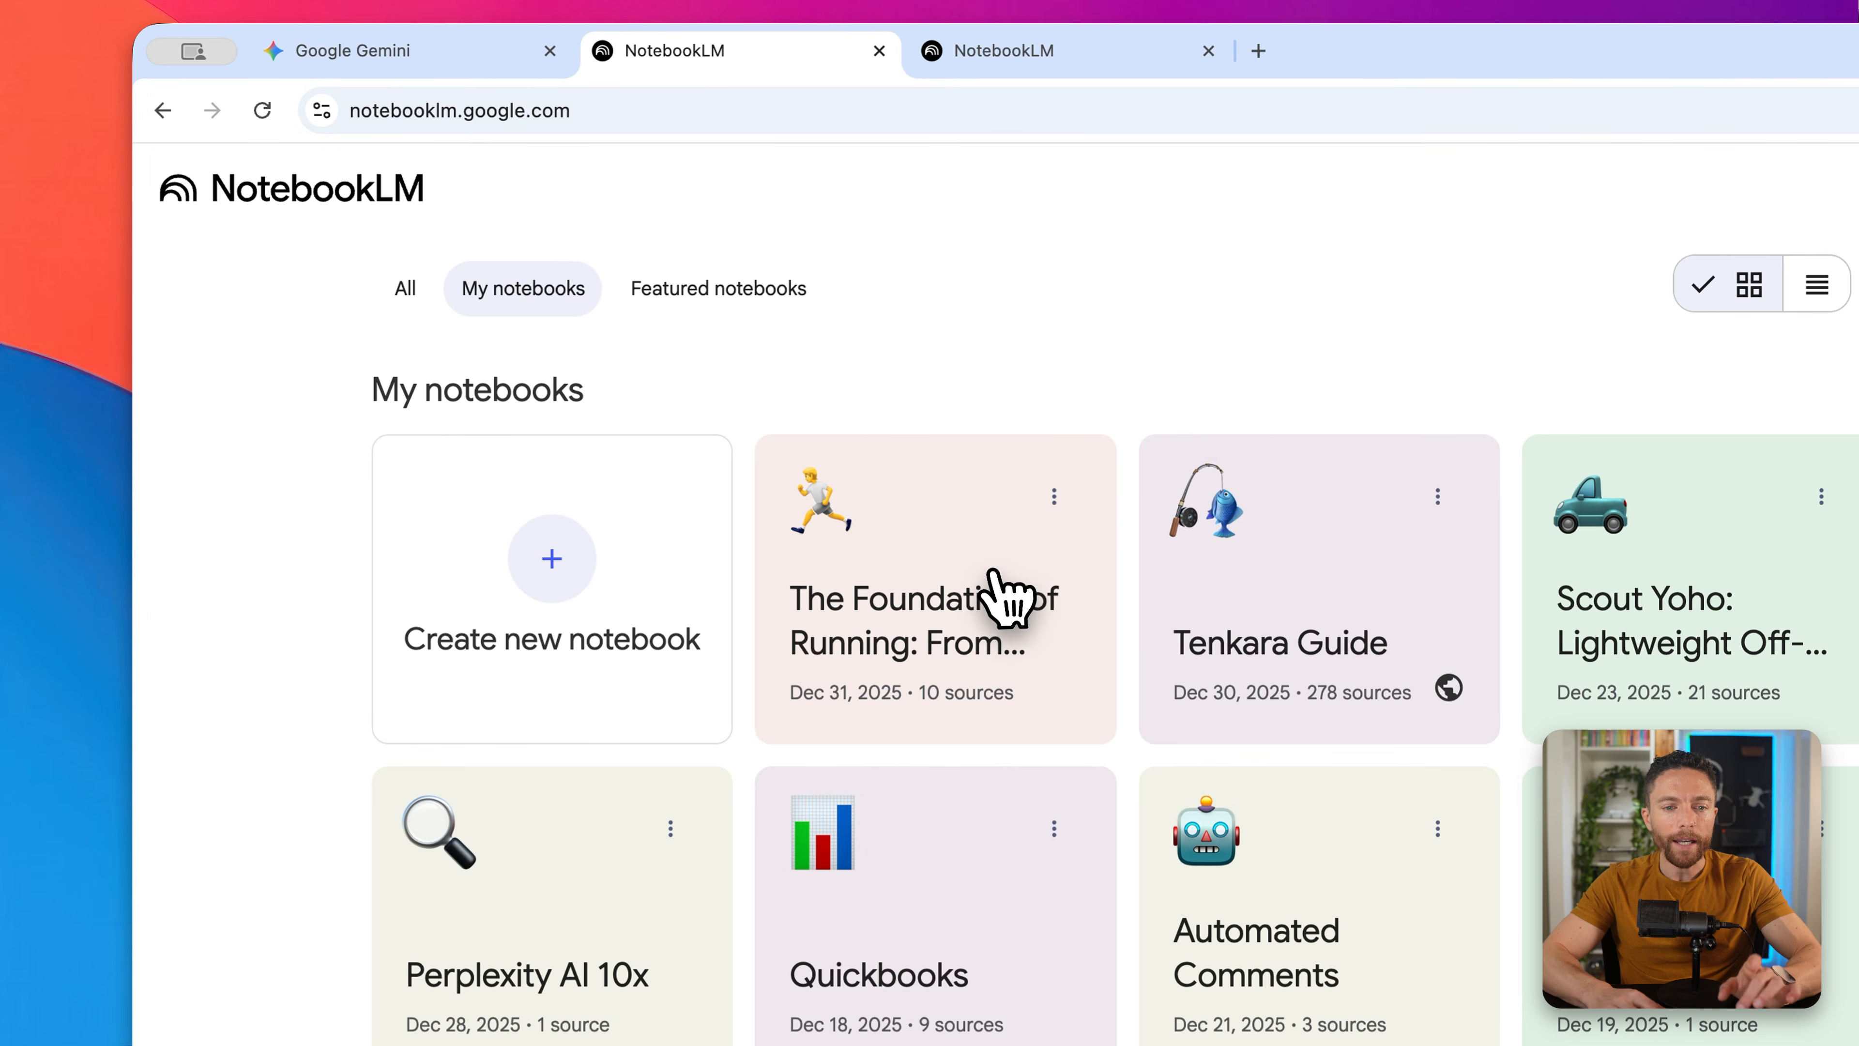
Step: Open the running notebook from My notebooks and rename it Marathon Training
click(1062, 501)
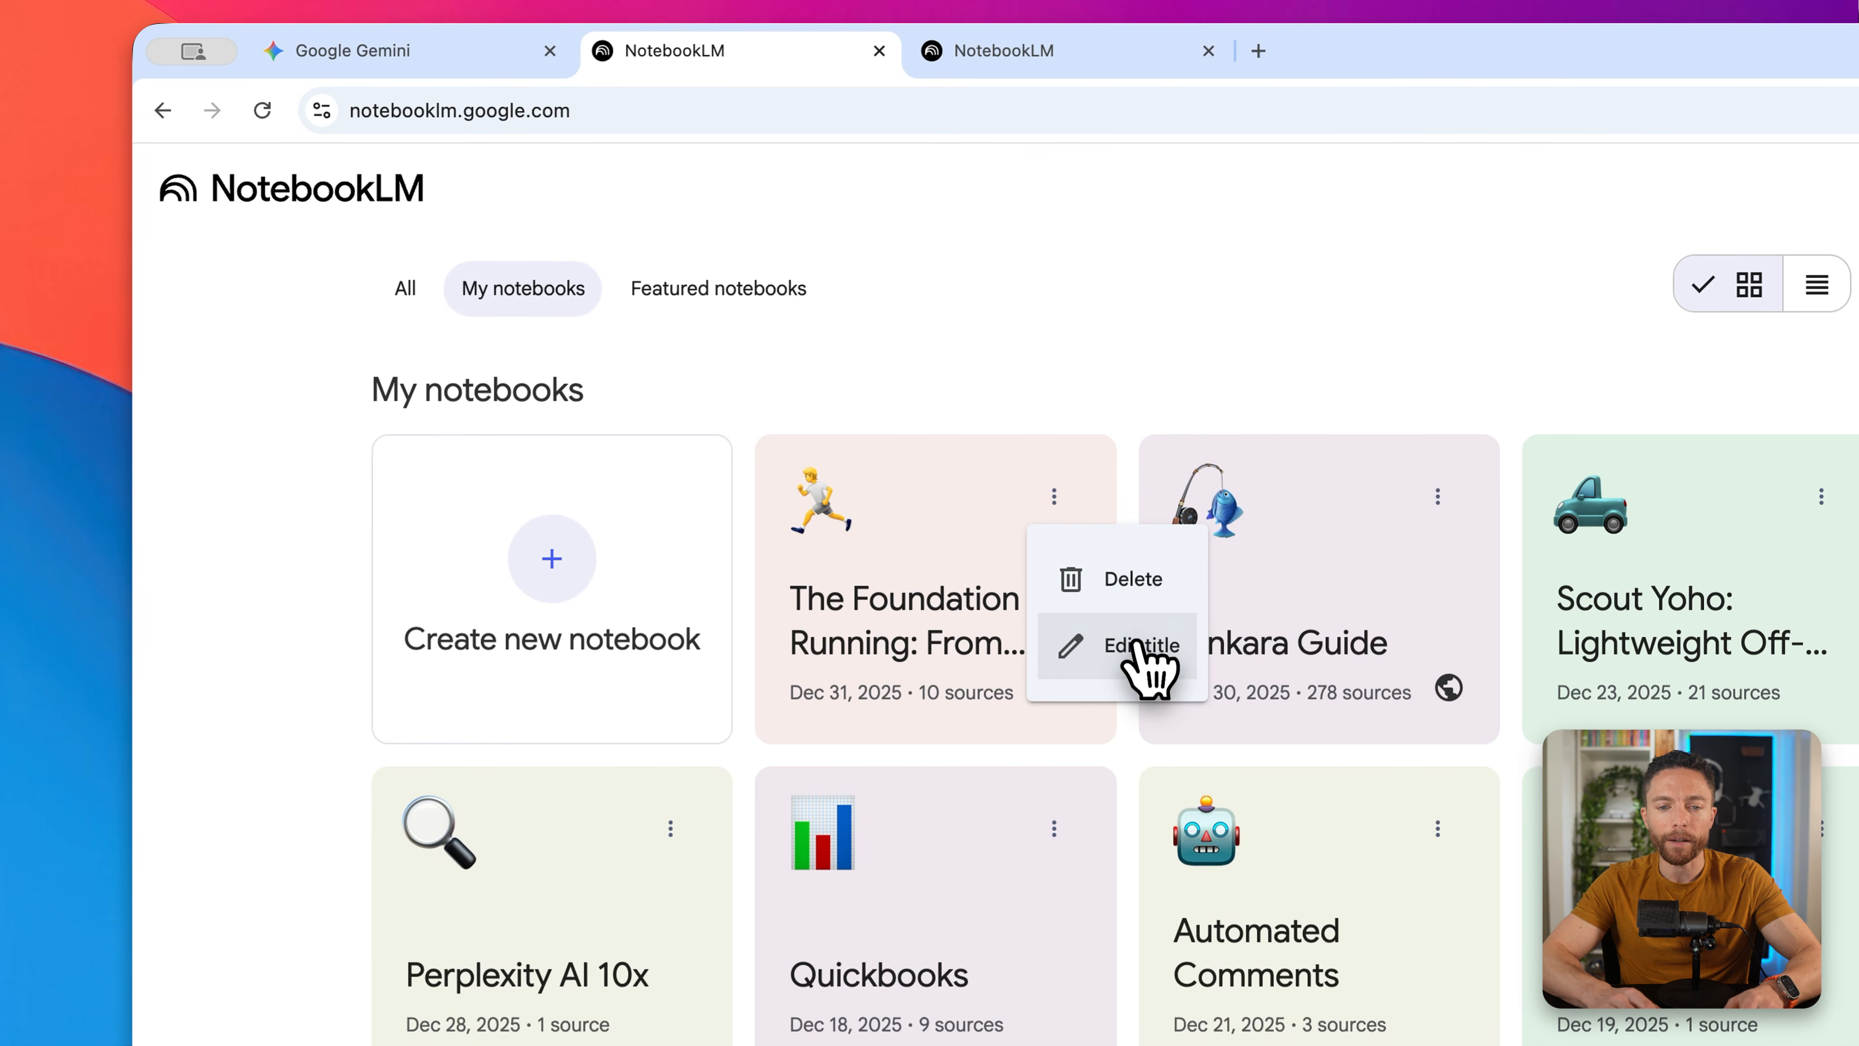
click(1146, 424)
click(951, 525)
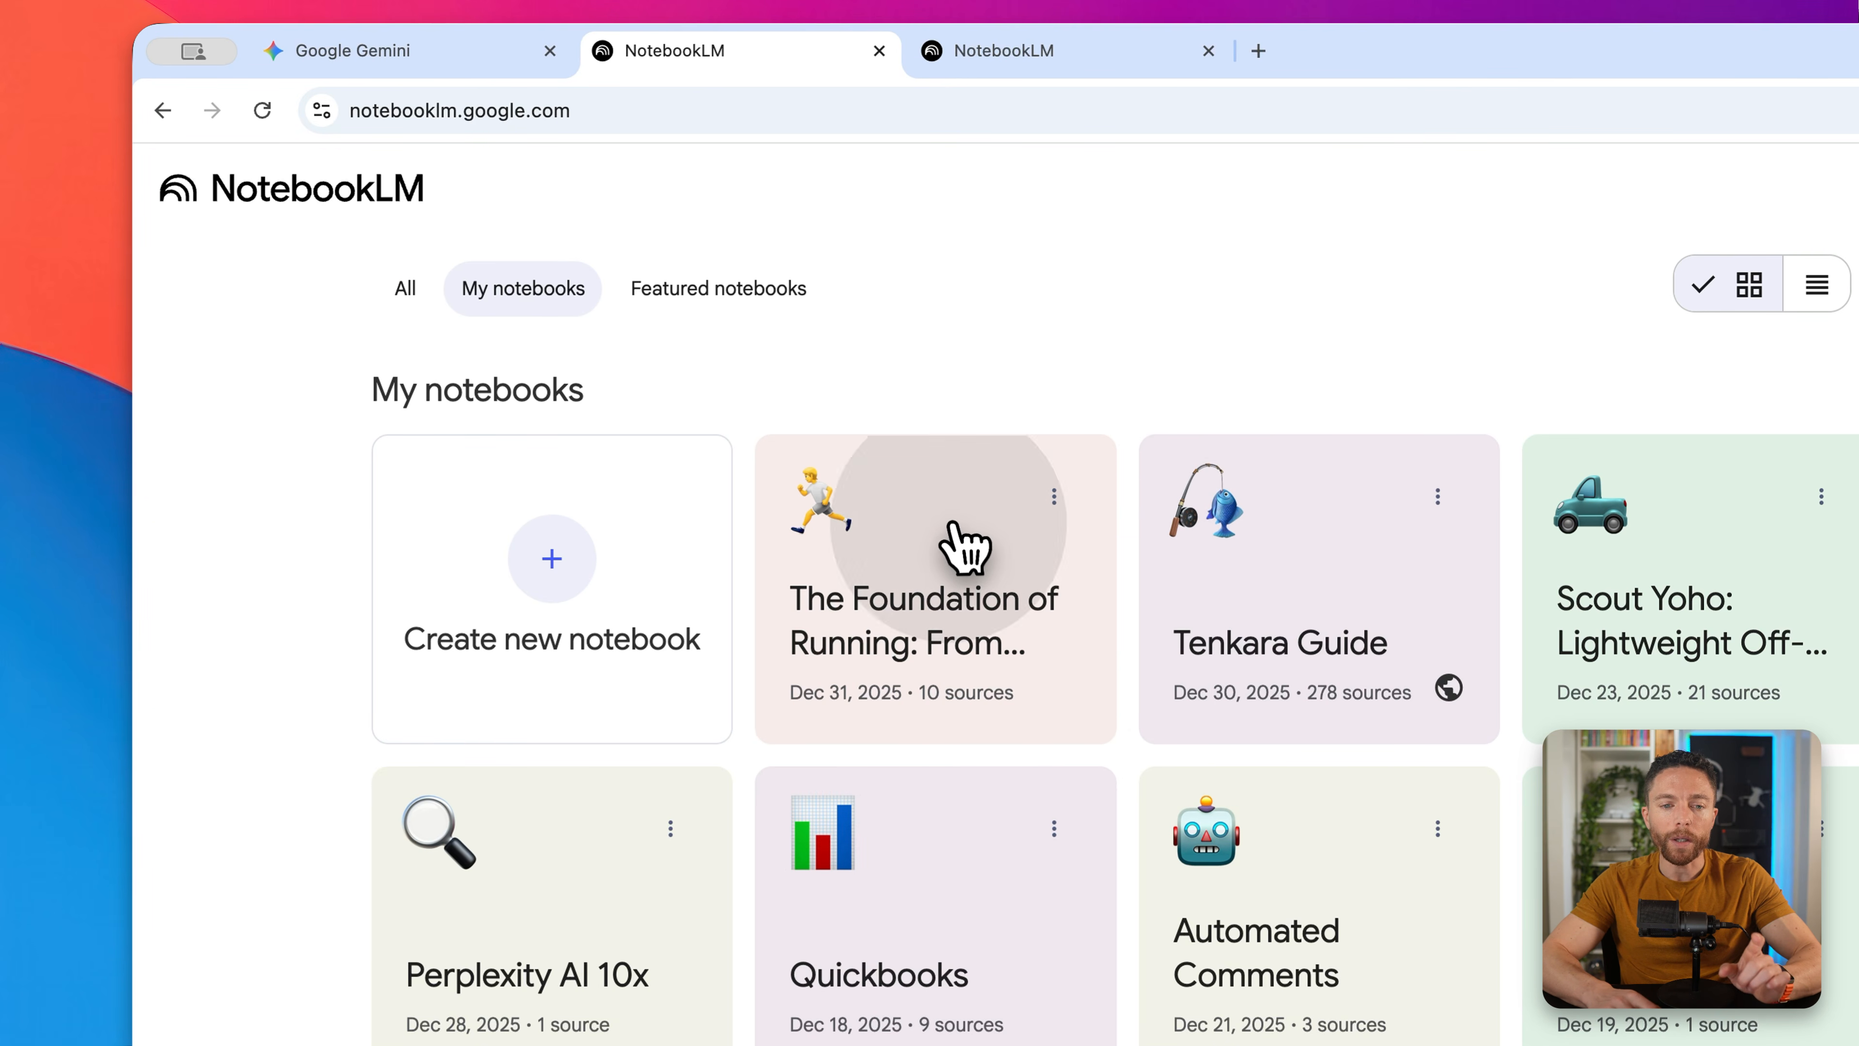
click(605, 183)
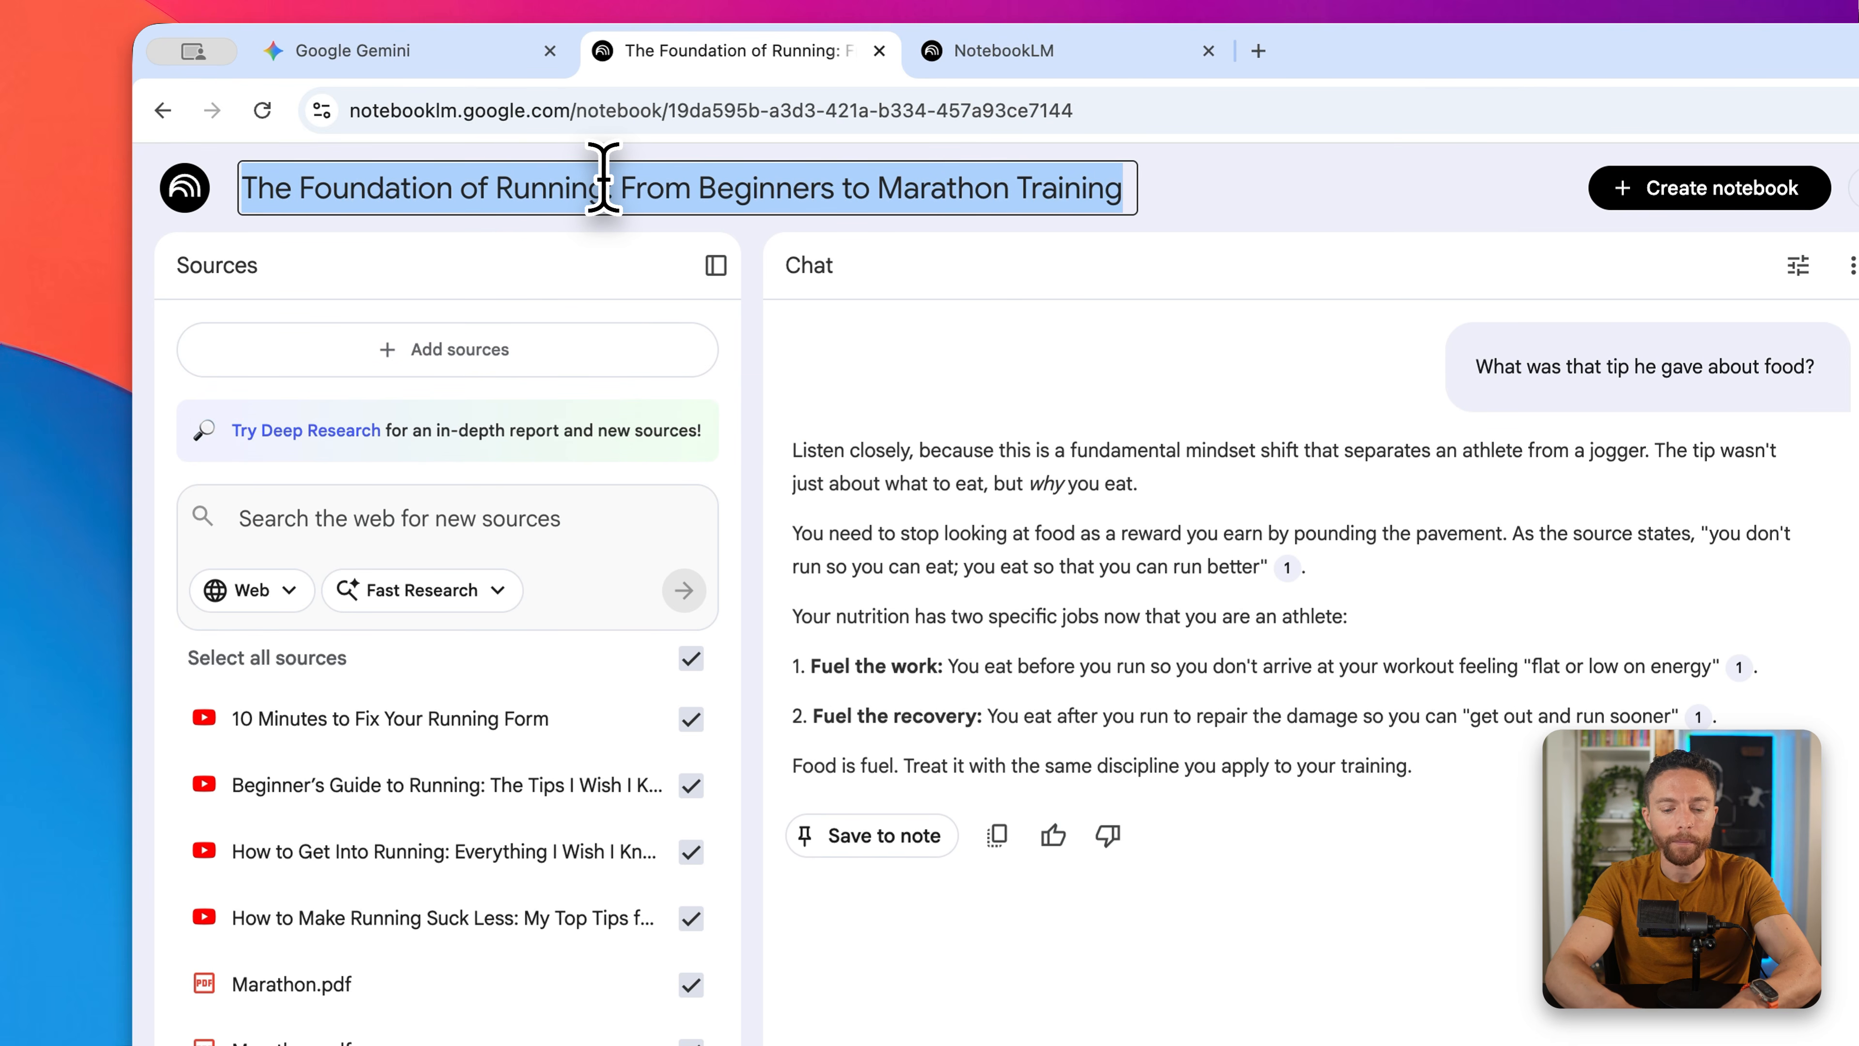
text(Marathon Training)
key(Return)
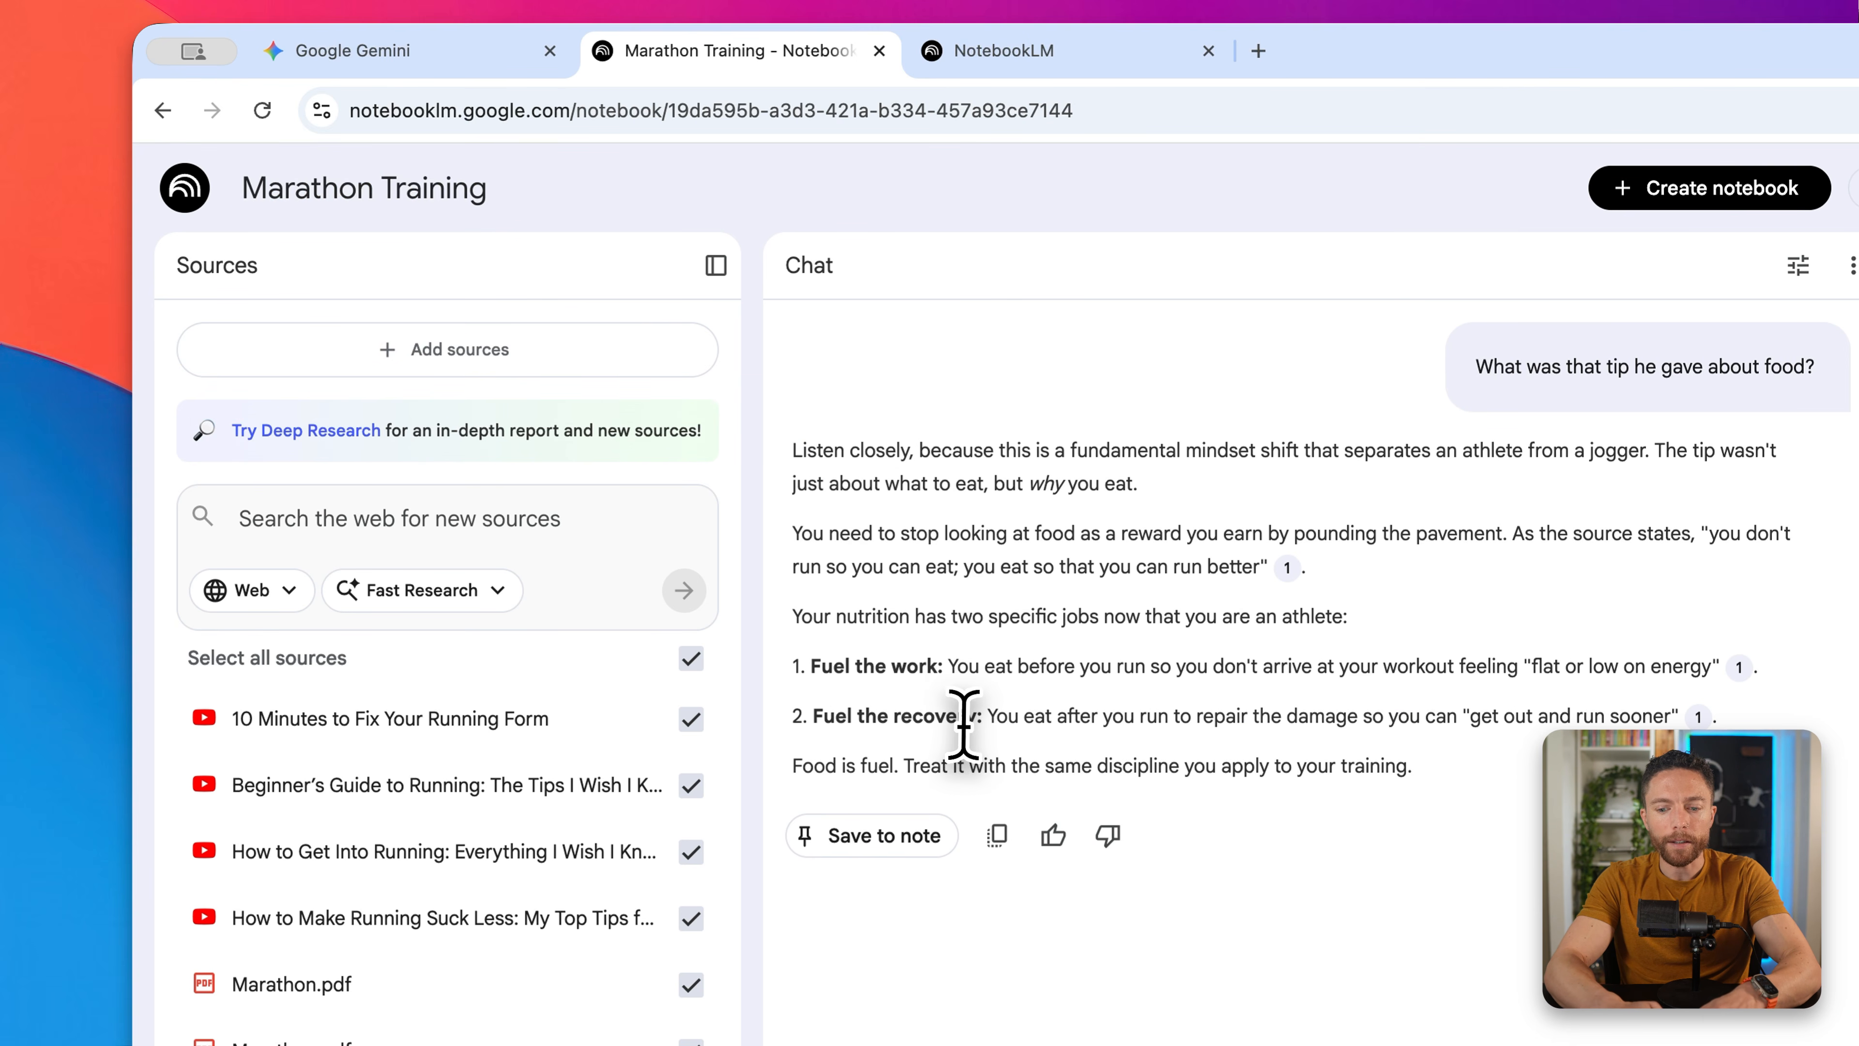
Step: Search the notebook's emoji choices for Running, set the running shoe as its icon, and reload the My notebooks overview in the other browser tab
scroll(963, 724, up, 20)
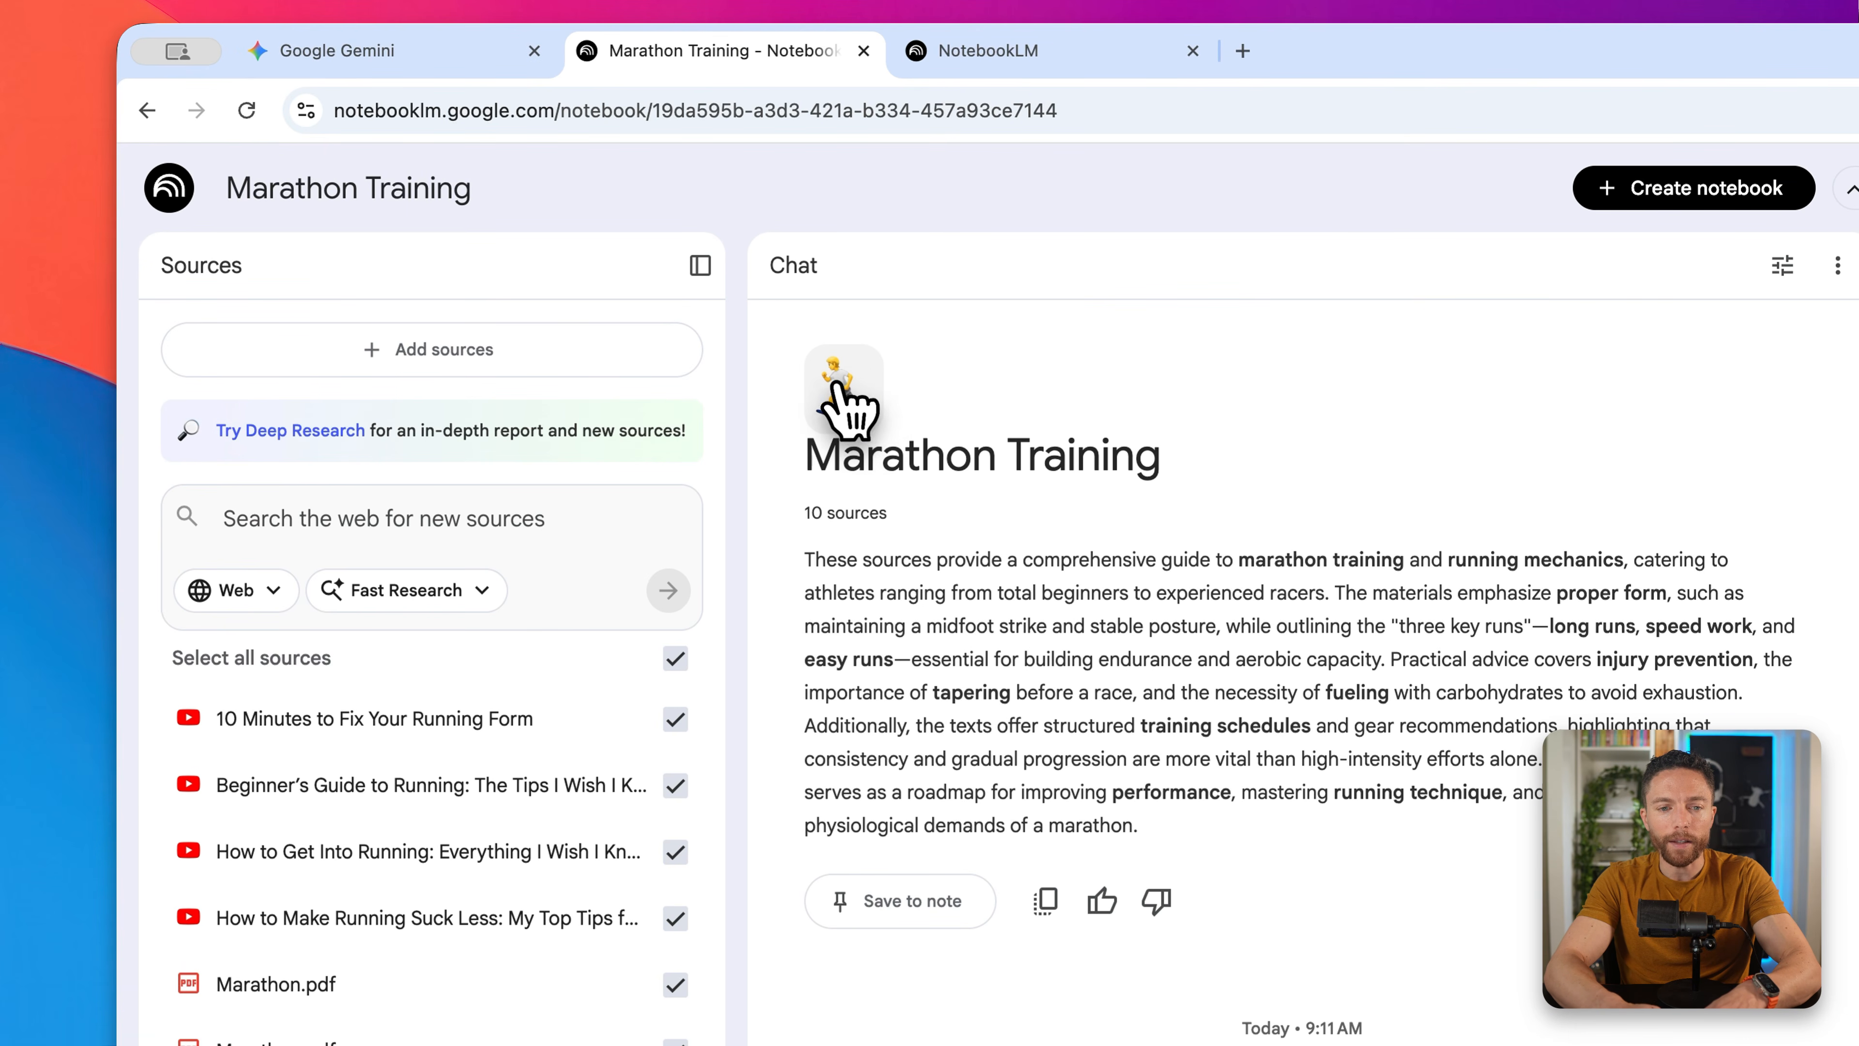
click(846, 391)
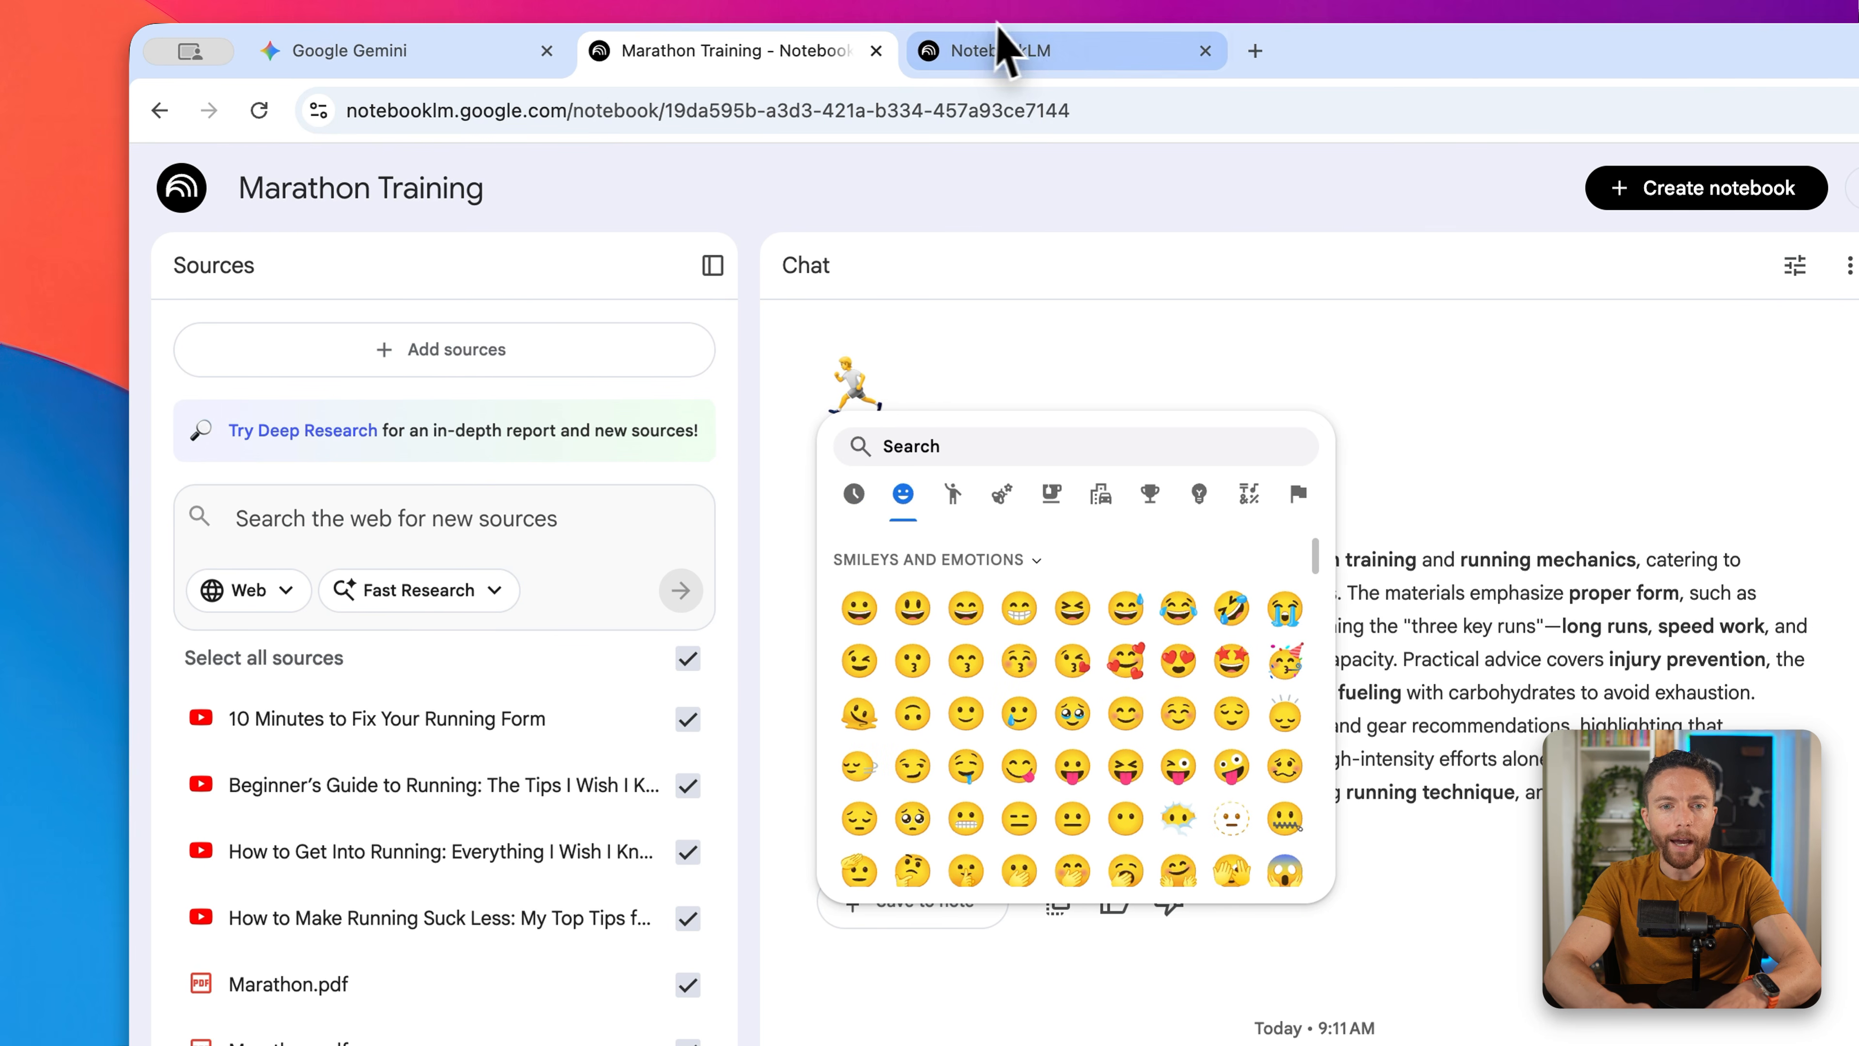
click(941, 50)
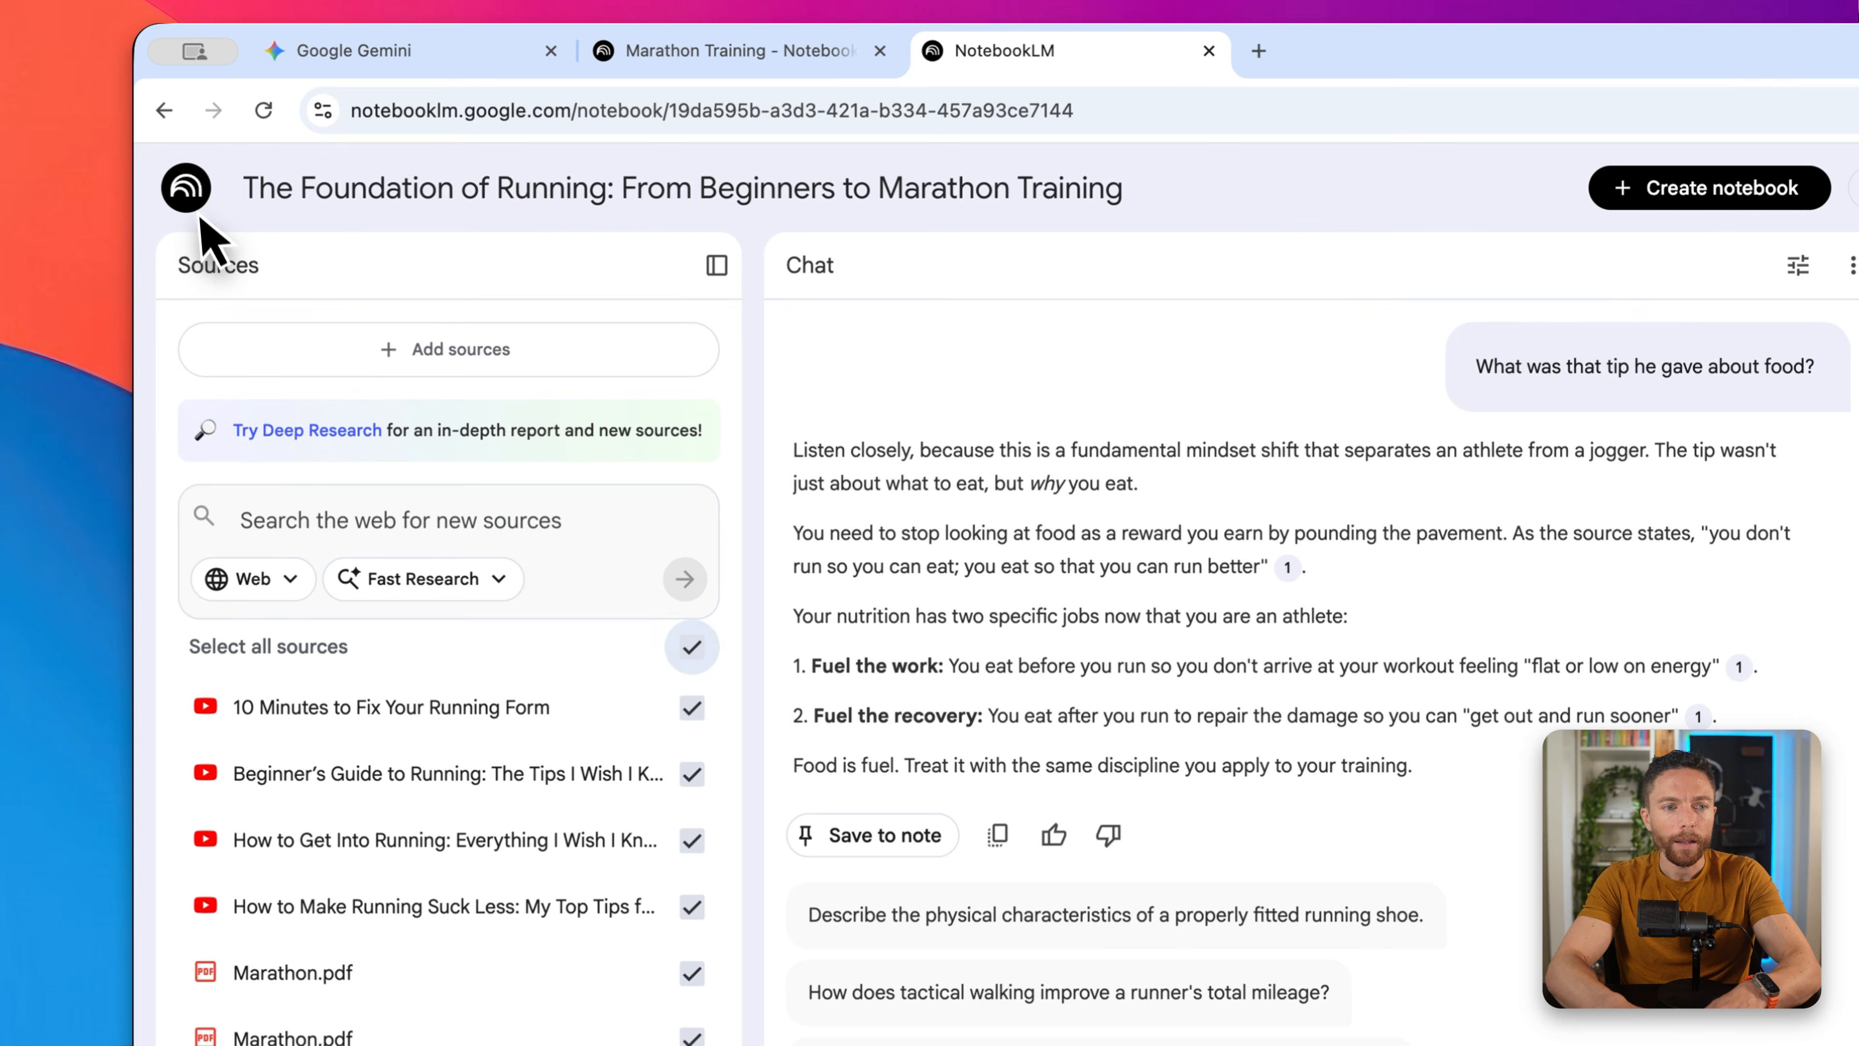
click(187, 189)
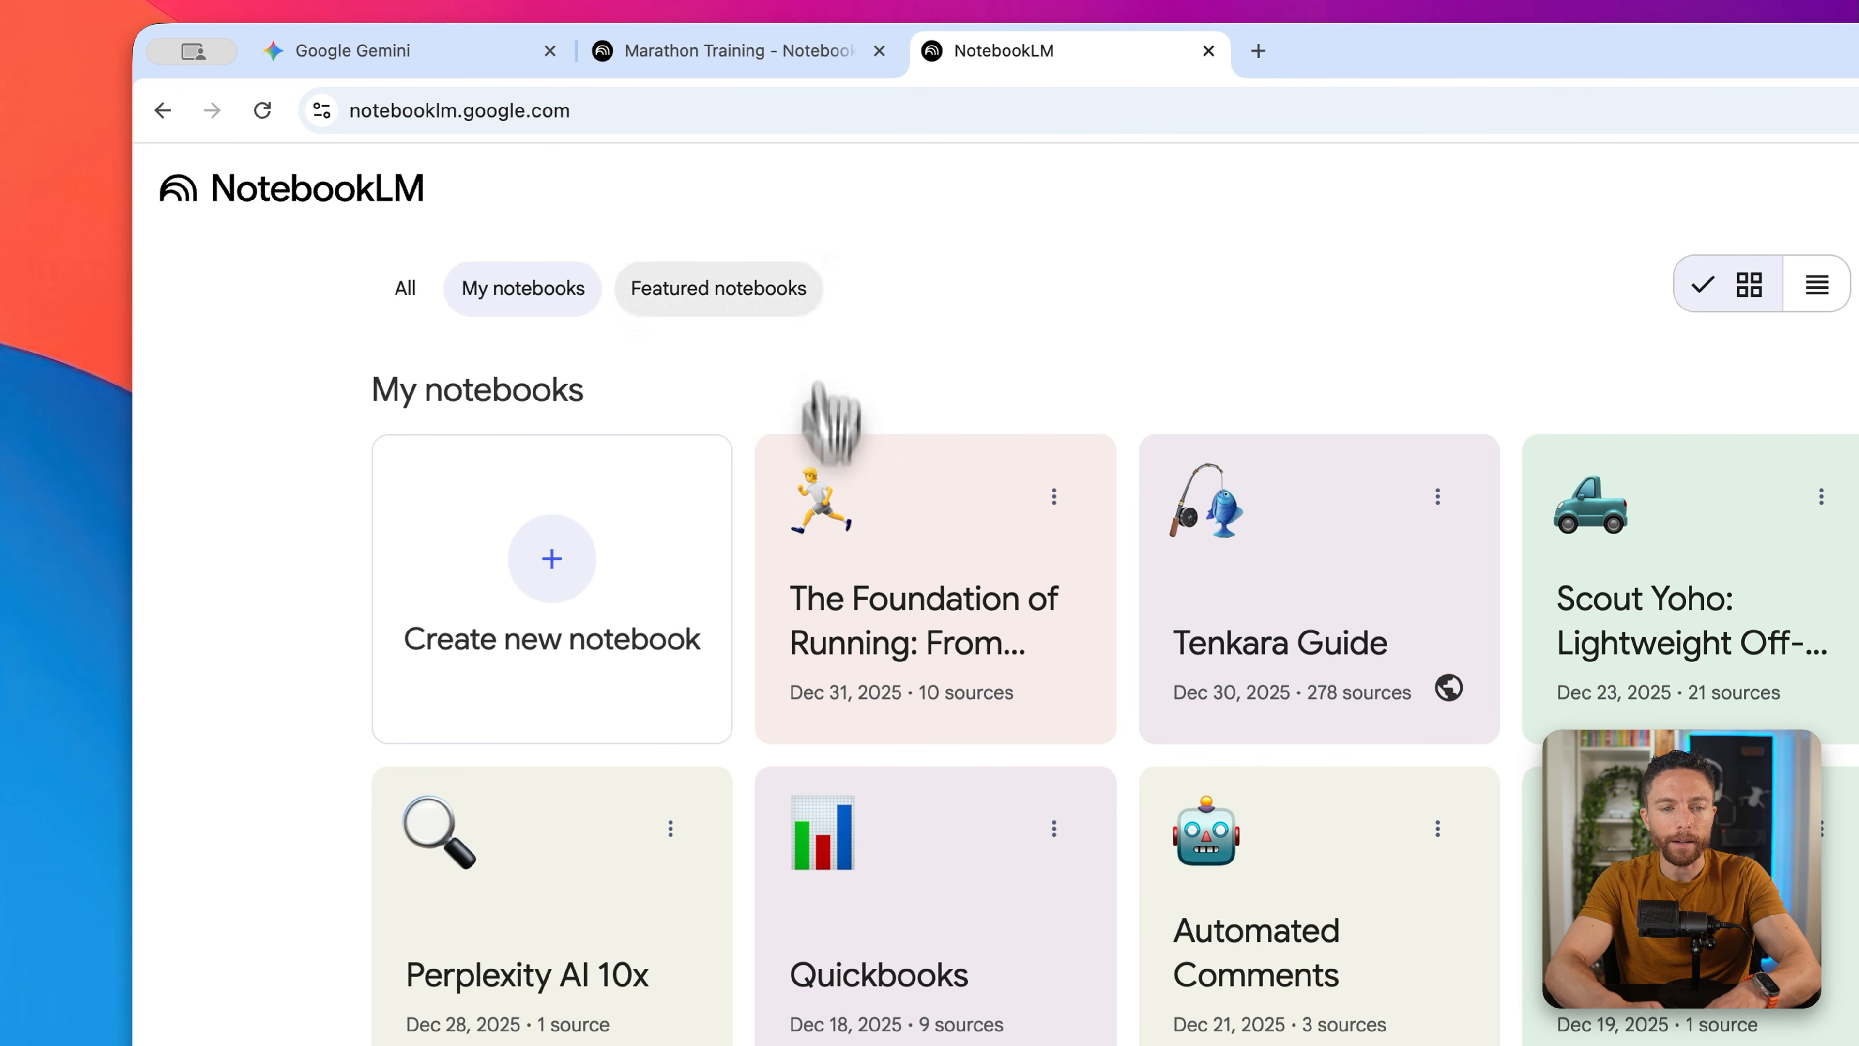
click(826, 53)
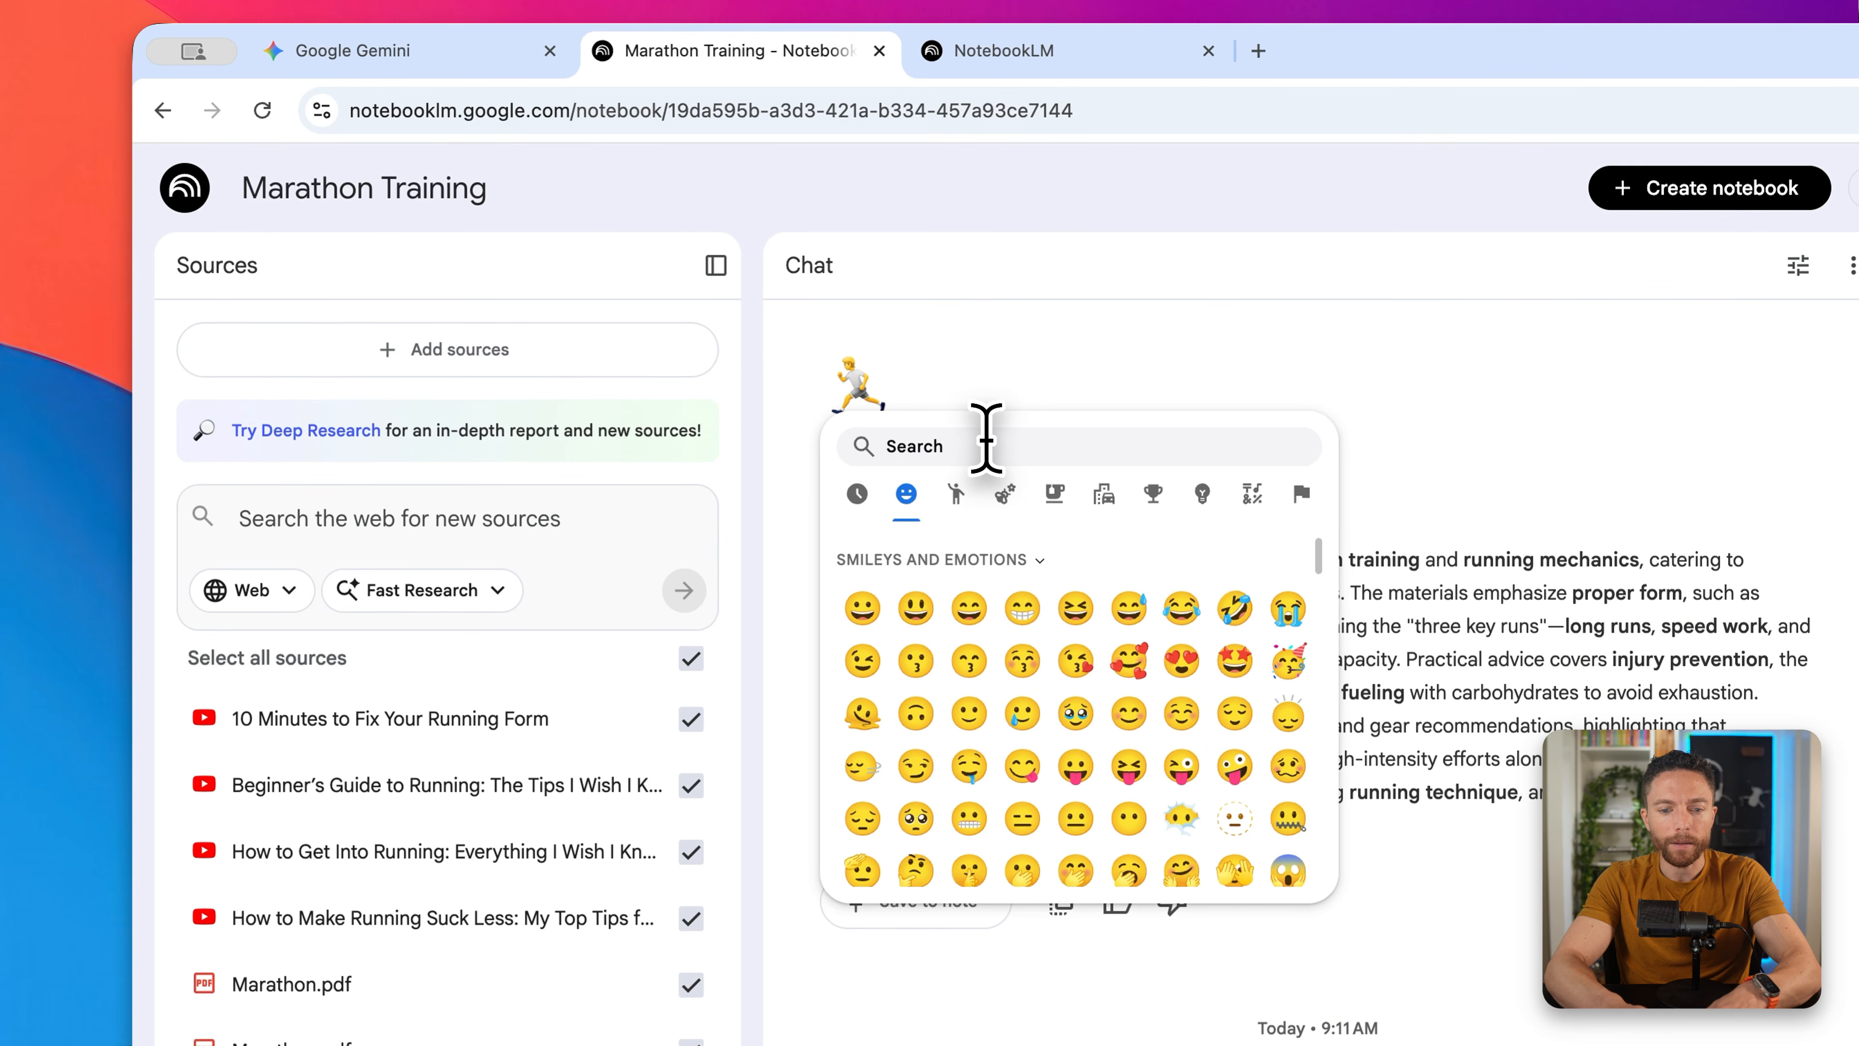
text(Running)
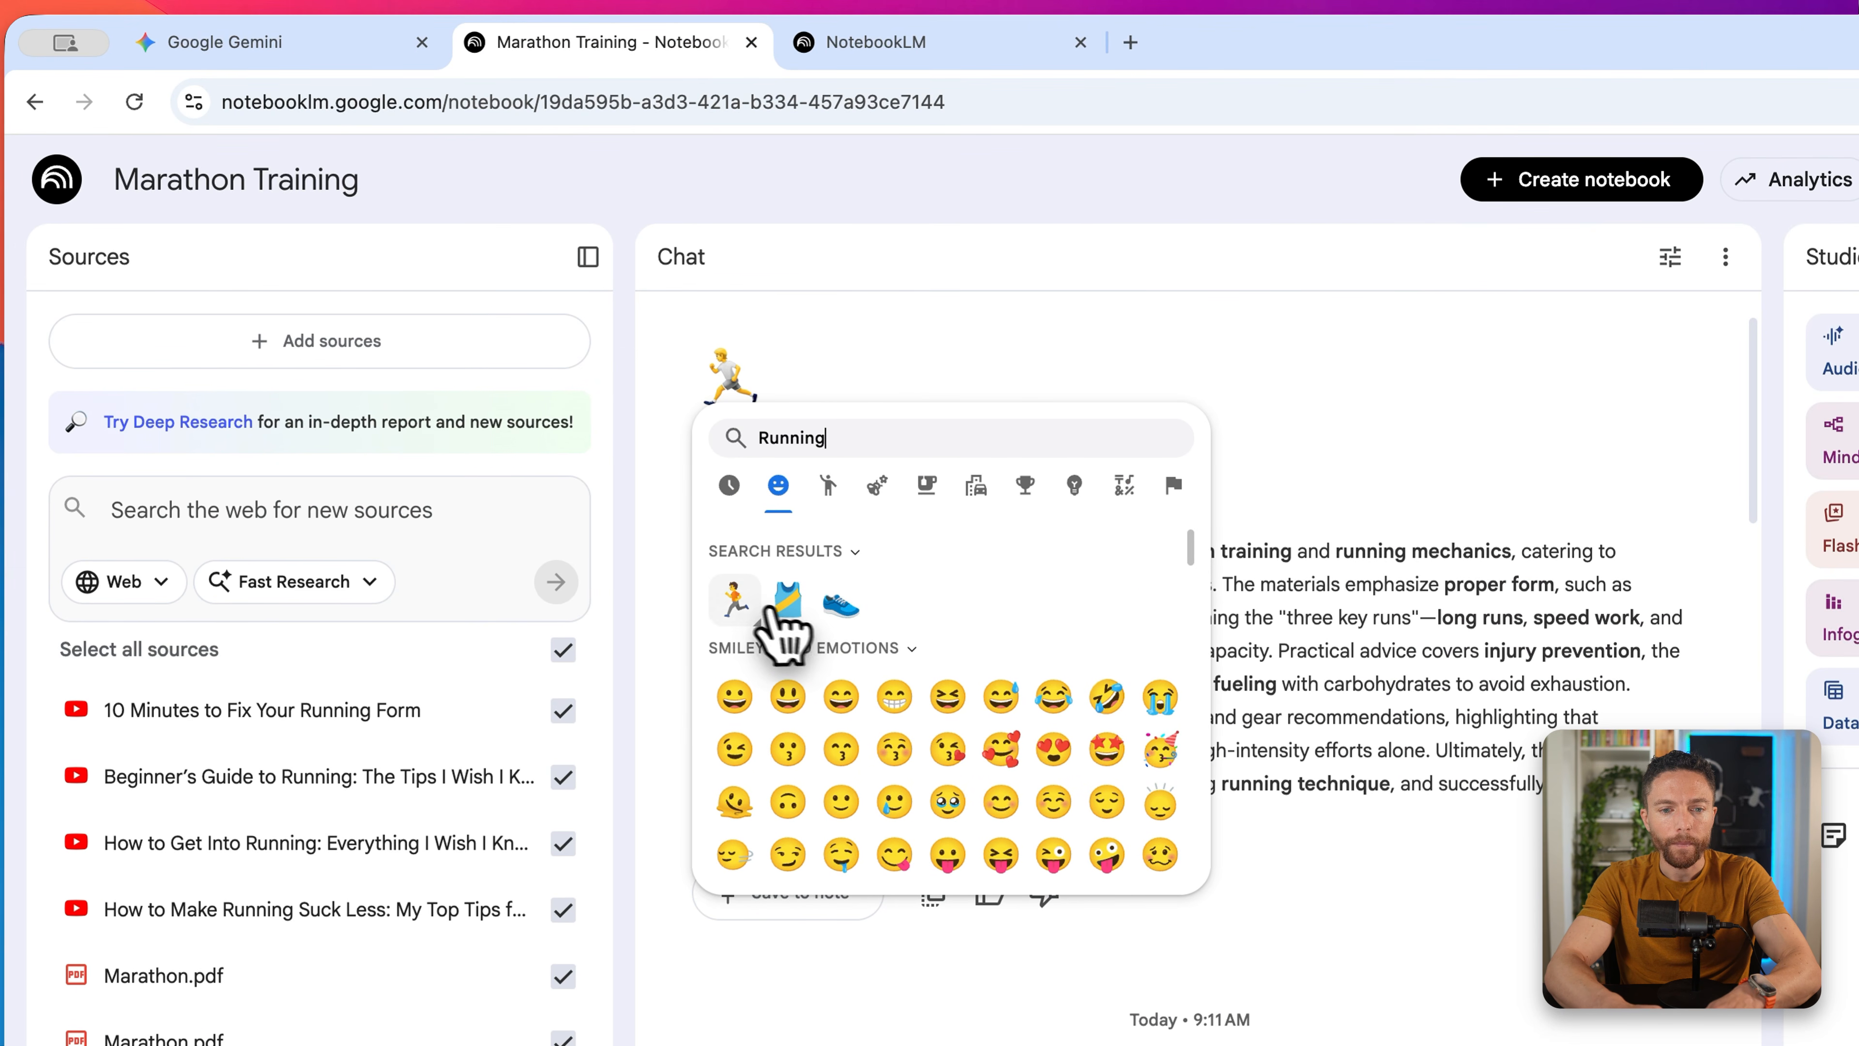
click(840, 605)
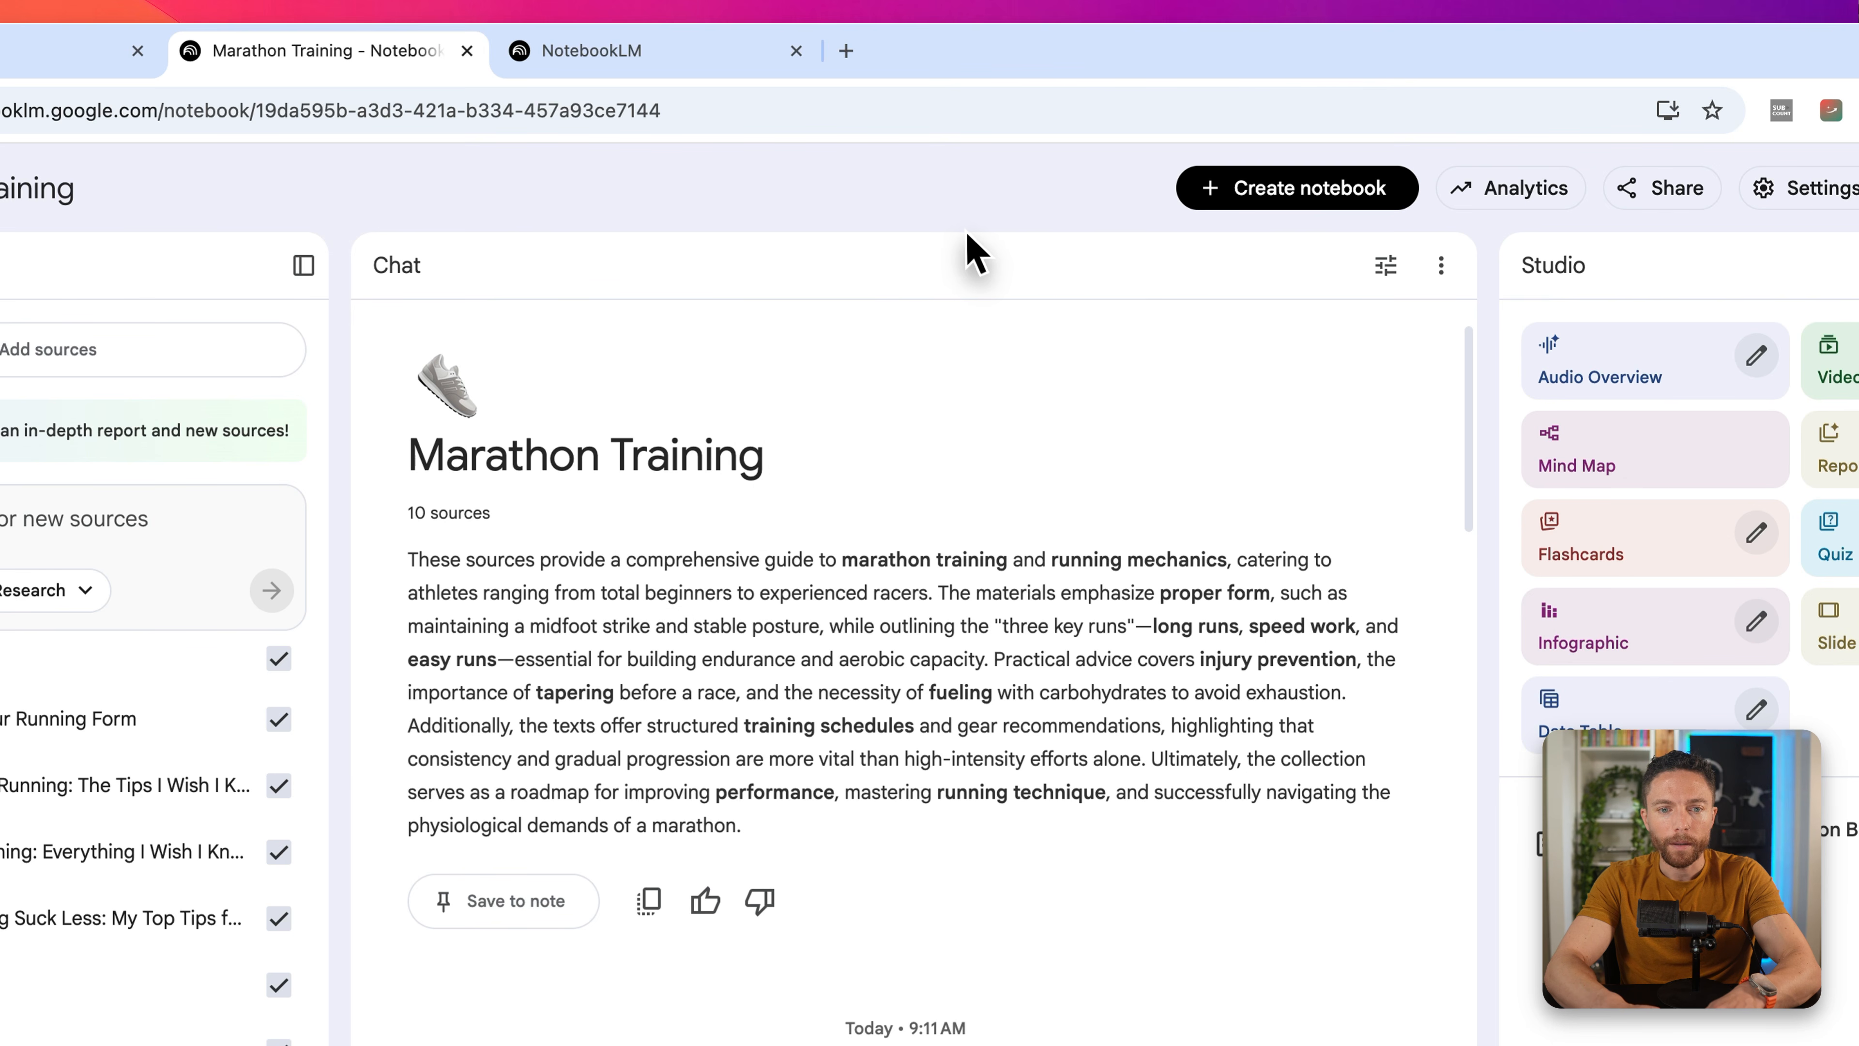
click(608, 51)
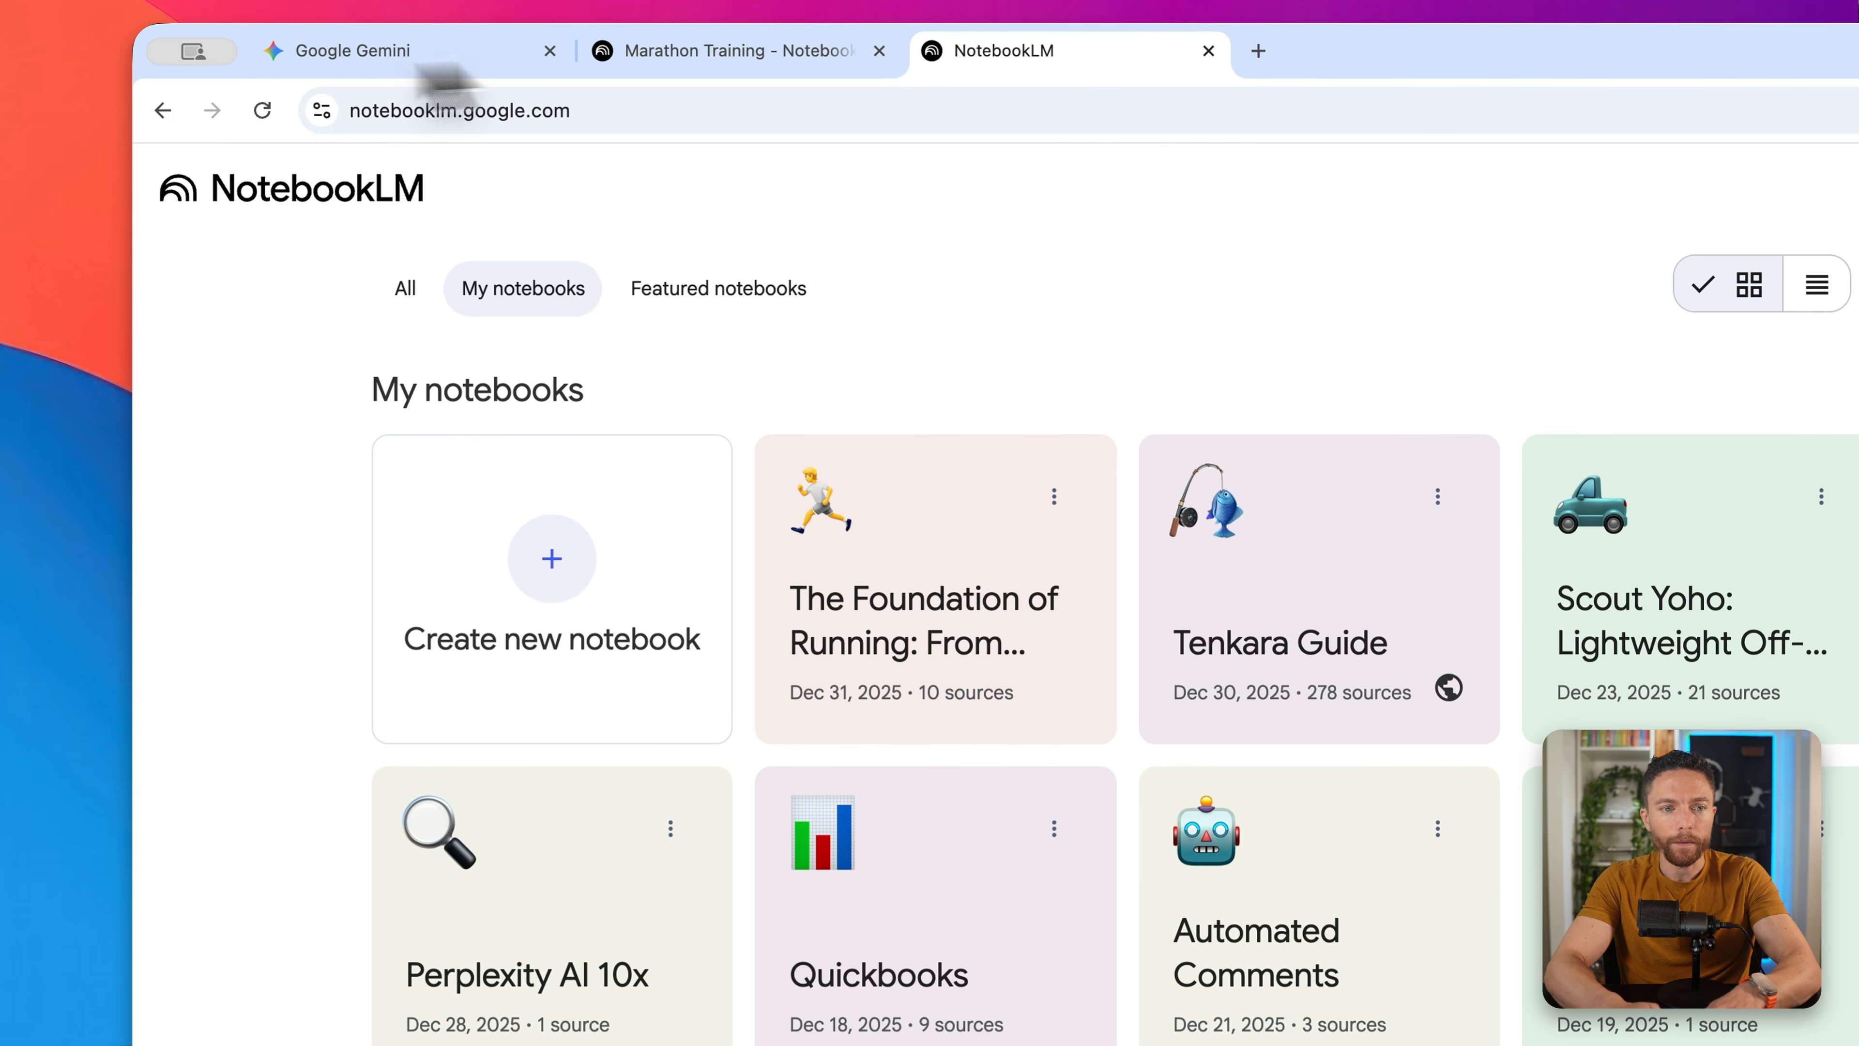
click(262, 110)
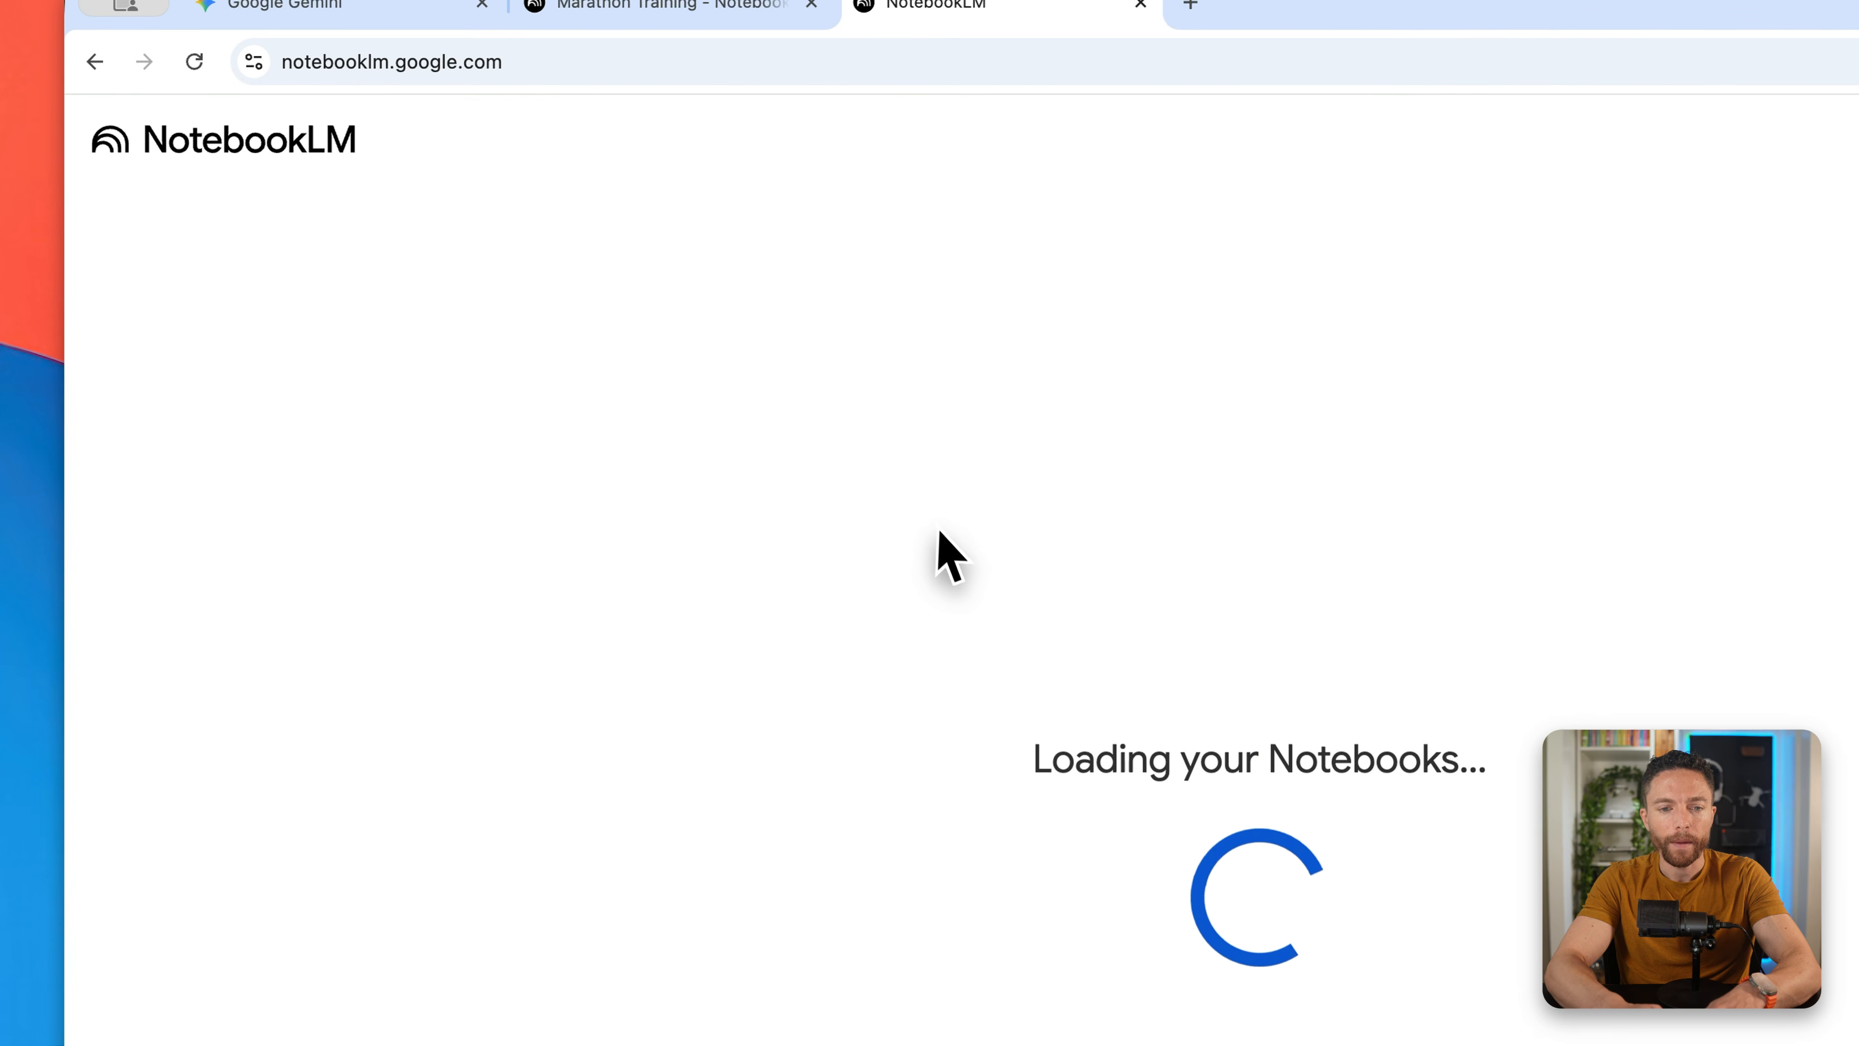